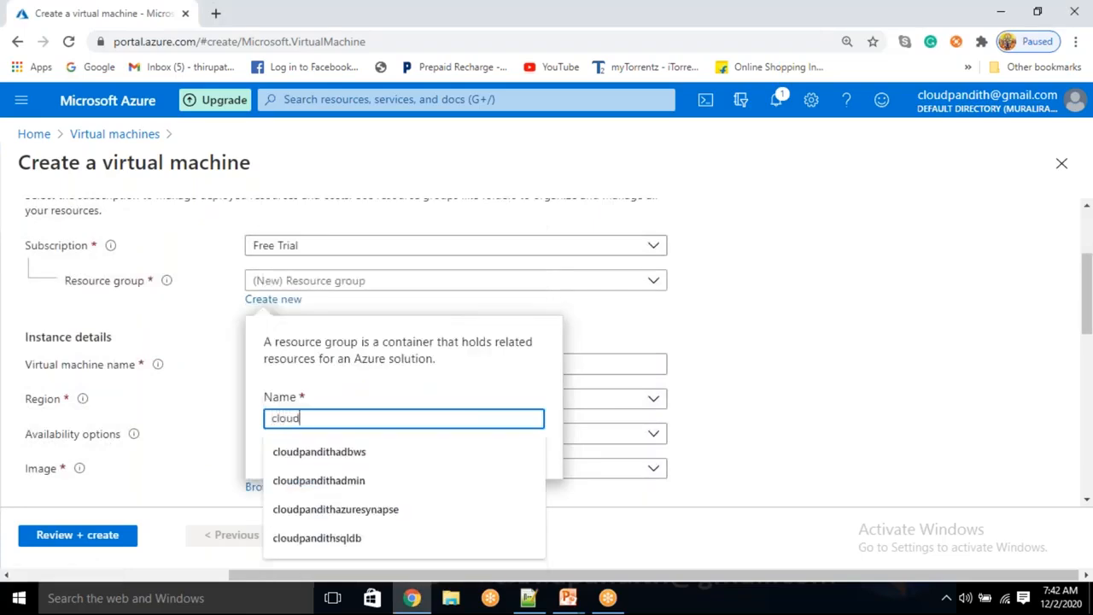
Step: Create the new resource group cloudpandith-BI-Master-Program
type("-BI-Master")
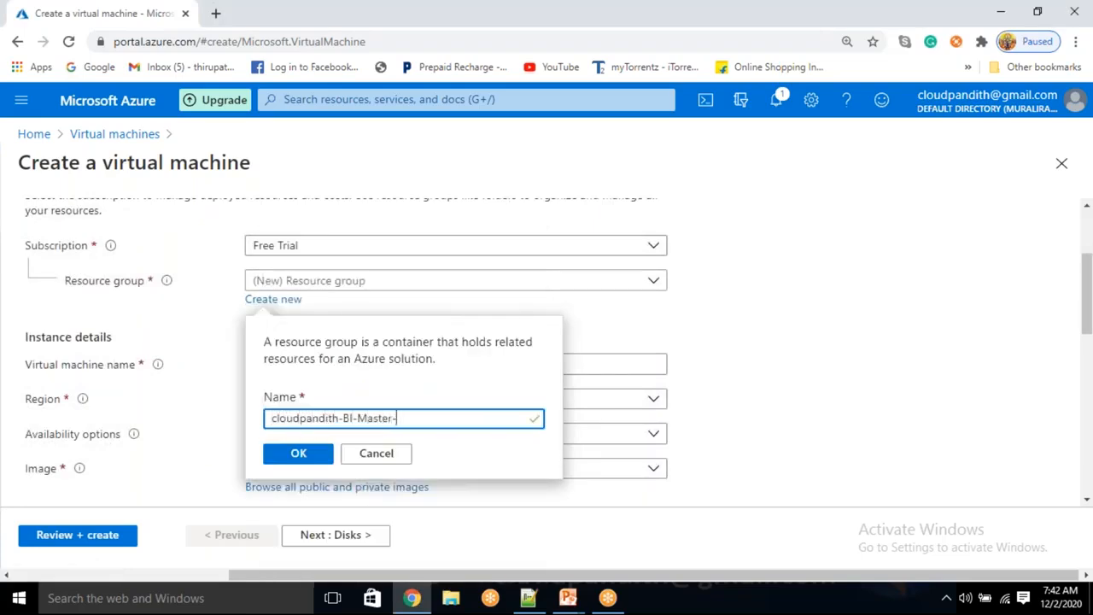
type("-pROD")
key("BackSpace")
key("BackSpace")
key("BackSpace")
key("BackSpace")
type("Program")
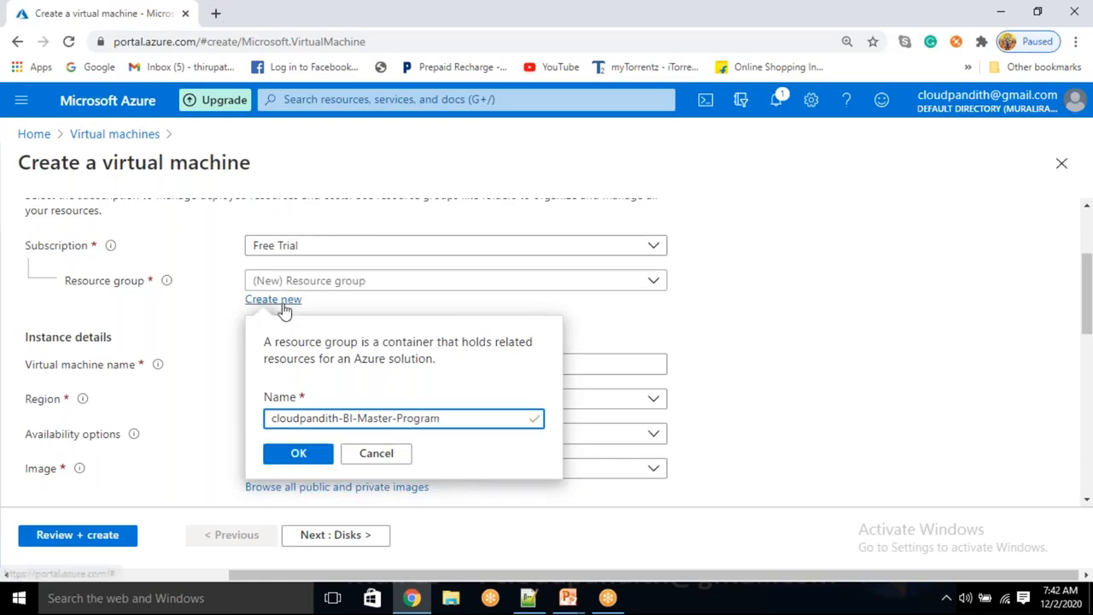
left_click(299, 455)
Step: Name the VM cloudpandithvm, keeping region East US and image Ubuntu Server 18.04 LTS
left_click(290, 369)
left_click(288, 365)
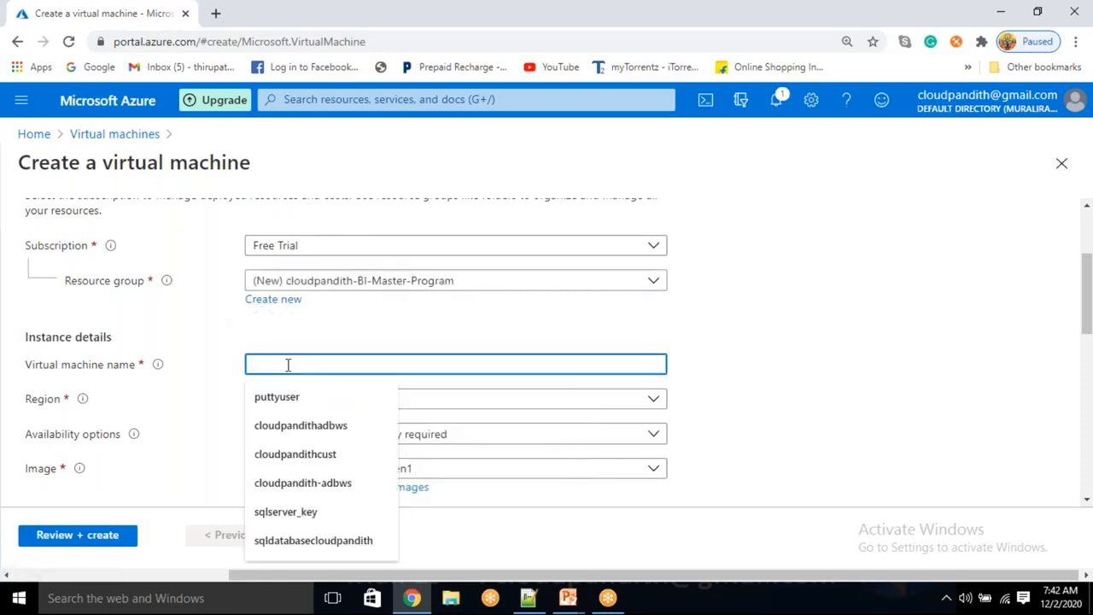
type("cloudpandithvm")
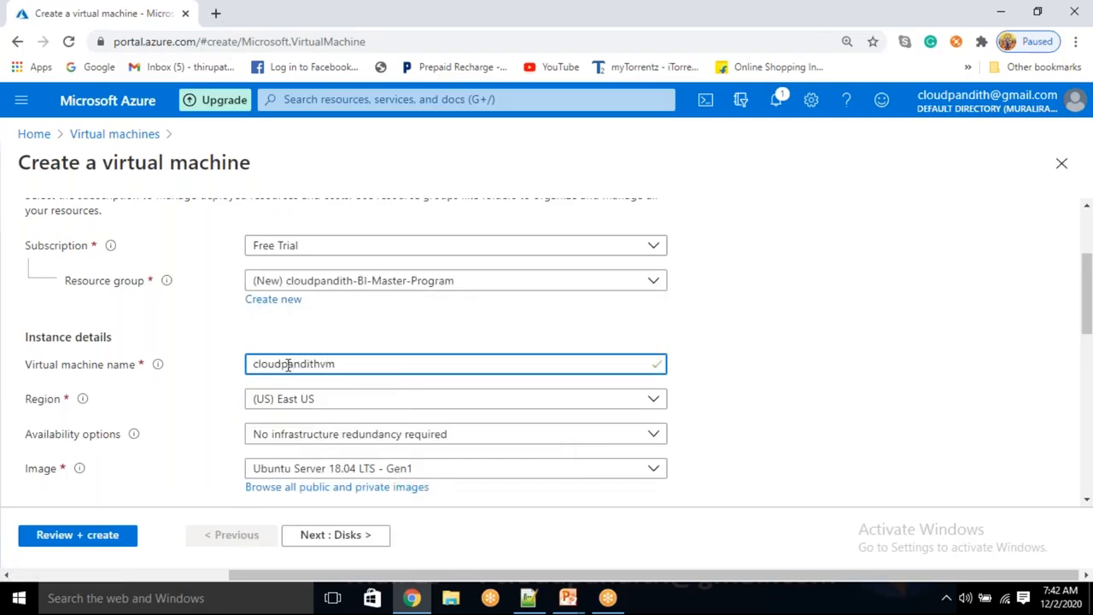
left_click(540, 333)
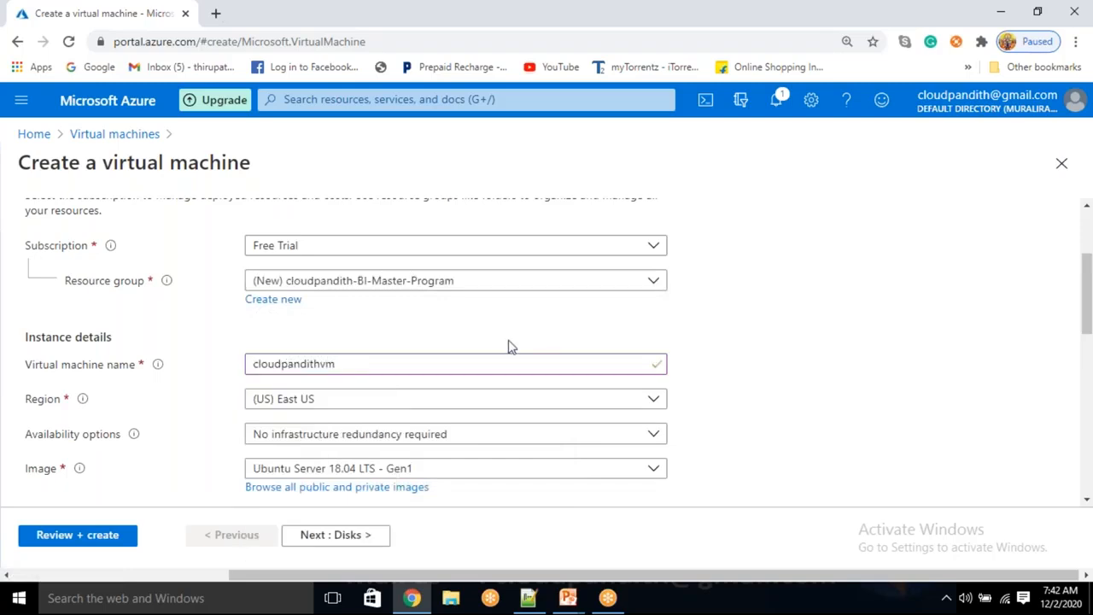
left_click(371, 362)
left_click(410, 339)
left_click(363, 365)
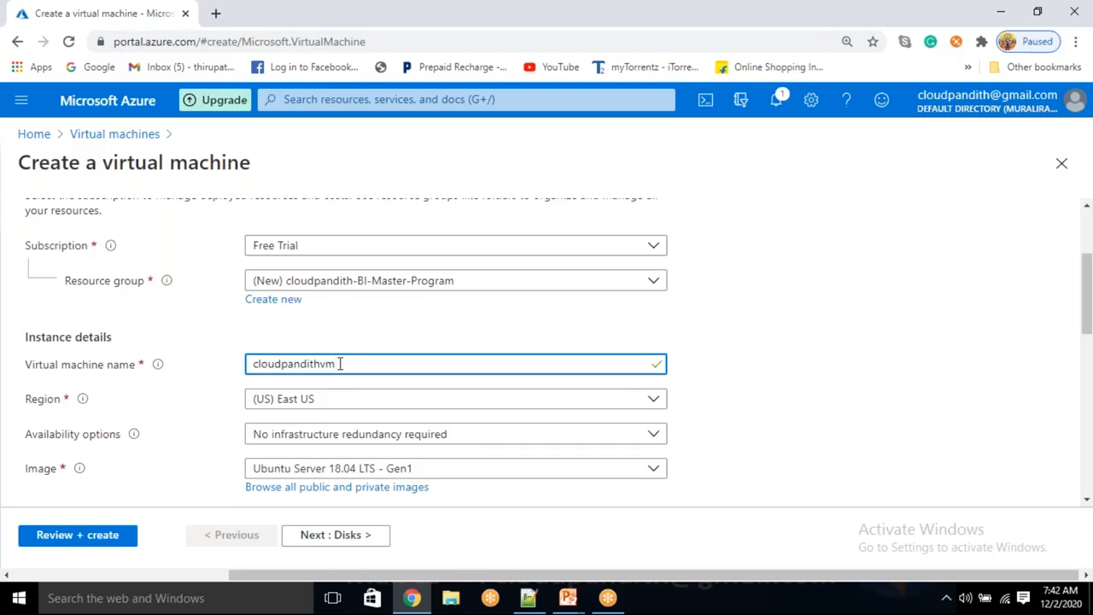
scroll(342, 363, "down", 2)
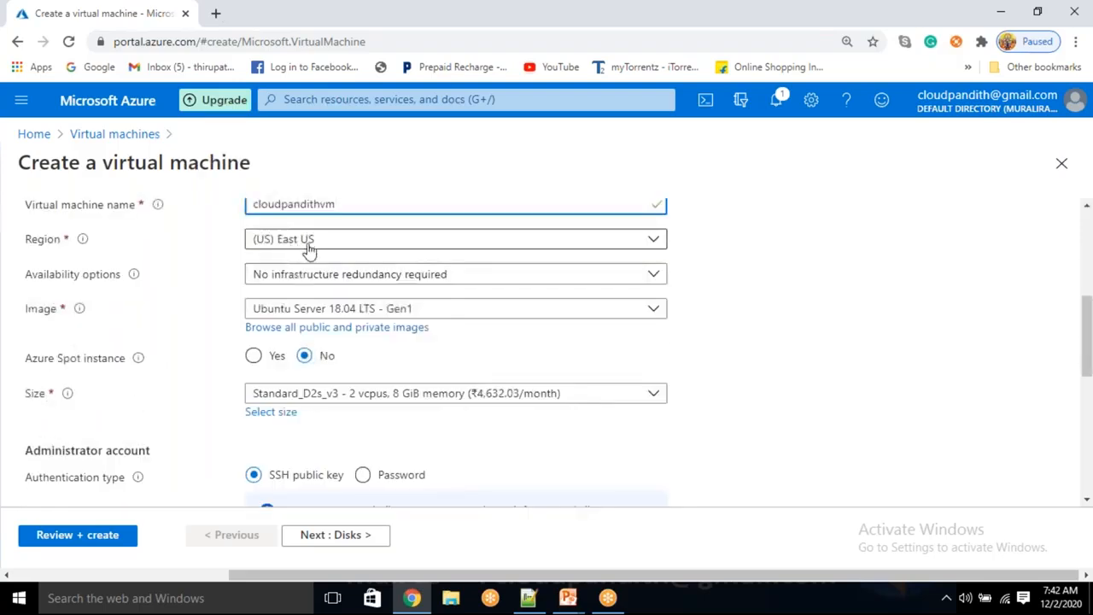
left_click(331, 327)
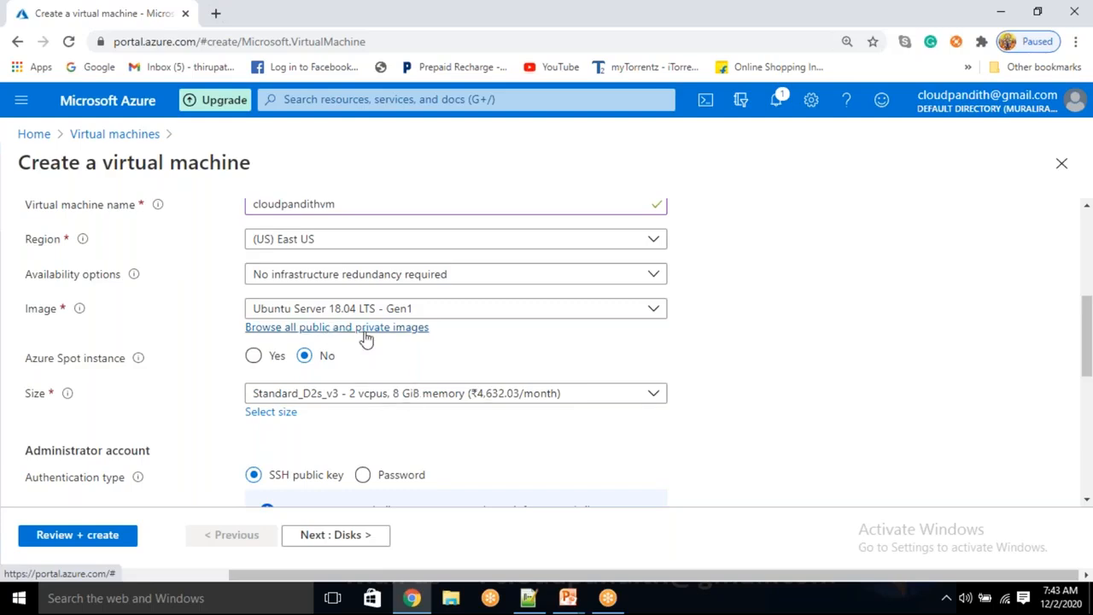
Step: Browse all public and private VM images and search the Marketplace for 'sql server 2019'
left_click(366, 332)
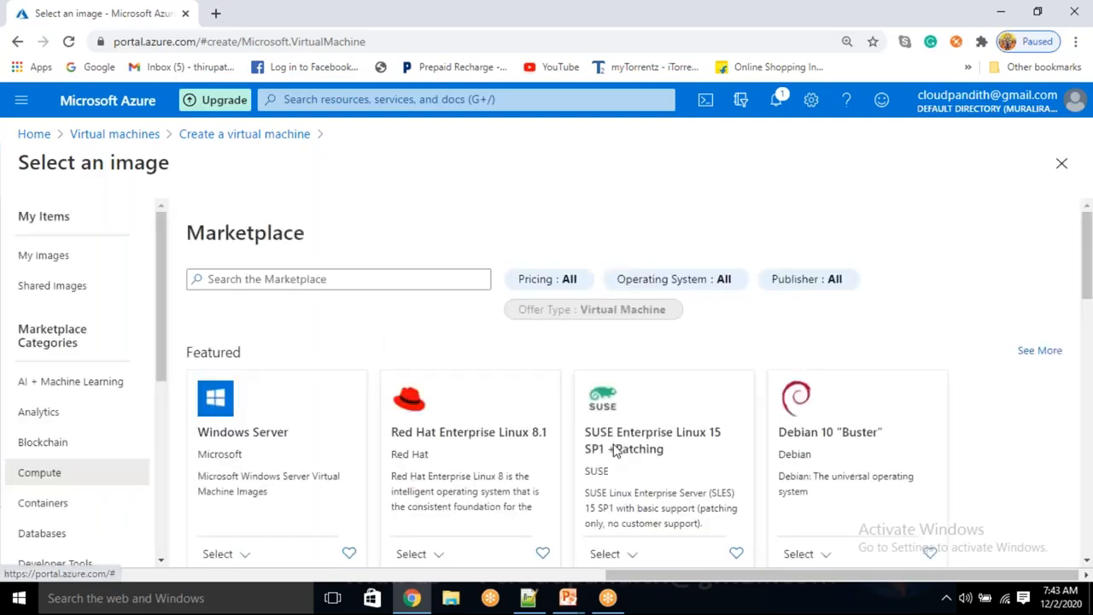
left_click(329, 279)
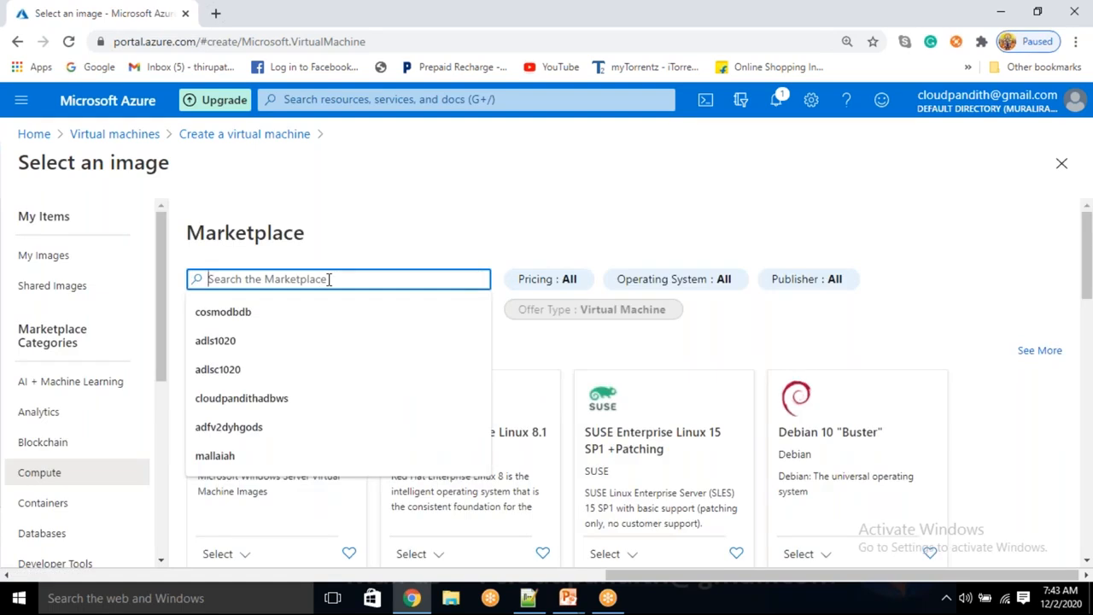
type("sql server")
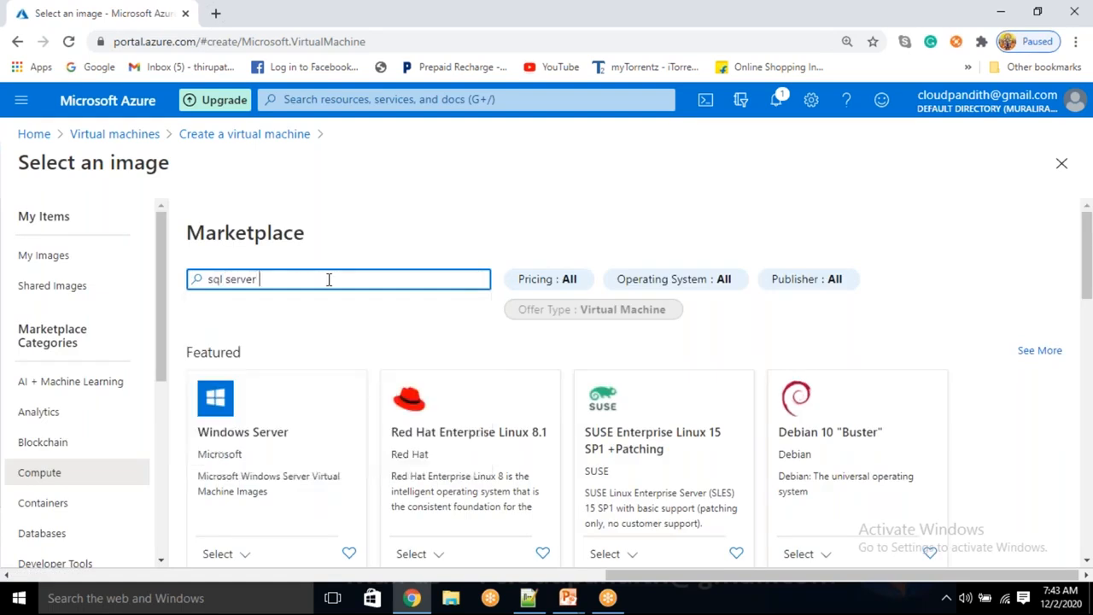
type(" 2019")
scroll(413, 305, "down", 4)
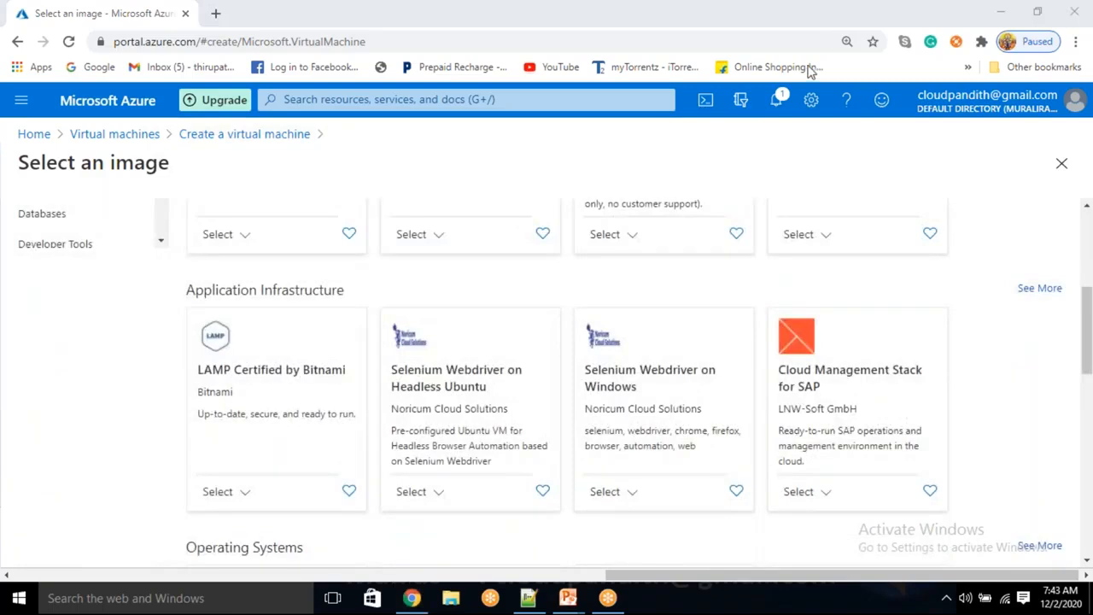
scroll(701, 376, "up", 4)
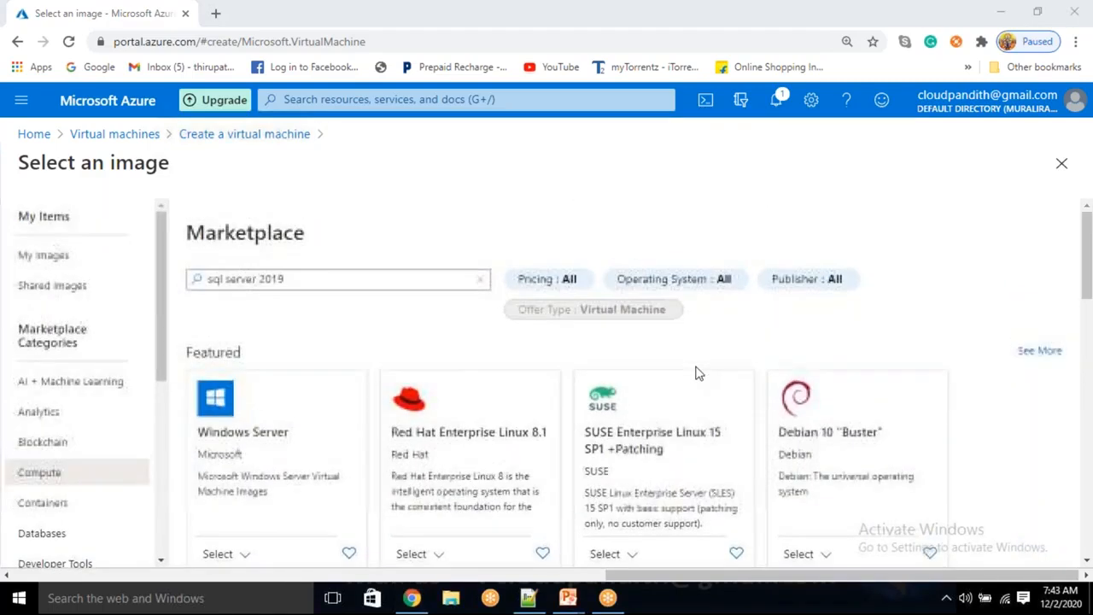
scroll(525, 361, "down", 2)
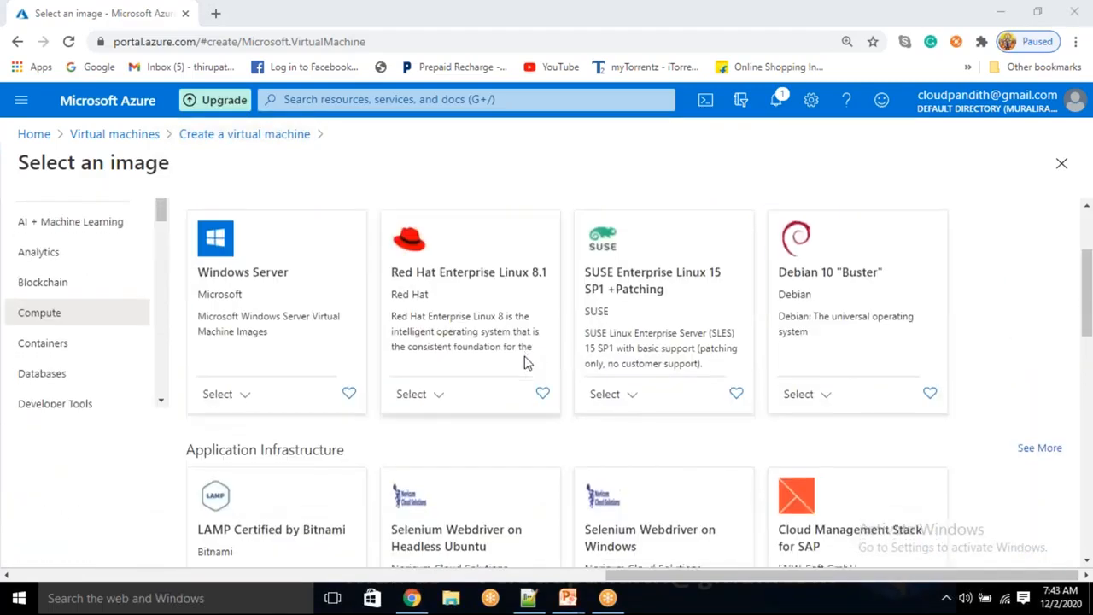
scroll(696, 427, "down", 12)
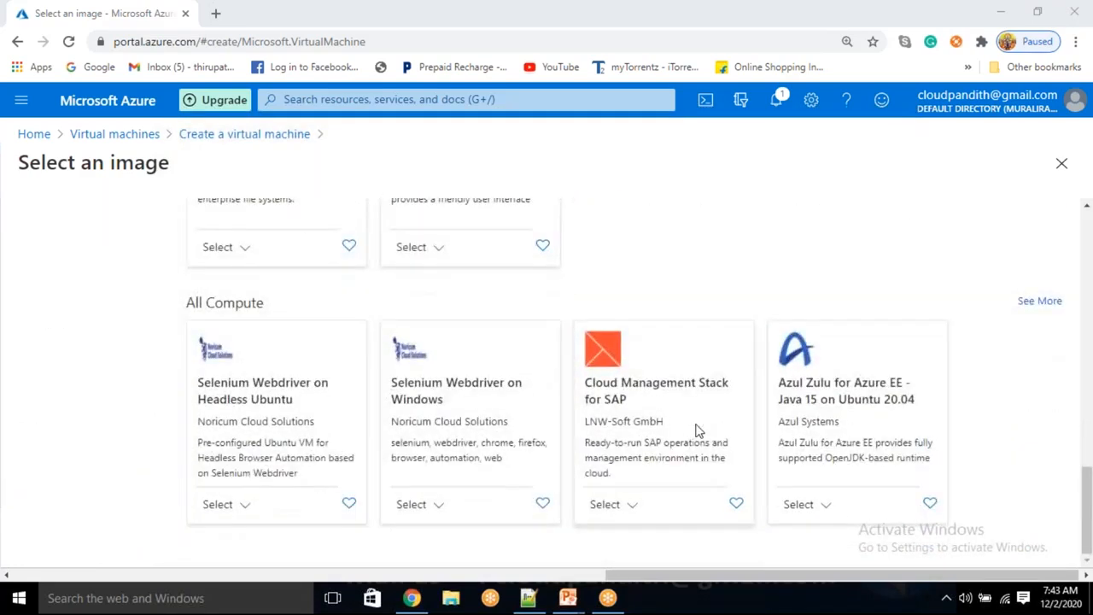
scroll(696, 430, "up", 12)
scroll(708, 434, "down", 2)
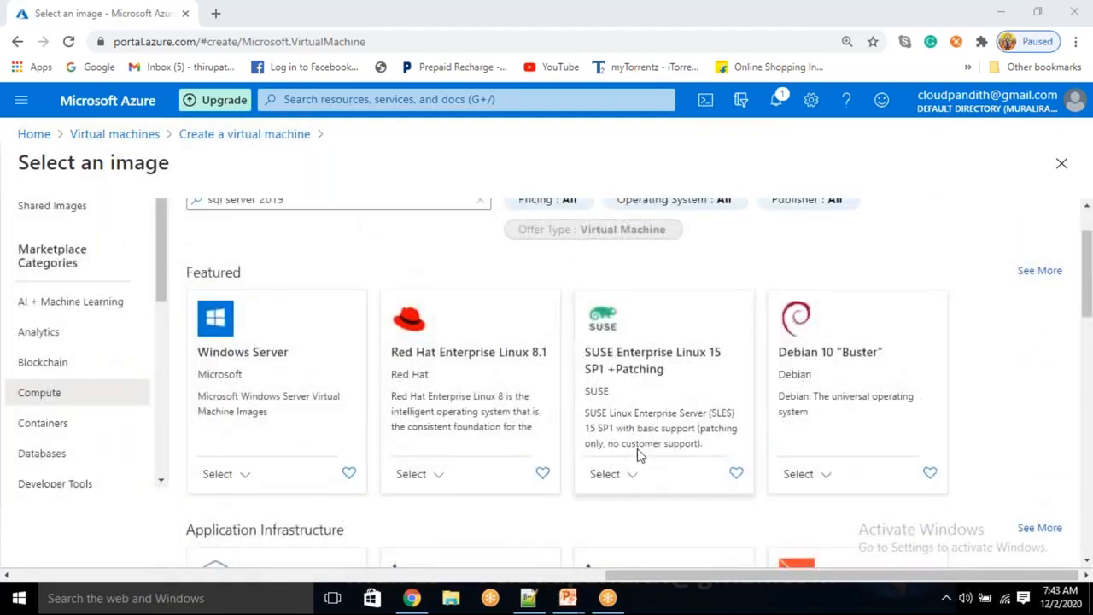
scroll(639, 455, "up", 1)
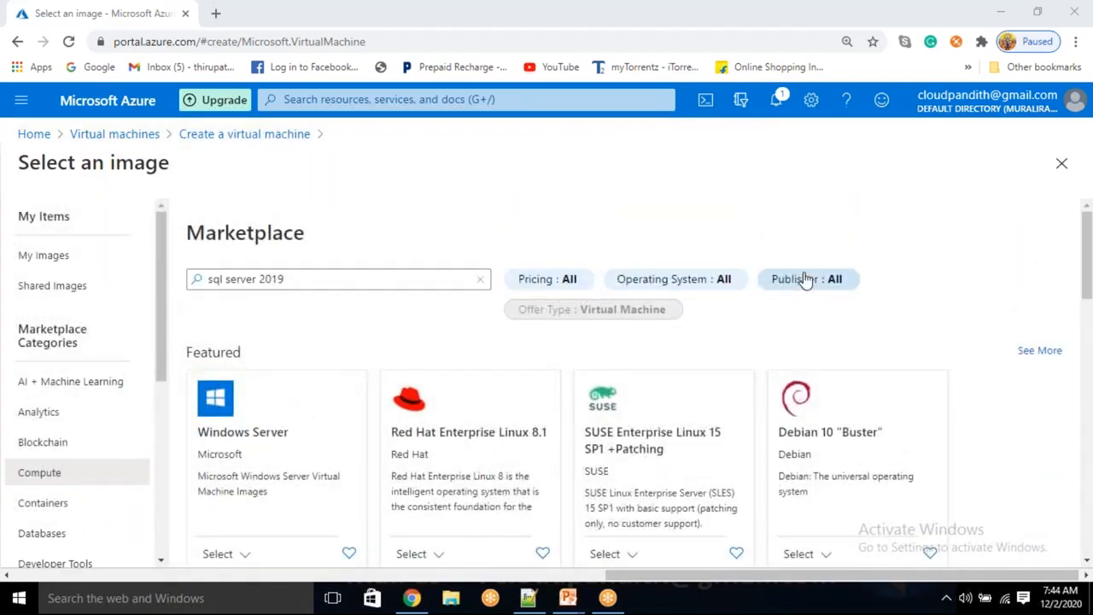
left_click(340, 276)
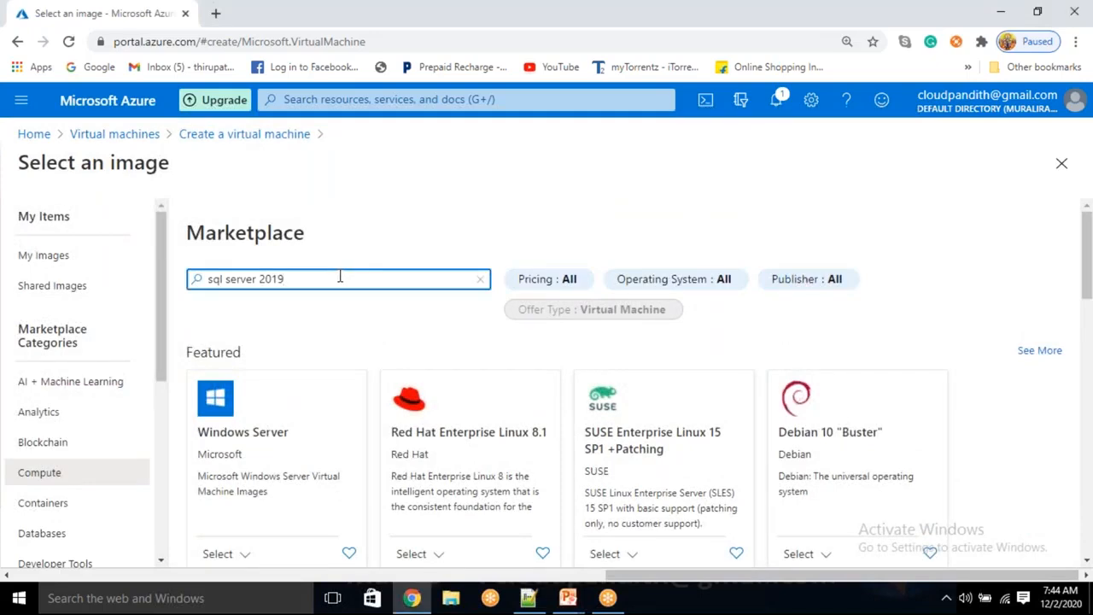
key("Return")
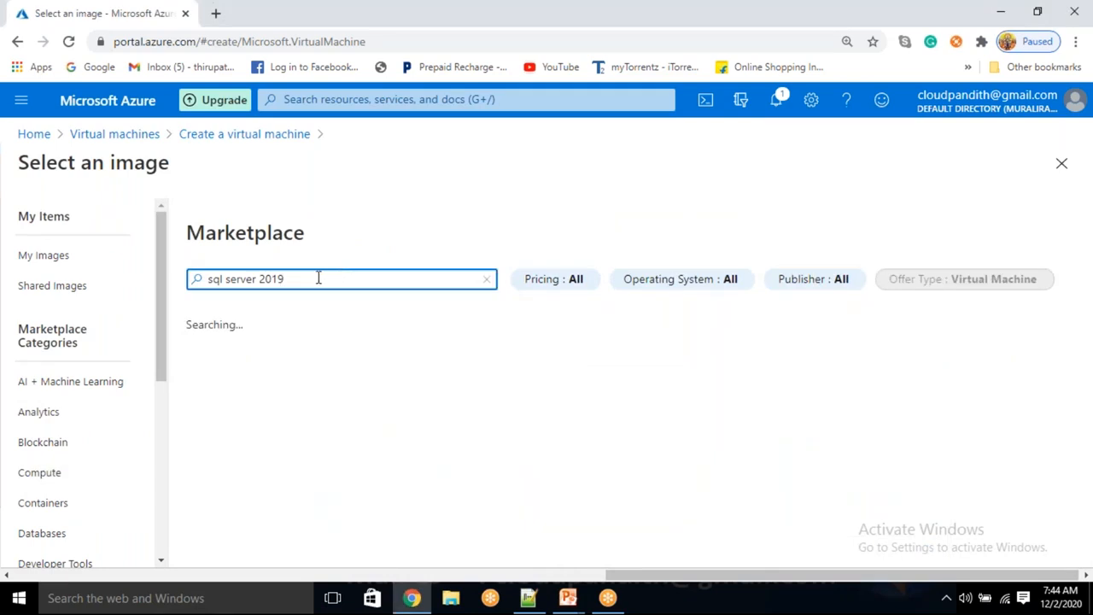
Step: Choose SQL Server 2017 Enterprise Windows Server 2019 from the SQL Server 2017 image card
scroll(595, 323, "down", 10)
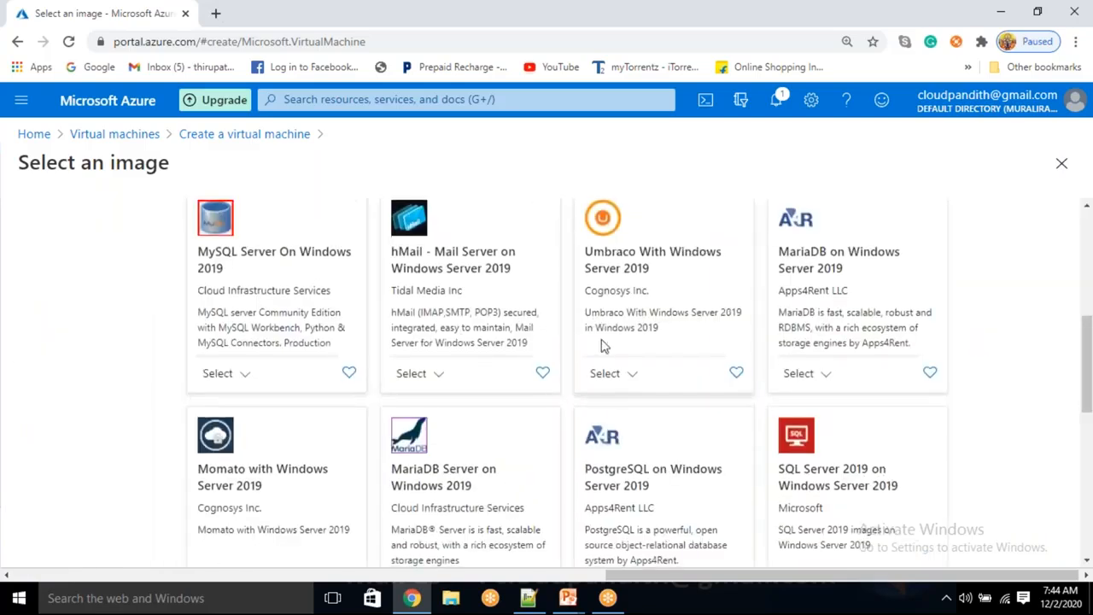
scroll(598, 333, "down", 5)
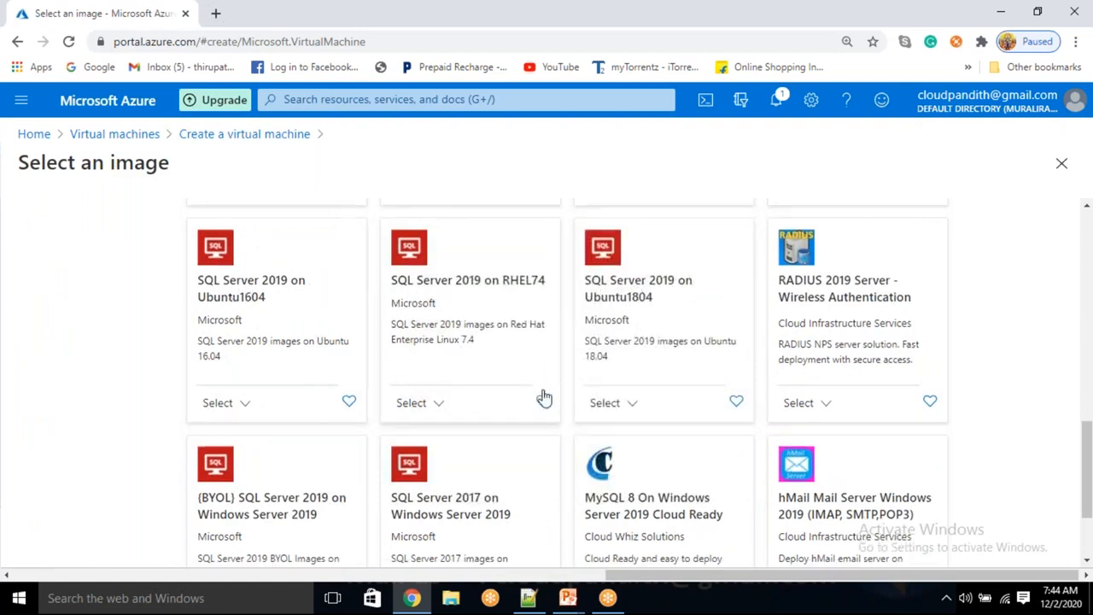
scroll(479, 376, "down", 3)
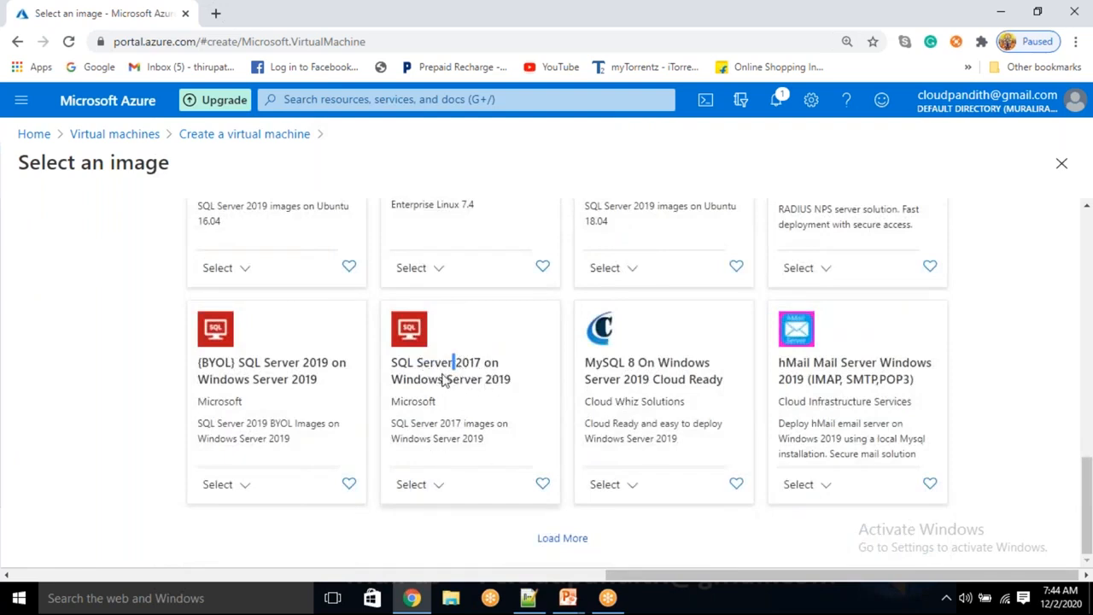
left_click(414, 485)
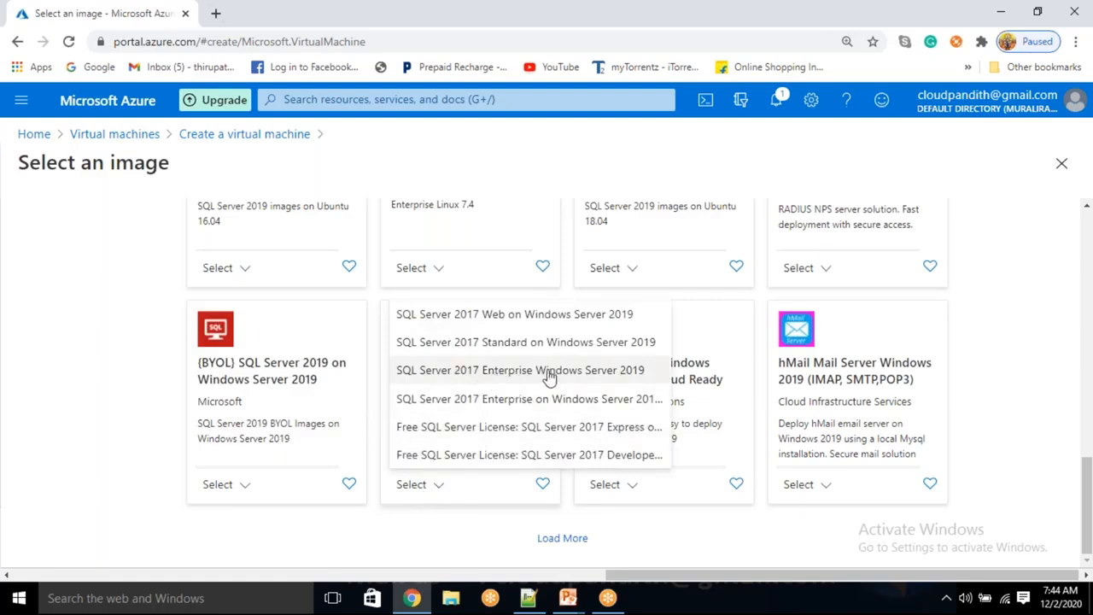
left_click(615, 375)
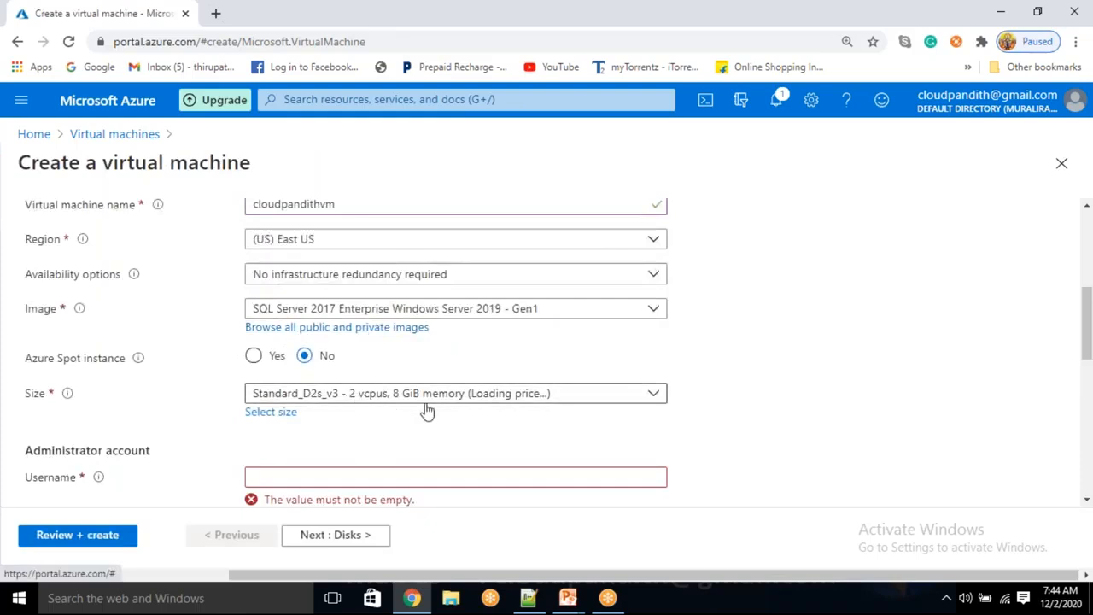
Step: Enter the administrator username and password, and confirm the password
scroll(429, 407, "down", 1)
left_click(319, 395)
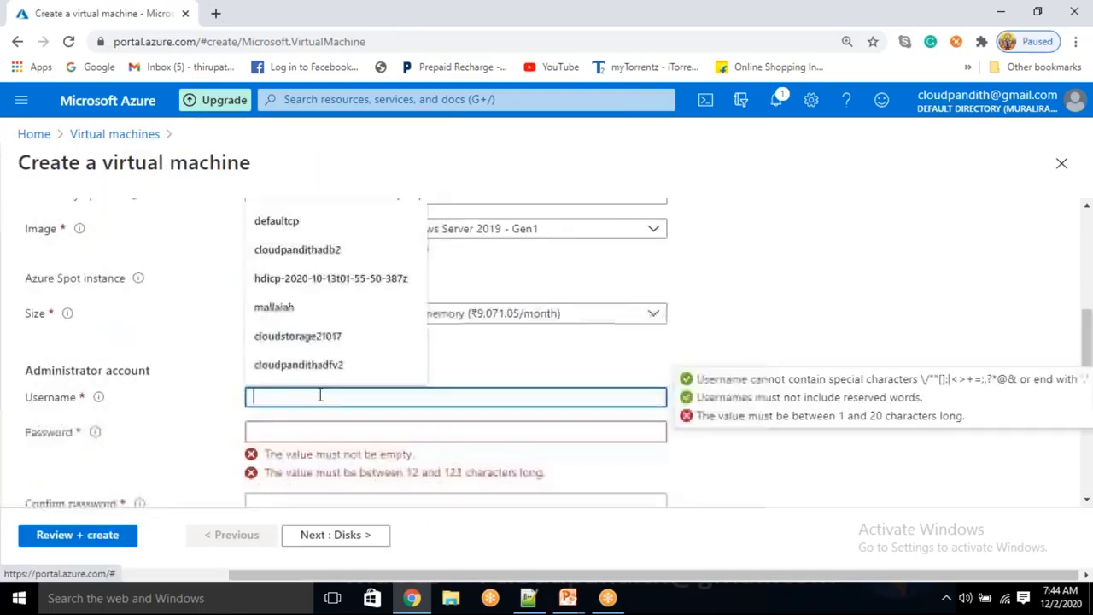
type("mallaiah")
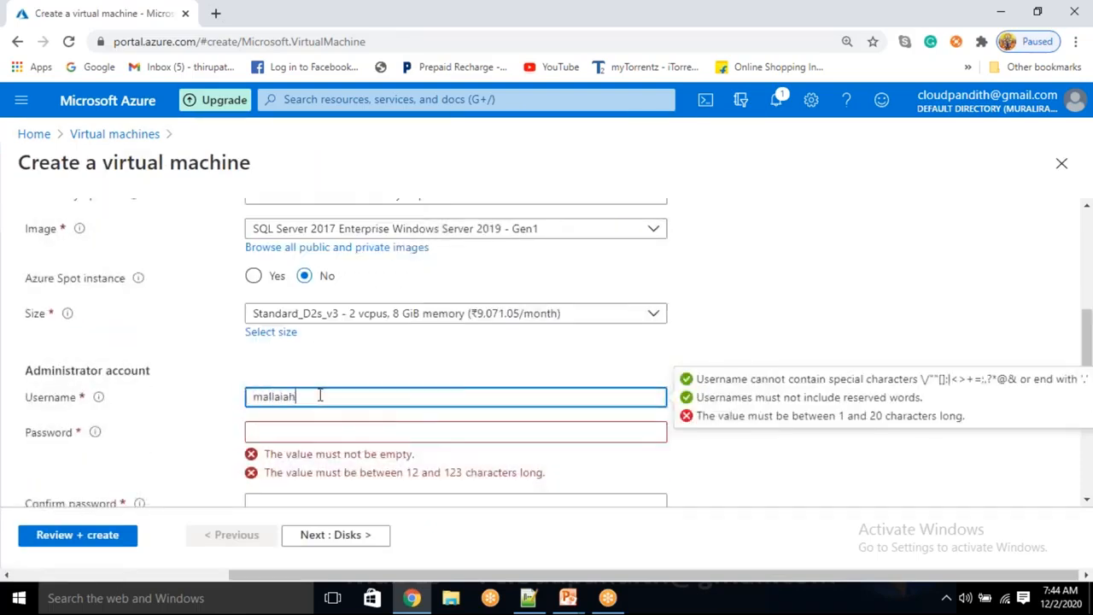
key("Tab")
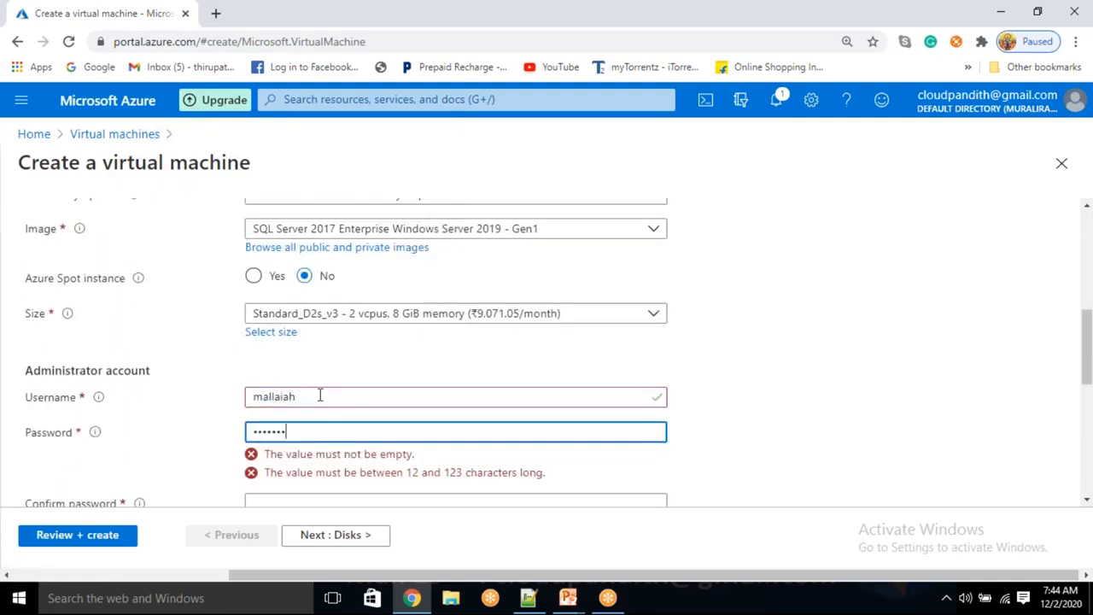
type("••••••••••••")
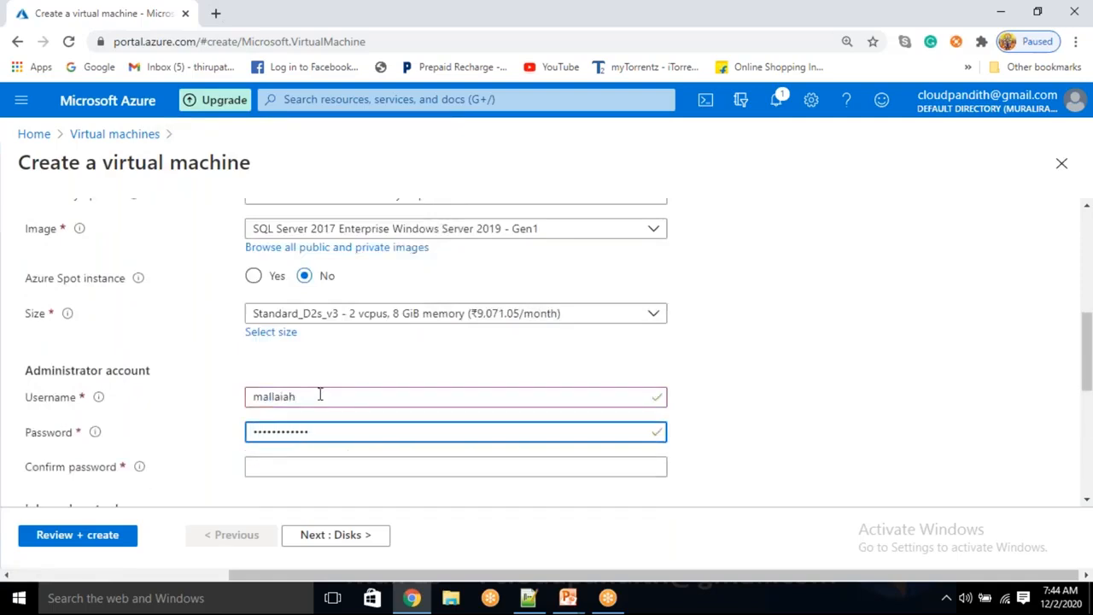
scroll(330, 340, "down", 2)
left_click(312, 306)
type("••••••••••")
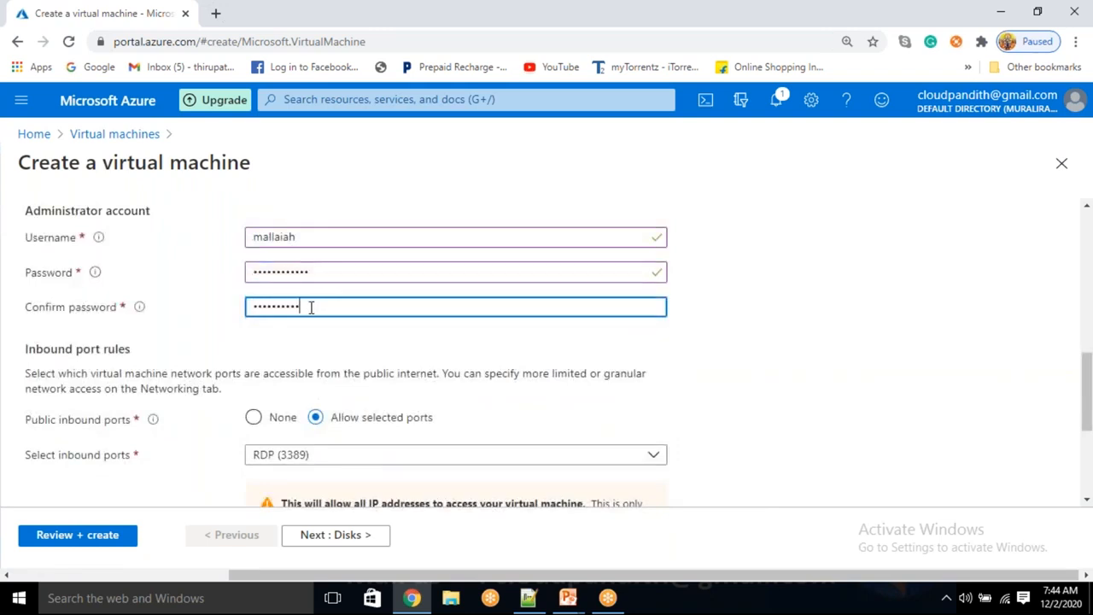
type("•")
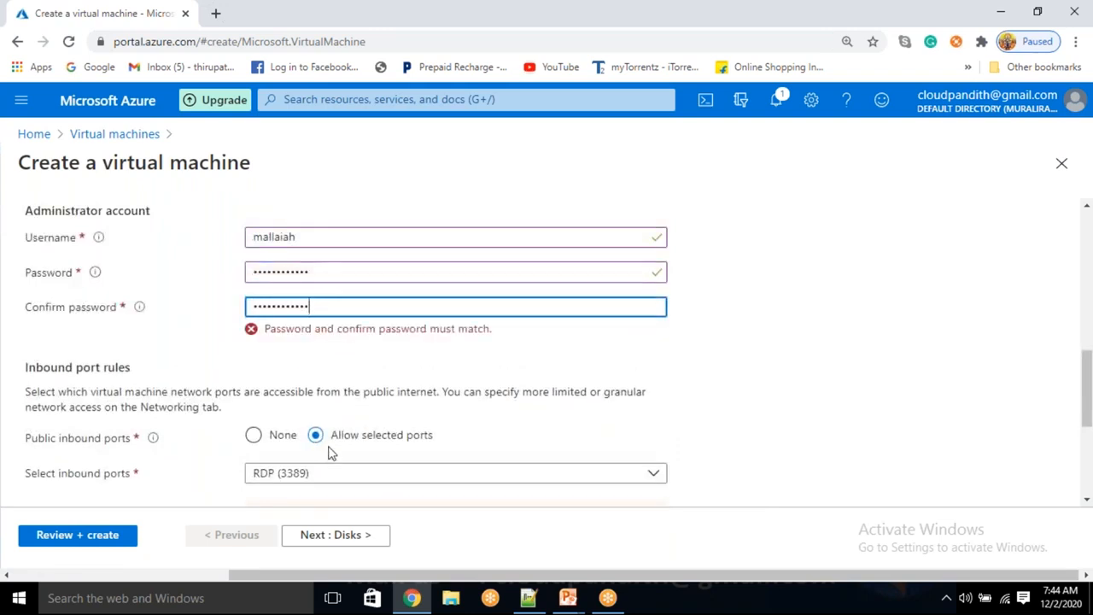
Step: Remove the stray letter from the username, re-enter a matching confirm password, and continue to Disks
scroll(439, 415, "down", 1)
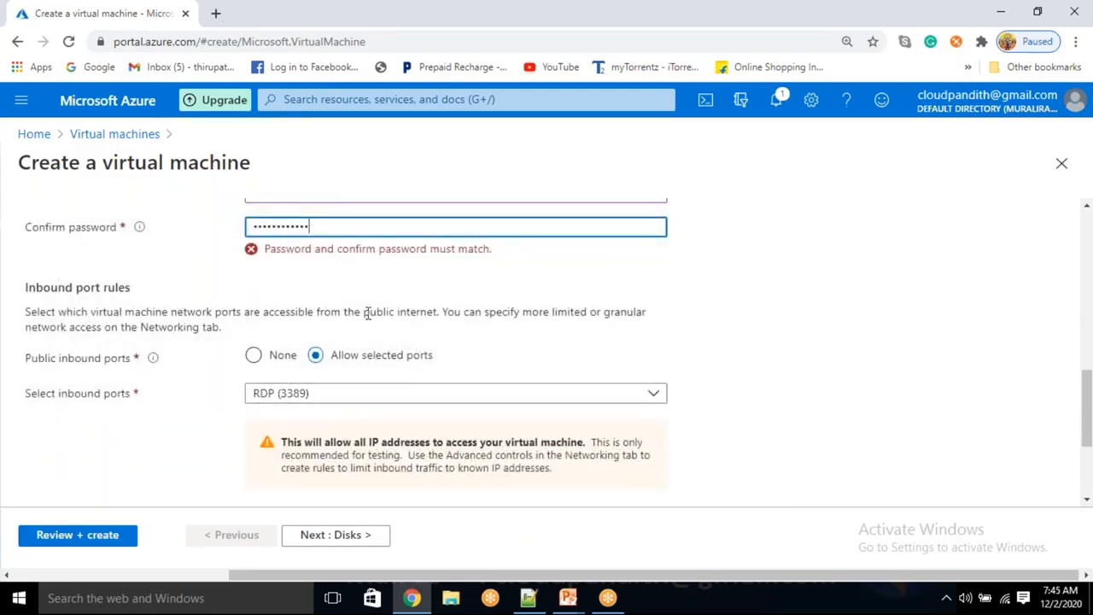
scroll(330, 260, "up", 2)
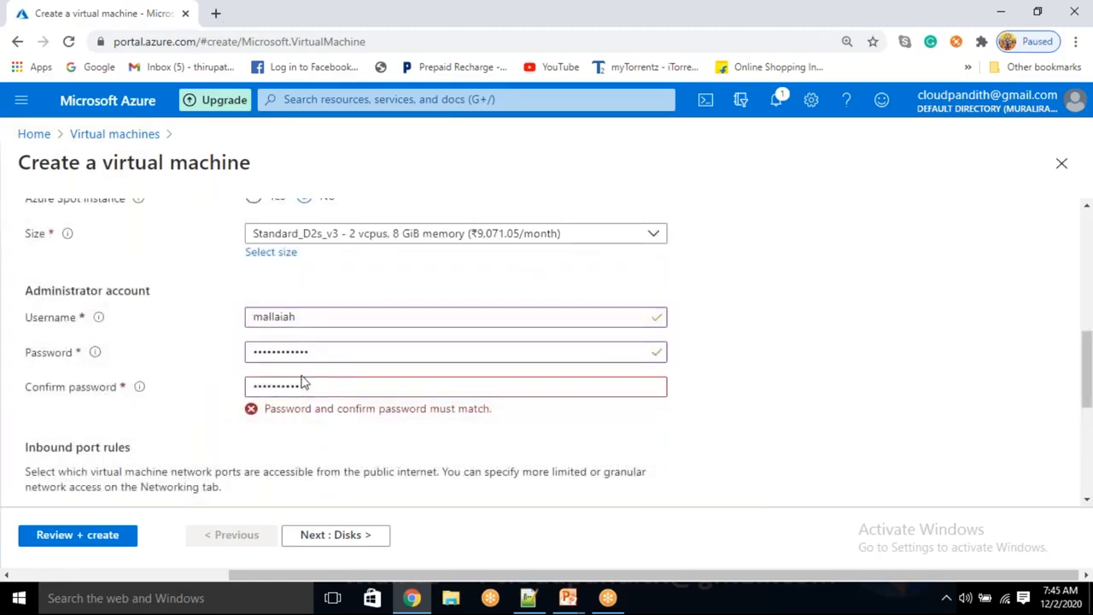
double_click(317, 383)
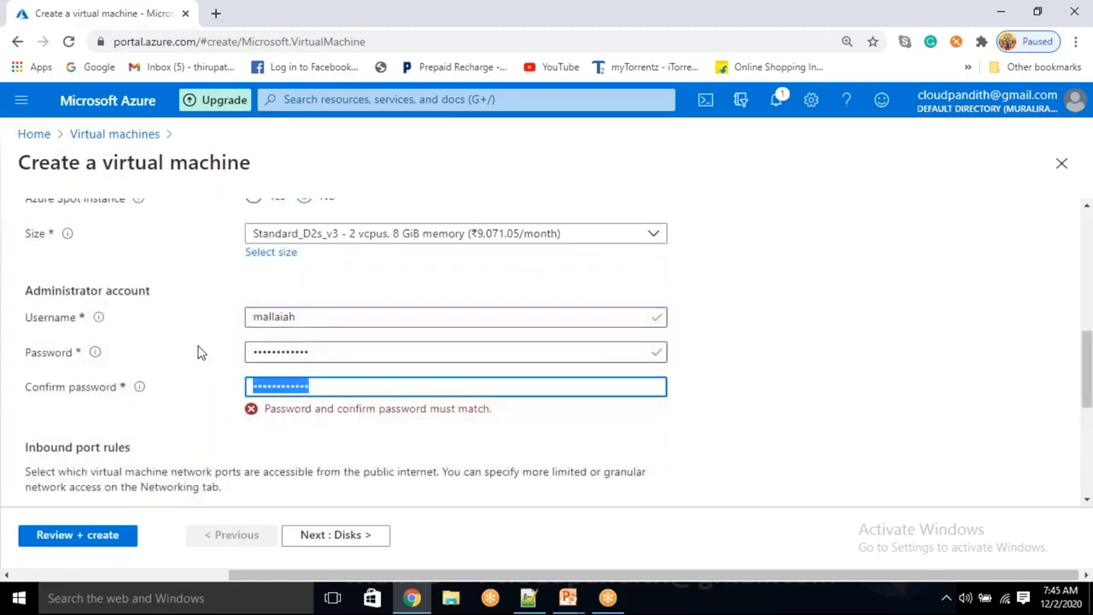
key("BackSpace")
left_click(334, 316)
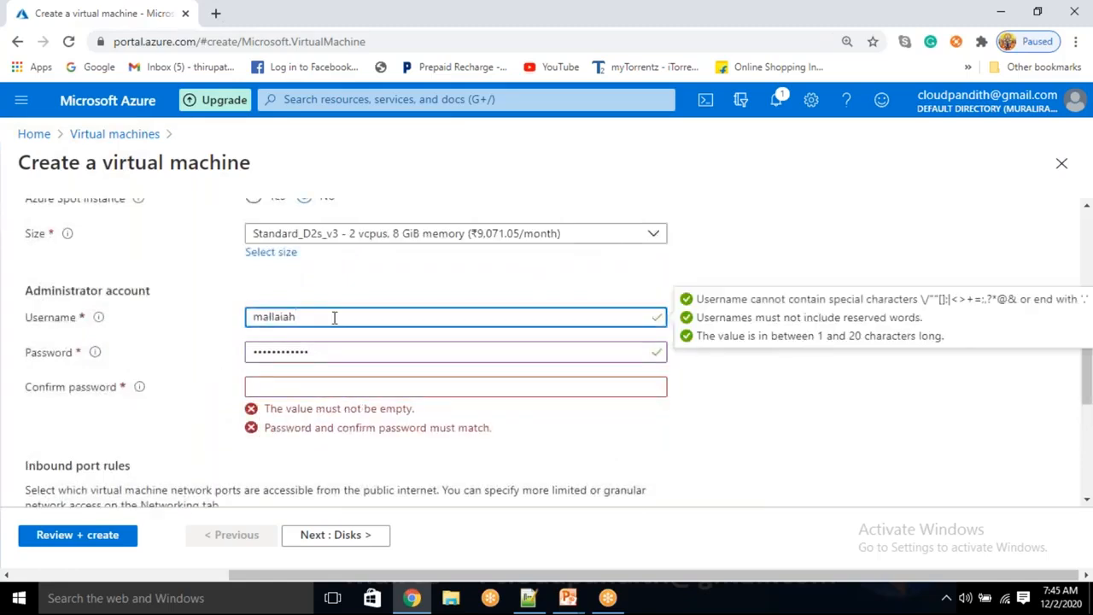
key("BackSpace")
left_click(284, 389)
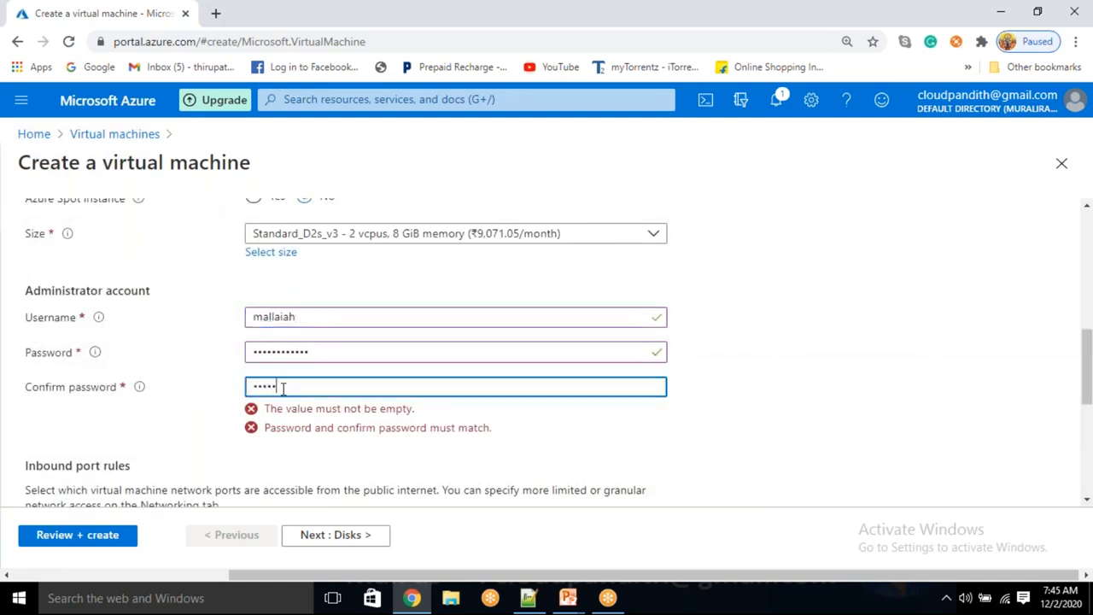
type("••••••••••••")
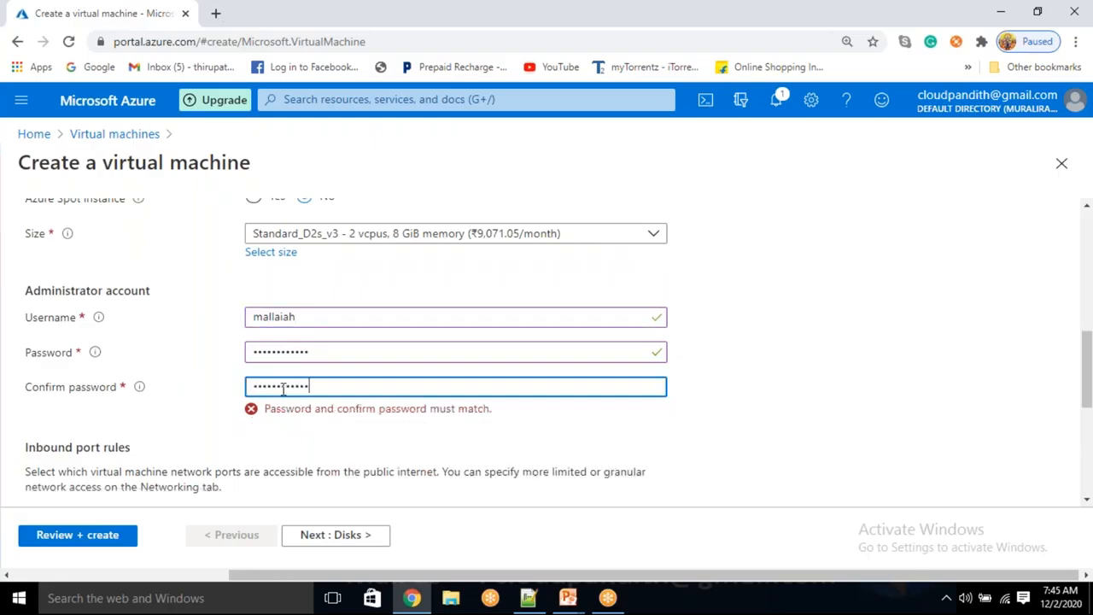
left_click(965, 385)
left_click(335, 538)
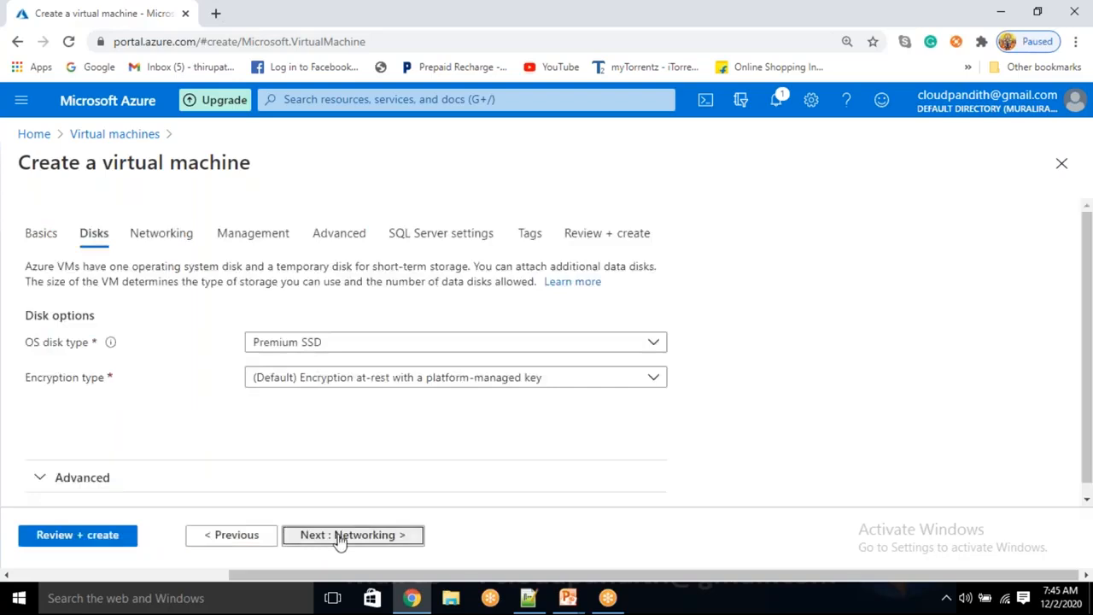
Step: Advance past Networking, Management and Advanced to the SQL Server settings tab
left_click(339, 538)
left_click(339, 539)
left_click(339, 538)
left_click(339, 538)
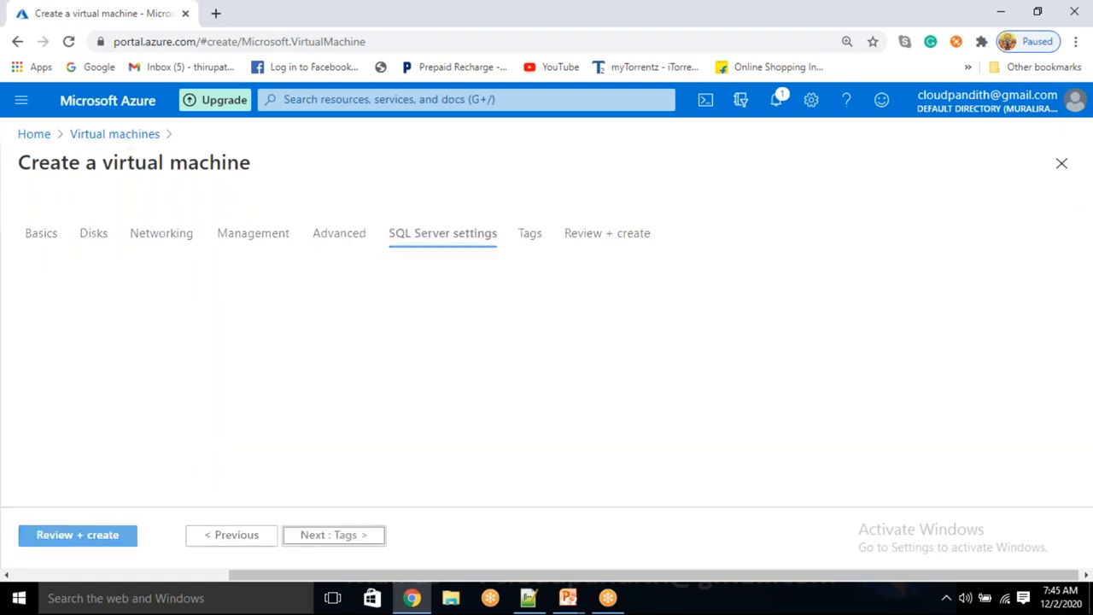
scroll(366, 378, "down", 1)
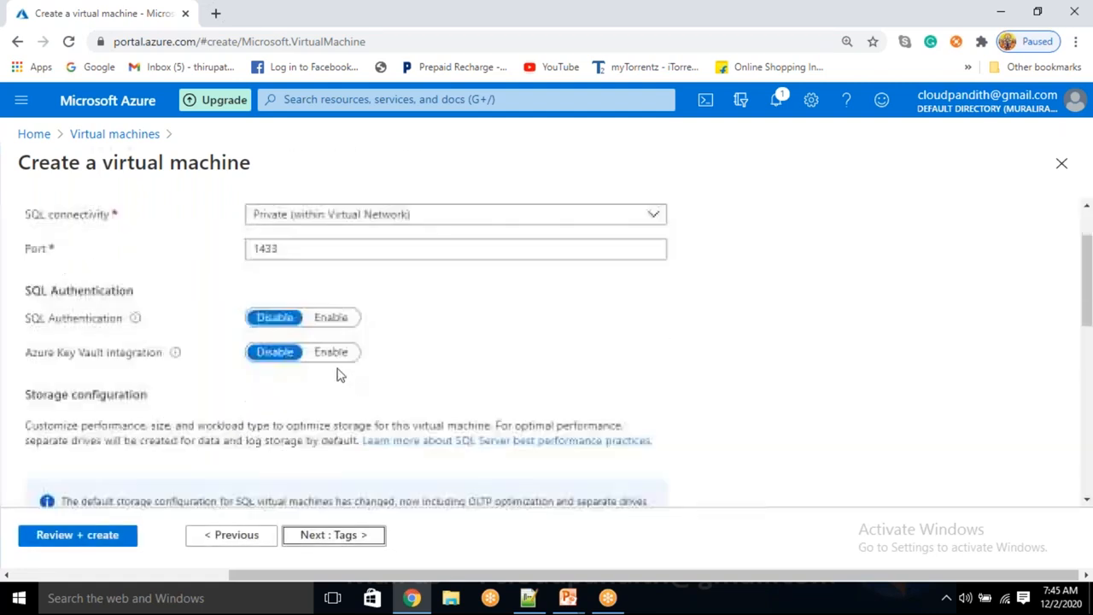
Step: Enable SQL Authentication with login name cloudpandithadmin and go to Review + create
left_click(333, 318)
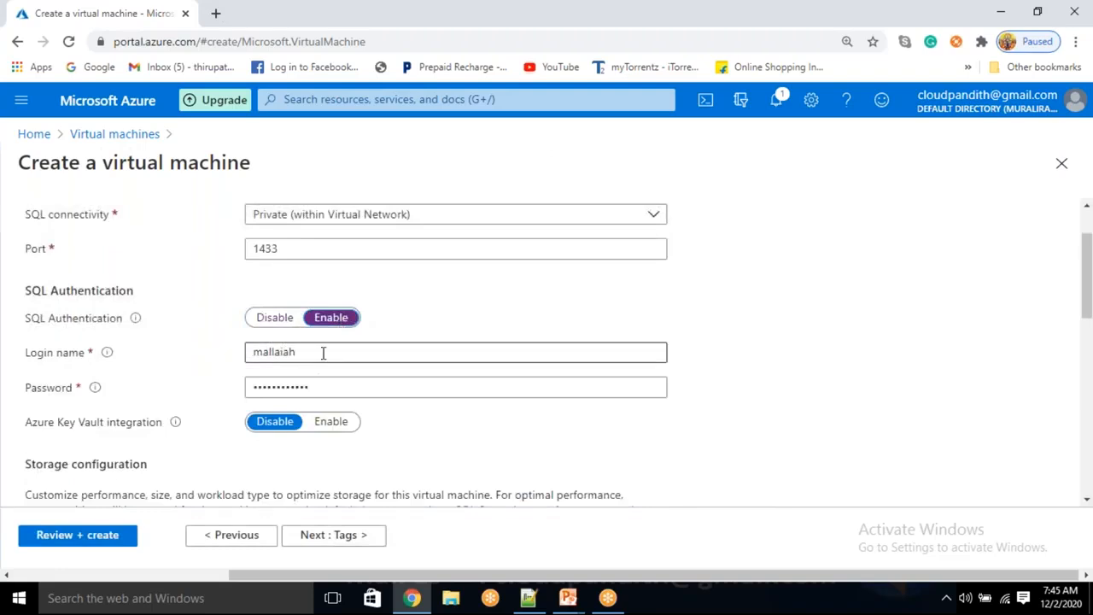
left_click_drag(322, 351, 239, 317)
key("BackSpace")
type("CLOUDPA")
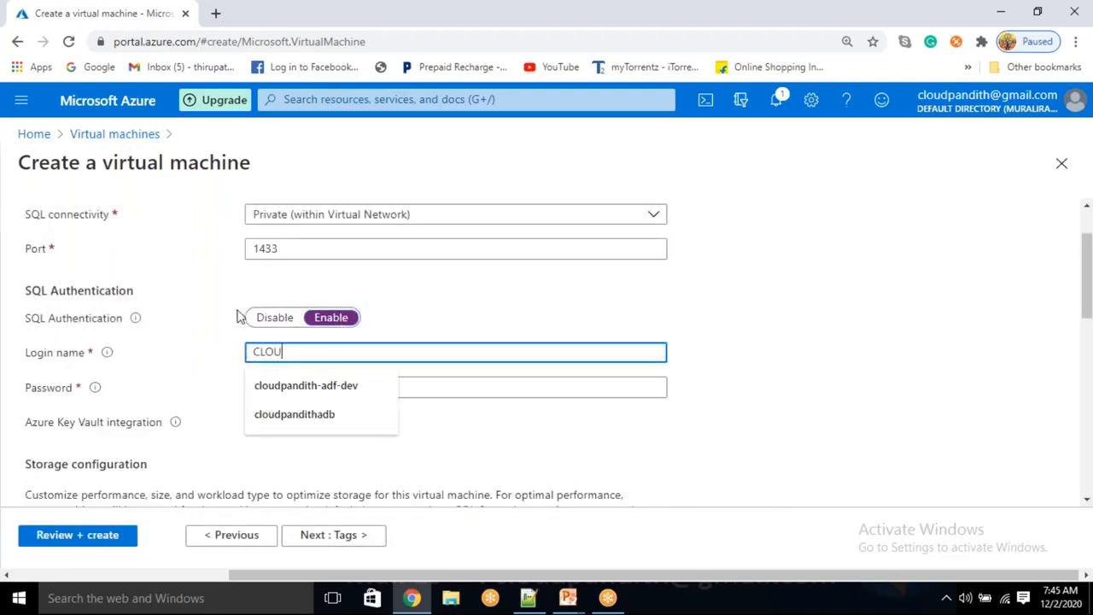
key("BackSpace")
key("BackSpace")
key("BackSpace")
key("BackSpace")
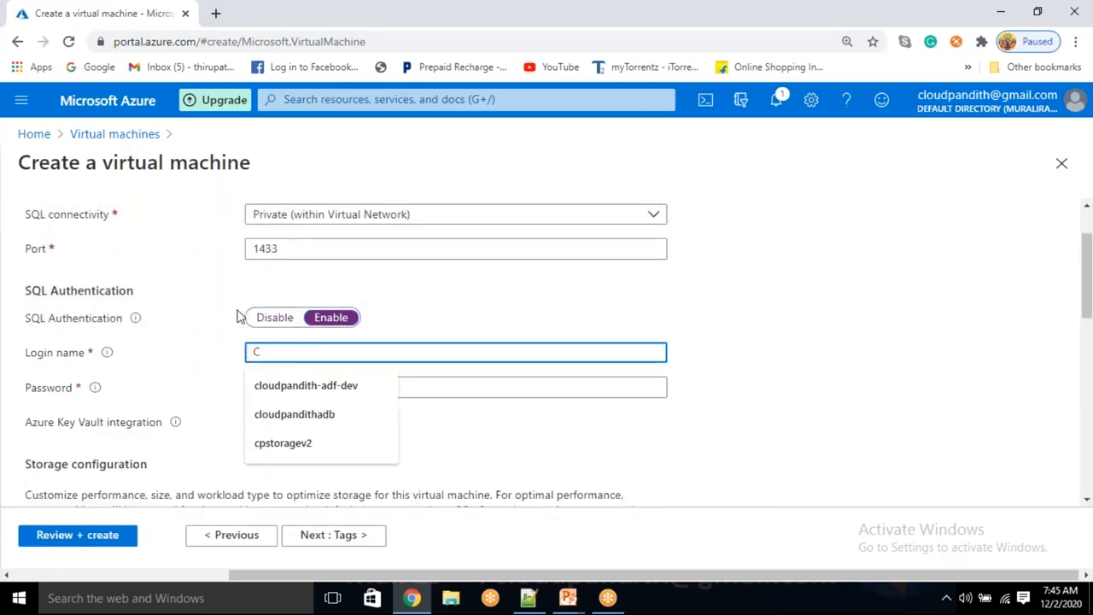
type("loudpand")
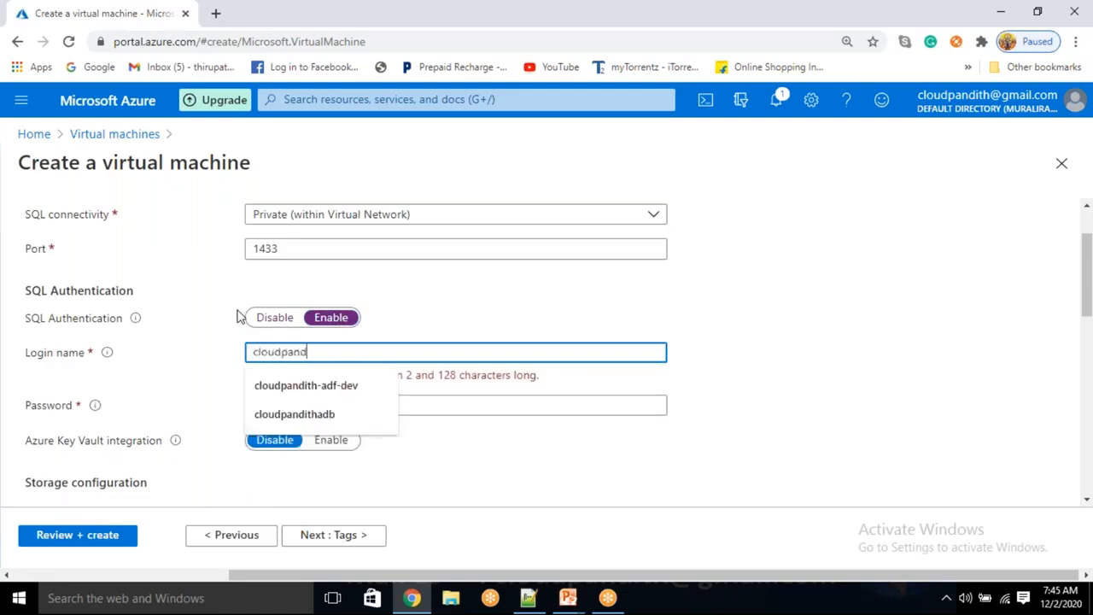
type("ithadmin")
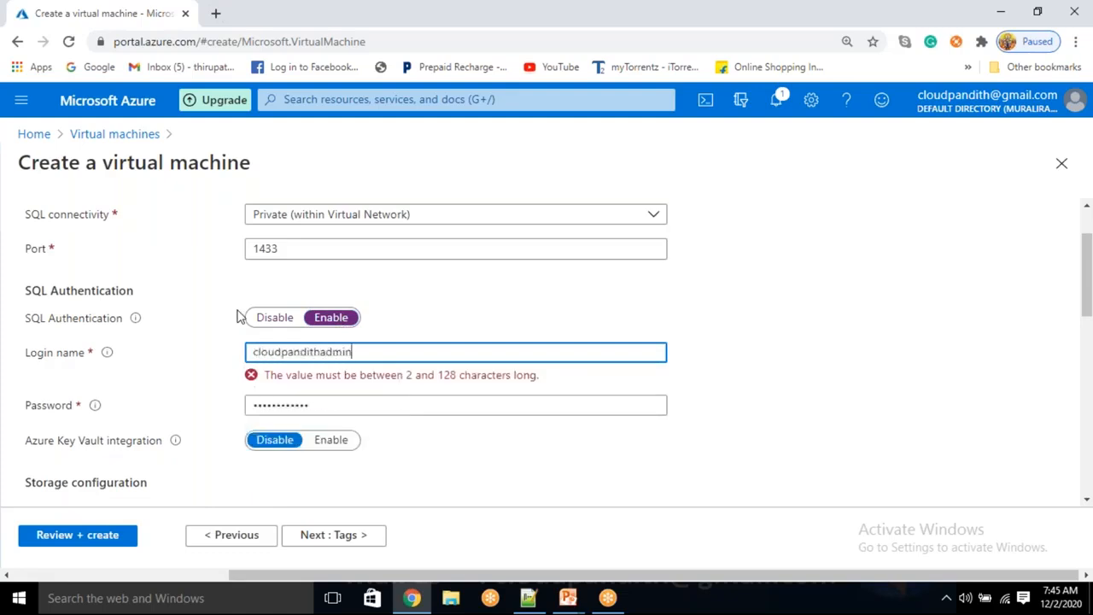
left_click(789, 321)
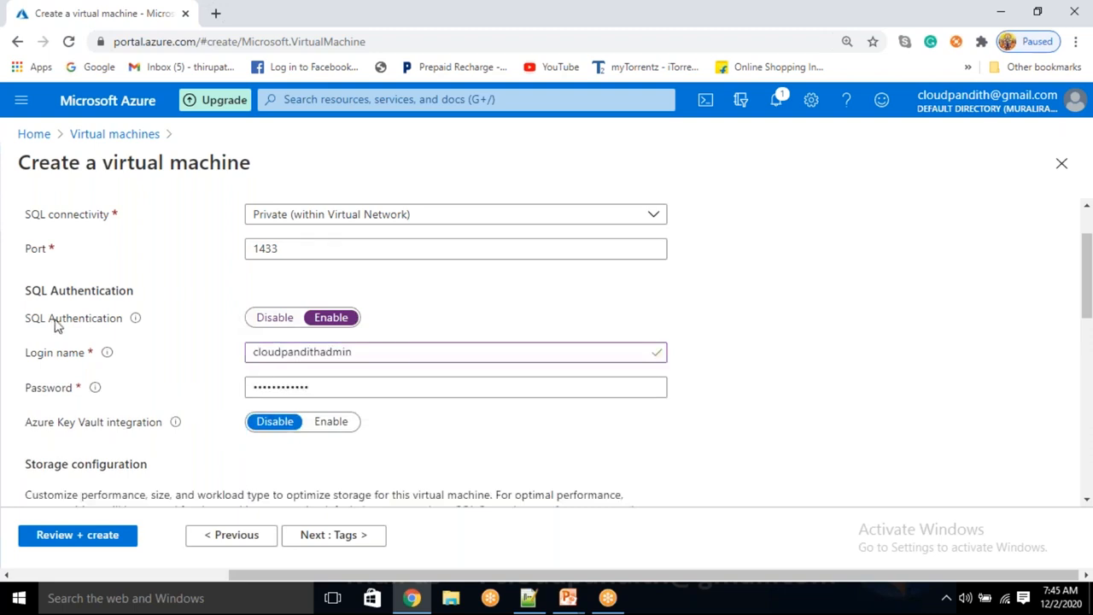
left_click_drag(16, 316, 110, 322)
left_click(88, 535)
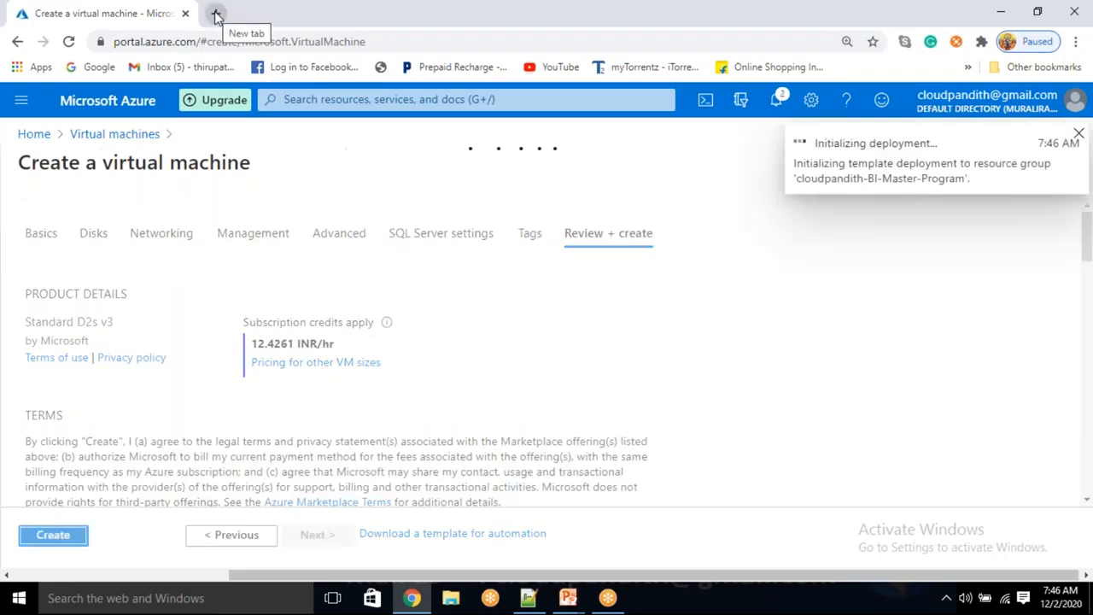
Step: Open a new blank browser tab beside the deploying VM
left_click(216, 14)
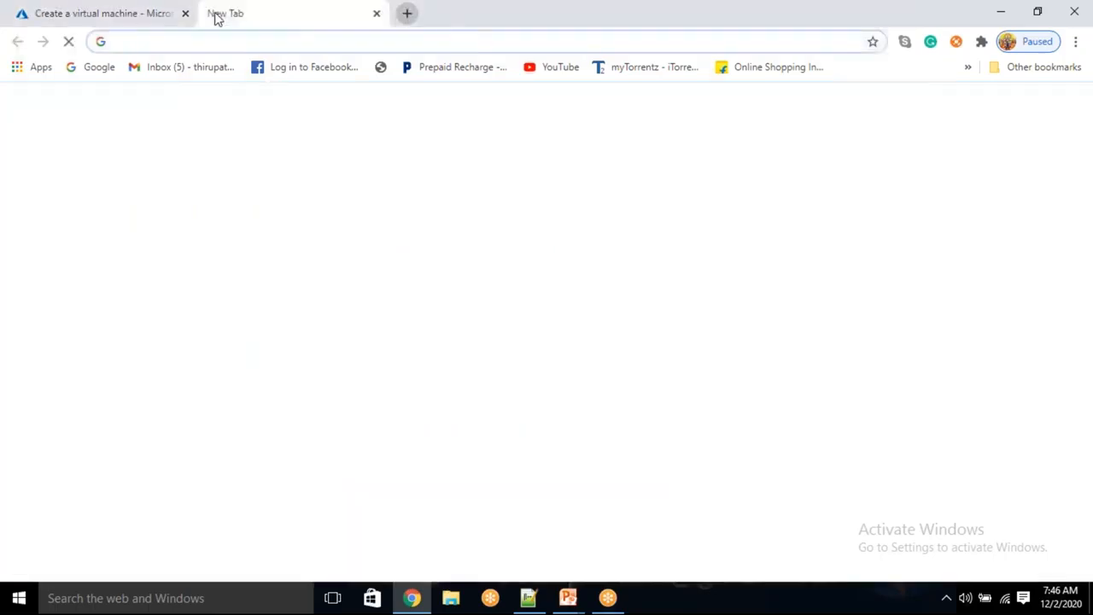
Step: Load the Azure portal home page in the new tab
type("port")
key("Return")
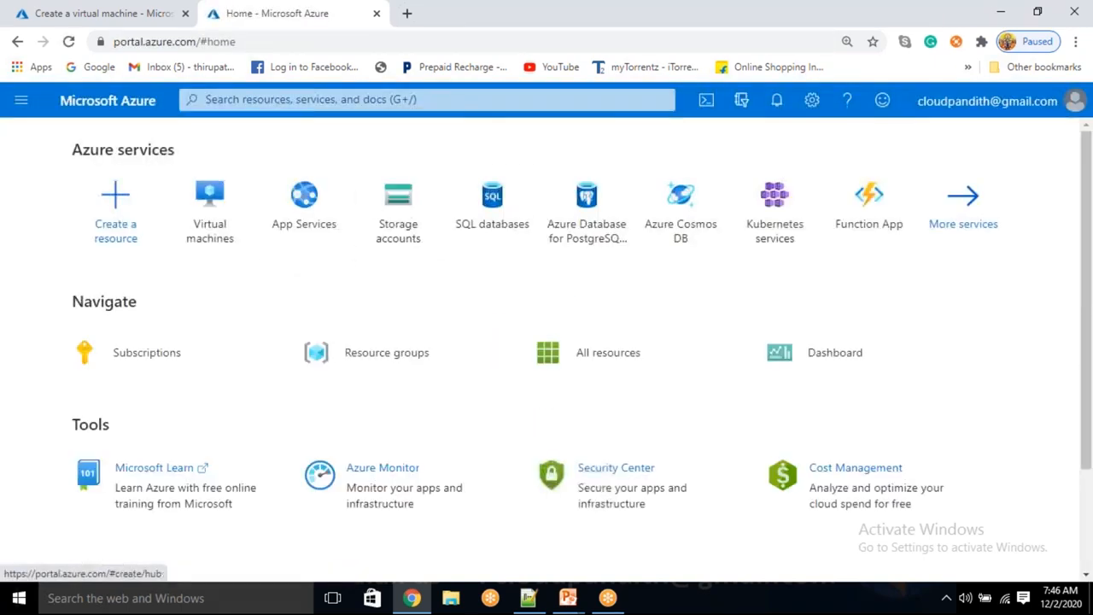
left_click(501, 204)
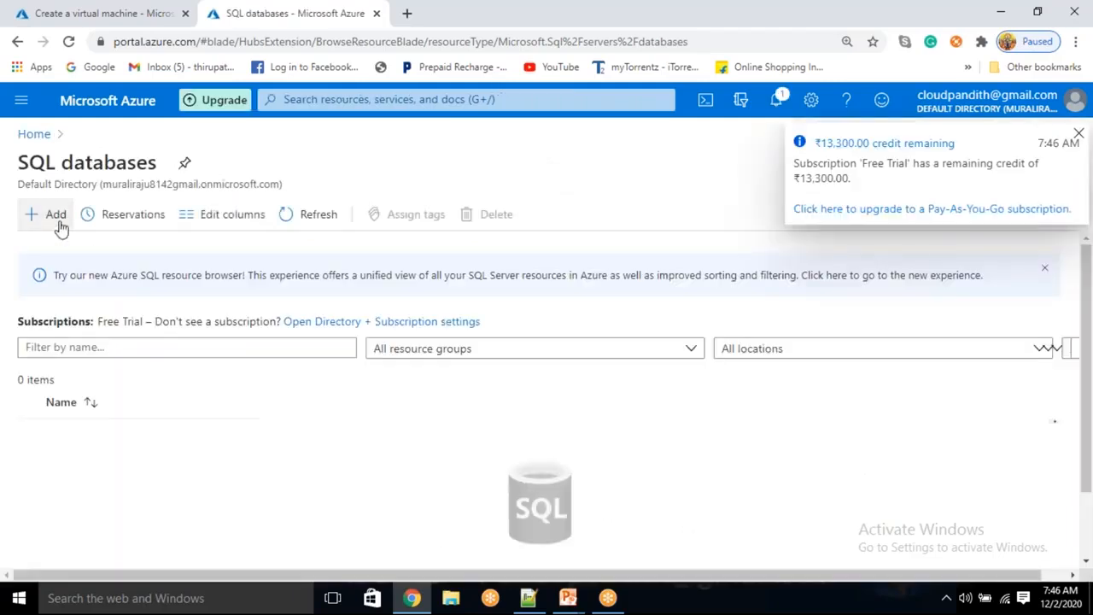
left_click(34, 135)
Step: Search 'SQL SERVER', open the SQL servers list and start adding a new server
left_click(332, 100)
type("SQ")
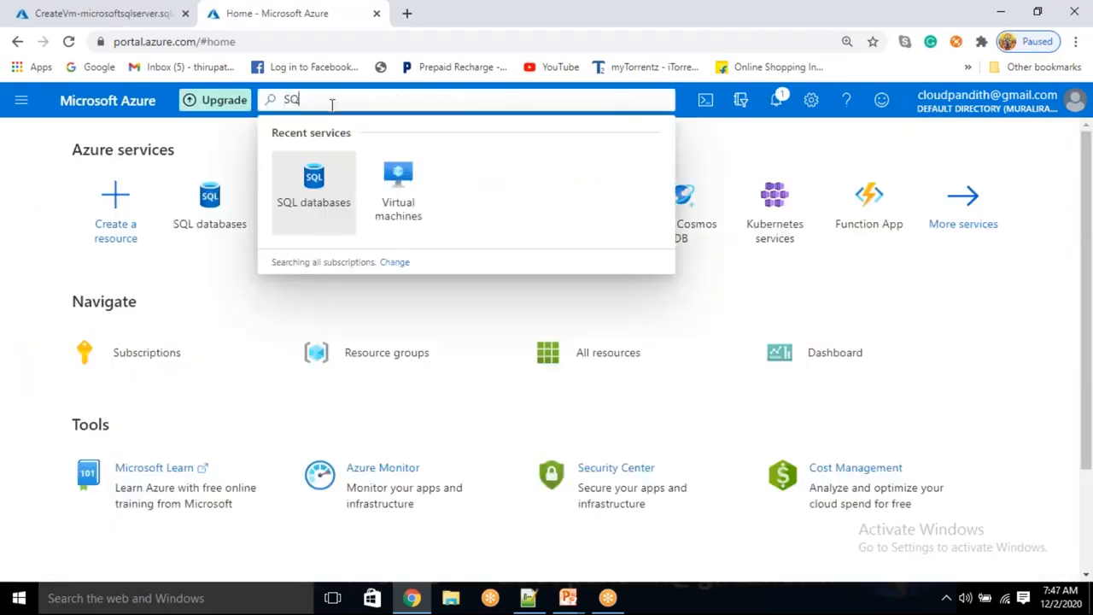
type("L SERVER")
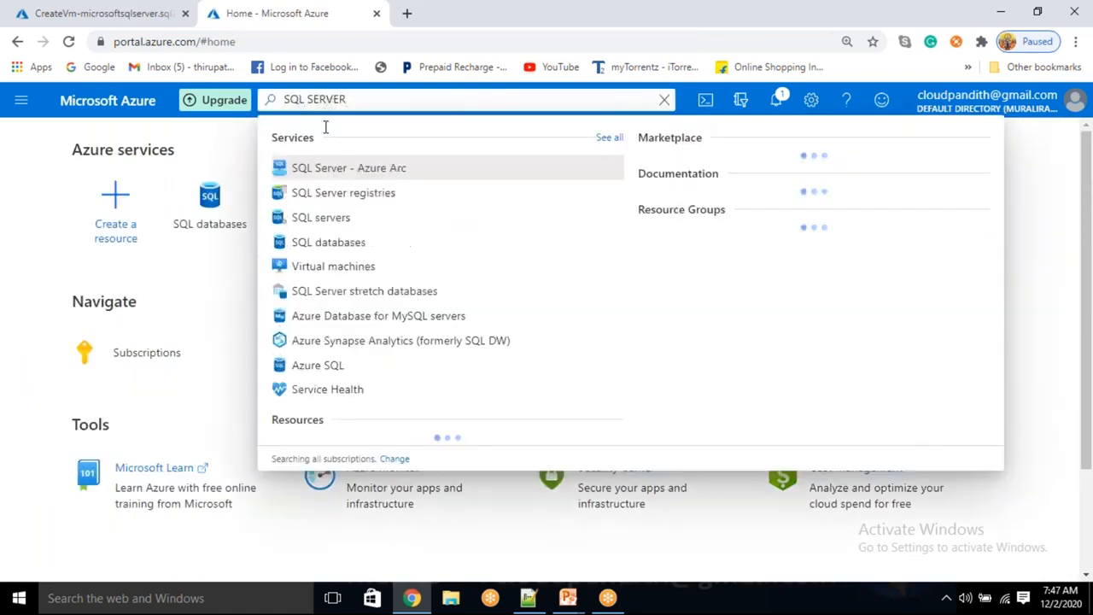
left_click(333, 219)
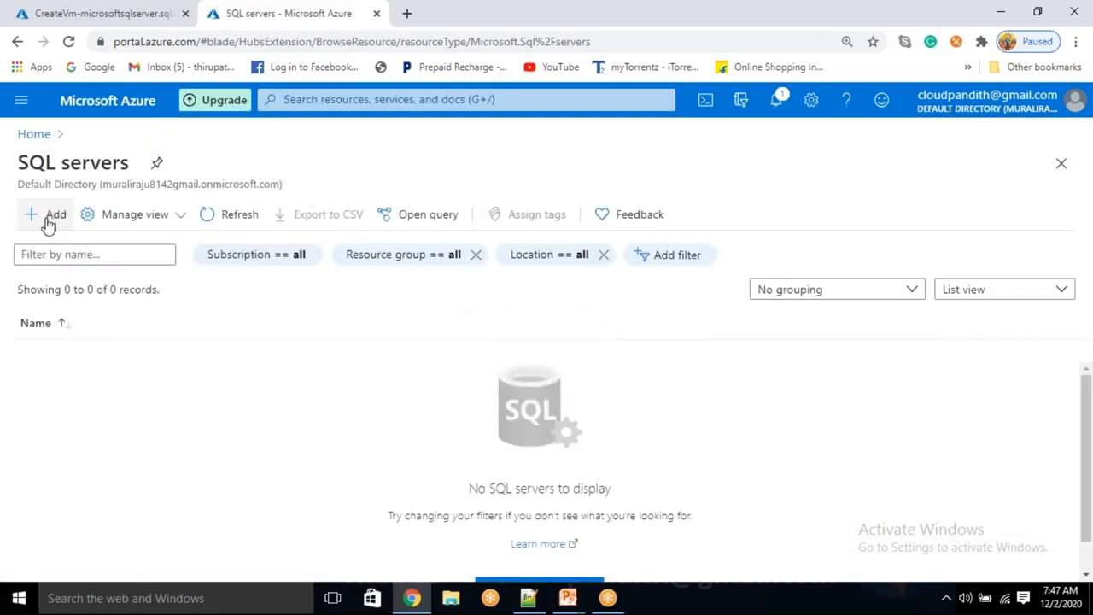
left_click(47, 220)
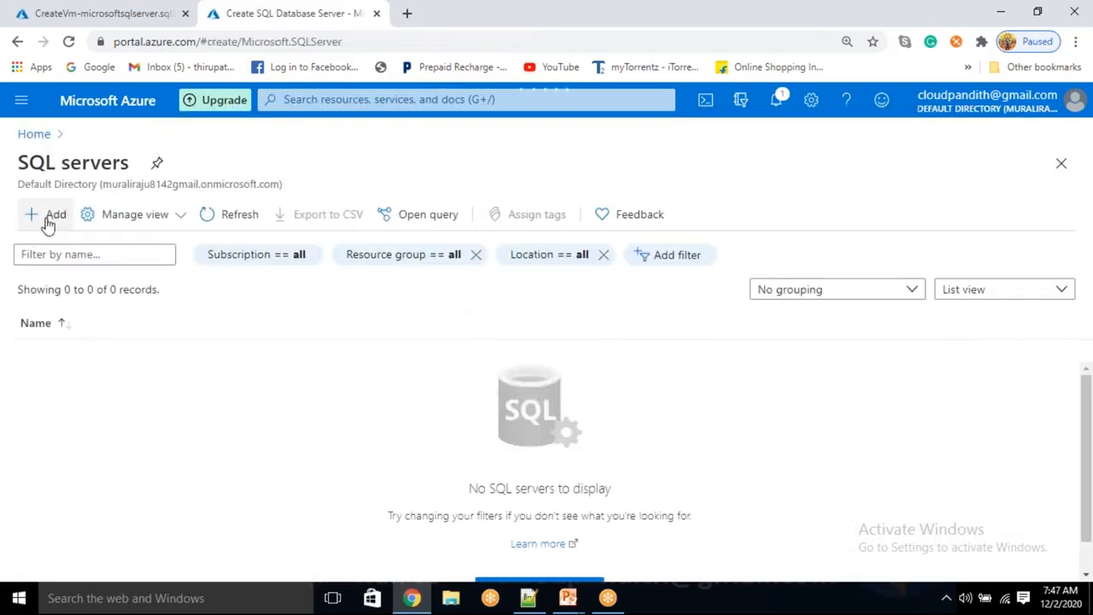
Step: Name the server cloudpandithsqlserver and check its location is East US
scroll(418, 378, "down", 2)
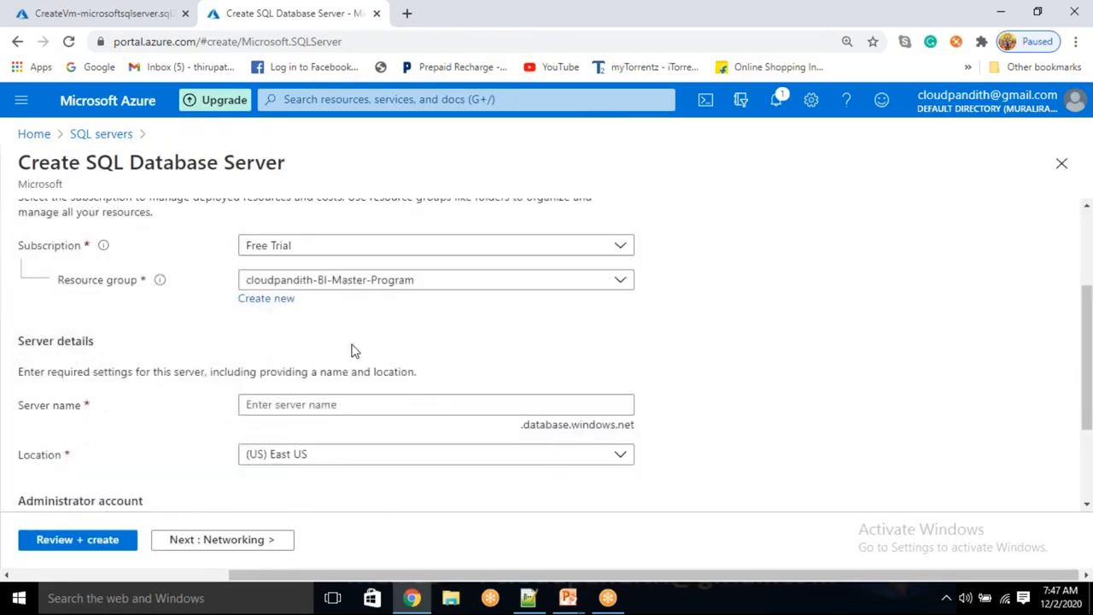
left_click(287, 404)
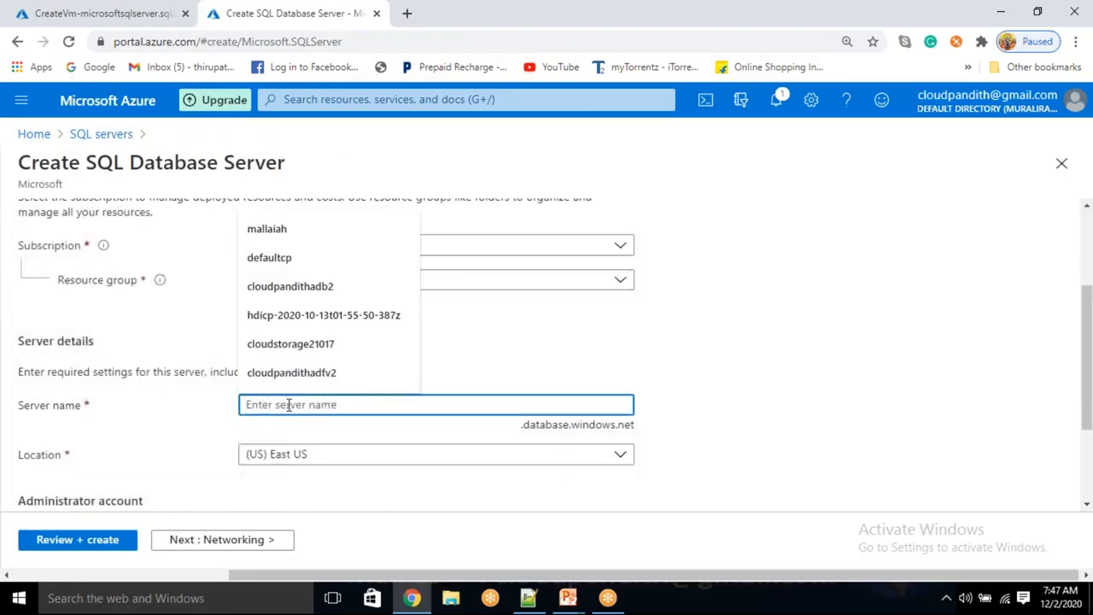
type("CL")
key("BackSpace")
key("BackSpace")
type("cloudpandit")
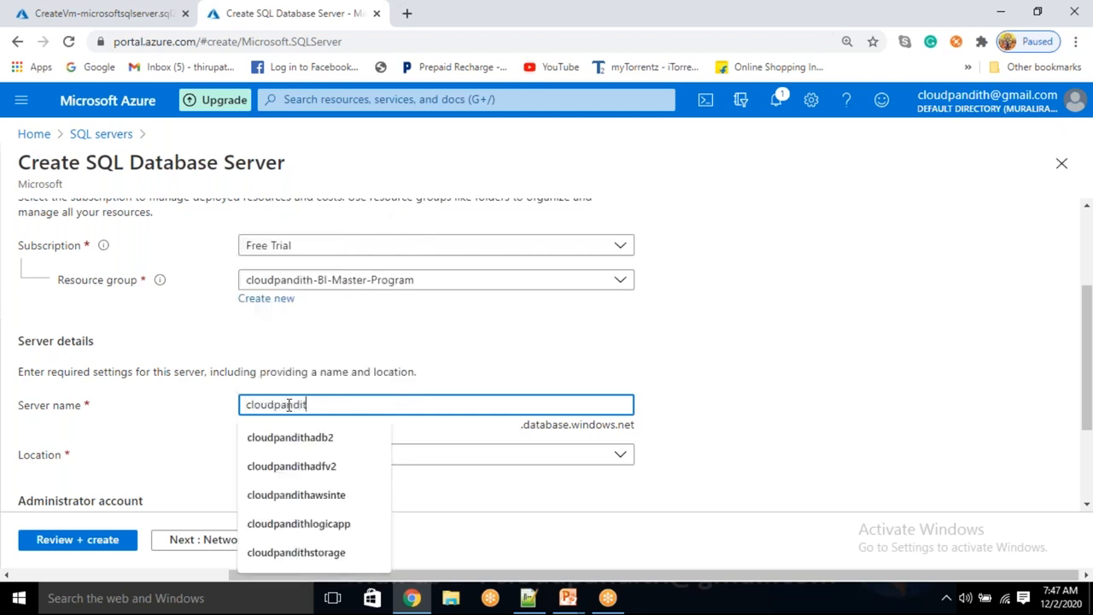
type("hsqlserve")
scroll(610, 480, "down", 3)
scroll(310, 396, "up", 1)
left_click(308, 389)
scroll(297, 447, "down", 1)
Step: Enter the server admin login and a matching password pair, then go to Review + create
left_click(289, 386)
type("msal")
key("BackSpace")
key("BackSpace")
key("BackSpace")
key("BackSpace")
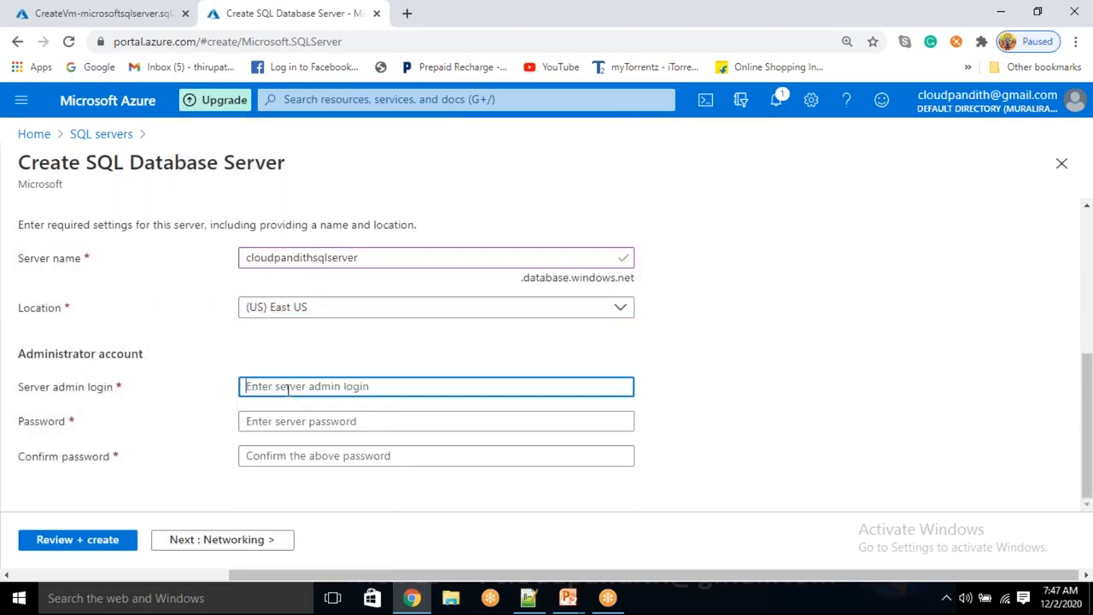
type("mallaiah")
key("Tab")
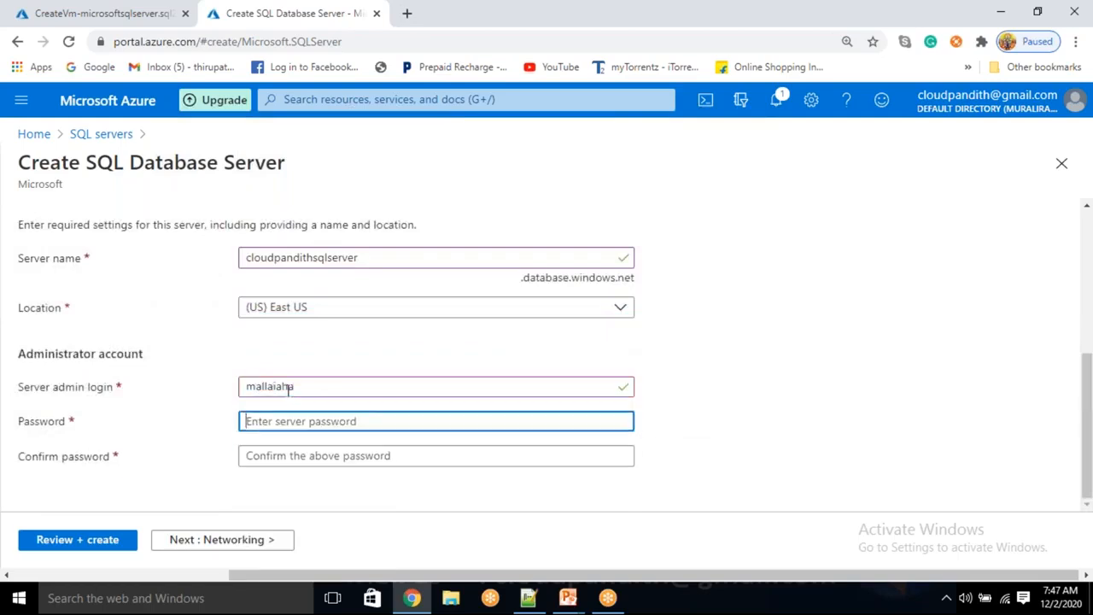
left_click(321, 393)
key("BackSpace")
left_click(282, 427)
type("*********")
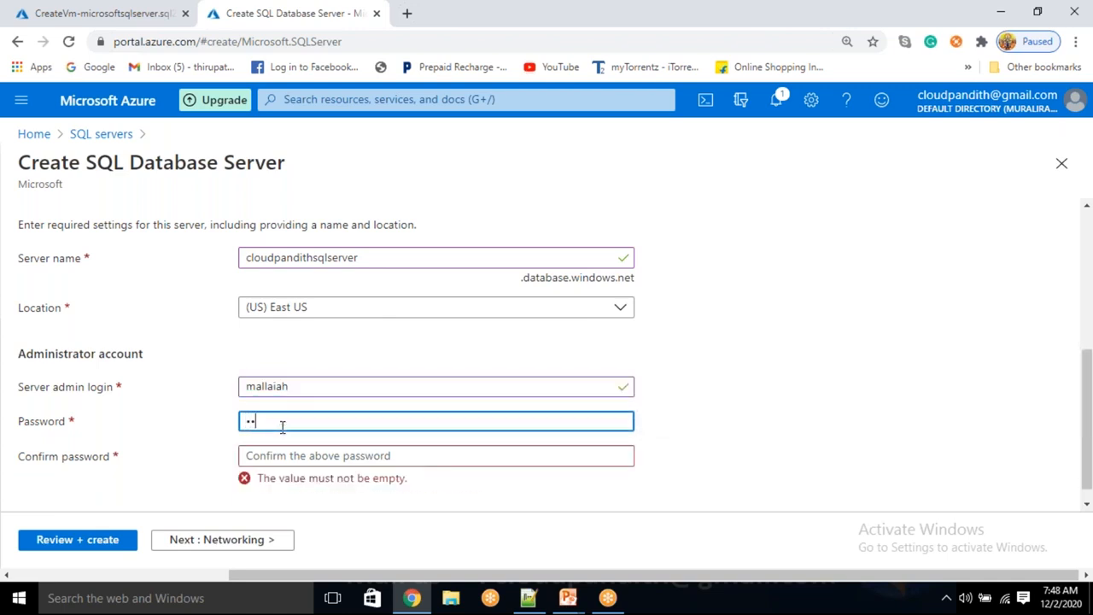
type("***")
key("Tab")
type("*****")
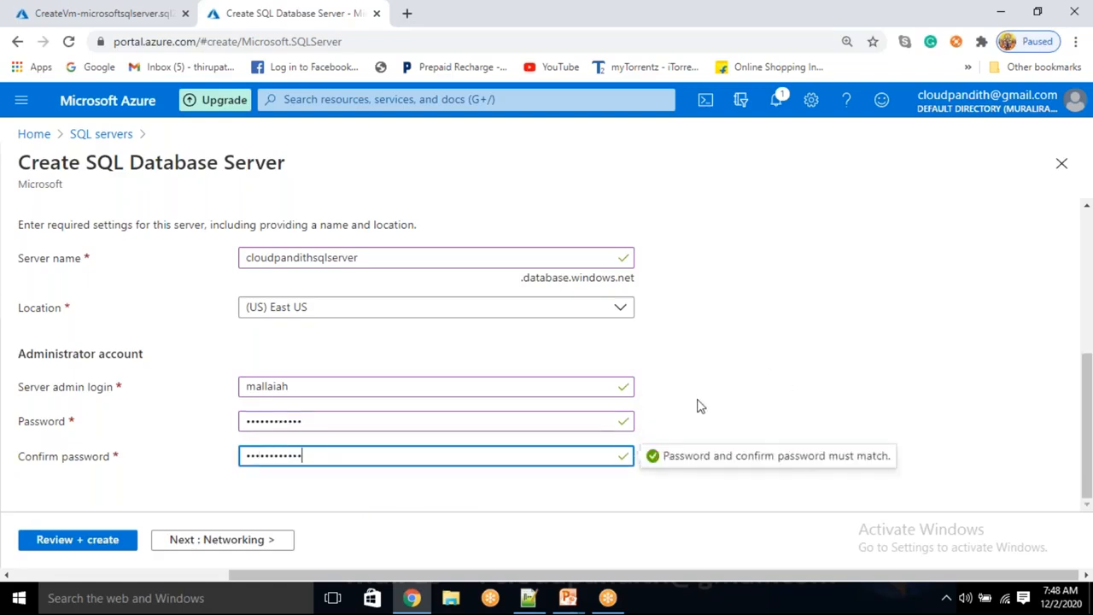
left_click(656, 408)
left_click(69, 540)
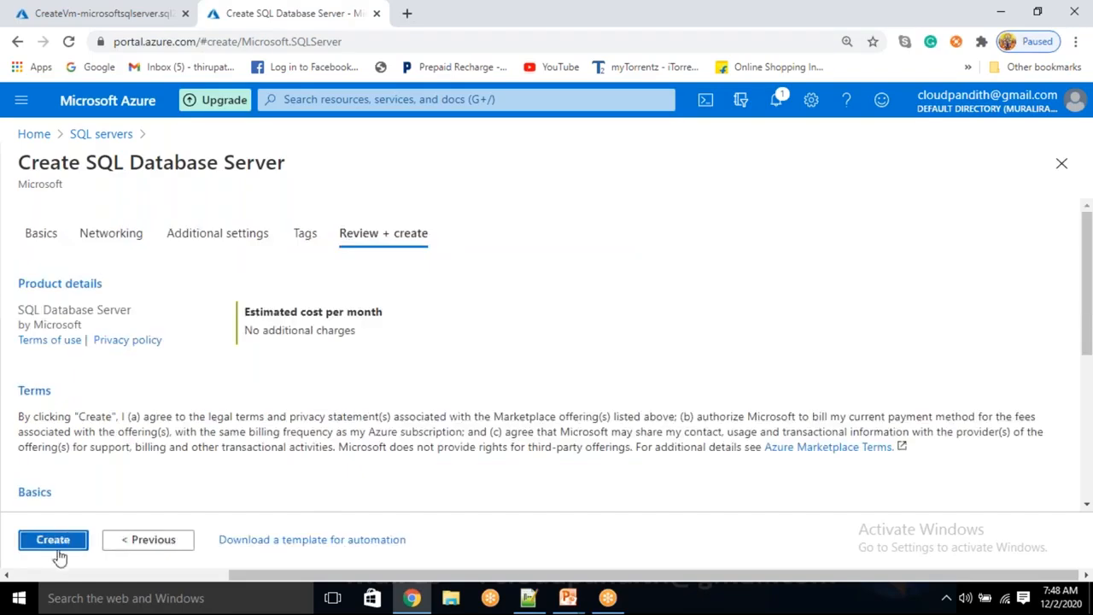
Step: Create the SQL server and open a third browser tab
left_click(54, 543)
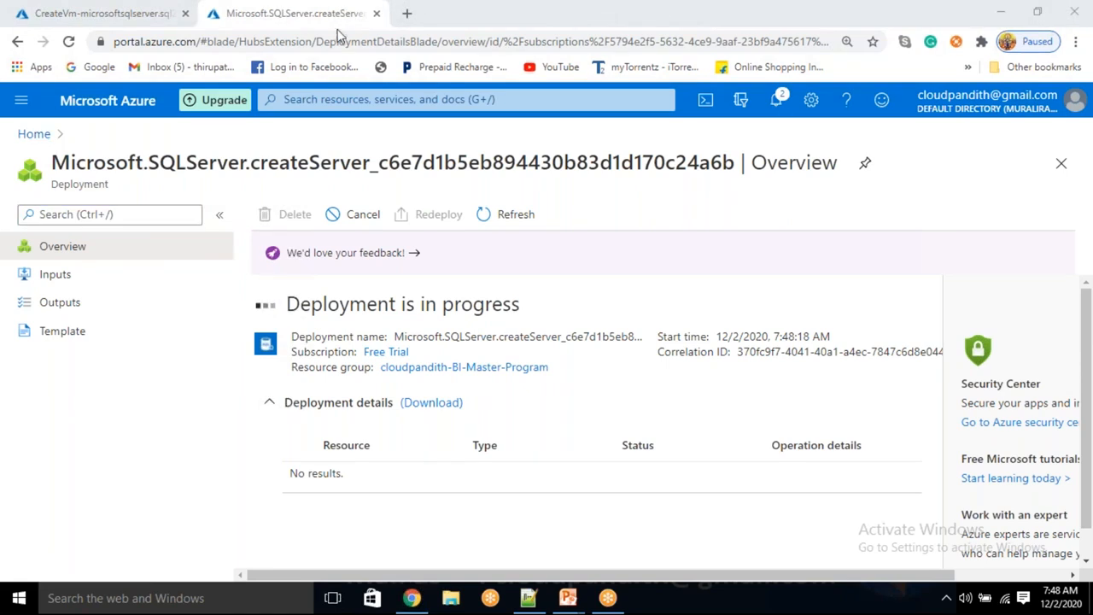
left_click(407, 14)
Step: Load the Azure portal in the new tab and check the VM and SQL server deployments
type("P")
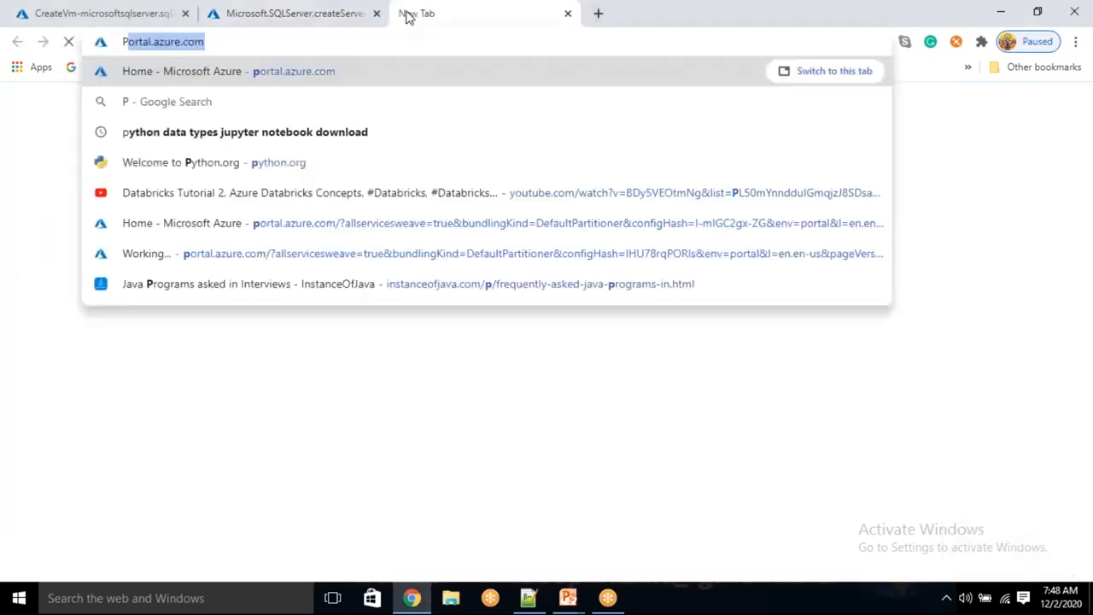
type("ORT")
key("Return")
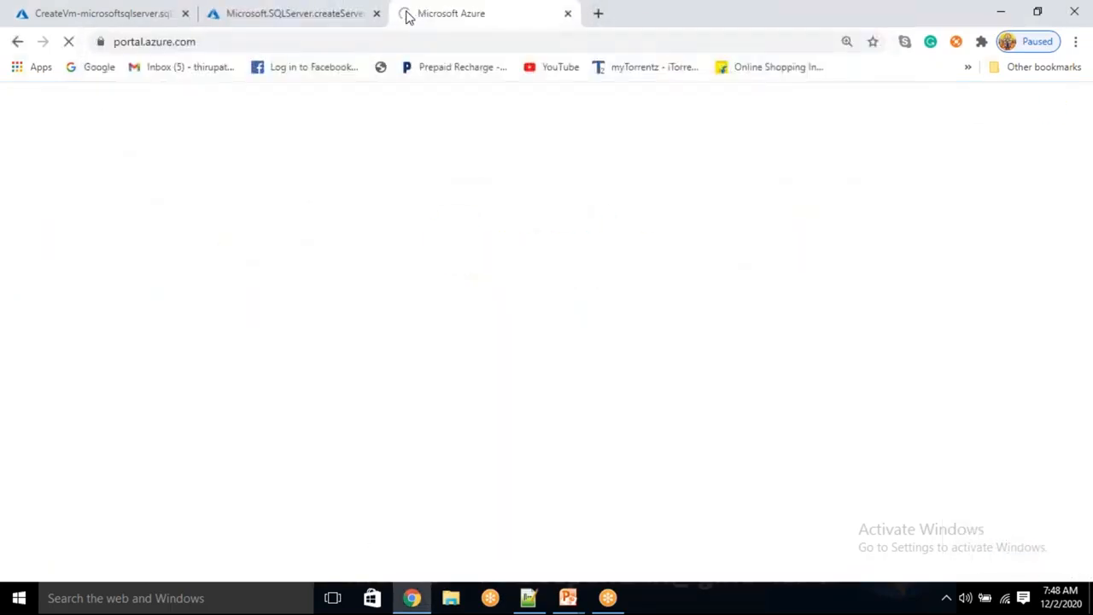
left_click(96, 11)
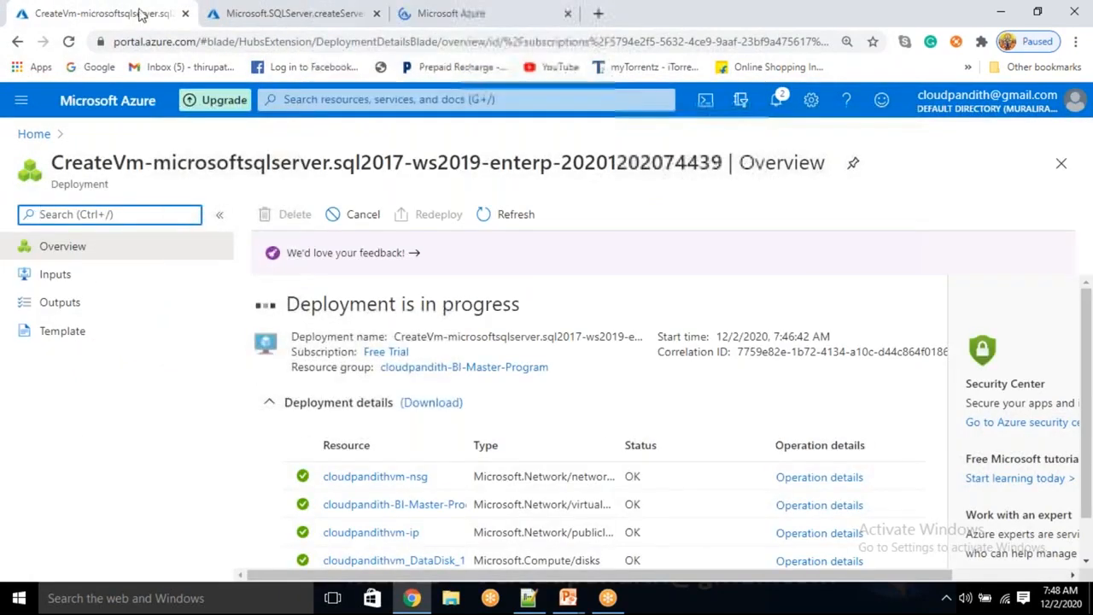
left_click(348, 10)
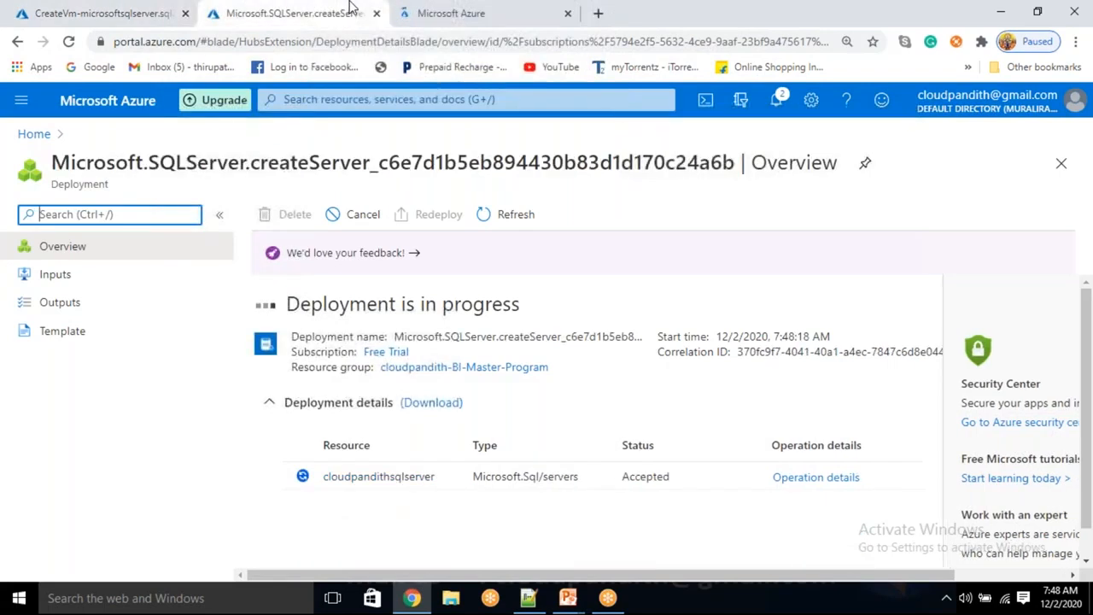
left_click(479, 10)
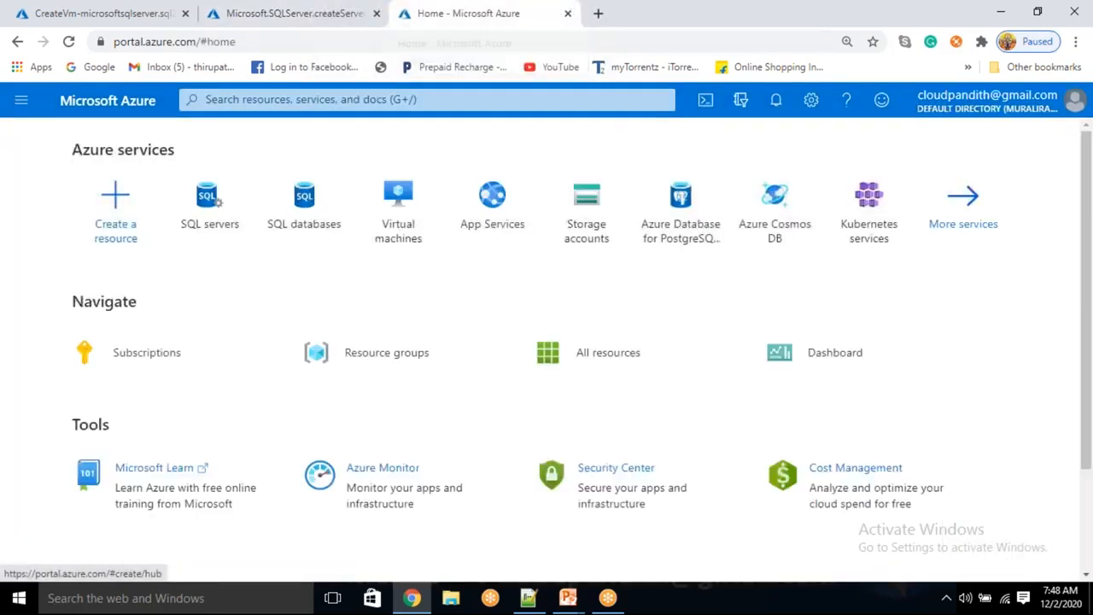
left_click(290, 14)
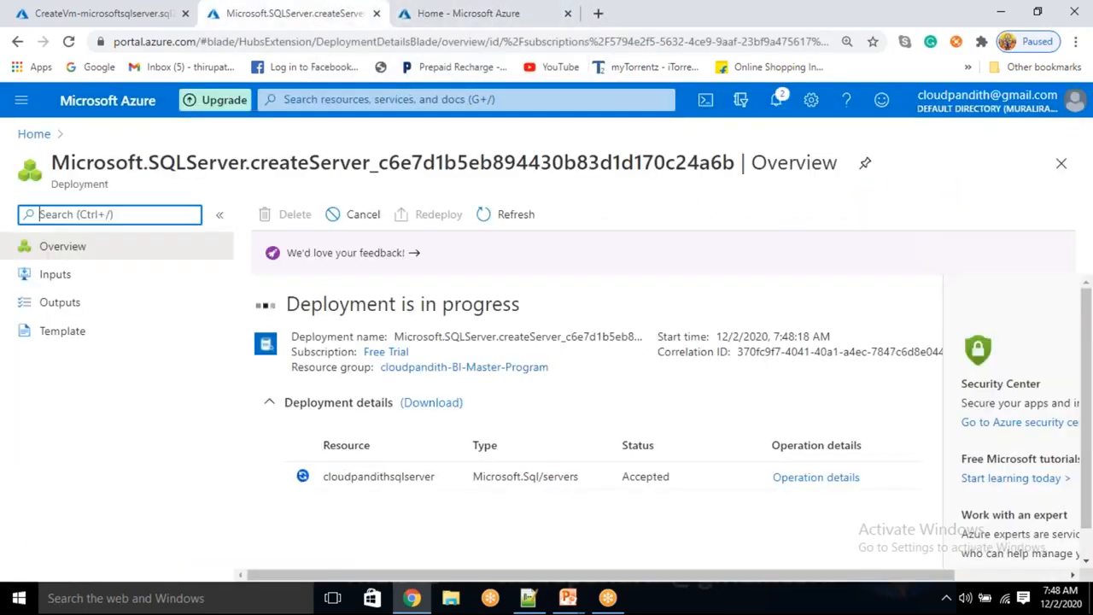
left_click(474, 17)
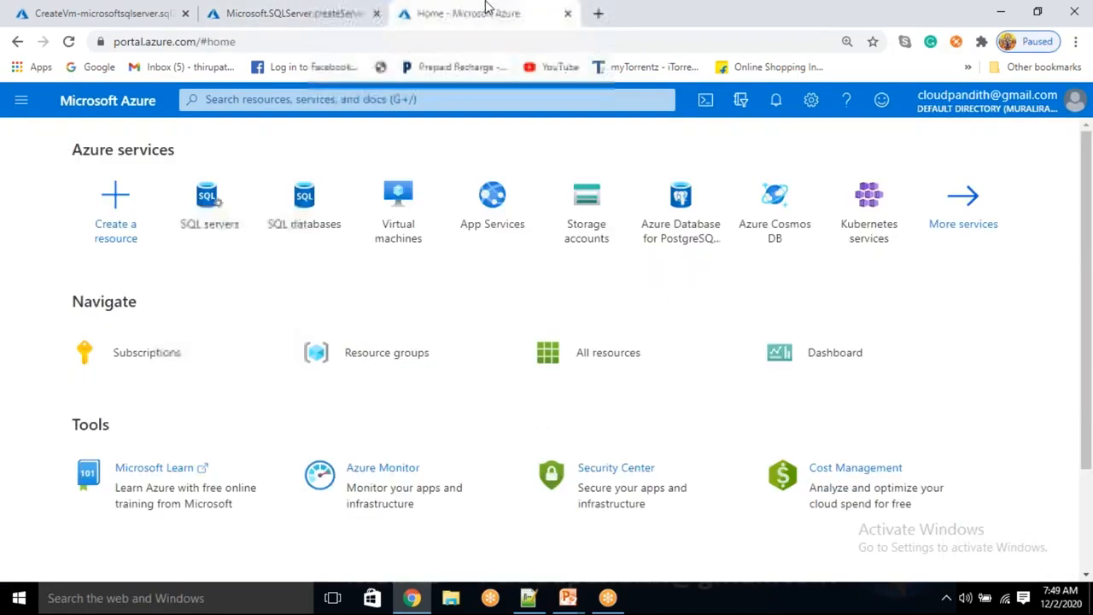
Step: Search 'DATA FAC' and open the Data factories service
left_click(369, 99)
type("DATA FAC")
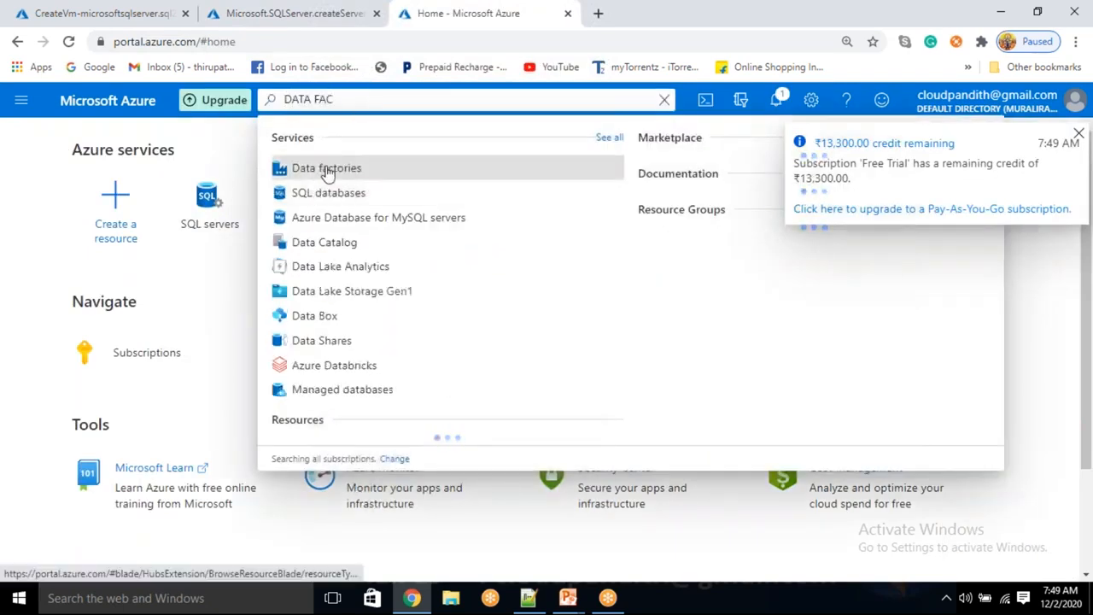
left_click(328, 171)
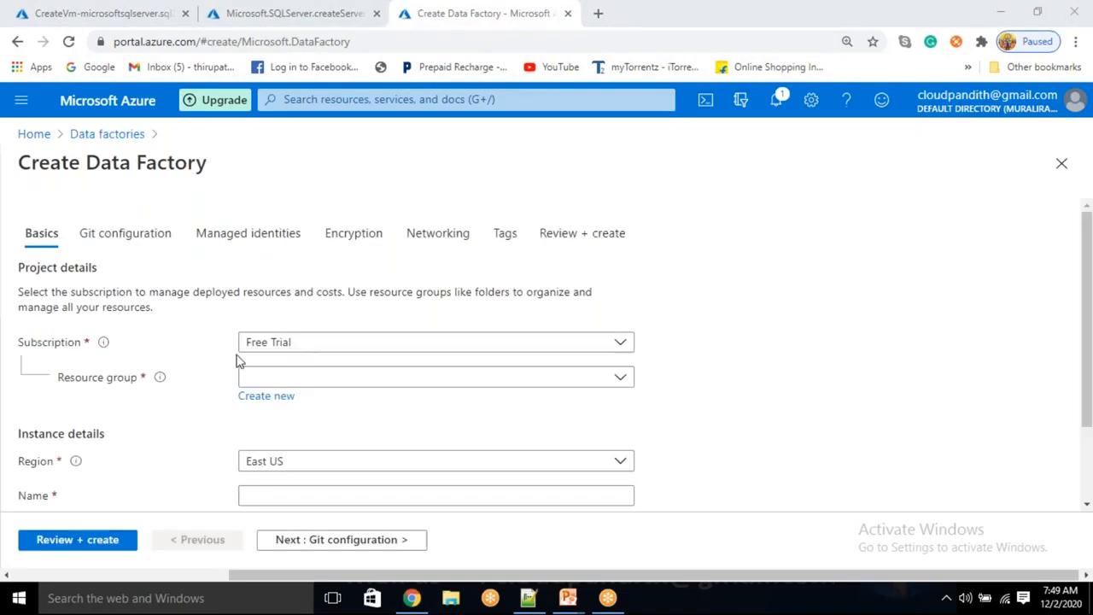
Step: Place the factory in resource group cloudpandith-BI-Master-Program and try the name cloudpandithadfv2
left_click(282, 383)
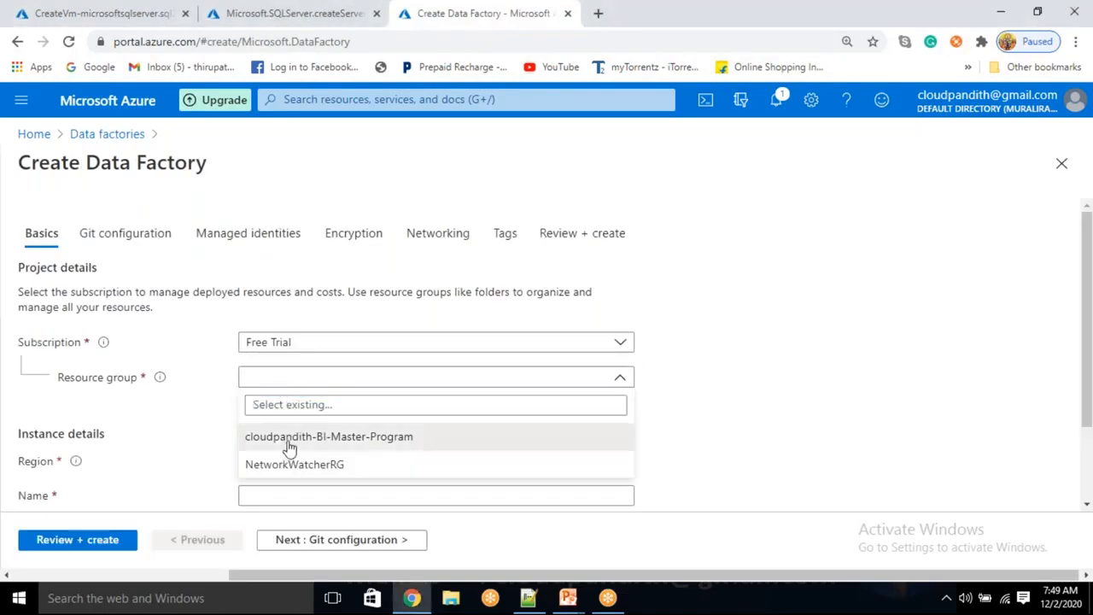
left_click(287, 437)
scroll(300, 383, "down", 1)
left_click(291, 391)
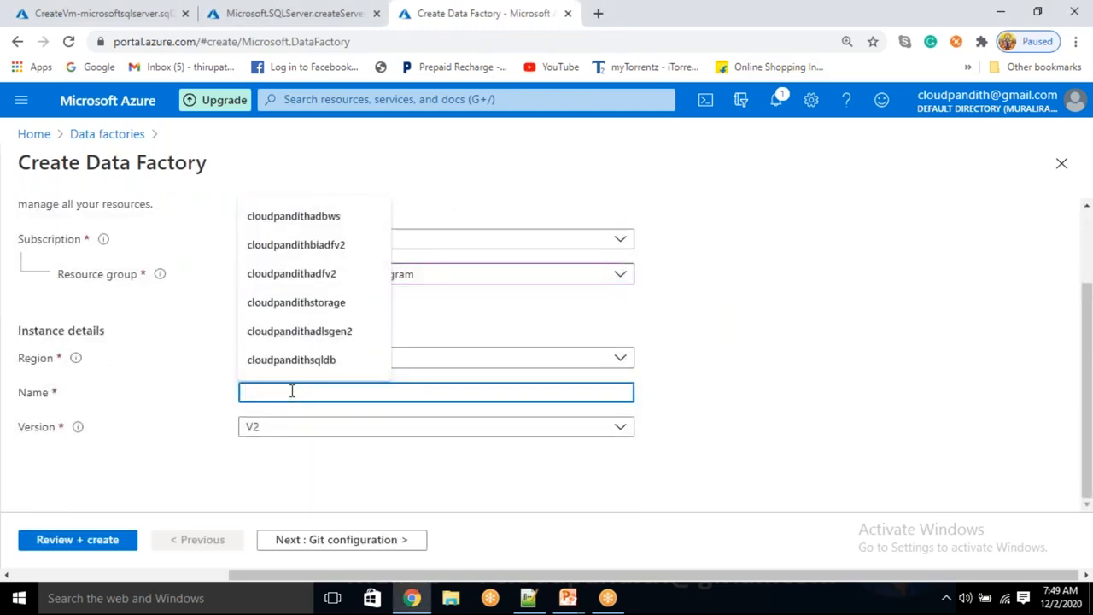
type("cloudpandithadfv2")
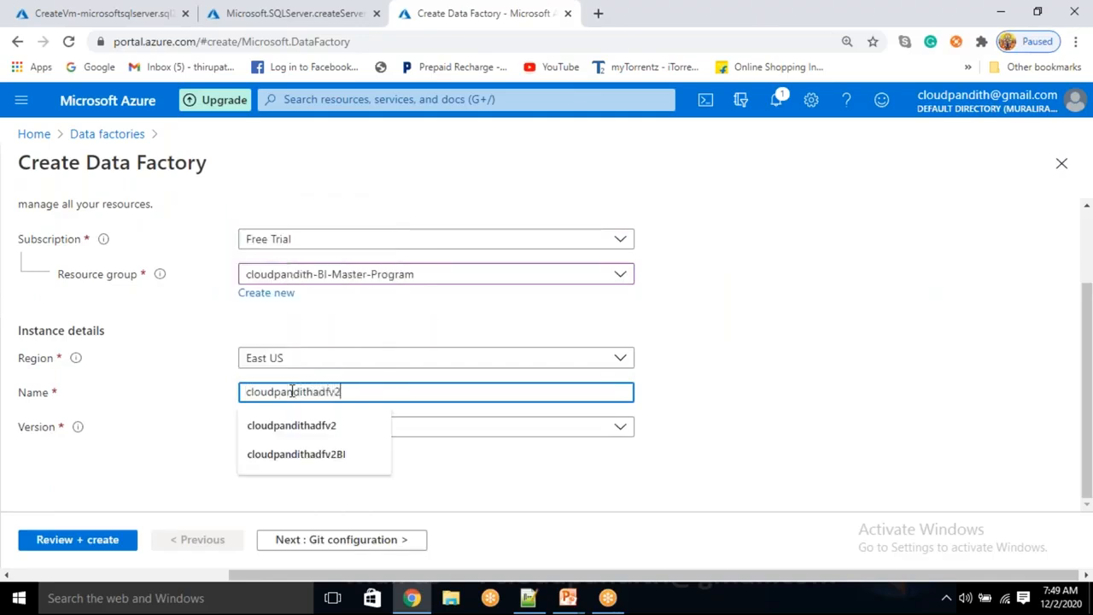
left_click(745, 399)
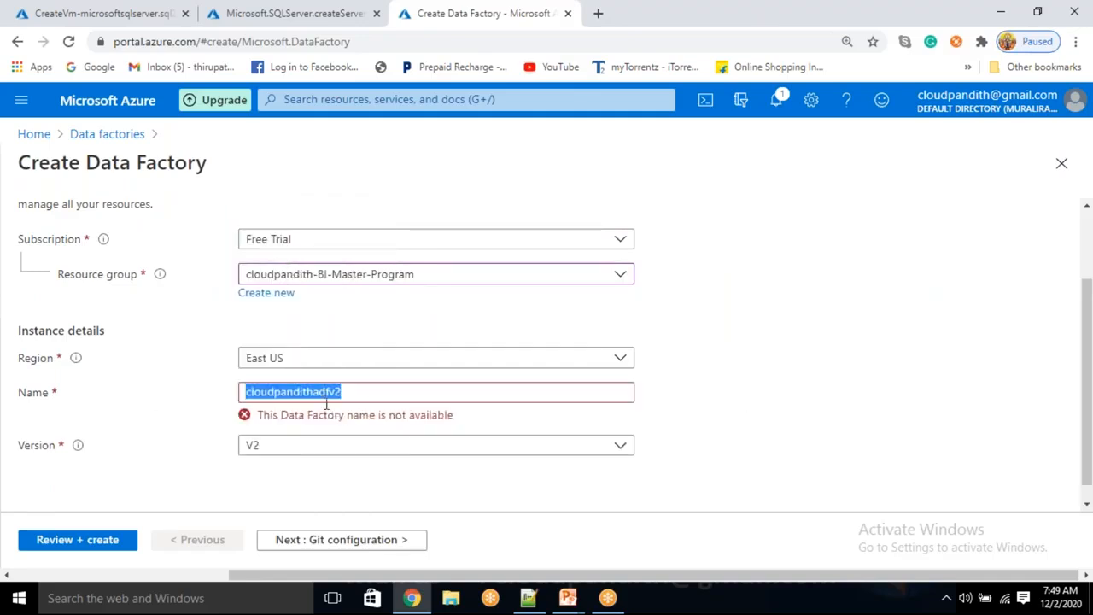
double_click(315, 399)
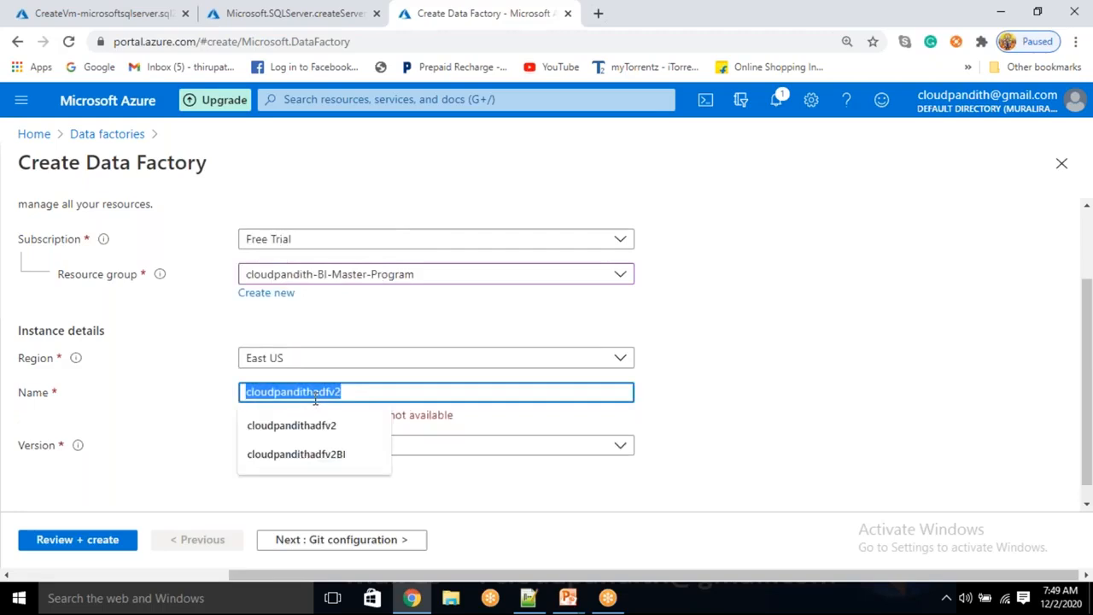
left_click(778, 405)
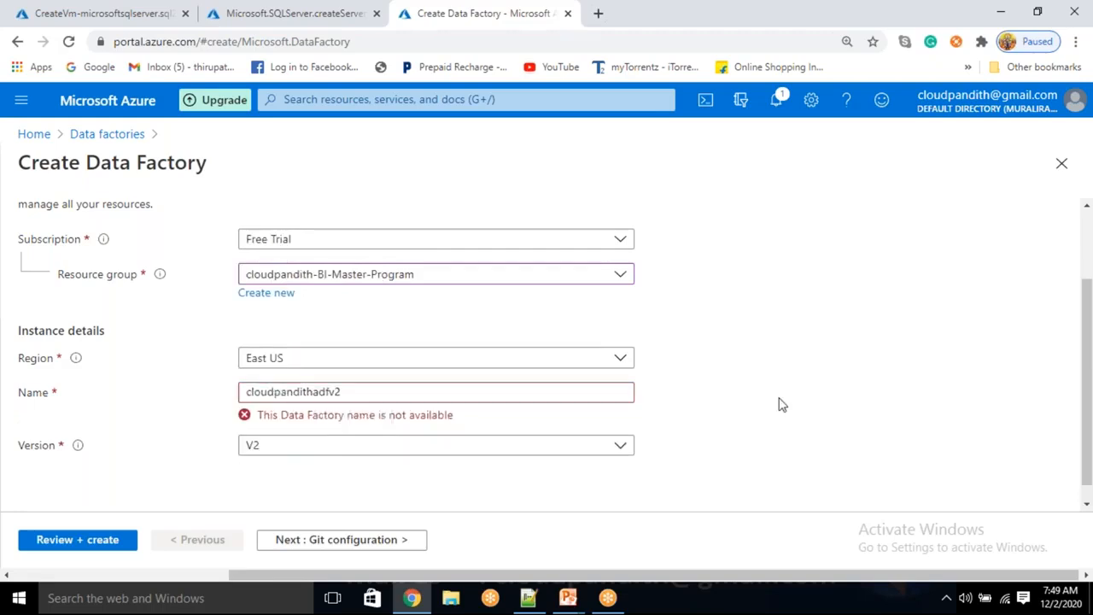
Step: Revise the rejected name to cloudpandithbiadfv2op until Azure accepts it as available
left_click(313, 392)
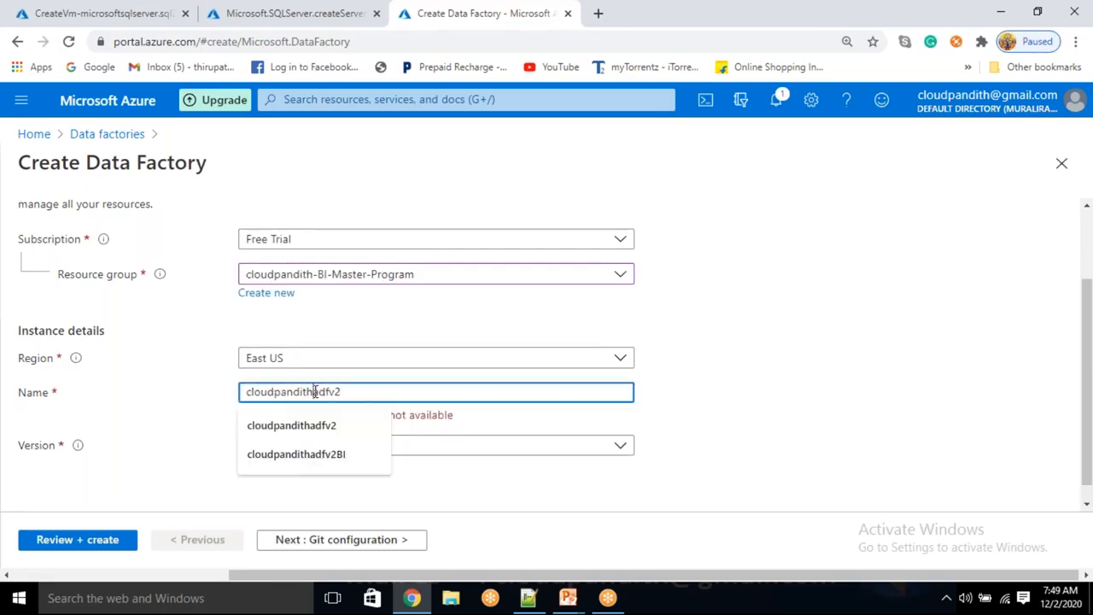
type("bi")
left_click(767, 430)
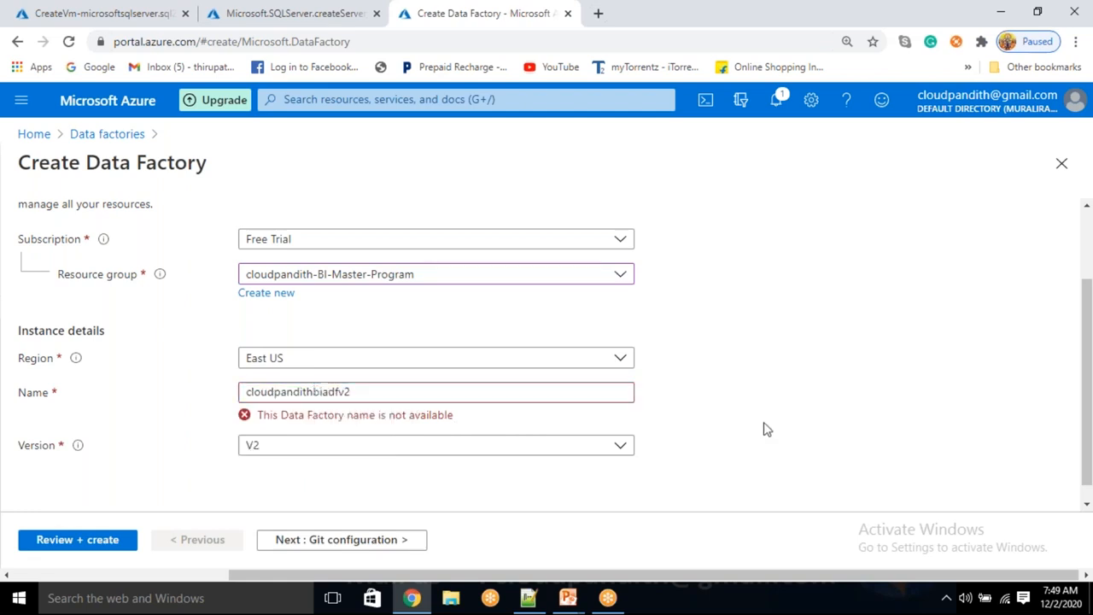
triple_click(767, 429)
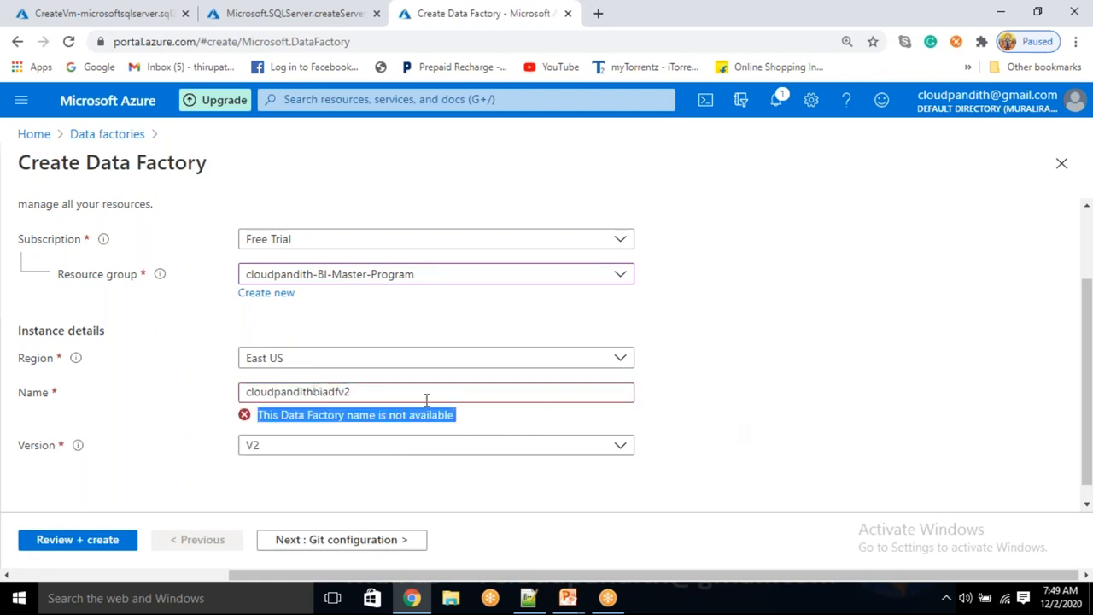
left_click(359, 398)
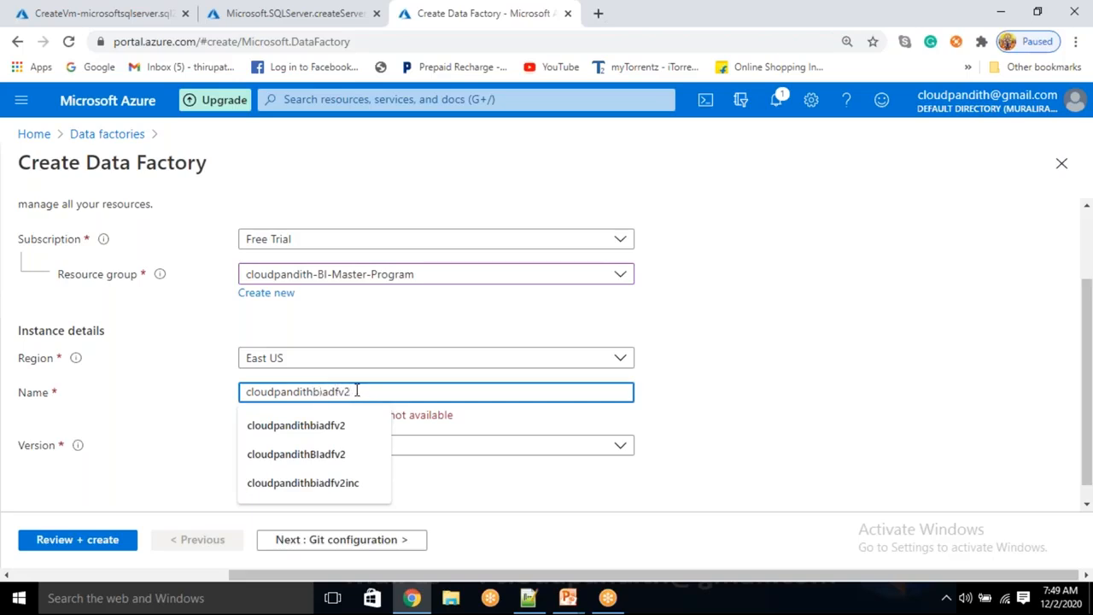
type("cp")
key("ctrl+a")
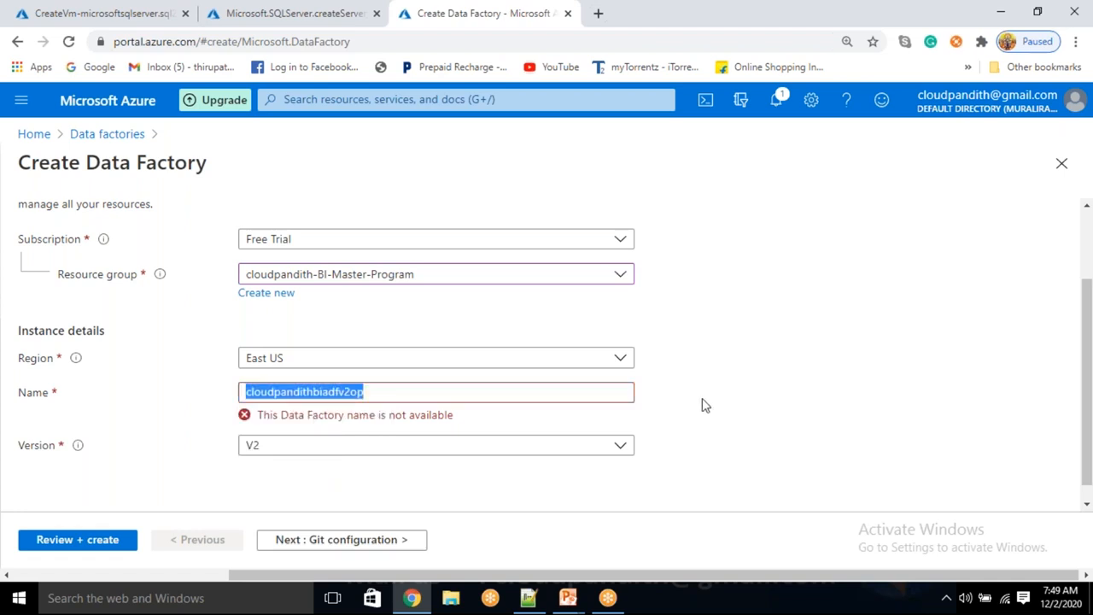
left_click(702, 405)
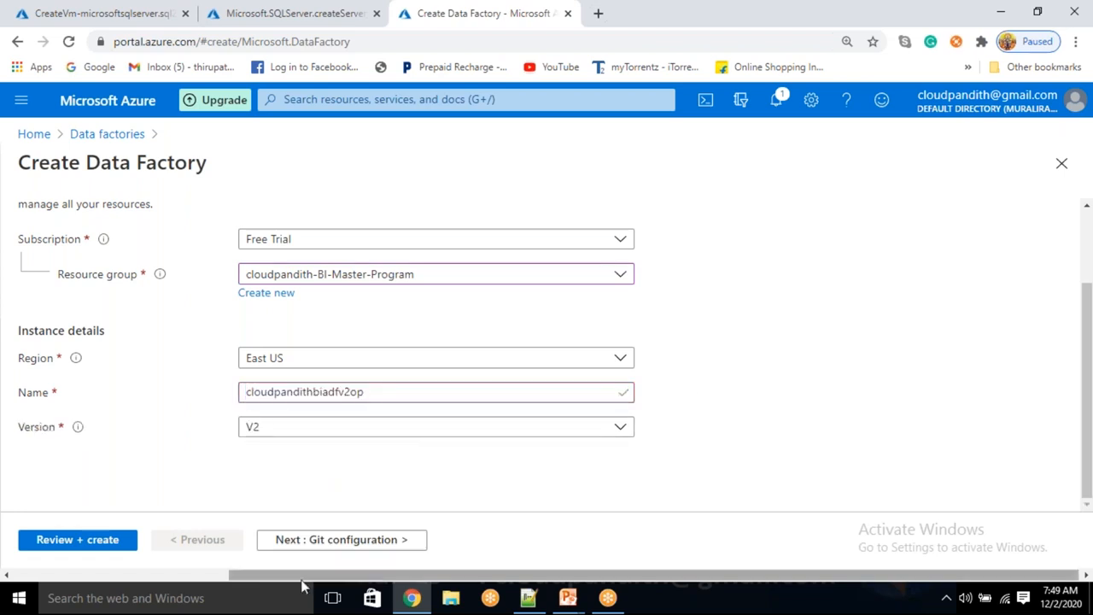
Step: Choose Configure Git later, pass review validation, and create the data factory
left_click(346, 540)
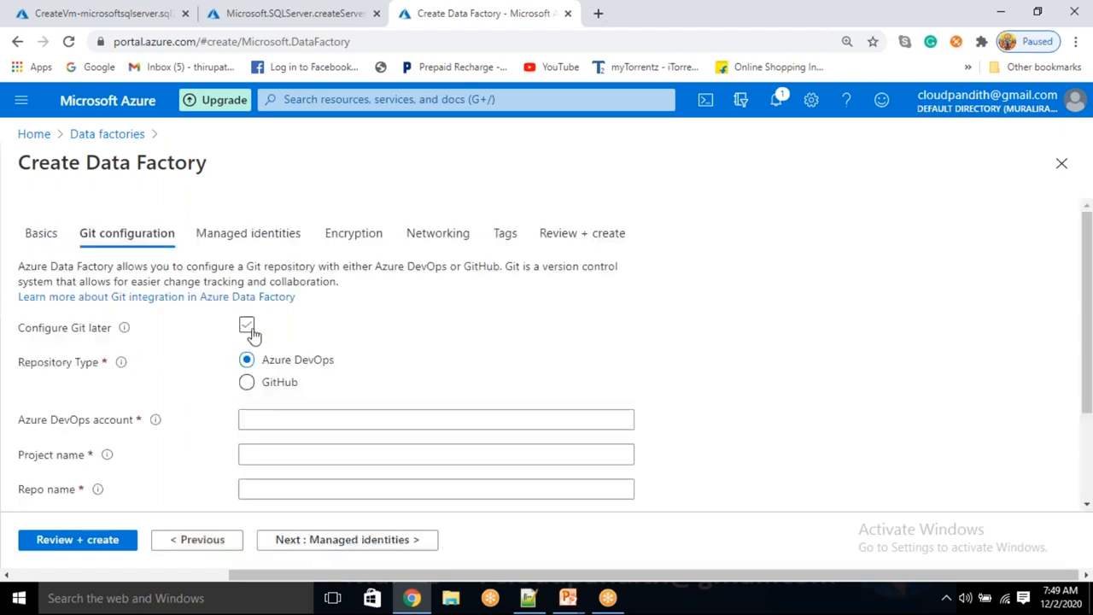
left_click(247, 328)
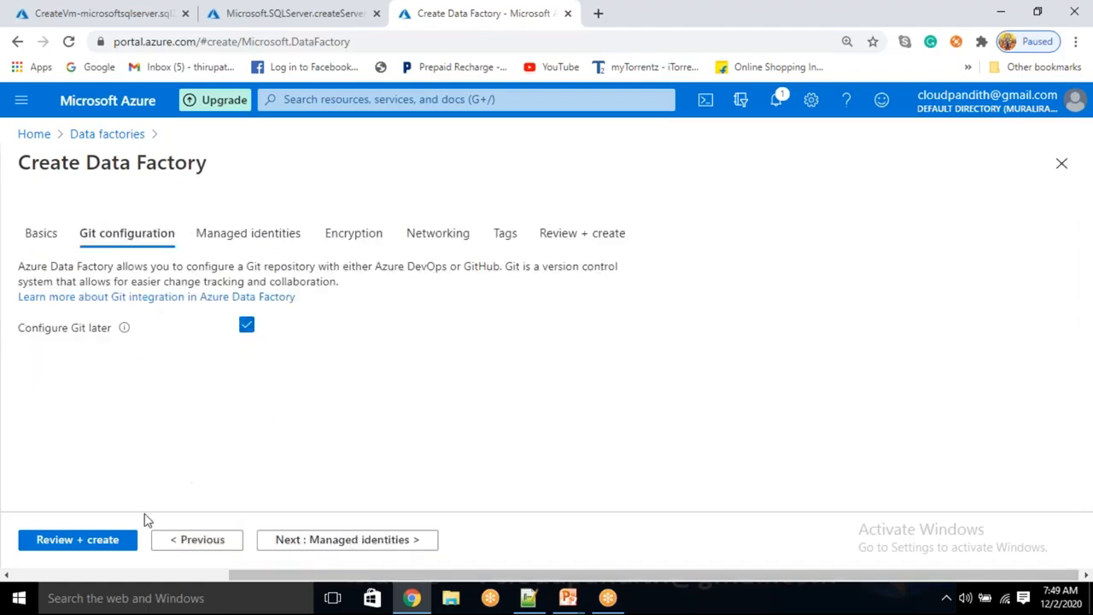
left_click(100, 541)
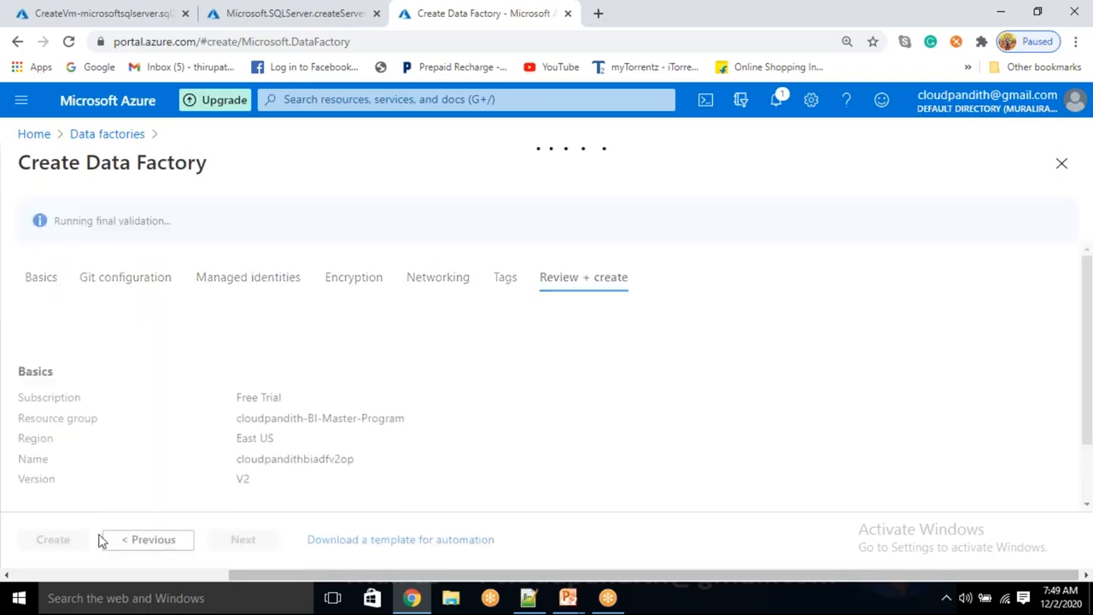
left_click_drag(118, 239, 202, 253)
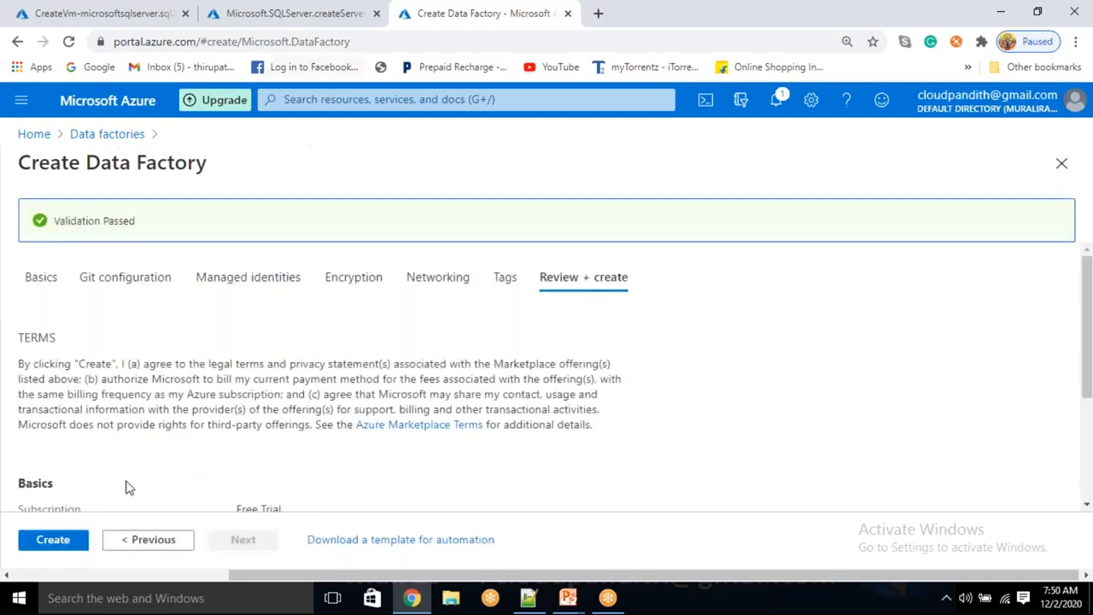
left_click(68, 545)
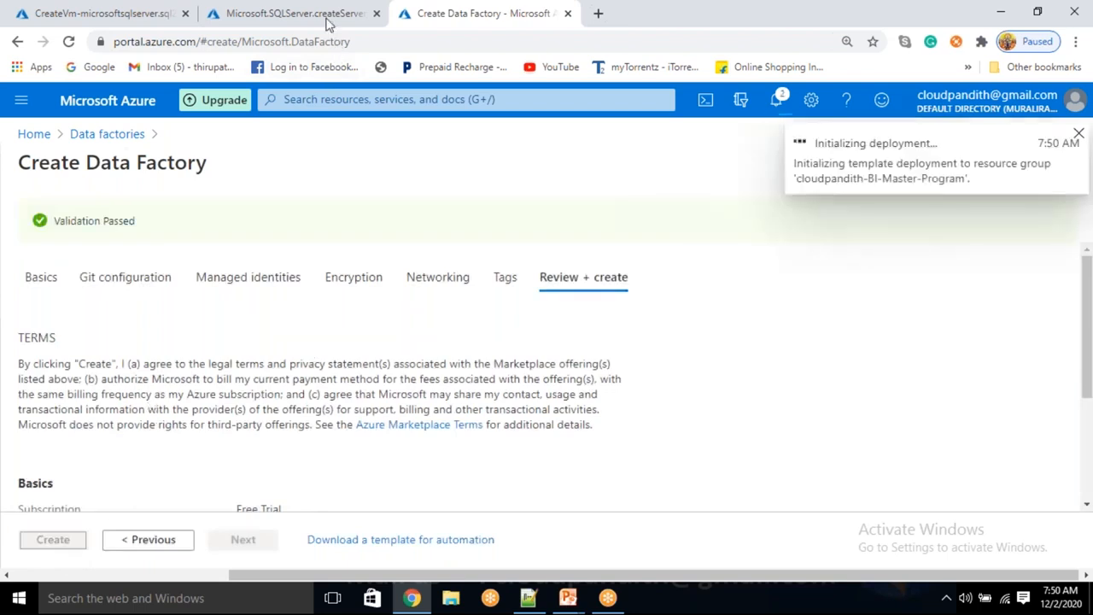
Step: Load portal.azure.com in a new tab, check the VM and SQL server deployments, and reorder tabs
left_click(597, 15)
type("port")
key("Return")
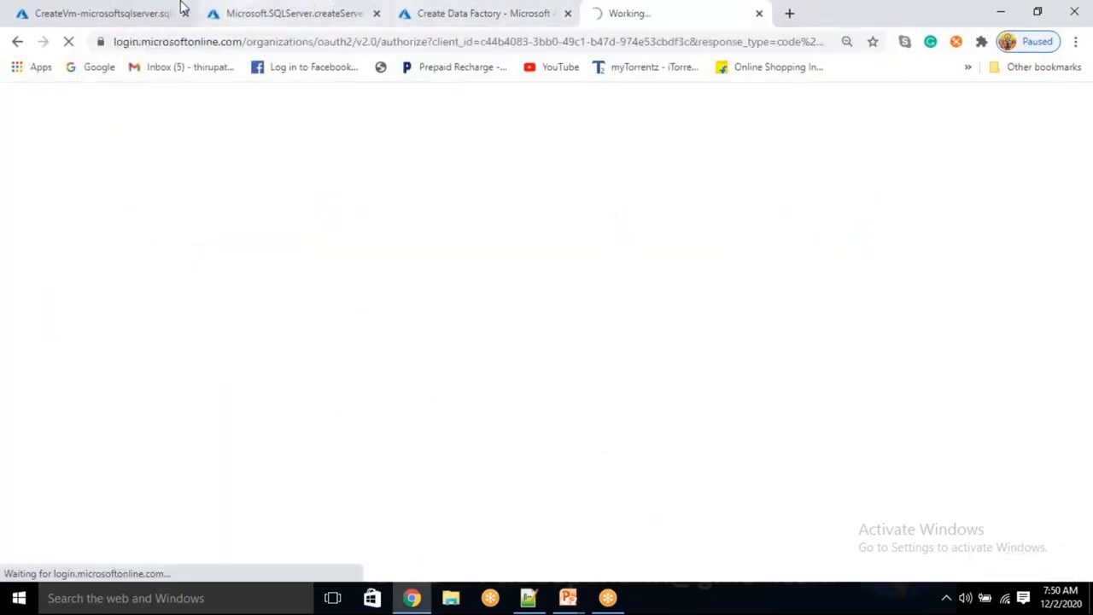
left_click(124, 8)
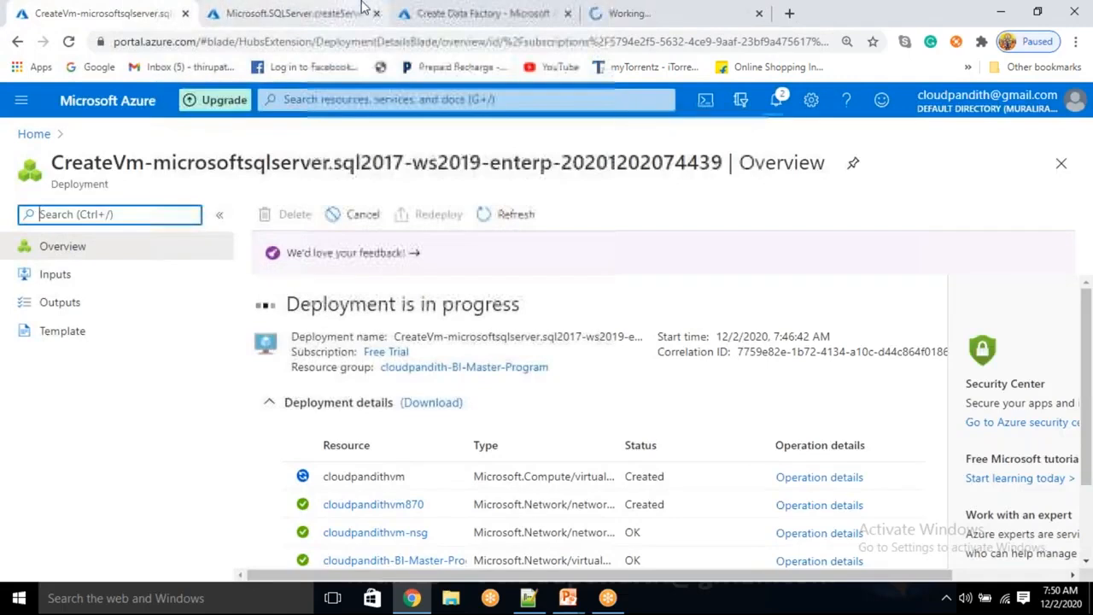
left_click(314, 10)
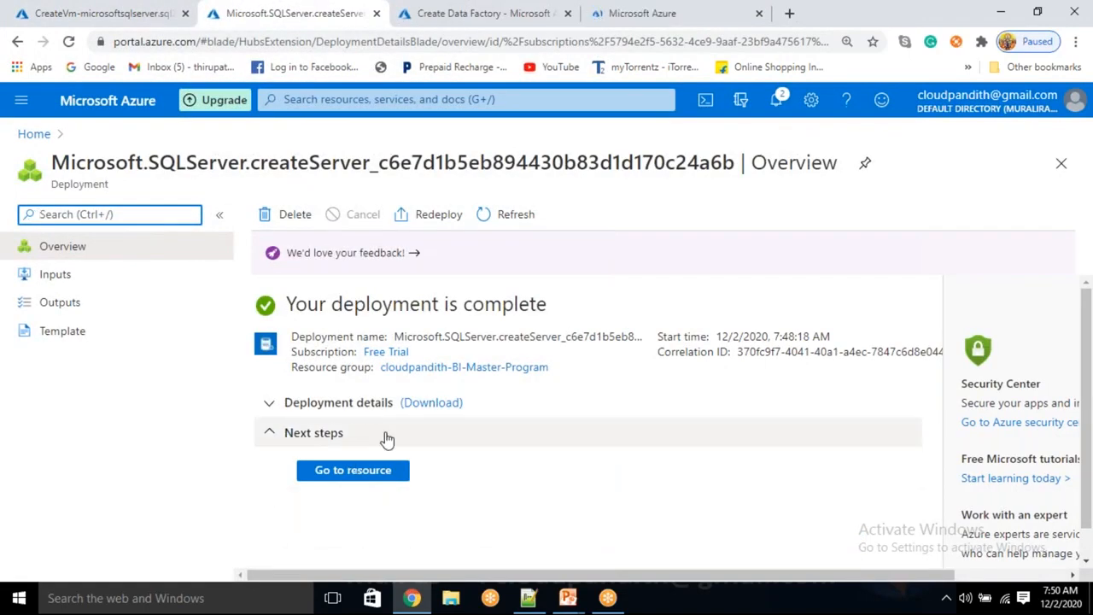
left_click_drag(628, 13, 444, 9)
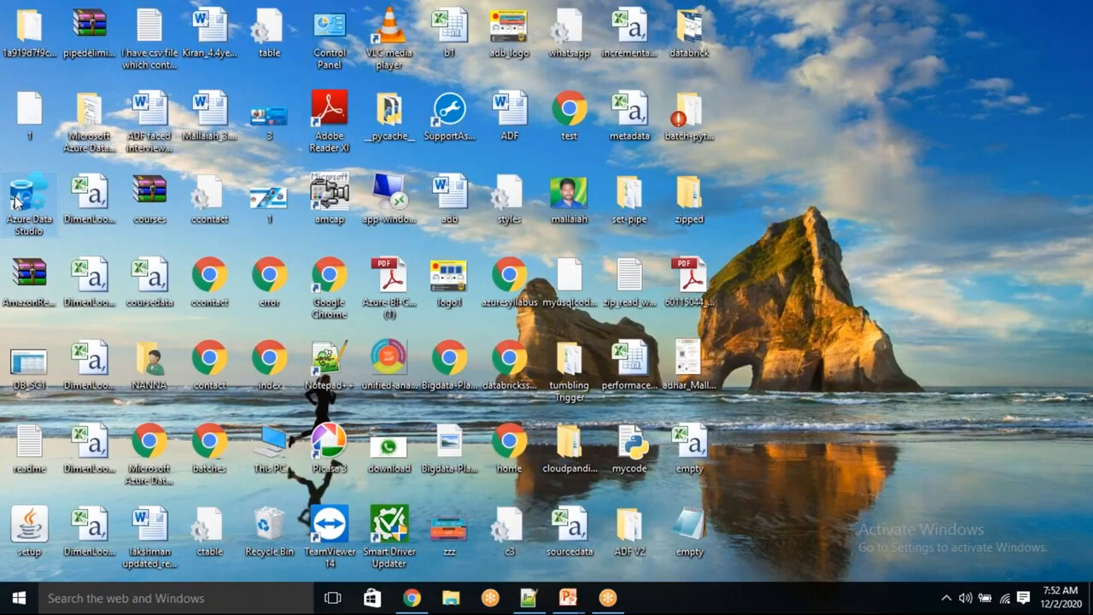
Step: Launch Azure Data Studio and start a new server connection, then return to the Azure portal
double_click(17, 202)
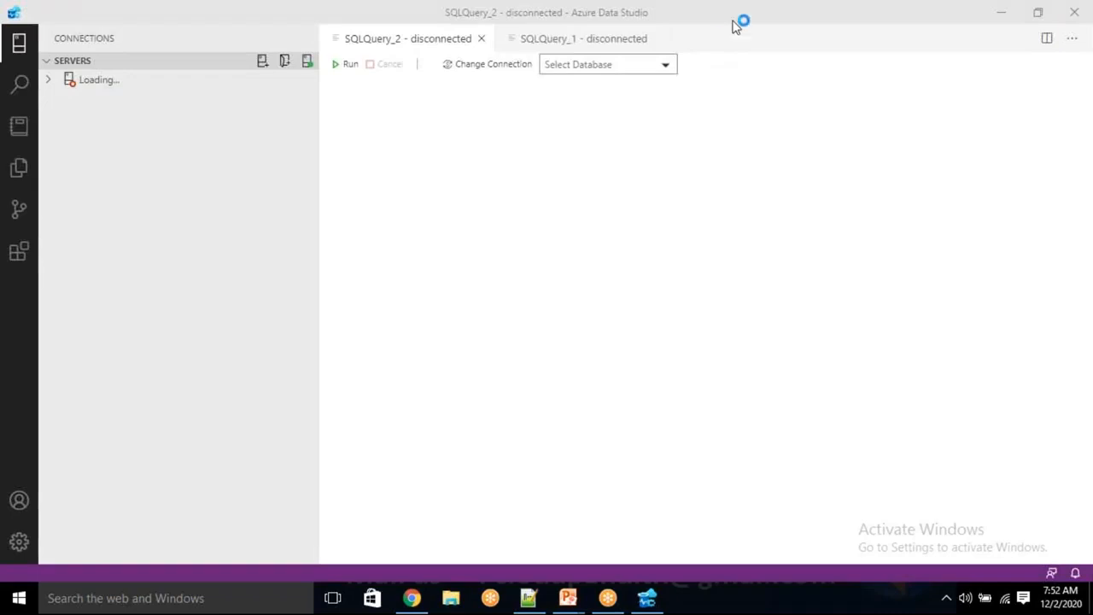
left_click(263, 62)
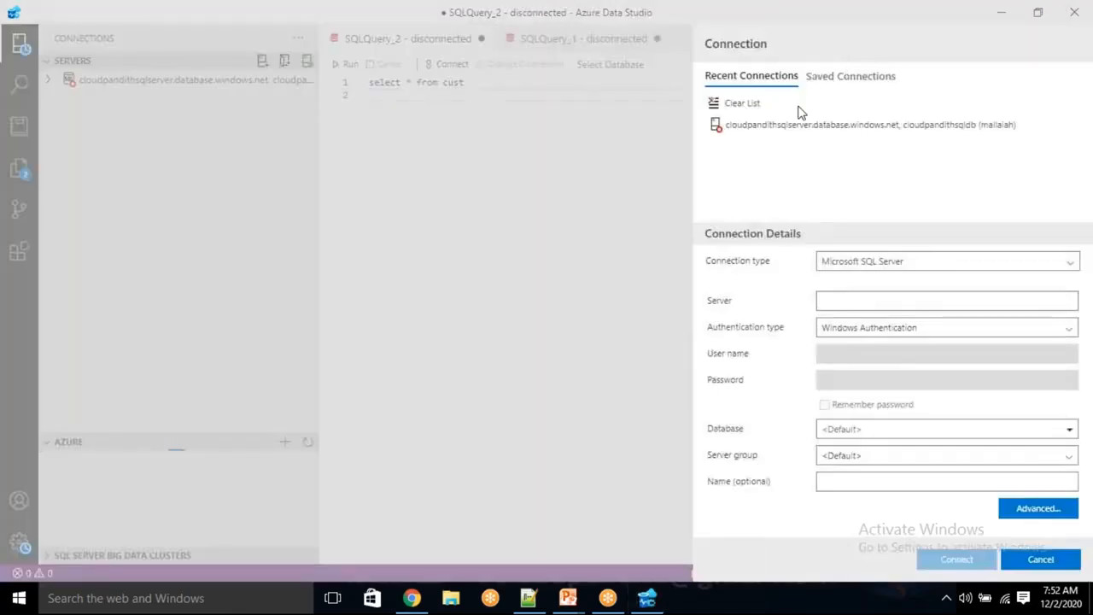
left_click(420, 600)
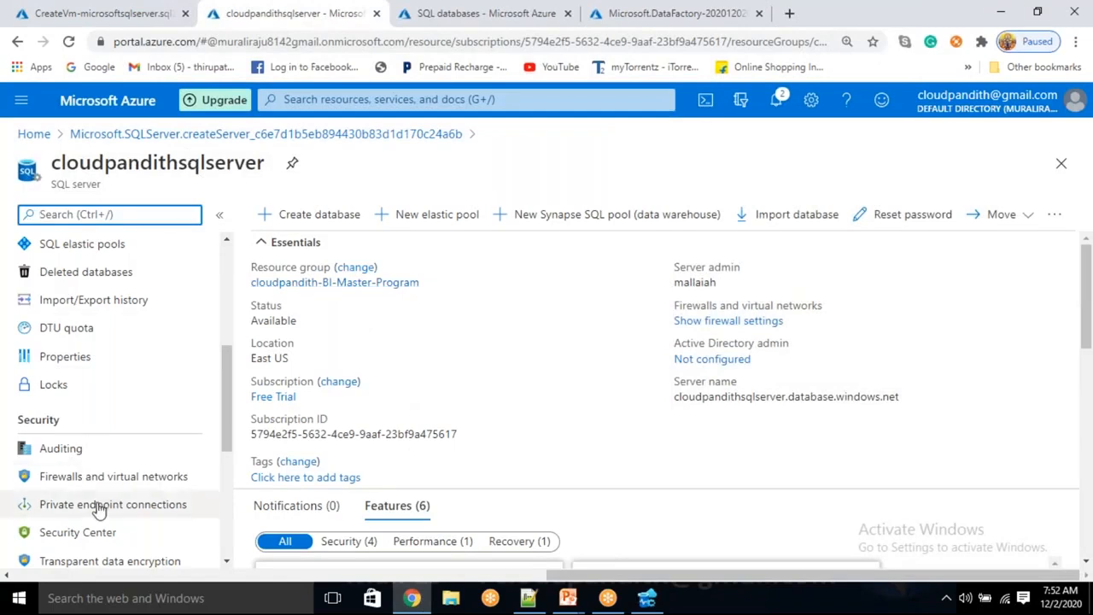
Step: Add the client IP firewall rule and allow Azure services access on cloudpandithsqlserver, then save
scroll(99, 487, "up", 3)
scroll(92, 444, "down", 3)
left_click(54, 475)
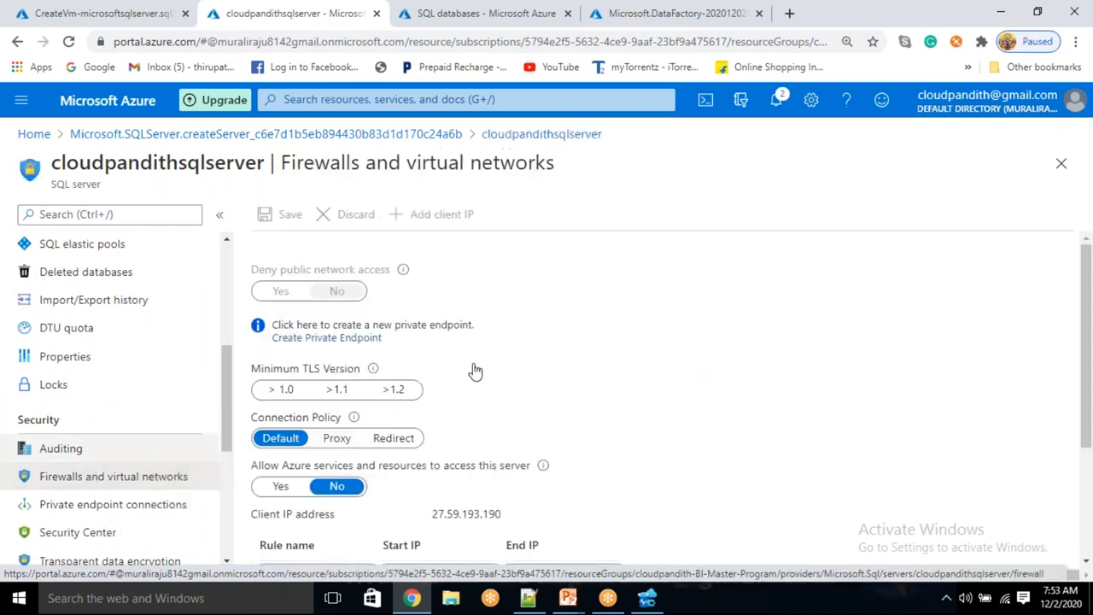
left_click(433, 219)
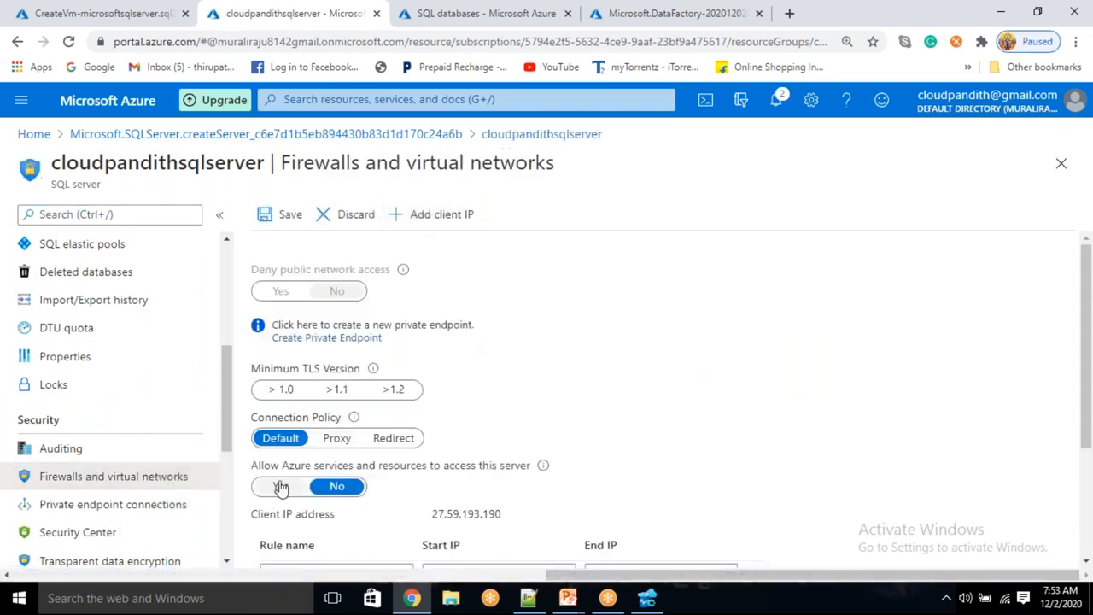
left_click(282, 486)
left_click(287, 215)
scroll(513, 361, "down", 3)
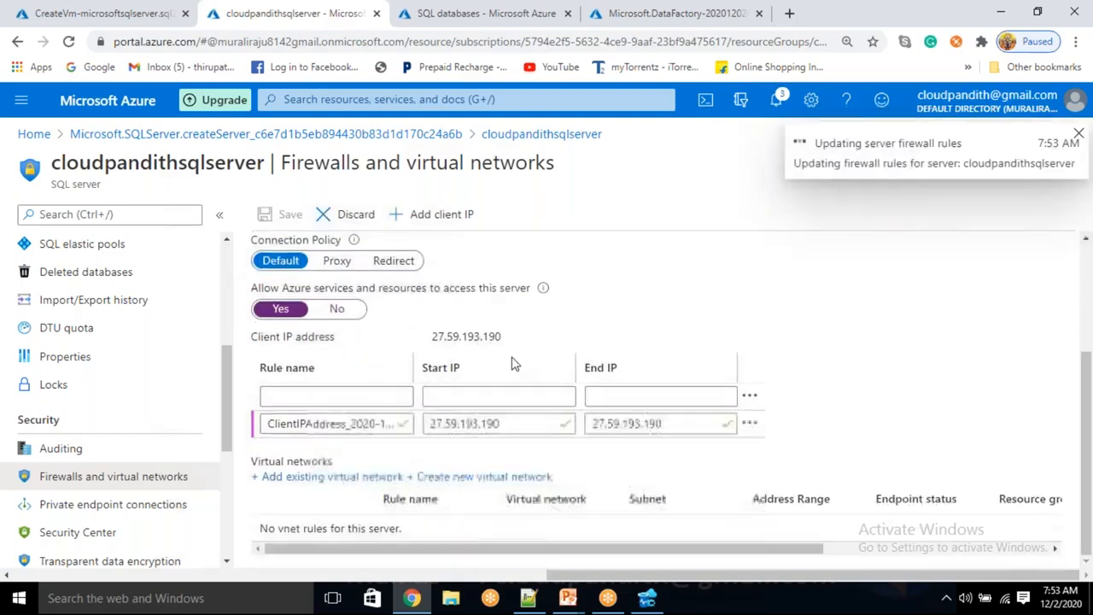
scroll(513, 361, "up", 3)
scroll(164, 370, "up", 5)
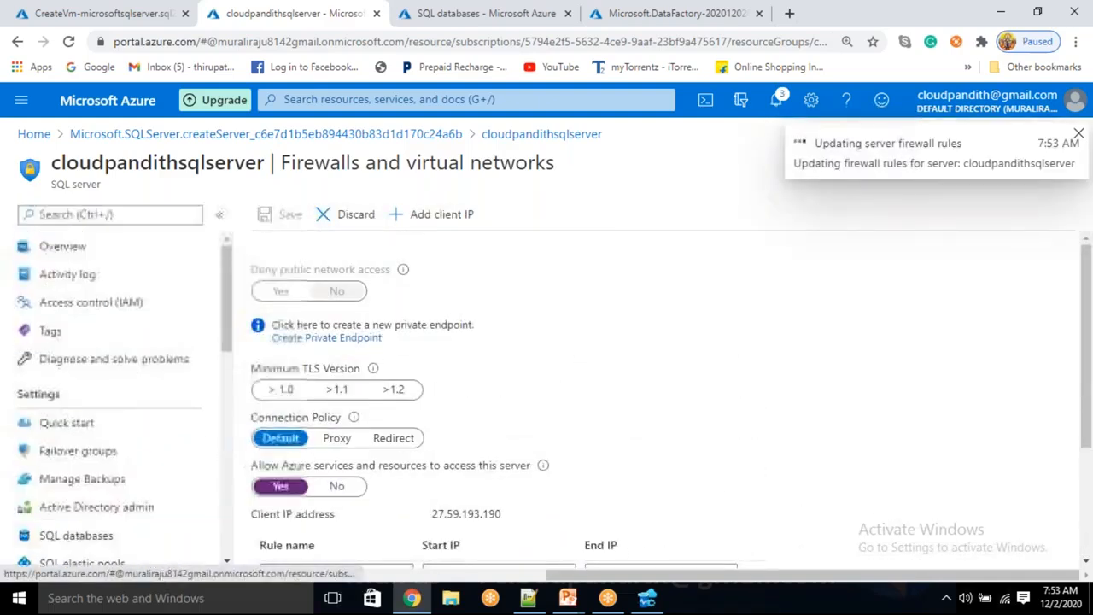
left_click(129, 247)
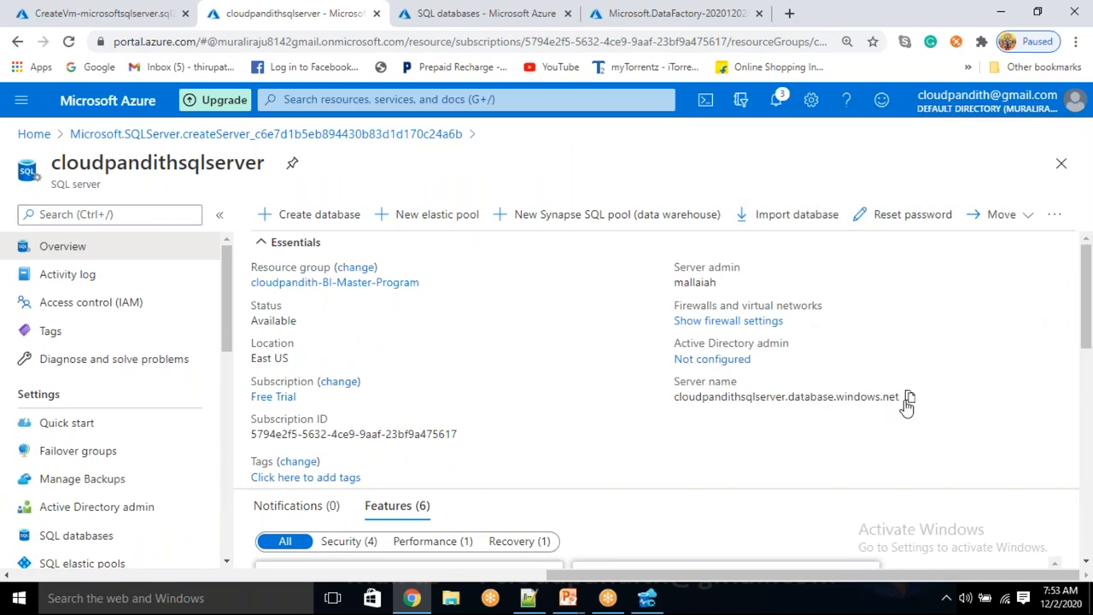
left_click(911, 398)
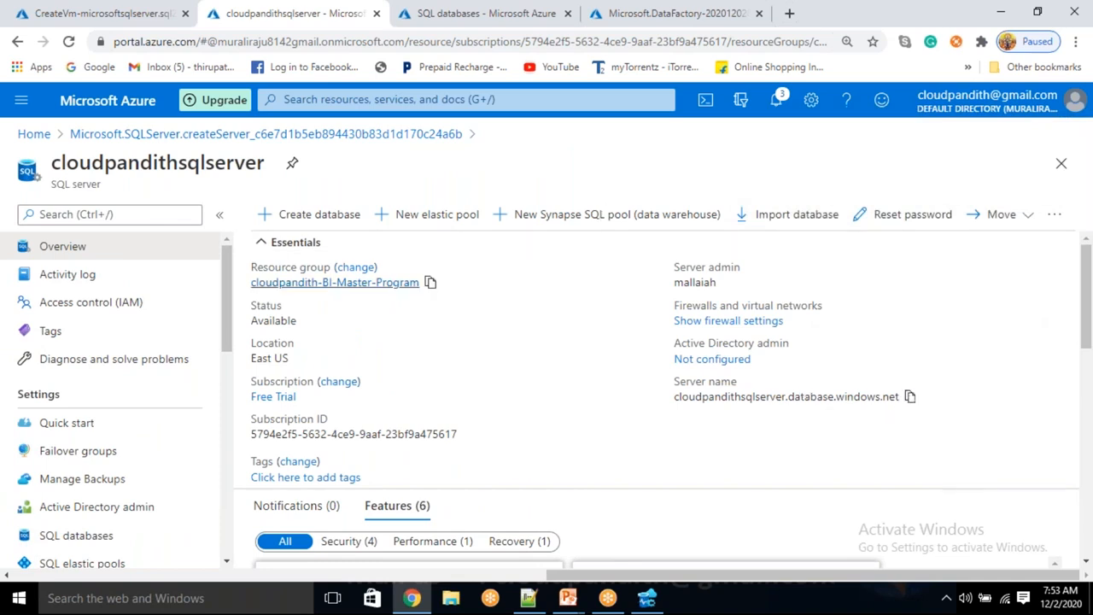
left_click(647, 599)
left_click(862, 304)
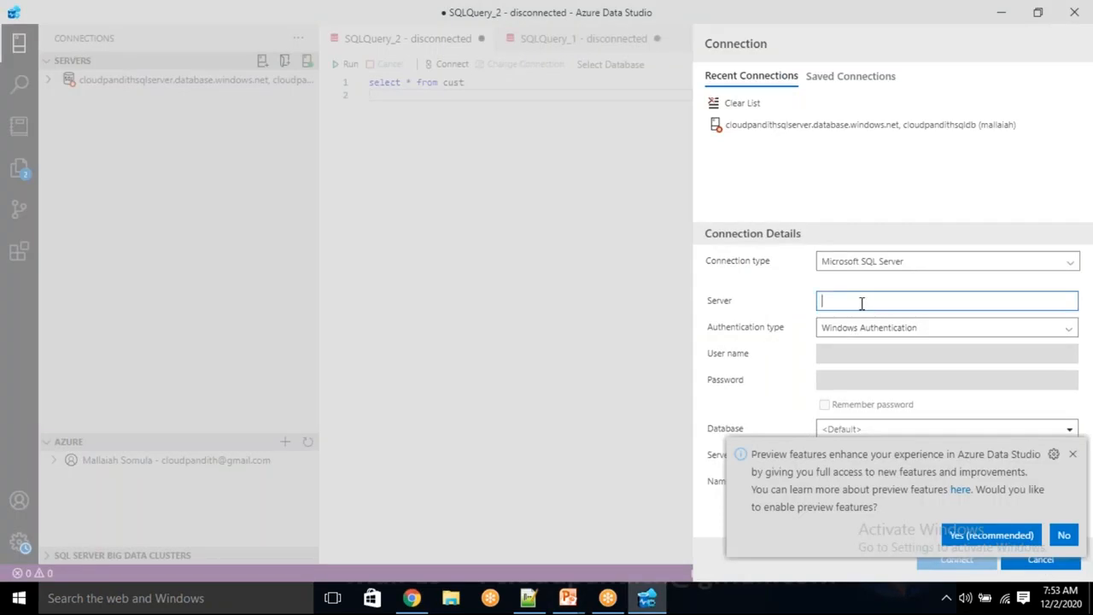
Step: Connect to cloudpandithsqlserver.database.windows.net using SQL Login with the login user name and password
key("ctrl+v")
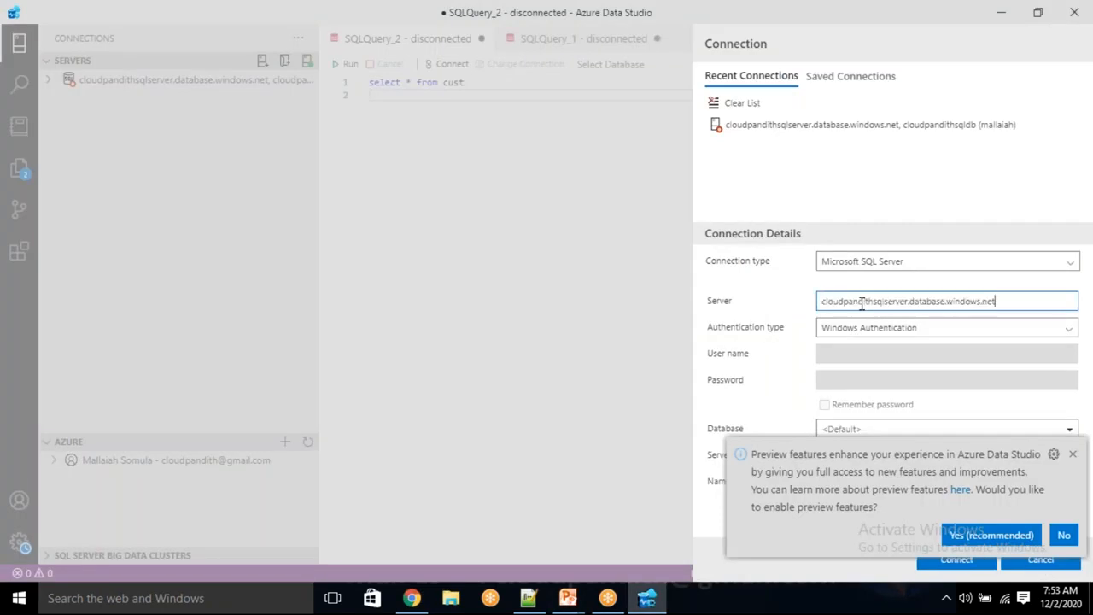
left_click(1073, 454)
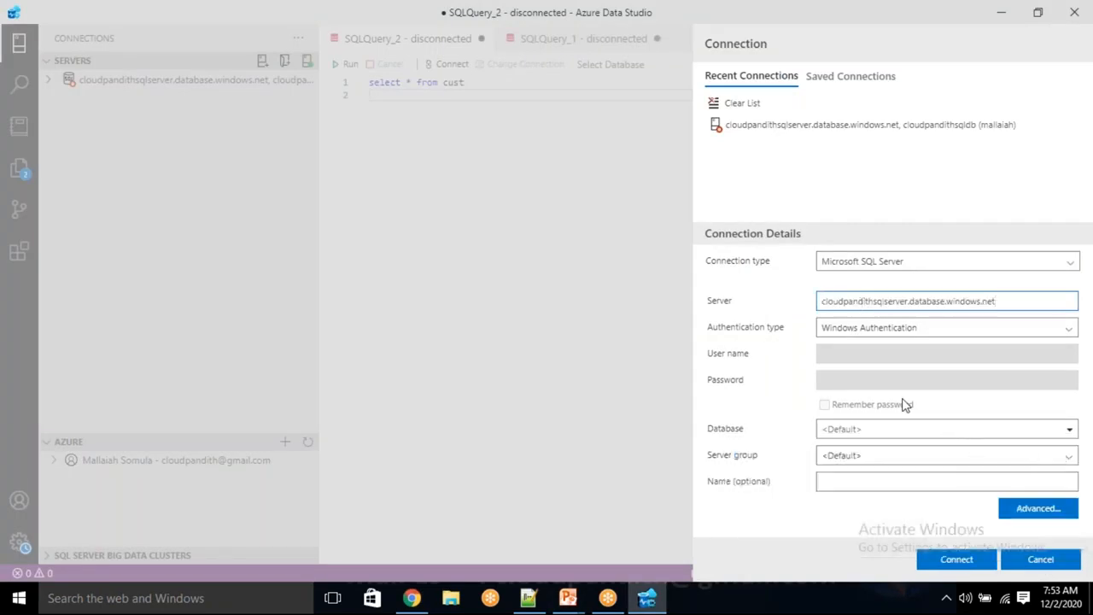
left_click(882, 332)
left_click(858, 348)
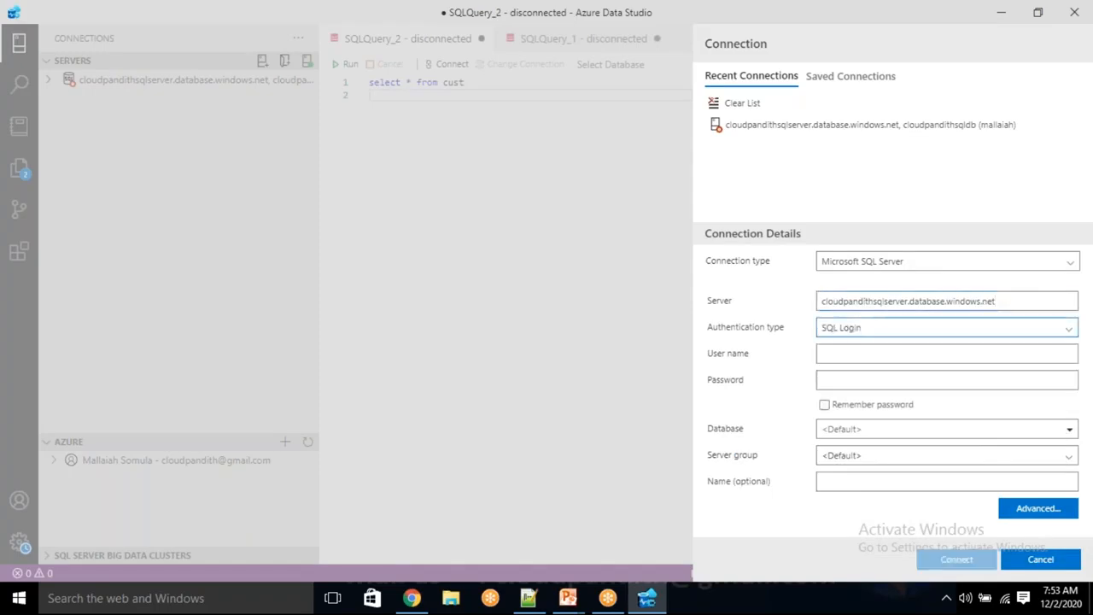
left_click(860, 349)
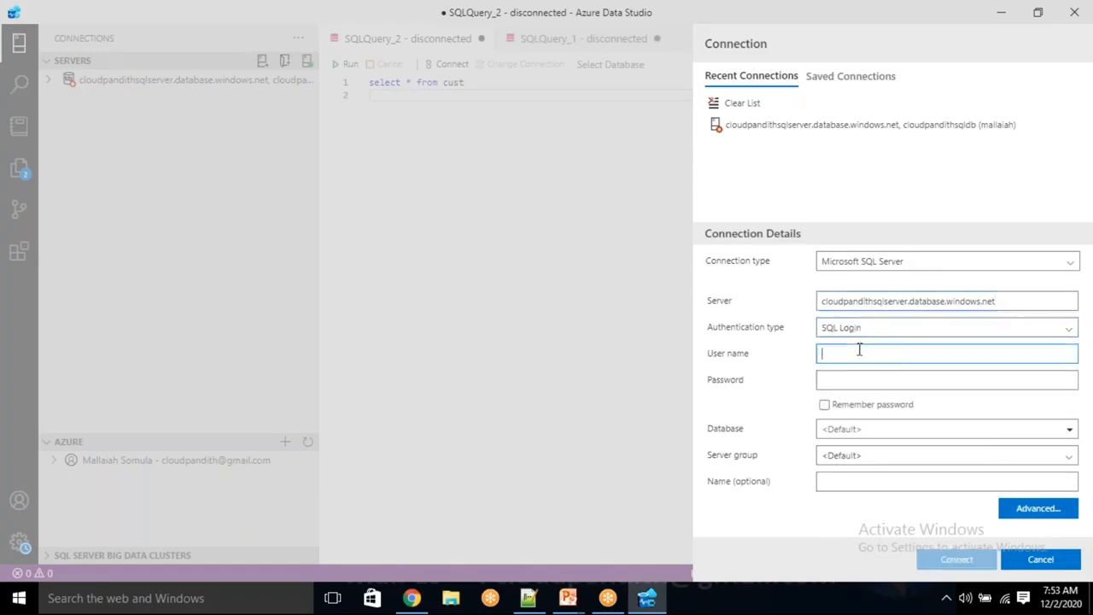
type("mallaiah")
key("Tab")
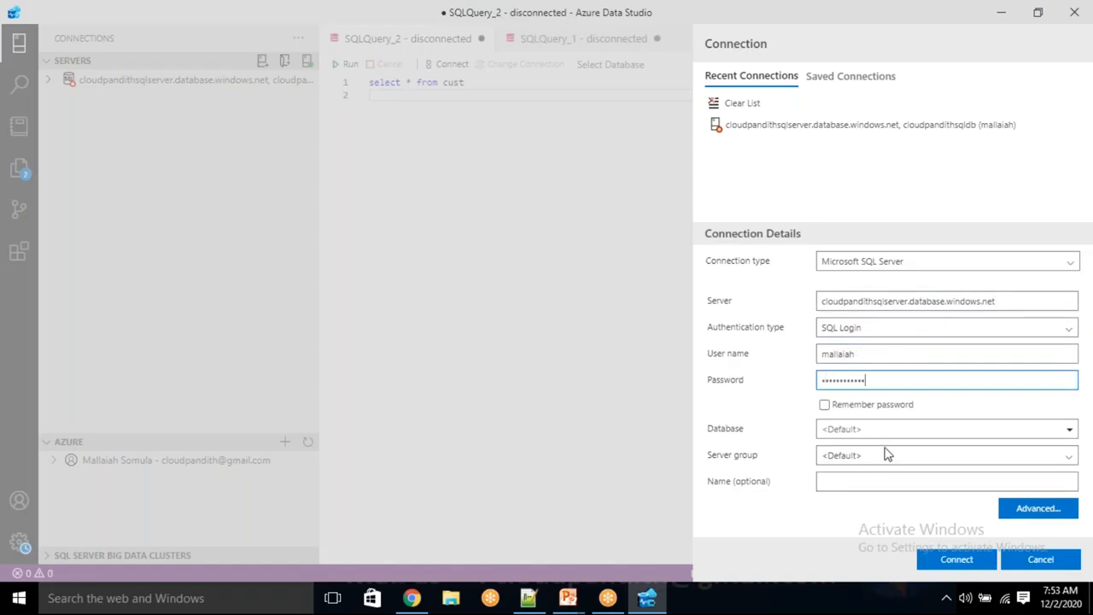
left_click(946, 560)
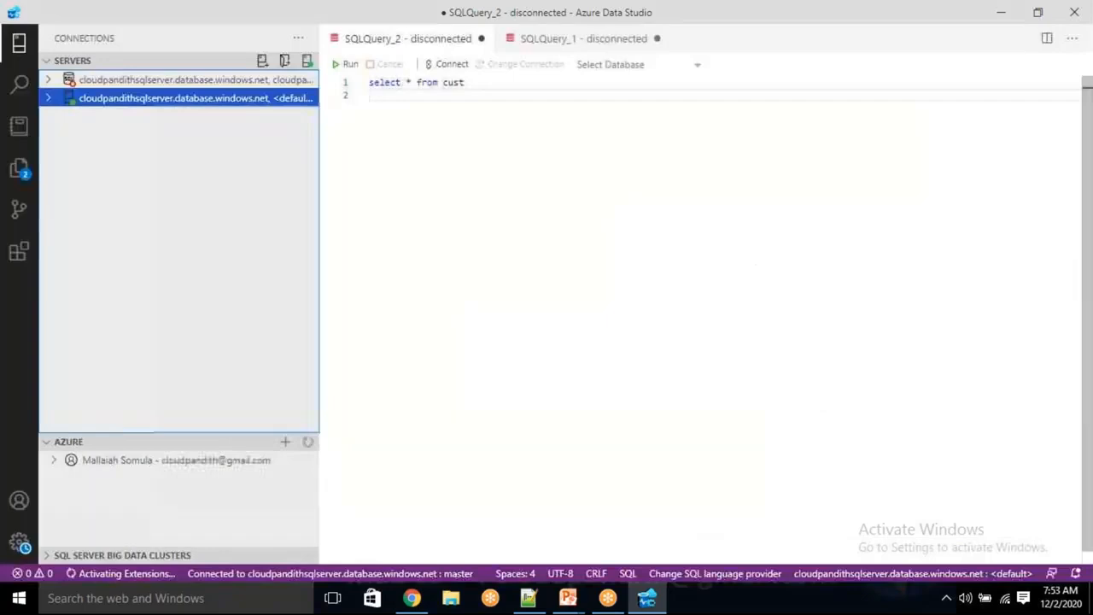
Step: Expand the newly connected server and cancel the duplicate connection form
left_click(47, 99)
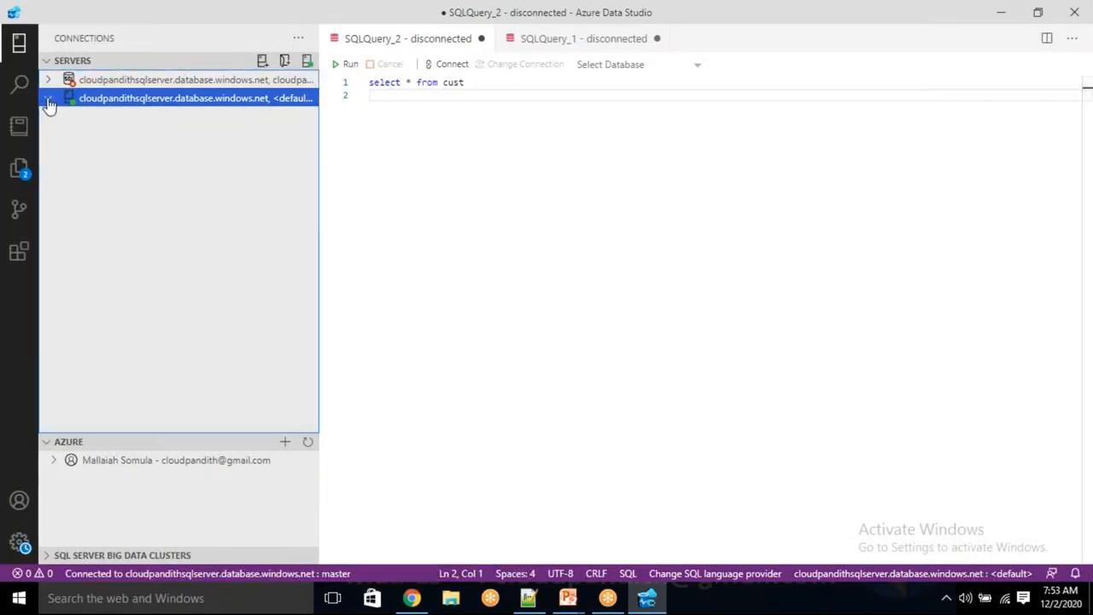
left_click(49, 99)
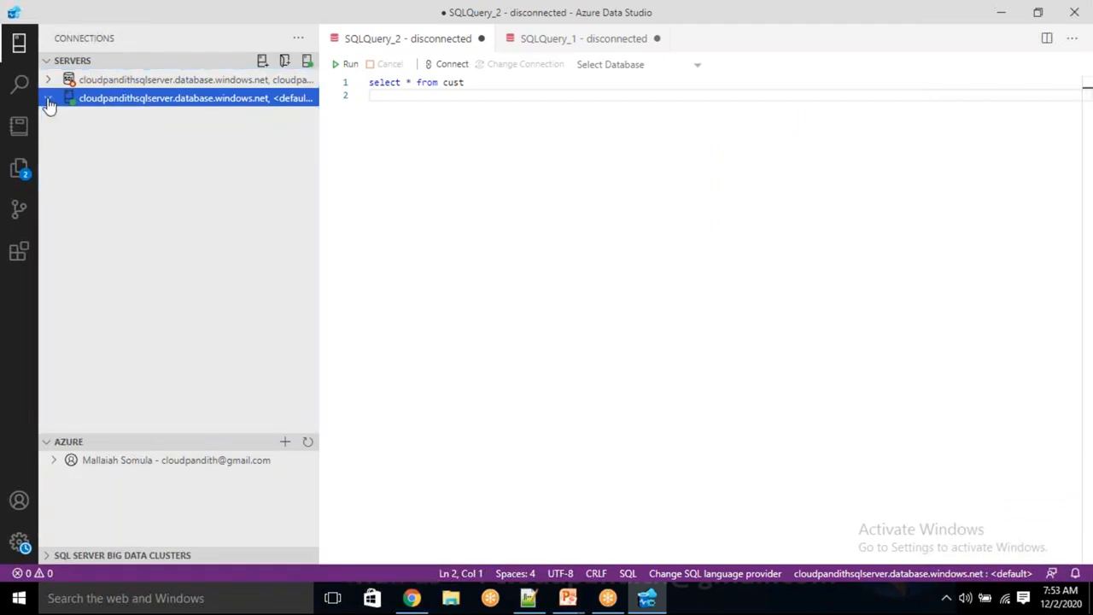
right_click(103, 101)
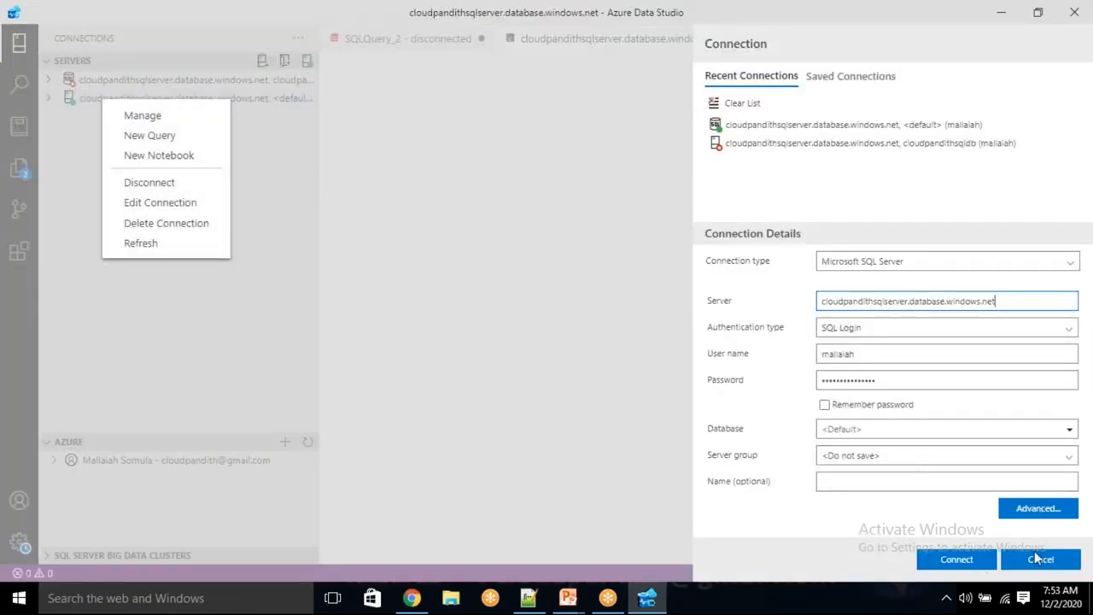
left_click(1050, 565)
left_click(1050, 560)
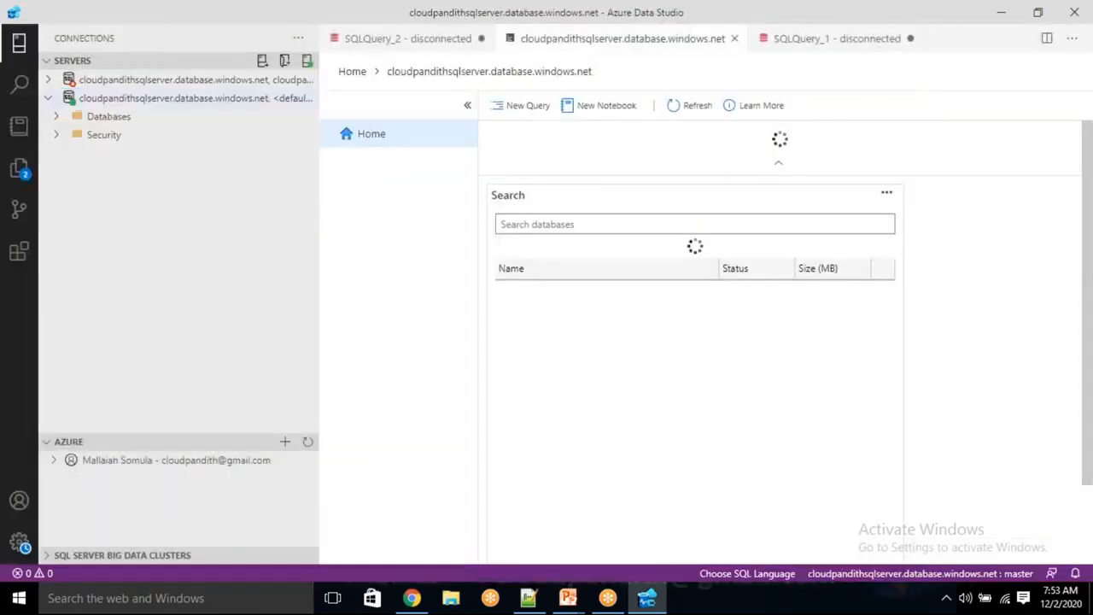
Step: Browse Databases and System Databases, finding only master, then open a new query for the server
left_click(57, 119)
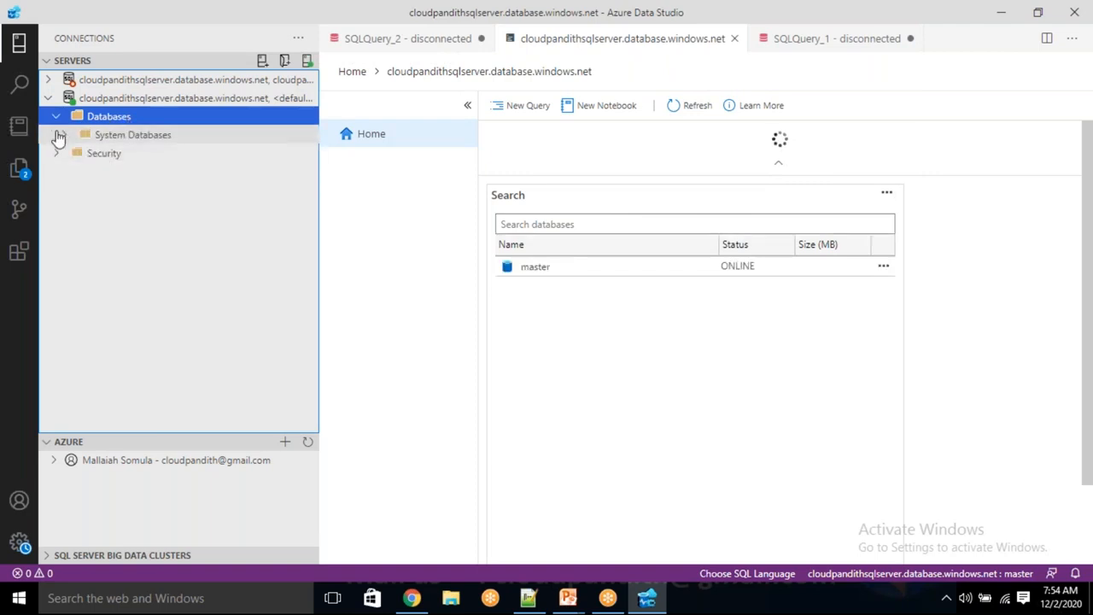
left_click(65, 138)
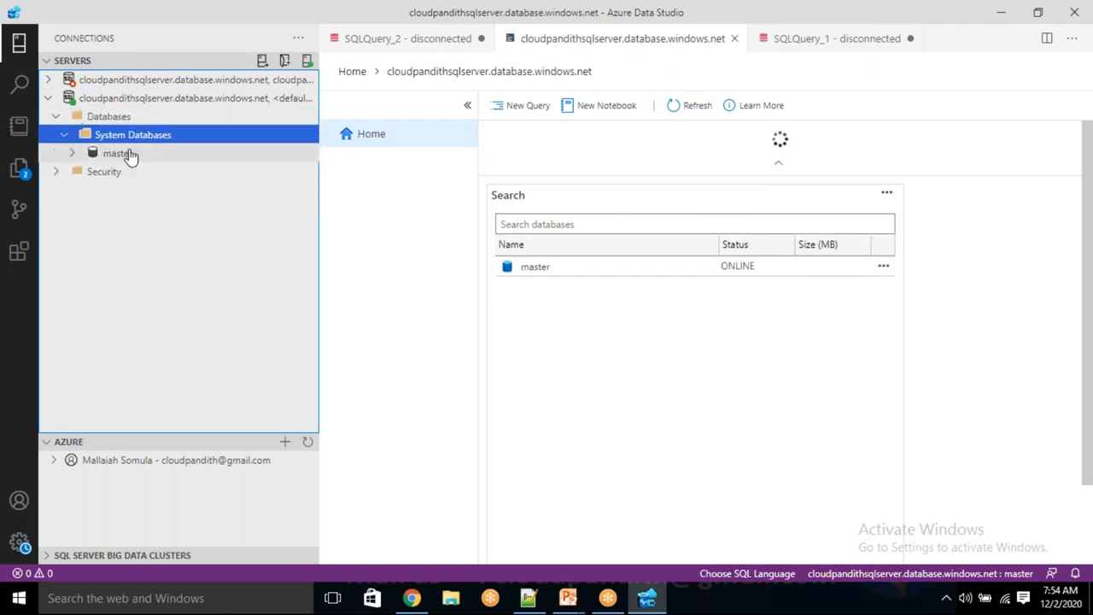
left_click(105, 117)
right_click(104, 118)
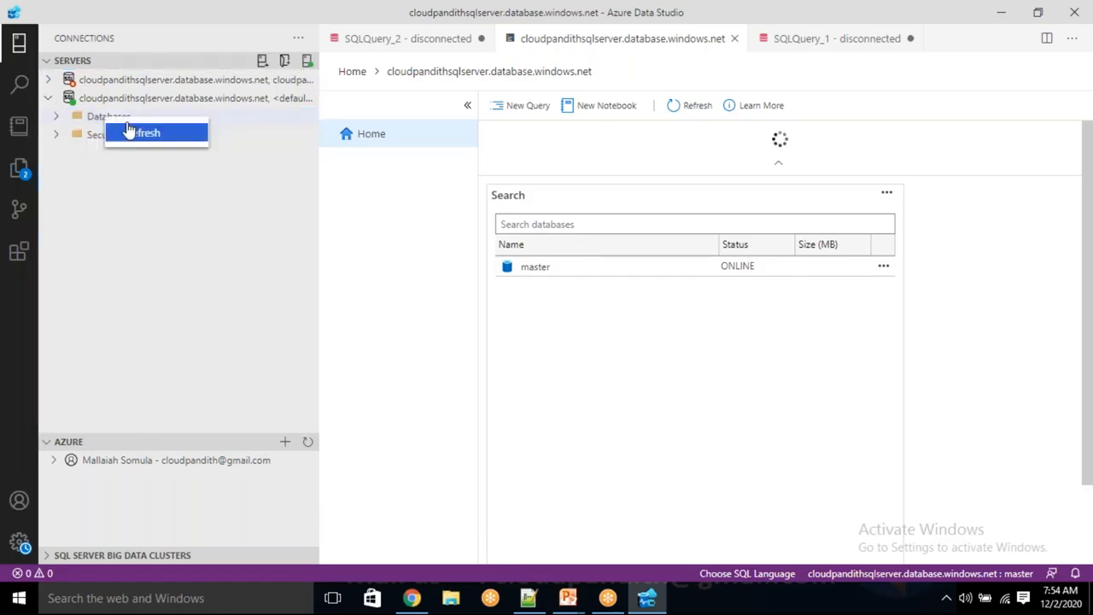
left_click(110, 92)
left_click(112, 97)
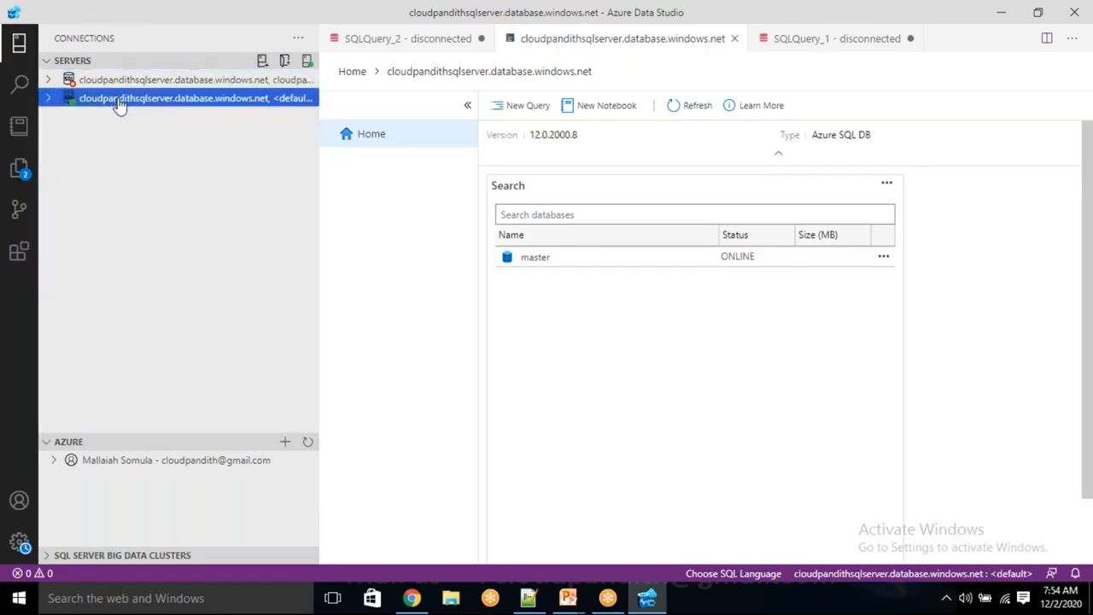
right_click(117, 103)
left_click(159, 139)
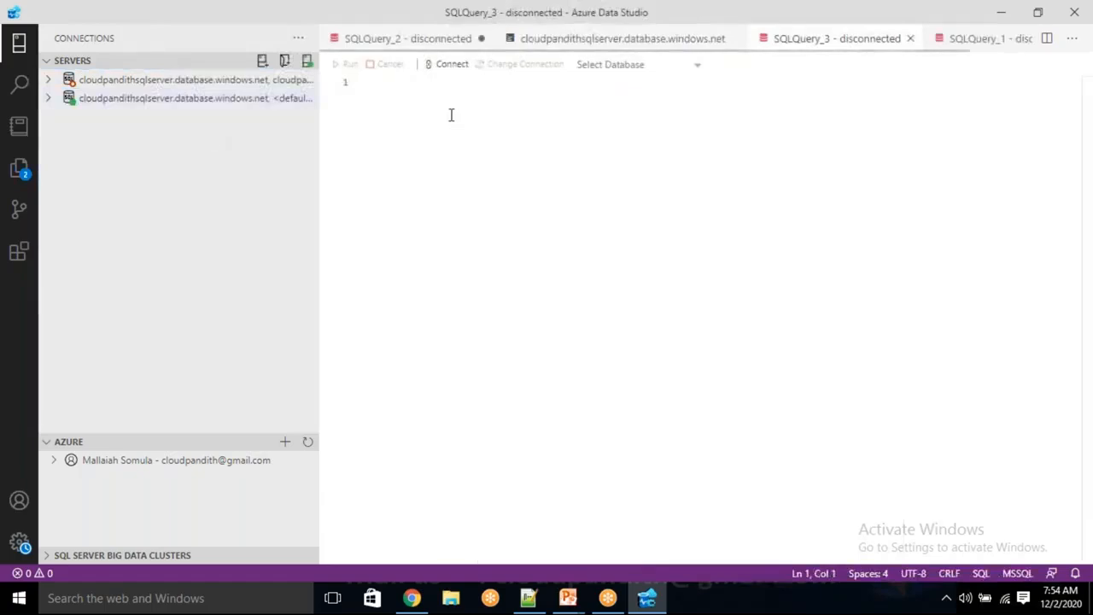
Step: Run CREATE DATABASE CLOUDPANDITHSQLDB against master and check the messages output
type("CREATE")
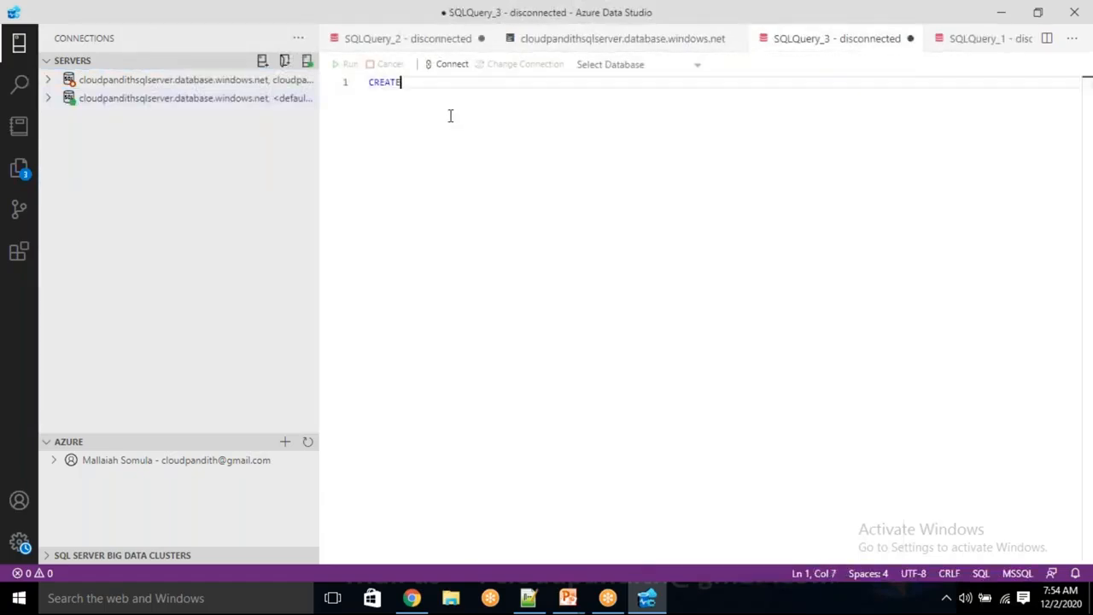
type(" DATABASE ")
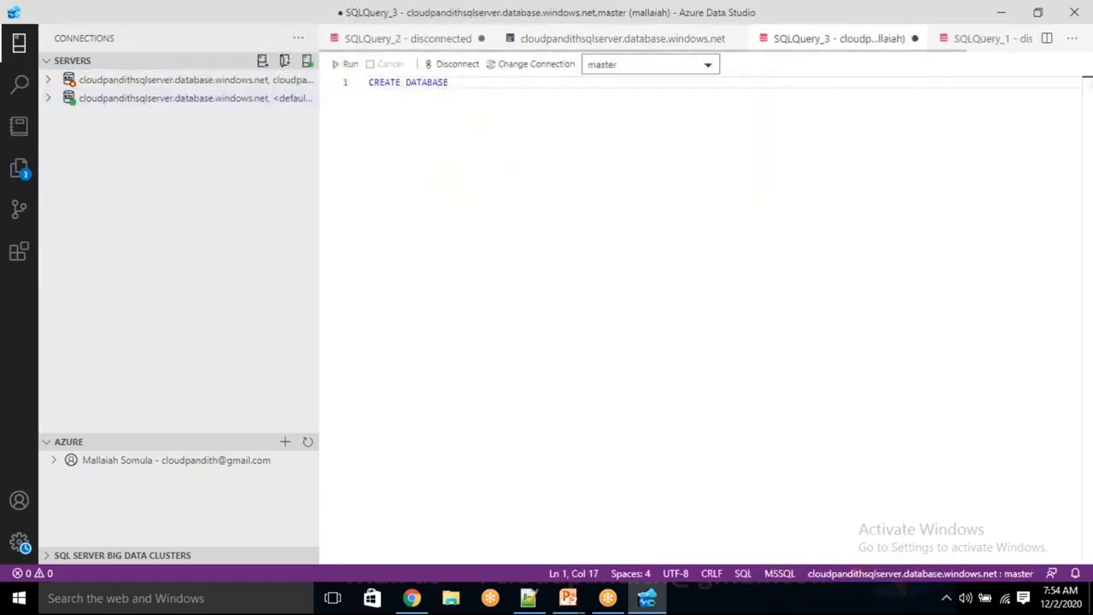
type("CLOUDPANDITHSQLDB")
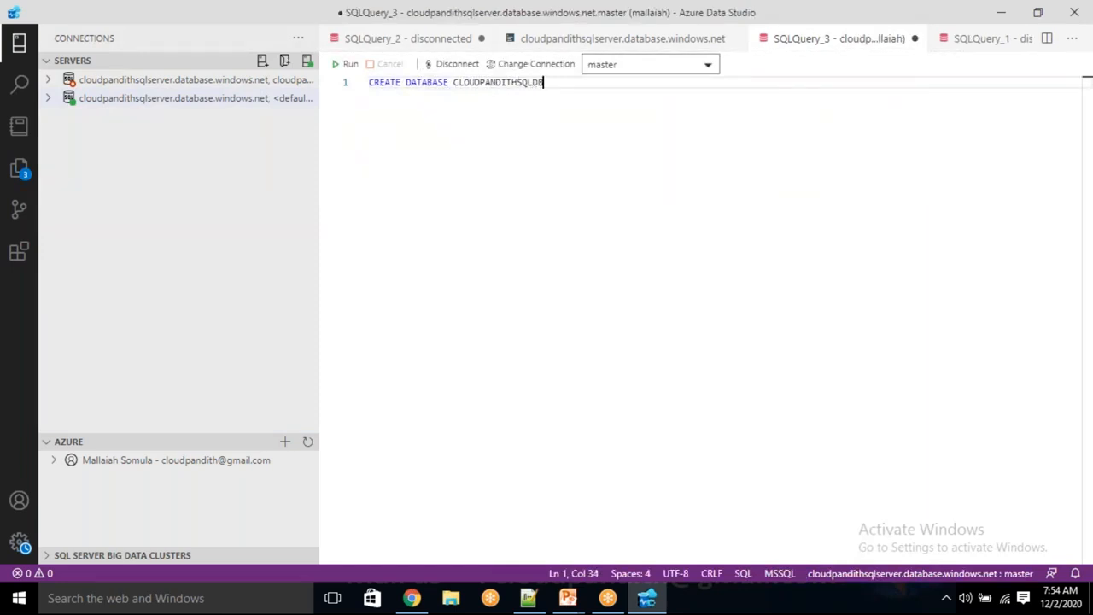
left_click(343, 65)
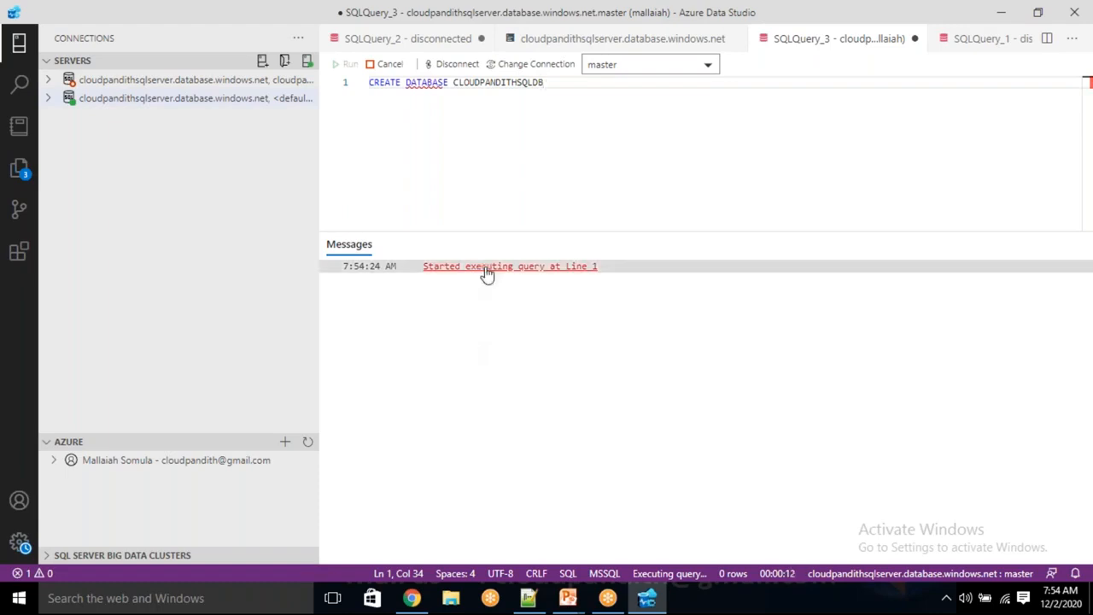
left_click(488, 317)
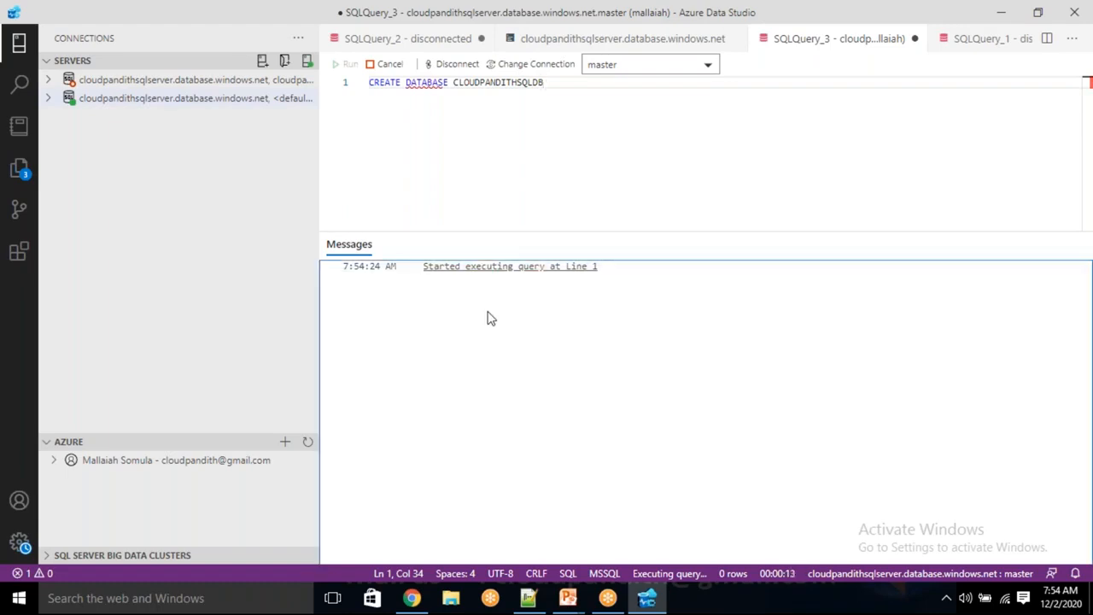
left_click(509, 268)
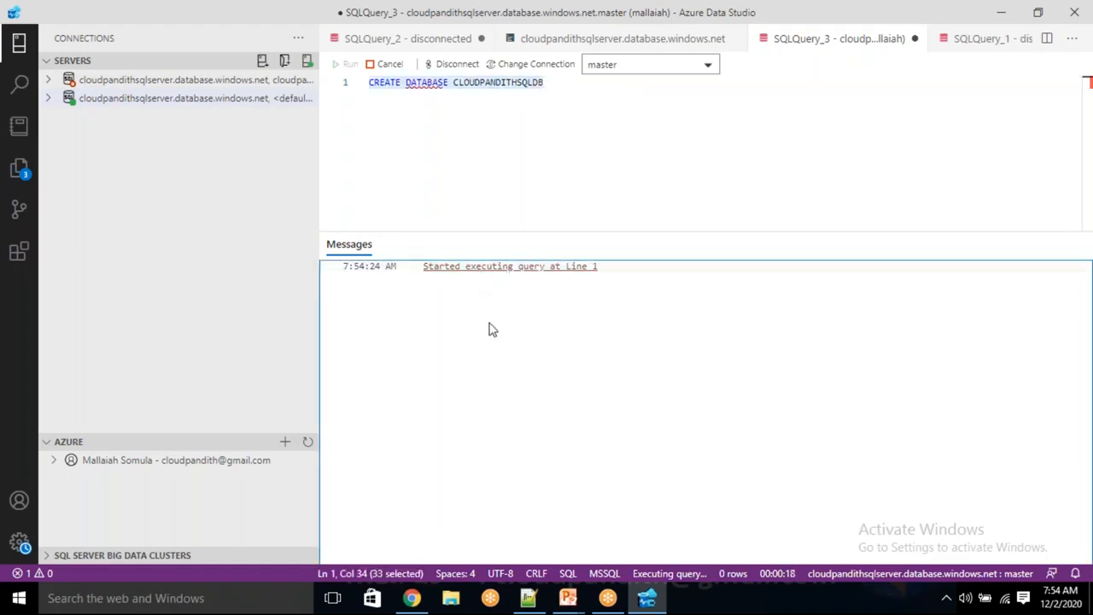
left_click(461, 154)
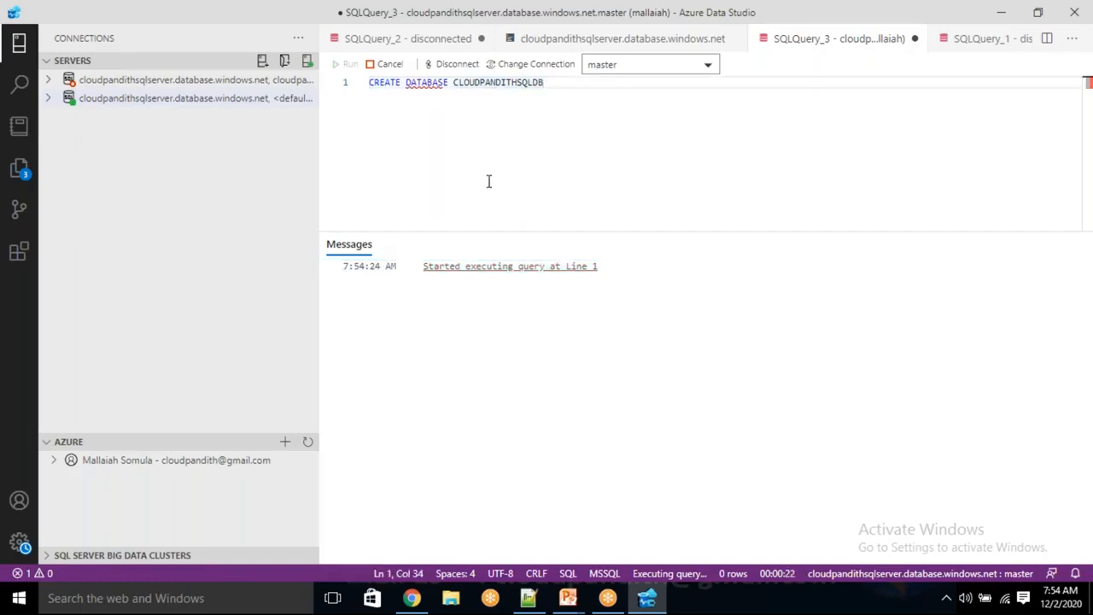
left_click(455, 309)
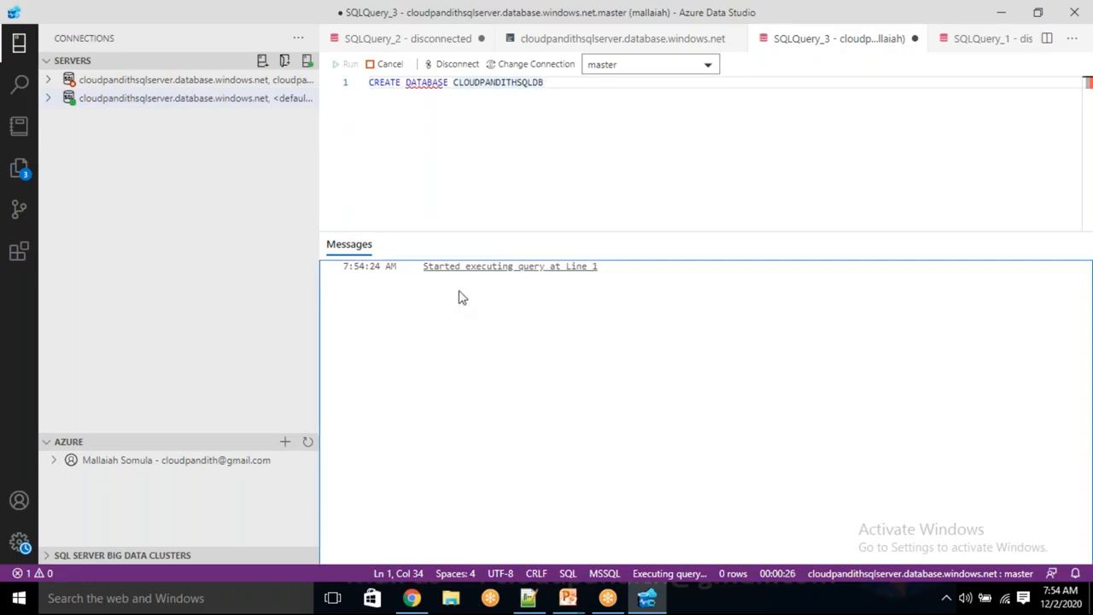
Step: Check the portal's SQL databases list, then return until the query reports completed successfully
key("alt+Tab")
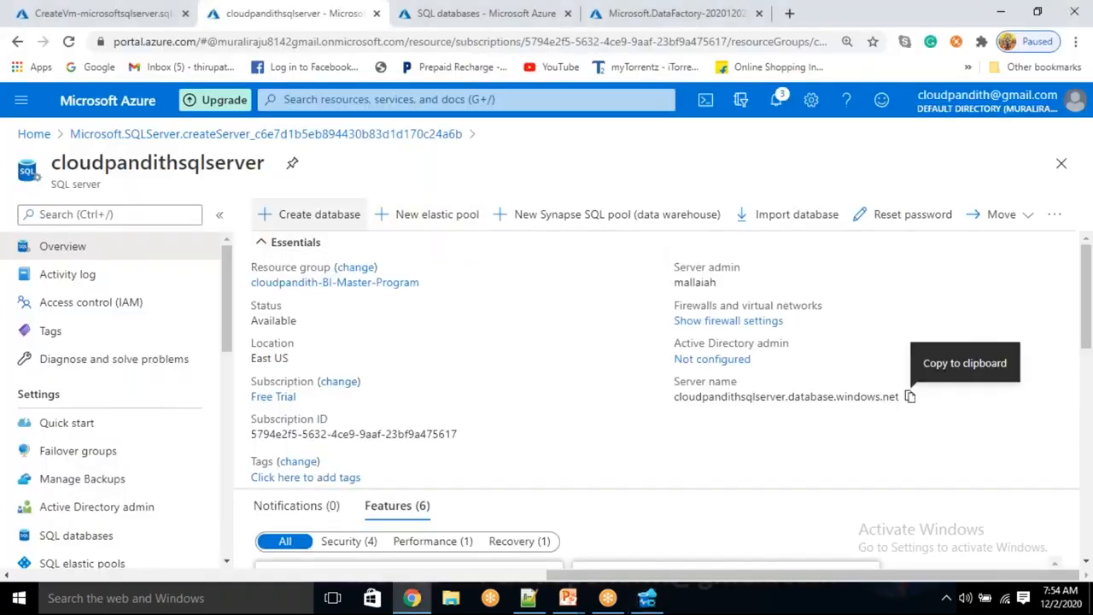
key("alt+Tab")
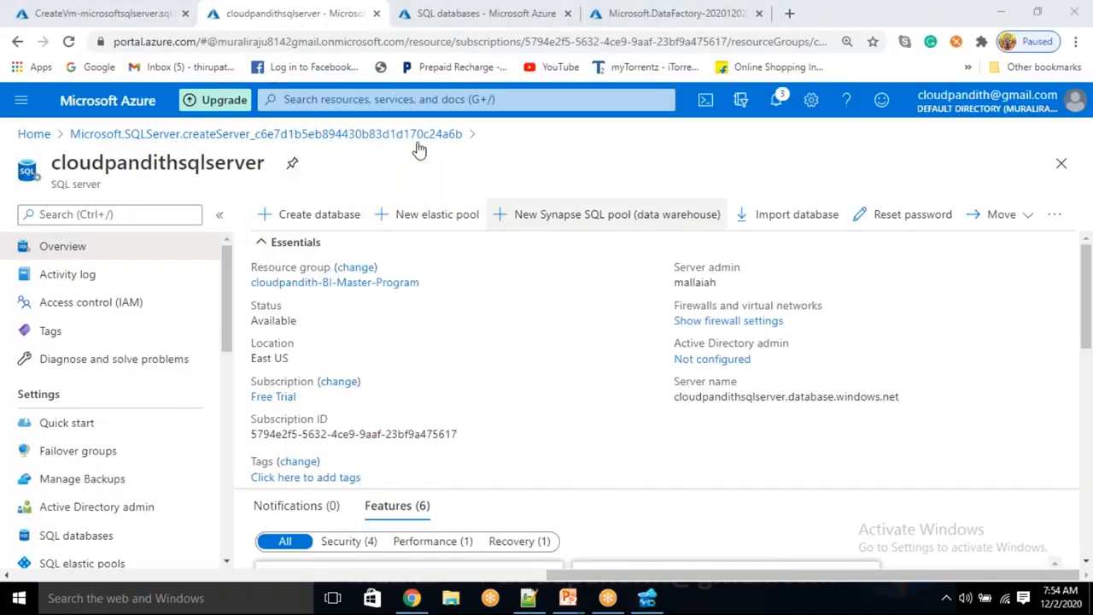
left_click(446, 13)
left_click(316, 220)
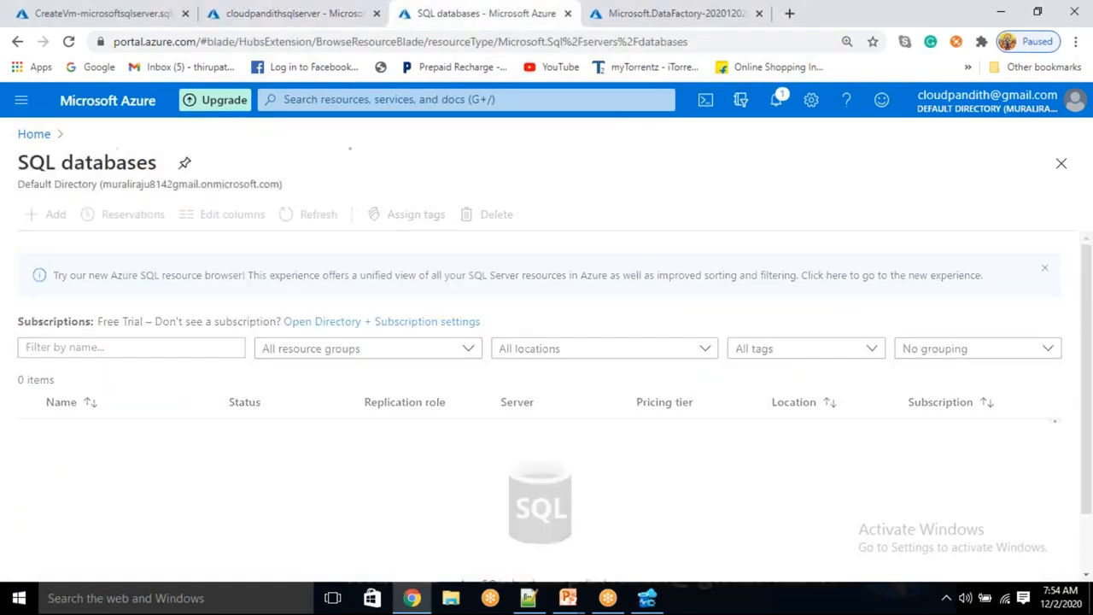
left_click(647, 598)
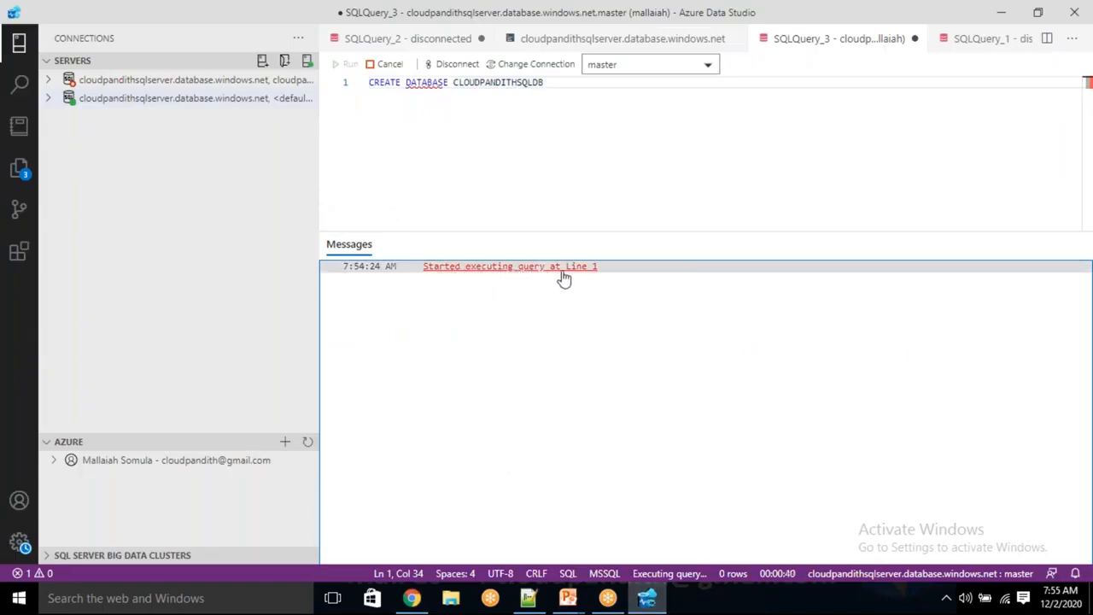
left_click(518, 158)
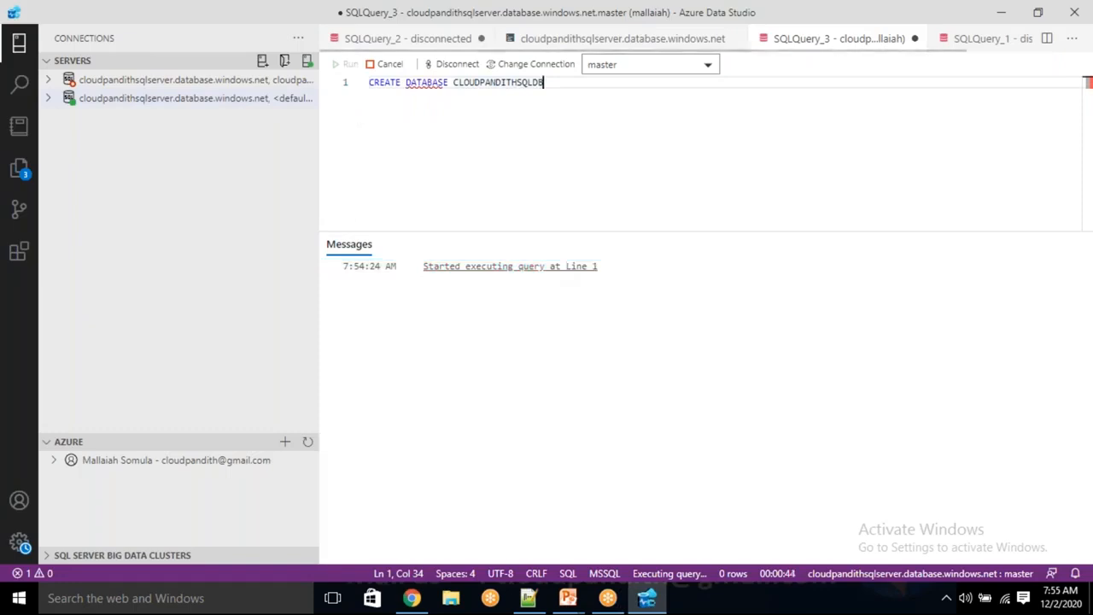
triple_click(444, 130)
left_click(457, 135)
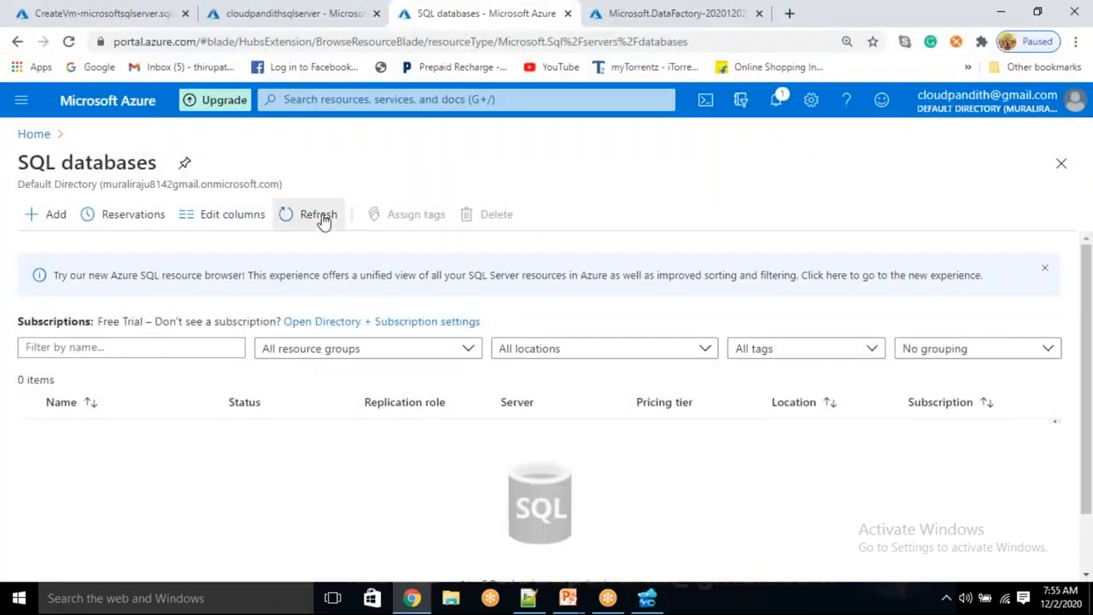
Step: Reload the portal's SQL databases list repeatedly; it still shows 0 items
left_click(318, 217)
left_click(318, 217)
left_click(318, 217)
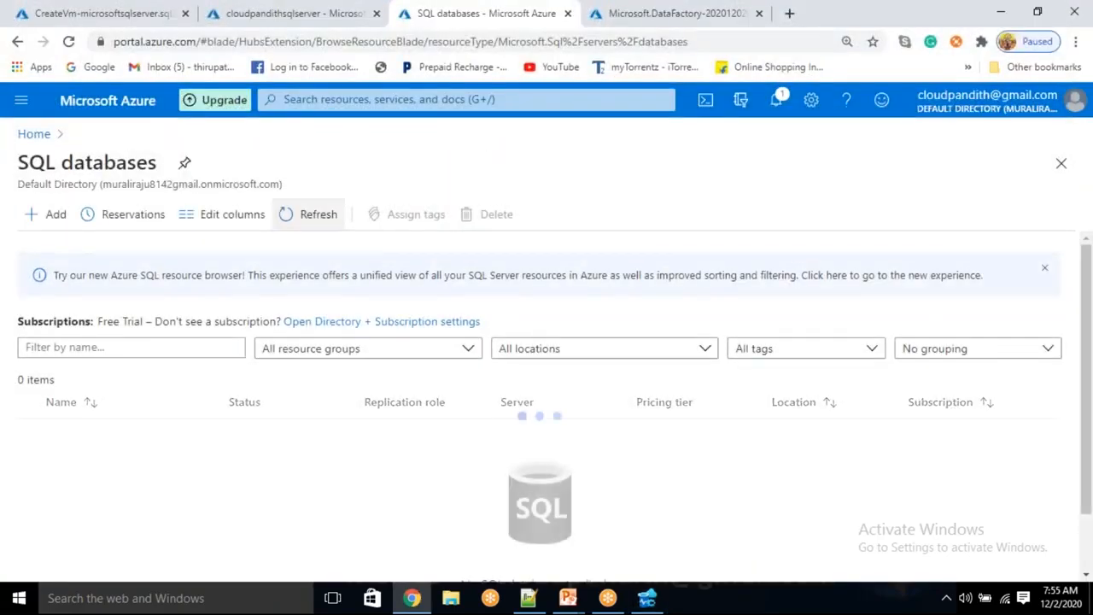
left_click(318, 217)
left_click(319, 217)
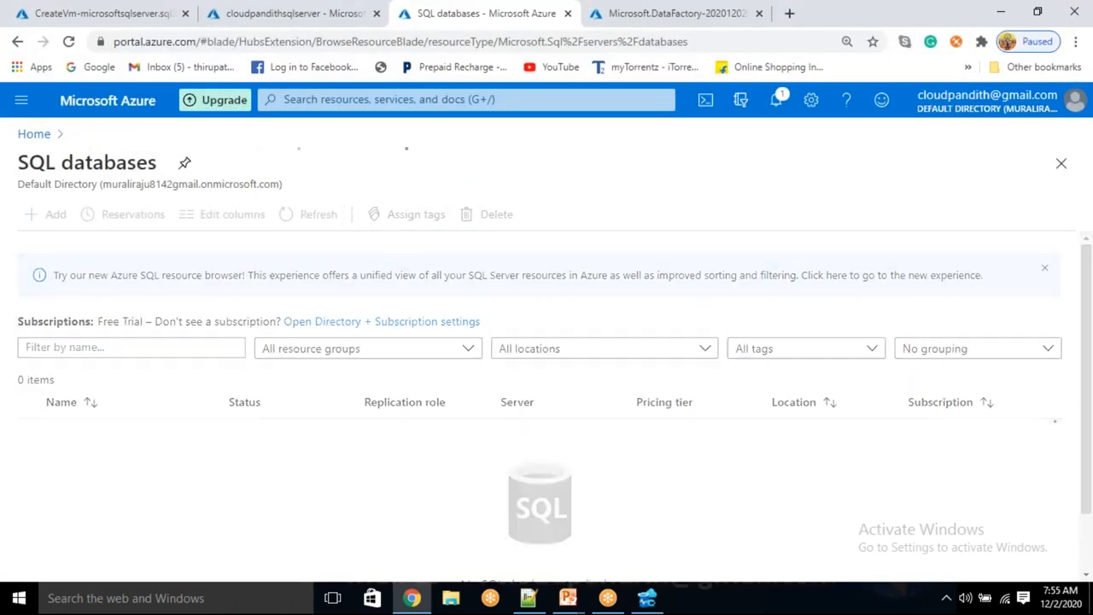
left_click(319, 217)
left_click(319, 217)
left_click(319, 217)
left_click(318, 215)
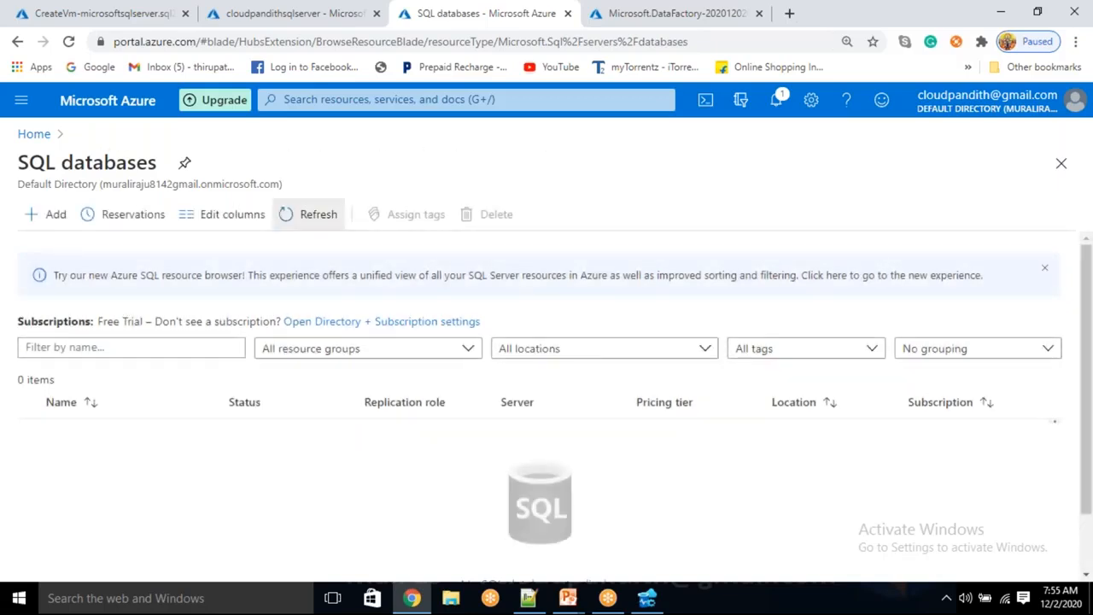
left_click(319, 215)
left_click(318, 215)
left_click(318, 215)
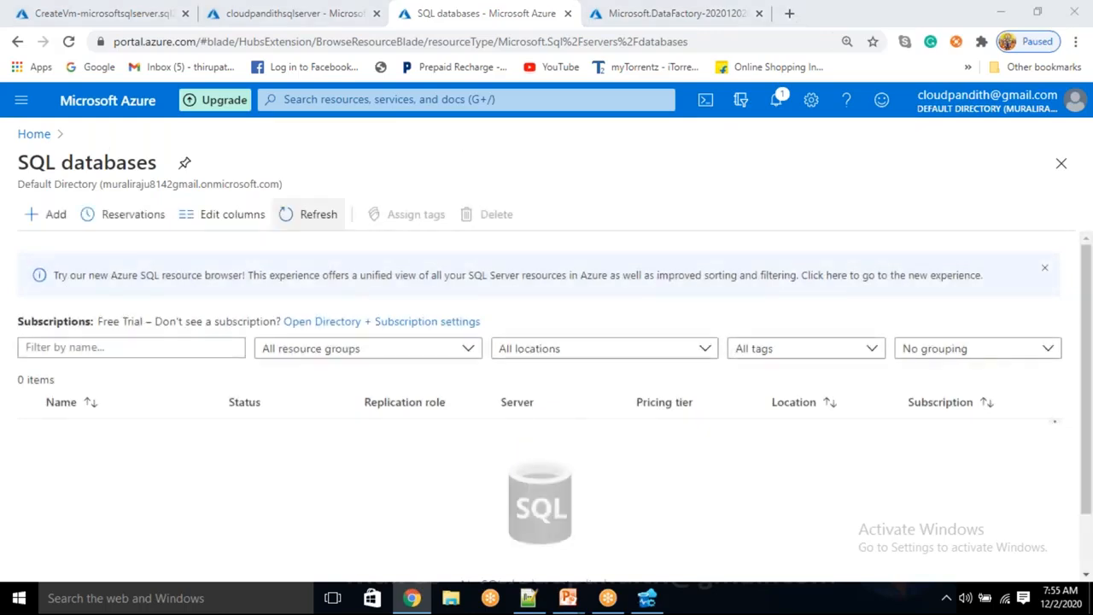
Step: Refresh the server's Databases folder in Azure Data Studio to show CLOUDPANDITHSQLDB, then return to Chrome
key("alt+Tab")
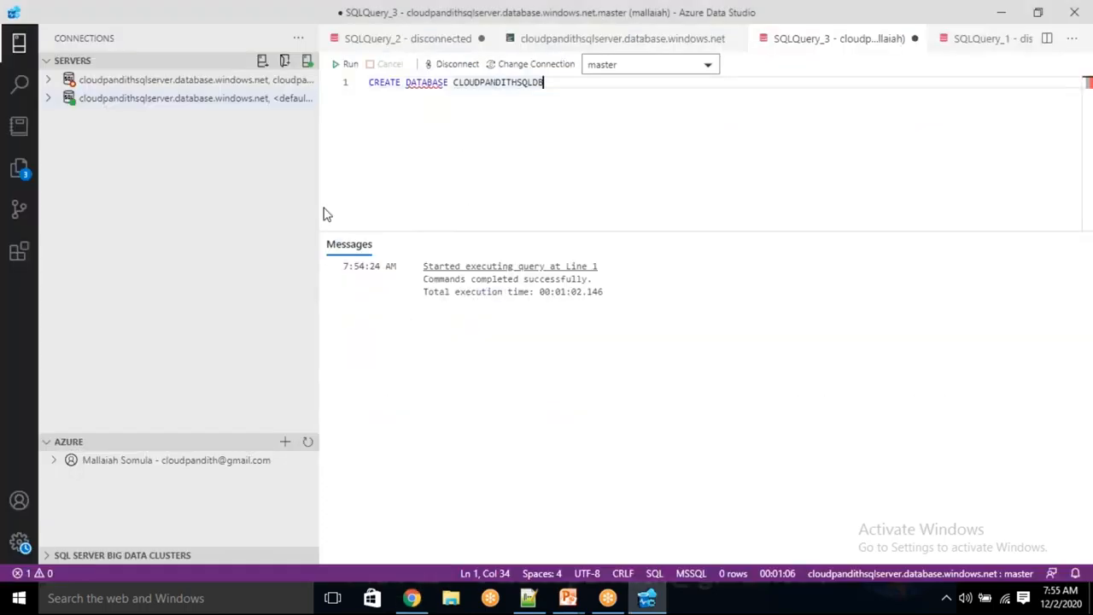
left_click(49, 99)
left_click(75, 120)
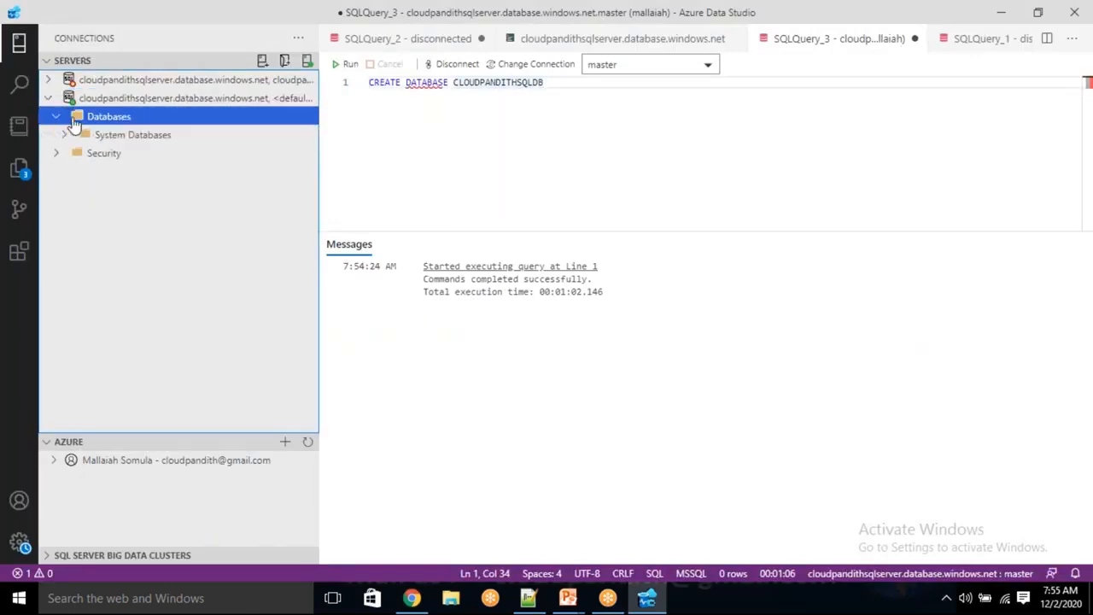
right_click(99, 119)
left_click(127, 137)
left_click(366, 127)
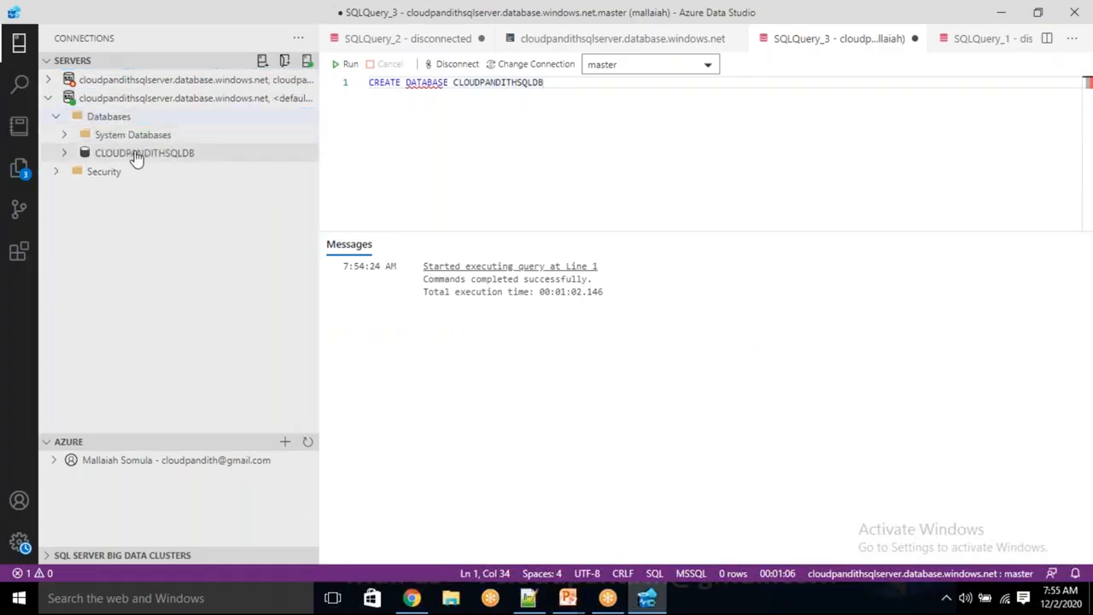
key("alt+Tab")
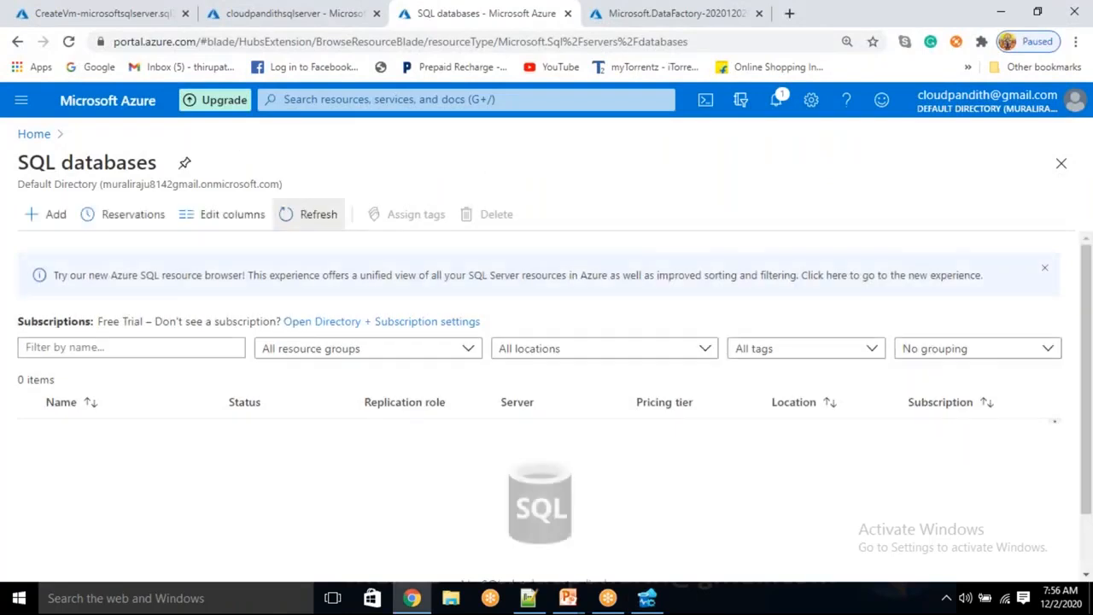
Step: Reload the SQL databases list from the portal home until CLOUDPANDITHSQLDB appears
left_click(309, 224)
left_click(308, 221)
left_click(36, 136)
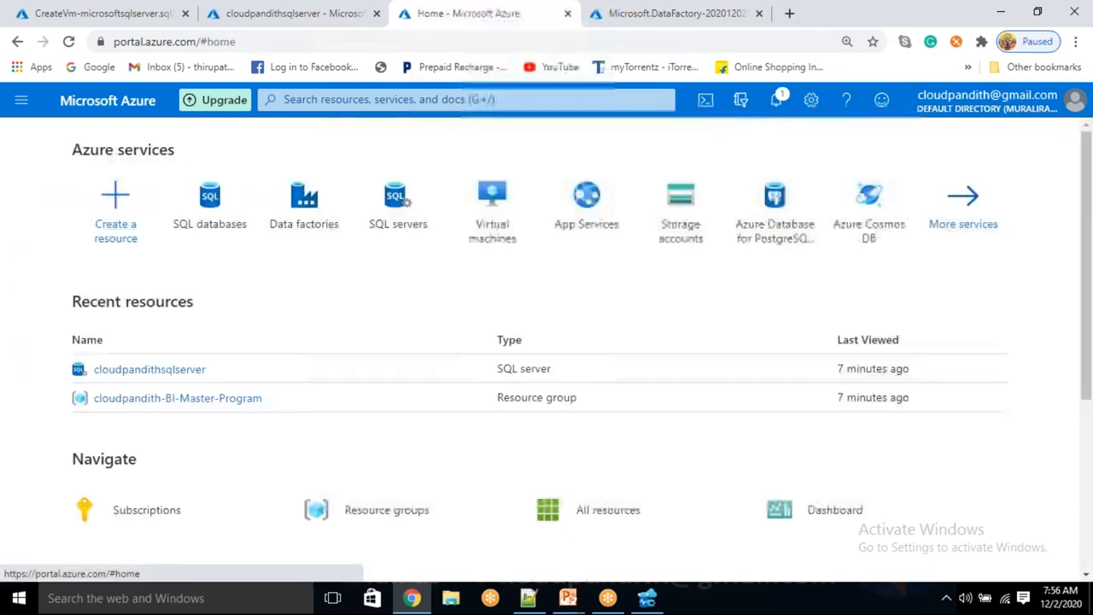
left_click(211, 198)
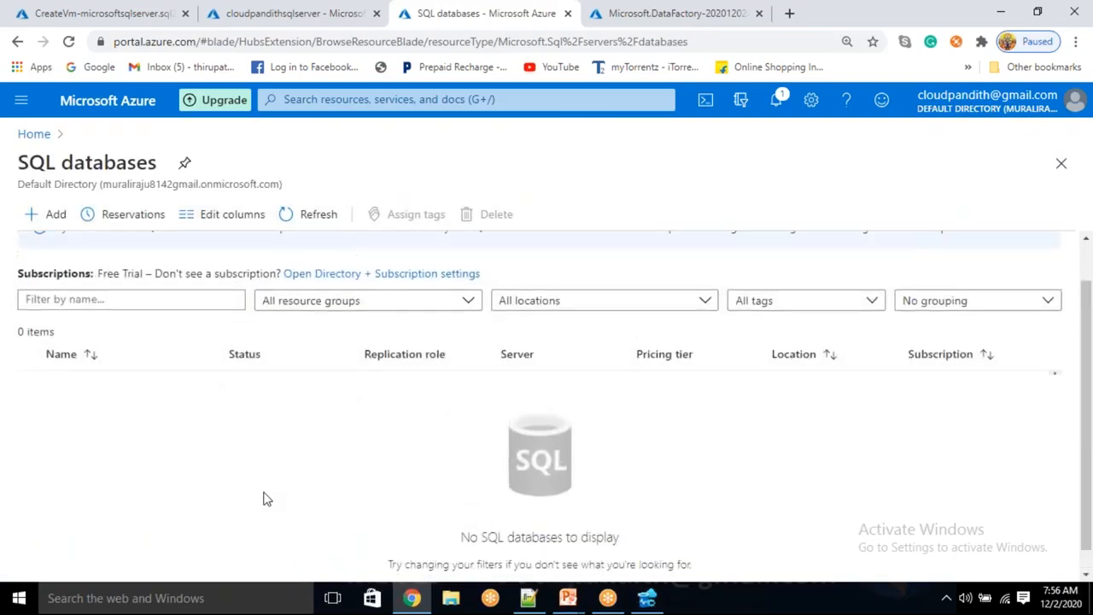
left_click(317, 213)
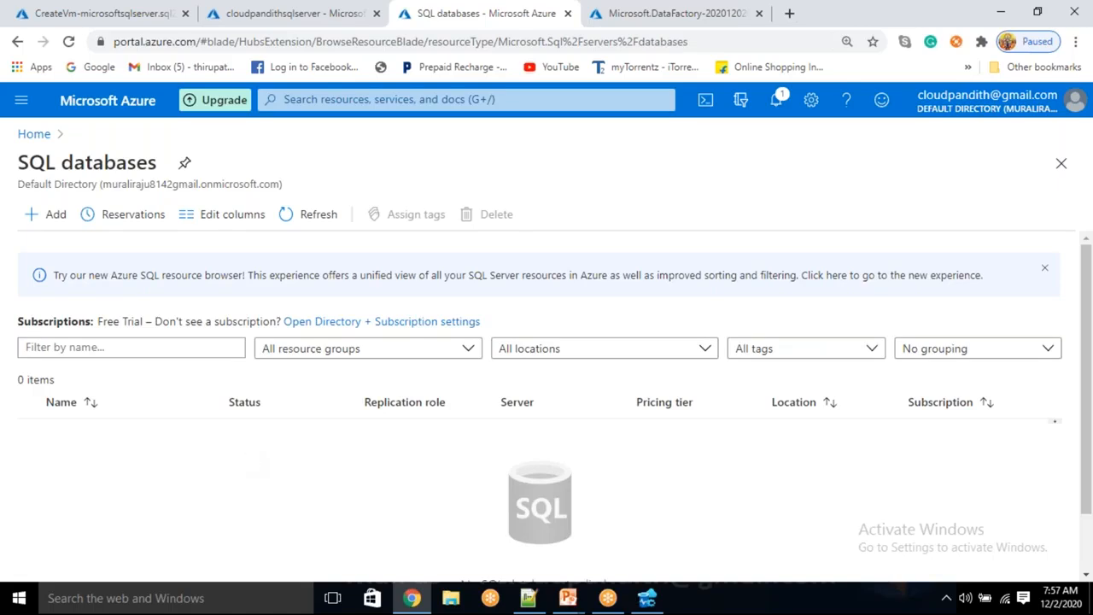
left_click(314, 215)
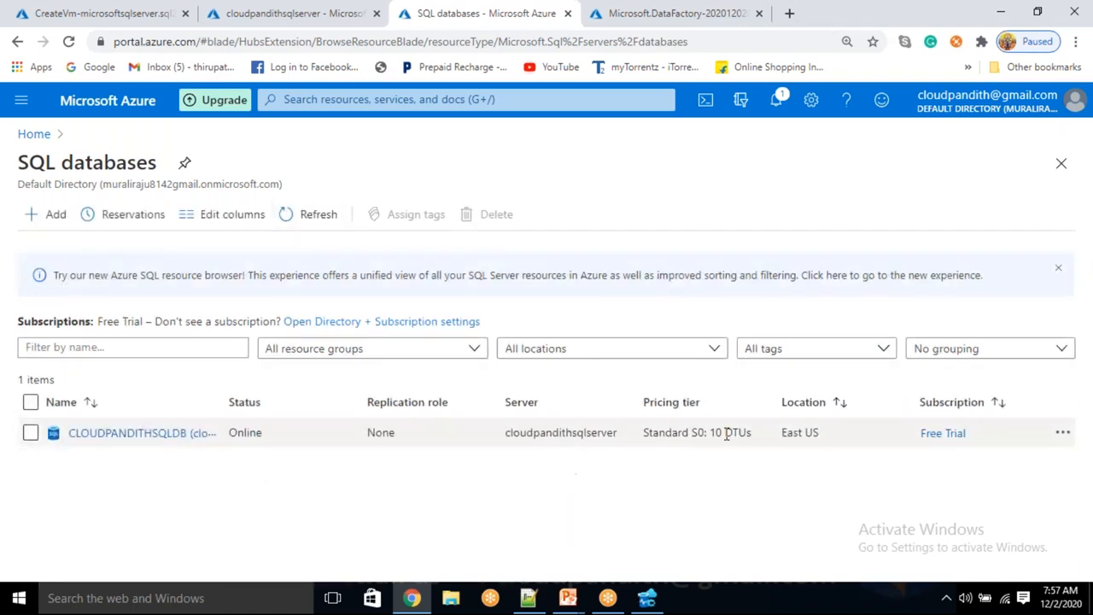
Step: Confirm the Standard S0 10 DTUs tier and view the completed Microsoft.DataFactory deployment
left_click_drag(713, 433, 750, 433)
left_click(698, 476)
left_click(681, 484)
left_click(588, 476)
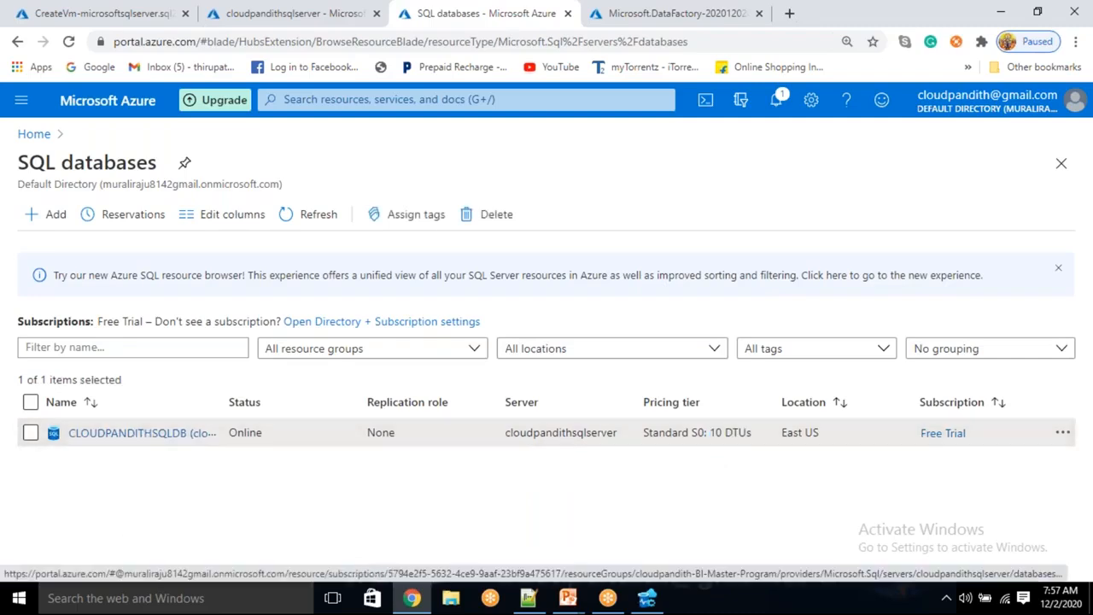
left_click(295, 12)
left_click(468, 13)
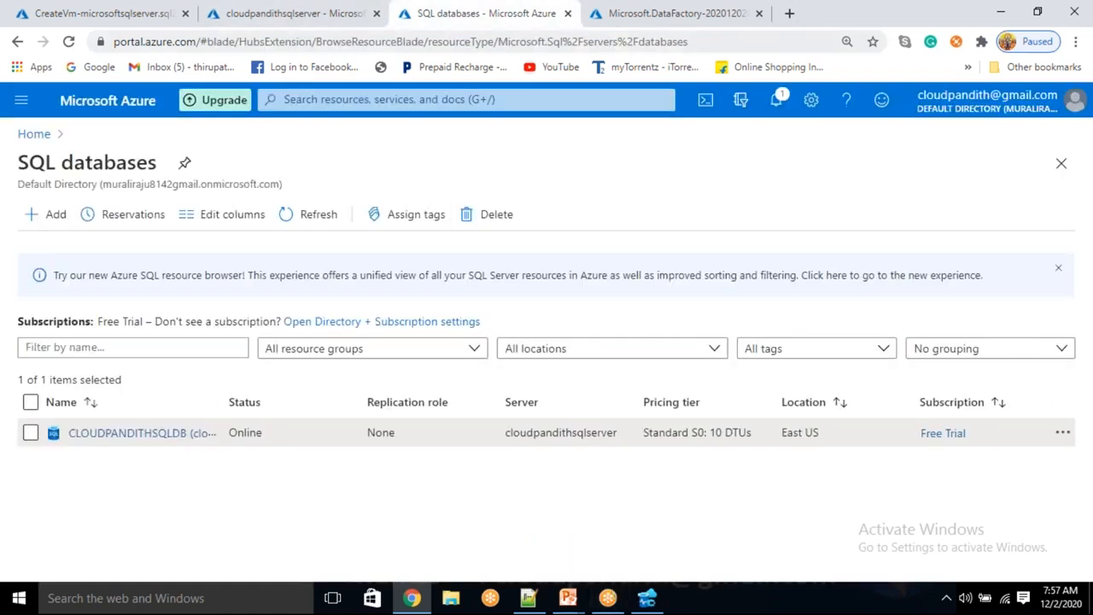
left_click(630, 15)
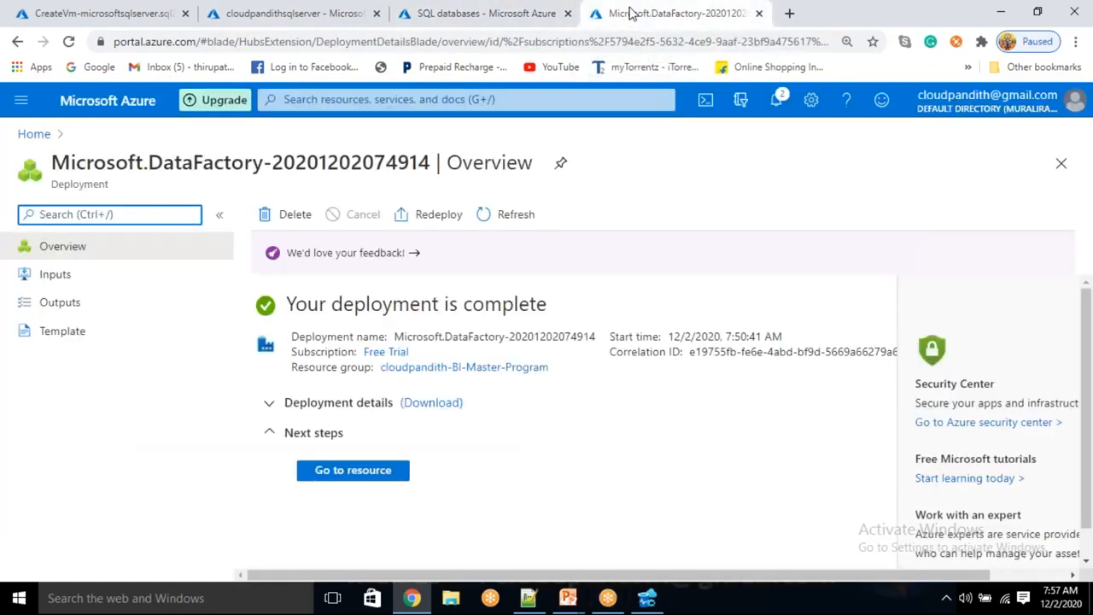
Step: Load portal.azure.com in a fifth browser tab and focus the portal search box
left_click(675, 9)
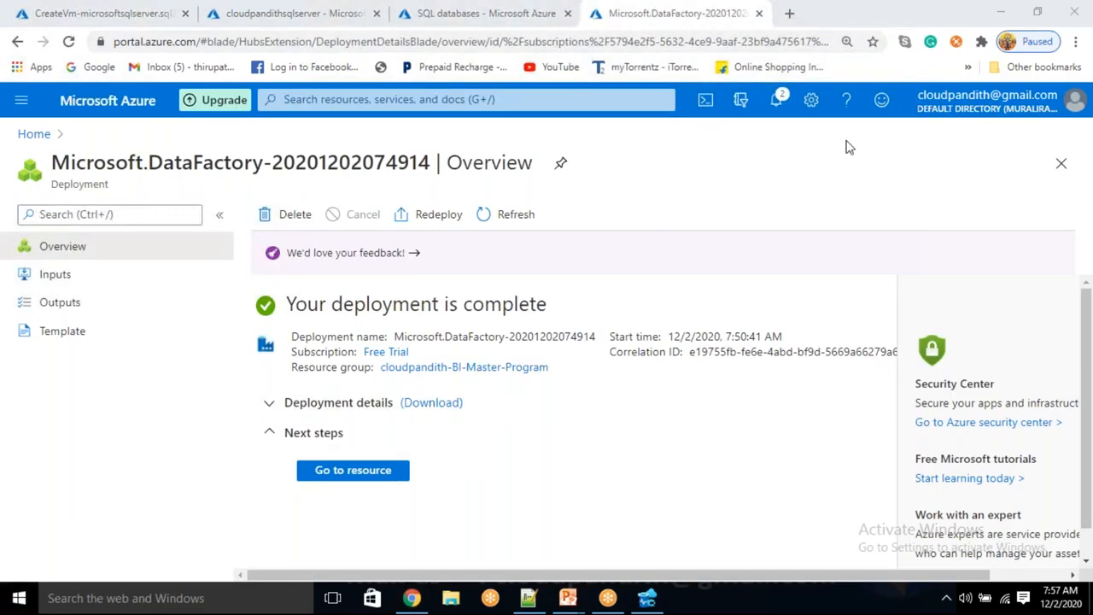
left_click(789, 13)
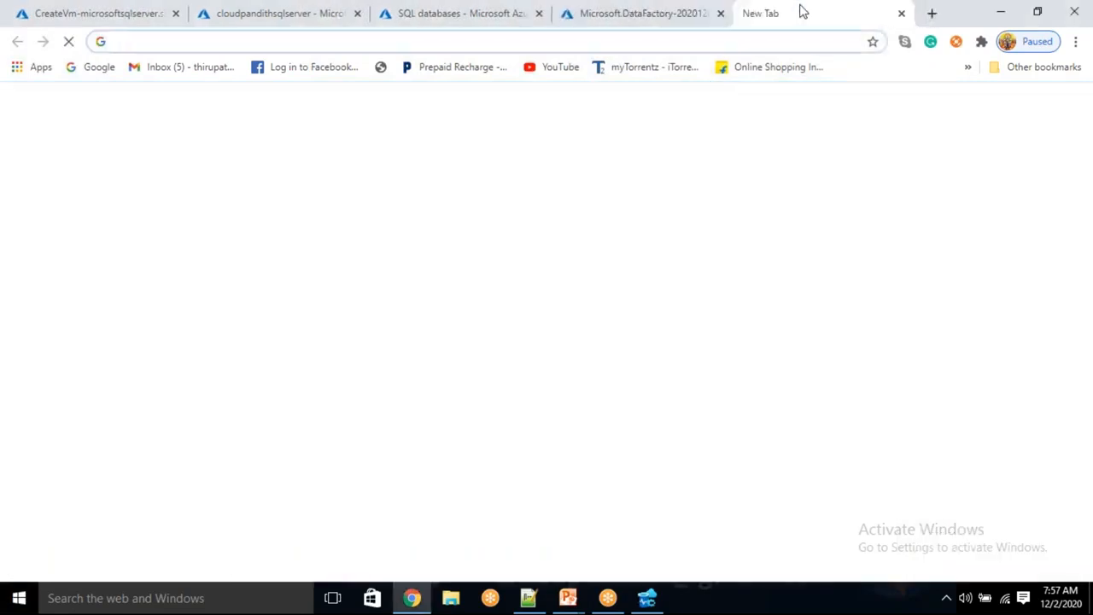
type("PORT")
key("Return")
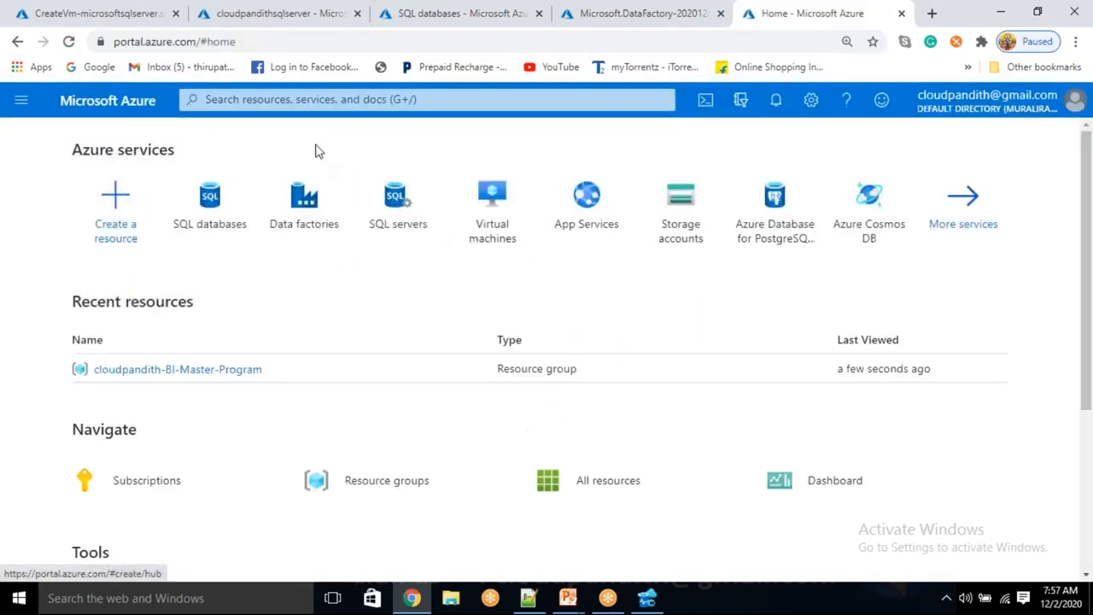
left_click(324, 99)
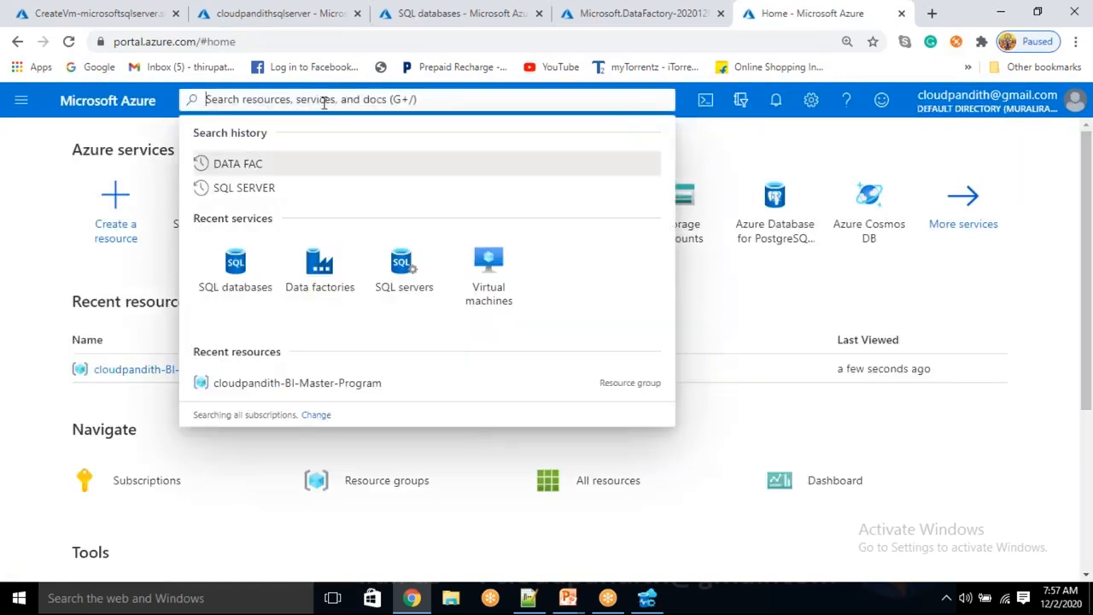
Step: Find Key vaults through the 'KEY VA' search and begin adding a new key vault
type("KEY VA")
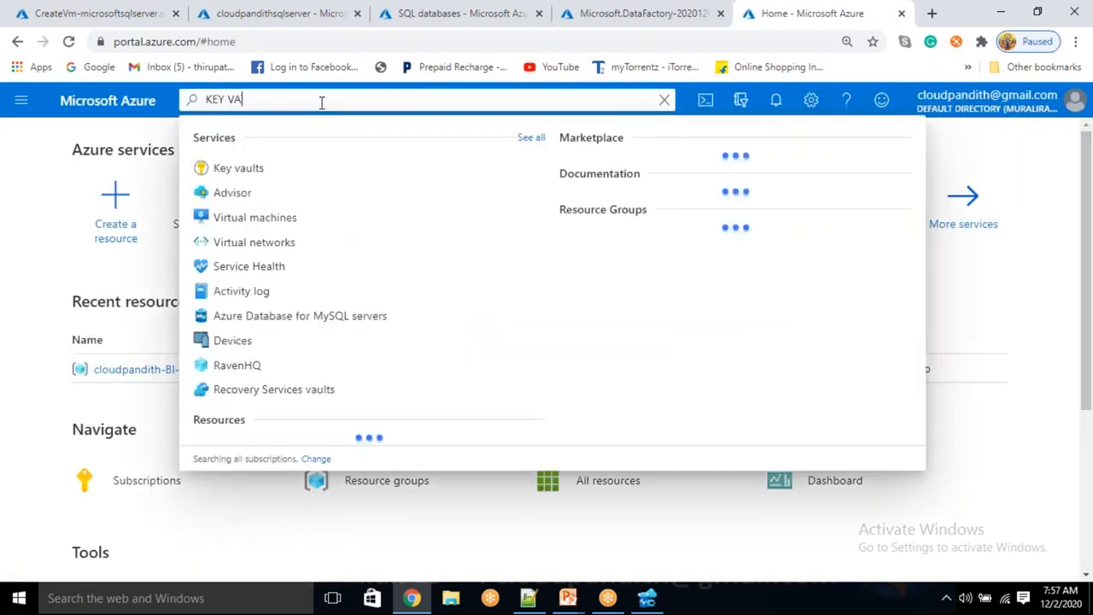
left_click(317, 170)
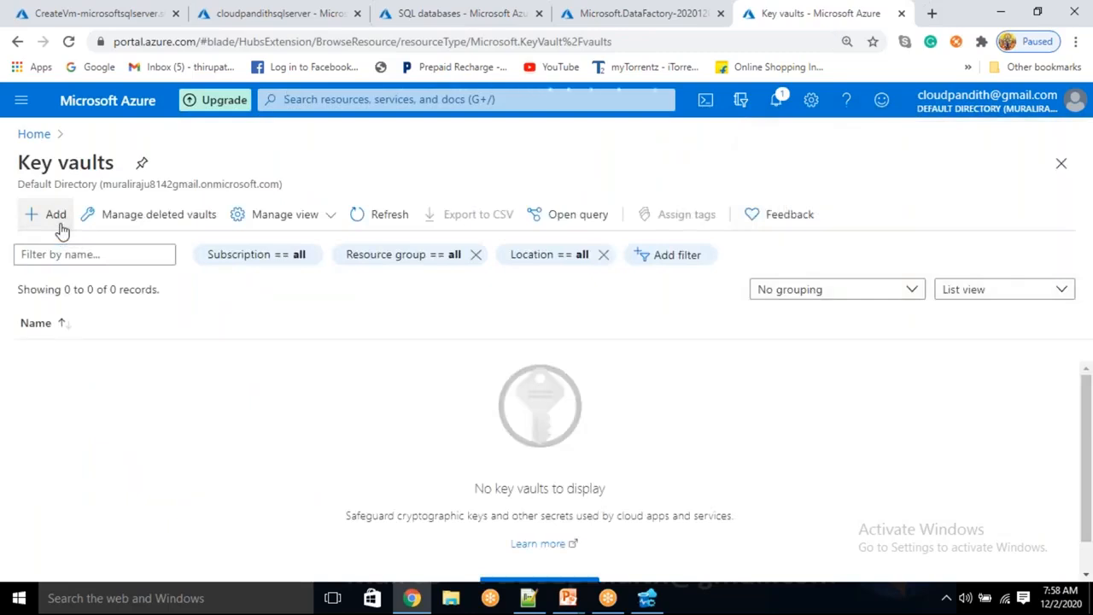
left_click(58, 222)
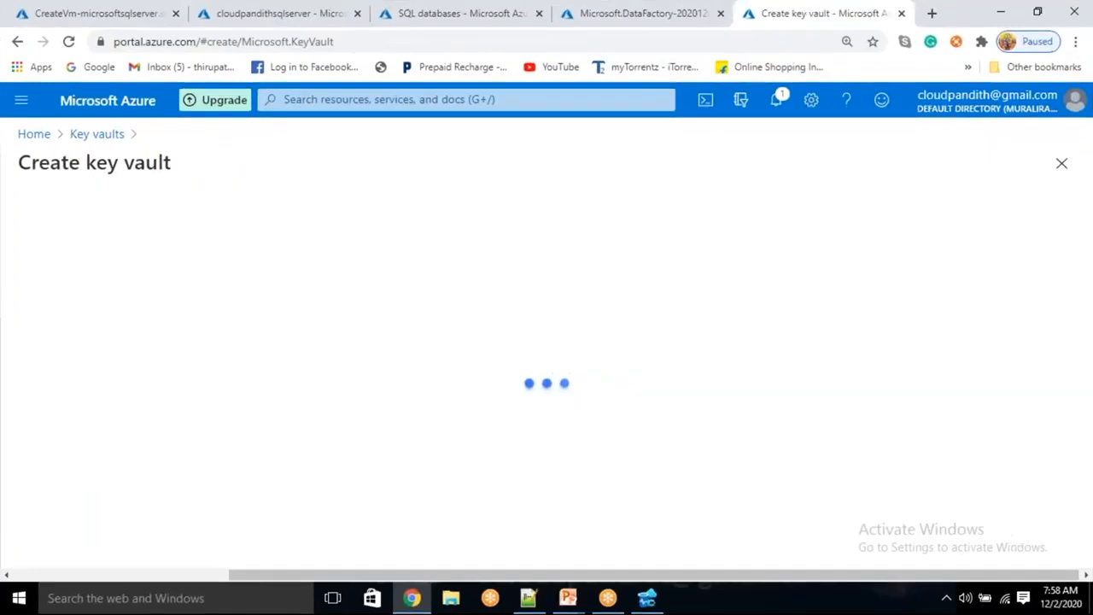
Step: Name the key vault cloudpandithopakvcp and get the name validated
left_click(297, 362)
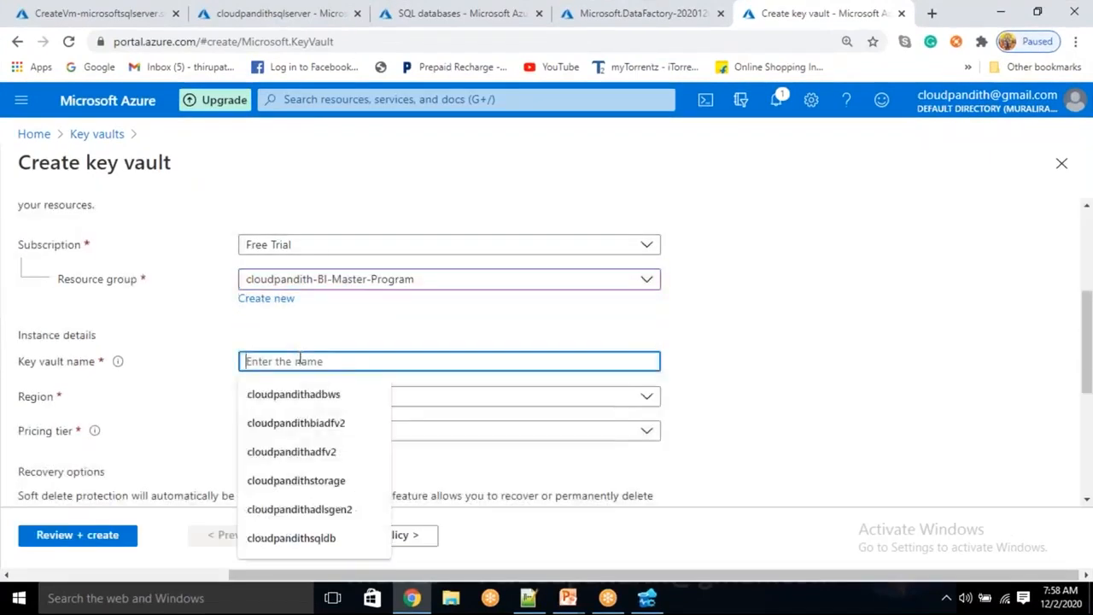
type("CLOUDPA")
key("BackSpace")
key("BackSpace")
key("BackSpace")
key("BackSpace")
type("cloudpandithop")
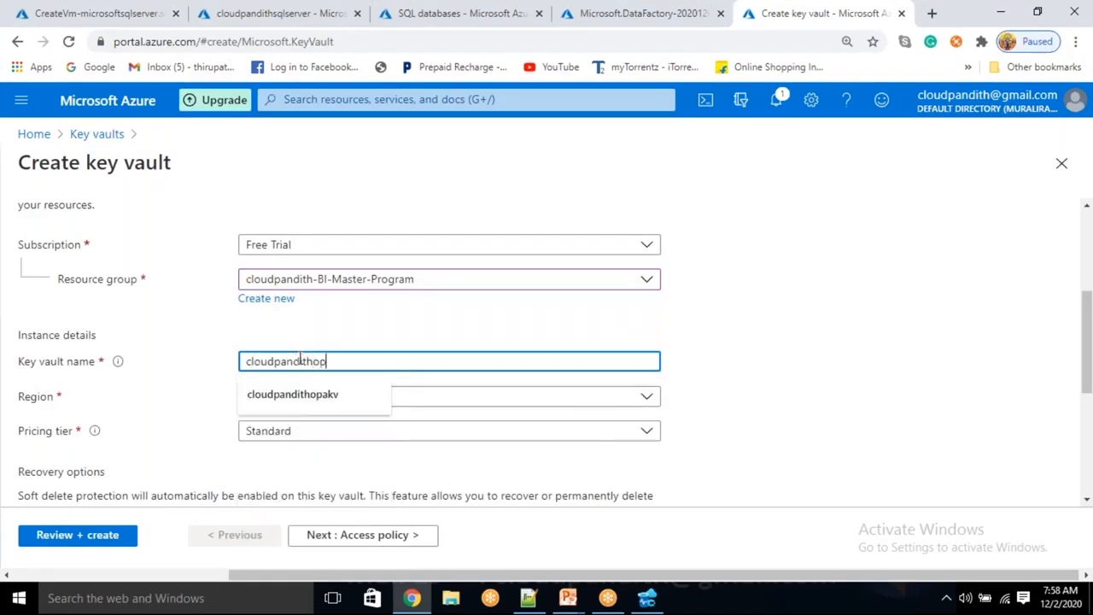
type("akv")
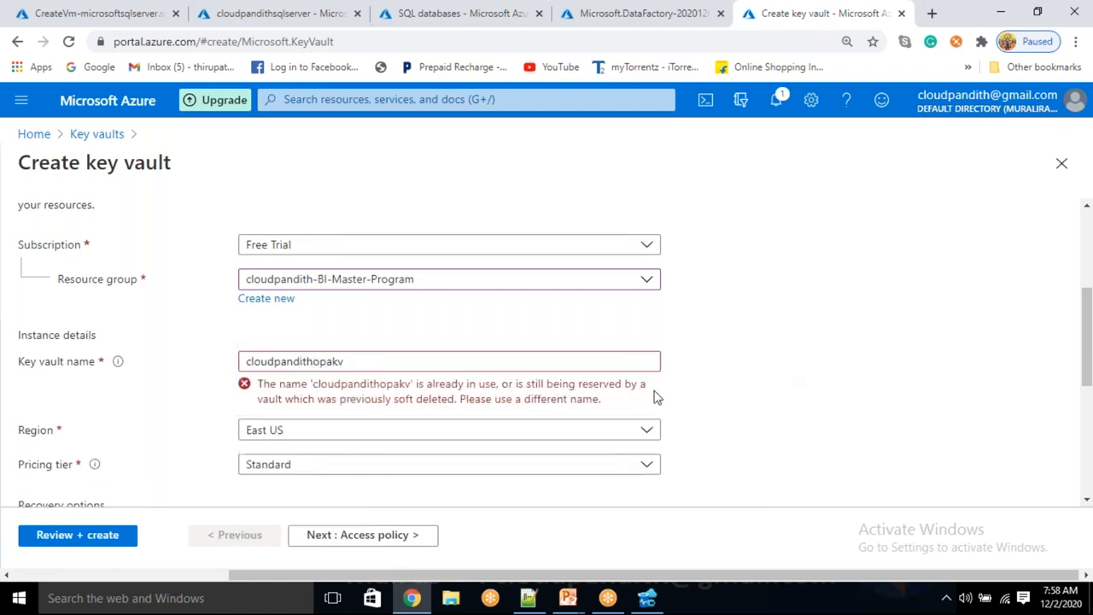
left_click(386, 361)
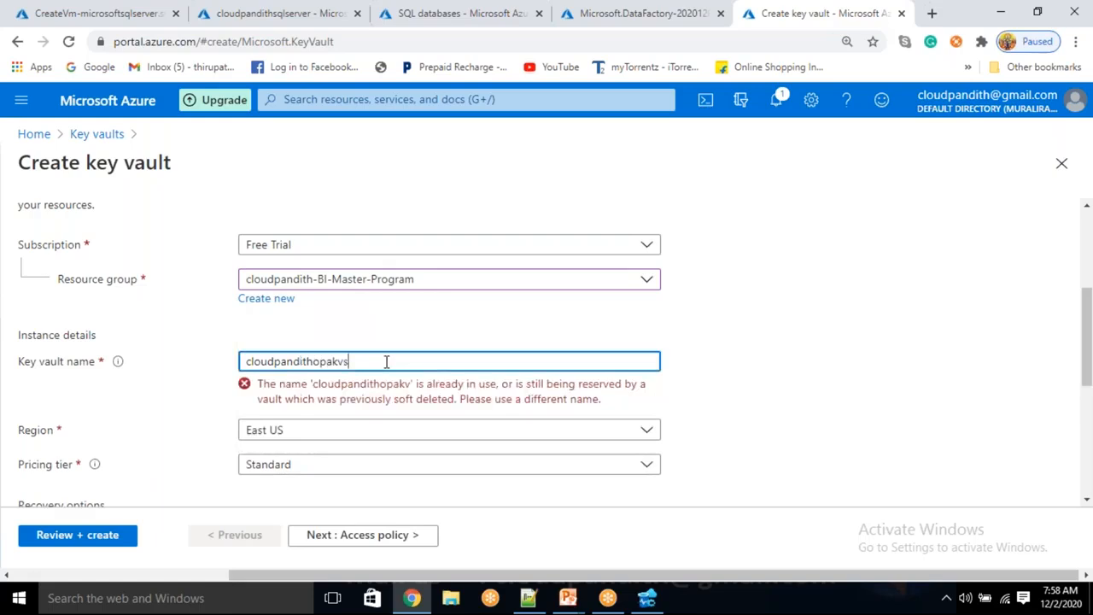
type("ser")
key("BackSpace")
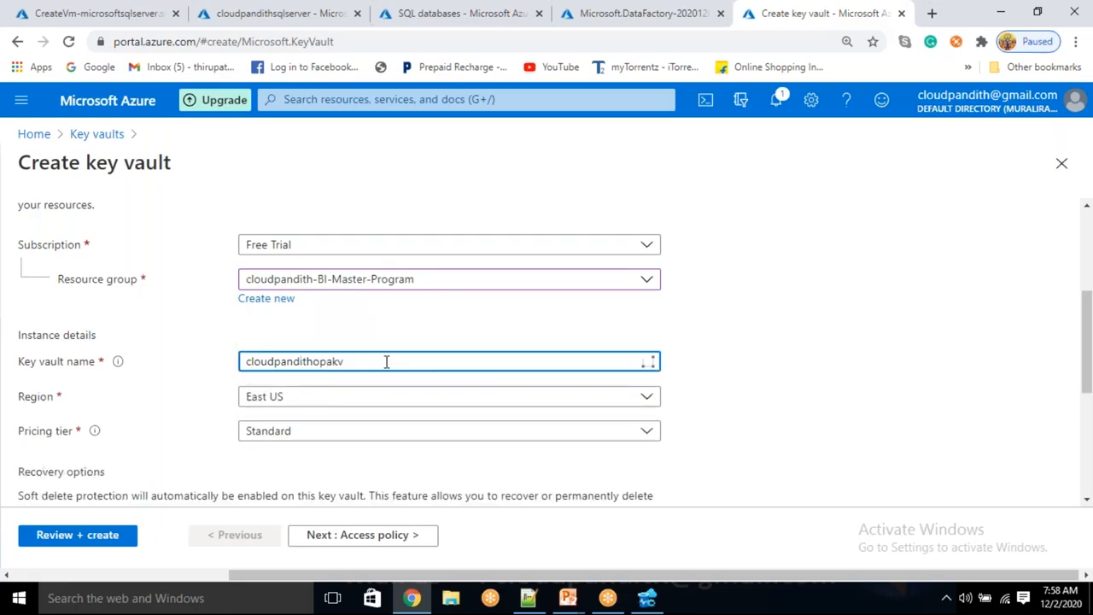
key("BackSpace")
key("BackSpace")
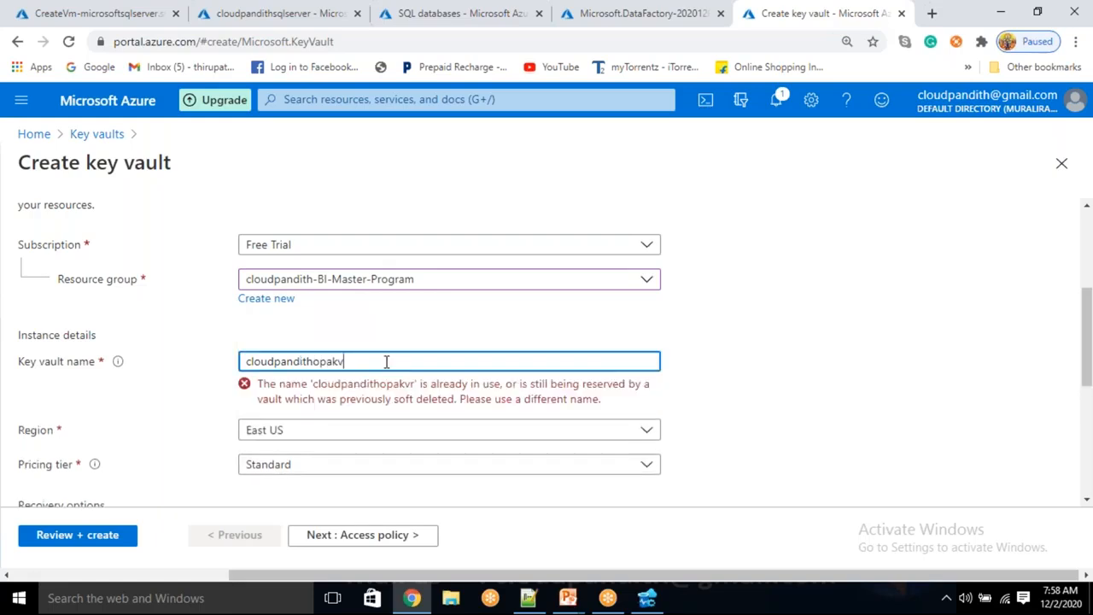
left_click(781, 380)
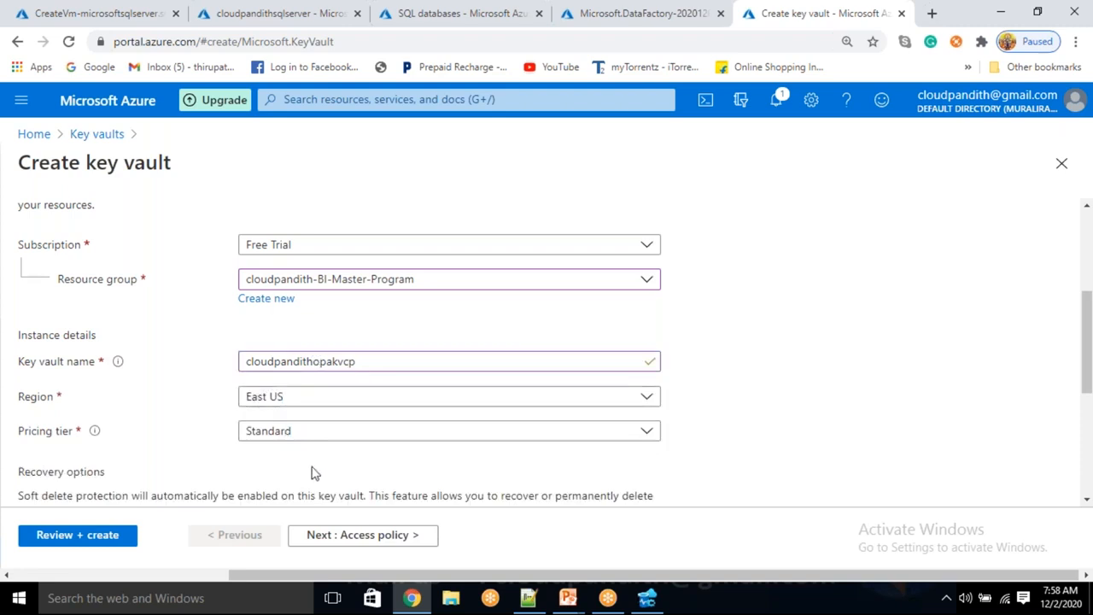
scroll(315, 475, "down", 1)
Step: Start a new access policy from the Key, Secret, & Certificate Management template
left_click(358, 535)
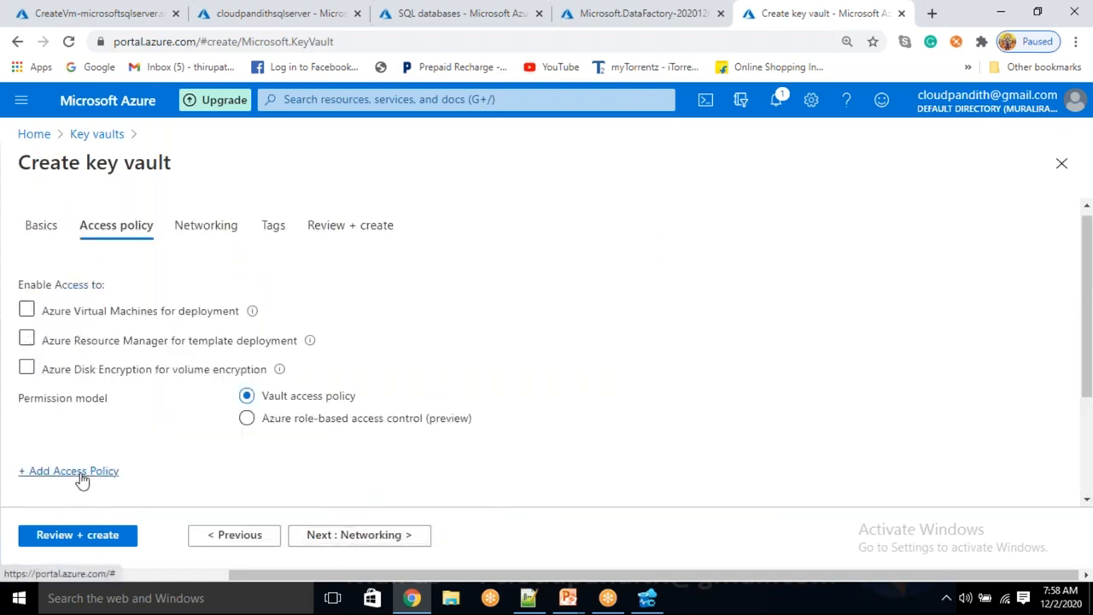
left_click(80, 472)
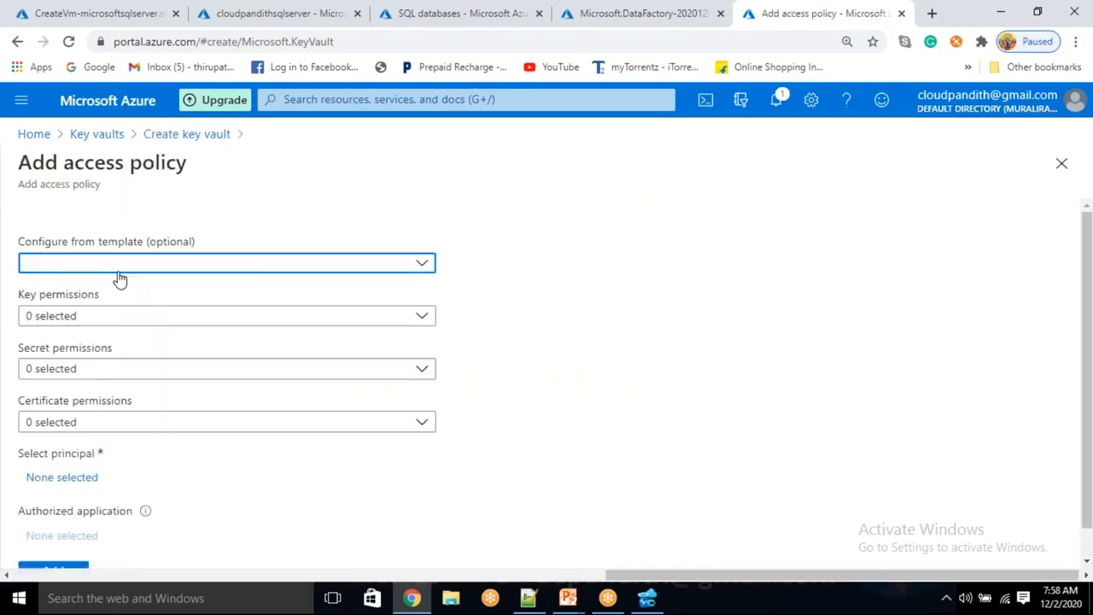
left_click(120, 264)
left_click(136, 289)
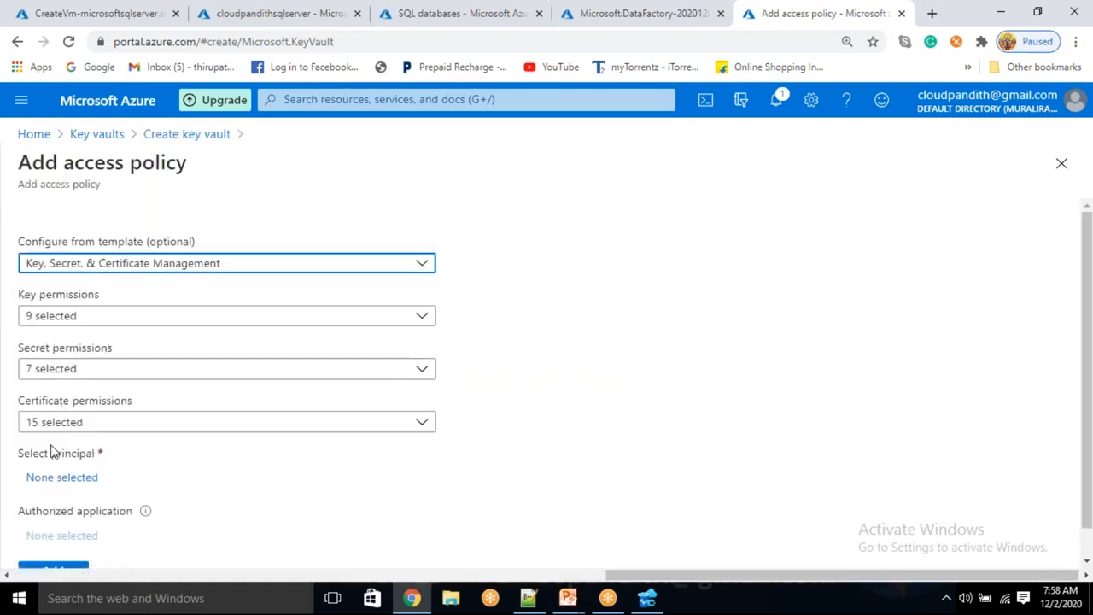
Step: Set the cloudpandithbiadfv2op data factory as the policy's principal and add the policy
left_click(84, 482)
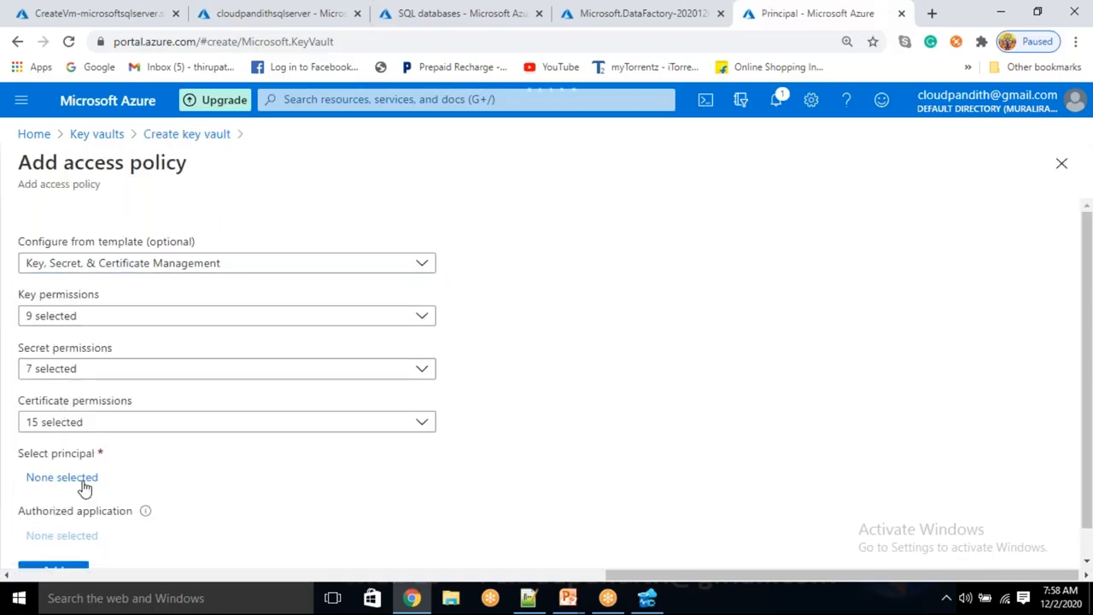
left_click(667, 24)
left_click(350, 474)
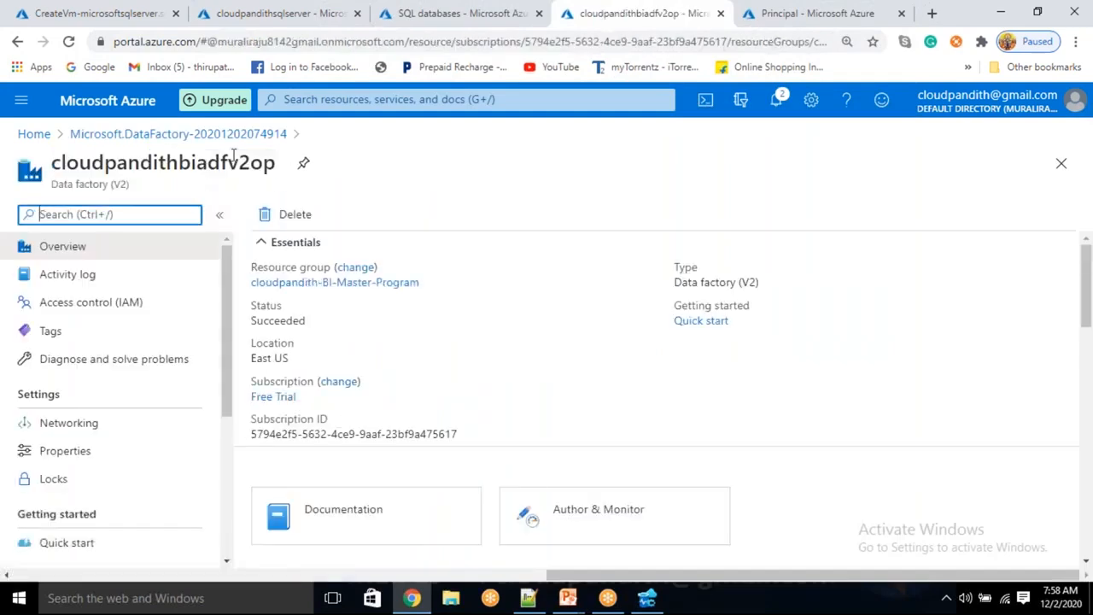
double_click(234, 158)
key("ctrl+c")
left_click(769, 14)
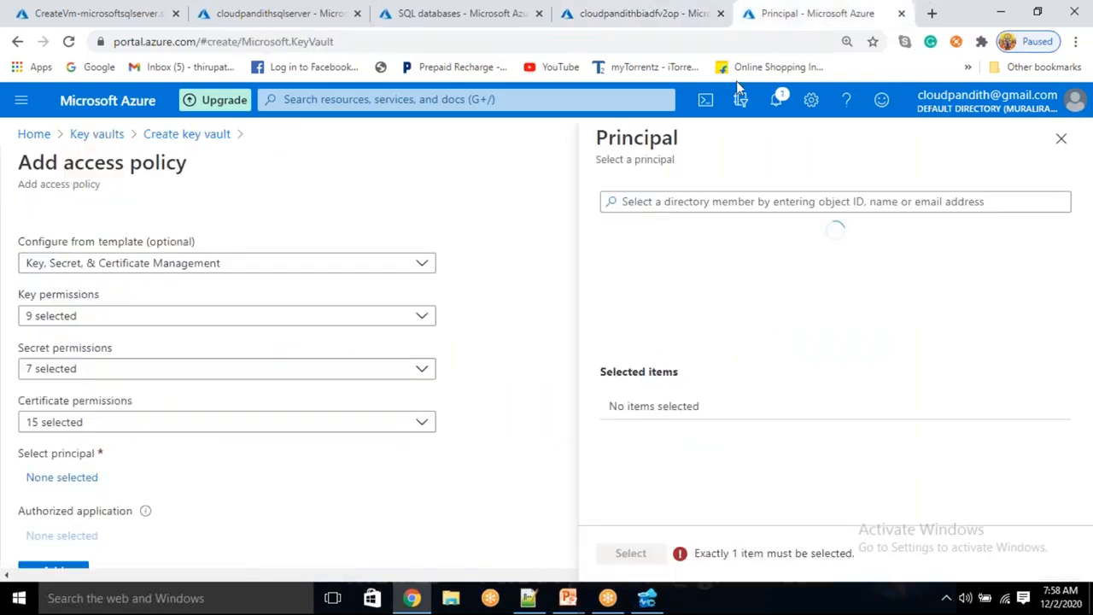
key("ctrl+v")
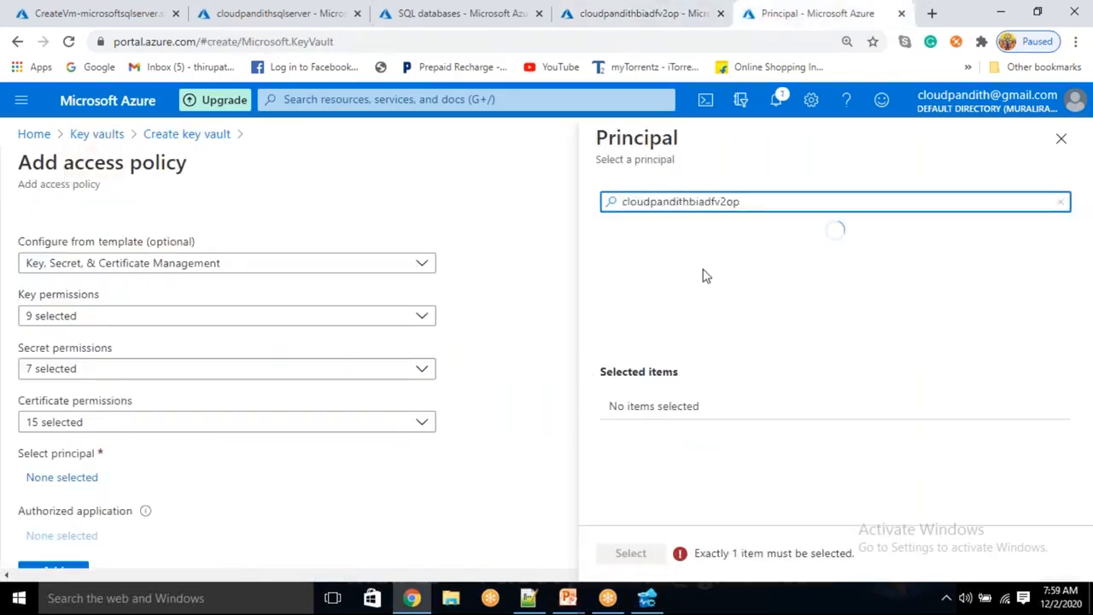
left_click(703, 264)
left_click(631, 554)
scroll(427, 538, "down", 1)
left_click(78, 553)
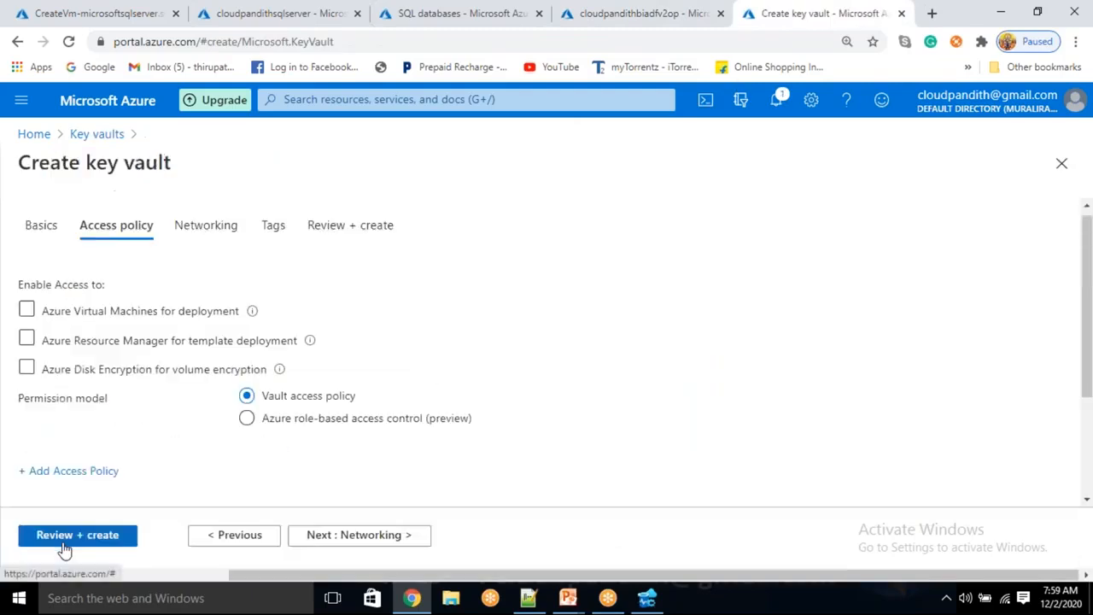
Step: Review the cloudpandithopakvcp settings until validation passes, then create the key vault
left_click(43, 535)
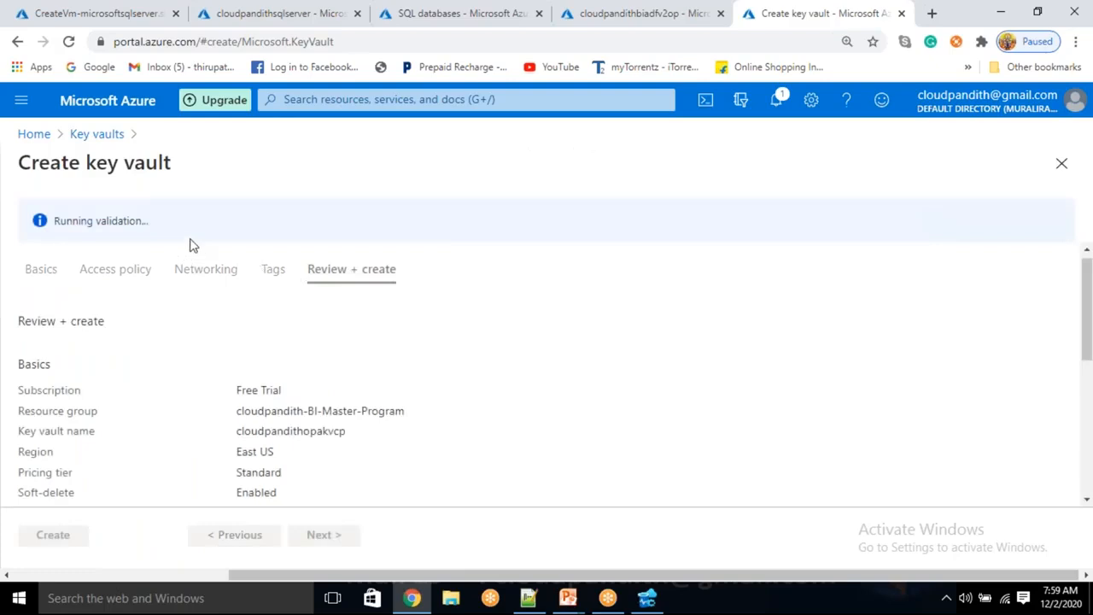
left_click_drag(66, 220, 128, 220)
left_click(166, 226)
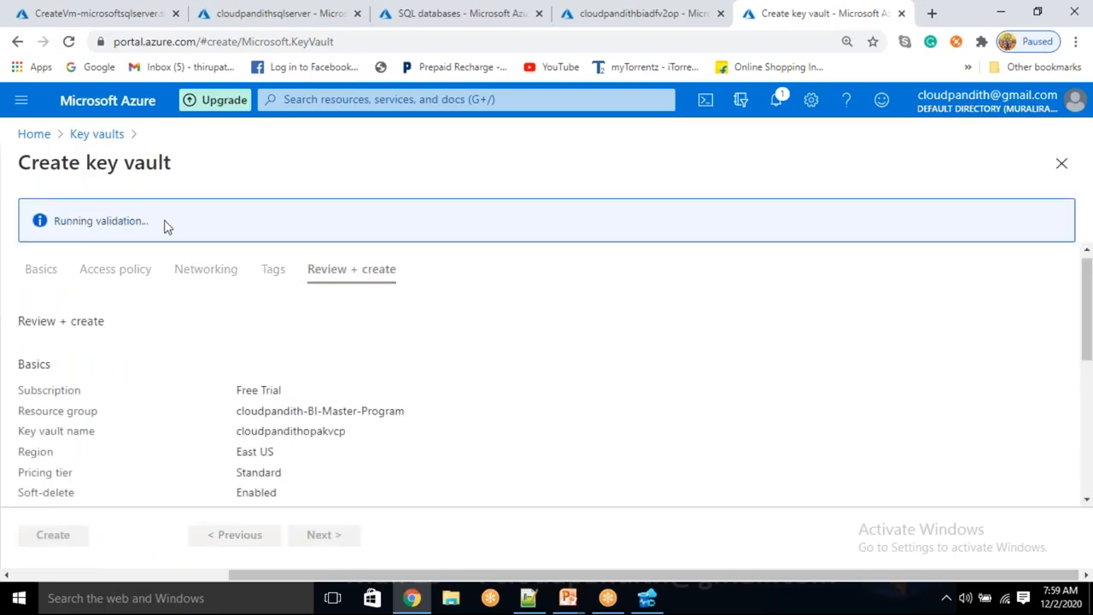
triple_click(120, 216)
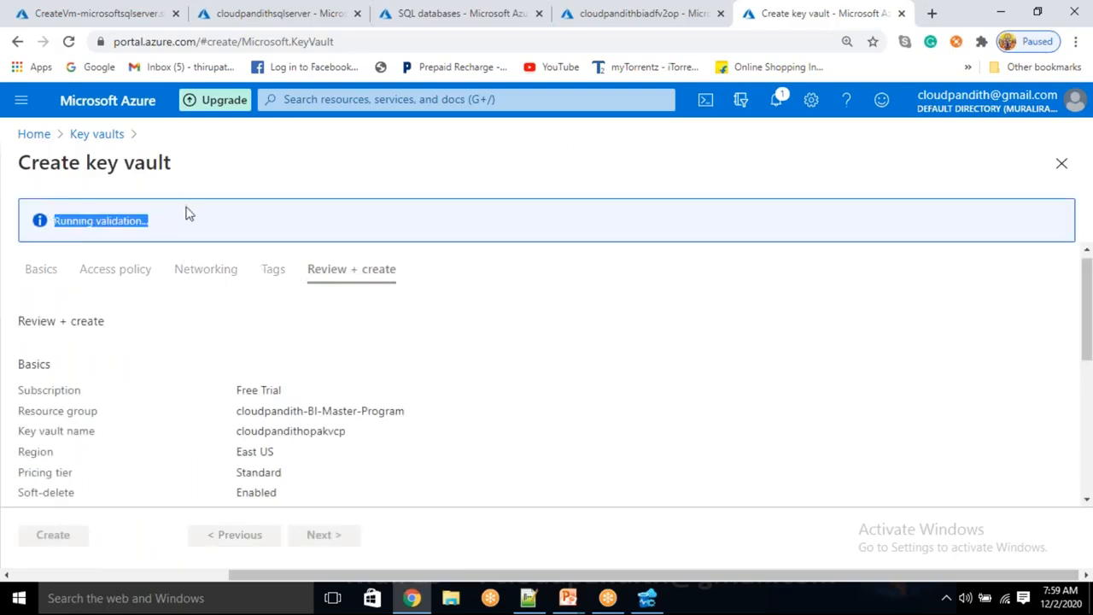
left_click_drag(179, 216, 54, 220)
left_click_drag(152, 223, 56, 234)
left_click(182, 241)
left_click_drag(168, 232, 58, 235)
left_click(73, 238)
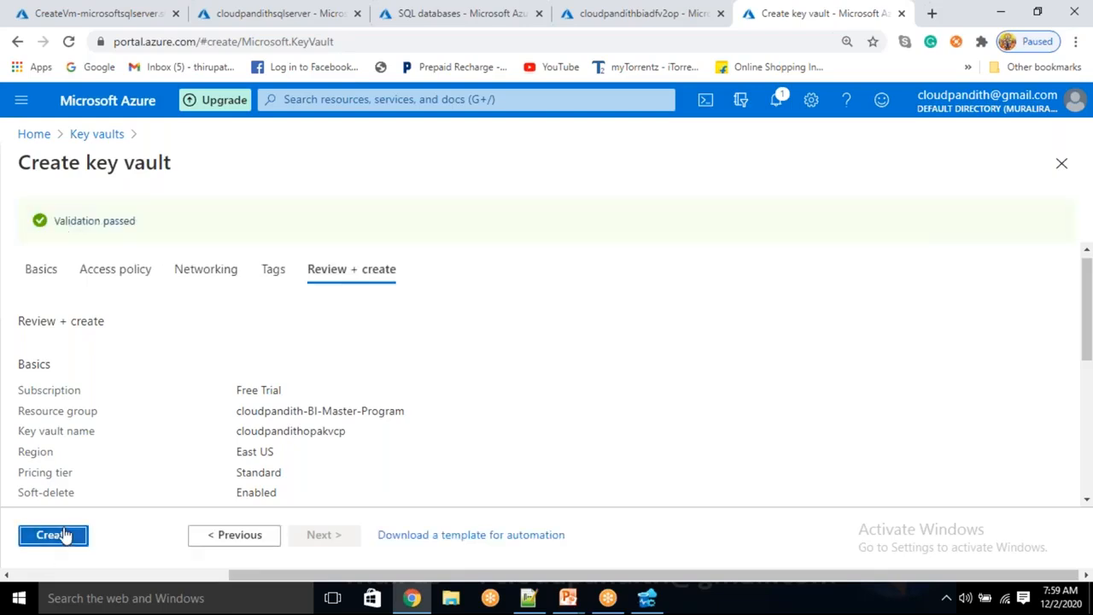
left_click(66, 534)
Step: Look through the VM deployment, SQL server, SQL databases and data factory tabs, then return to the key vault page
left_click(38, 10)
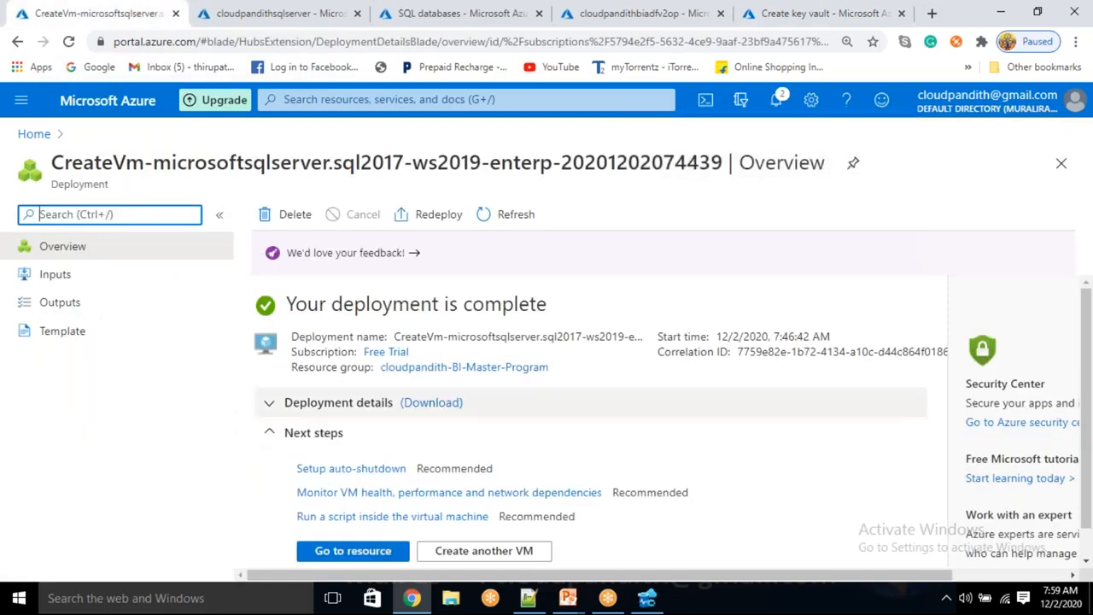
left_click(265, 10)
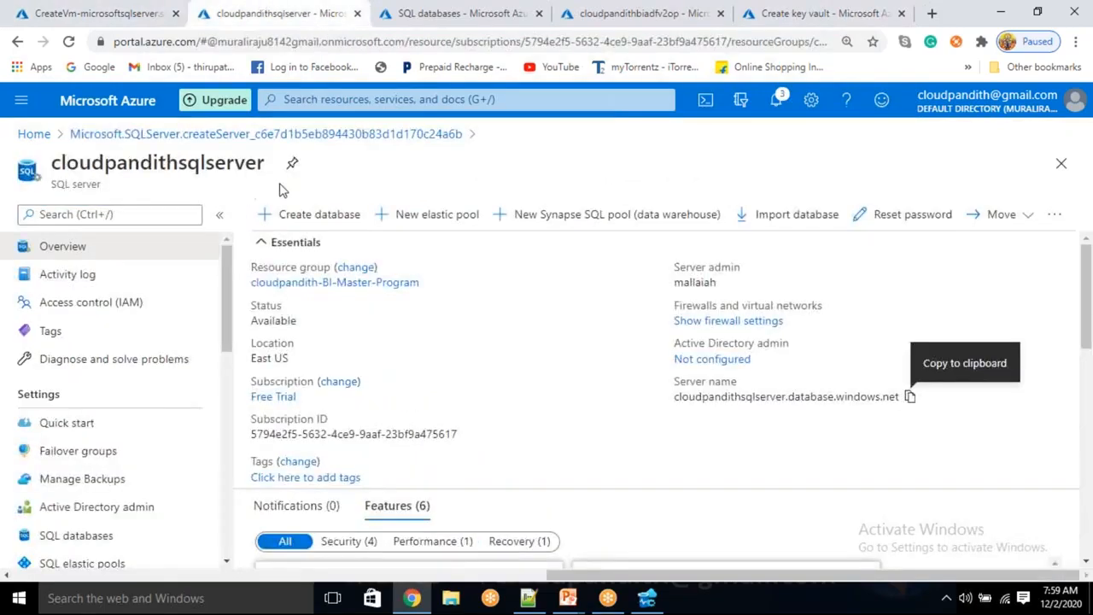
left_click(462, 11)
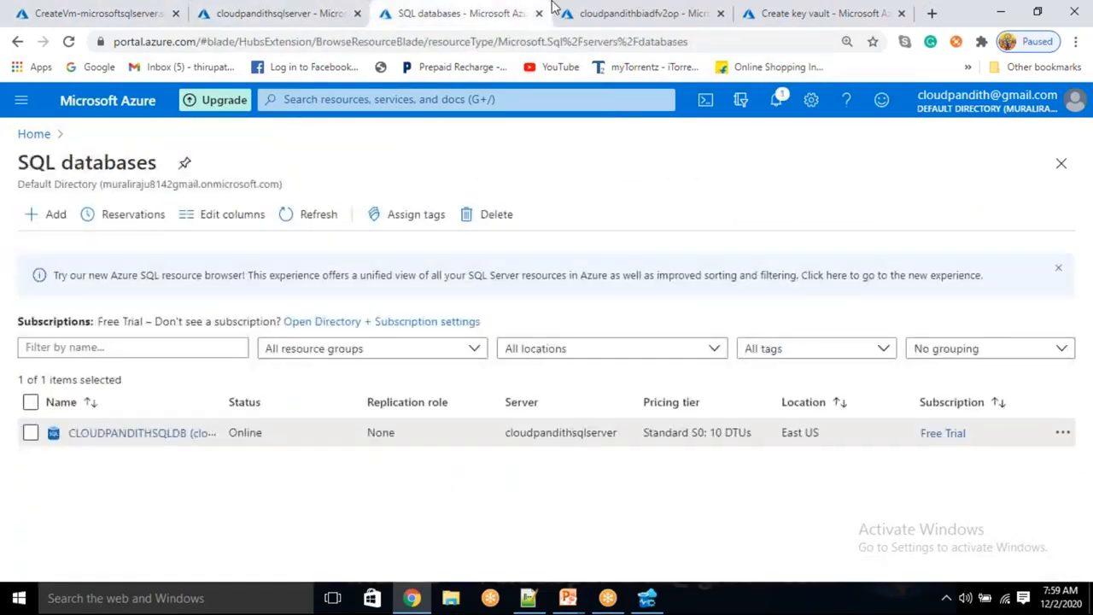
left_click(632, 10)
left_click(810, 8)
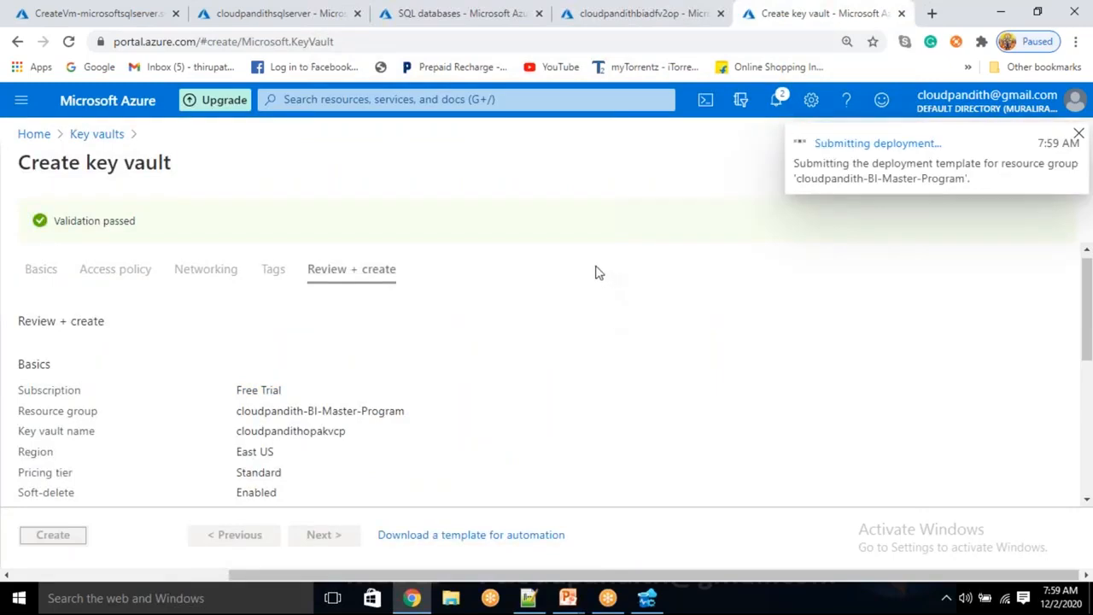
Step: Open the resource page of the deployed cloudpandithvm virtual machine
left_click(111, 12)
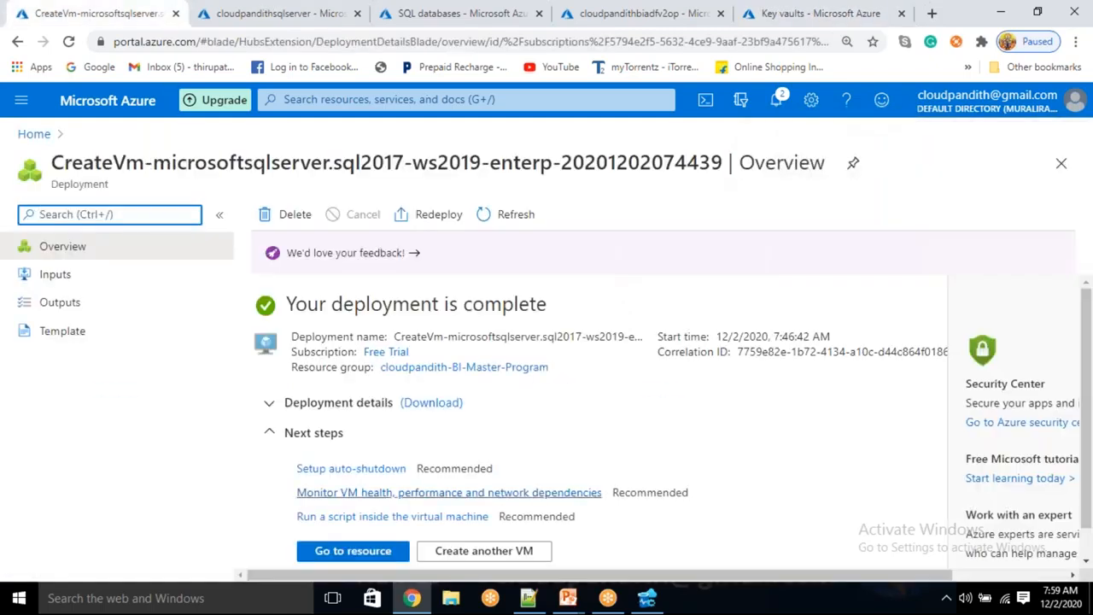
scroll(443, 533, "down", 1)
left_click(363, 519)
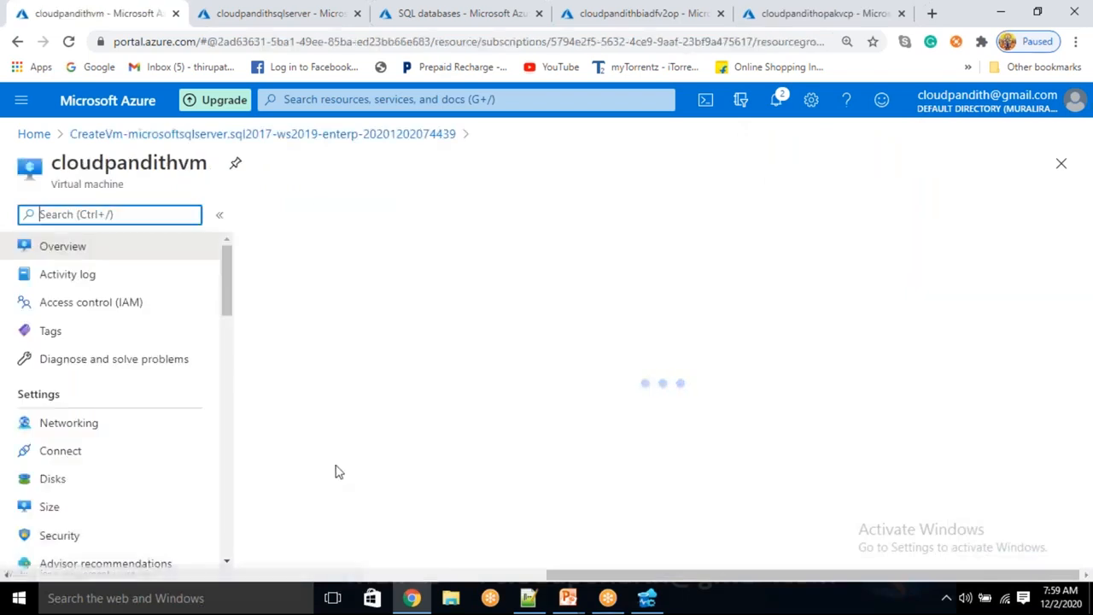
Step: Connect Remote Desktop to the VM's public IP 52.188.212.41 with the administrator credentials
left_click(139, 605)
type("r")
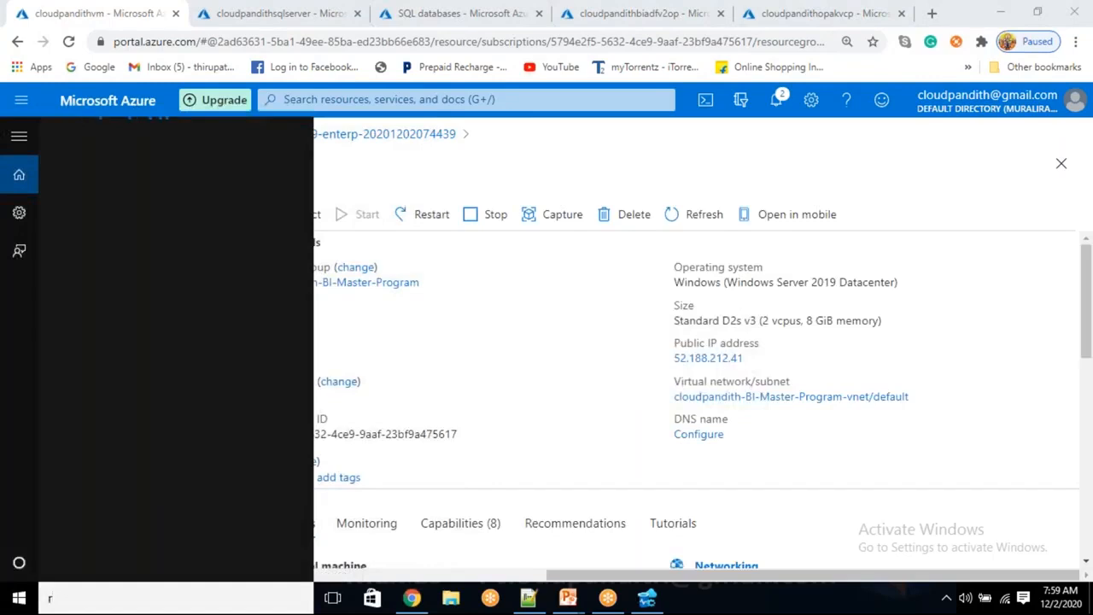
type("em")
key("Return")
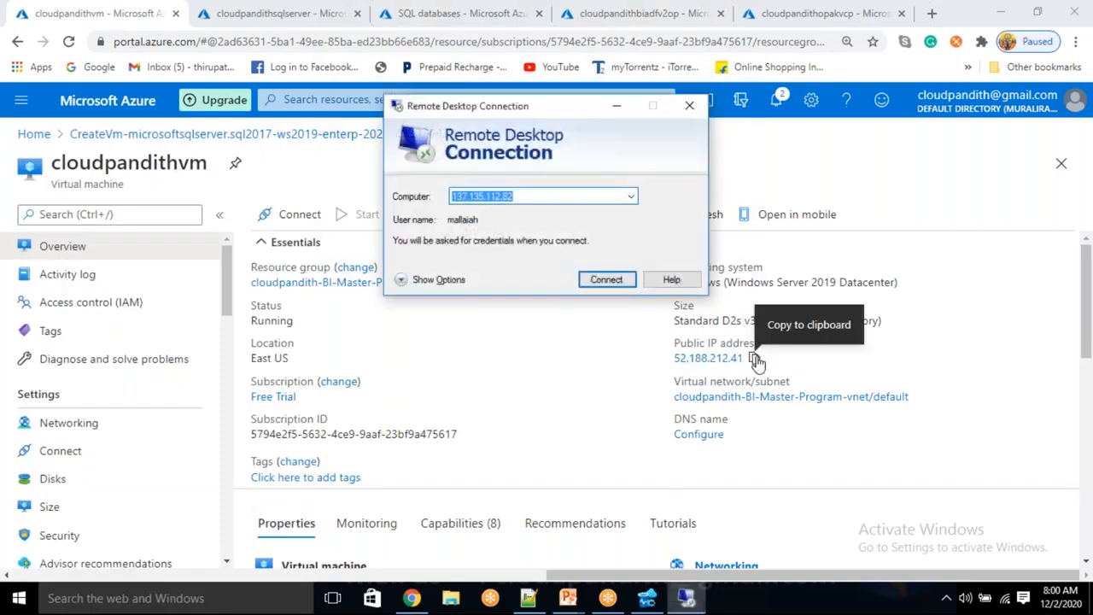
left_click(756, 360)
key("alt+Tab")
key("BackSpace")
key("ctrl+v")
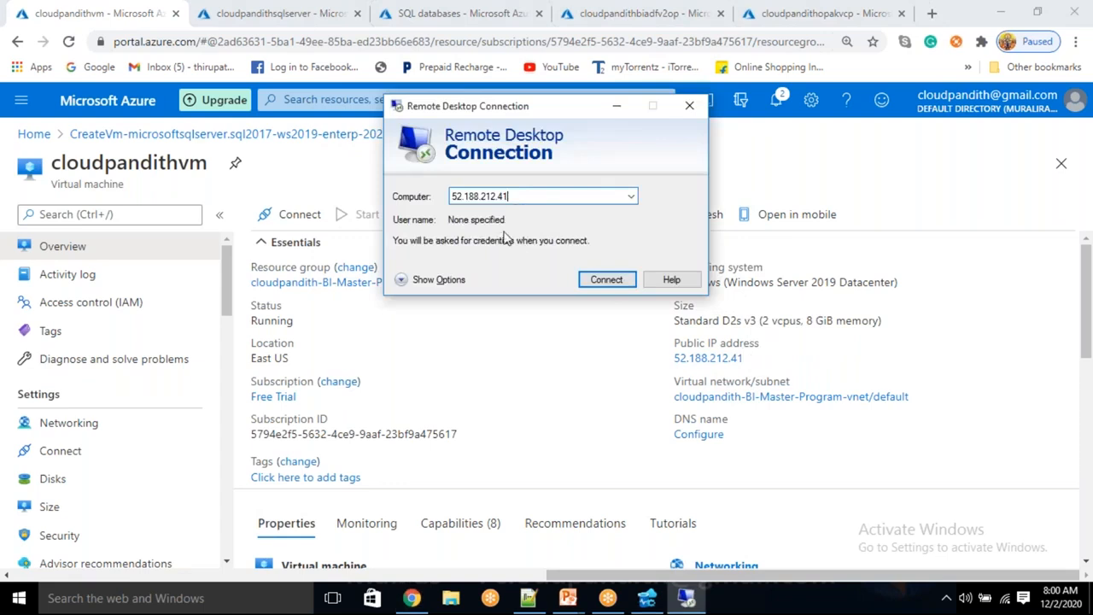
left_click(609, 280)
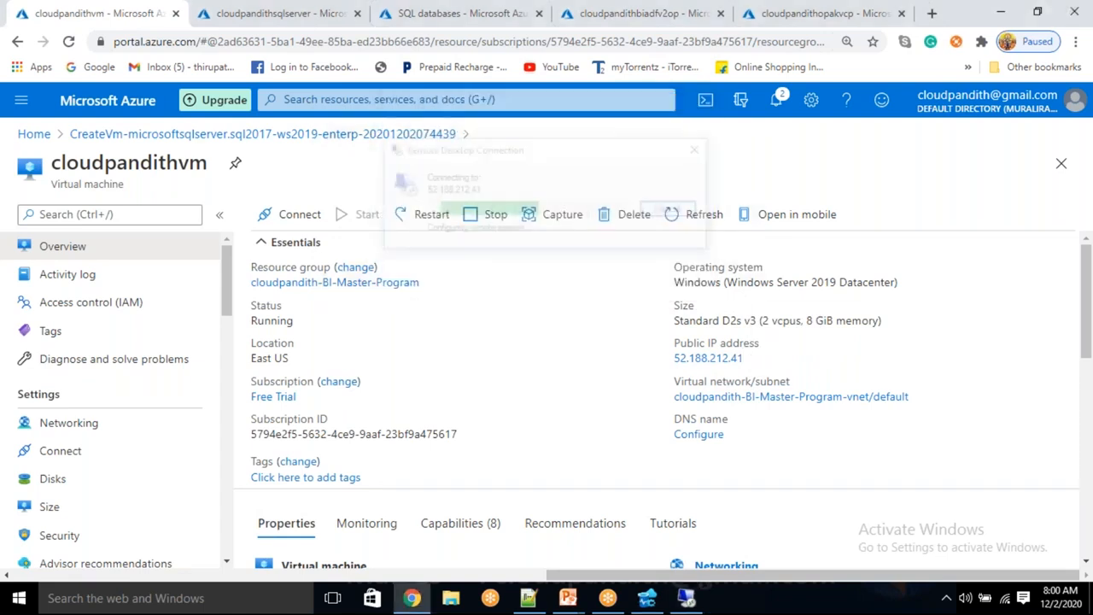
type("malla")
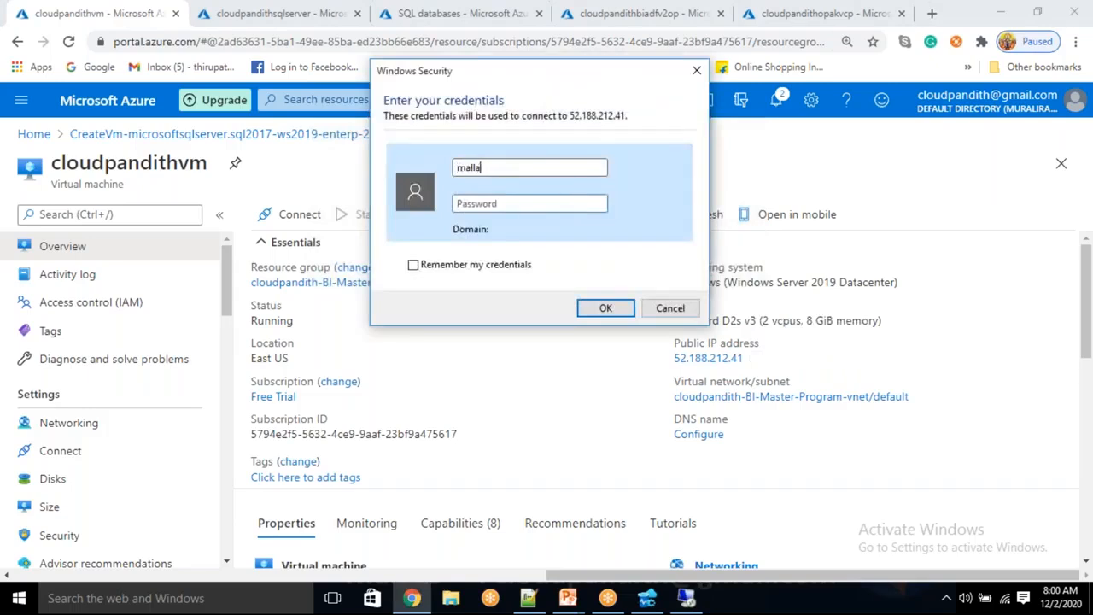
type("**********")
key("Return")
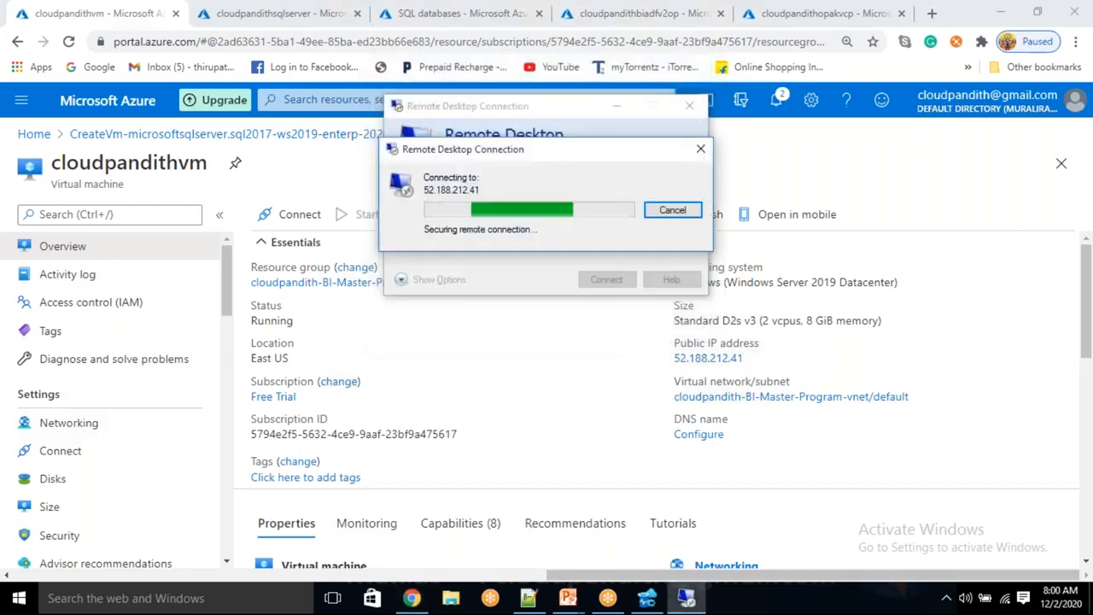
Step: Accept the certificate, decline network discovery, dismiss Windows Admin Center, and launch Internet Explorer
left_click(597, 335)
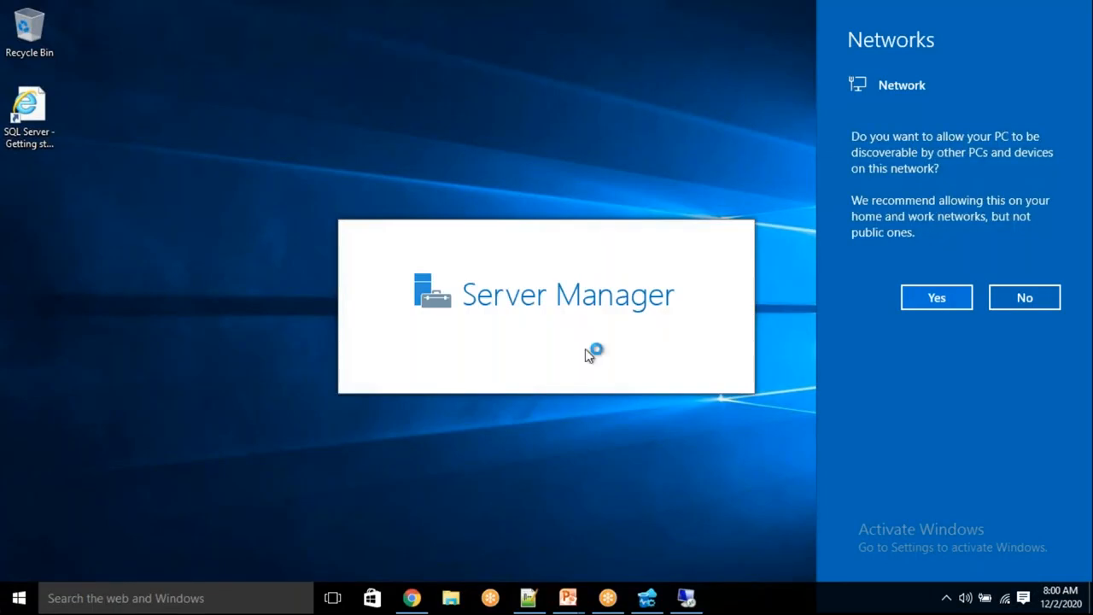
left_click(1025, 299)
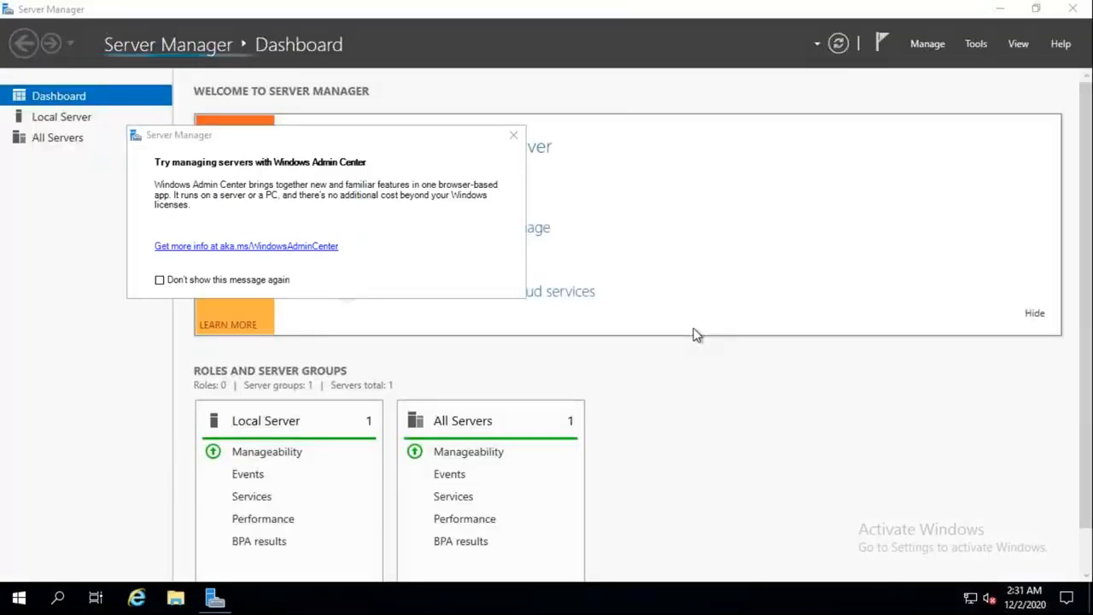
left_click(514, 137)
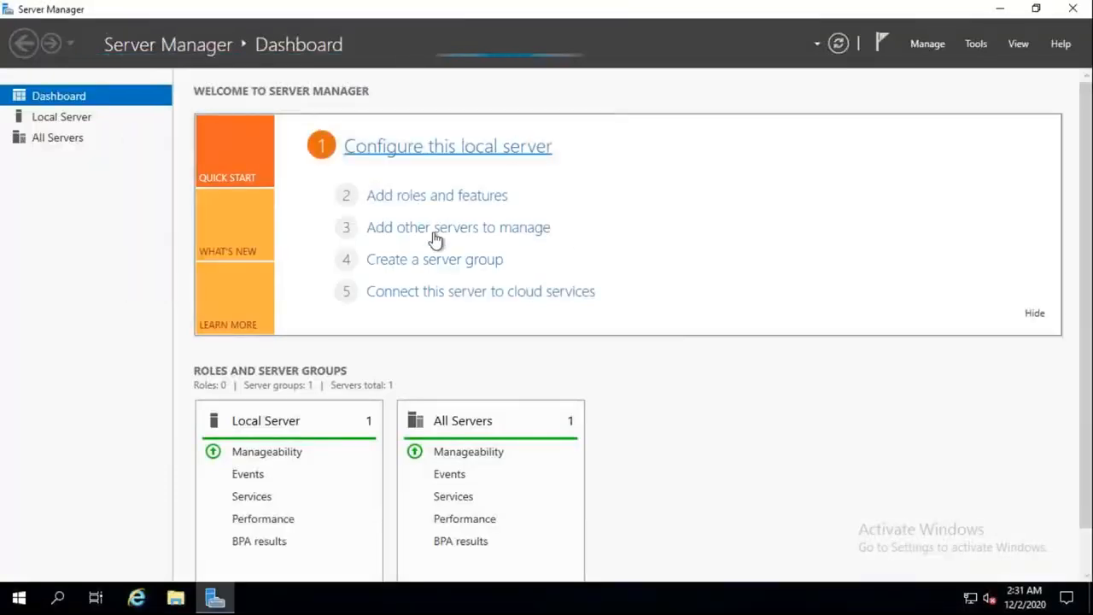
left_click(137, 598)
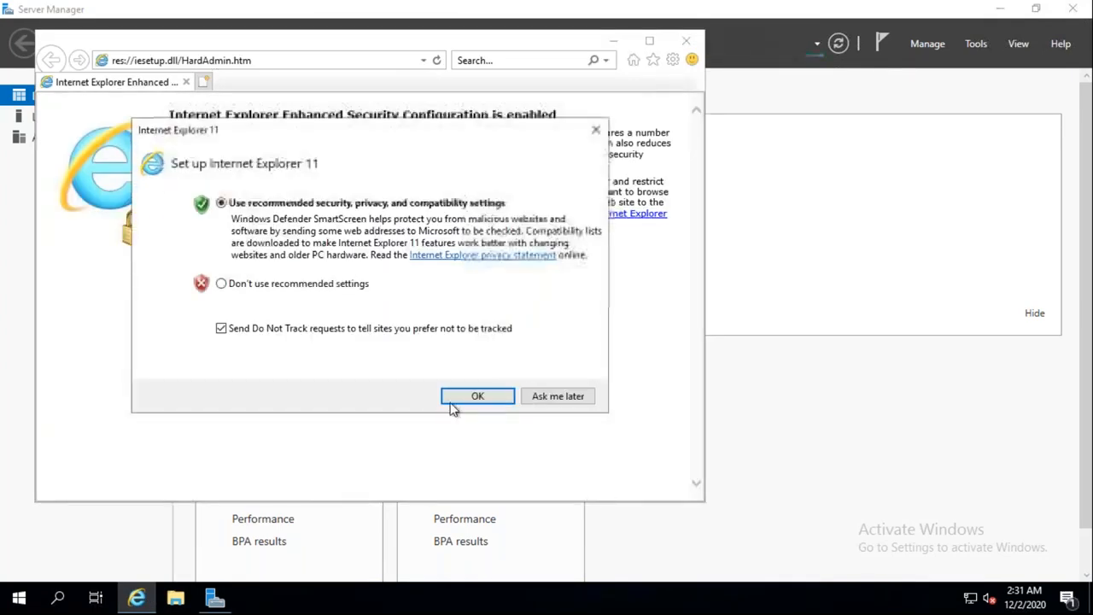
Step: Skip the IE setup and search the address bar for 'DOWNLOAD INTEGRATION RTUNTIM'
left_click(535, 401)
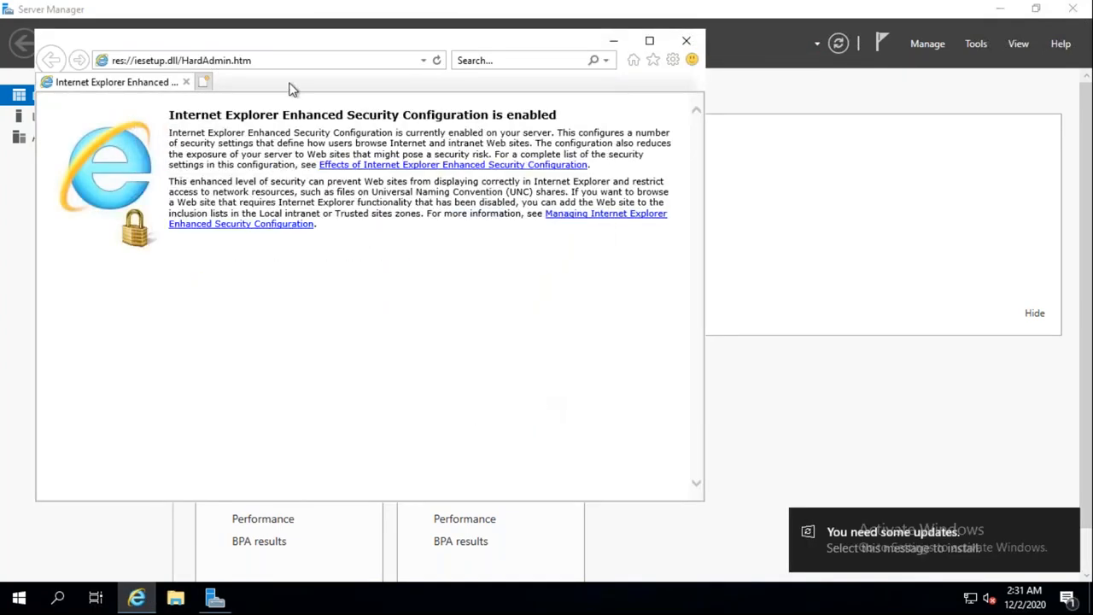
left_click(270, 62)
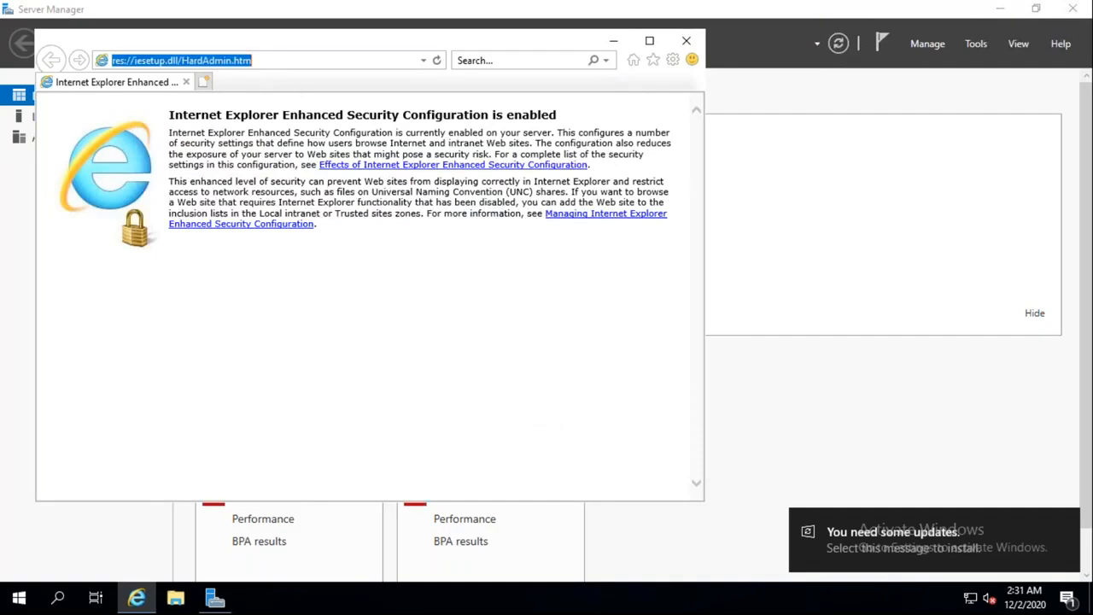
key("BackSpace")
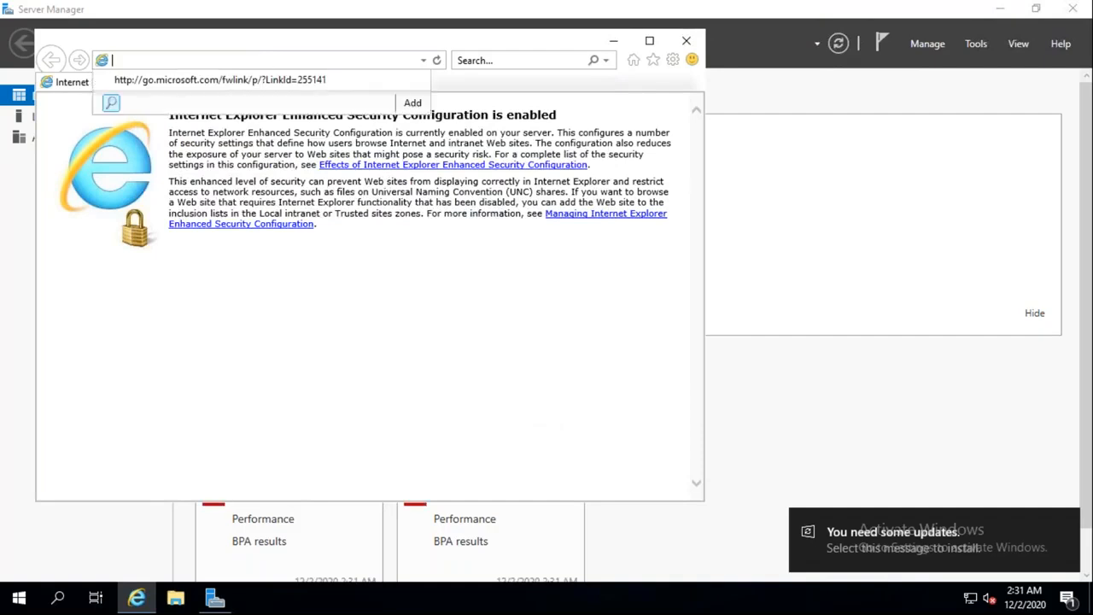
type("DOWNLOAD")
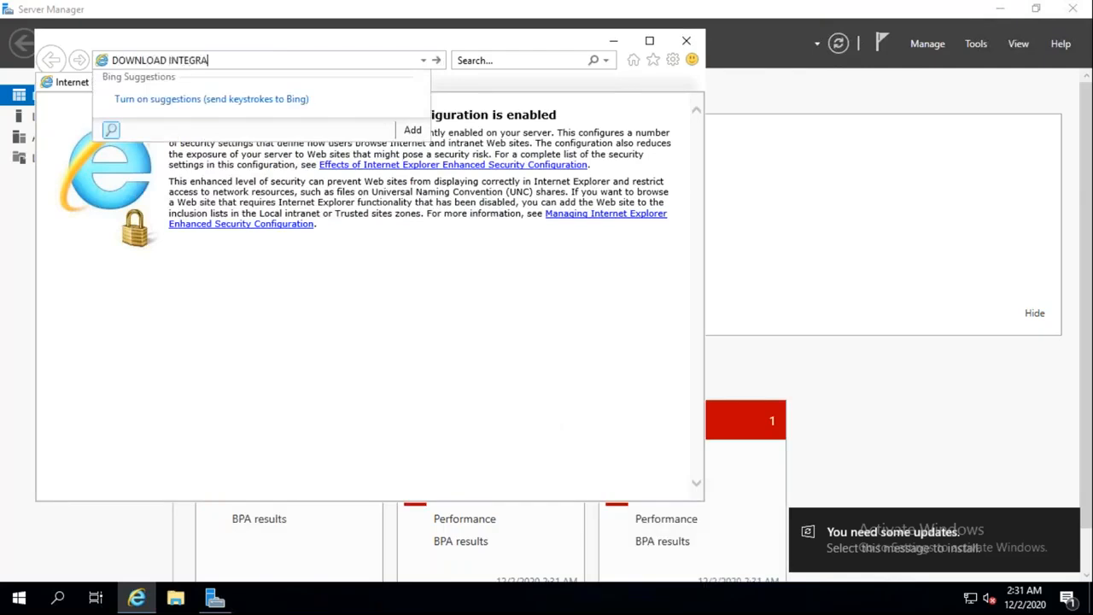
type("INTEGRATION RTUNTIM")
key("Return")
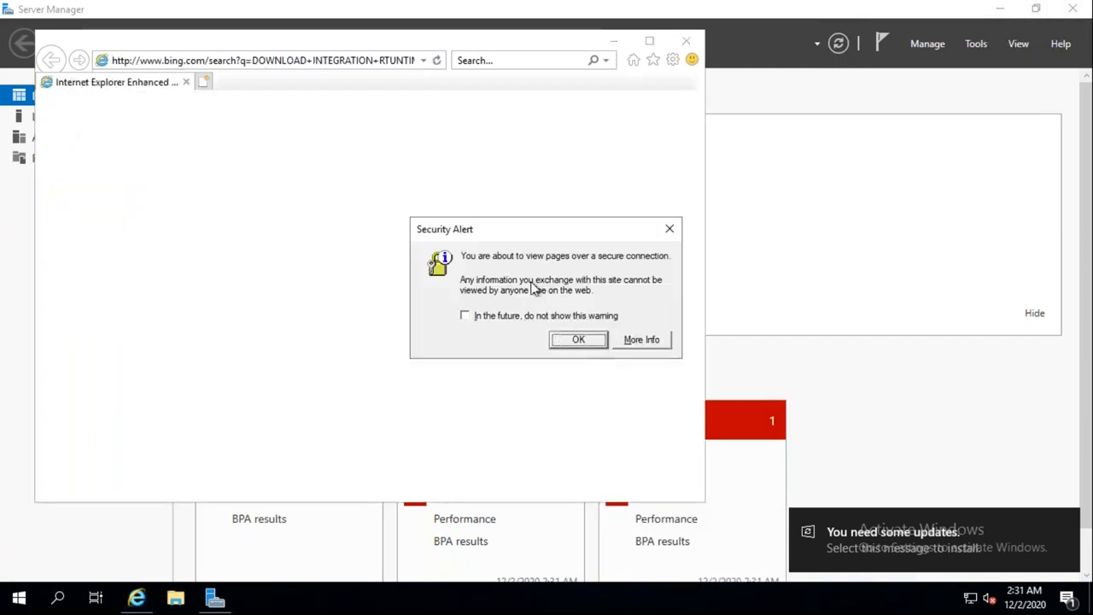
Step: Add bing.com to Trusted sites, dismiss the blocked-content warnings, and go back to Server Manager
left_click(578, 341)
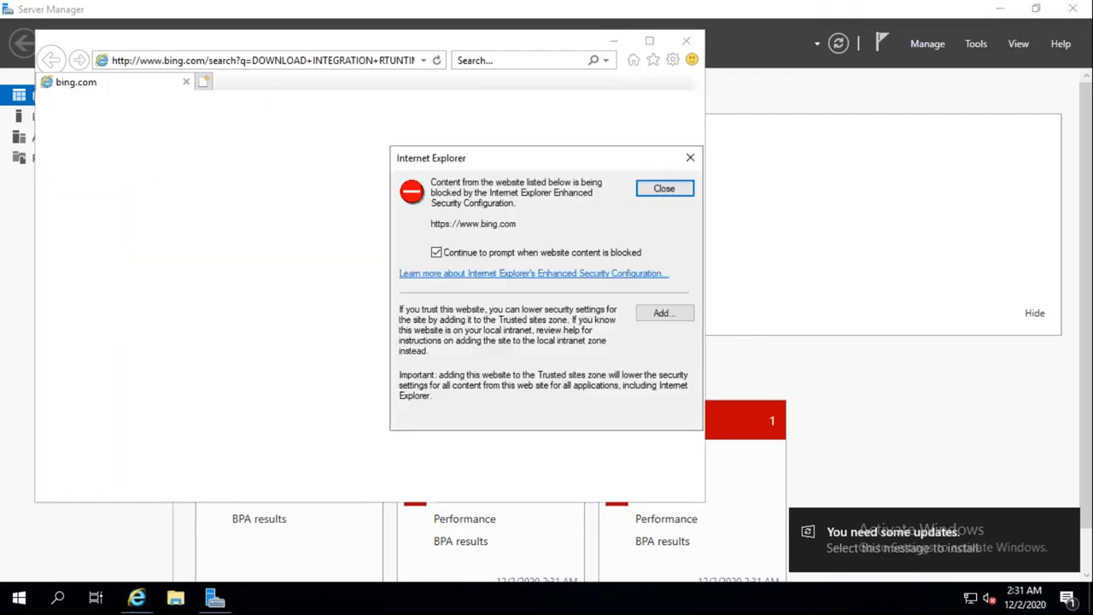
left_click(656, 316)
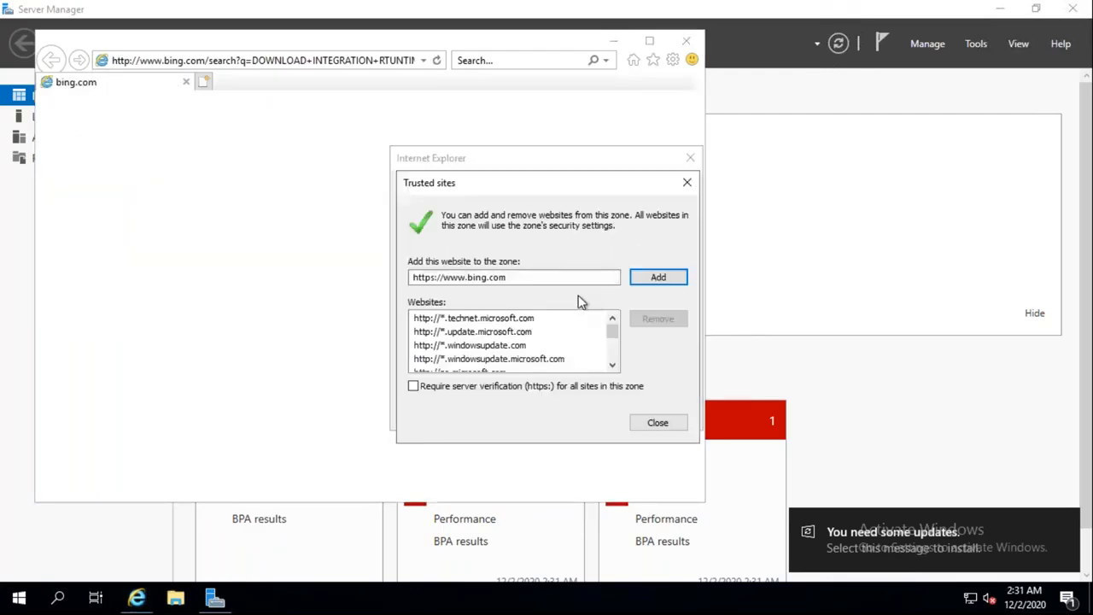
key("Return")
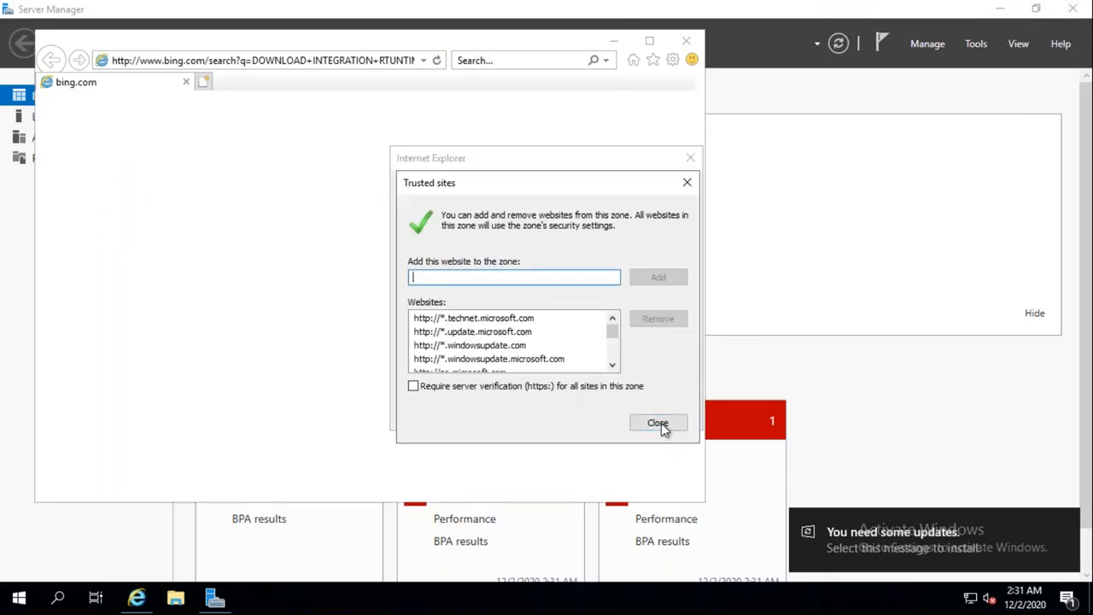
left_click(657, 422)
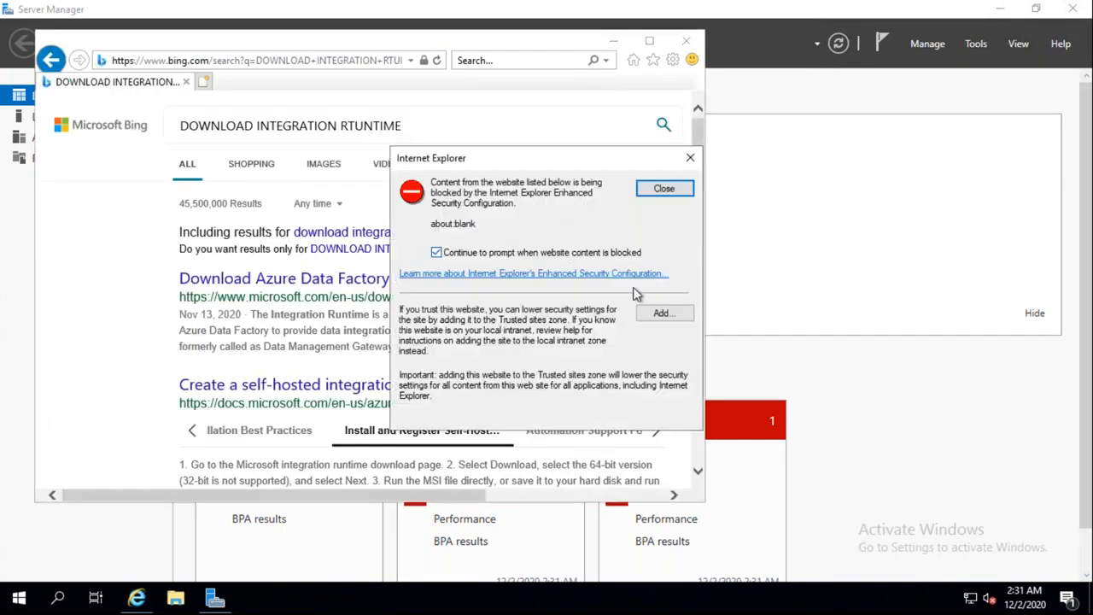
left_click(671, 195)
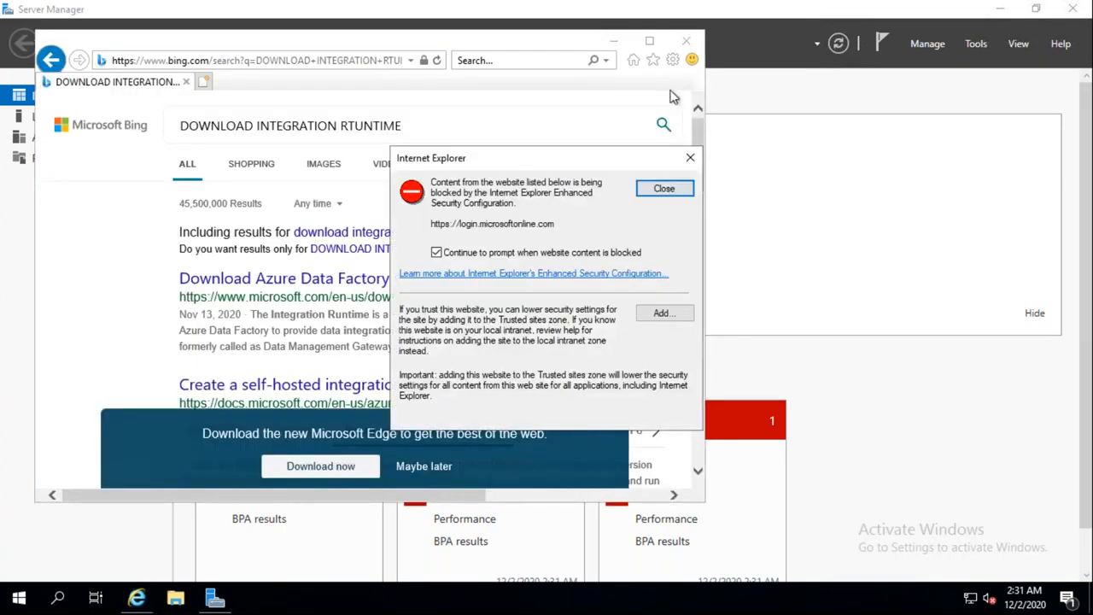
left_click(663, 188)
left_click(660, 195)
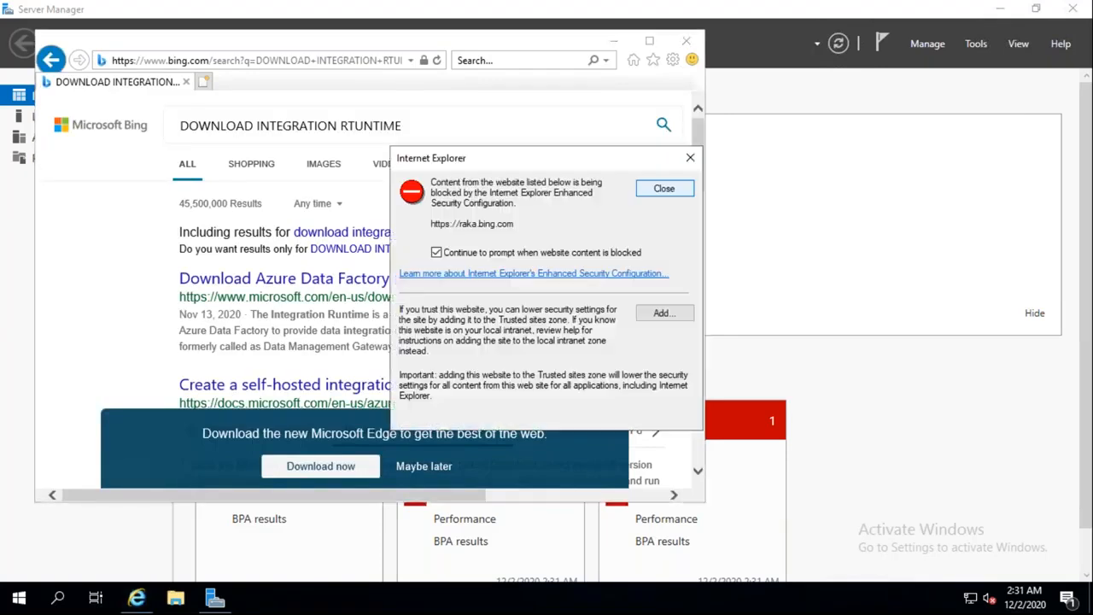
left_click(214, 599)
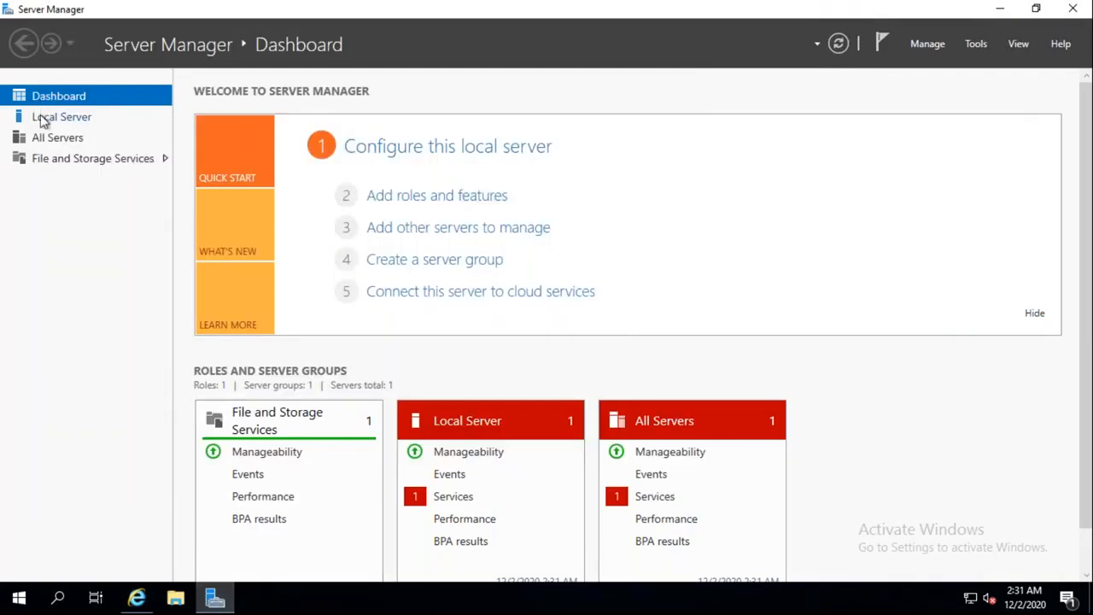
Step: Turn IE Enhanced Security Configuration off for Administrators on Local Server, then close Server Manager
left_click(43, 121)
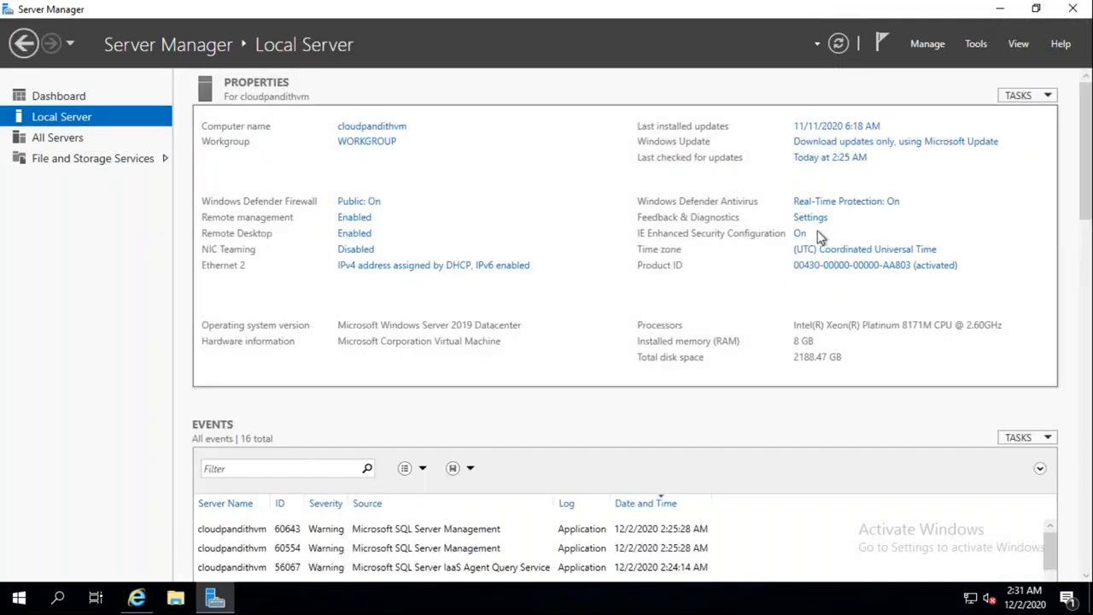
left_click(800, 235)
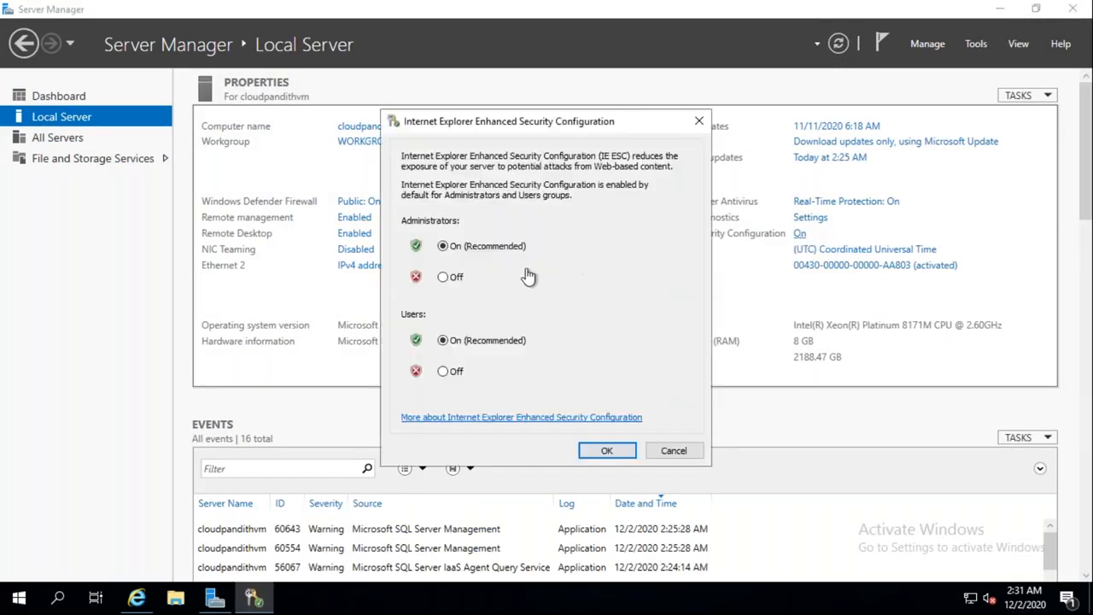
left_click(605, 451)
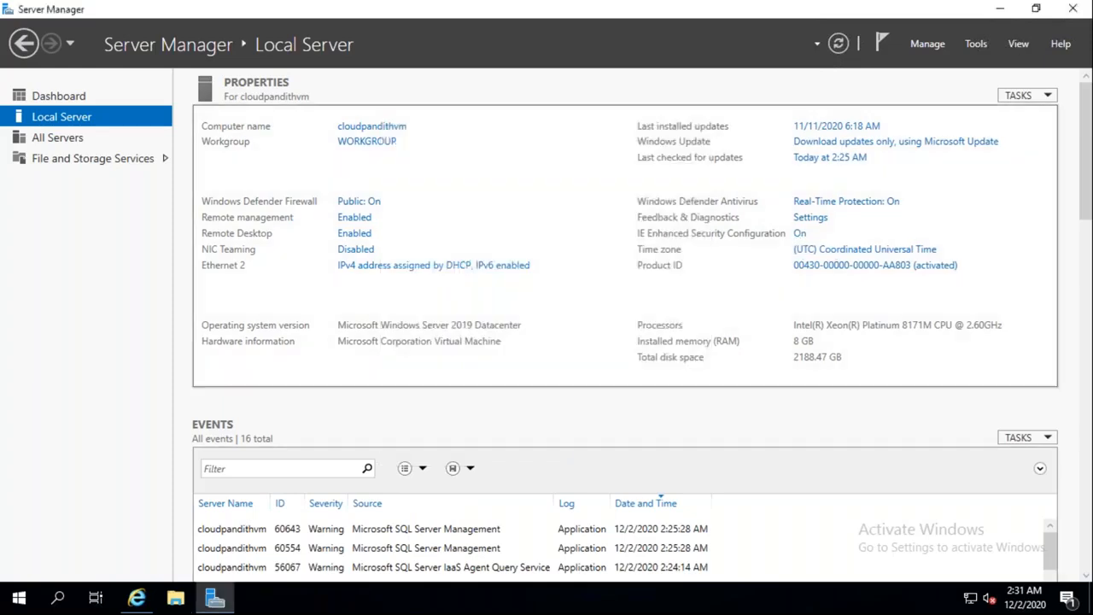
left_click(1073, 10)
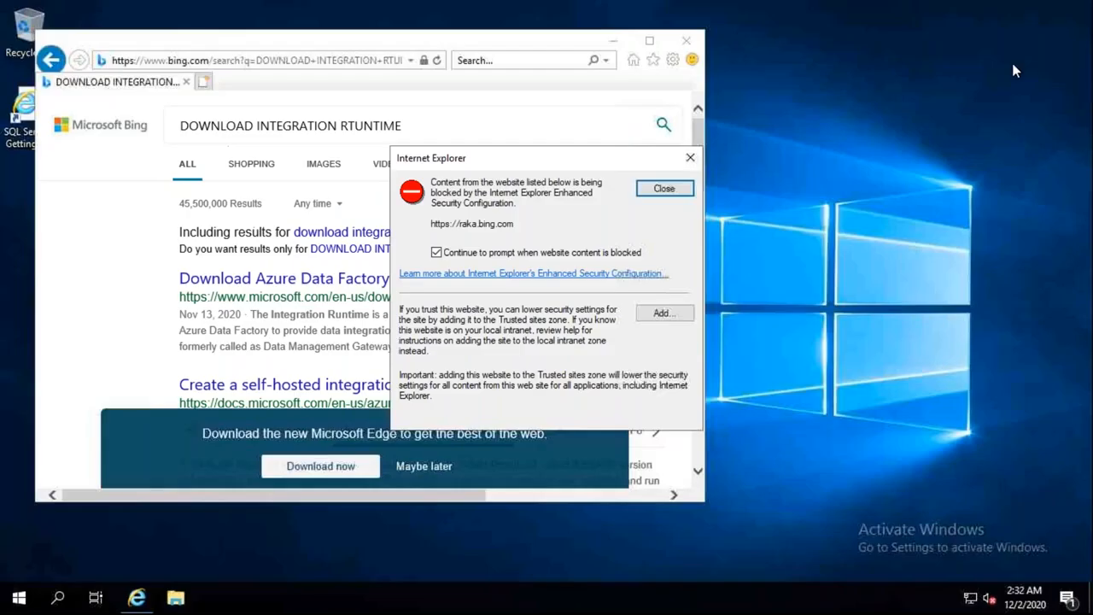
Step: Maximize Internet Explorer and open the Azure Data Factory Integration Runtime download page from Bing
left_click(658, 188)
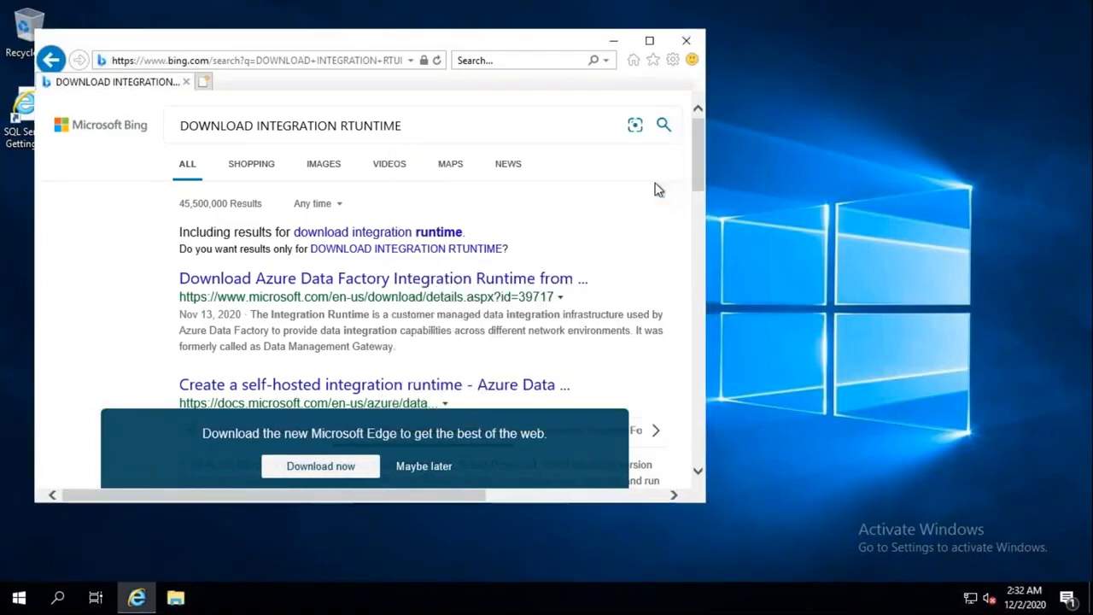
left_click(674, 186)
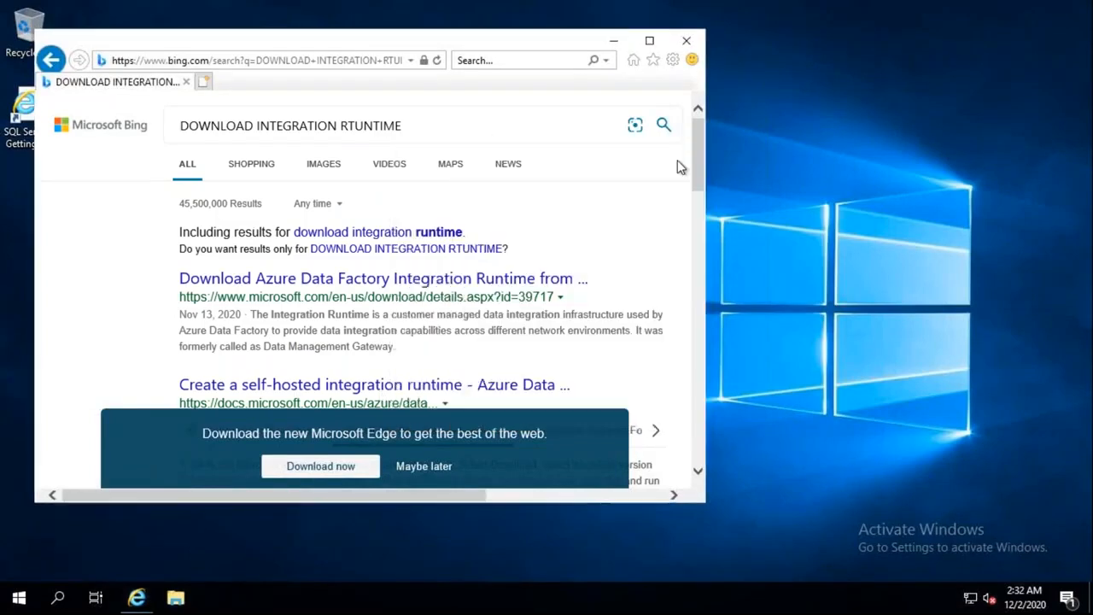
left_click(649, 40)
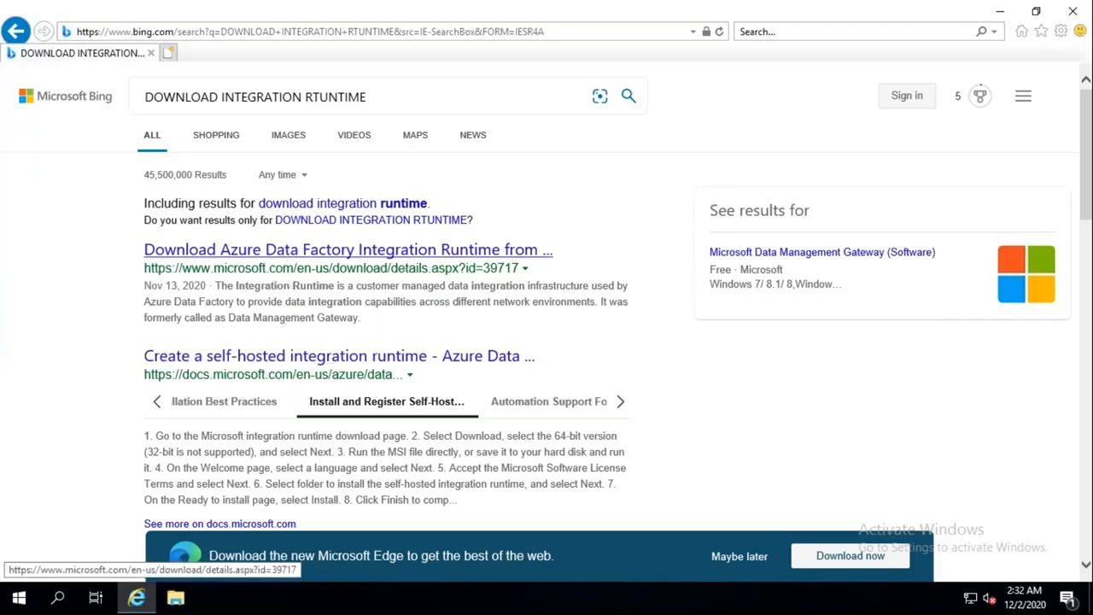
left_click(282, 253)
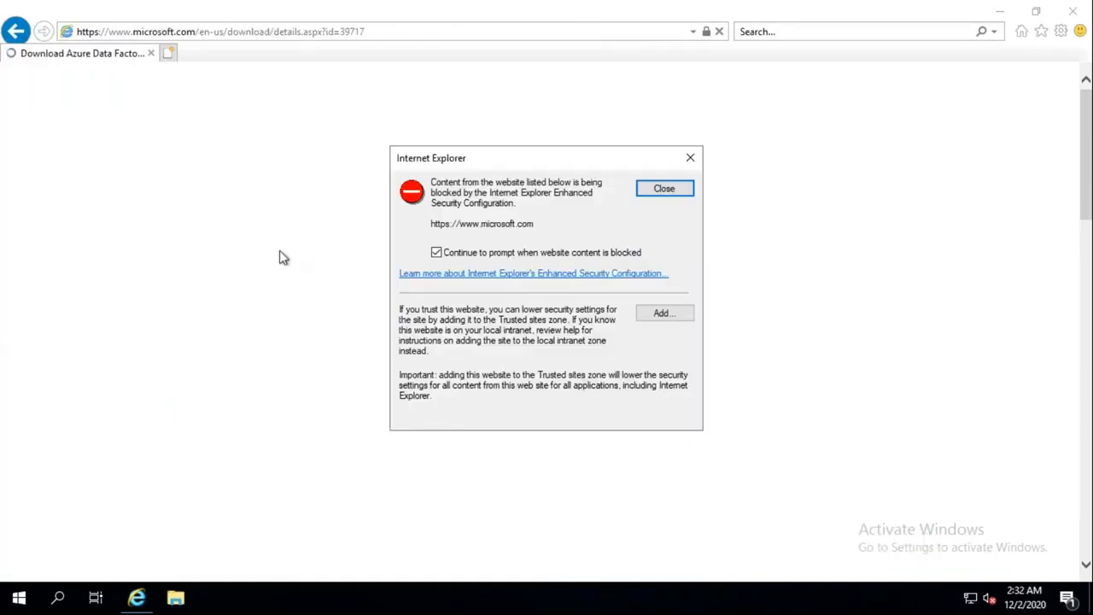
left_click(665, 189)
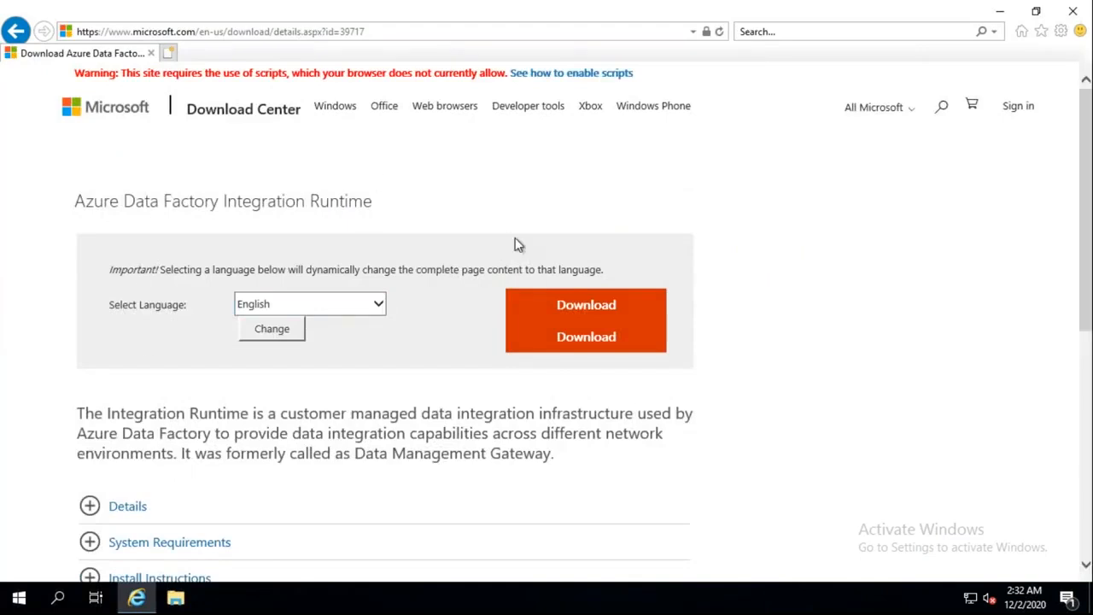
Step: Start downloading IntegrationRuntime_5.0.7632.4.msi and add microsoft.com to Trusted sites
left_click(600, 313)
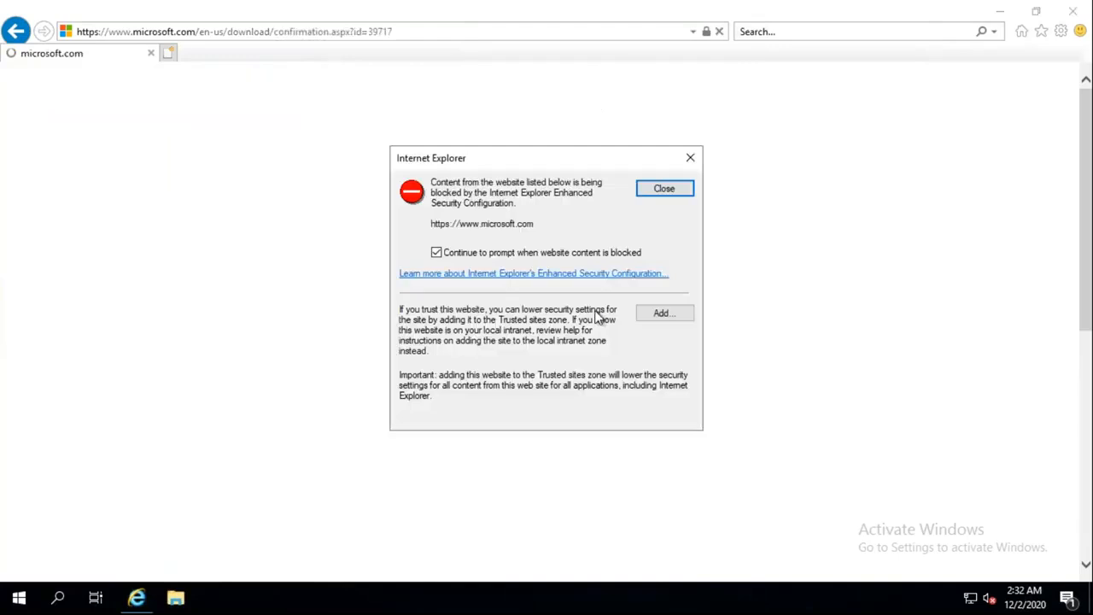
left_click(675, 312)
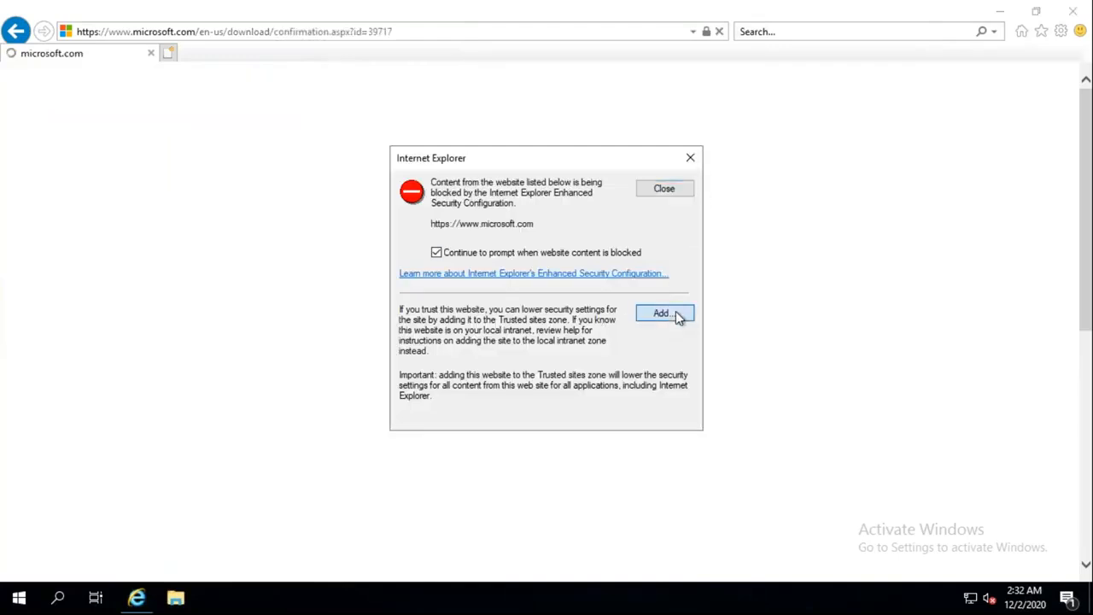
left_click(659, 278)
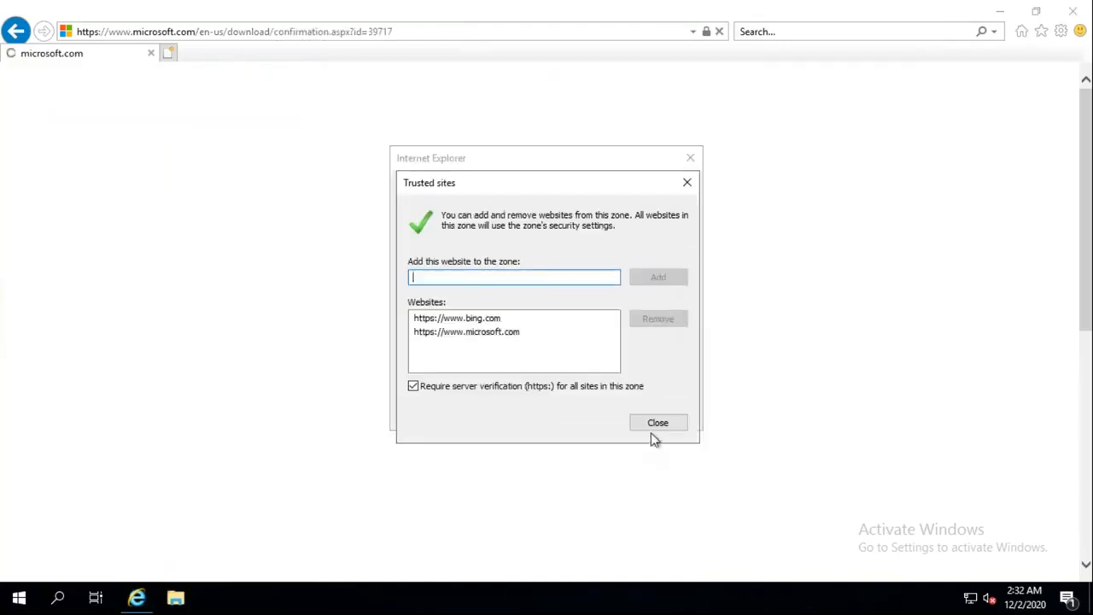
left_click(654, 424)
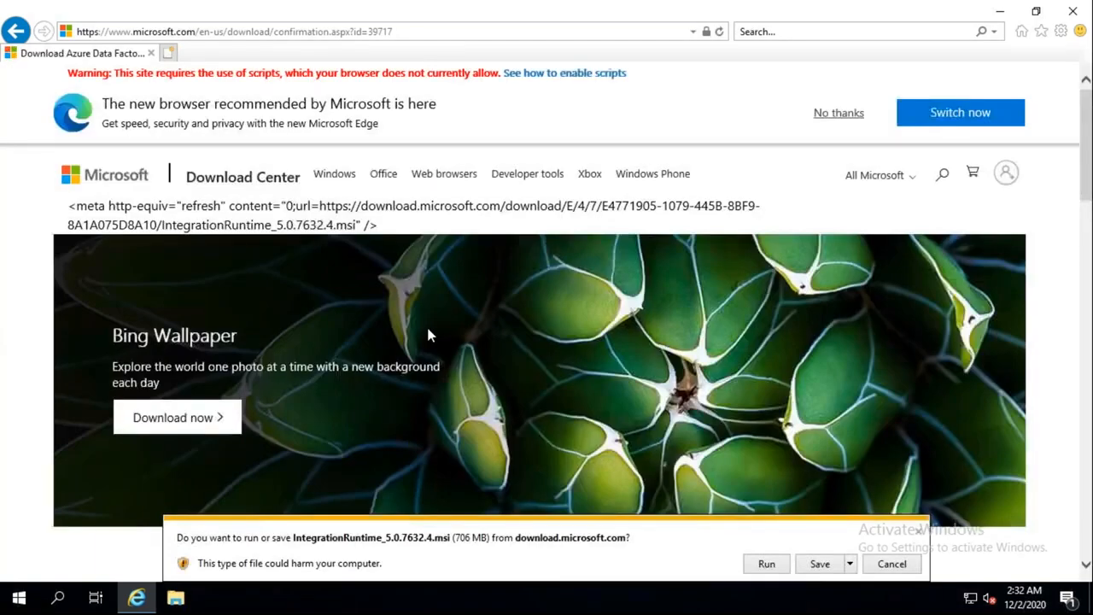
Step: Compare the installer versions, then choose Run for IntegrationRuntime_5.0.7632.4.msi and let the download finish
scroll(427, 336, "down", 3)
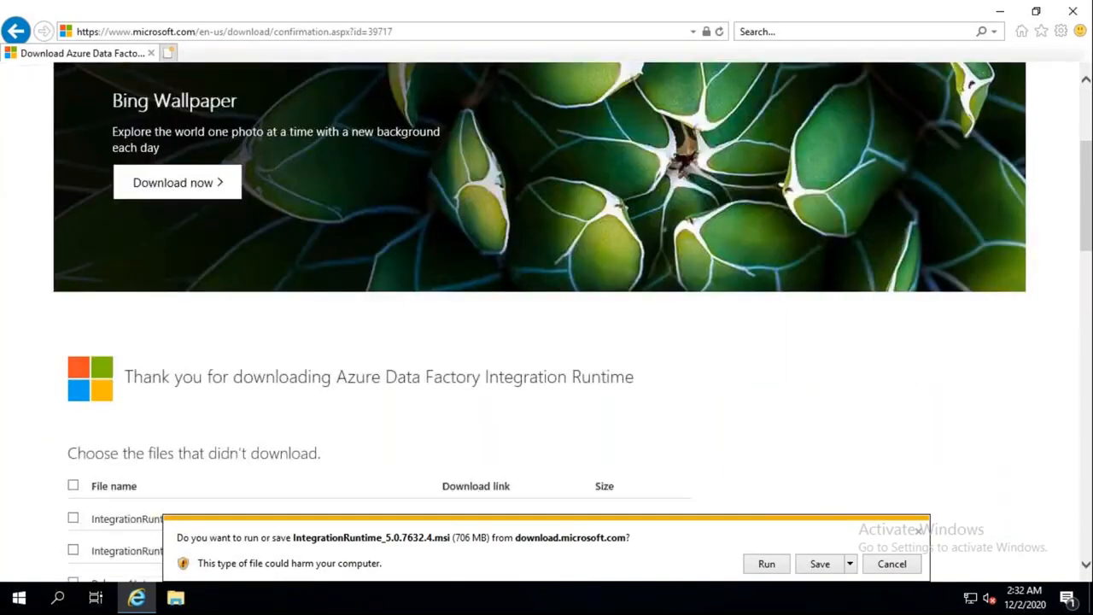
scroll(429, 344, "down", 2)
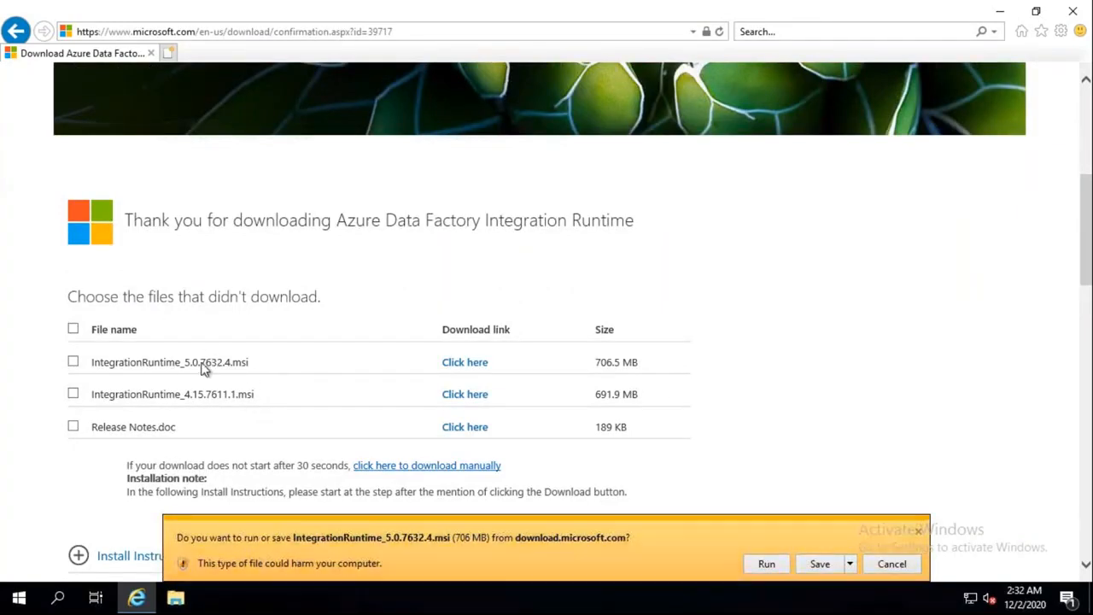
left_click_drag(199, 362, 229, 394)
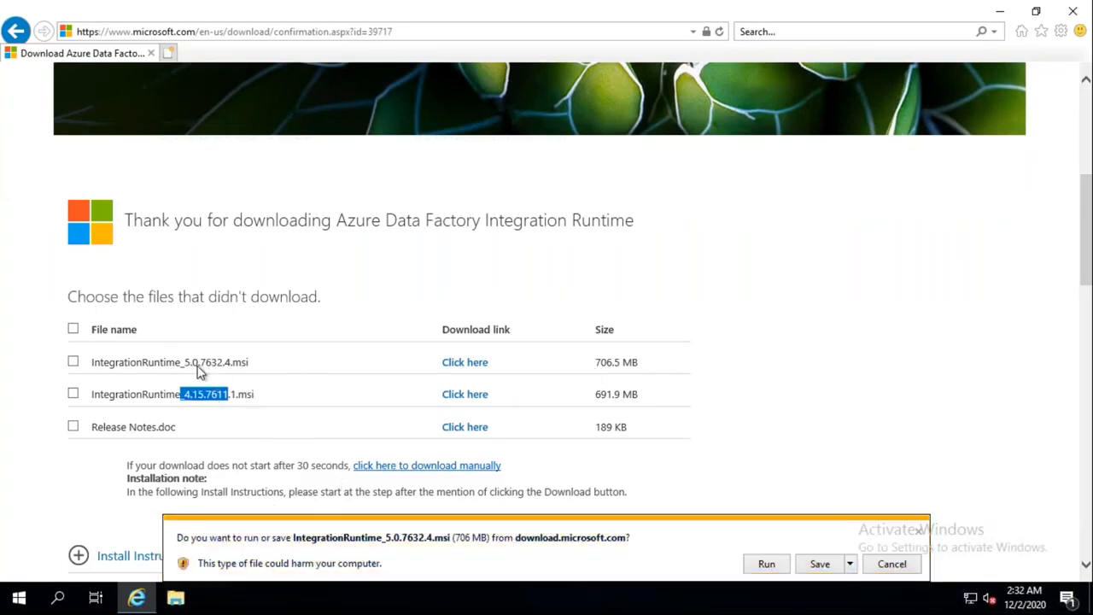
left_click_drag(192, 362, 222, 362)
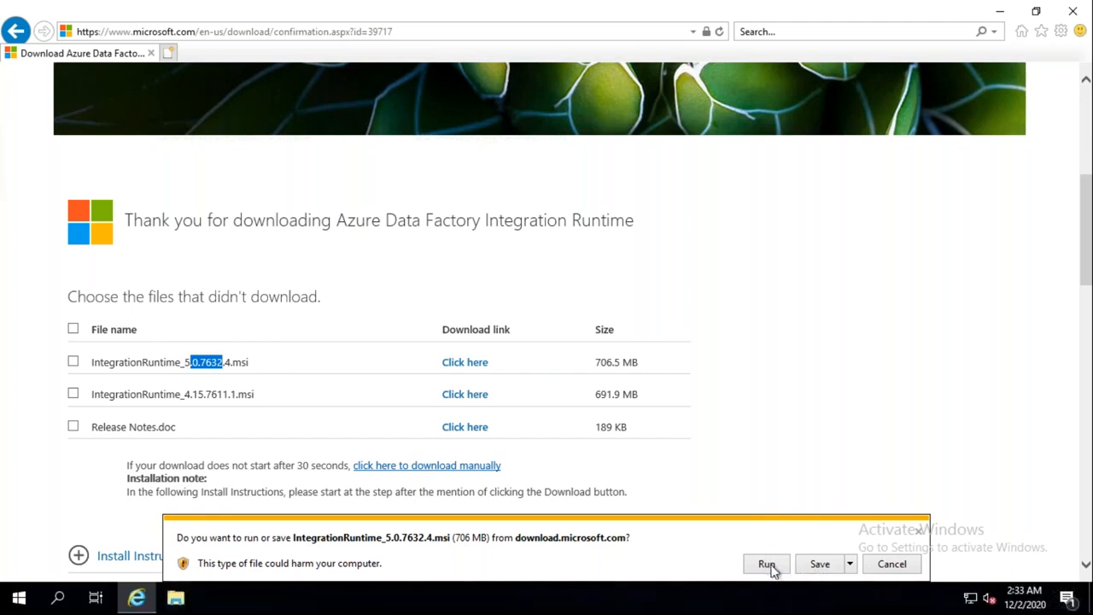
left_click(767, 565)
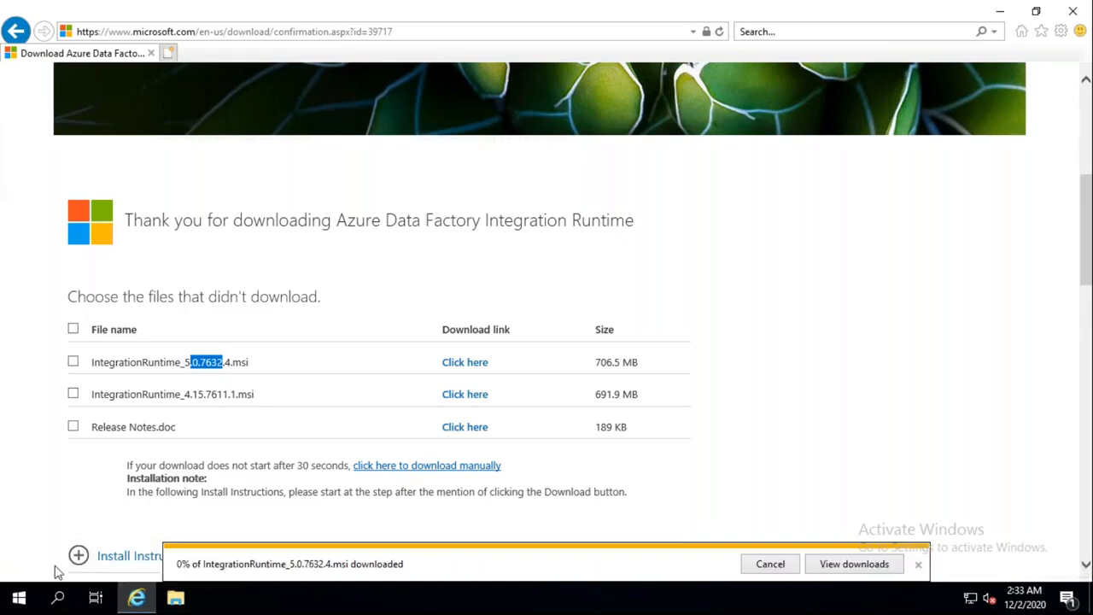
key("super")
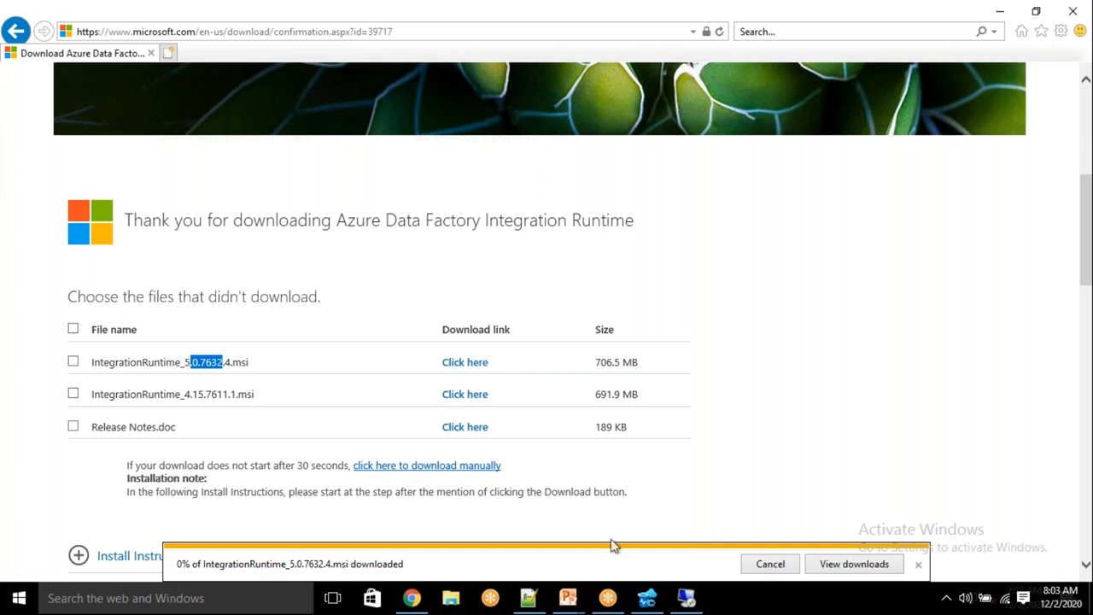
left_click(863, 469)
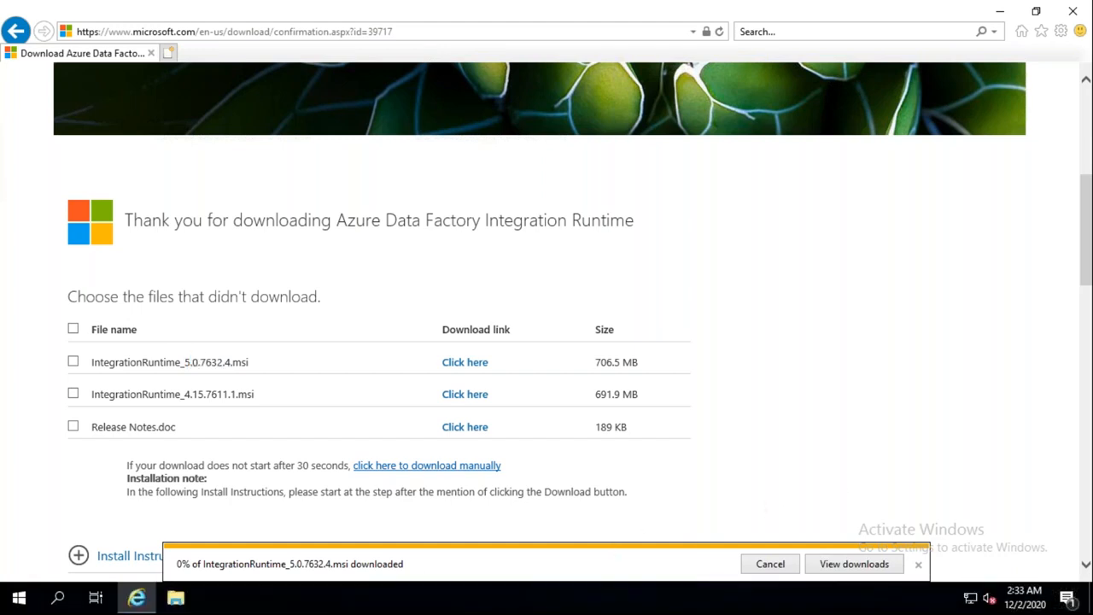
left_click(1069, 325)
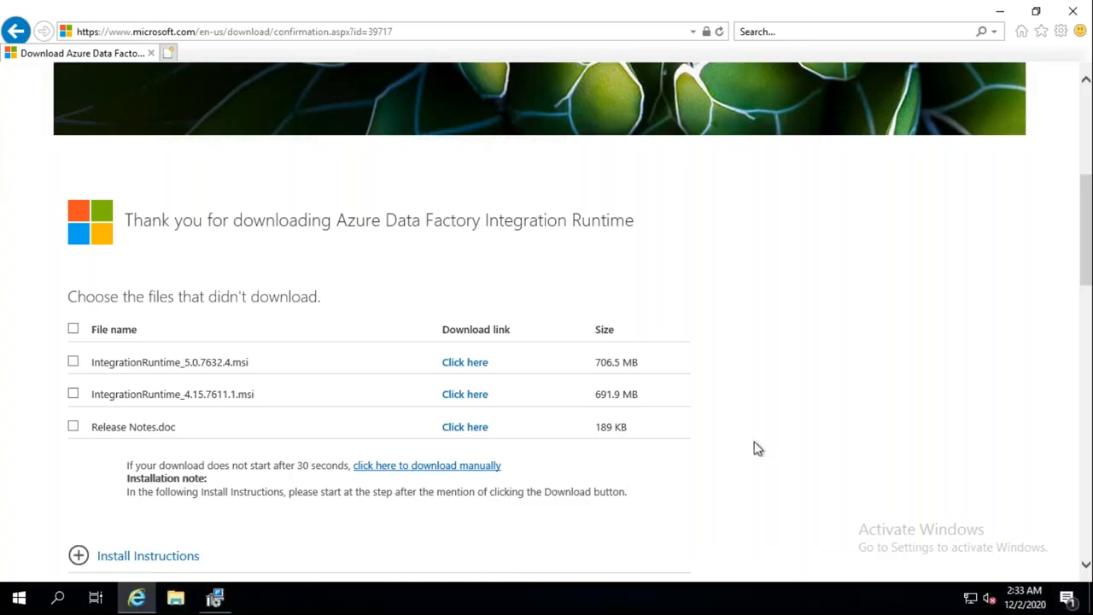
Step: Install the integration runtime with the license accepted and the default installation folder
left_click(215, 598)
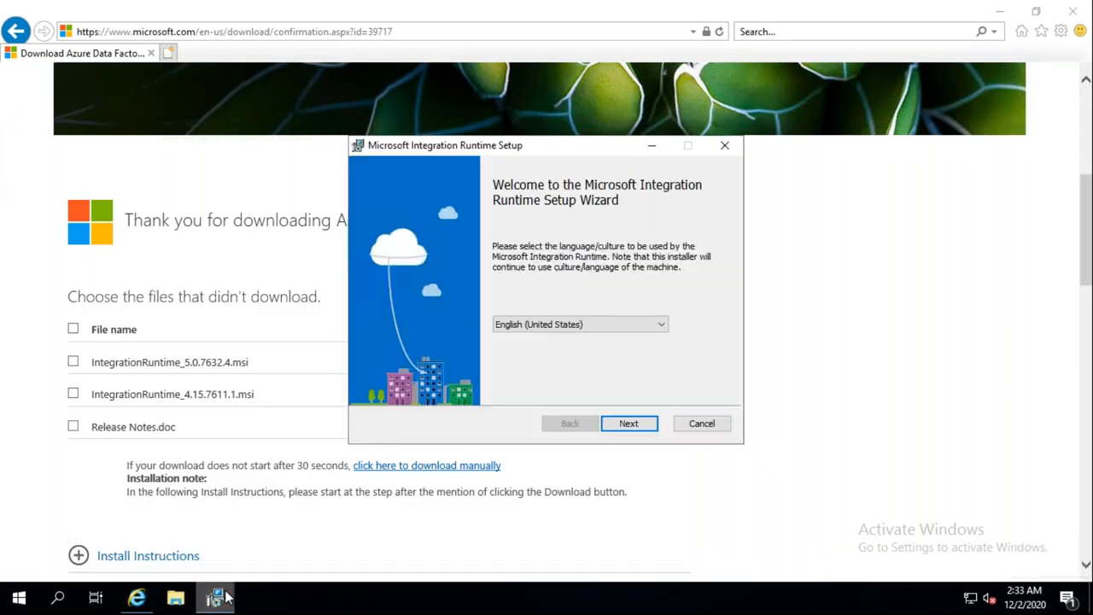
left_click(629, 424)
left_click(405, 390)
left_click(629, 427)
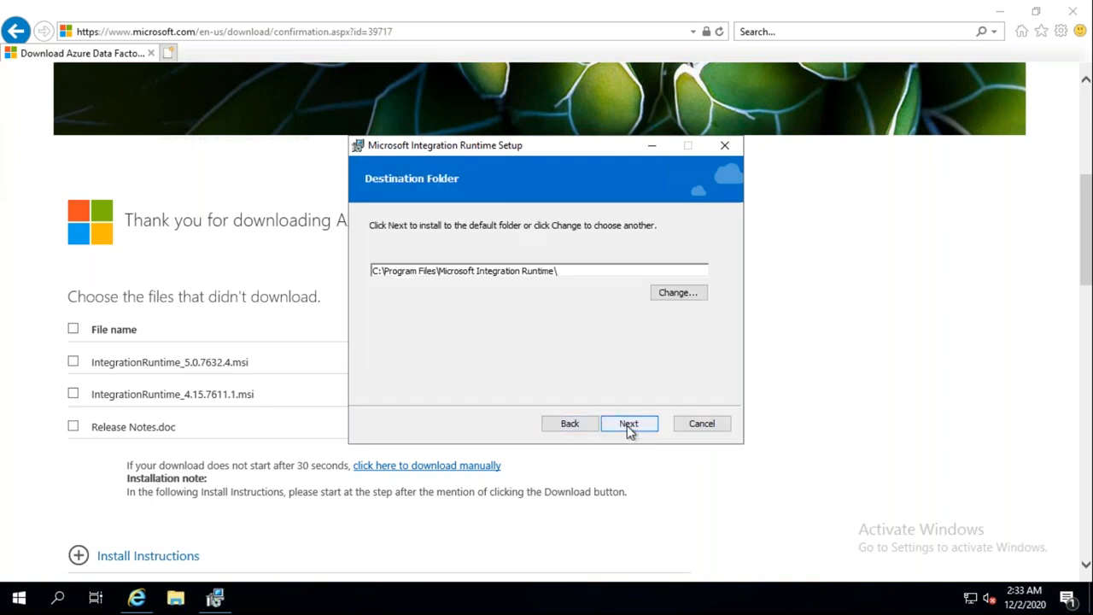
left_click(627, 425)
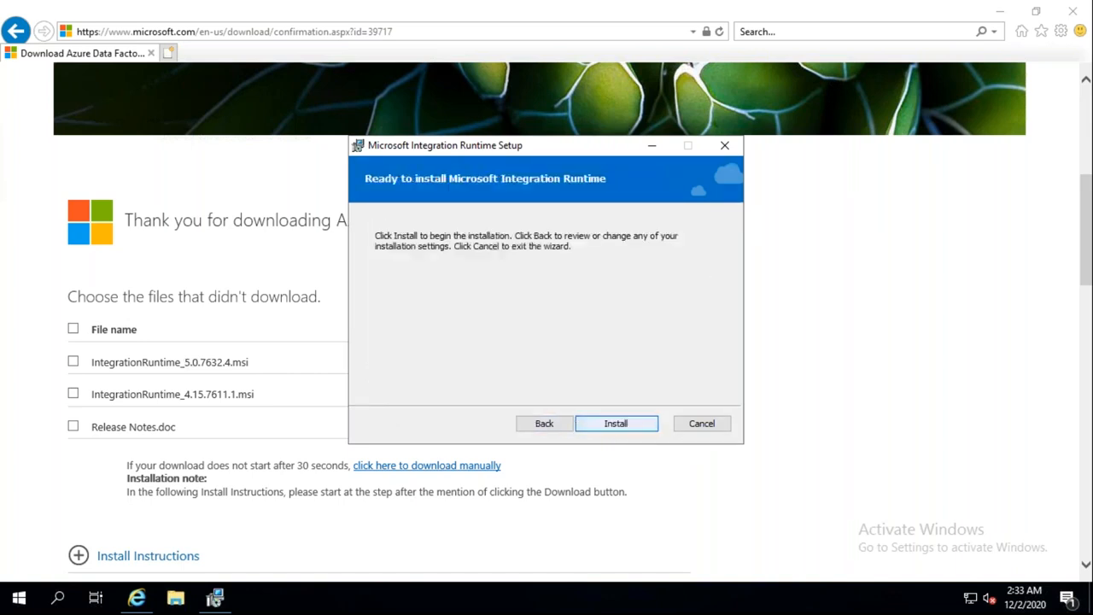
left_click(627, 424)
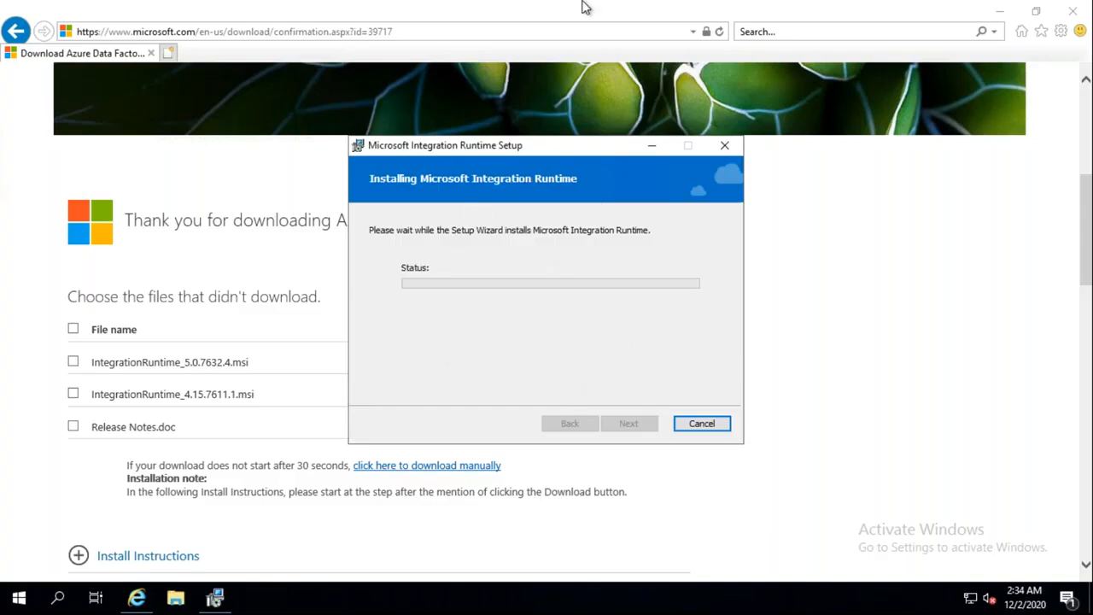
Step: Minimize the remote session and return to the cloudpandithbiadfv2op data factory page
mouse_move(566, 3)
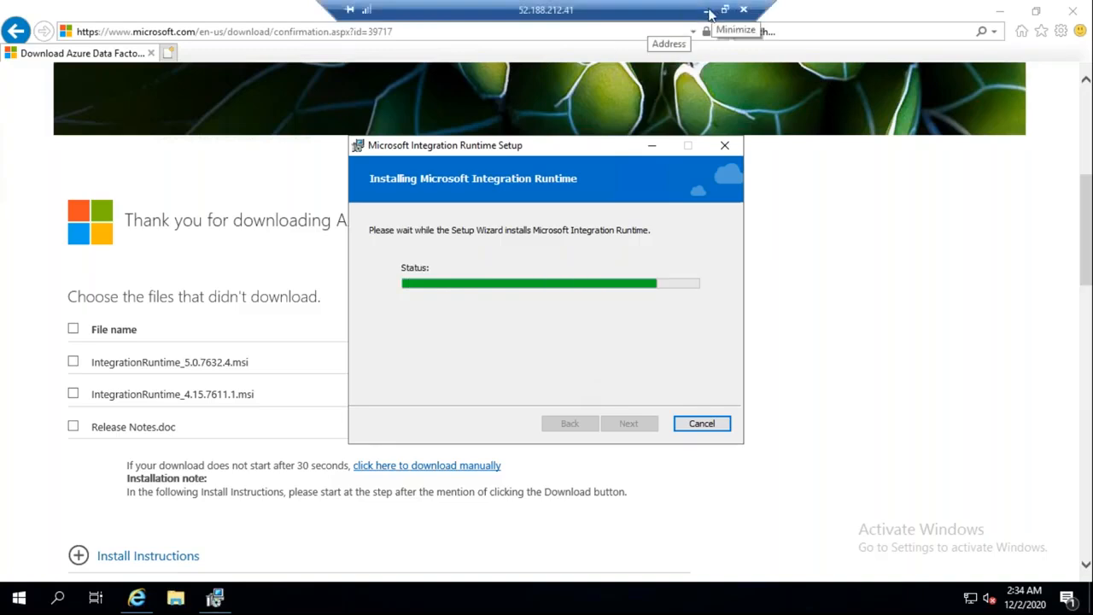
left_click(709, 11)
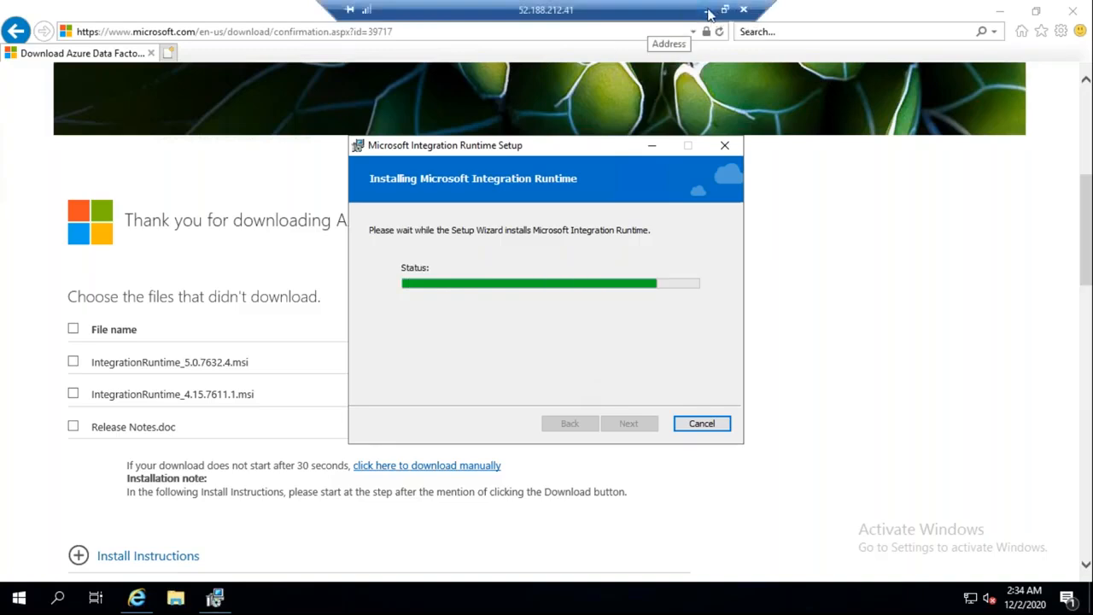
left_click(630, 9)
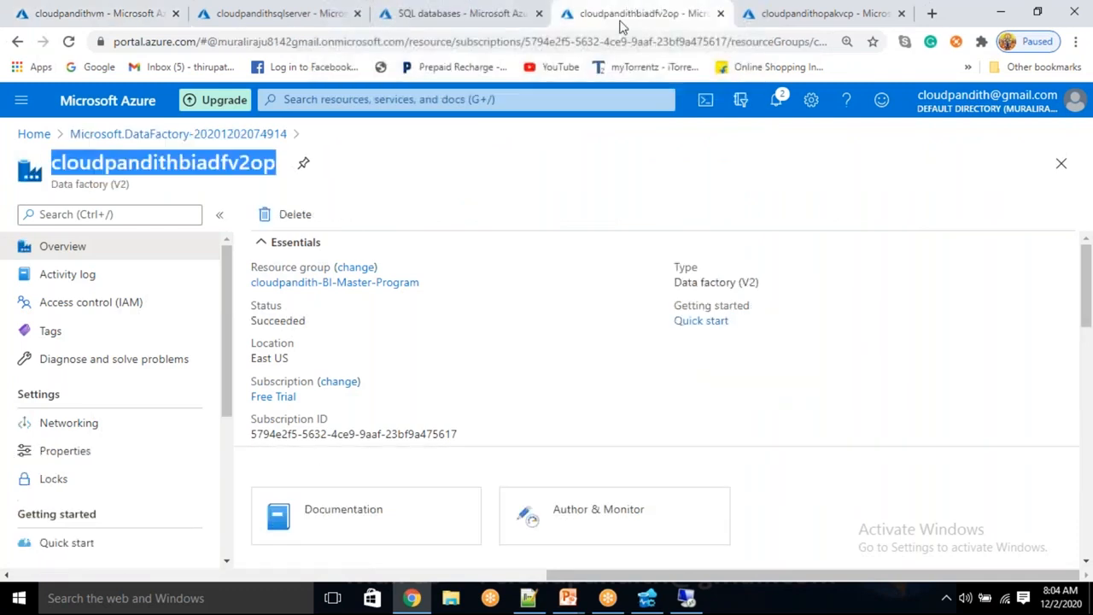
Step: Launch Data Factory studio via Author & Monitor, show Manage > Integration runtimes, and start a new runtime
left_click(583, 523)
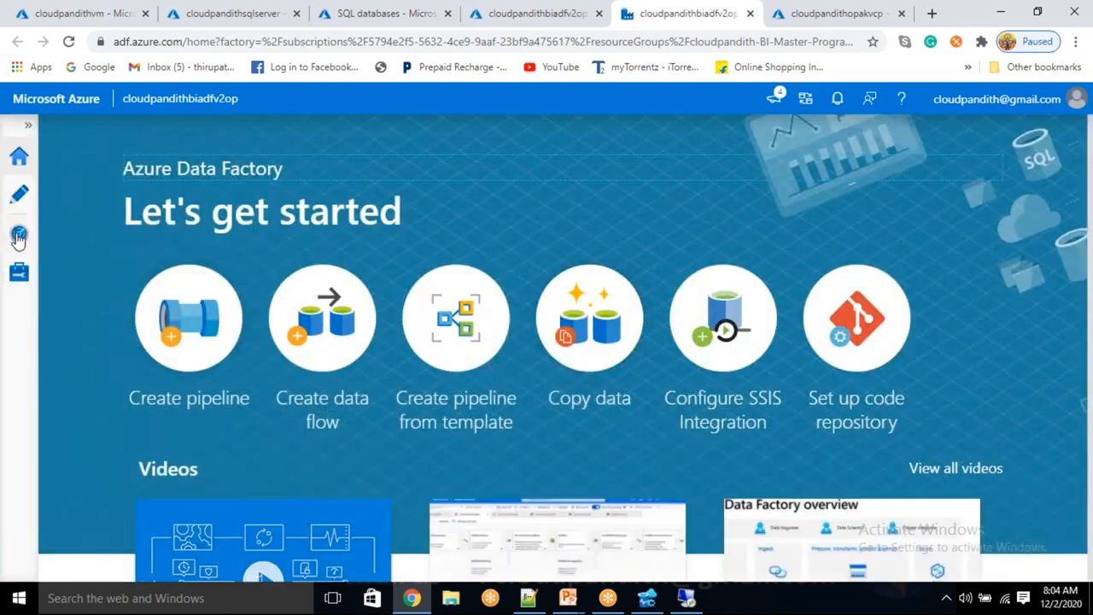
left_click(8, 279)
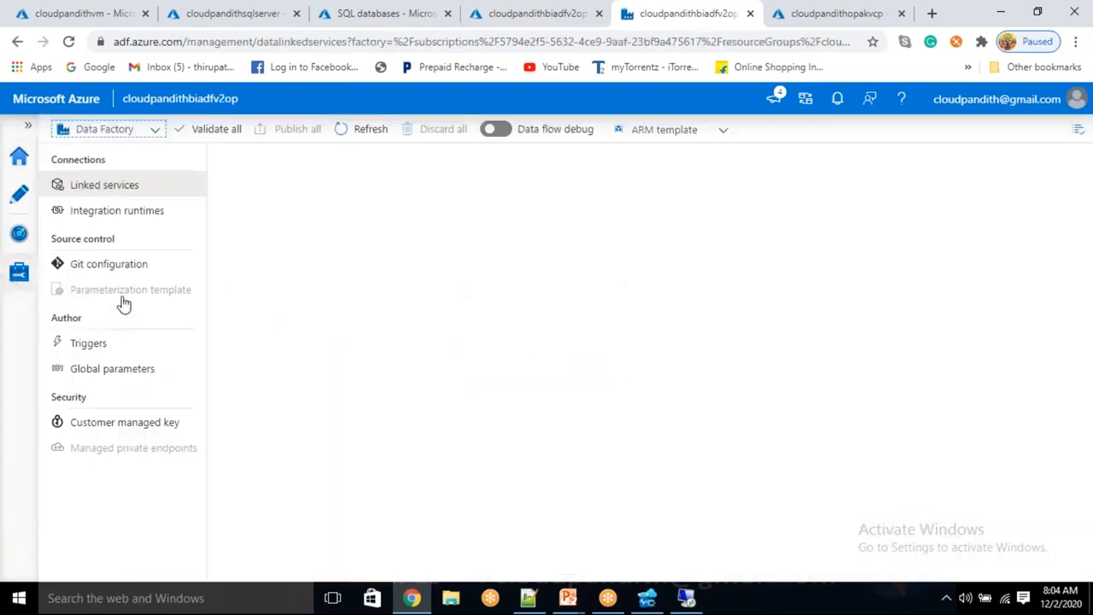
left_click(115, 212)
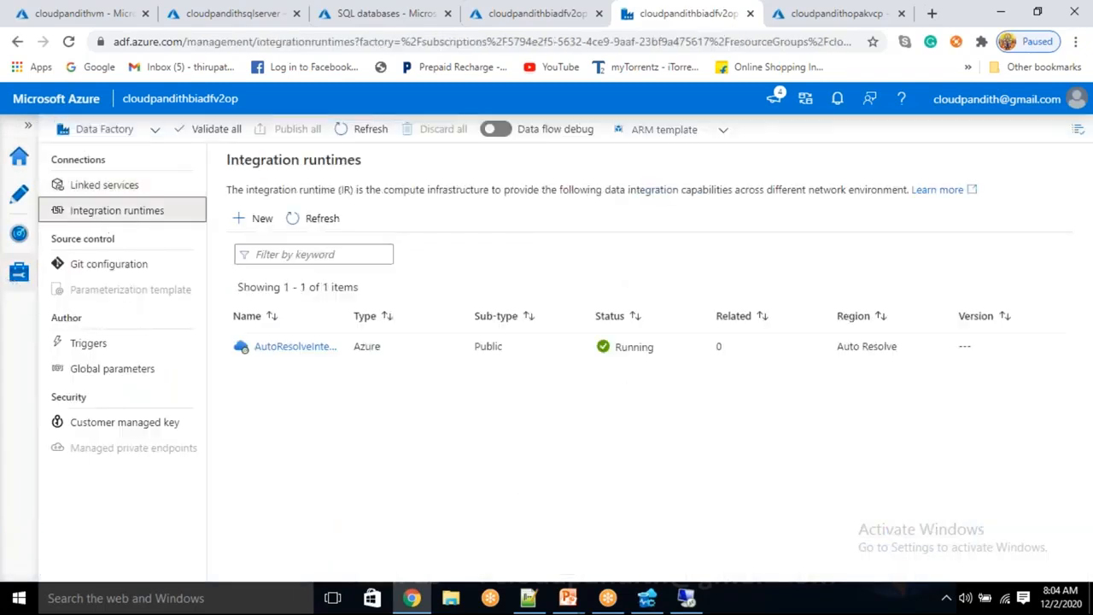
left_click(251, 223)
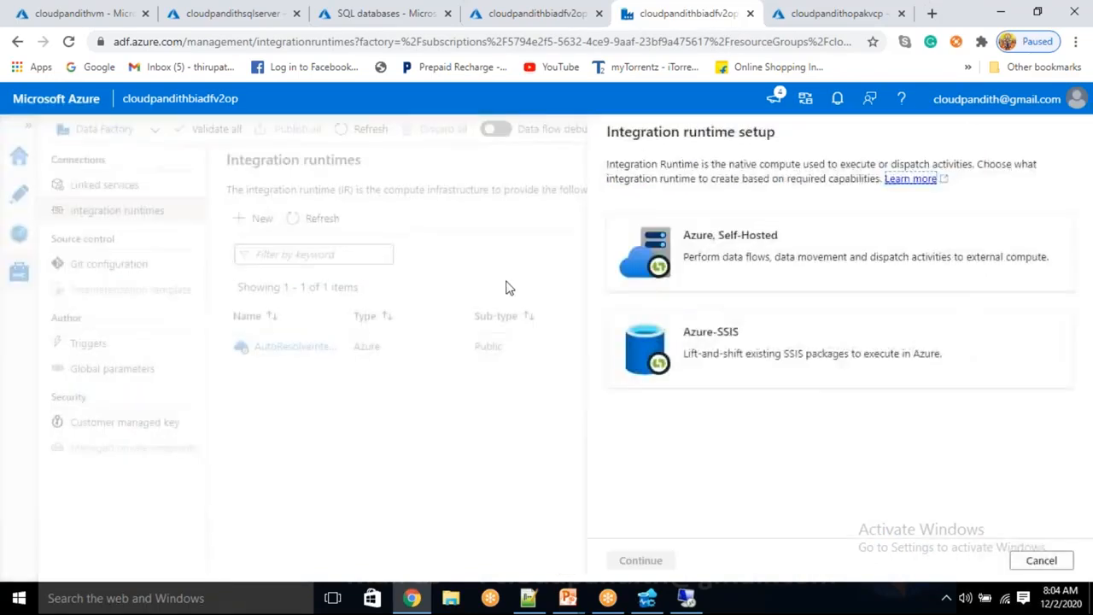
Step: Choose the Azure, Self-Hosted runtime type with a Self-Hosted network environment
left_click_drag(718, 235, 754, 249)
left_click(754, 247)
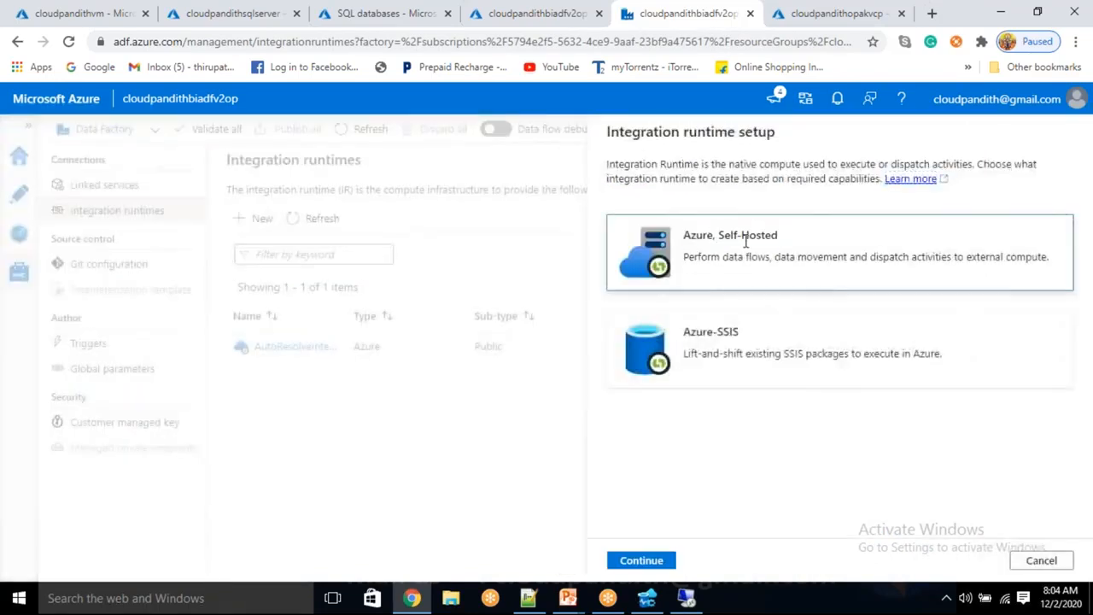
left_click(649, 562)
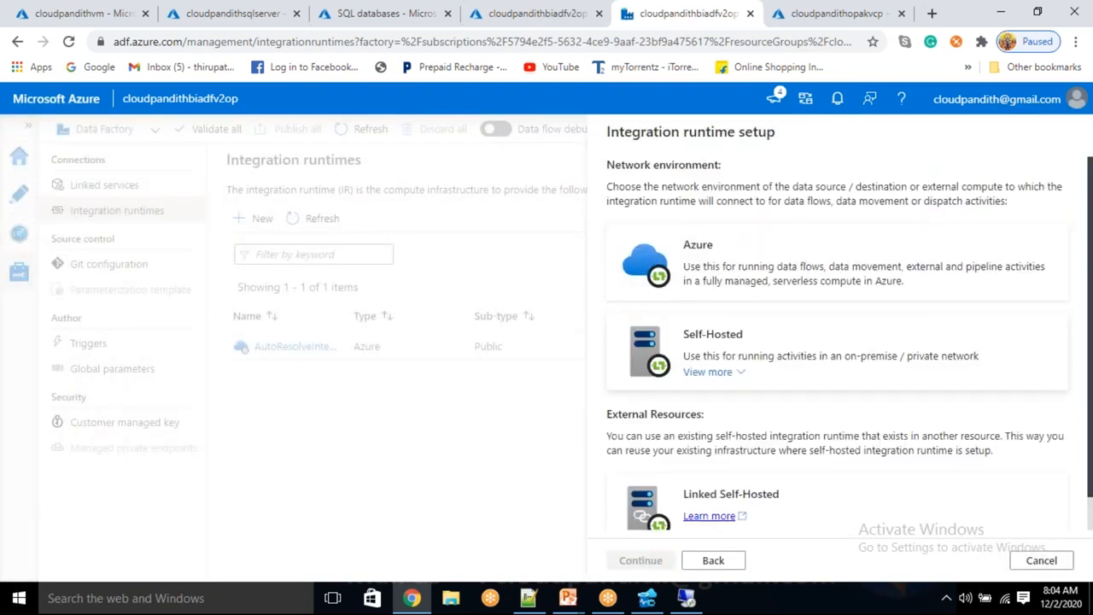
left_click(717, 353)
left_click(640, 561)
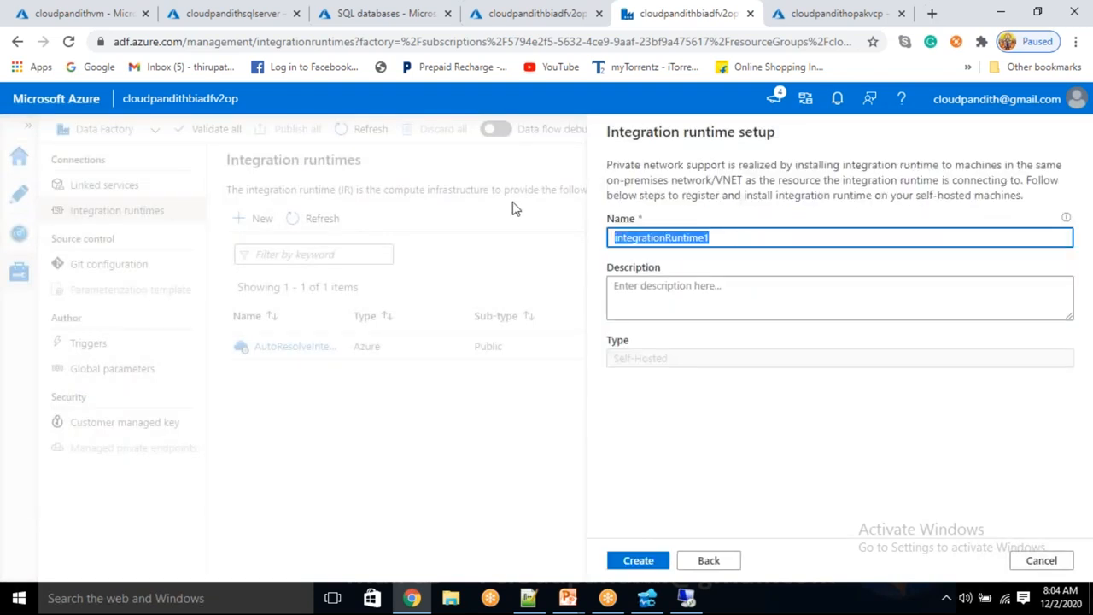
Step: Name the runtime cloudpandithselfhosted and create it
key("BackSpace")
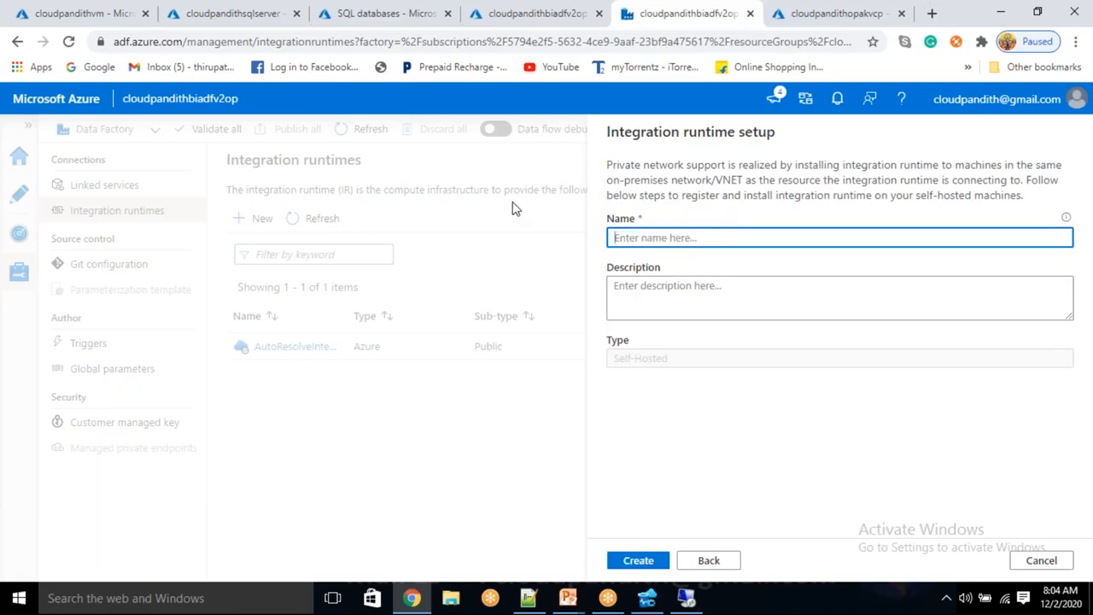
type("CLOUDPAND")
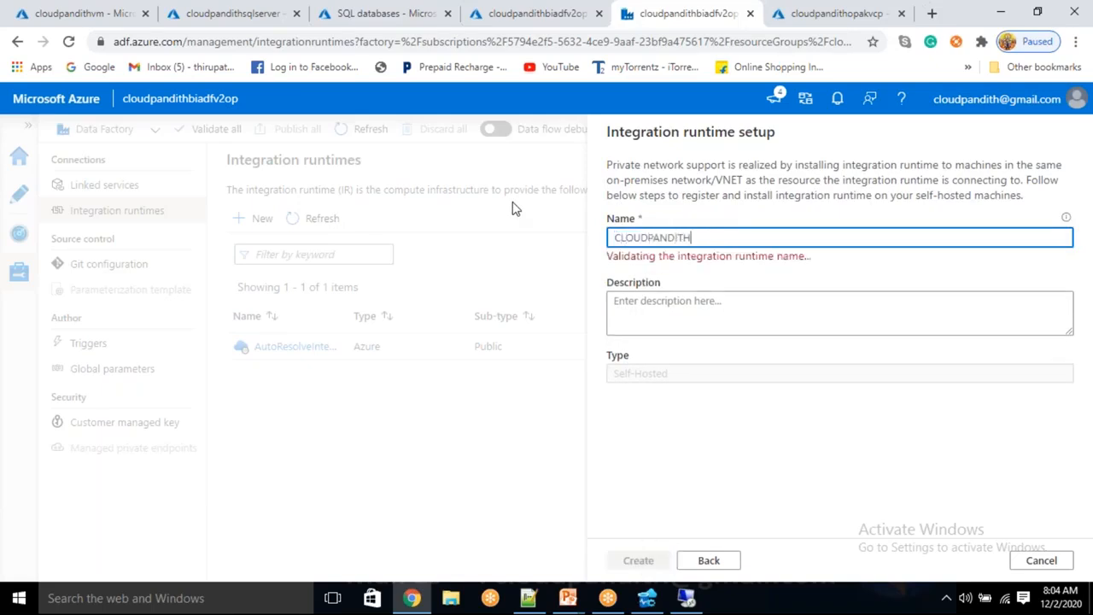
type("IT")
key("BackSpace")
key("BackSpace")
key("BackSpace")
key("BackSpace")
key("BackSpace")
key("BackSpace")
key("BackSpace")
key("BackSpace")
key("BackSpace")
key("BackSpace")
key("BackSpace")
type("cloudpandithselfhosted")
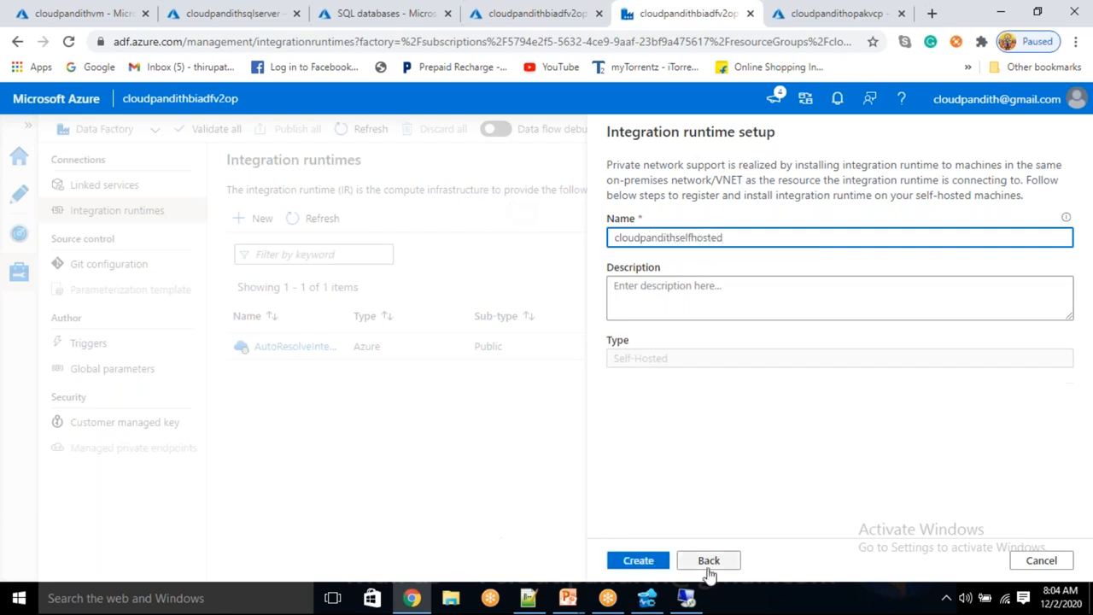
left_click(639, 562)
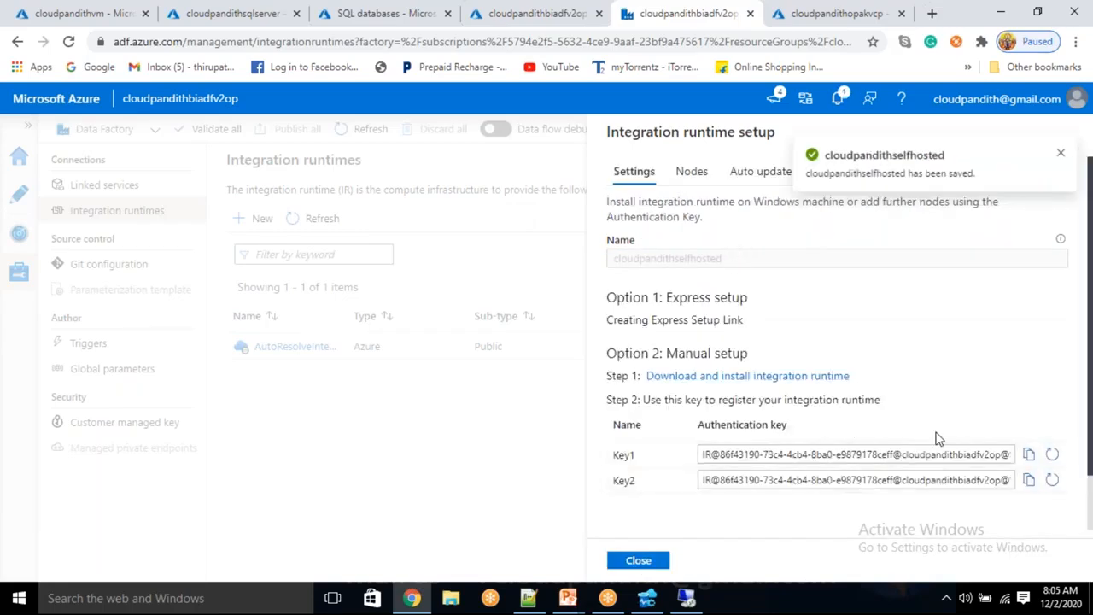
Step: Copy the Key1 authentication key, refresh the runtime list, and return to the VM session
left_click(1031, 458)
left_click(649, 562)
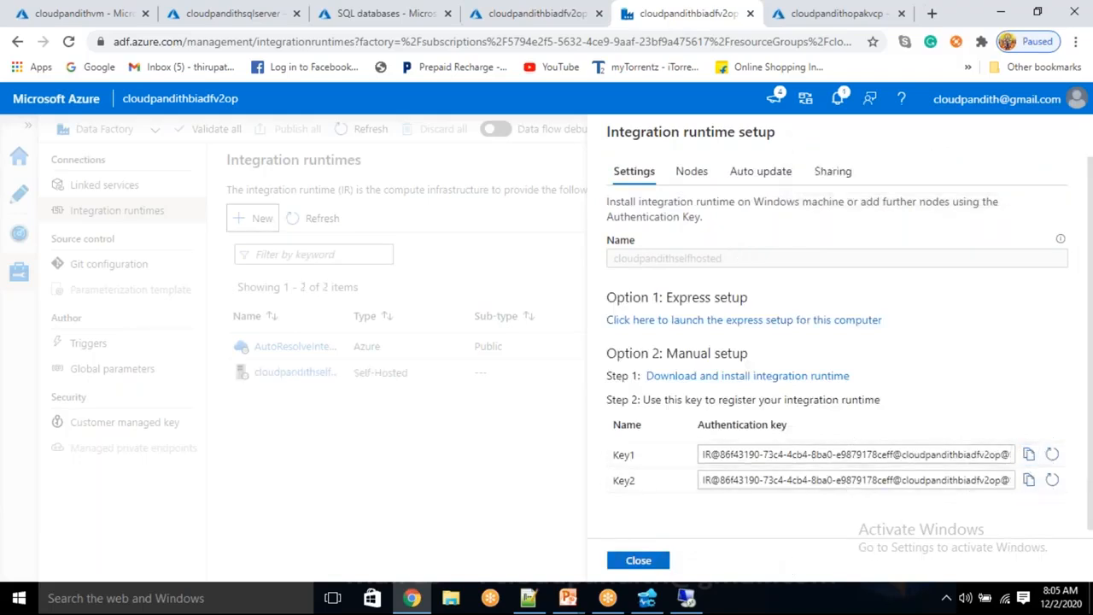
left_click(335, 220)
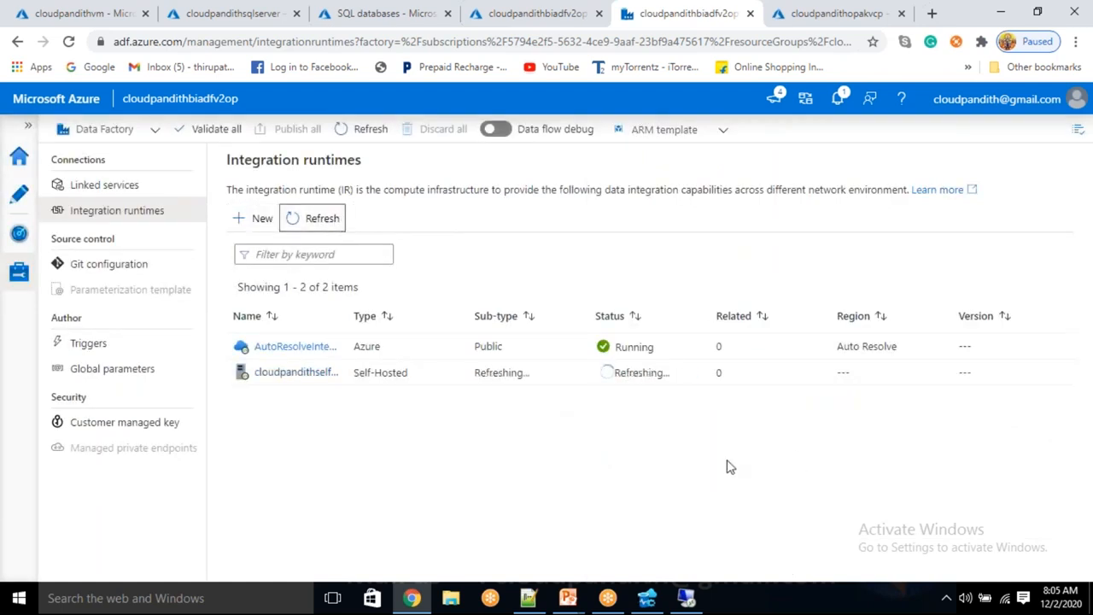
left_click(686, 598)
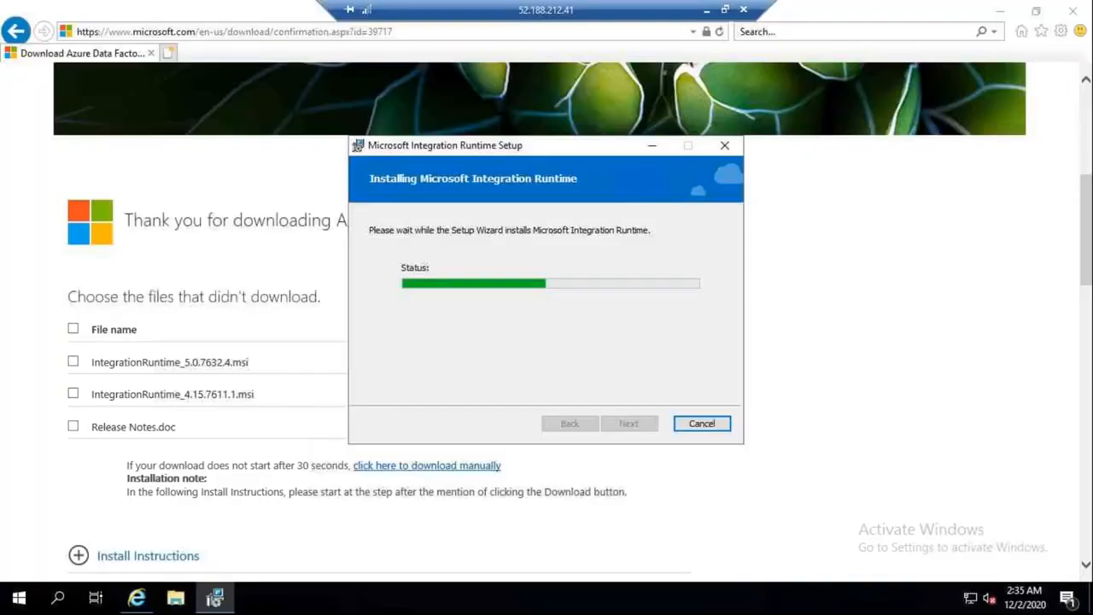
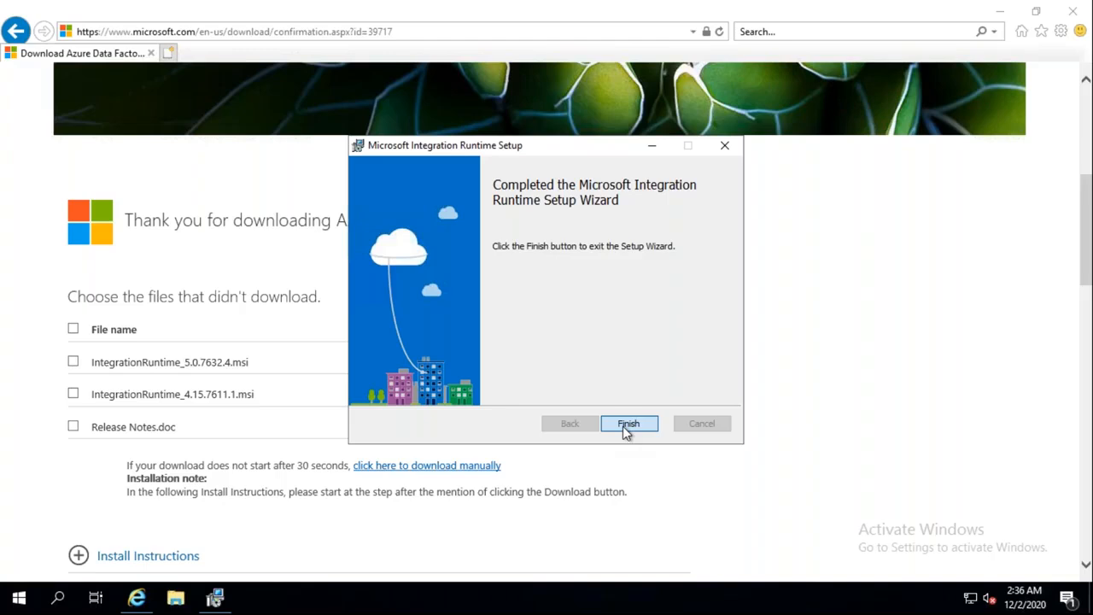
Step: Register this node with the pasted Key1 authentication key and confirm it's connected in Configuration Manager
left_click(626, 425)
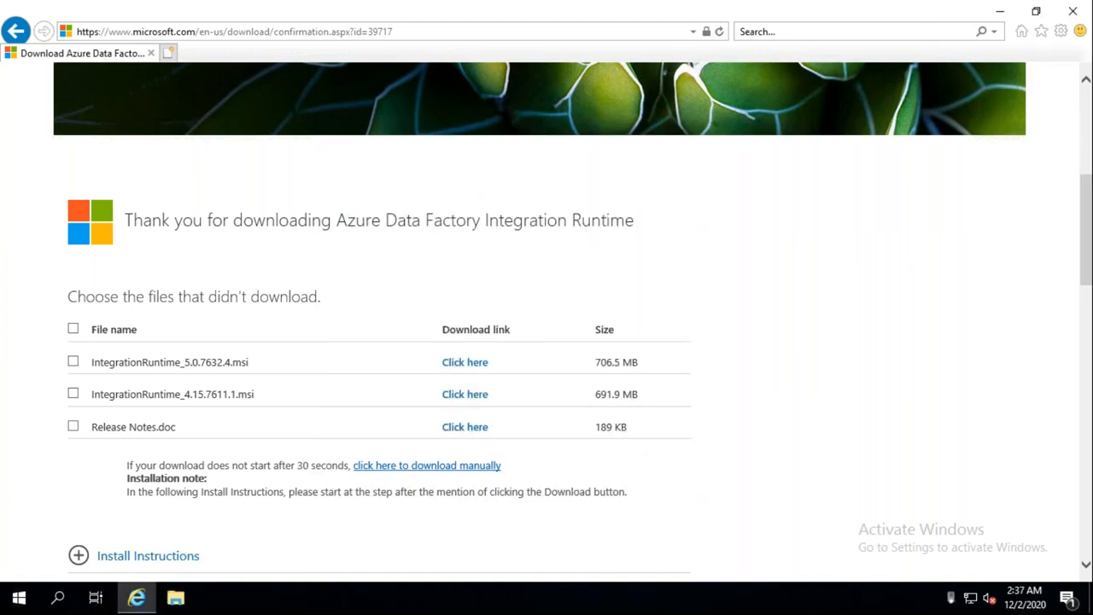
left_click(363, 220)
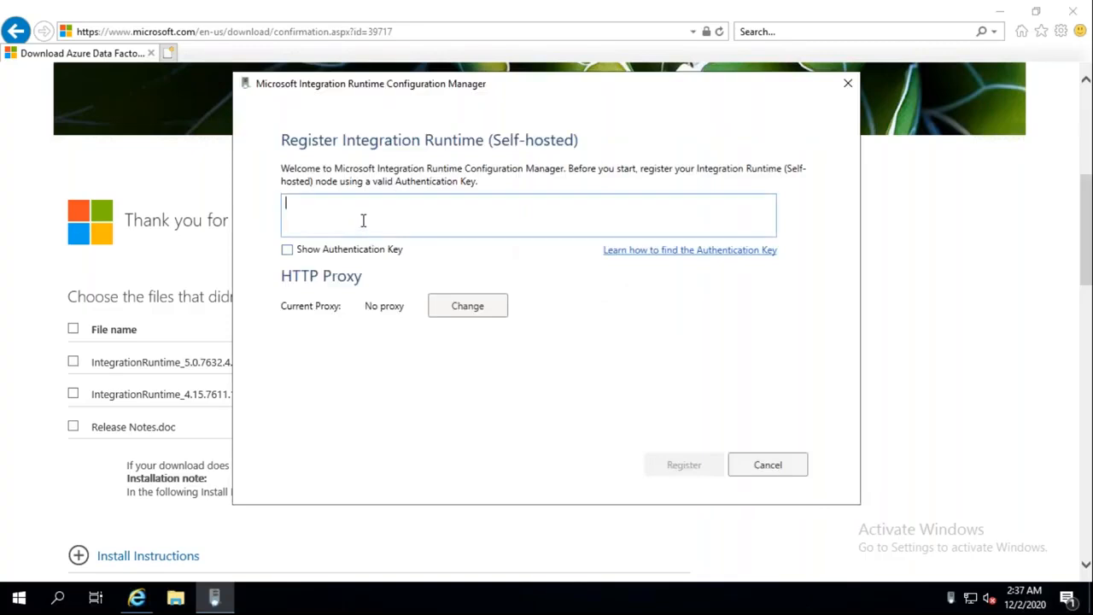
key("ctrl+v")
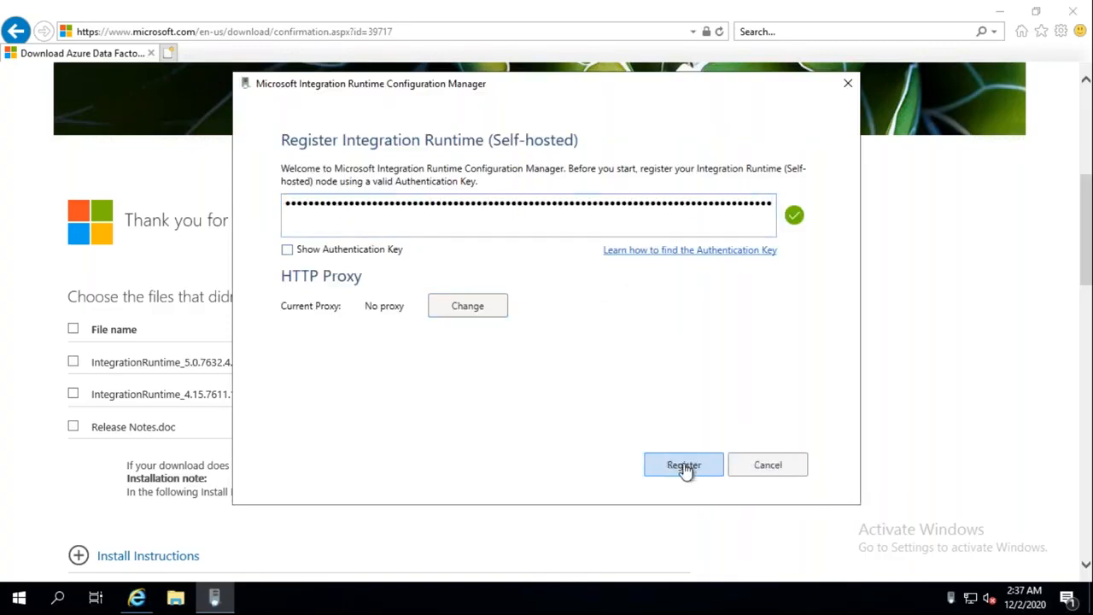
left_click(684, 466)
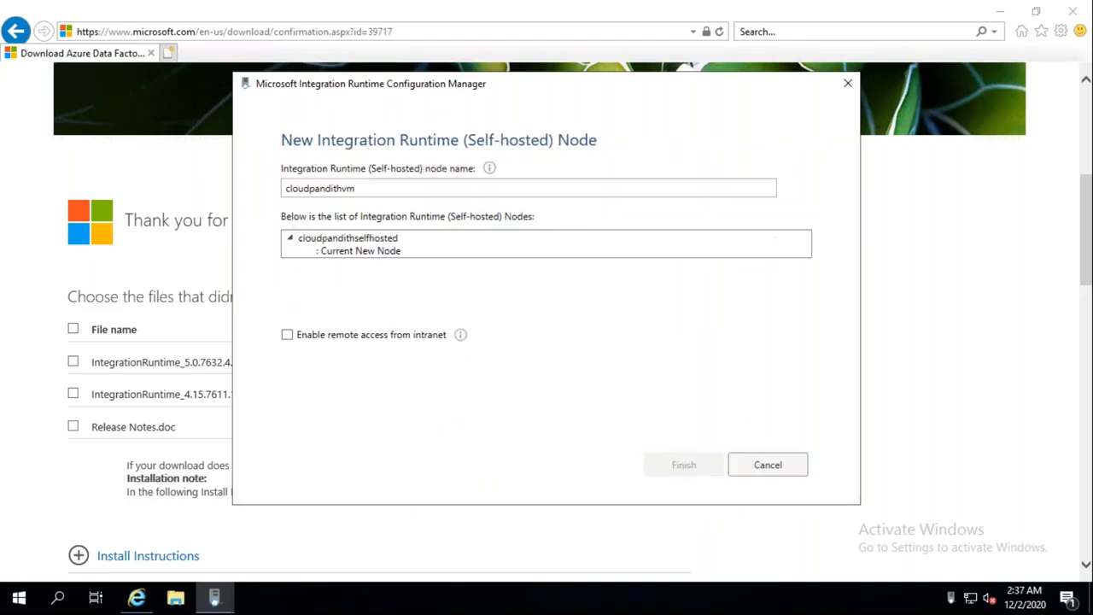
left_click(686, 468)
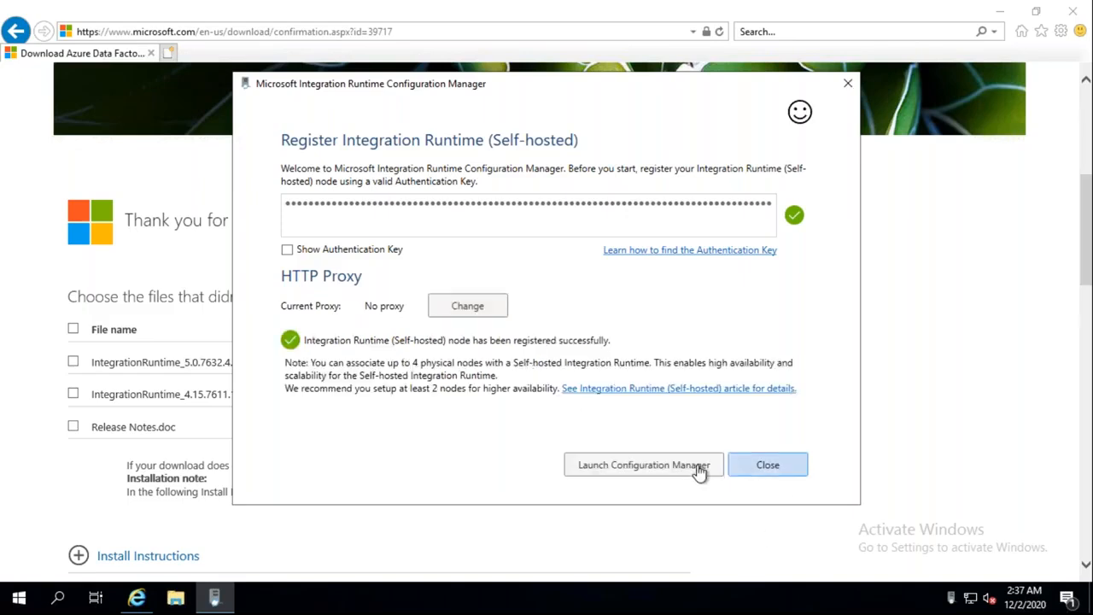
left_click(699, 468)
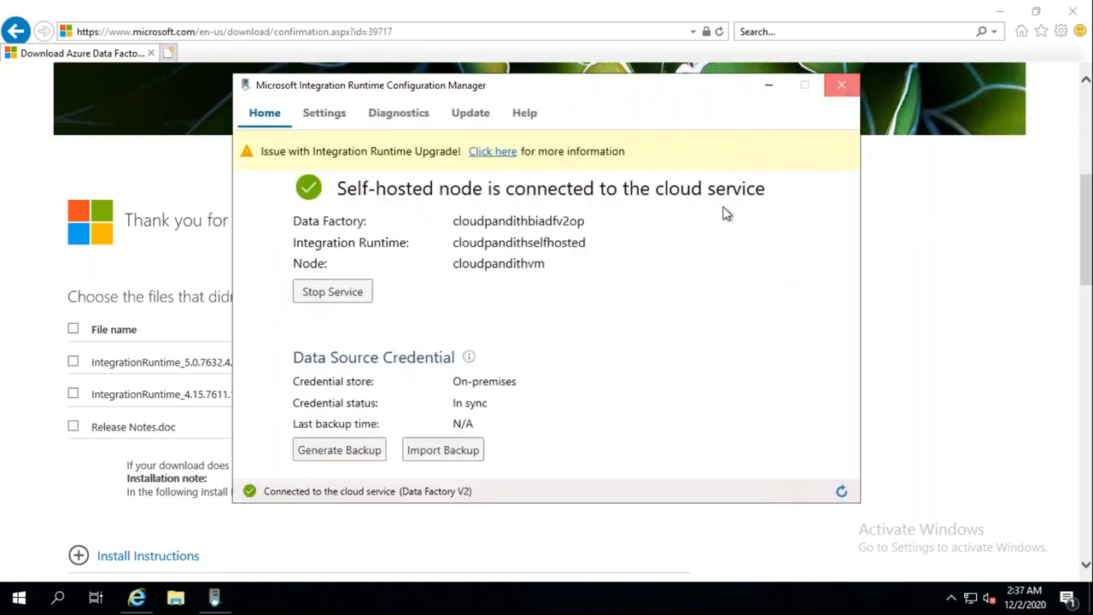
left_click(842, 84)
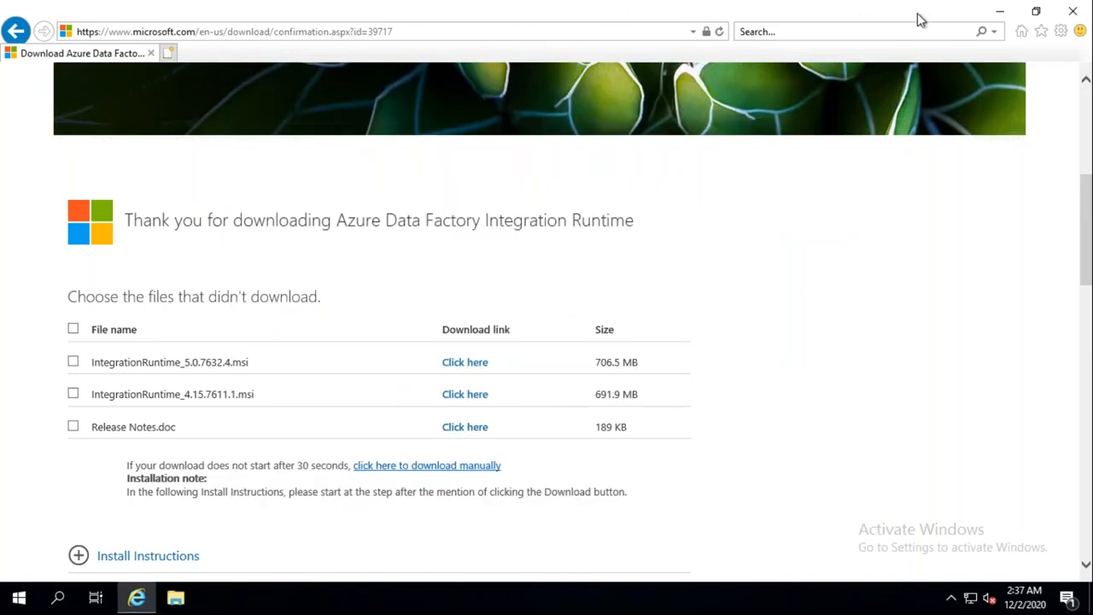
Step: Refresh the Integration runtimes list so the self-hosted runtime shows Running, then return to the VM
left_click(1001, 12)
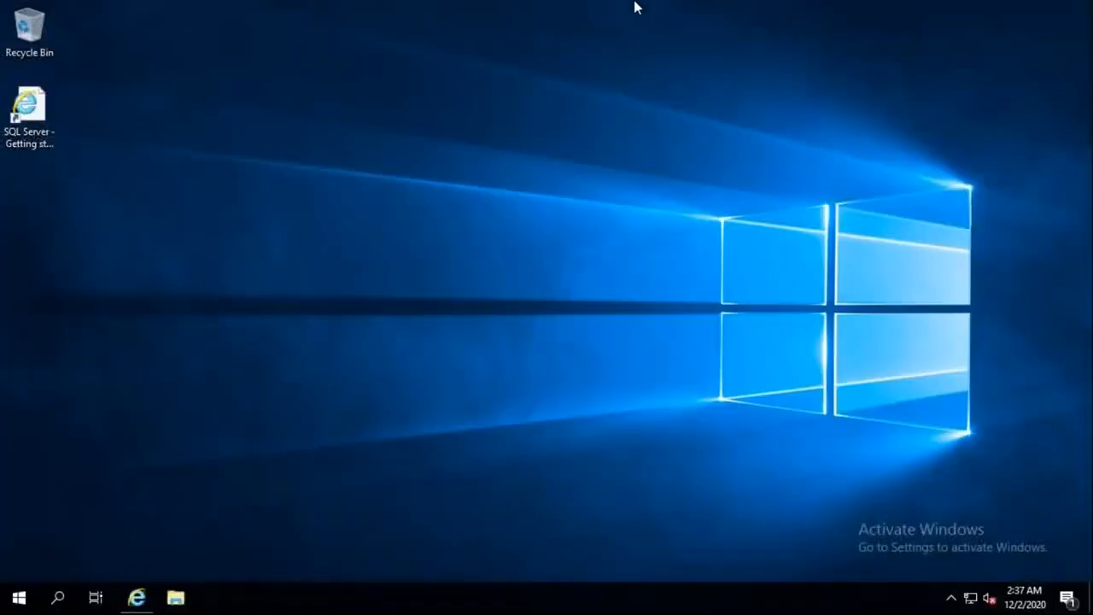
mouse_move(417, 7)
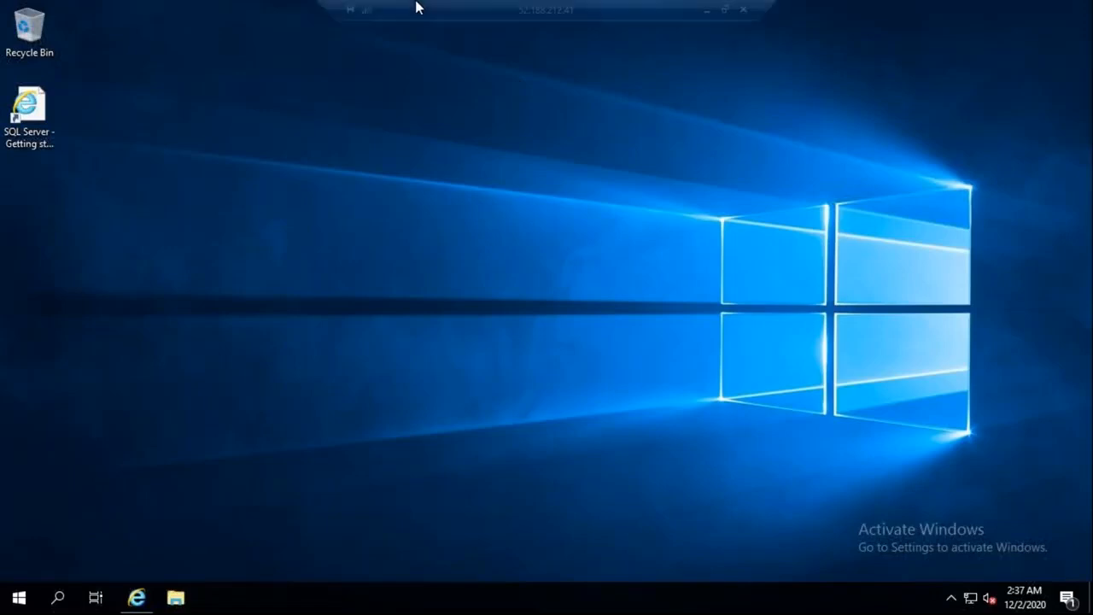
left_click(706, 7)
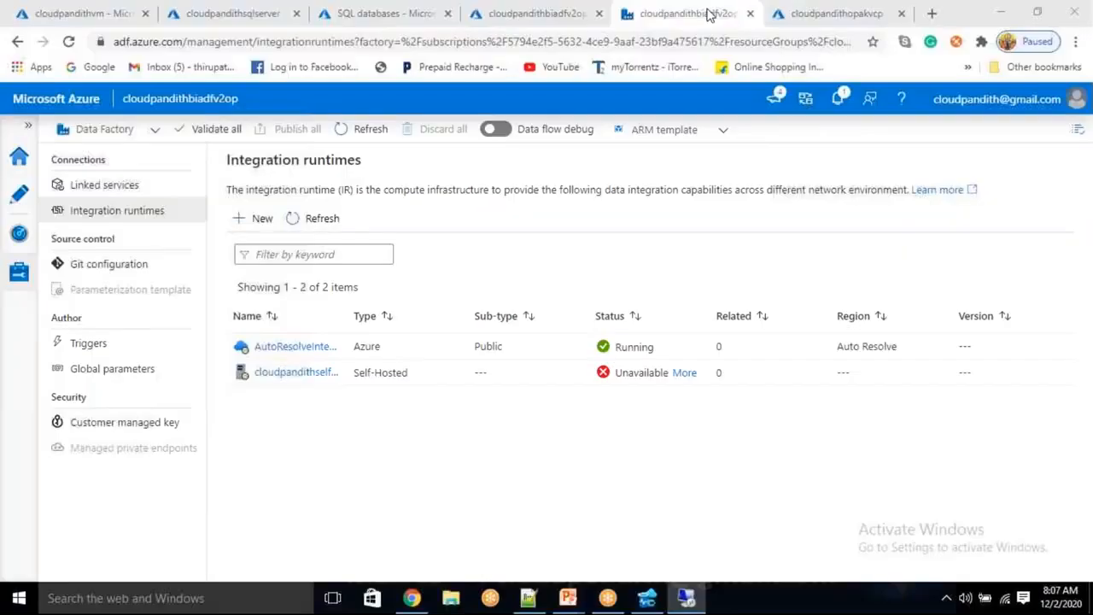
left_click(331, 222)
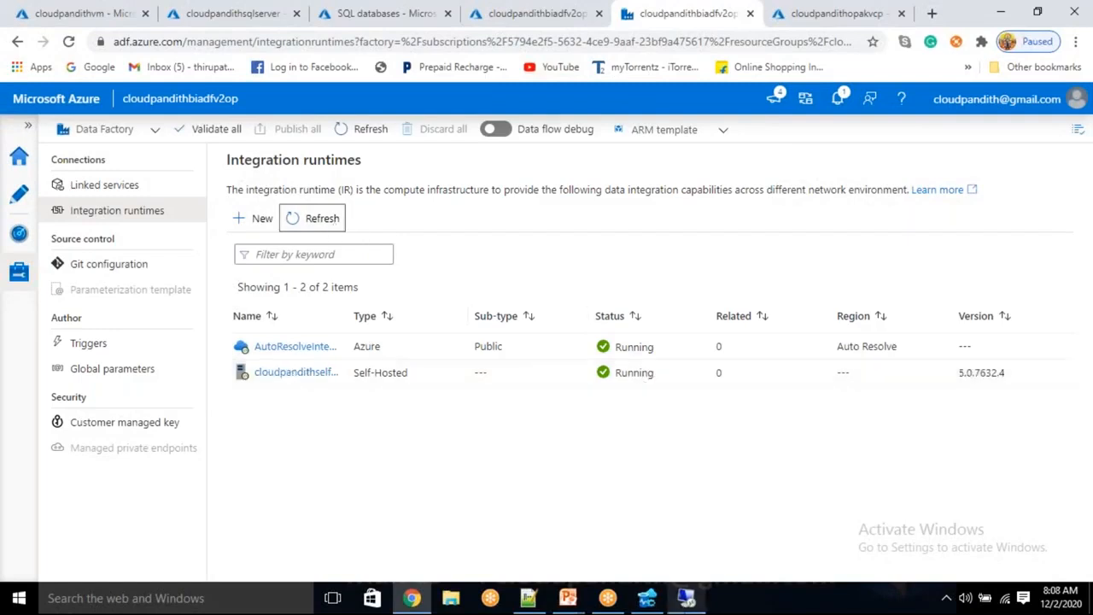
left_click(687, 598)
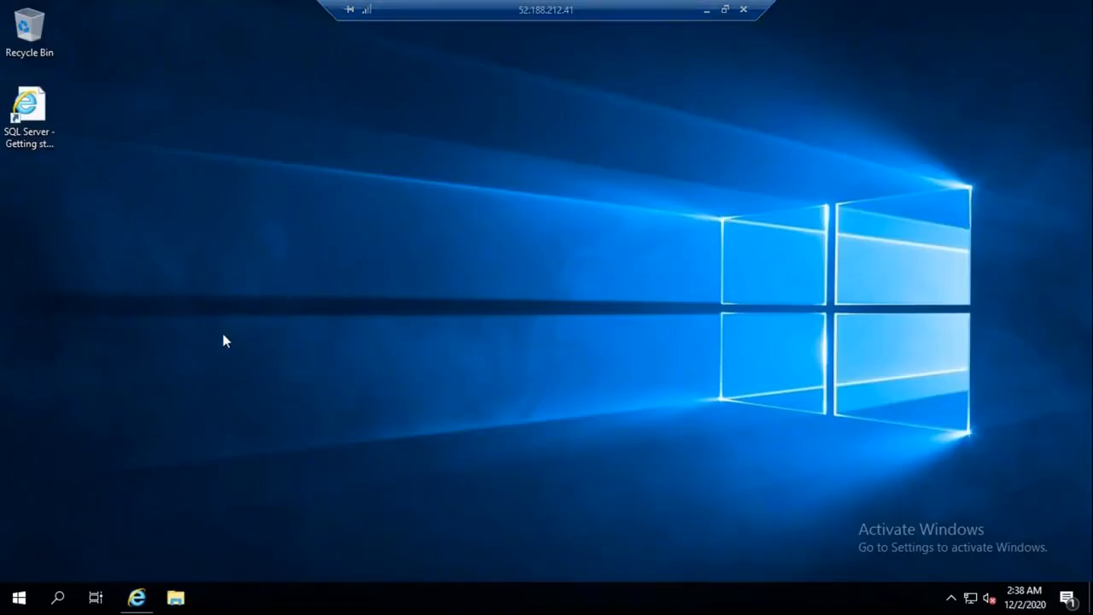
Step: Search Windows for ssms and launch Microsoft SQL Server Management Studio 18
left_click(60, 602)
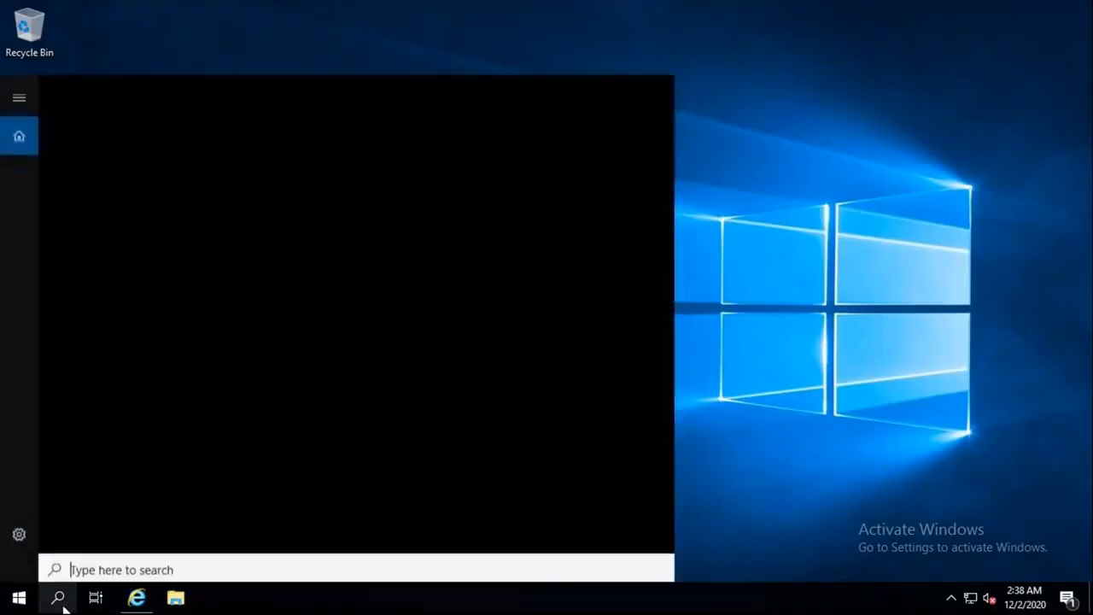
type("s")
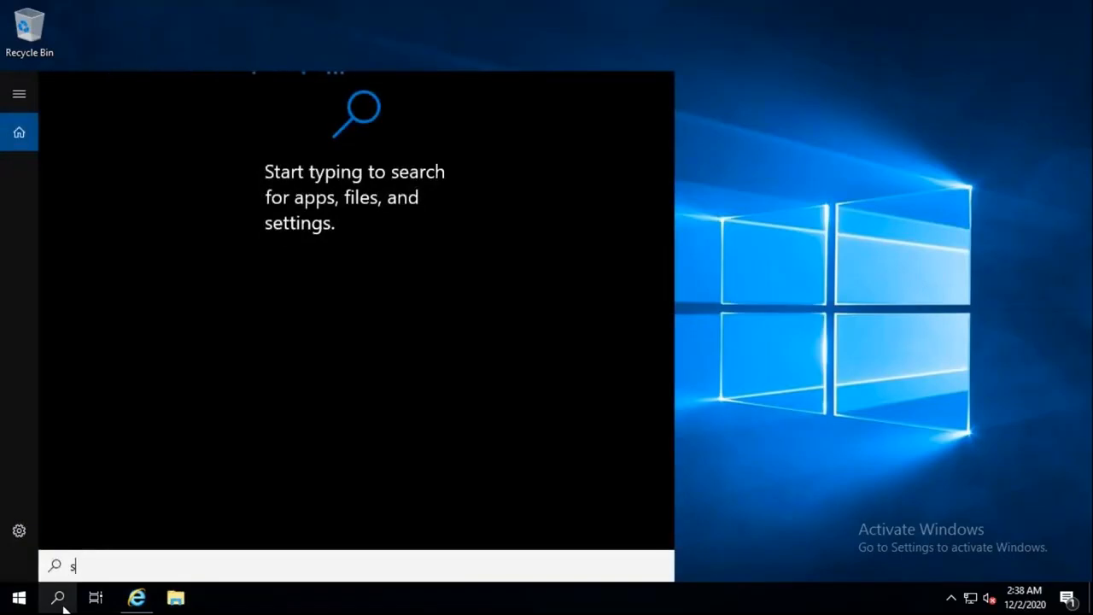
type("sms")
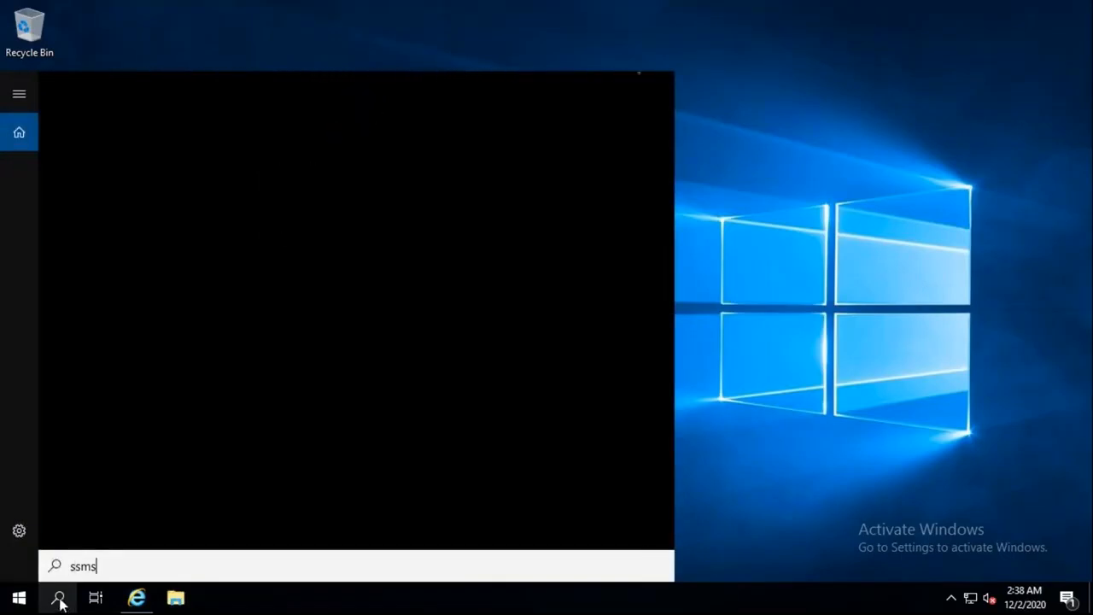
left_click(59, 601)
left_click(59, 601)
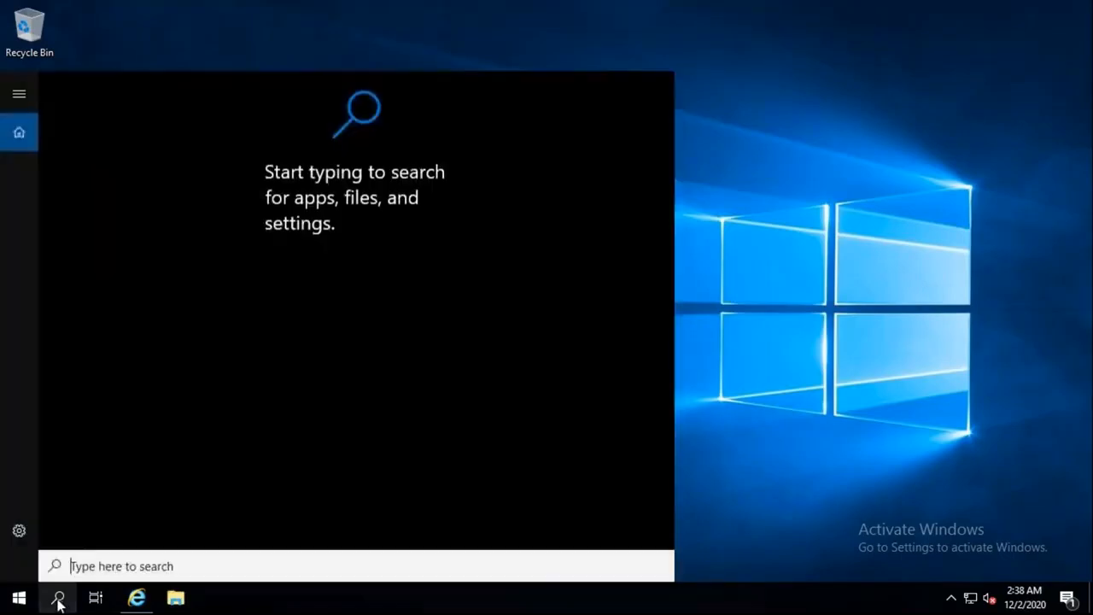
type("ssms")
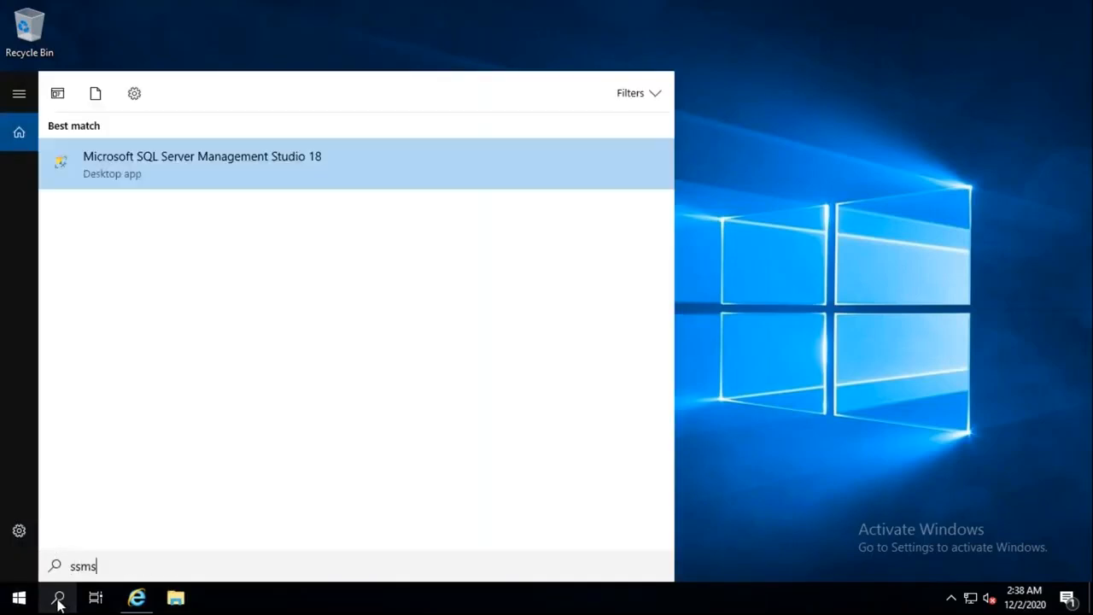
left_click(167, 187)
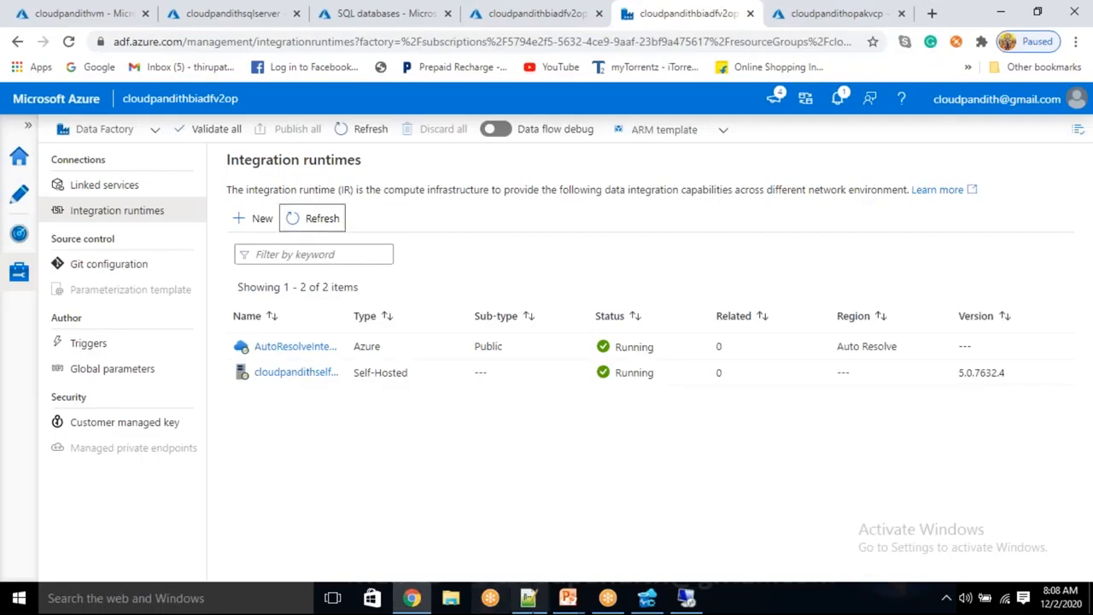
left_click(522, 596)
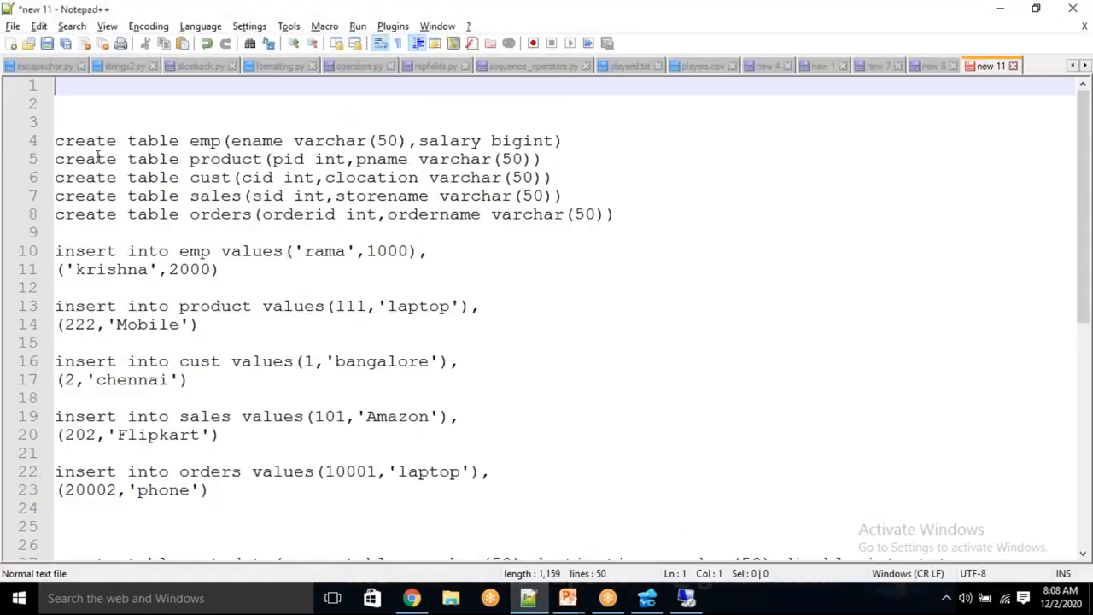
Step: Review the create table and insert statements for the five tables and the metadata table
left_click_drag(55, 141, 603, 215)
left_click_drag(231, 503, 94, 287)
scroll(94, 287, "down", 3)
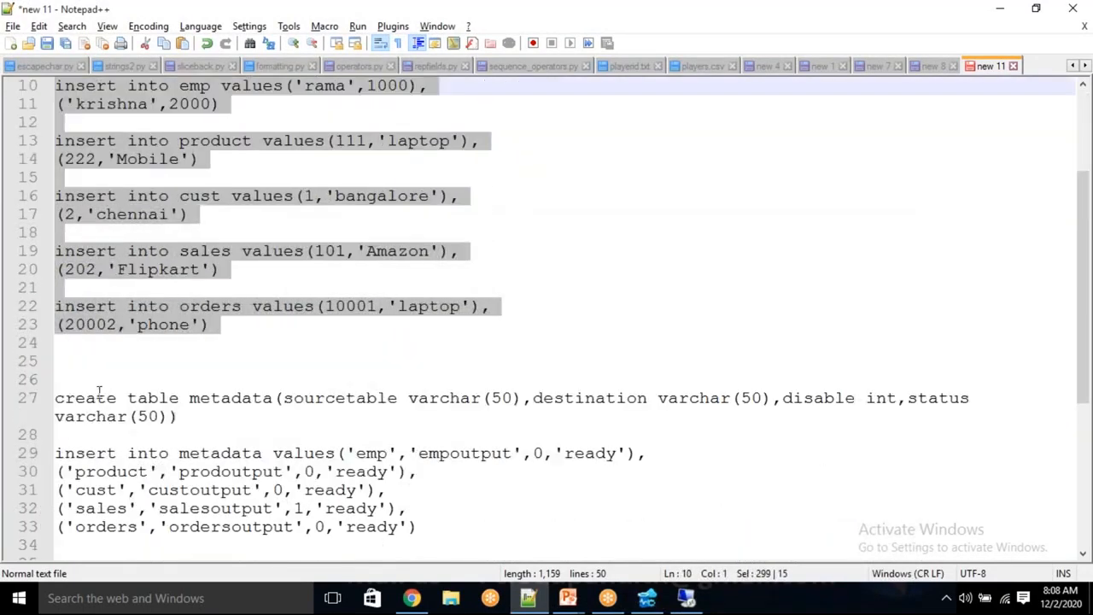
left_click_drag(54, 400, 180, 419)
left_click_drag(472, 537, 121, 436)
scroll(257, 460, "down", 4)
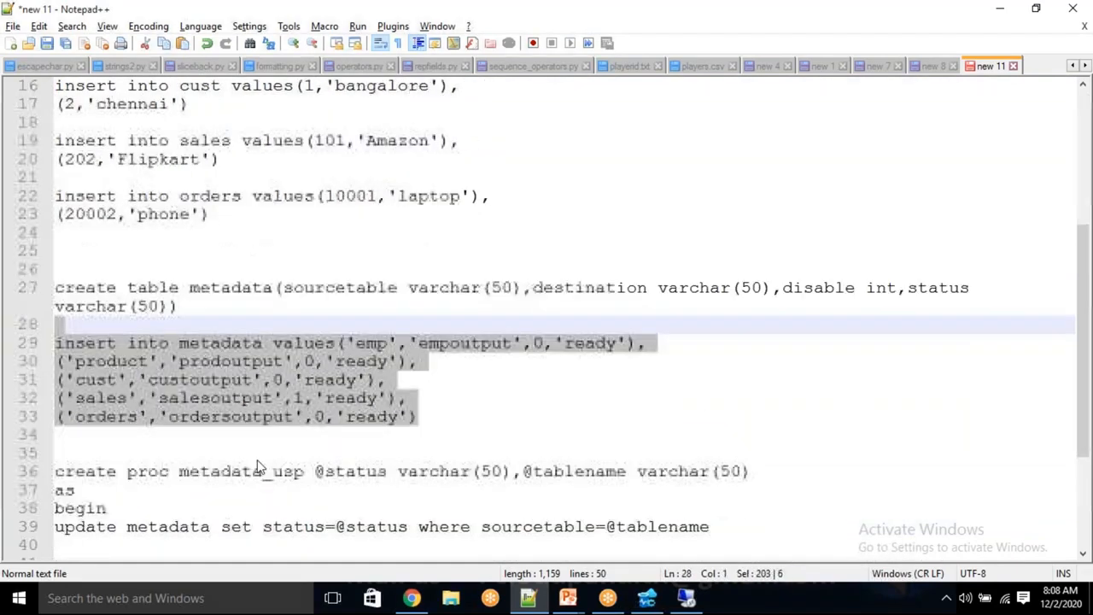
Step: Remove the blank lines above end in metadata_usp and select script lines 2–40
left_click(94, 471)
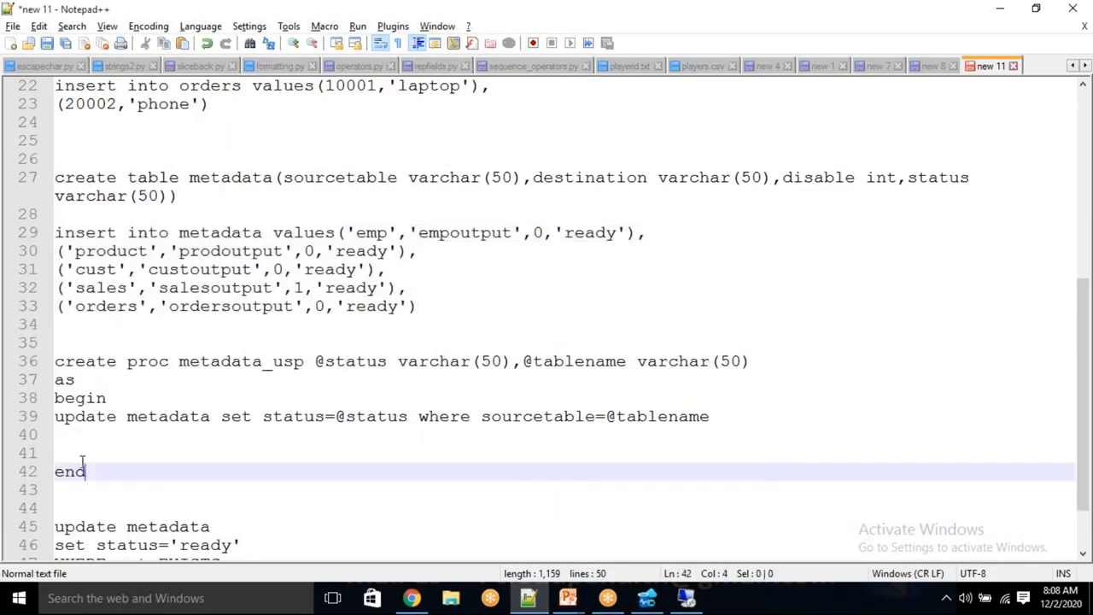
left_click(56, 472)
key("BackSpace")
key("BackSpace")
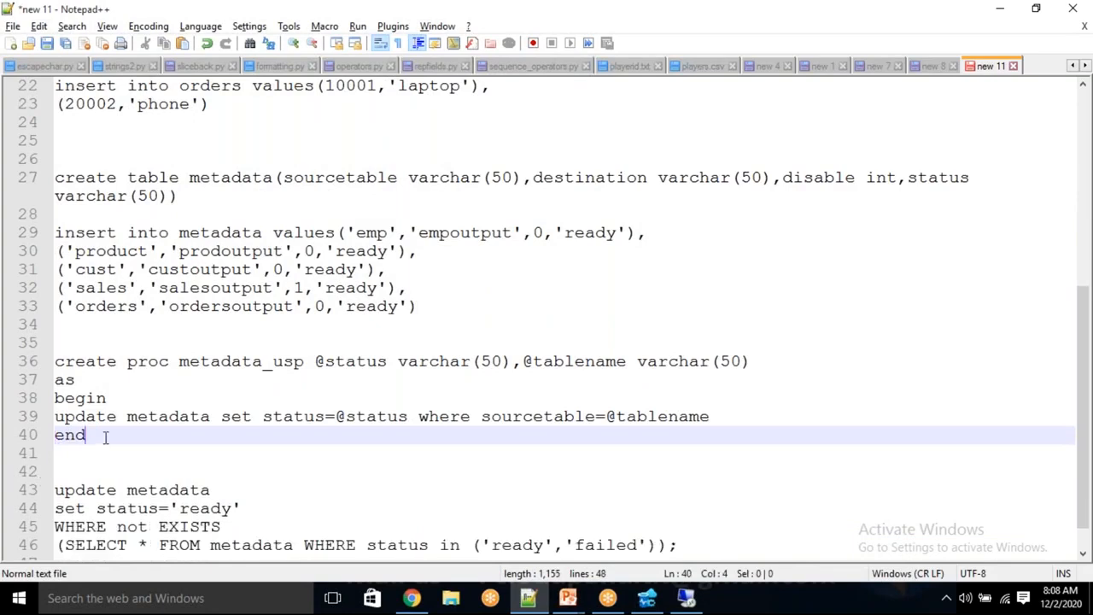
left_click_drag(106, 435, 49, 353)
left_click_drag(127, 442, 42, 352)
left_click(142, 446)
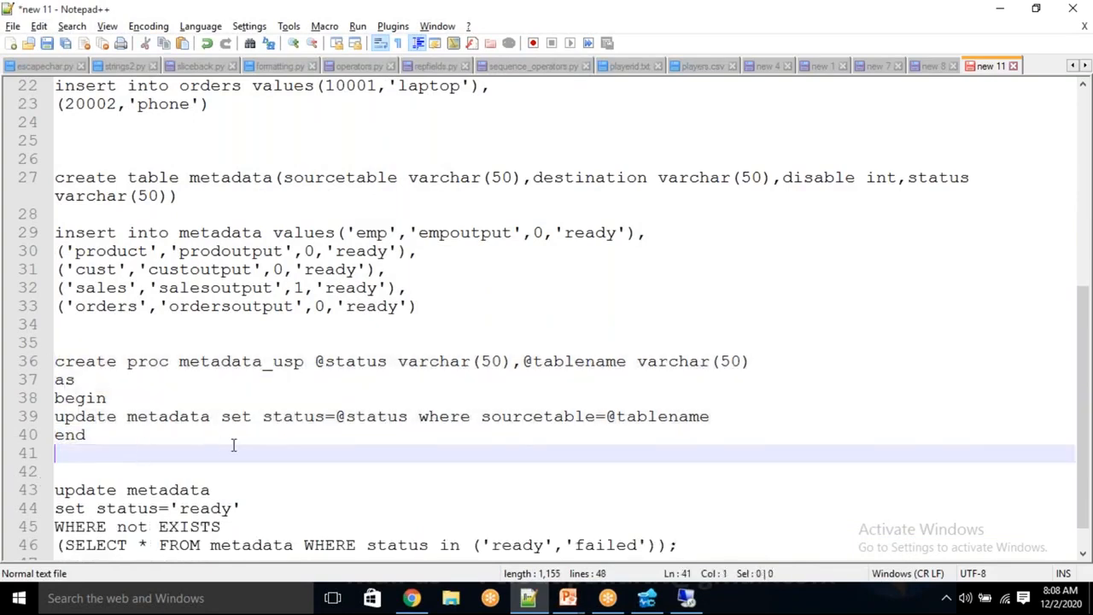
double_click(293, 417)
left_click(115, 430)
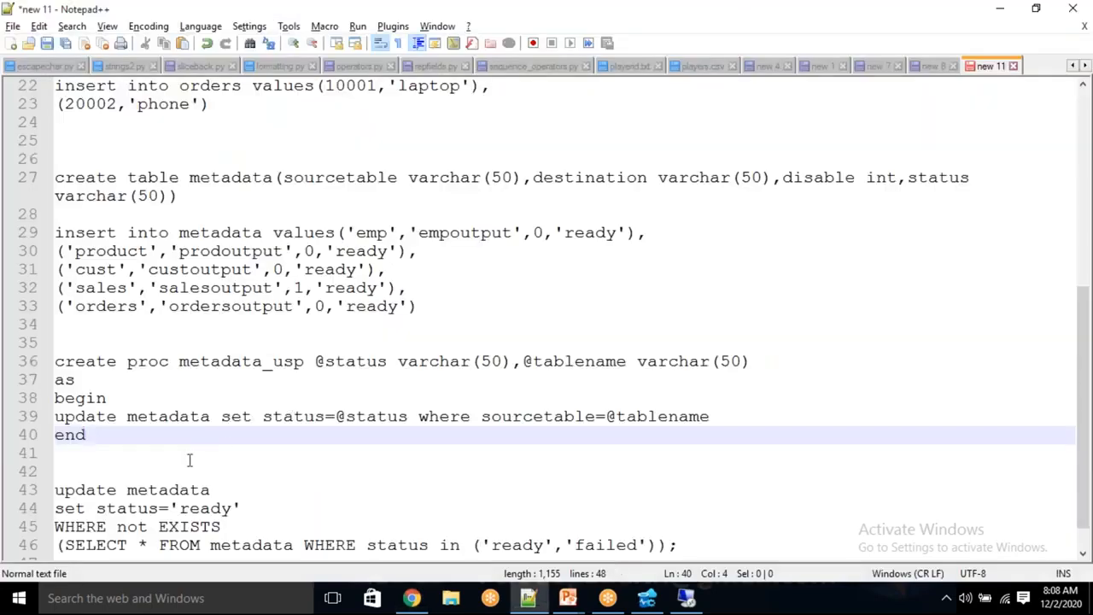
left_click_drag(134, 441, 29, 144)
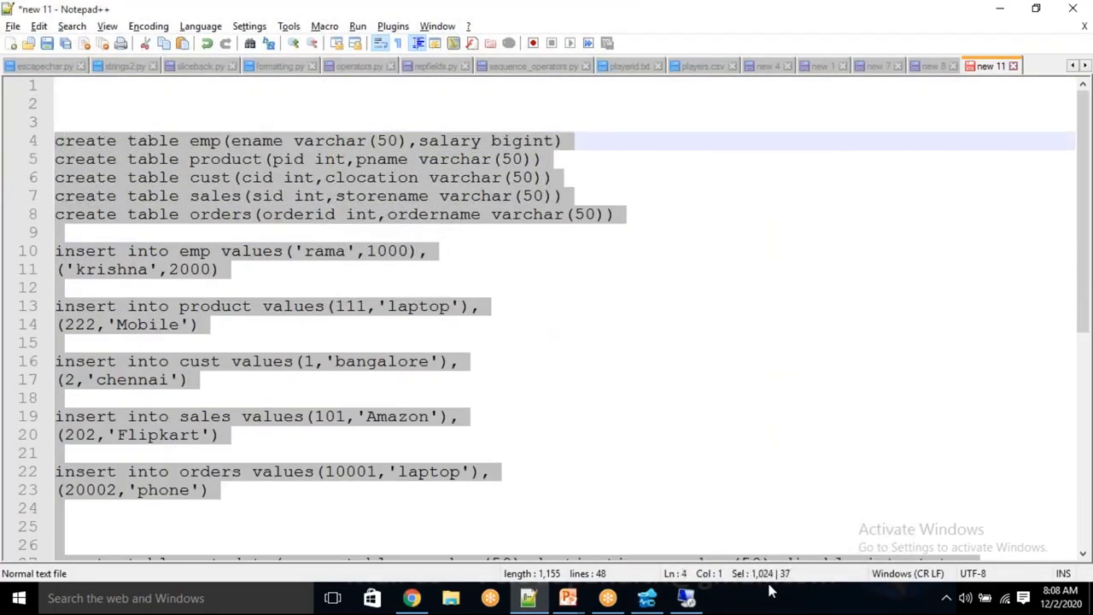
left_click(688, 601)
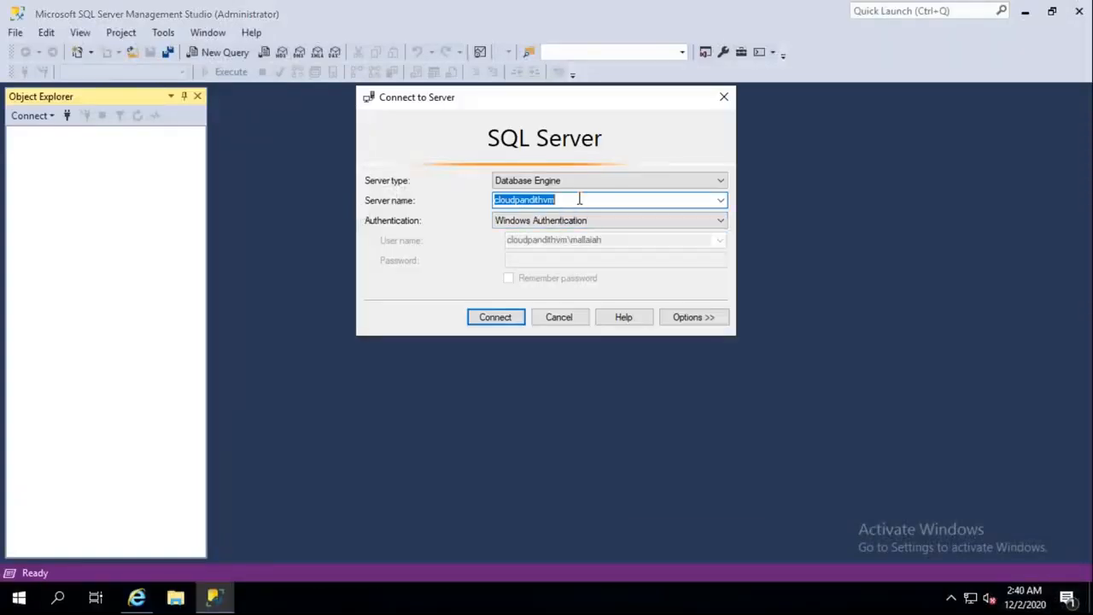
Step: Switch to SQL Server Authentication and enter the admin login name and password
left_click(579, 199)
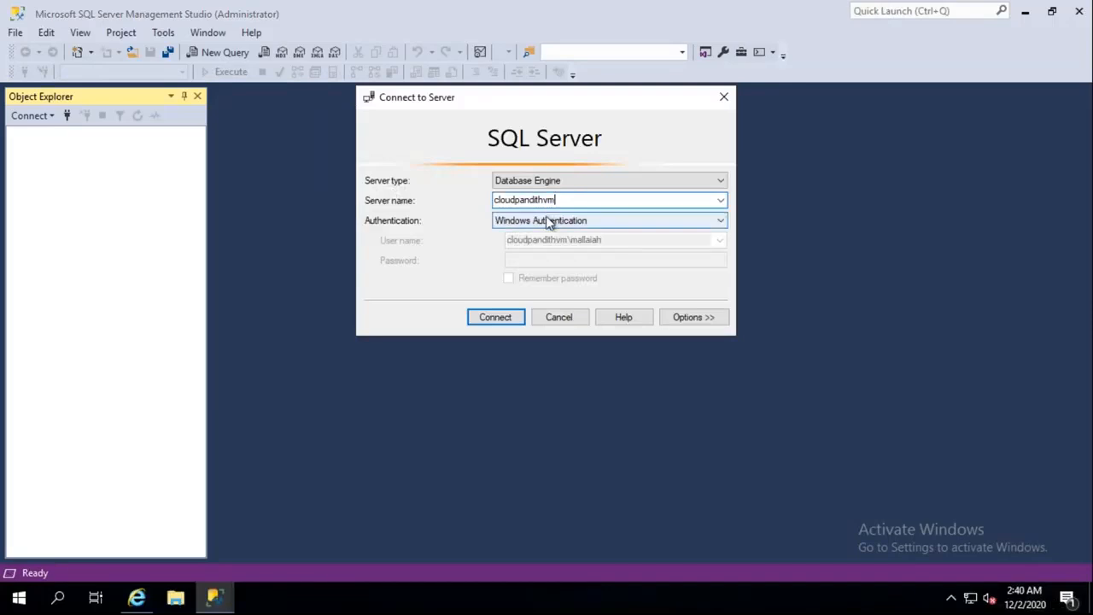
left_click(531, 224)
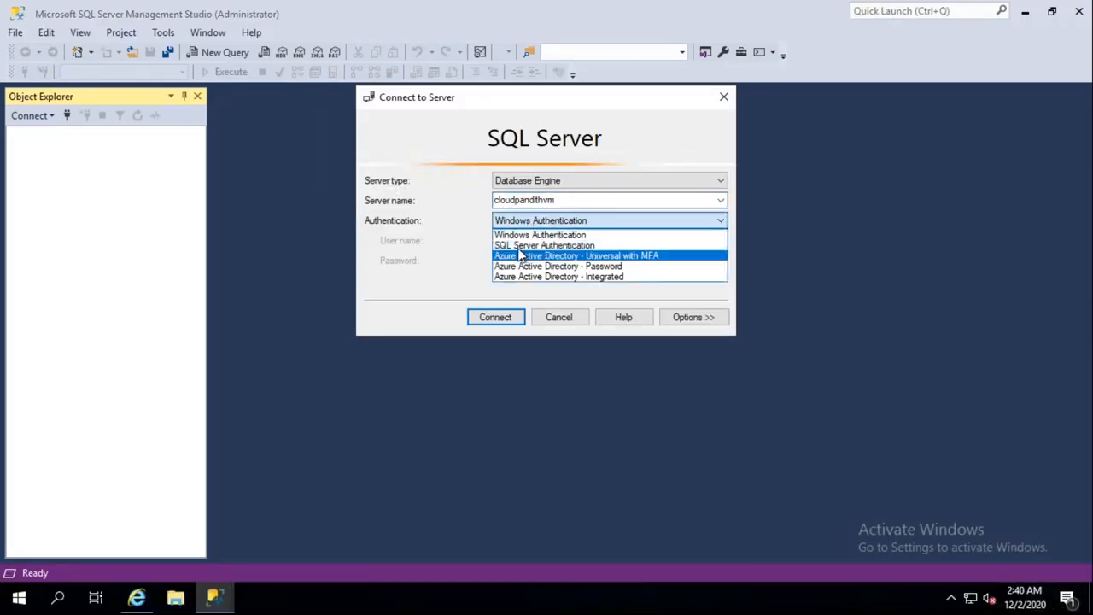
left_click(523, 235)
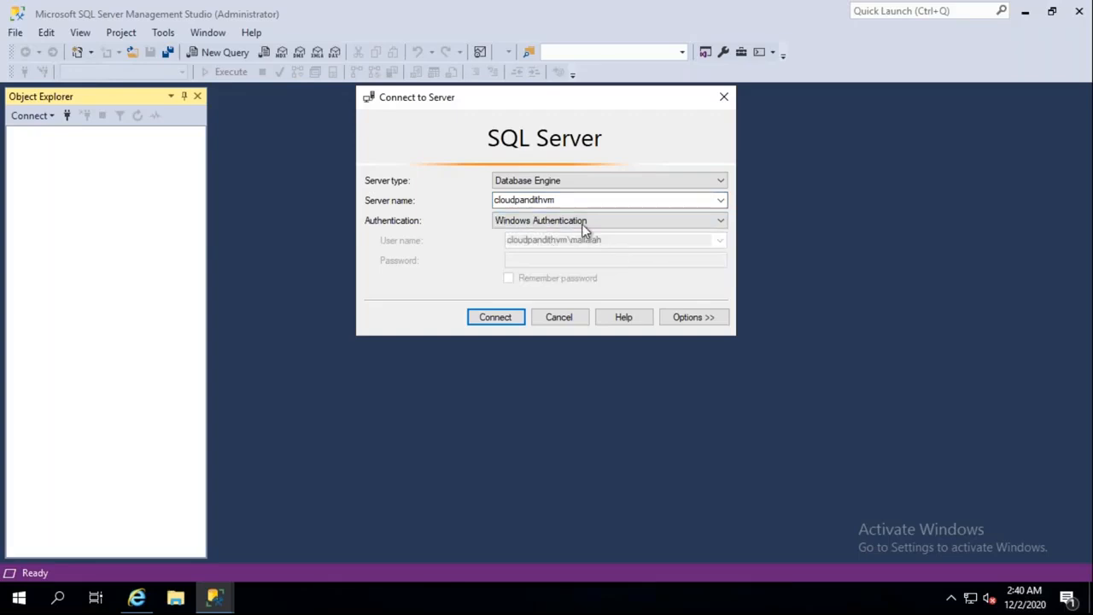
left_click(584, 224)
left_click(565, 243)
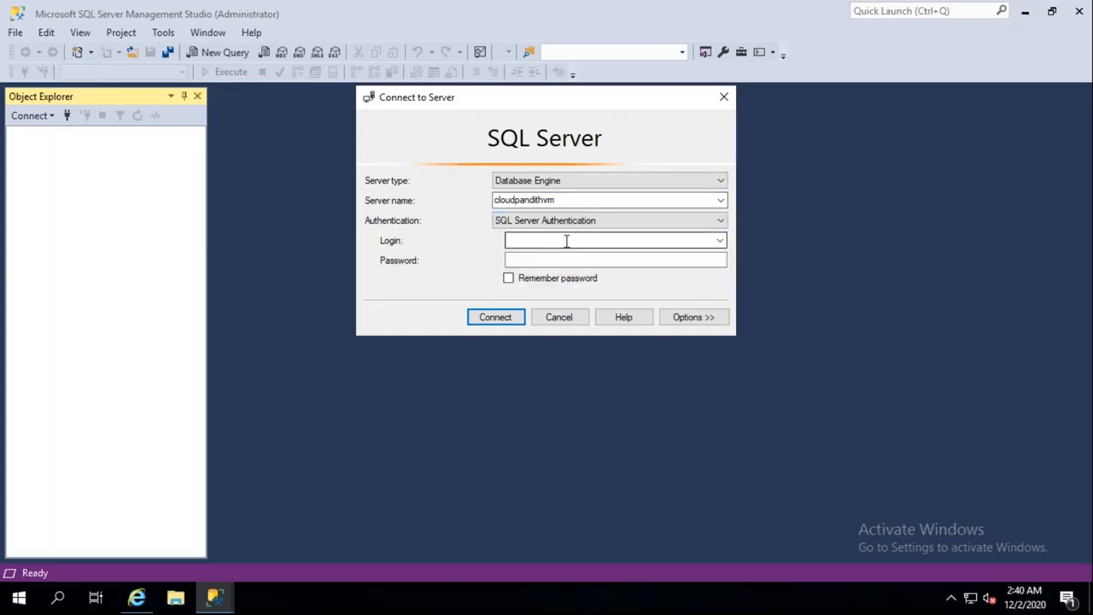
left_click(568, 241)
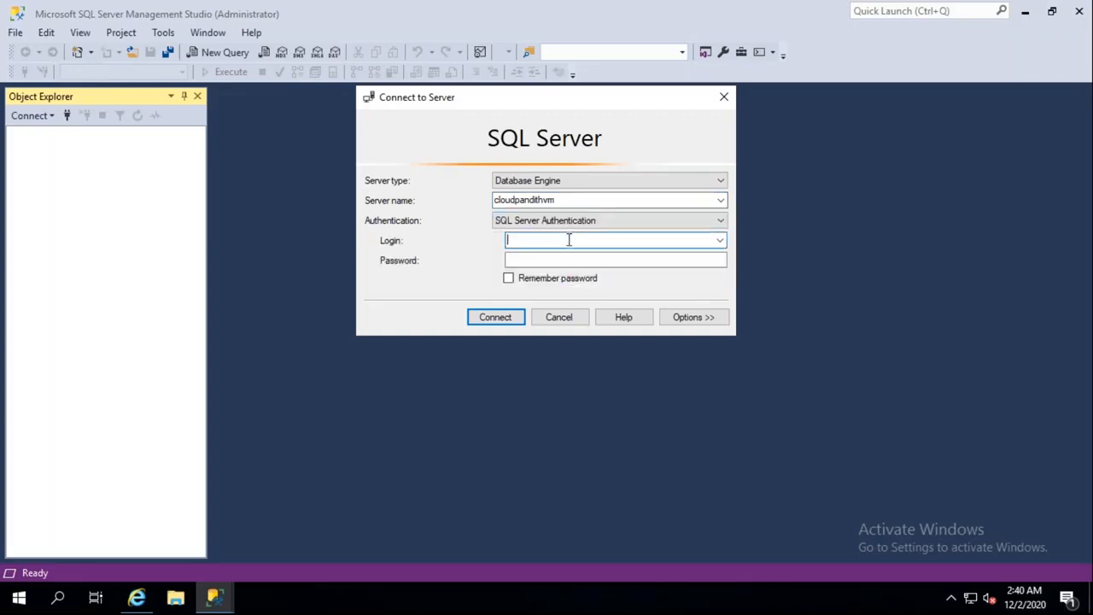
type("cloudpan")
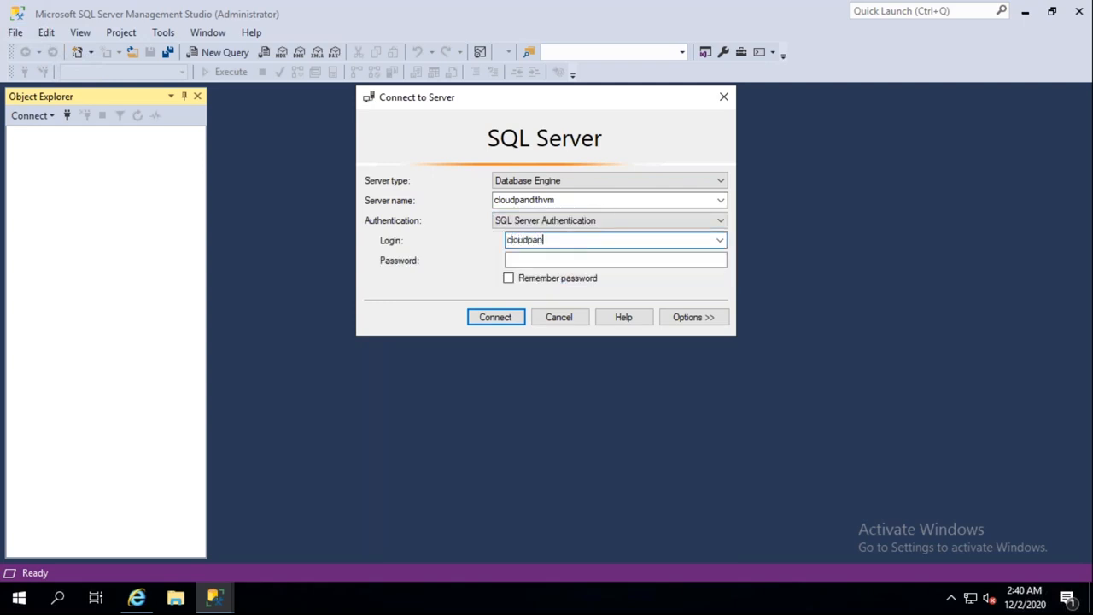
type("dithadmin")
key("Tab")
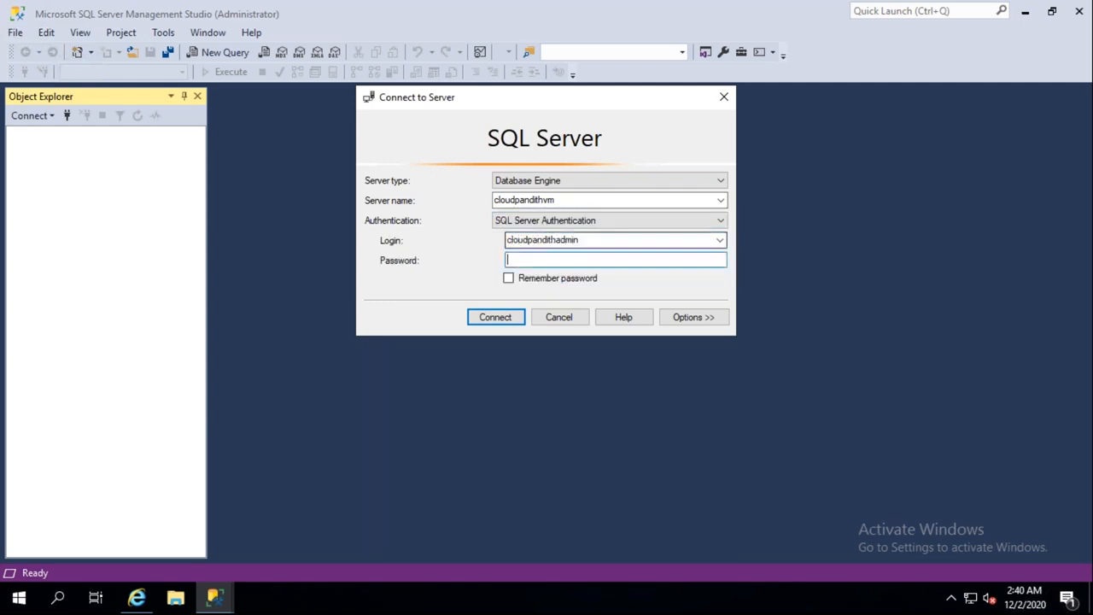
type("********")
Step: Correct the login, re-enter the password, and connect to the cloudpandithvm server
key("ctrl+a")
key("BackSpace")
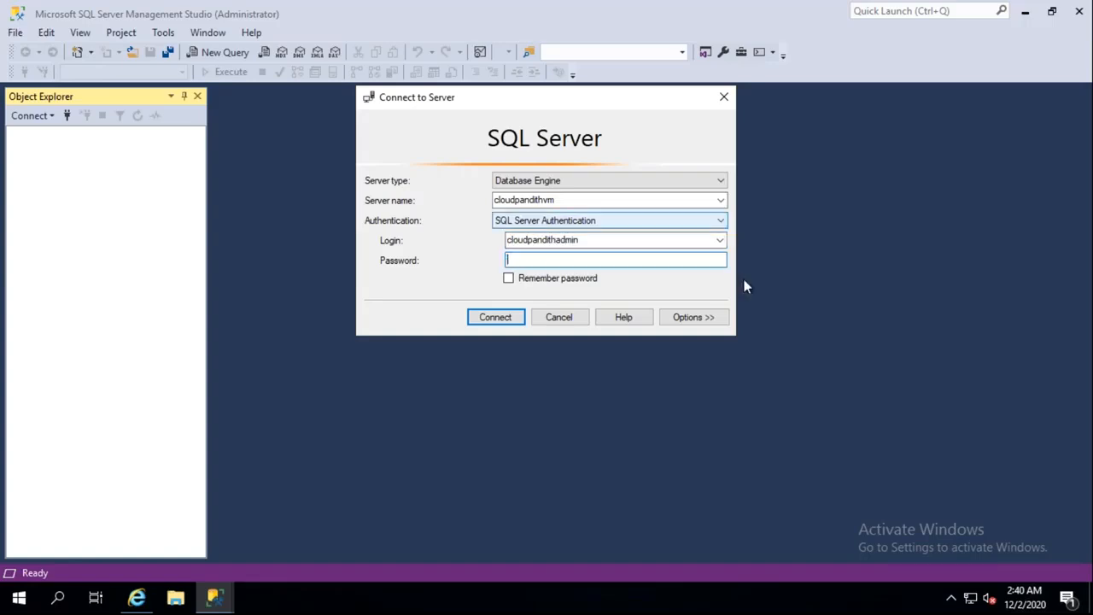
double_click(607, 241)
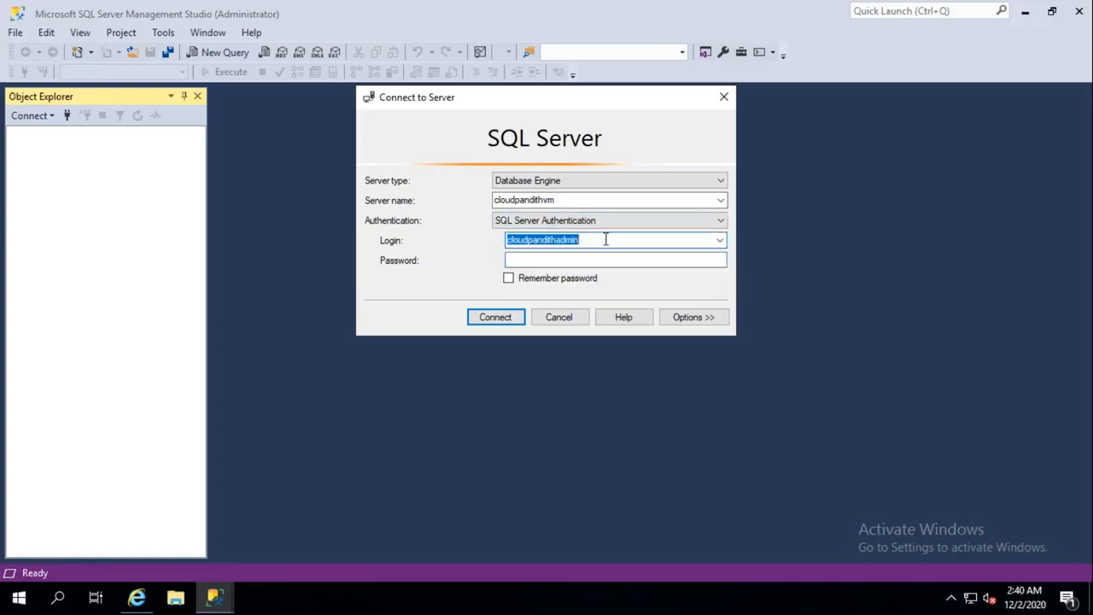
left_click(605, 240)
type("@")
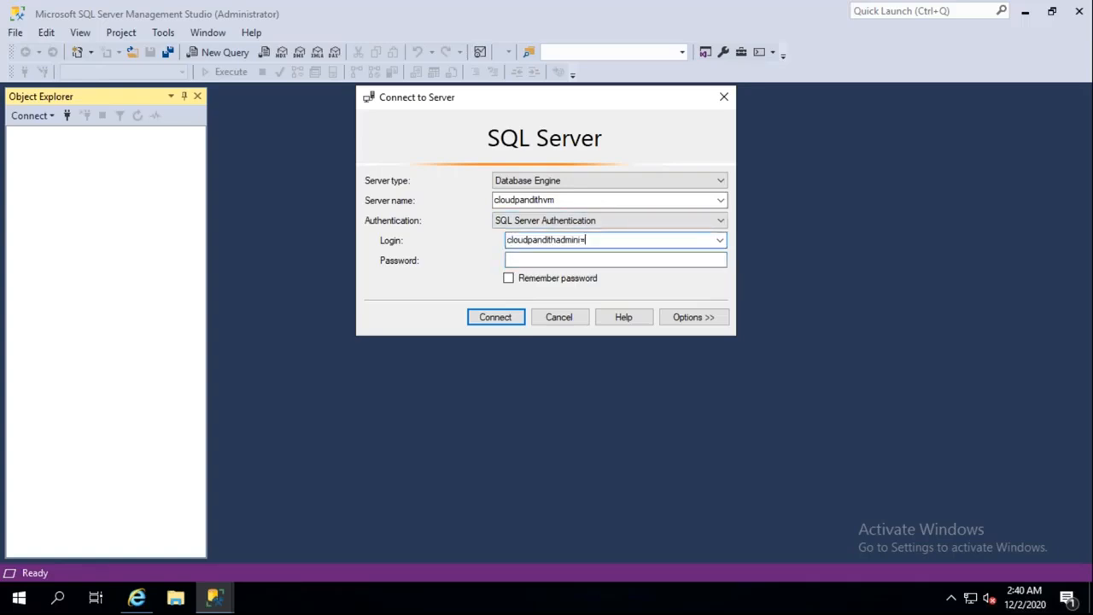
key("BackSpace")
left_click(576, 260)
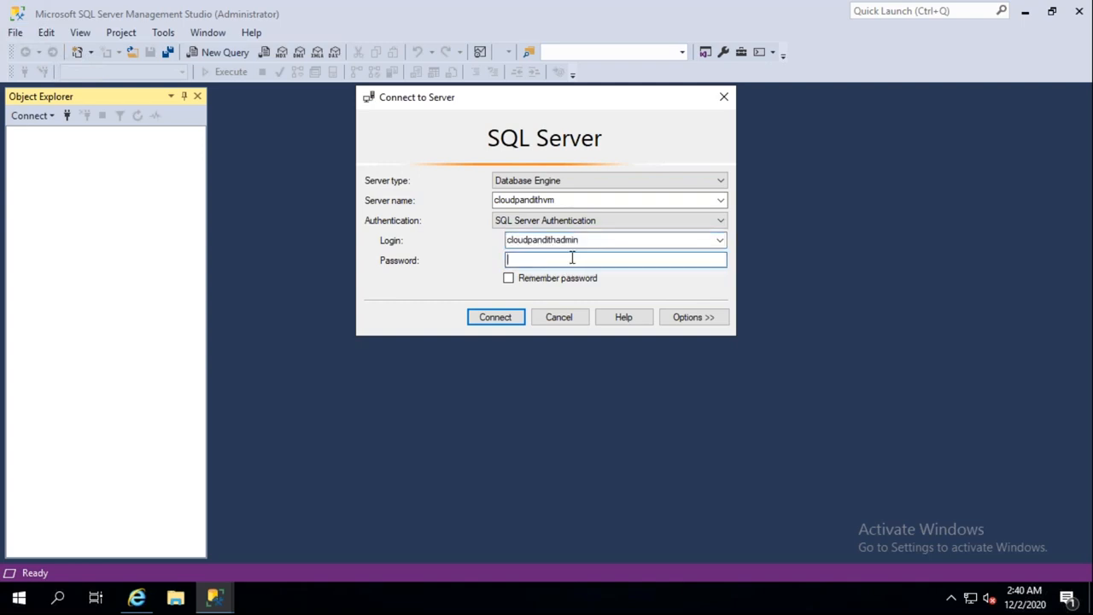
type("*********")
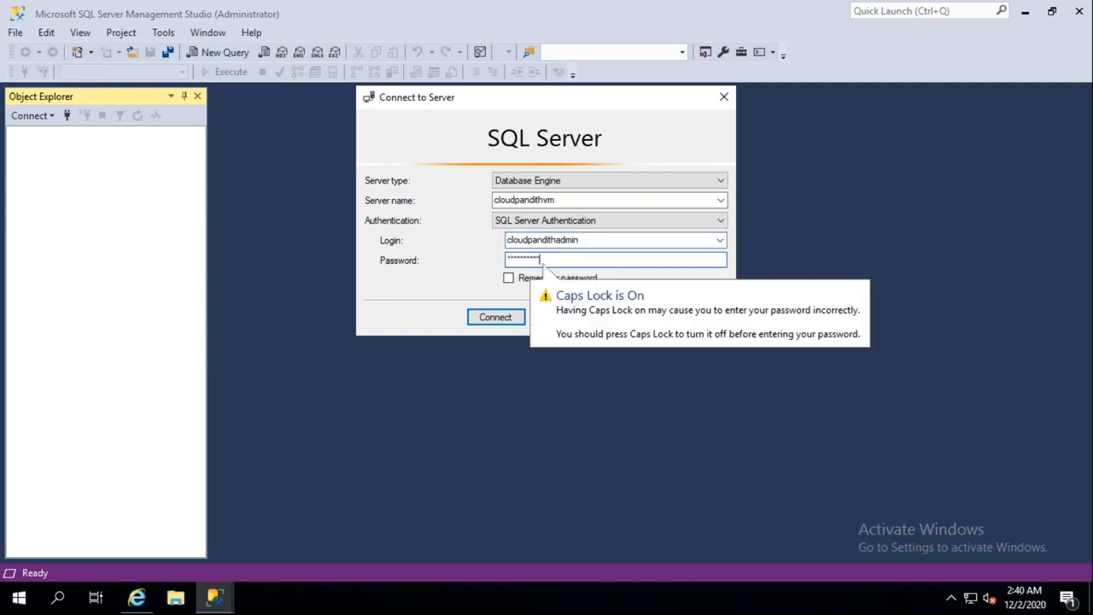
left_click(514, 316)
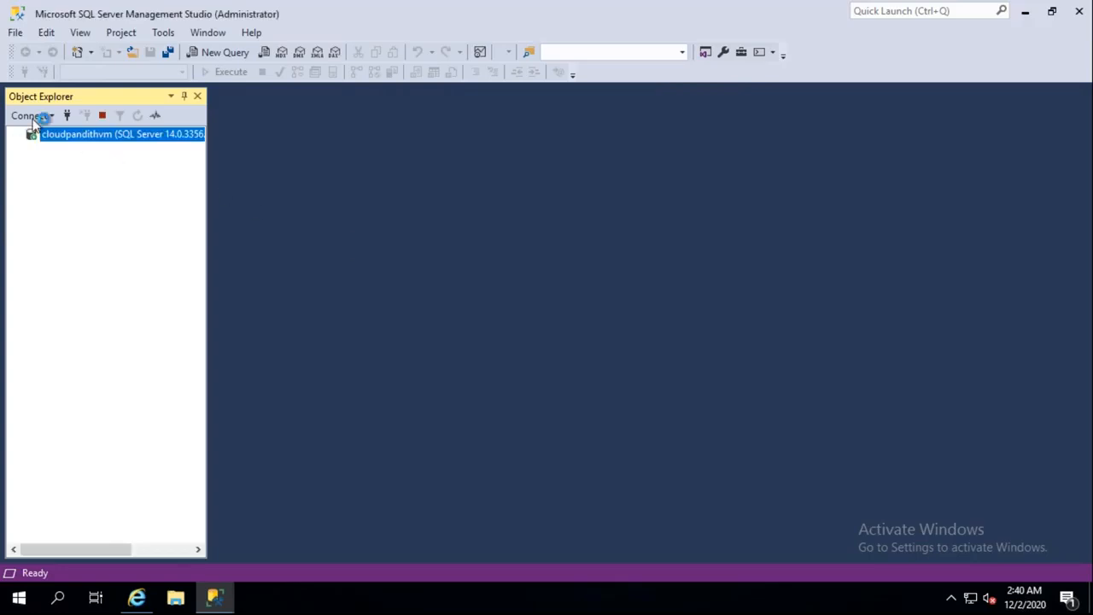
Step: Run CREATE DATABASE CLOUDPANDITHDB in a new query, then target CLOUDPANDITHDB as the query's database
left_click(31, 149)
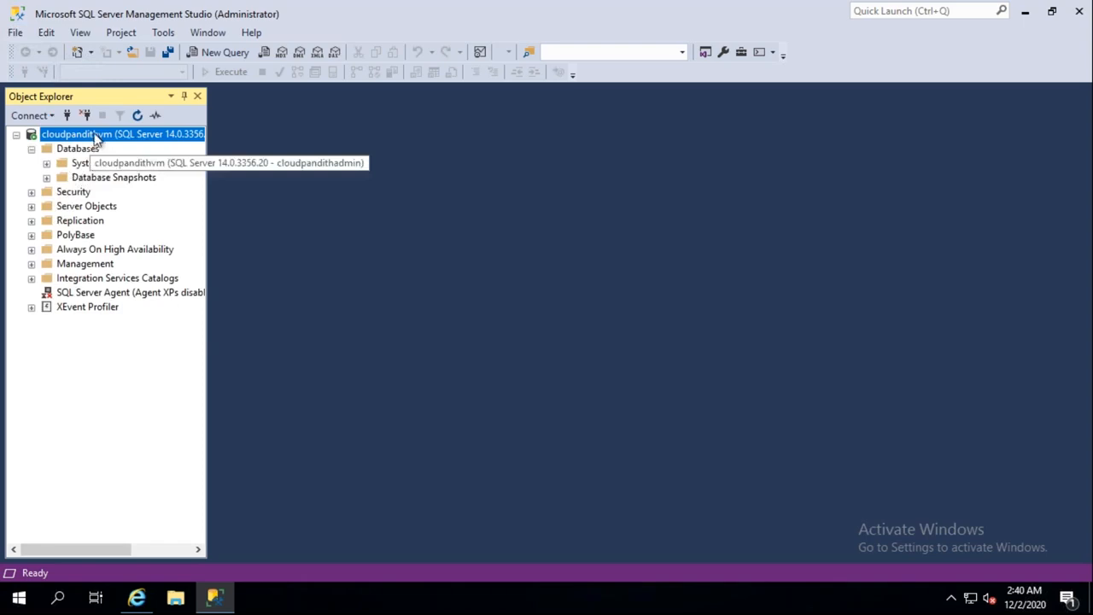
left_click(218, 53)
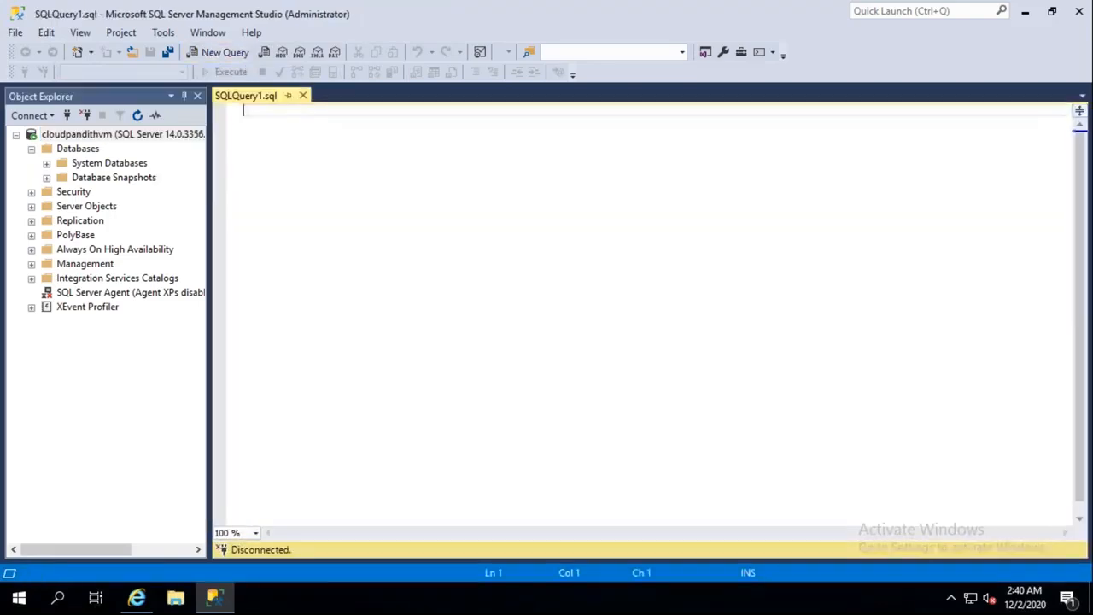
type("CREATE DATABAS")
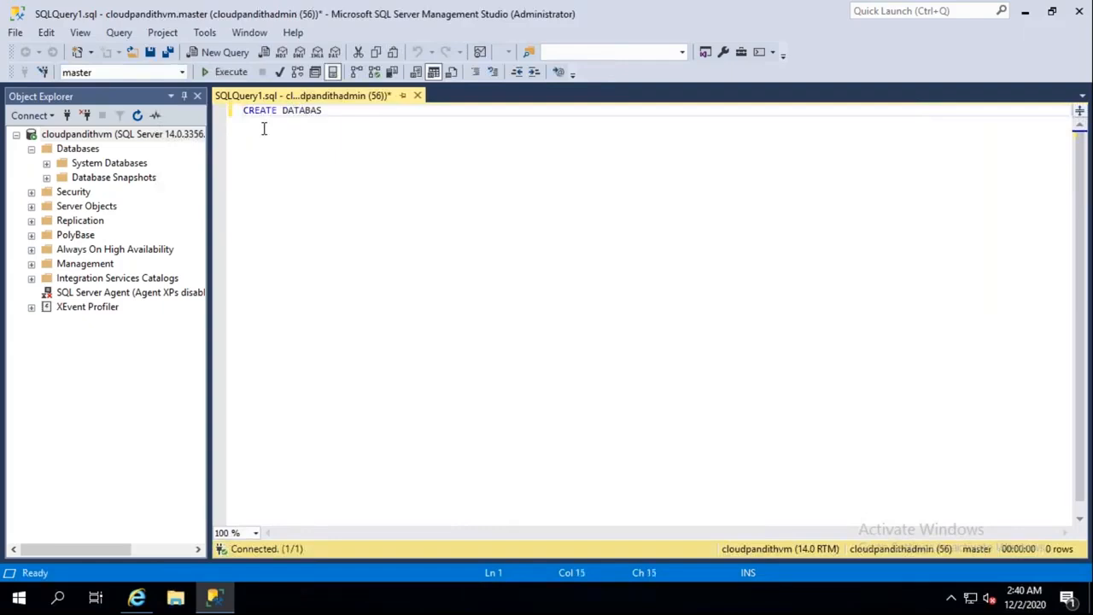
type("E CLOUDPANDITHDB")
left_click(229, 76)
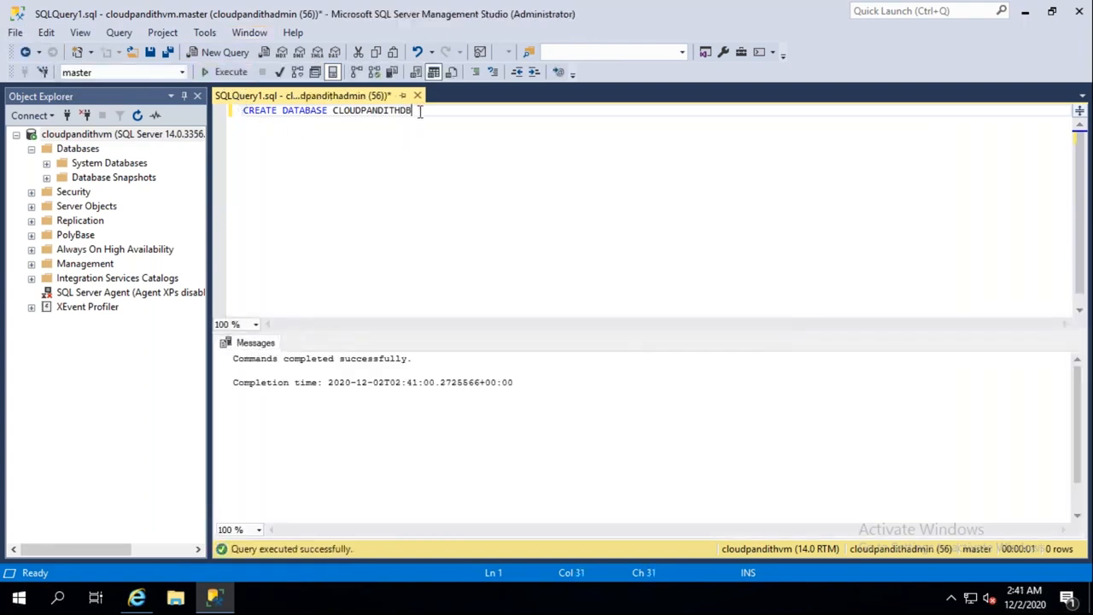
left_click_drag(417, 110, 244, 98)
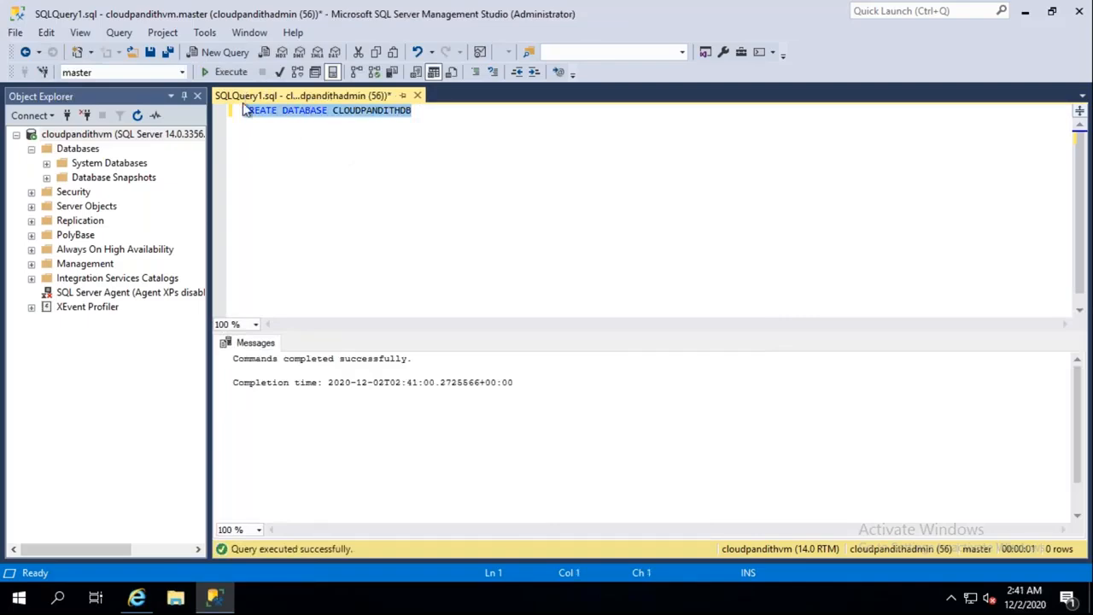
key("Delete")
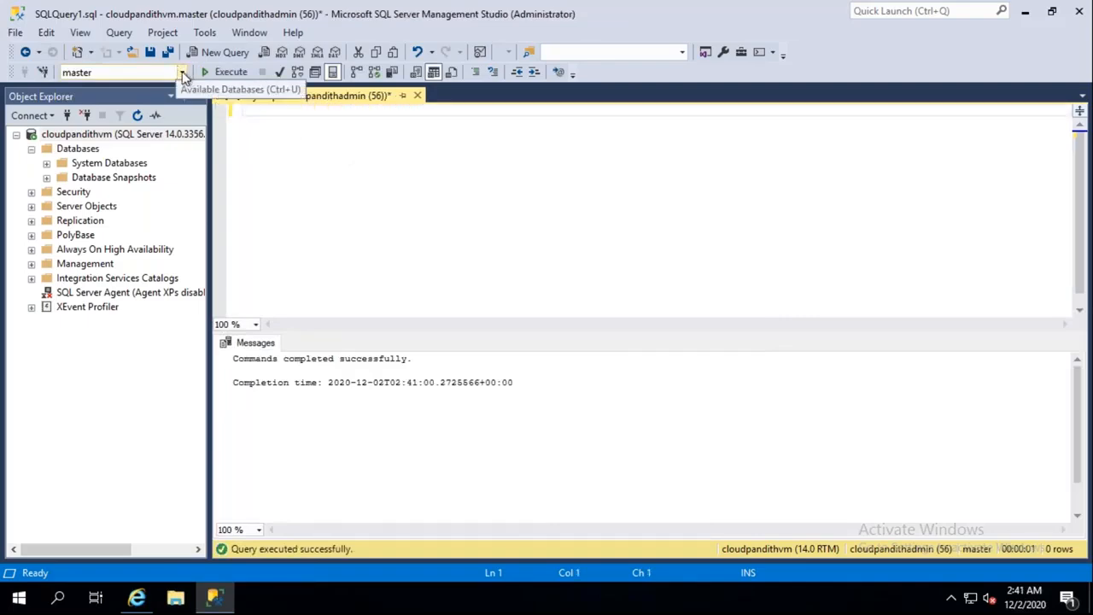
left_click(182, 73)
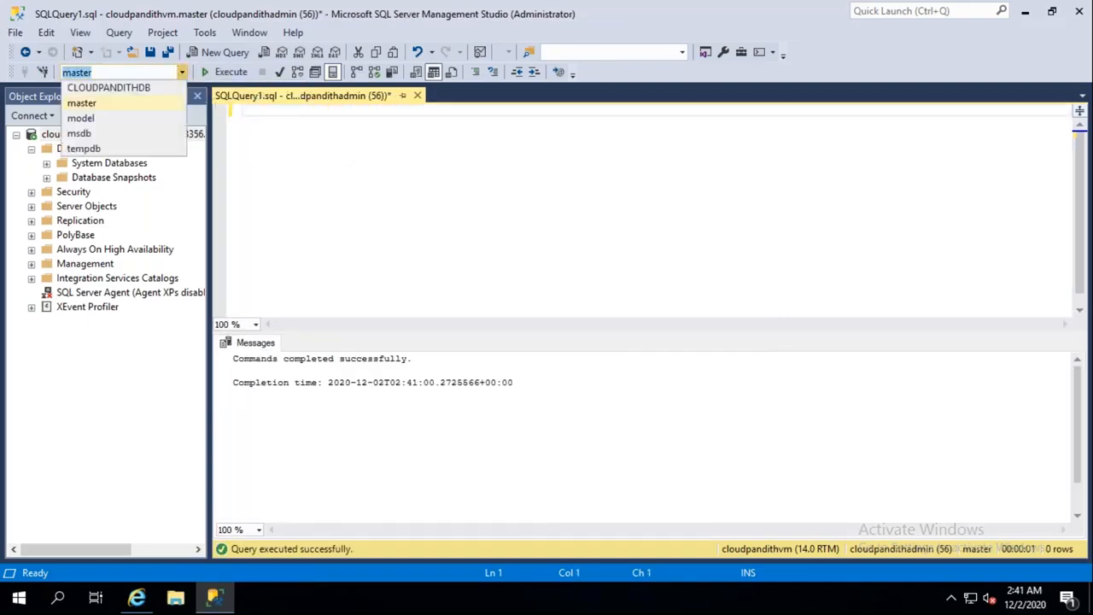
left_click(122, 89)
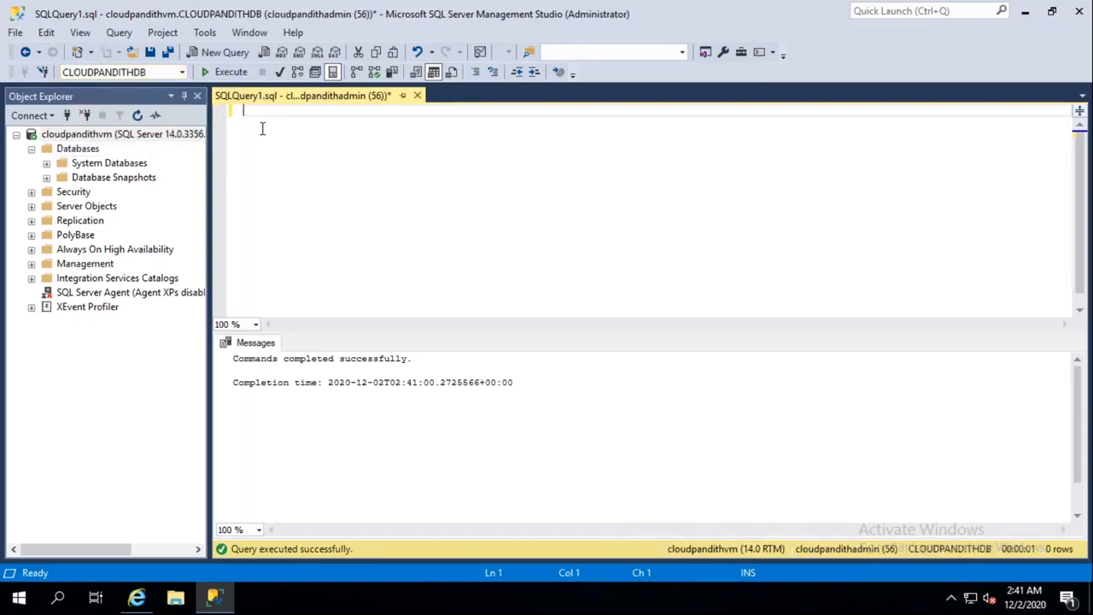
Step: Paste the script, create the emp, product, cust, sales and orders tables, and comment those lines out
key("ctrl+v")
scroll(314, 197, "up", 2)
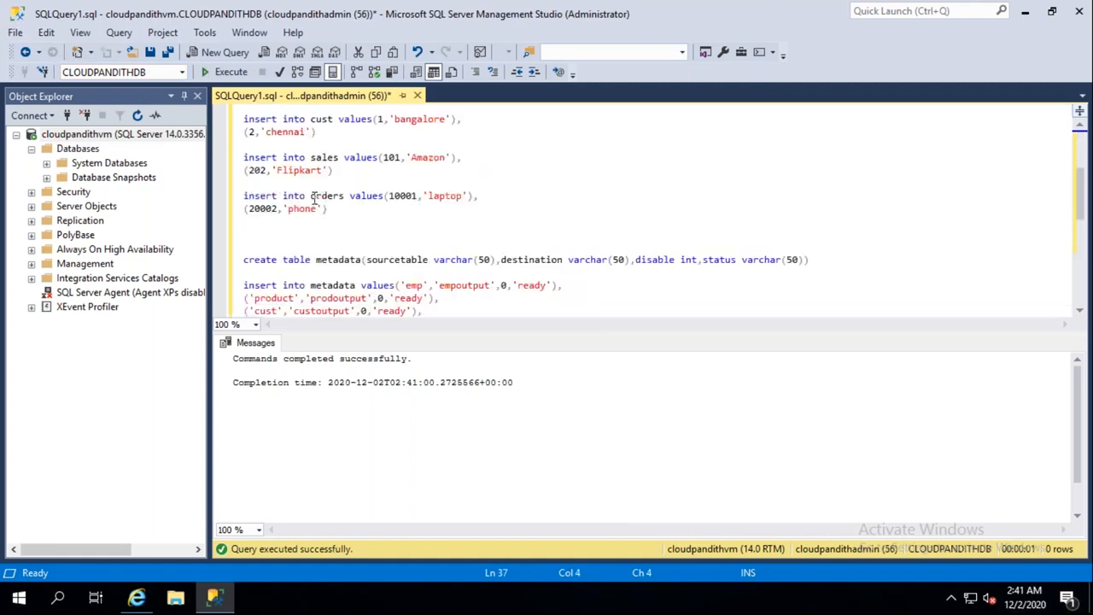
scroll(314, 197, "up", 4)
left_click_drag(563, 165, 354, 111)
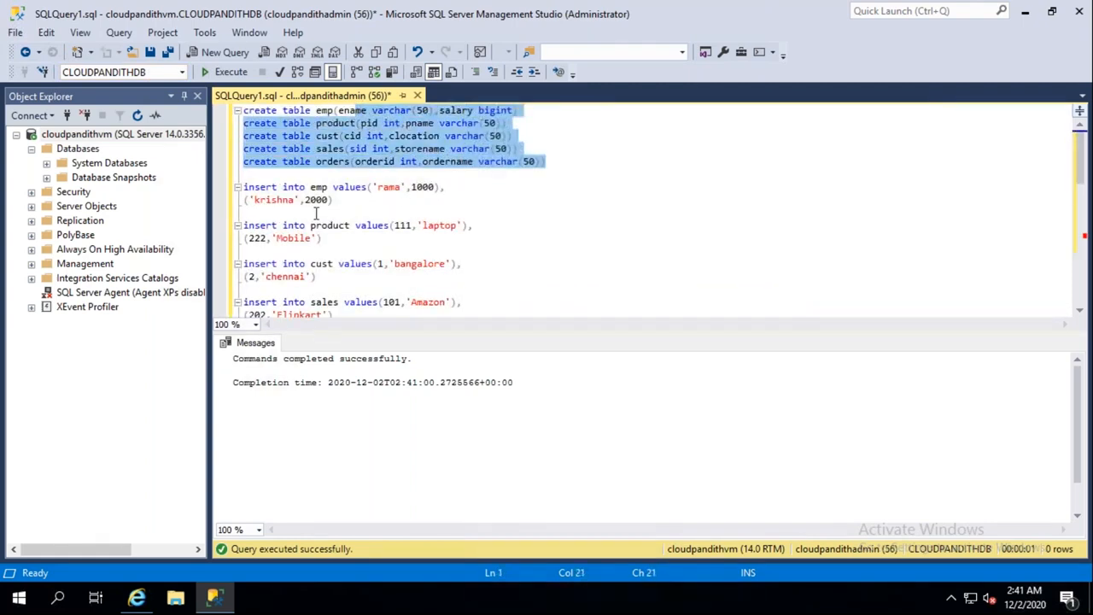
left_click_drag(564, 165, 418, 123)
left_click_drag(263, 101, 244, 107)
left_click(228, 72)
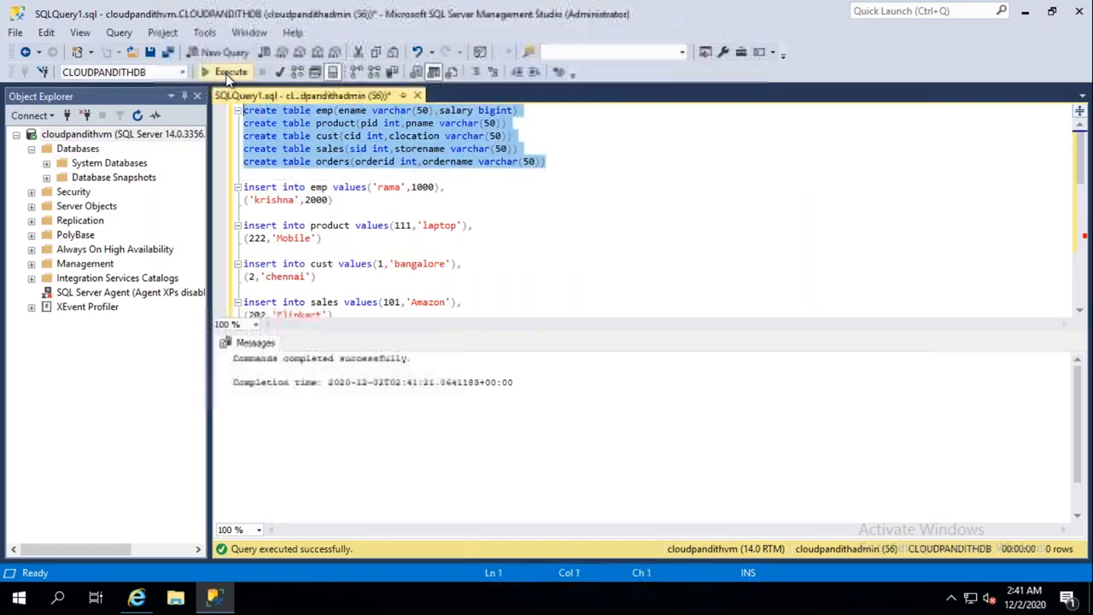
left_click(477, 72)
Step: Insert rows into the five tables and create and fill the metadata table, commenting each block out
scroll(348, 297, "down", 1)
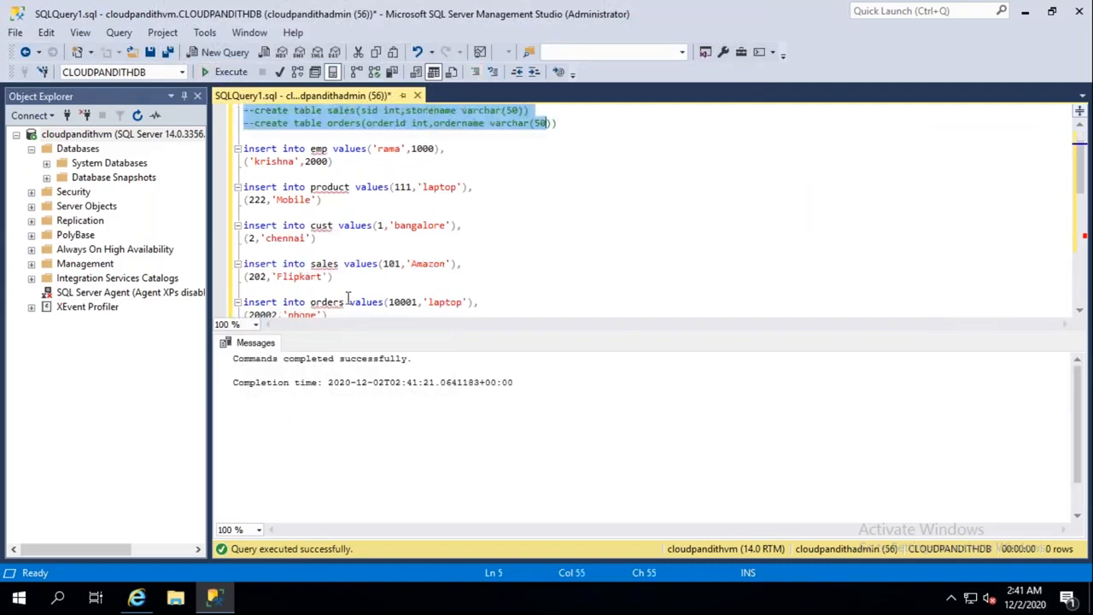
left_click_drag(244, 148, 331, 311)
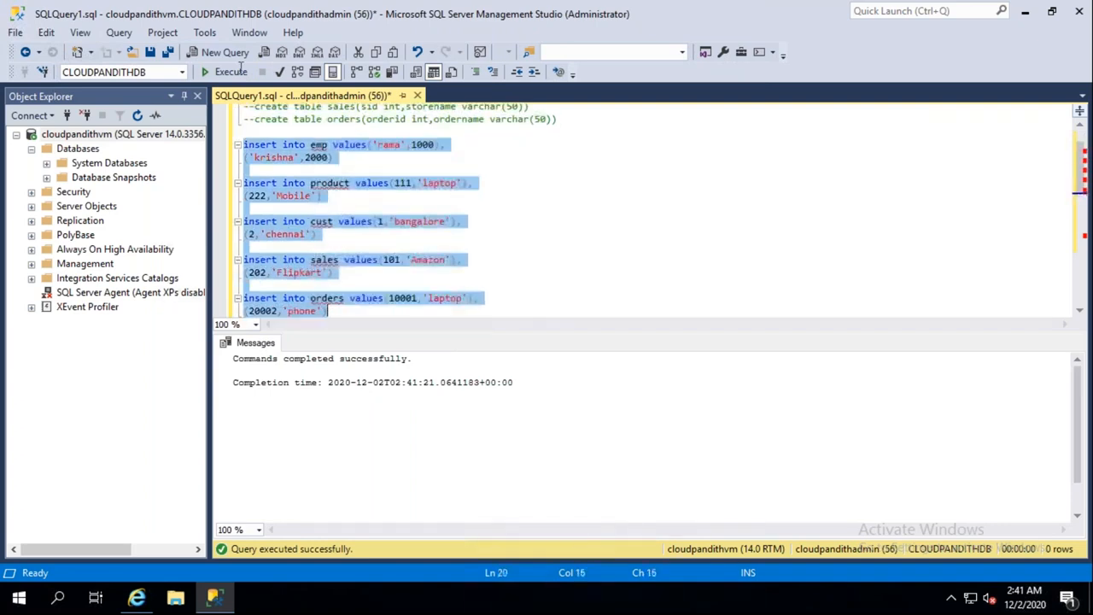
left_click(240, 73)
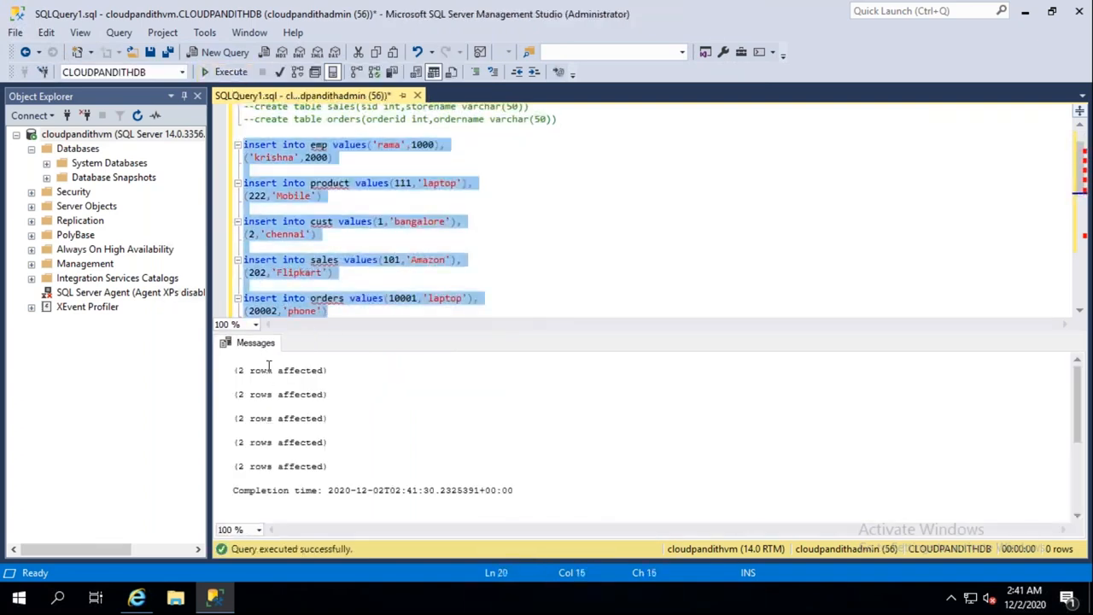
left_click(450, 142)
scroll(364, 226, "down", 5)
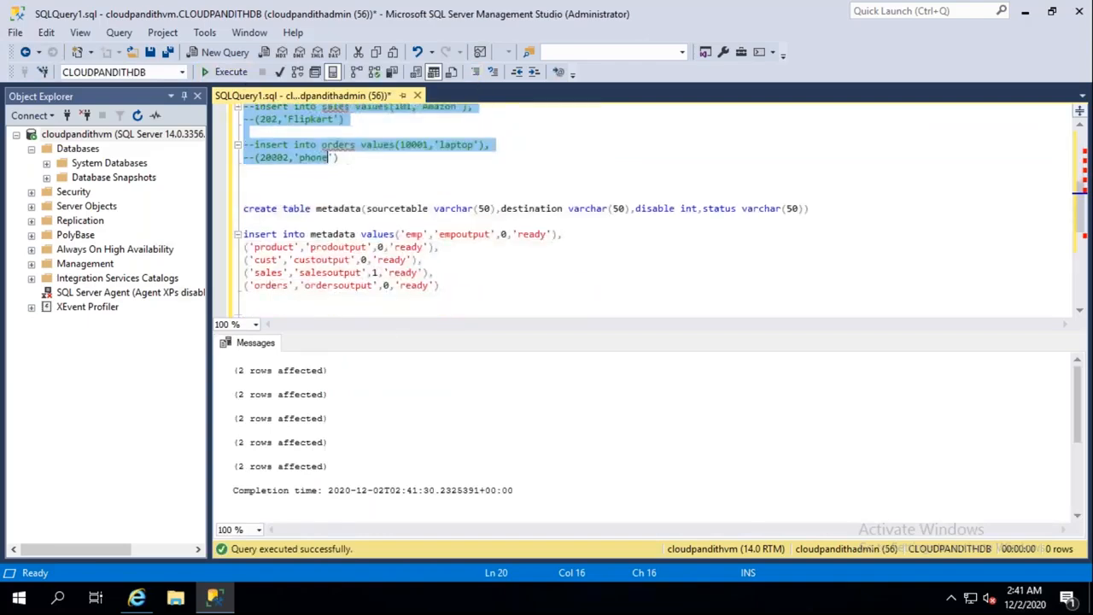
left_click_drag(438, 247, 244, 170)
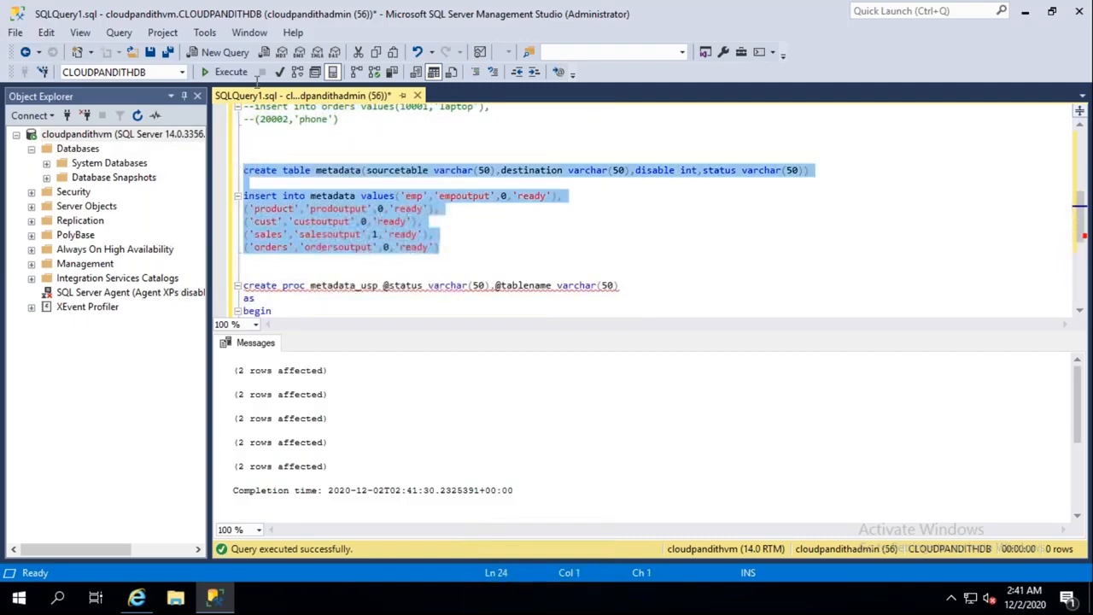
left_click(235, 74)
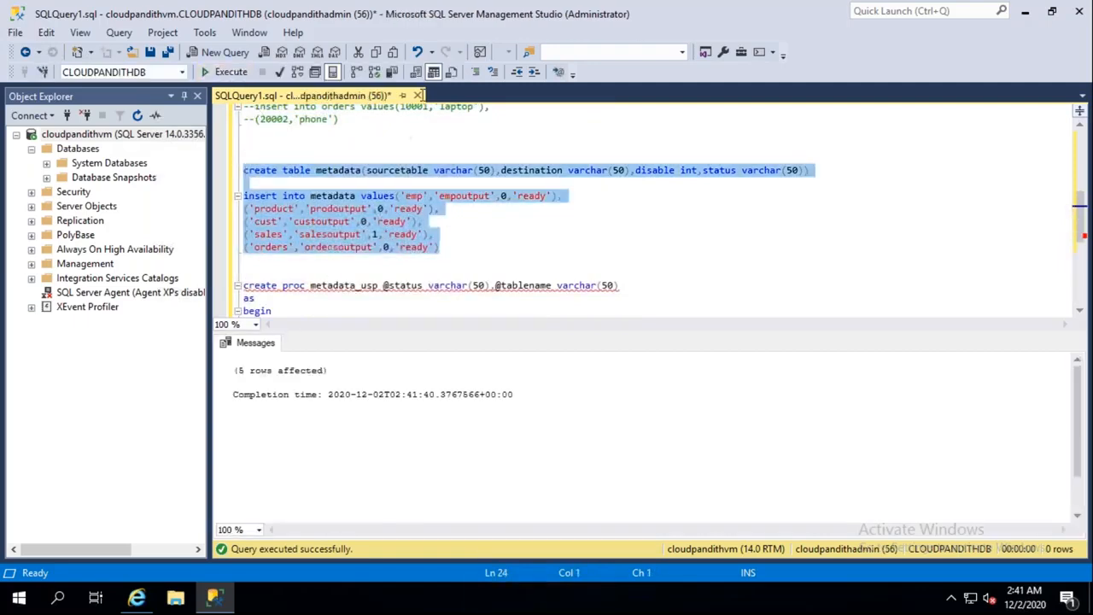
left_click(479, 73)
Step: Create the metadata_usp stored procedure and comment out its definition
scroll(359, 231, "down", 1)
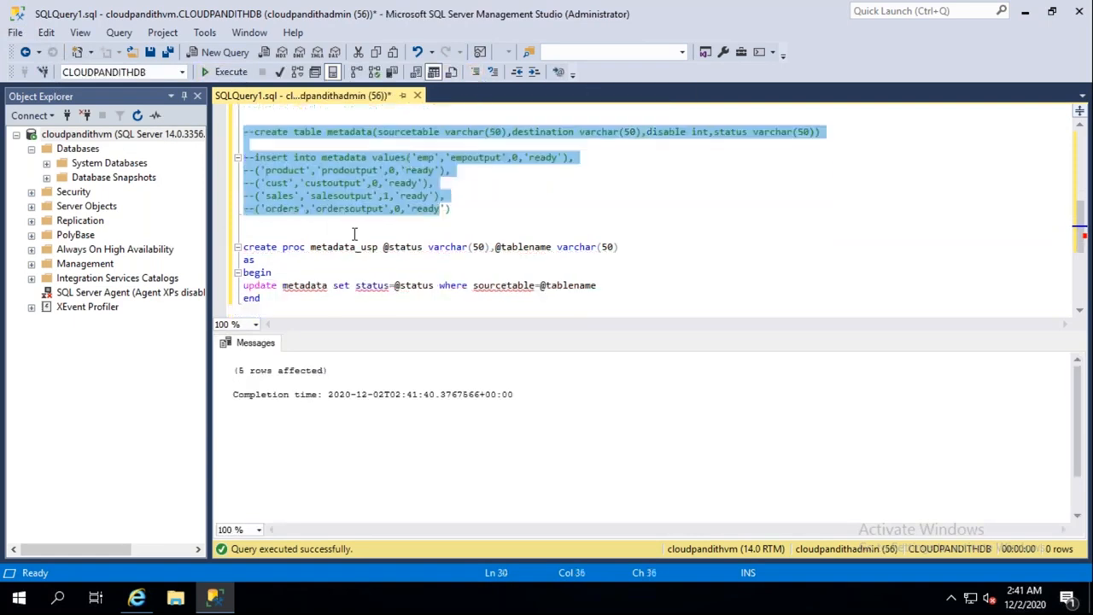
left_click_drag(266, 297, 245, 233)
left_click(230, 73)
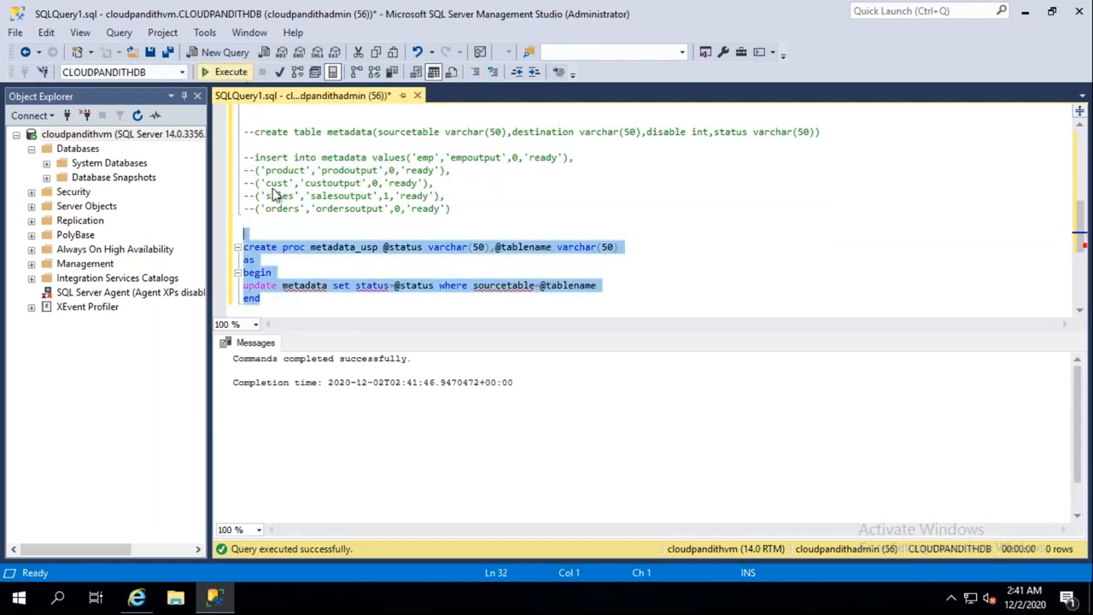
left_click(479, 75)
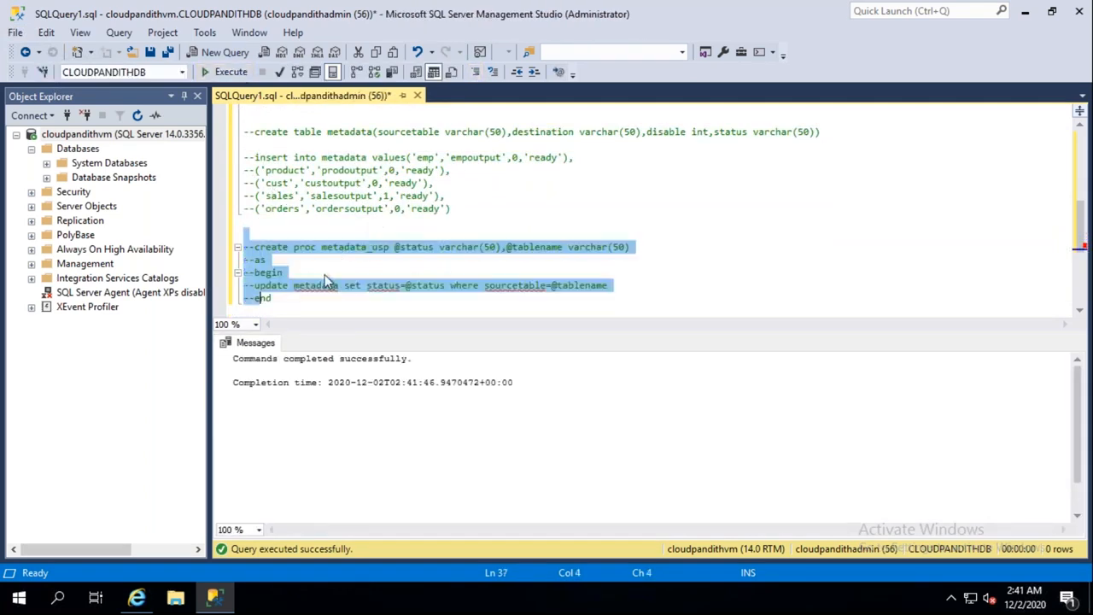
left_click(324, 274)
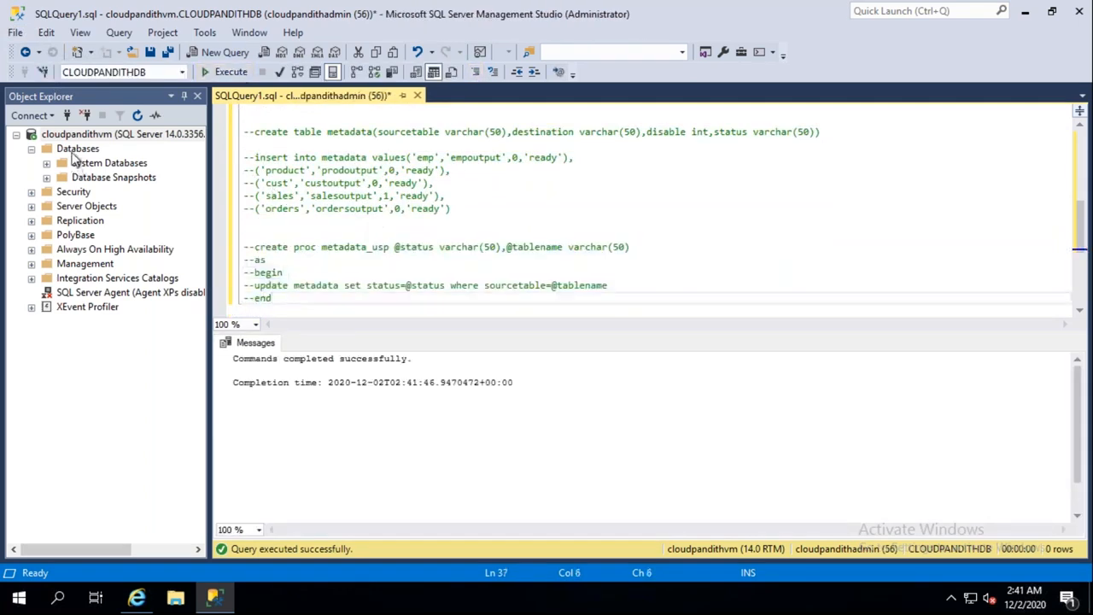
Step: Refresh Databases and expand CLOUDPANDITHDB's tables to find dbo.metadata
left_click(77, 150)
right_click(75, 152)
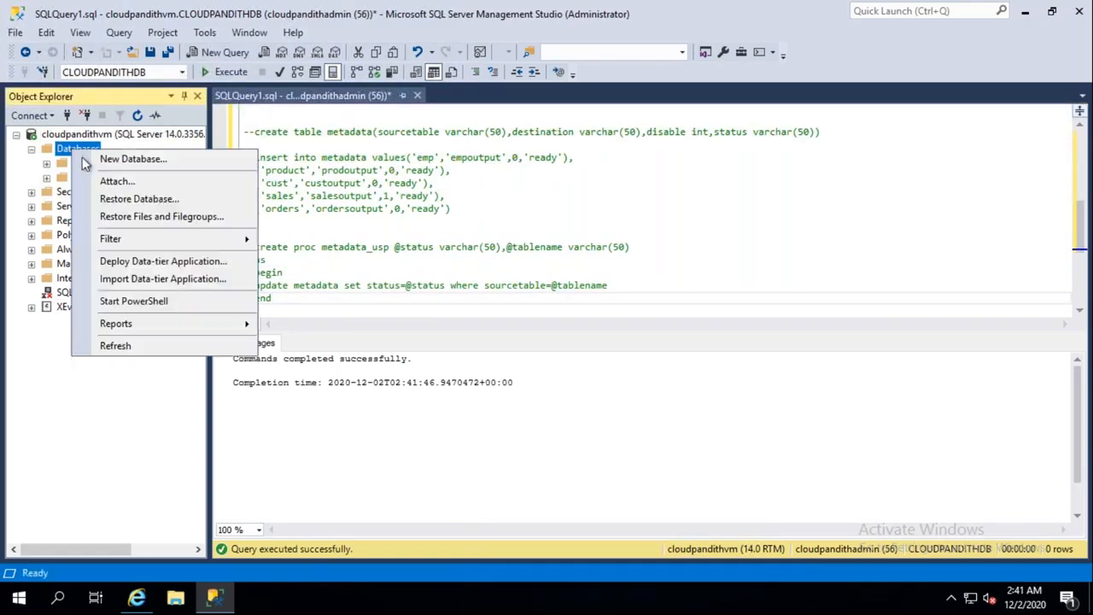
left_click(107, 347)
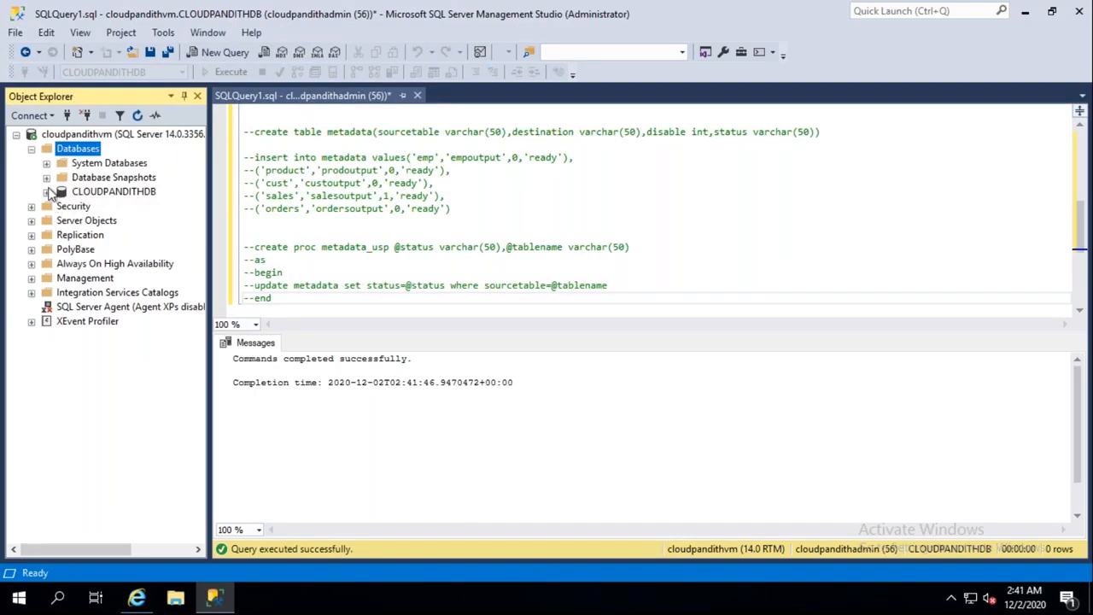
left_click(47, 192)
left_click(62, 221)
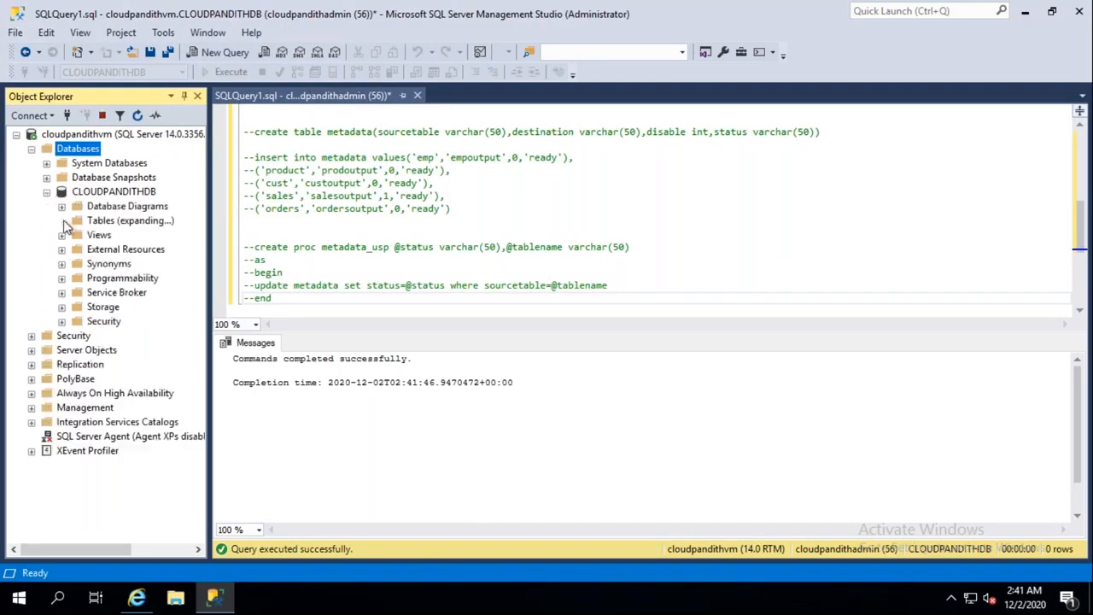
left_click(111, 293)
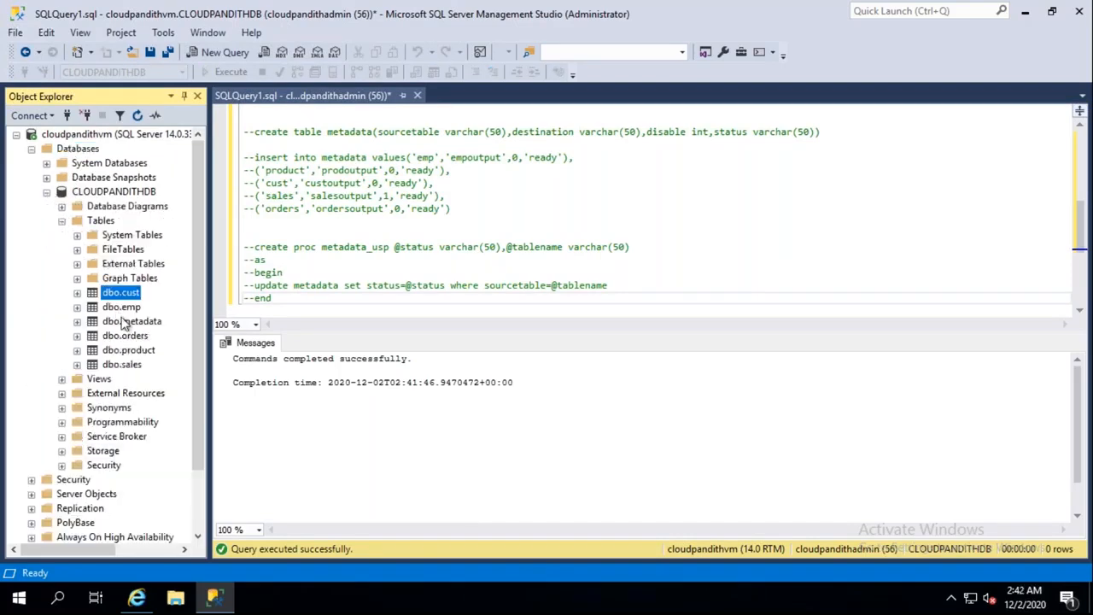
left_click(128, 321)
left_click(128, 350)
left_click(130, 365)
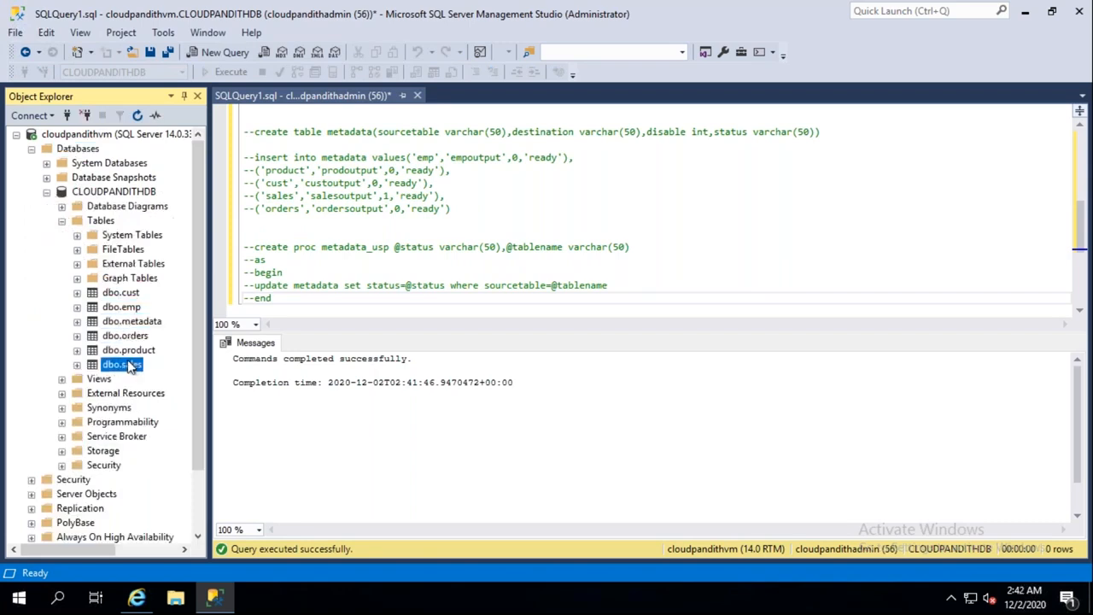
left_click(134, 323)
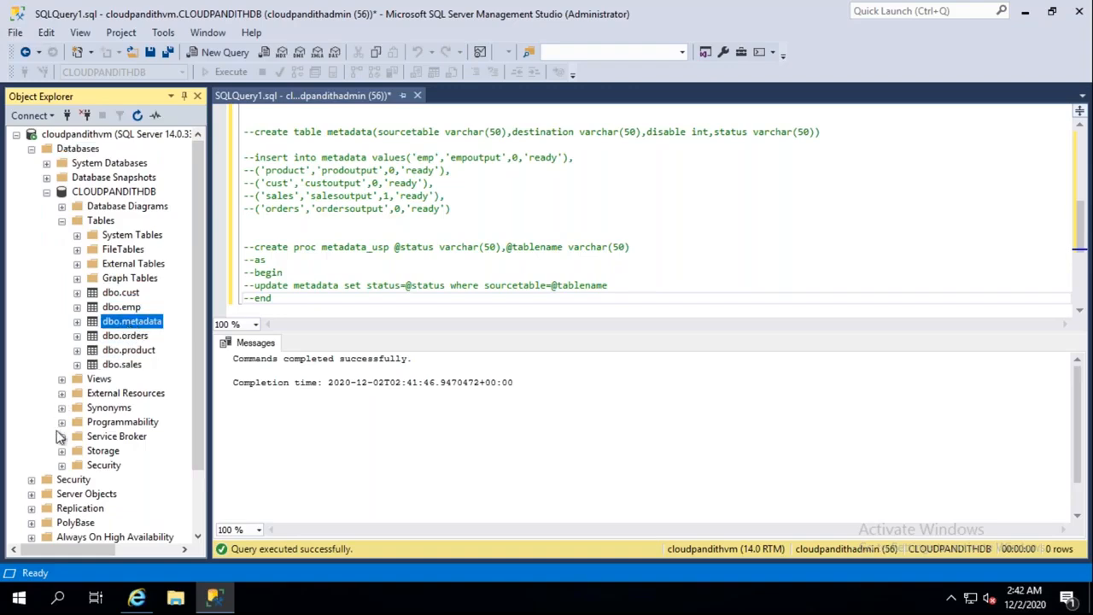
Step: Expand Programmability > Stored Procedures and select dbo.metadata_usp
left_click(61, 422)
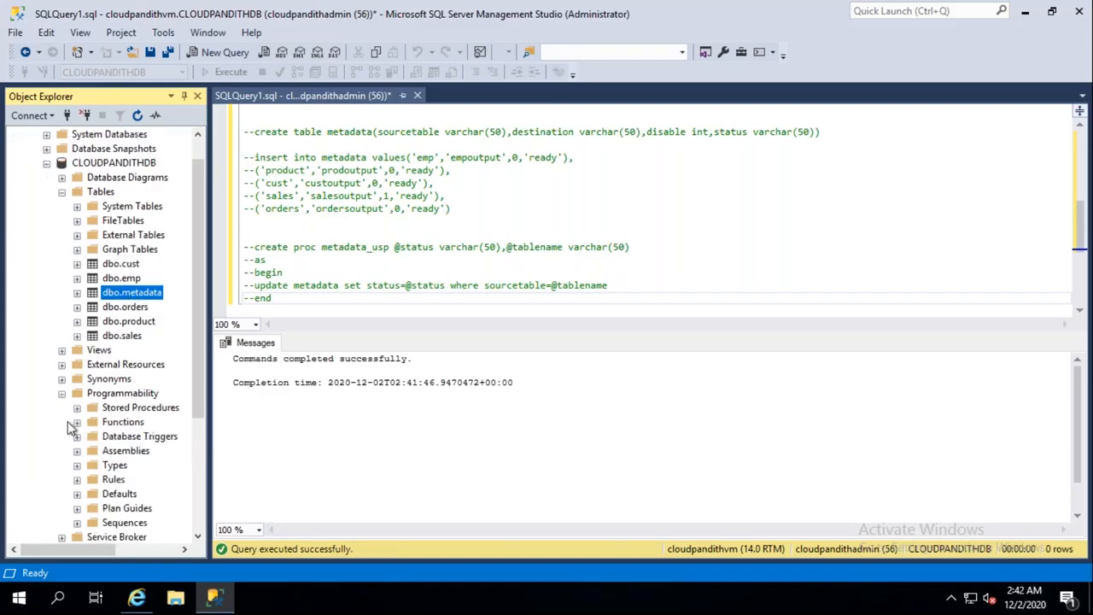
left_click(77, 407)
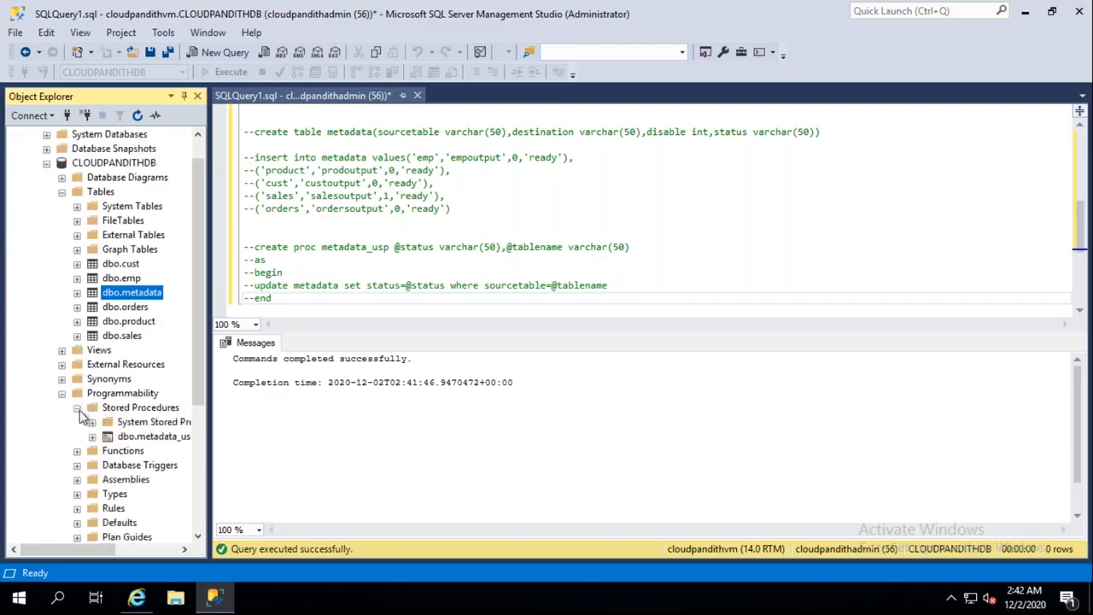
left_click(154, 438)
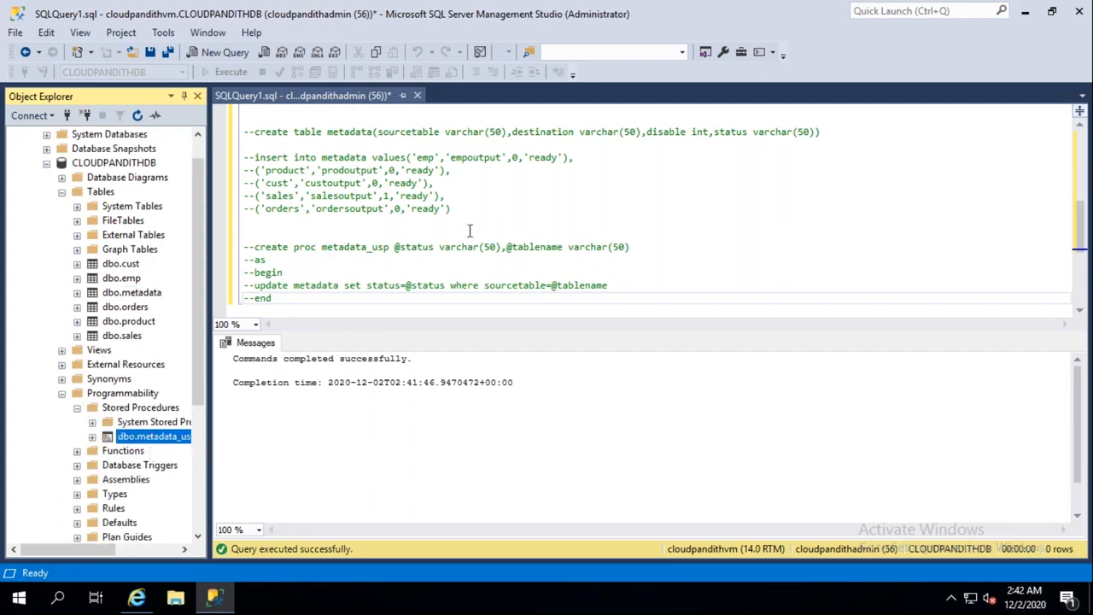
left_click(759, 22)
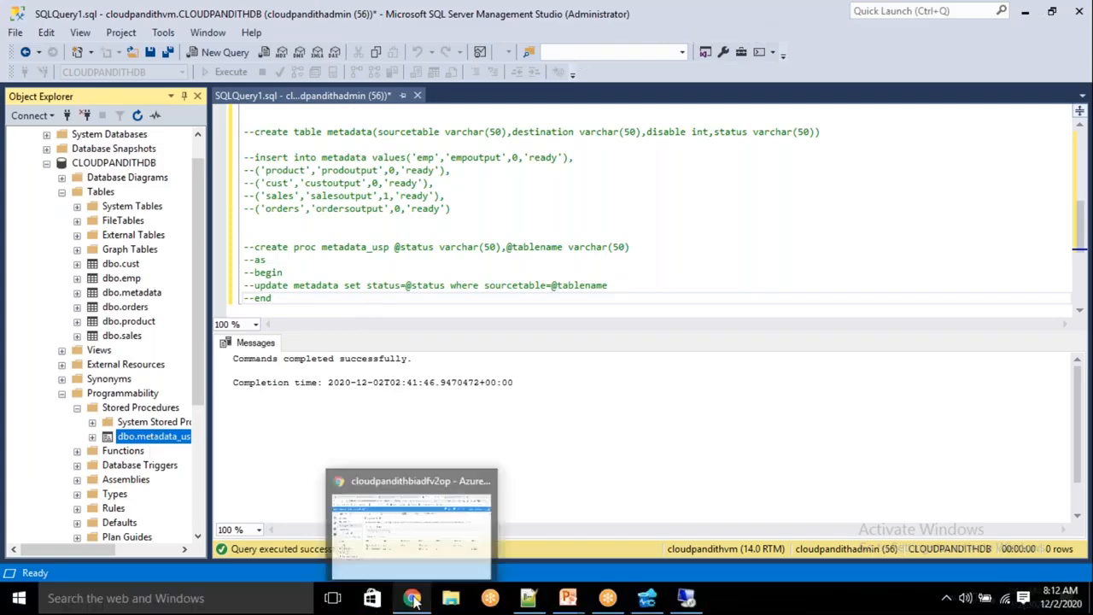
Step: Open the newly deployed cloudpandithopakvcp key vault and start a new secret under Secrets
left_click(412, 601)
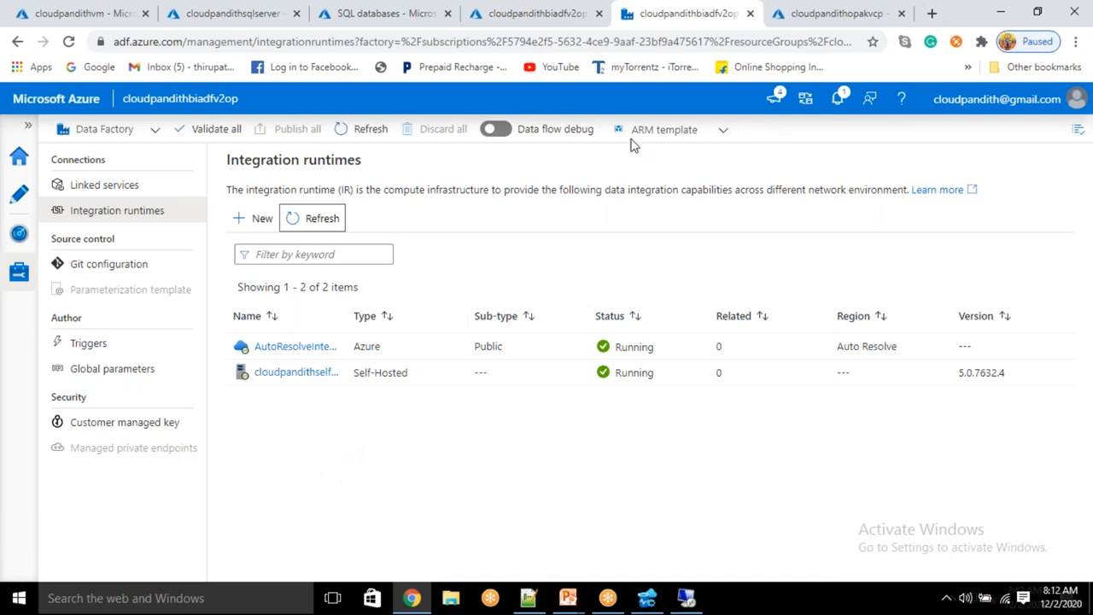
left_click(807, 12)
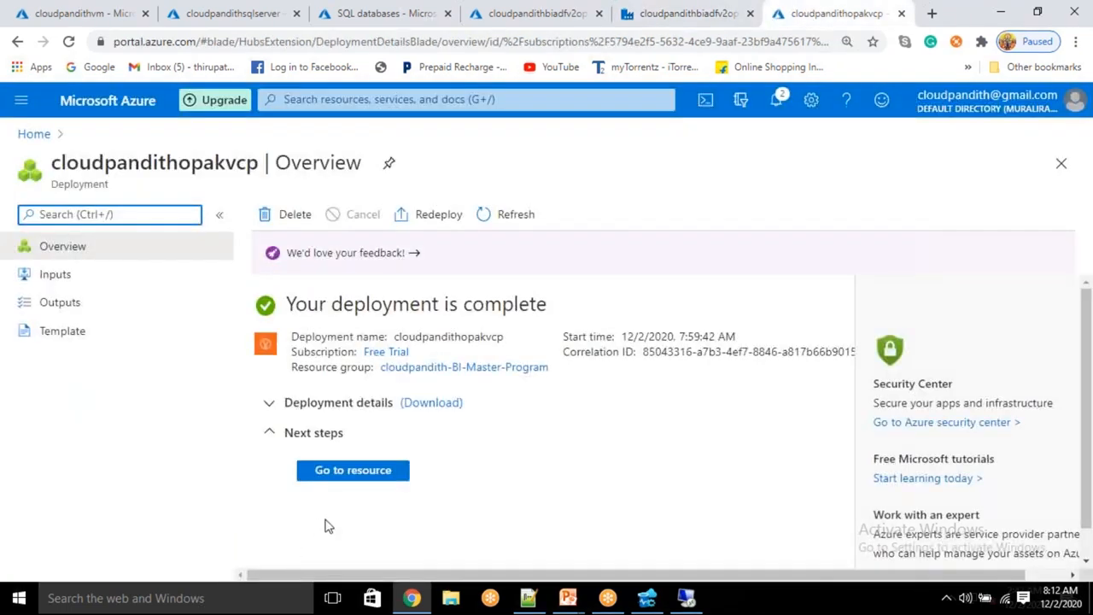
left_click(354, 472)
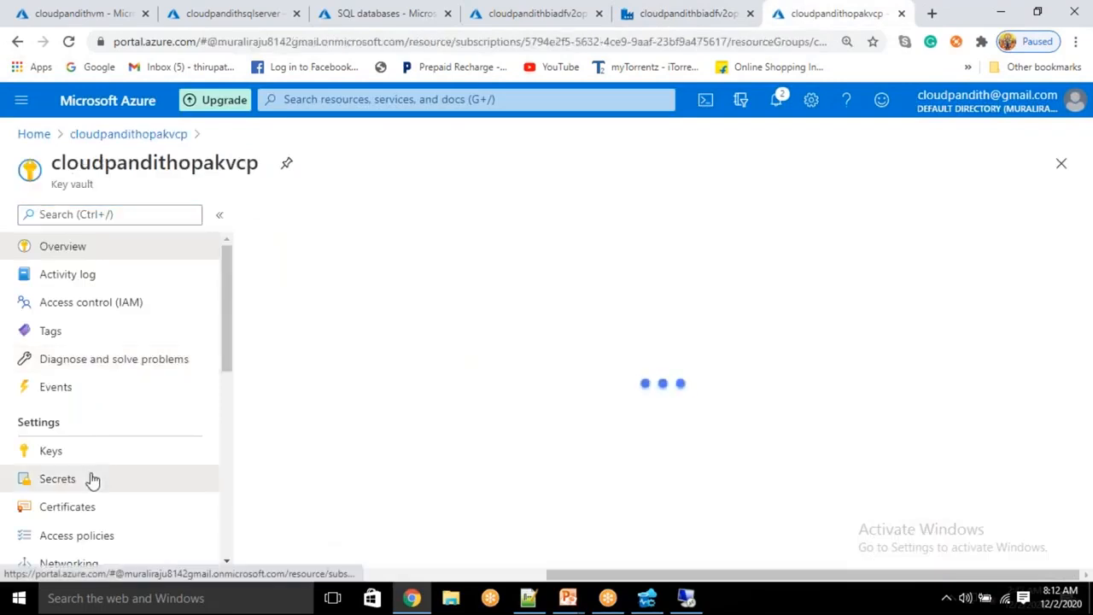
left_click(93, 480)
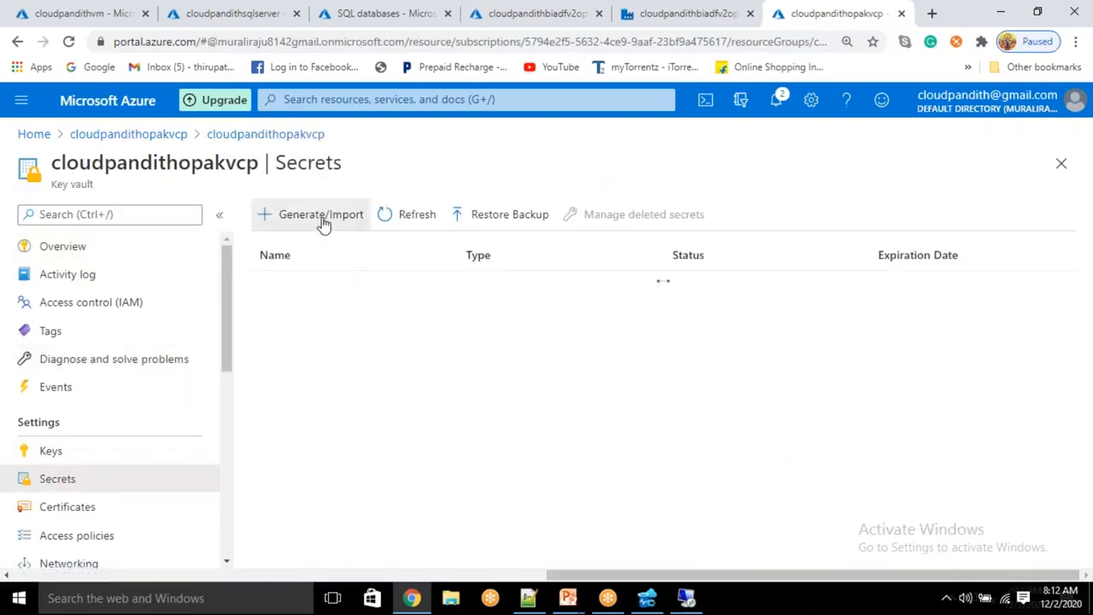
left_click(321, 219)
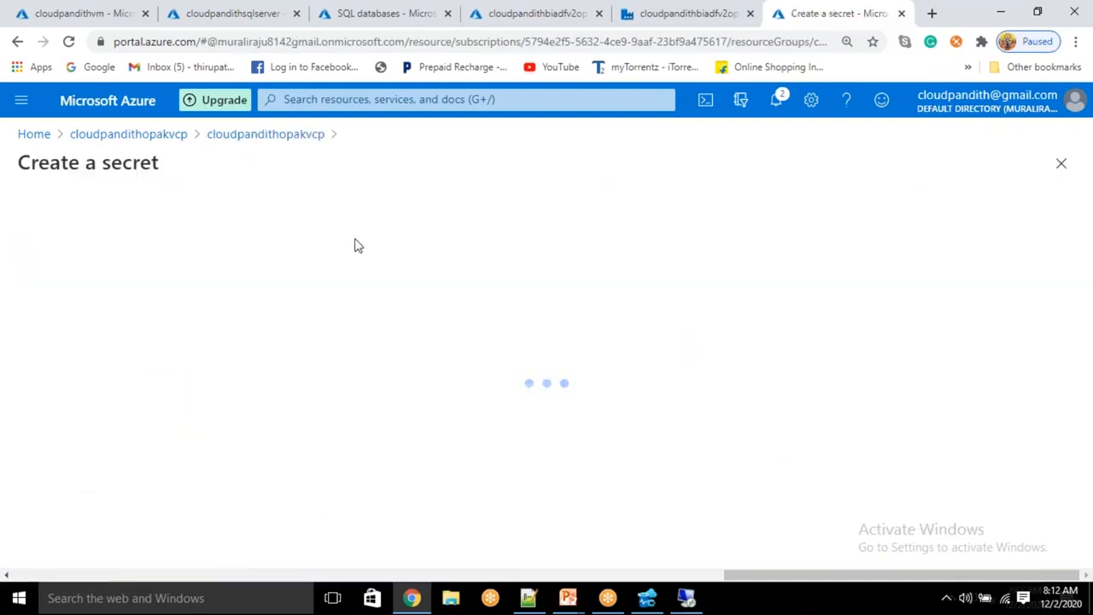
Step: Create the secret sqlserverop with the SQL password as its value
left_click(309, 272)
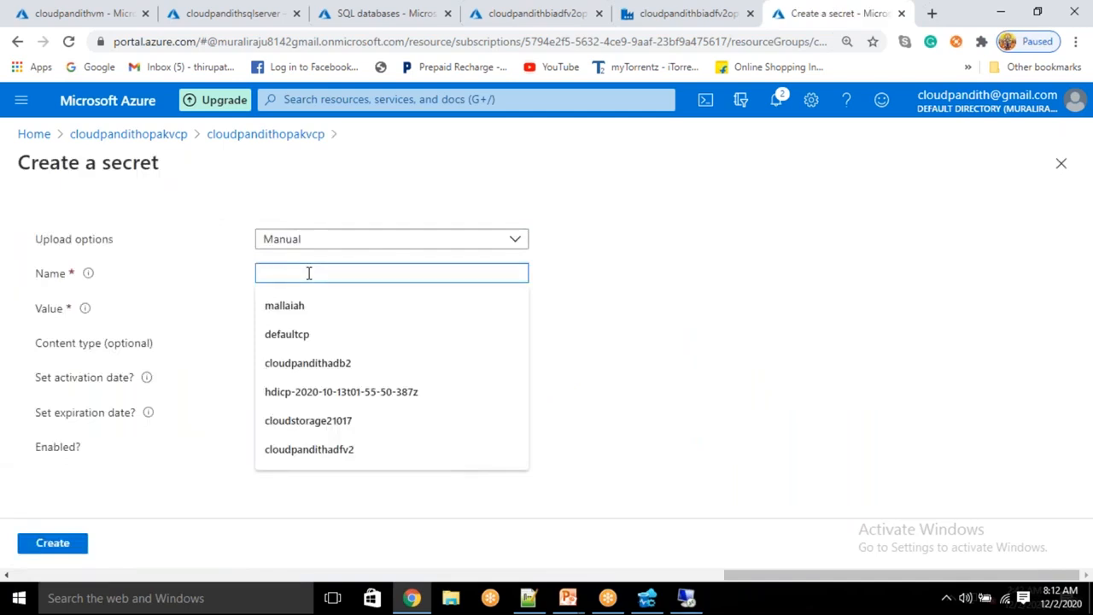
type("ONPREMISESQL")
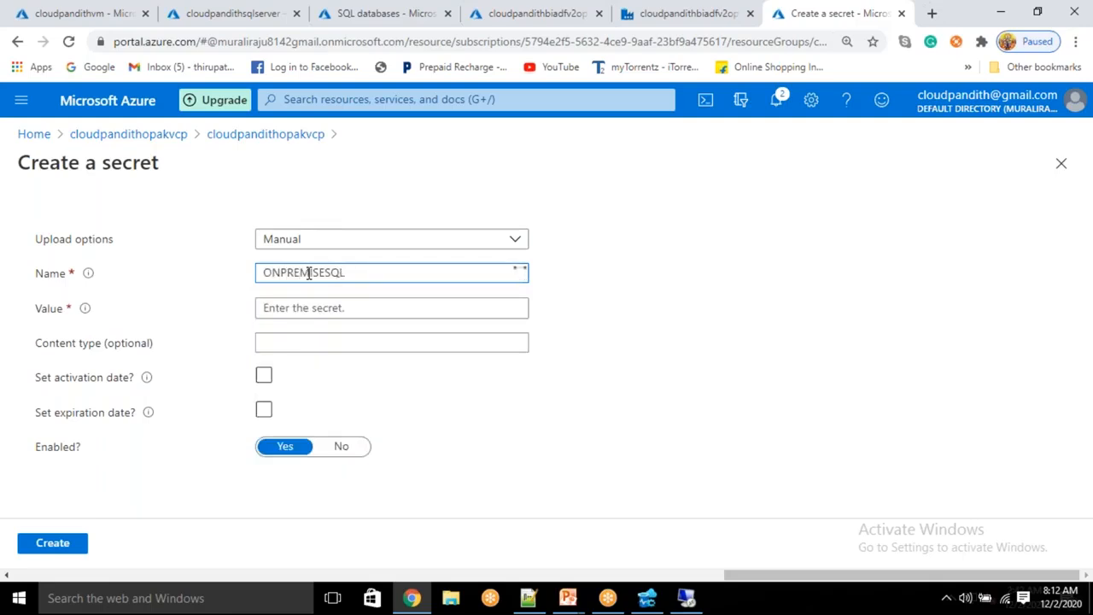
key("ctrl+a")
key("BackSpace")
type("sqlserver")
left_click(296, 309)
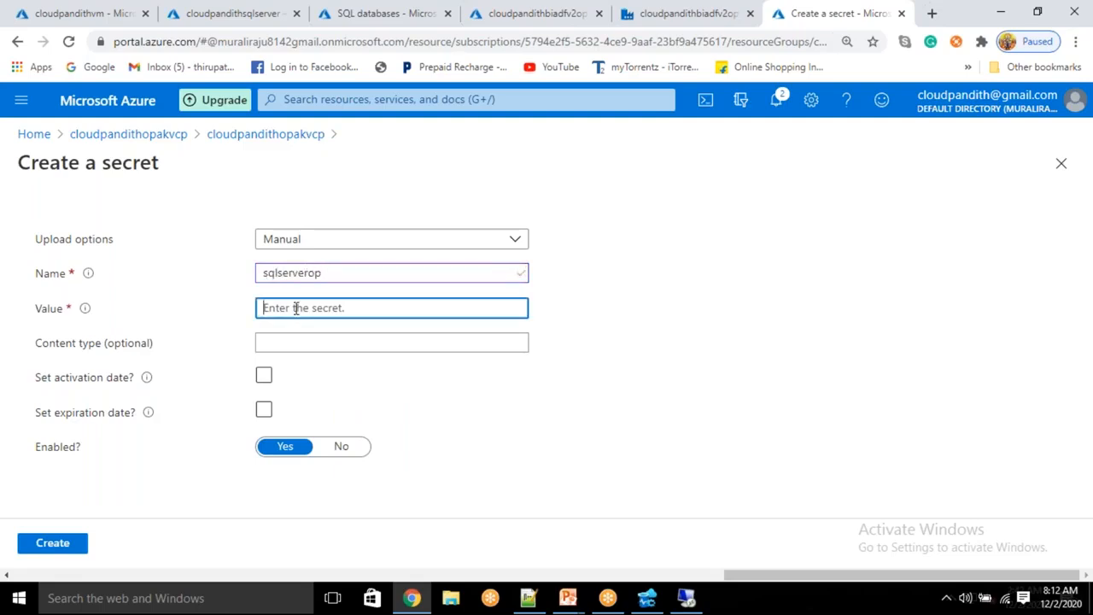
type("******")
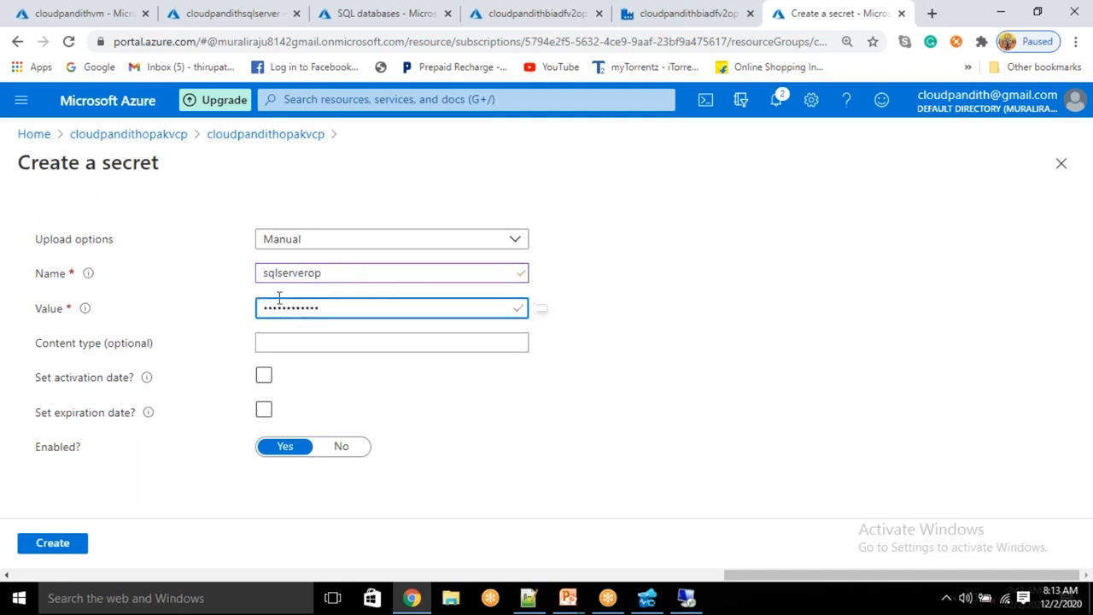
left_click(60, 538)
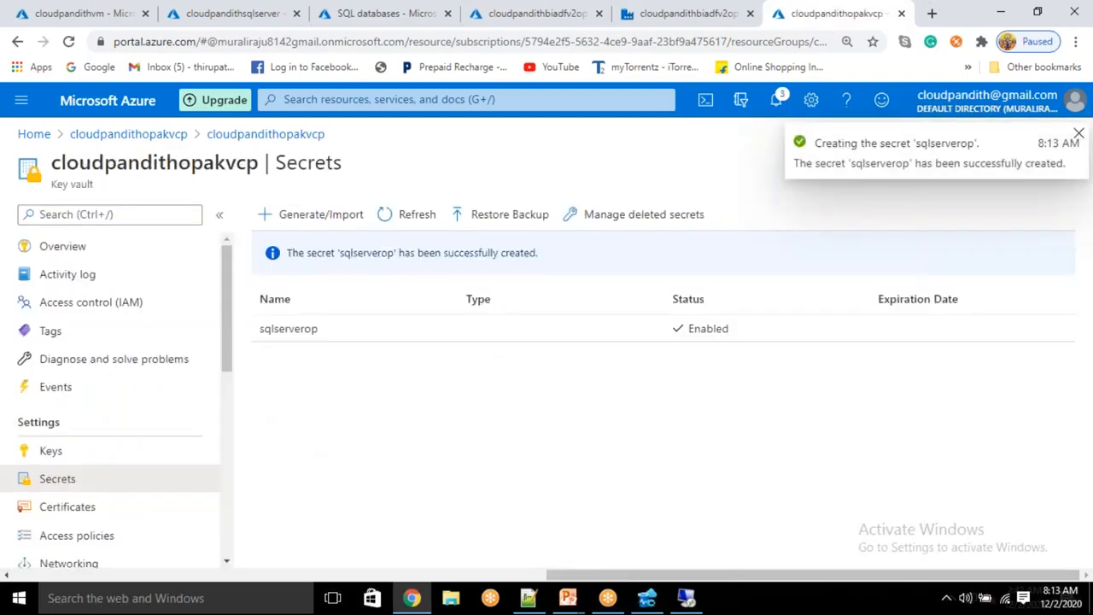
left_click(297, 214)
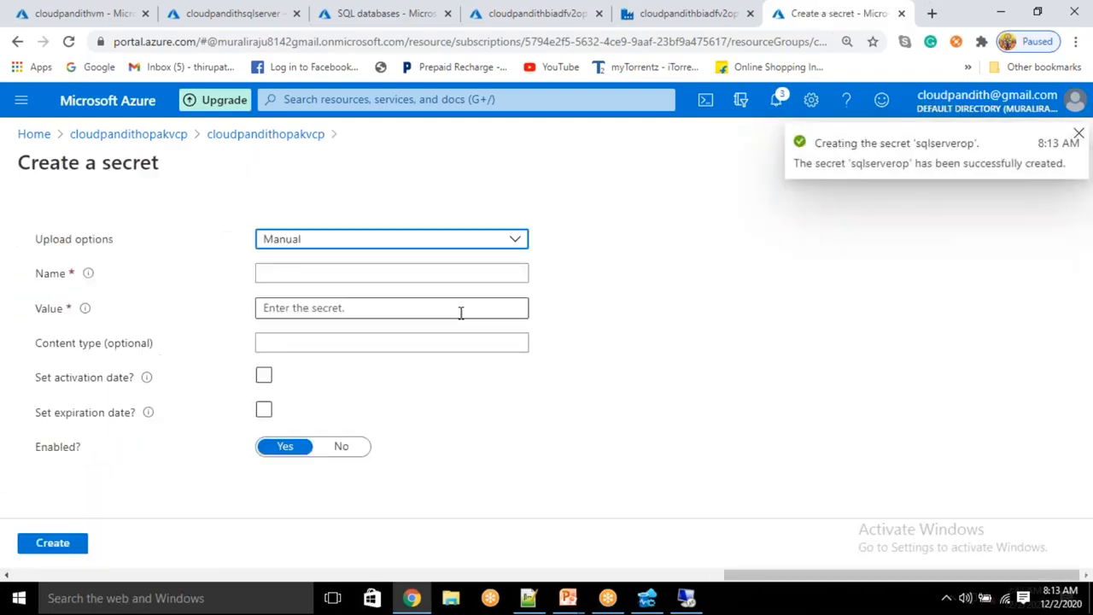
Step: Create the azuresql secret holding the password value, then go back to Data Factory
left_click(330, 272)
type("AZURESQL")
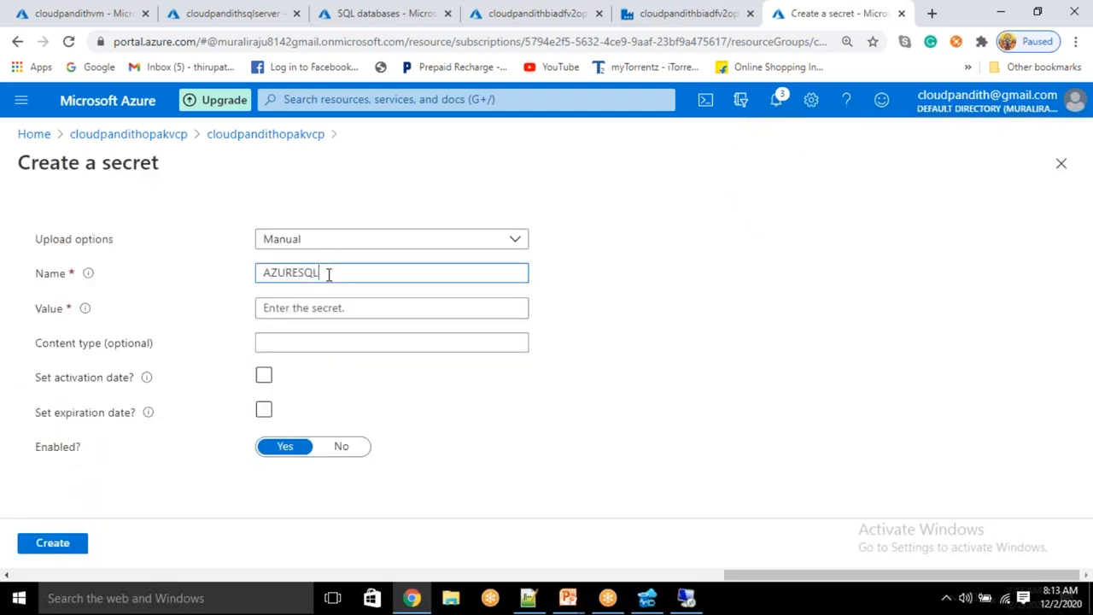
key("Tab")
left_click(327, 274)
key("ctrl+a")
key("BackSpace")
type("az")
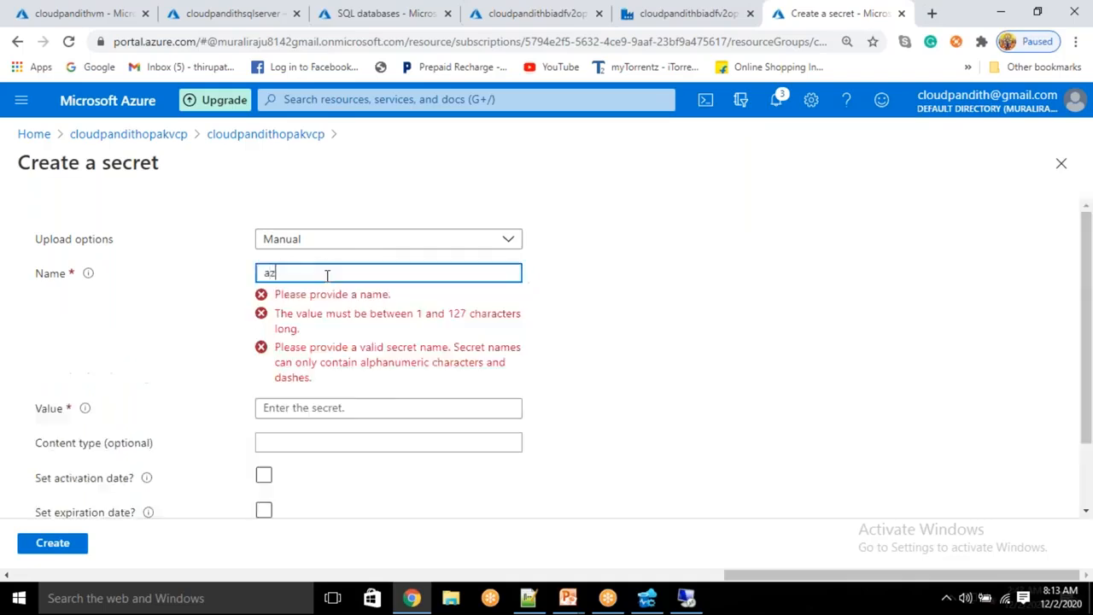
type("uresql")
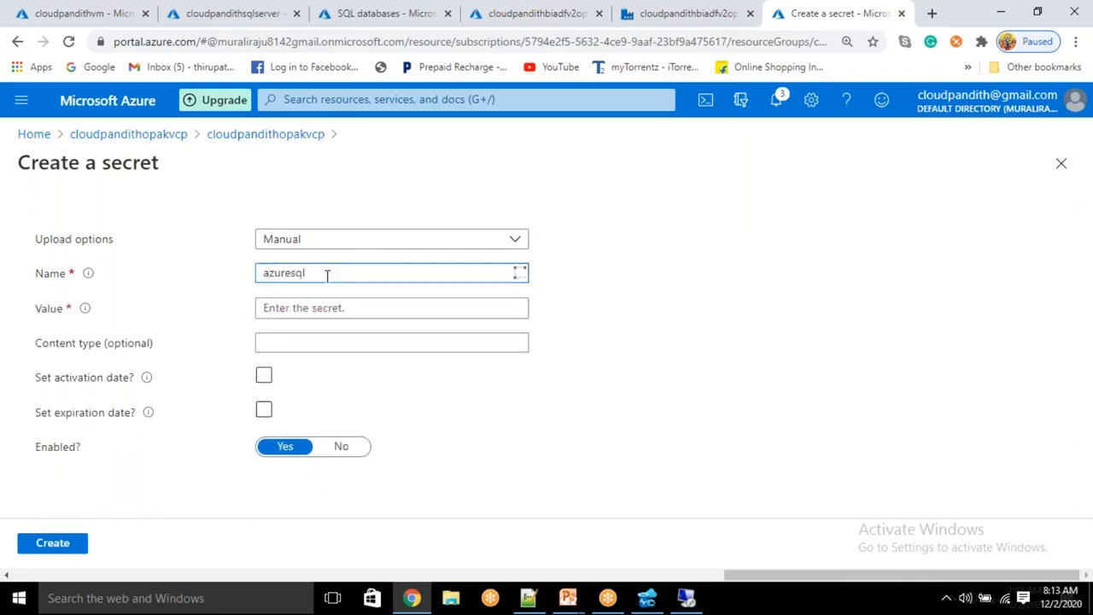
key("Tab")
type("pas")
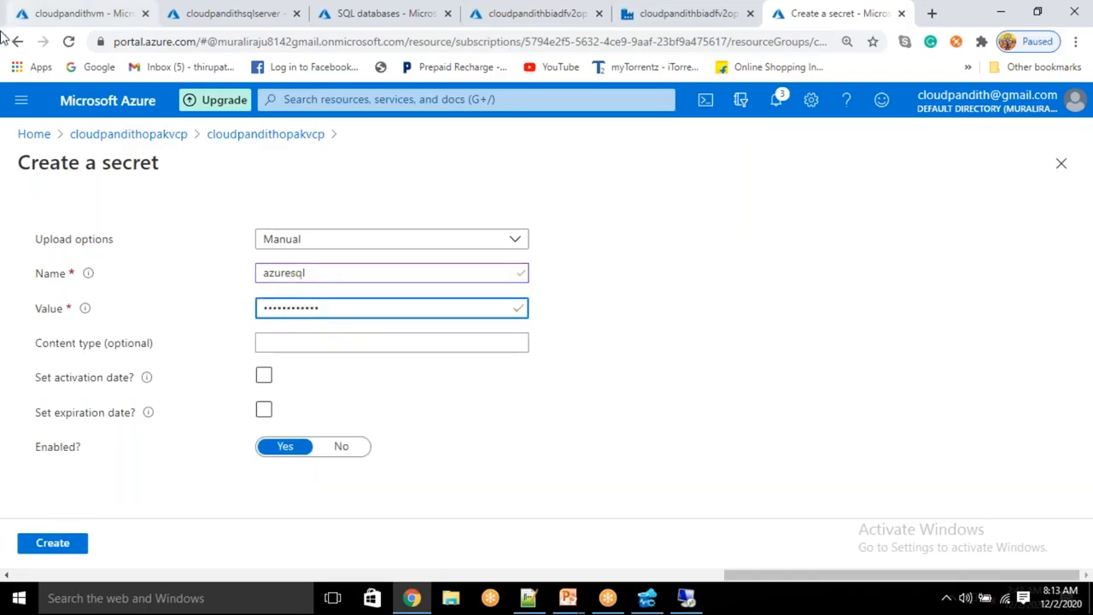
left_click(45, 547)
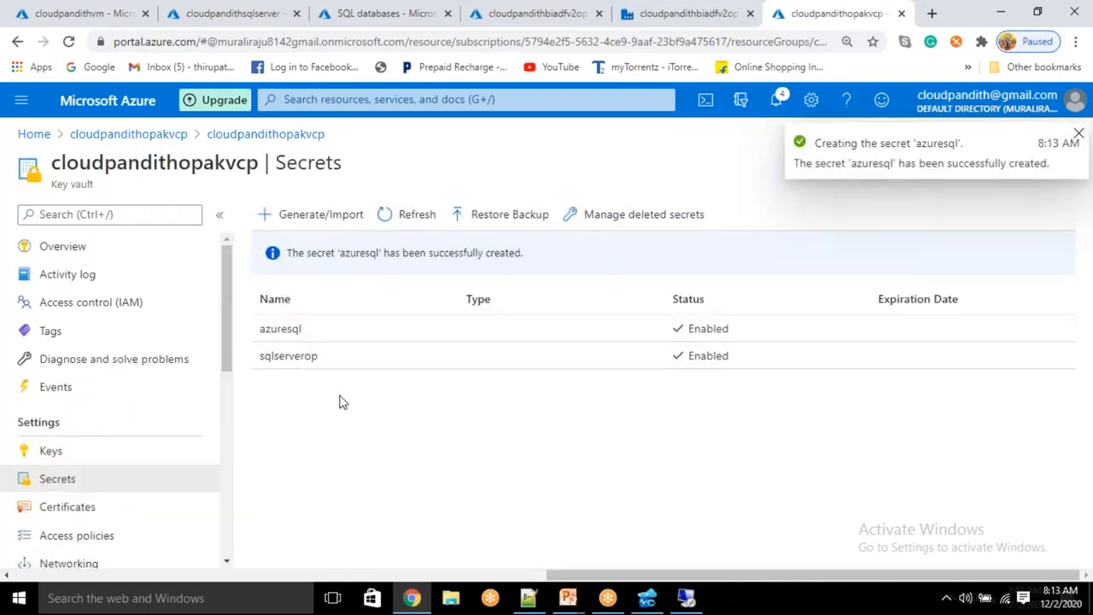
left_click(643, 14)
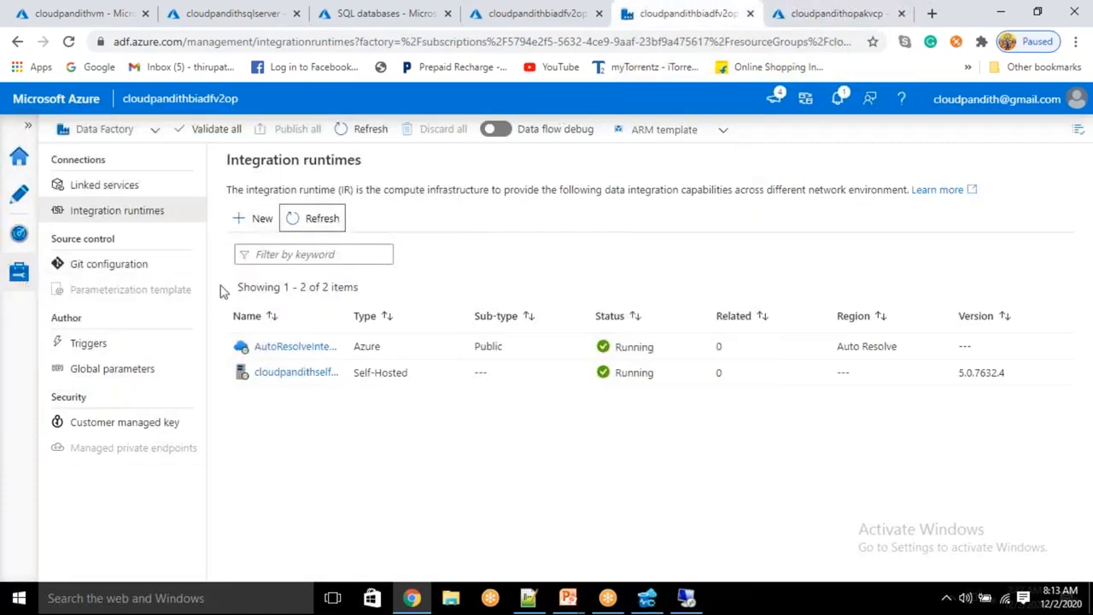
Step: Start a new Azure Key Vault linked service named LS_AKV
left_click(263, 222)
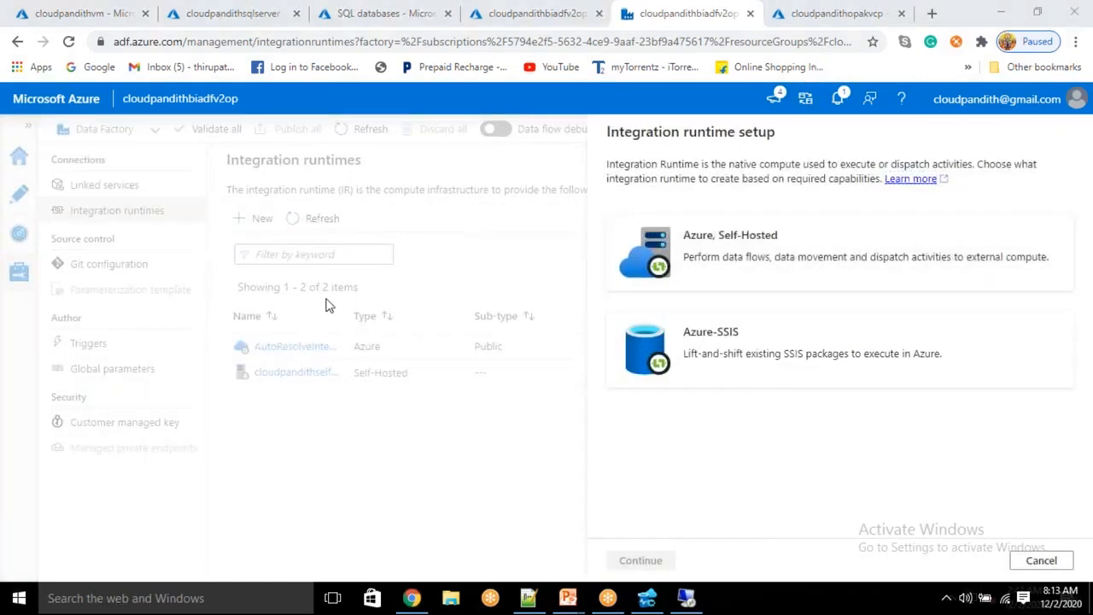
left_click(1039, 562)
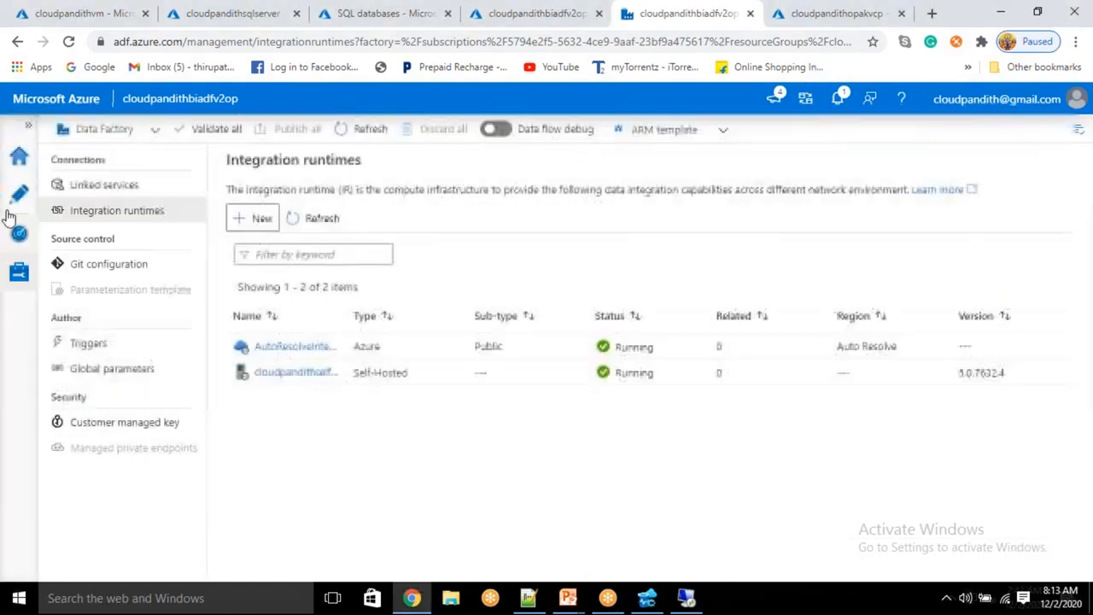
left_click(89, 188)
left_click(255, 221)
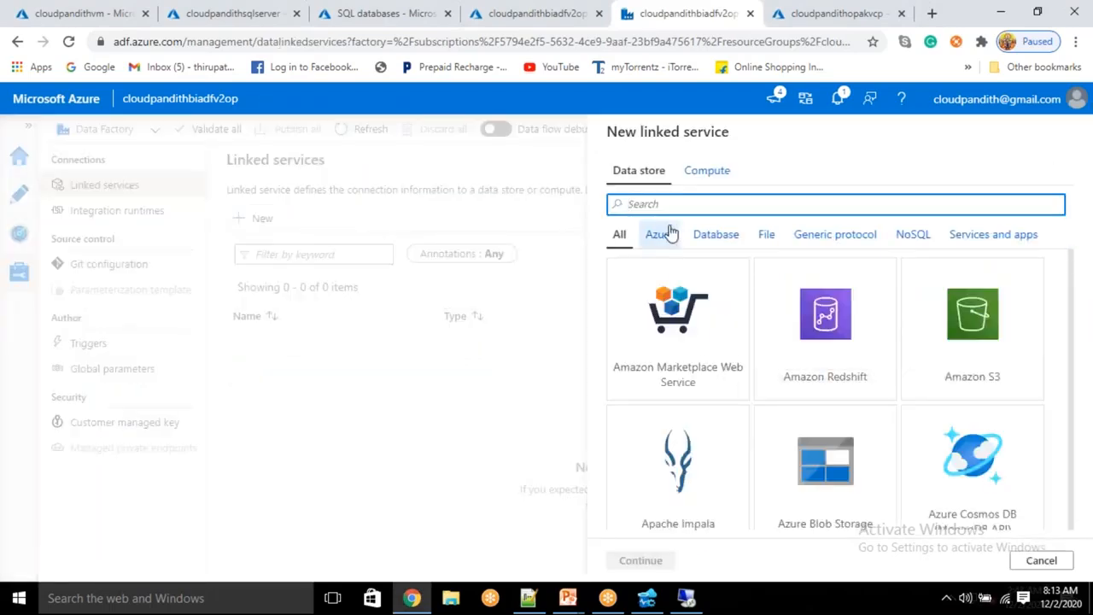
type("KEY VA")
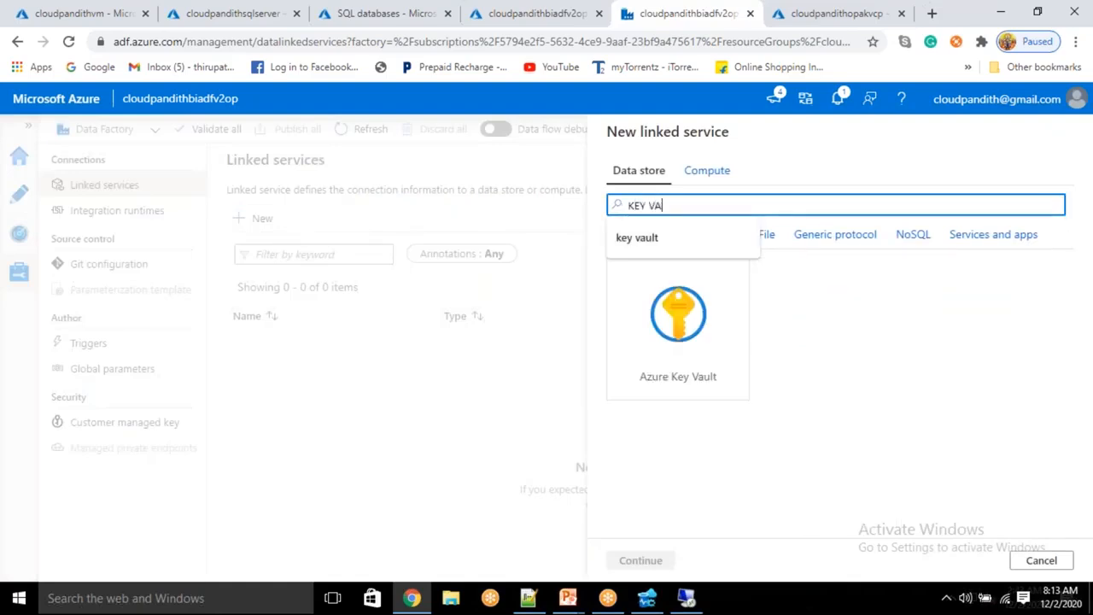
left_click(702, 333)
left_click(648, 563)
key("BackSpace")
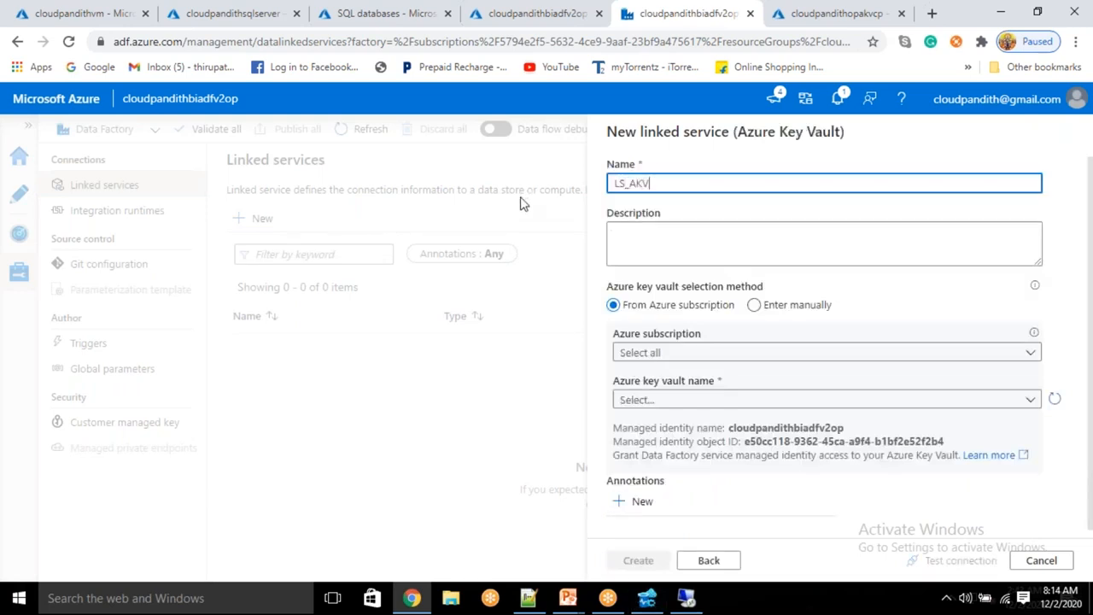
key("Tab")
Step: Point LS_AKV at the new key vault under Free Trial, test it, create it, and publish all
left_click(662, 352)
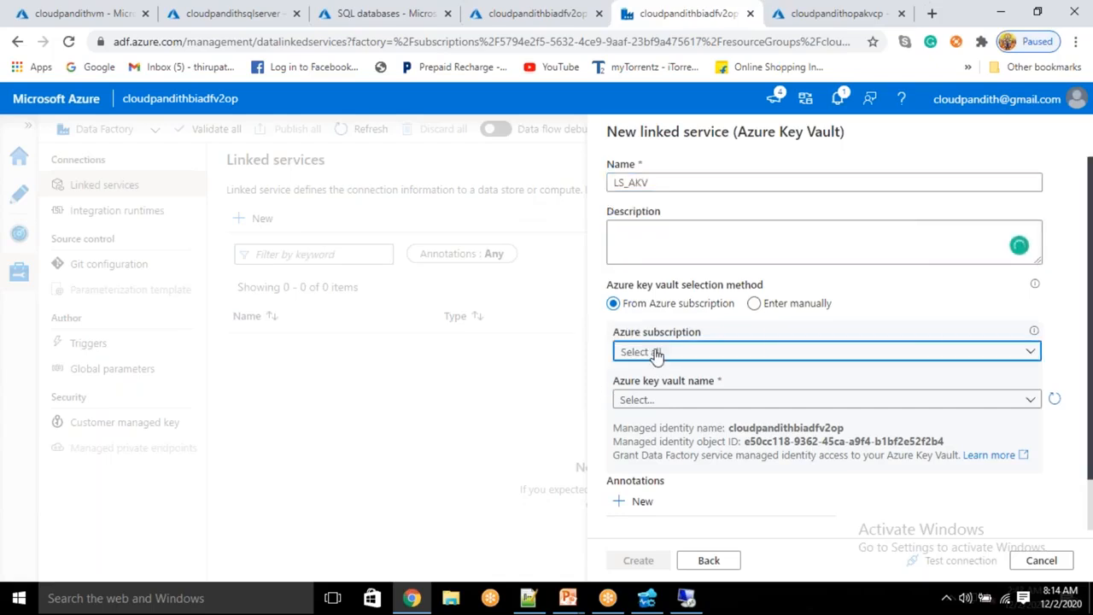
left_click(651, 395)
left_click(647, 402)
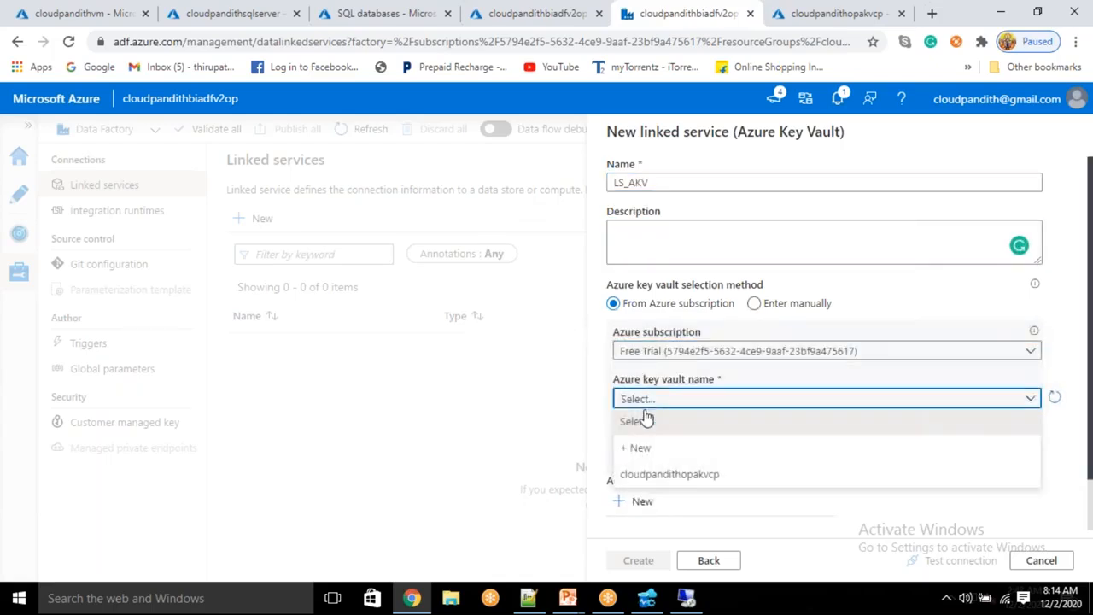
left_click(658, 476)
left_click(965, 565)
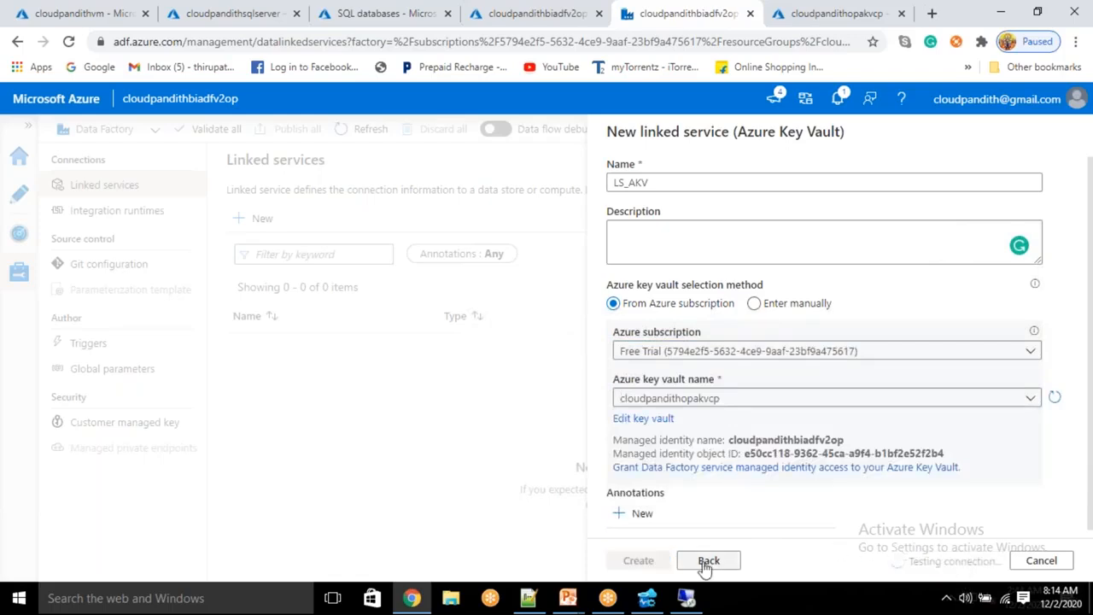
left_click(638, 561)
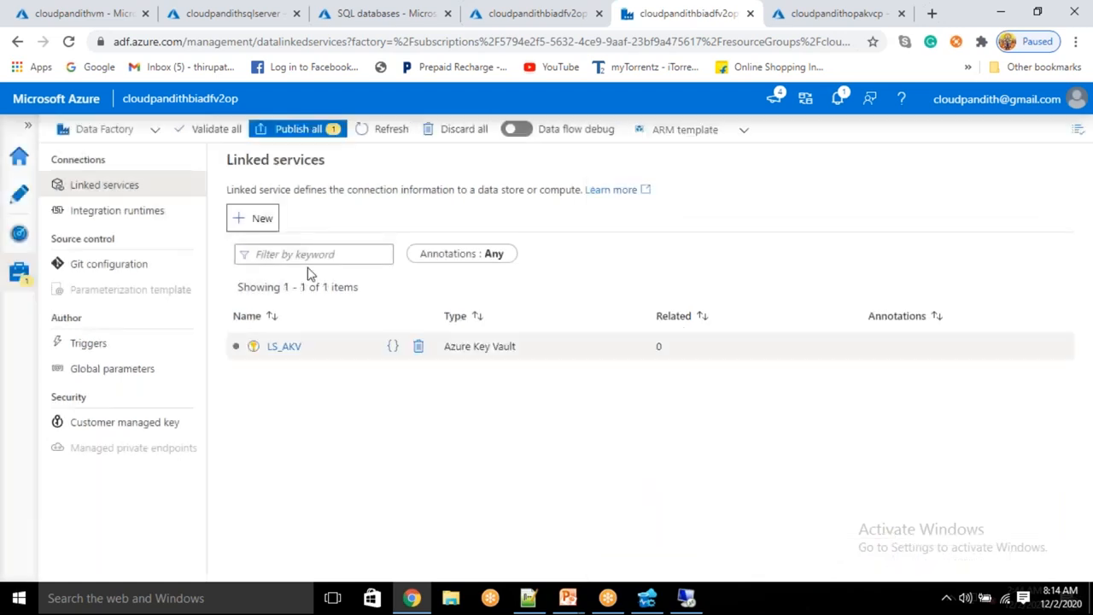
left_click(307, 129)
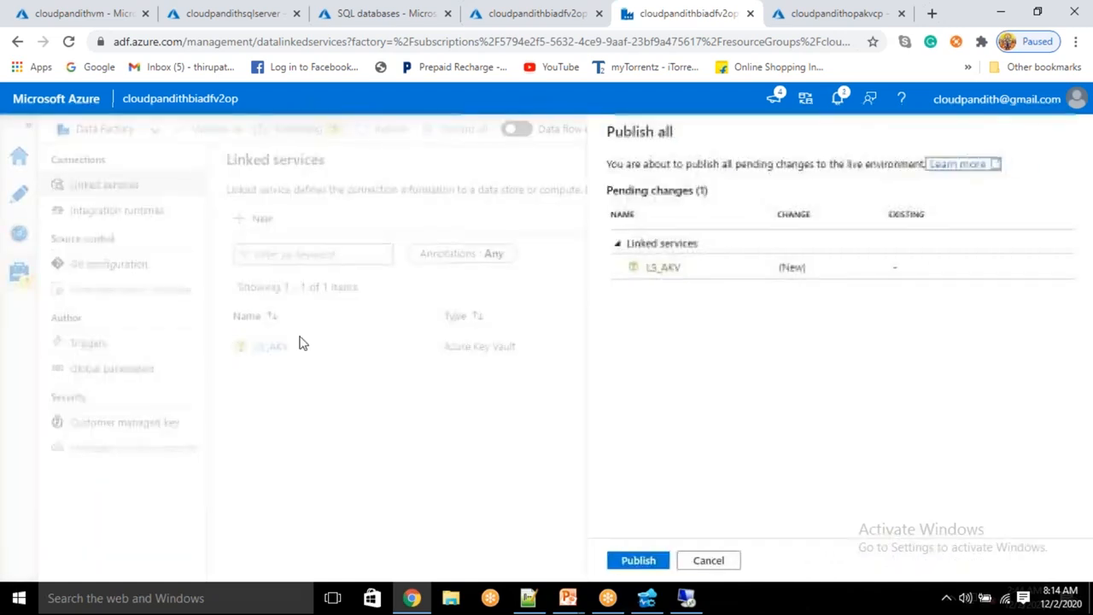
left_click(641, 561)
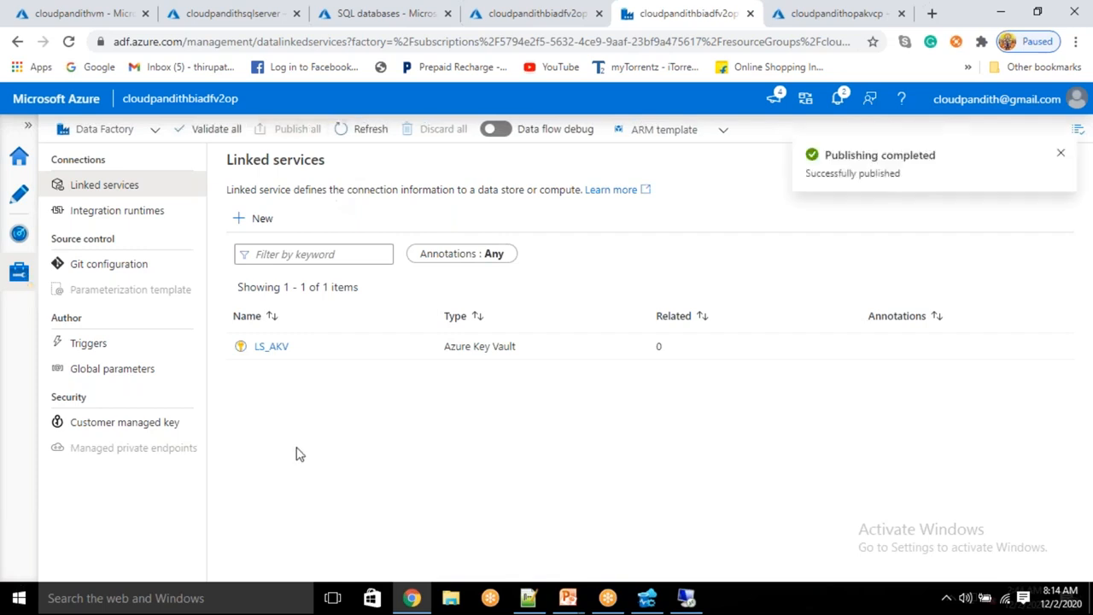
Step: Start a SQL Server linked service named LS_SQLSERVEROP using the cloudpandithselfhosted runtime
left_click(275, 229)
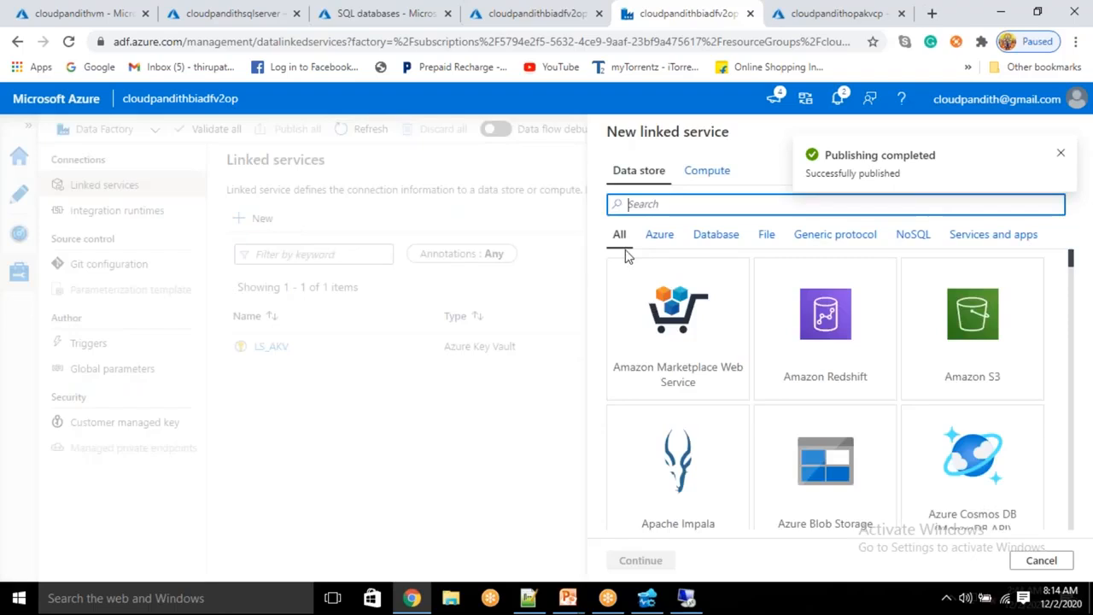
type("SQL SERVER")
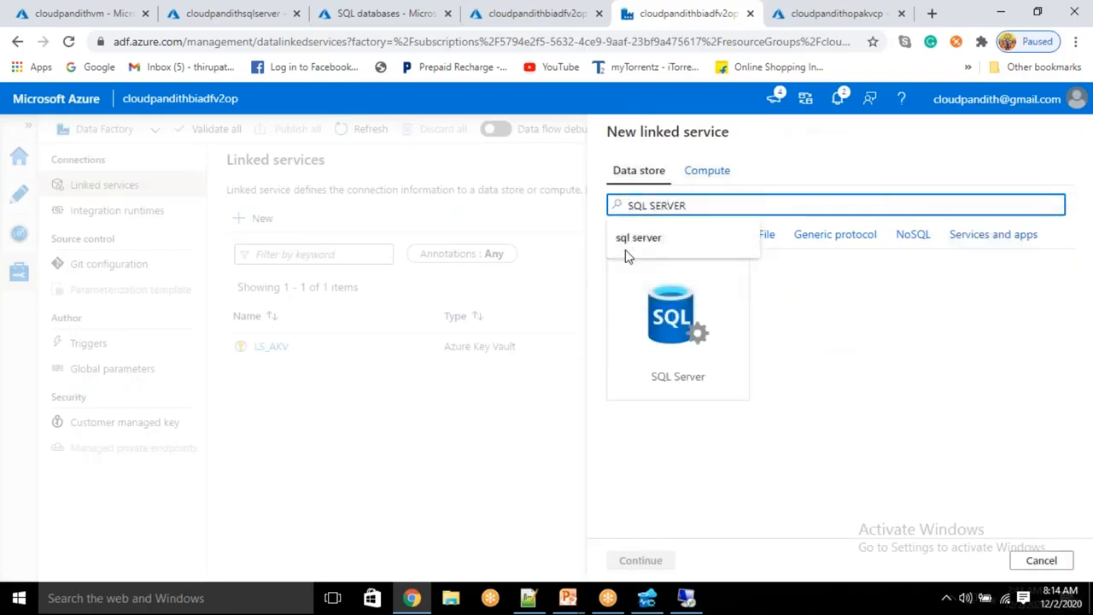
left_click(628, 262)
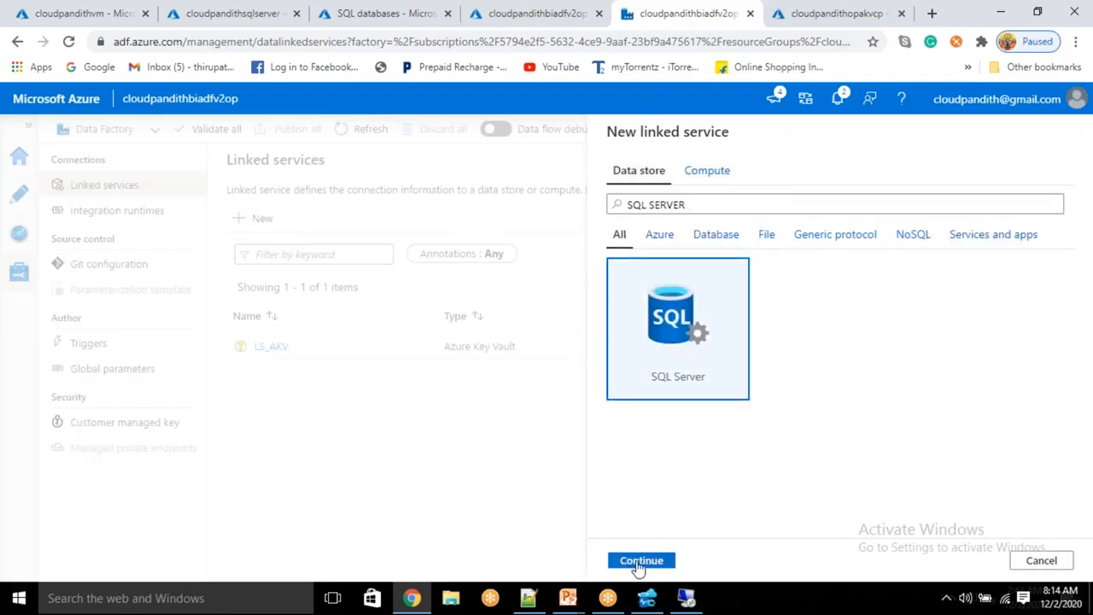
left_click(640, 562)
key("BackSpace")
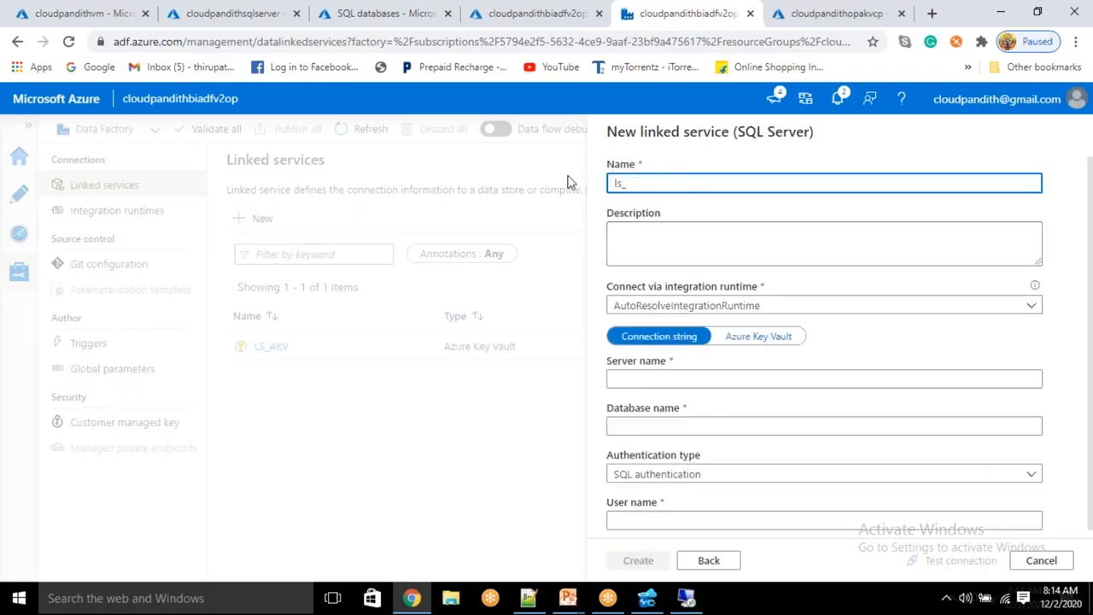
type("LS_SQLSERVEROP")
left_click(683, 306)
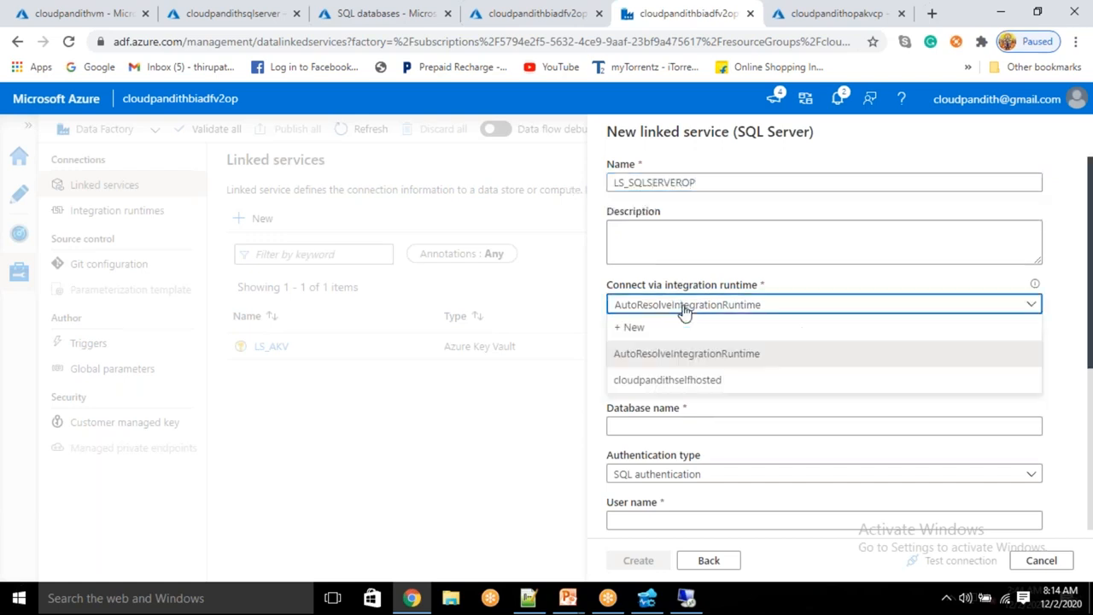
left_click(656, 381)
Step: Fill in the server name, database name and user name for the SQL Server connection
scroll(661, 359, "down", 1)
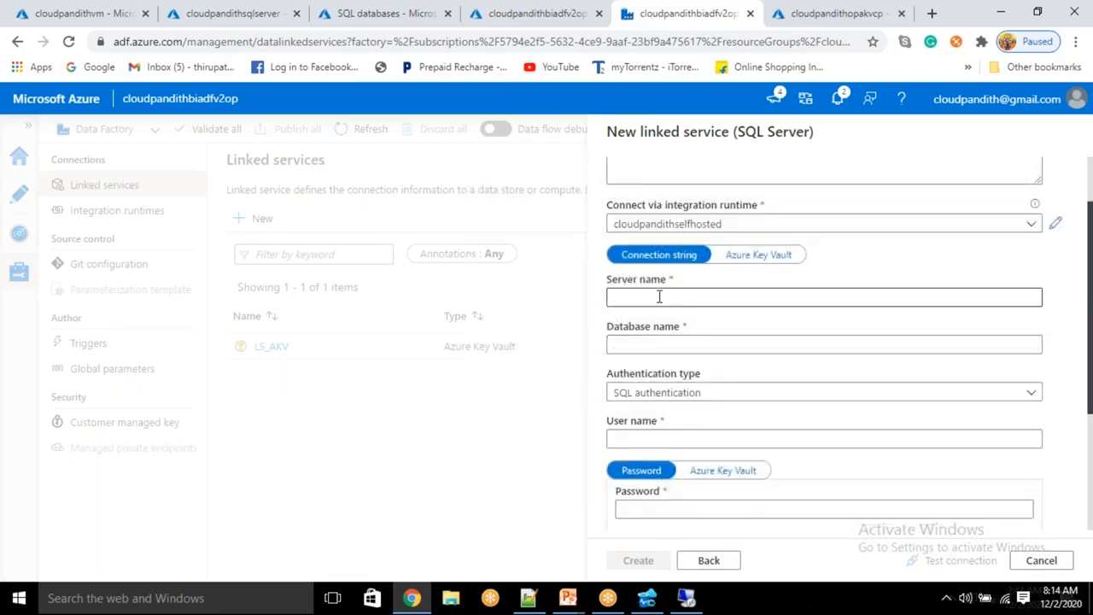
left_click(660, 296)
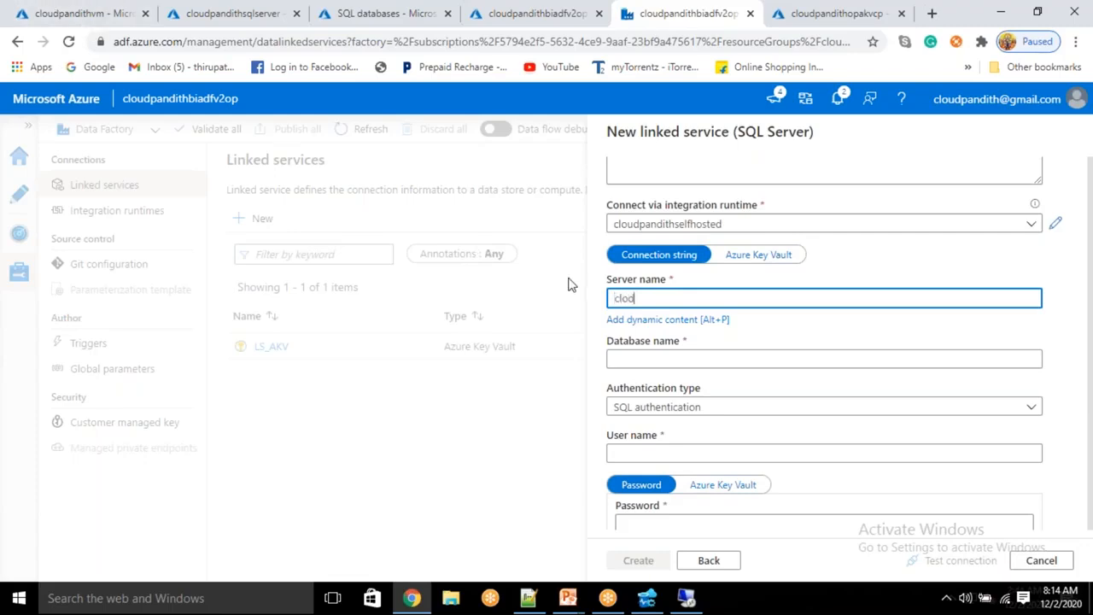
type("thvm")
left_click(651, 359)
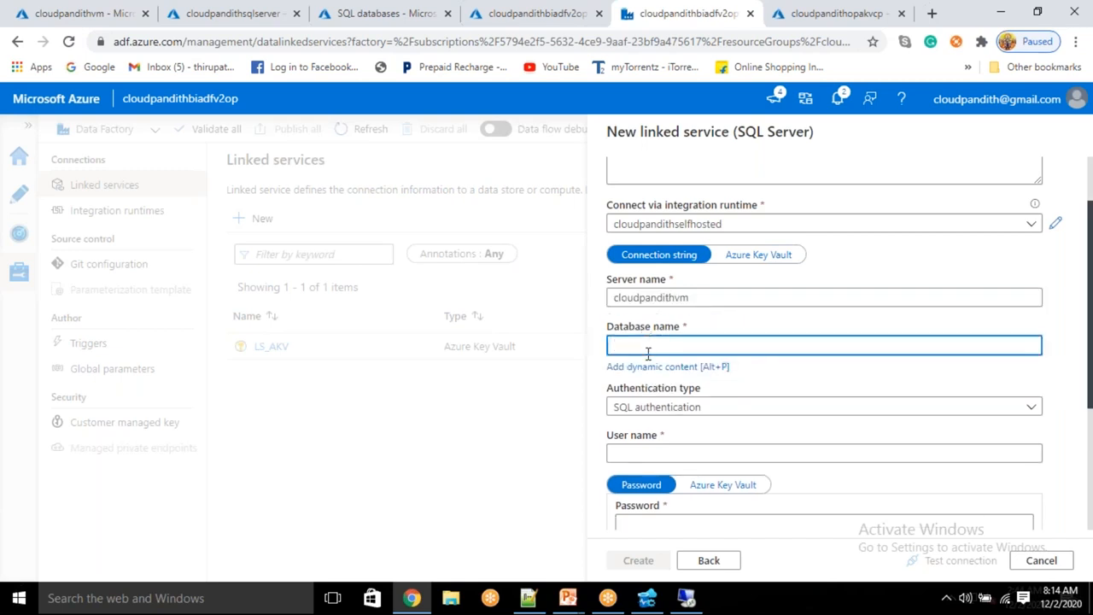
type("cloudpandithdb")
scroll(654, 410, "down", 2)
left_click(654, 279)
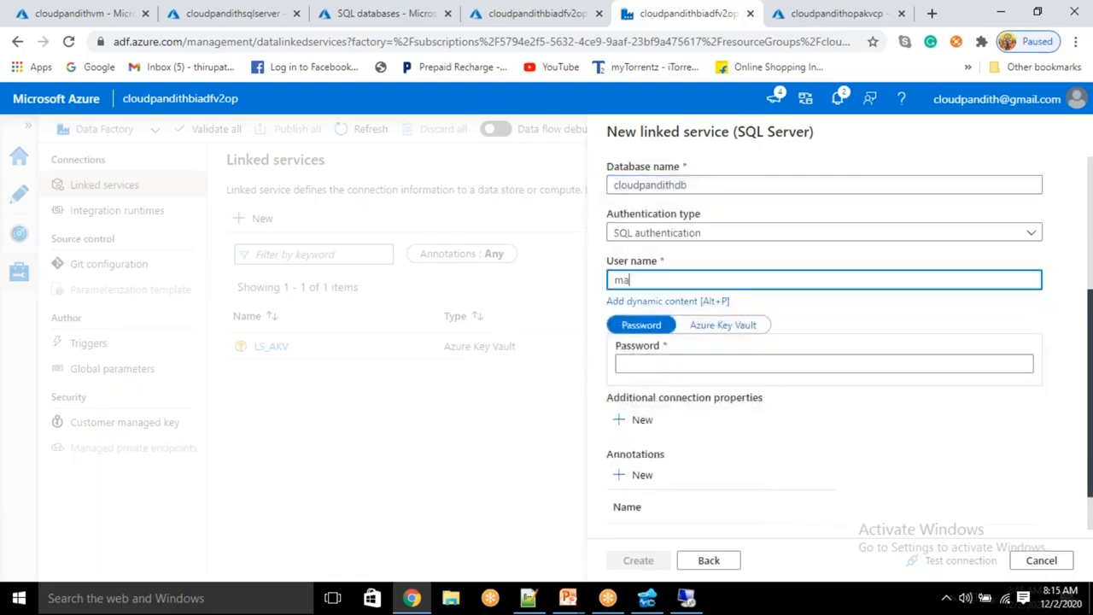
type("cloudpandithadmin")
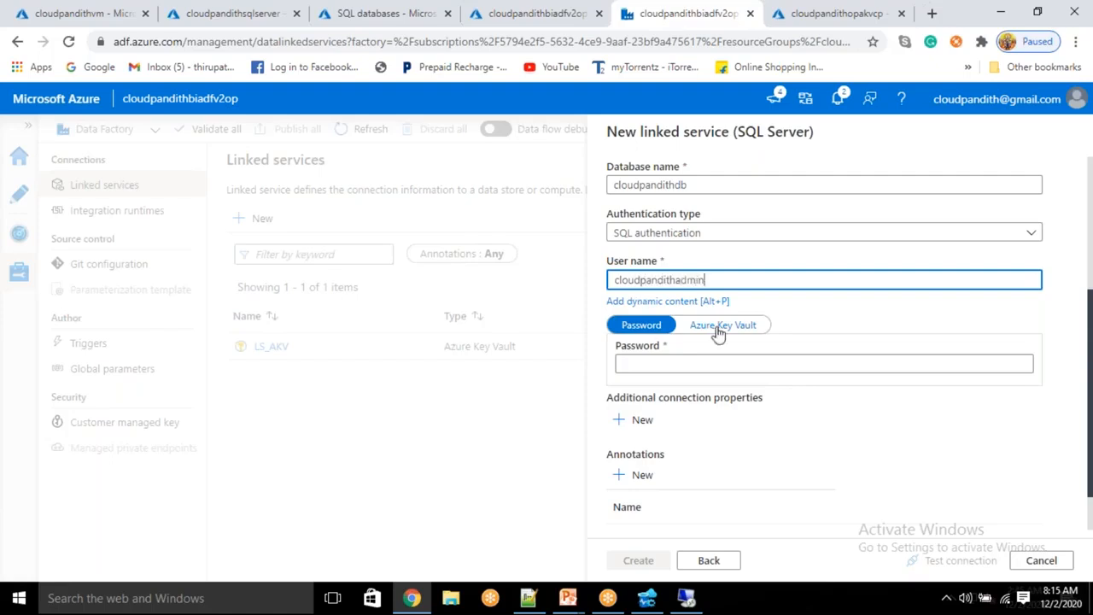
Step: Take the password from LS_AKV secret sqlserverop, test the connection, and create the service
left_click(721, 326)
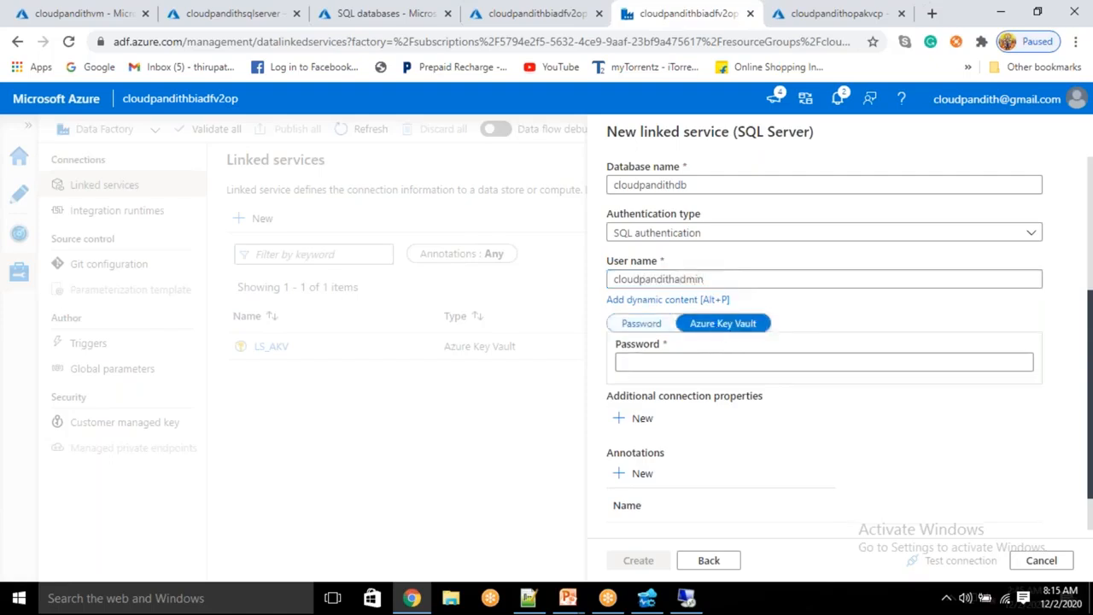
left_click(705, 351)
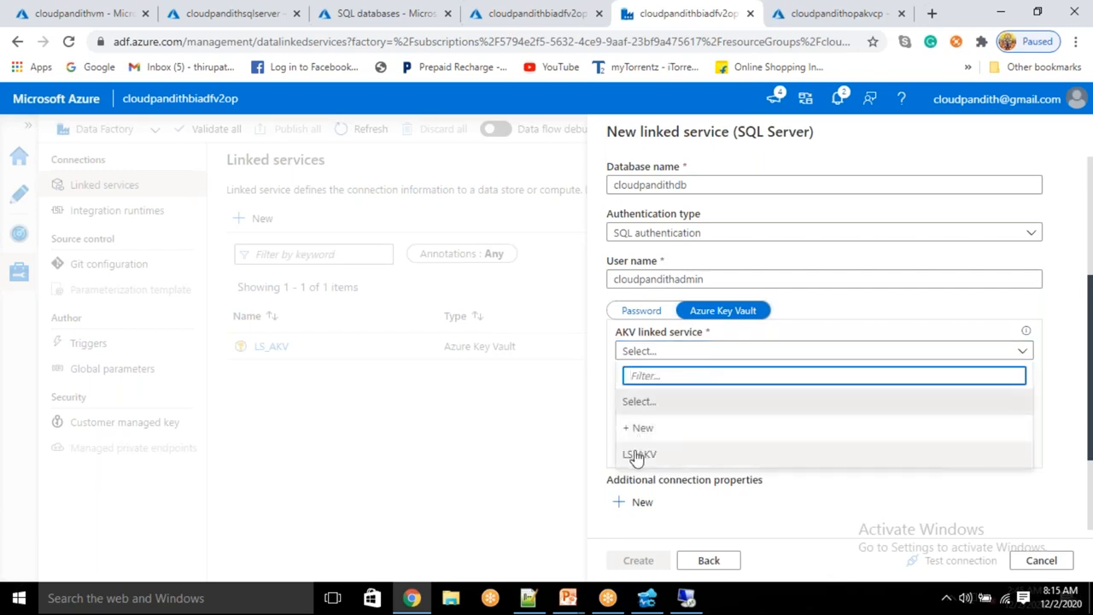
left_click(638, 451)
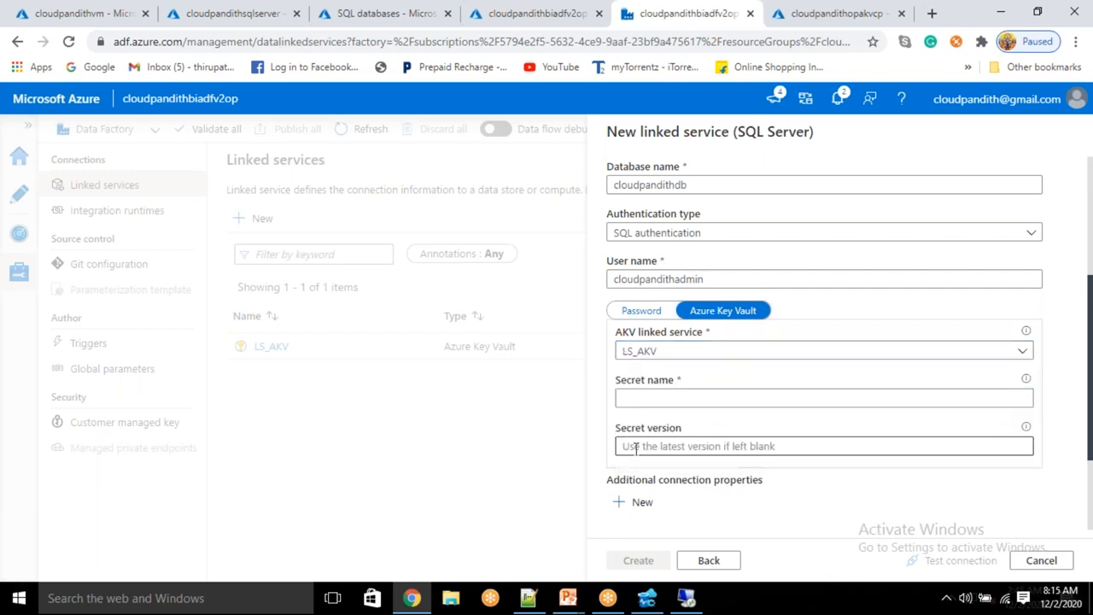
left_click(651, 397)
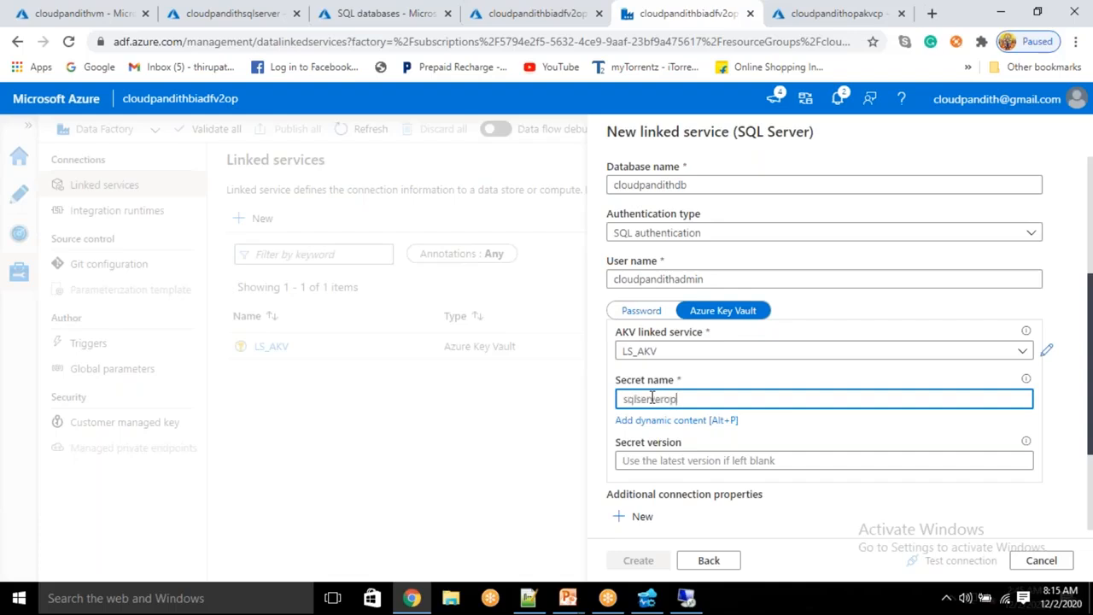
left_click(948, 560)
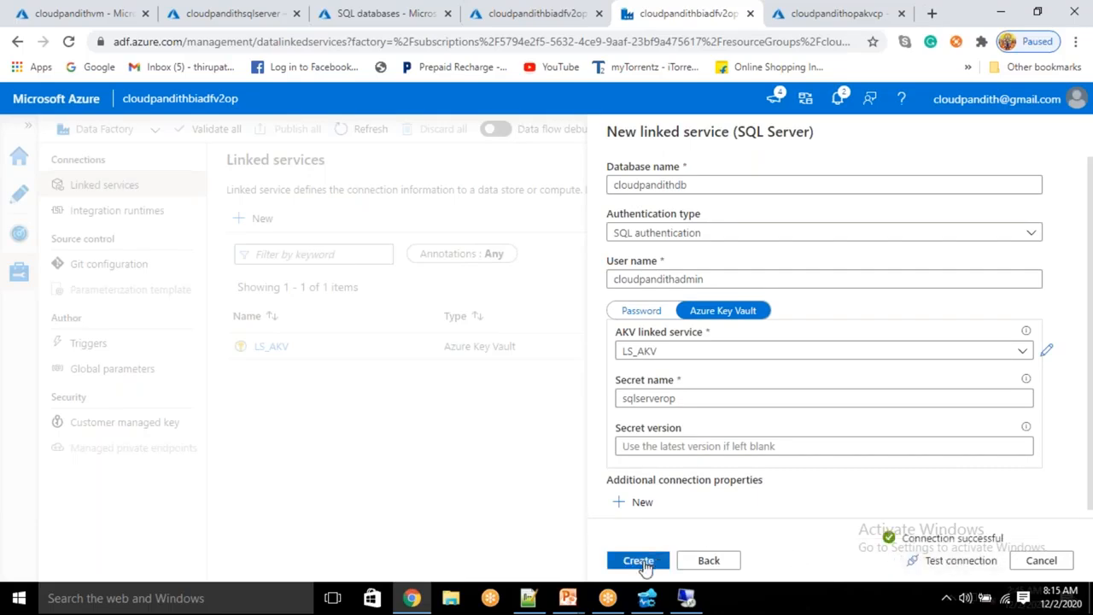
left_click(646, 561)
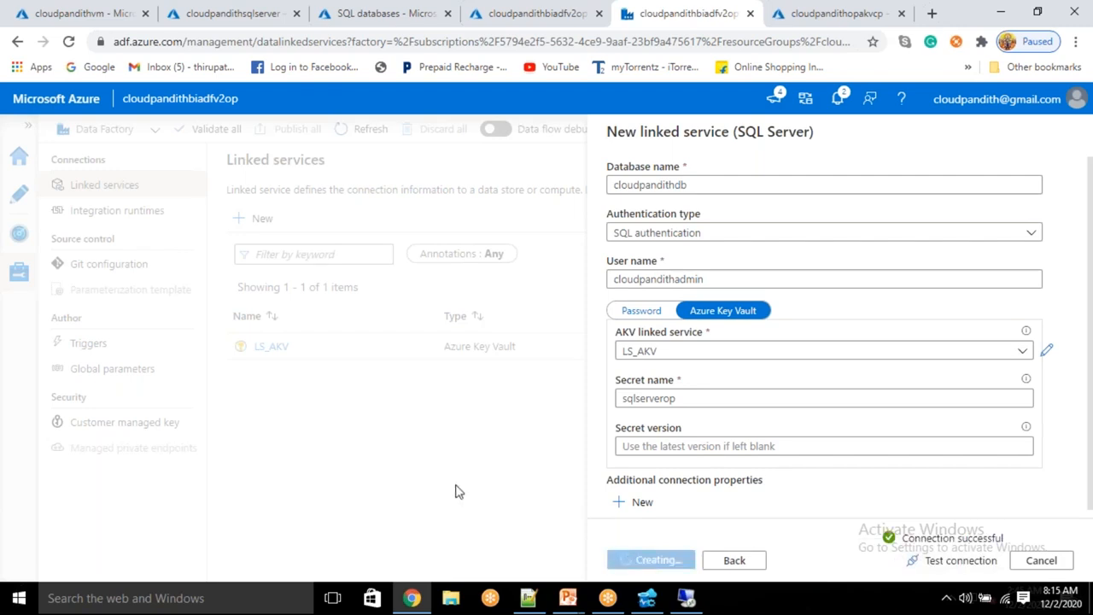
Step: Start an Azure SQL Database linked service named LS_ASDB
left_click(259, 219)
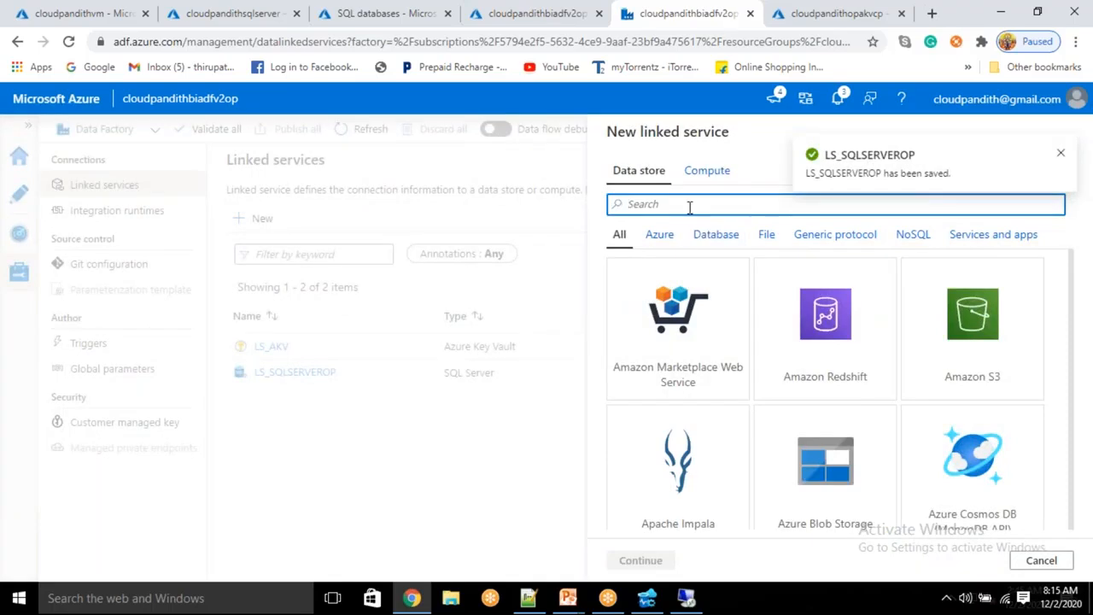
type("sql data")
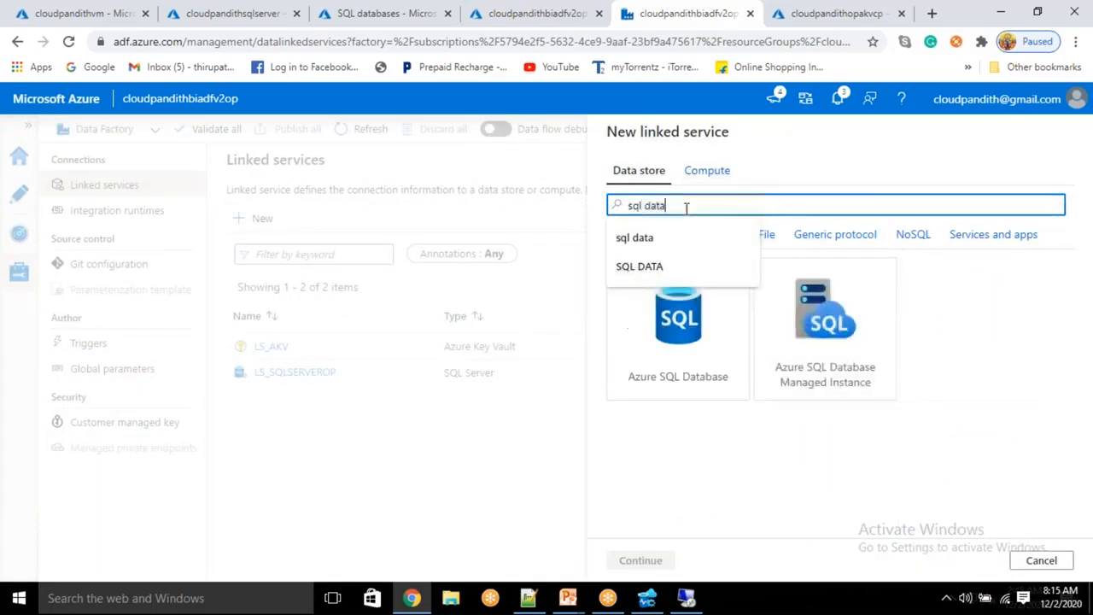
left_click(683, 359)
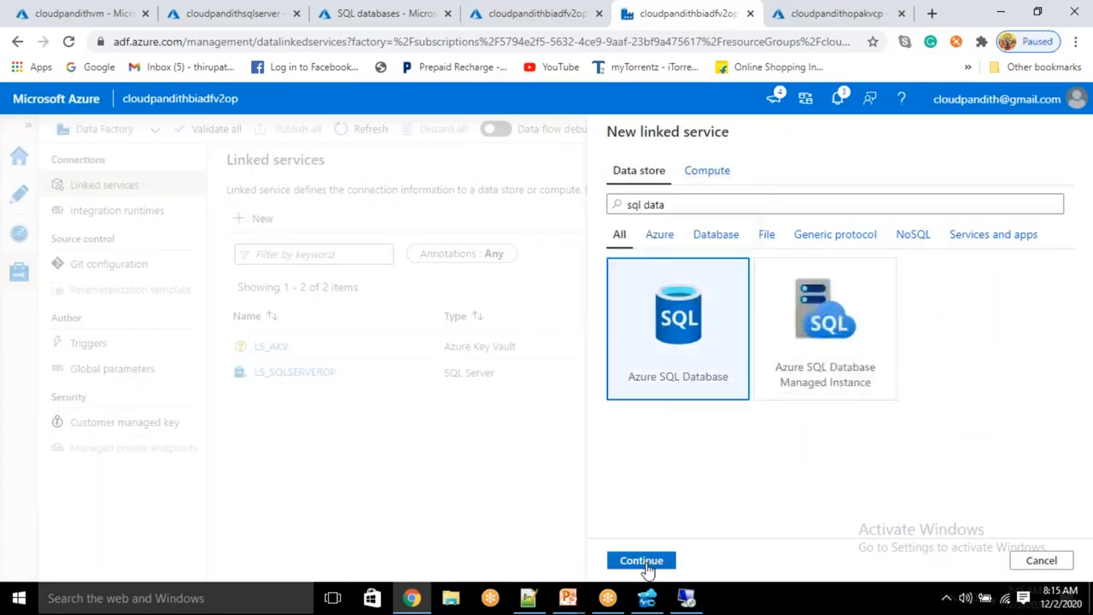
left_click(641, 560)
left_click_drag(712, 179, 386, 152)
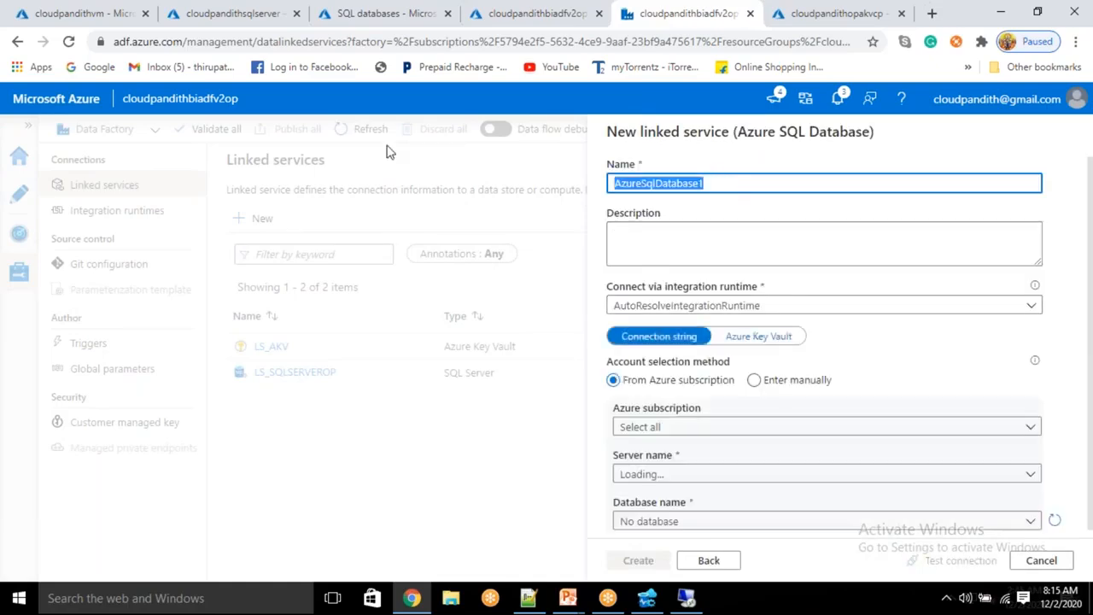
type("LS_ASDB")
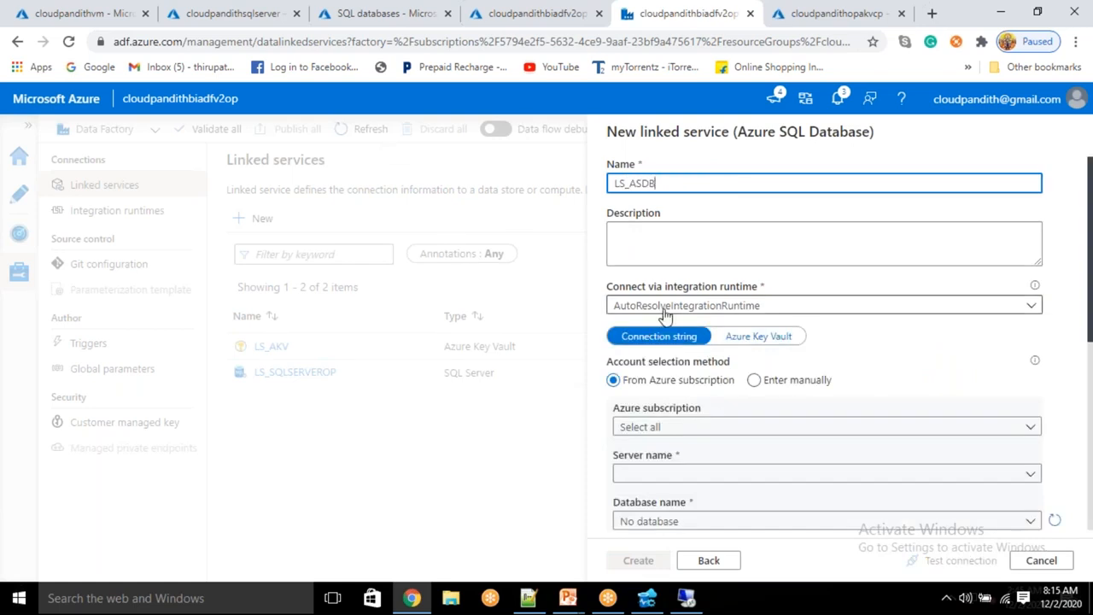
scroll(665, 314, "down", 1)
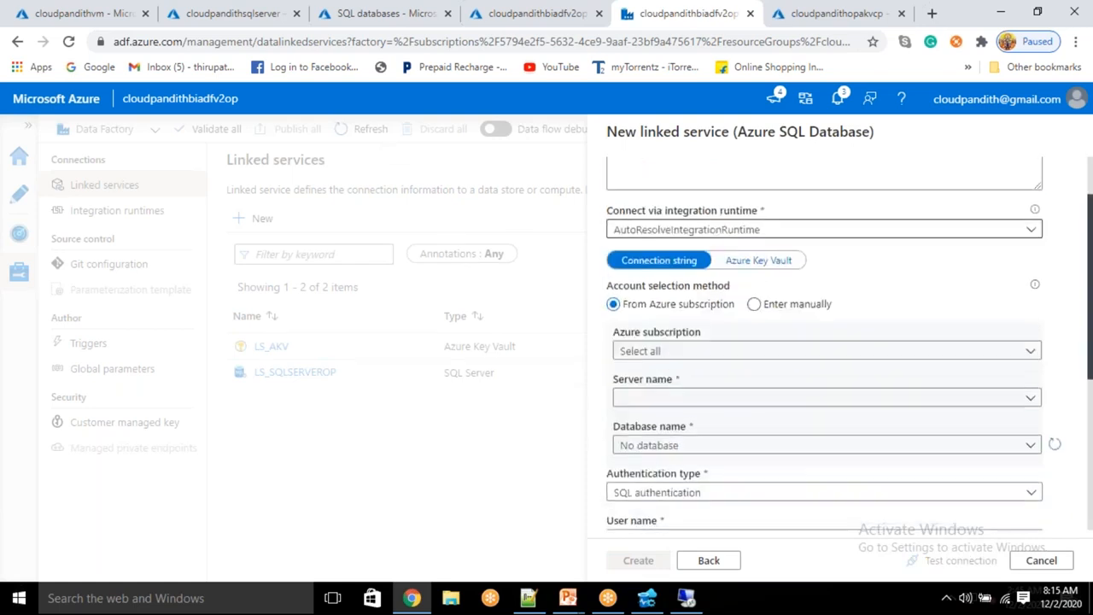
Step: Select the Free Trial subscription, cloudpandithsqlserver server and CLOUDPANDITHSQLDB database
left_click(671, 348)
left_click(662, 398)
left_click(662, 394)
left_click(659, 418)
scroll(659, 419, "down", 1)
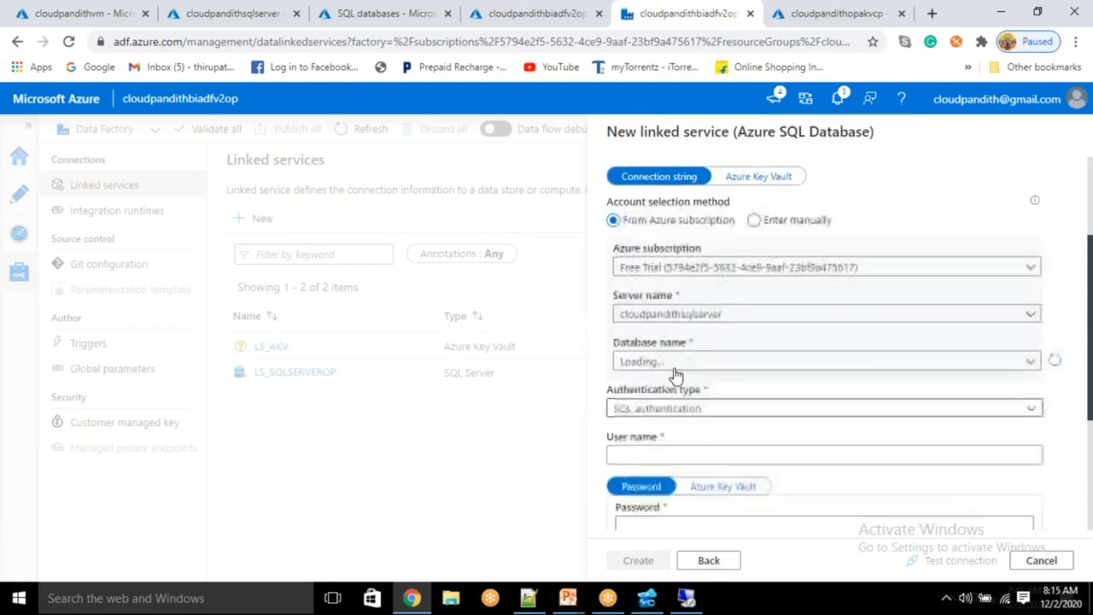
left_click(673, 362)
left_click(674, 385)
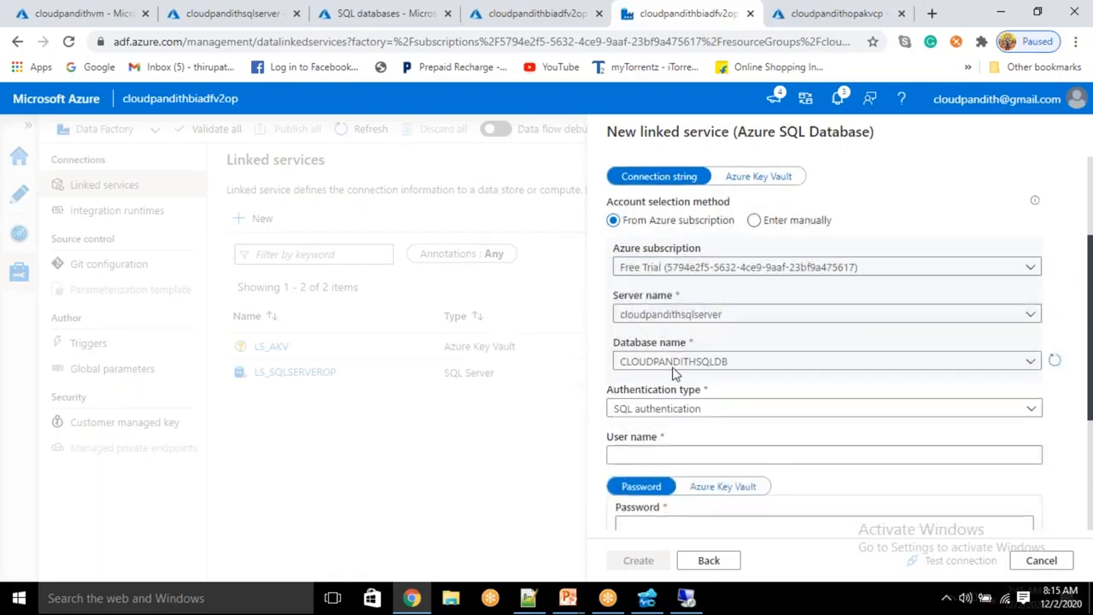
scroll(718, 290, "down", 1)
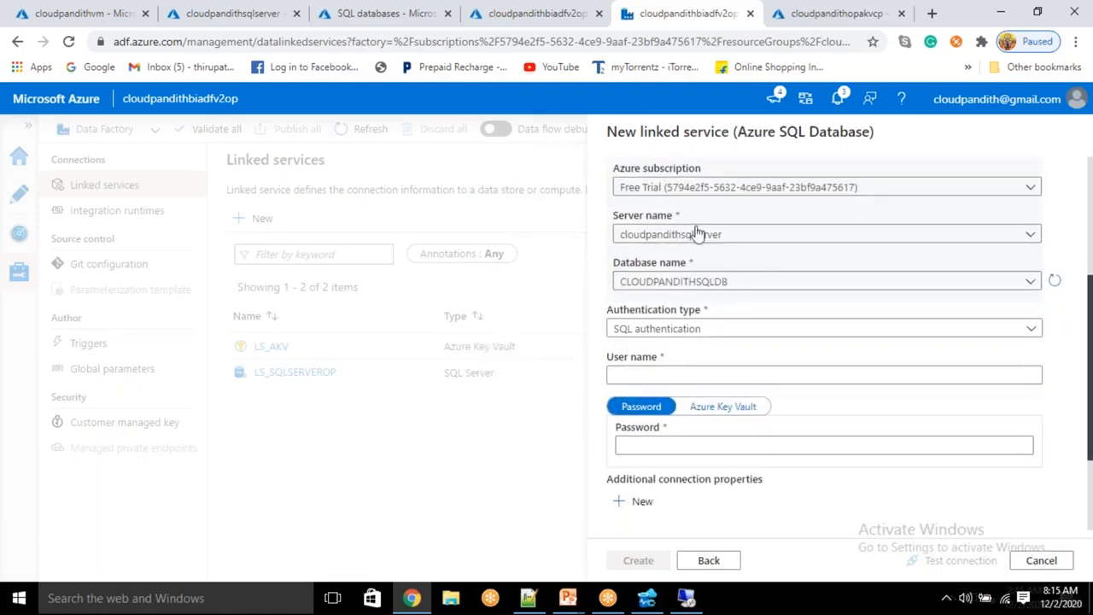
Step: Enter the SQL user name, replacing an initial mistyped entry
left_click(615, 374)
type("INDI")
key("ctrl+a")
key("BackSpace")
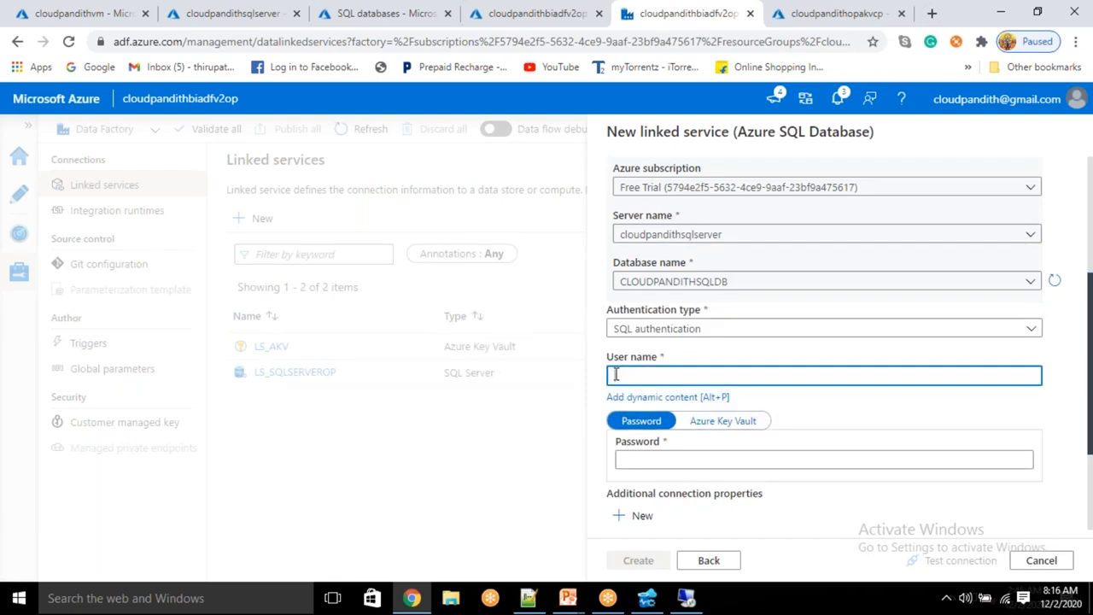
key("Tab")
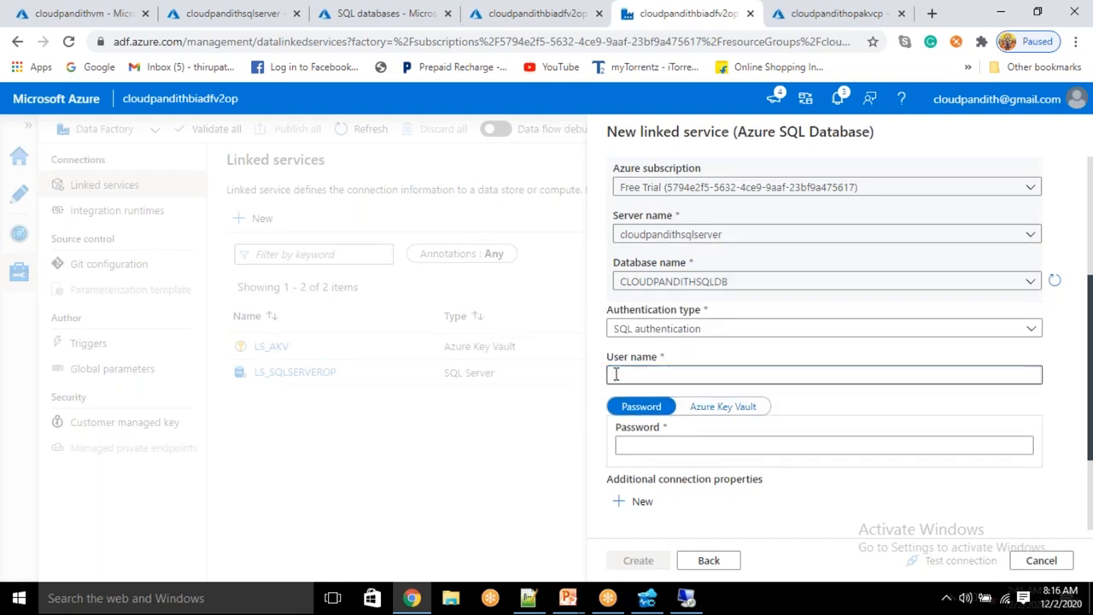
left_click(614, 372)
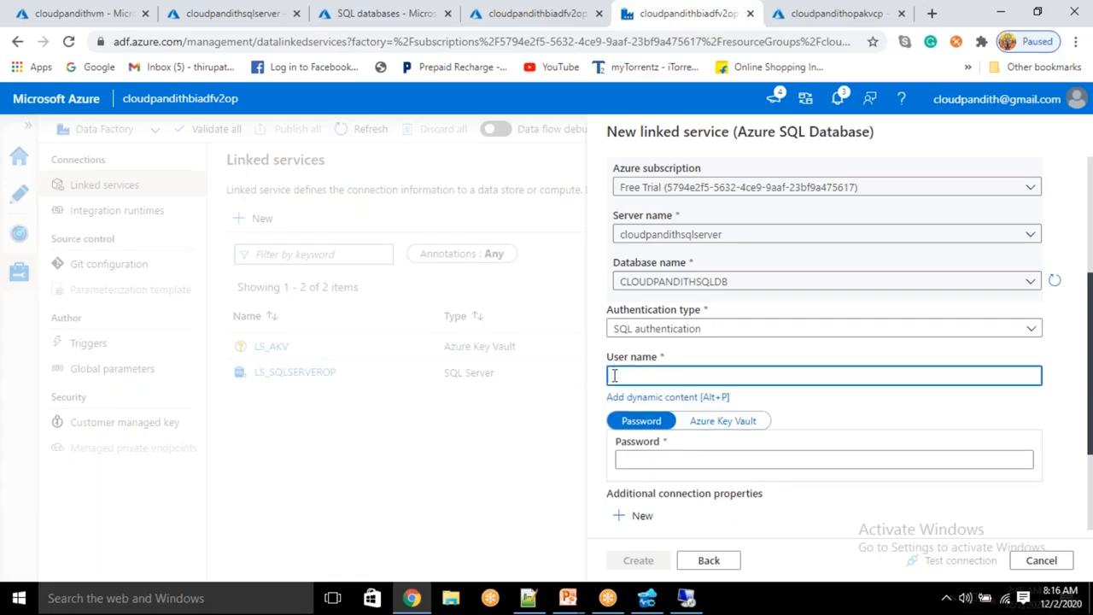
type("mallaiah")
key("Tab")
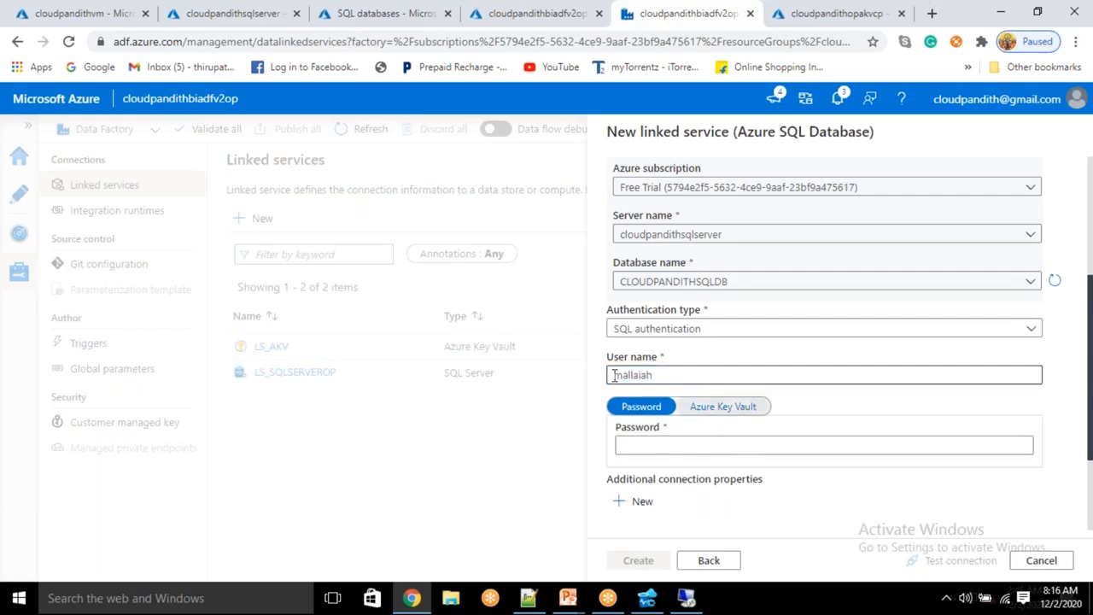
Step: Pull the password from LS_AKV secret azuresql, test the connection, and create the service
left_click(709, 407)
scroll(701, 393, "down", 1)
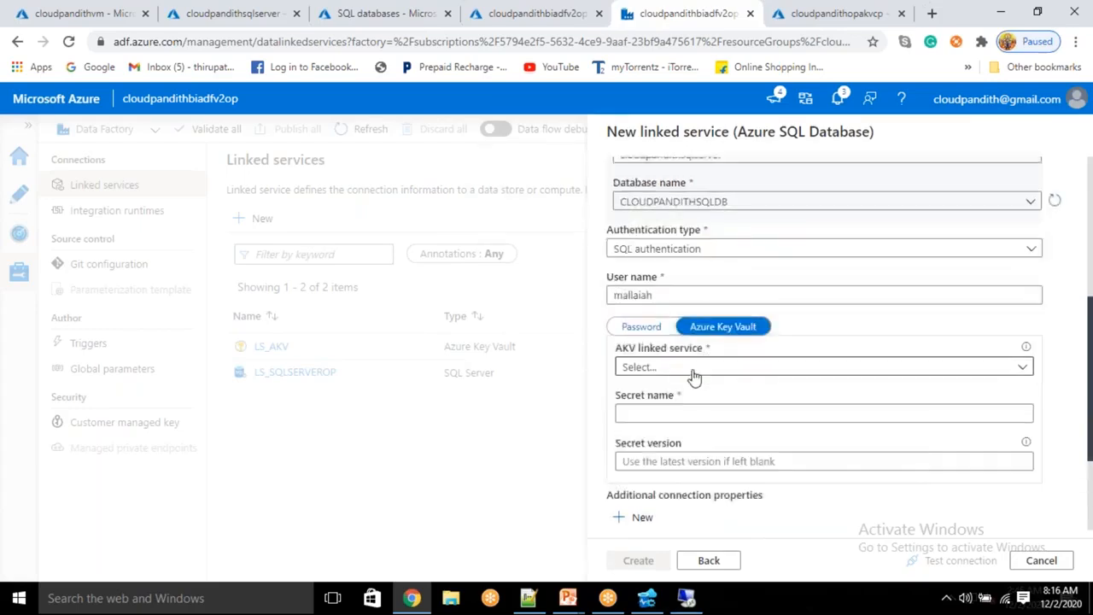
left_click(694, 376)
left_click(644, 469)
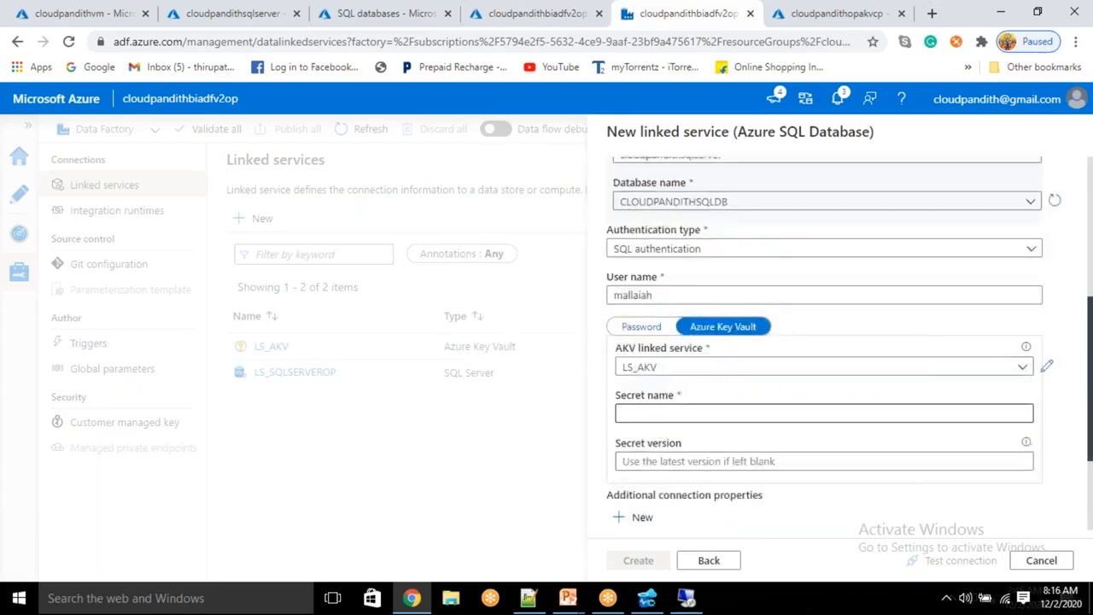
left_click(660, 415)
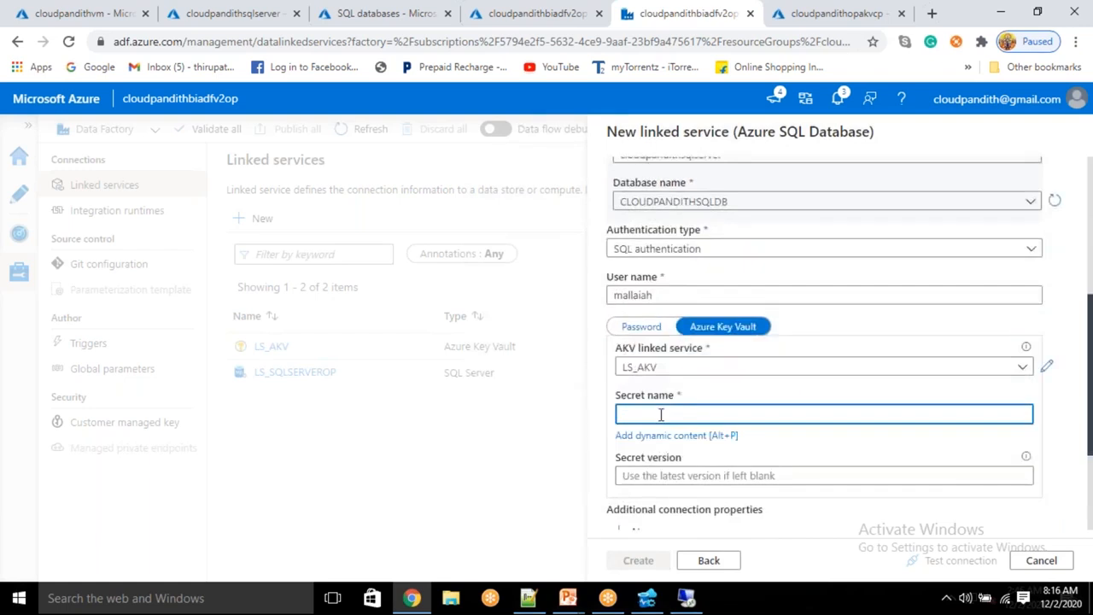
left_click(789, 7)
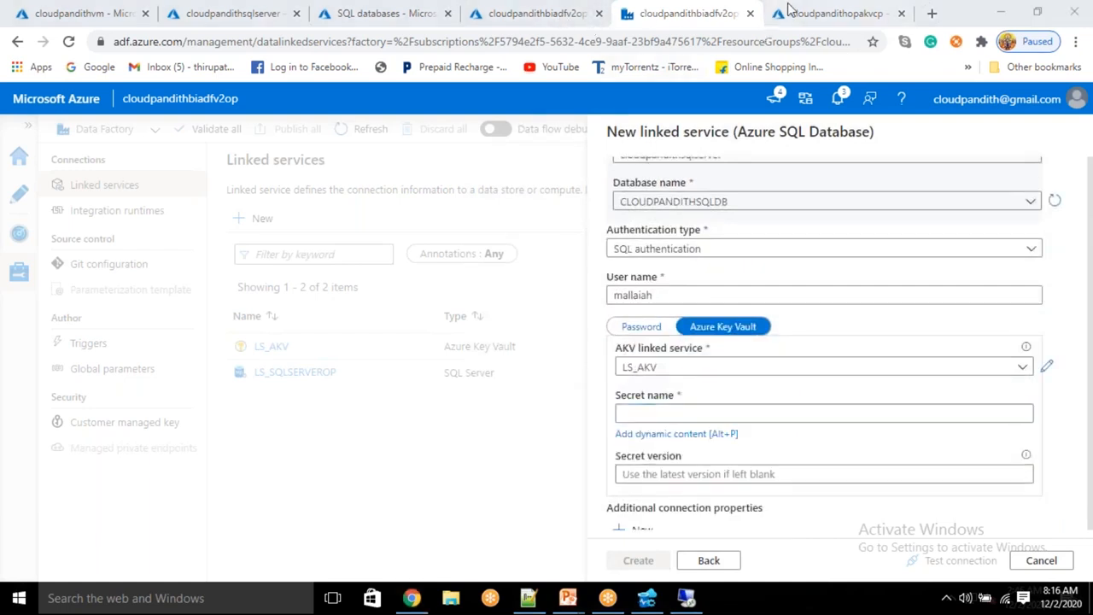
left_click_drag(304, 329, 253, 334)
key("ctrl+c")
left_click(675, 8)
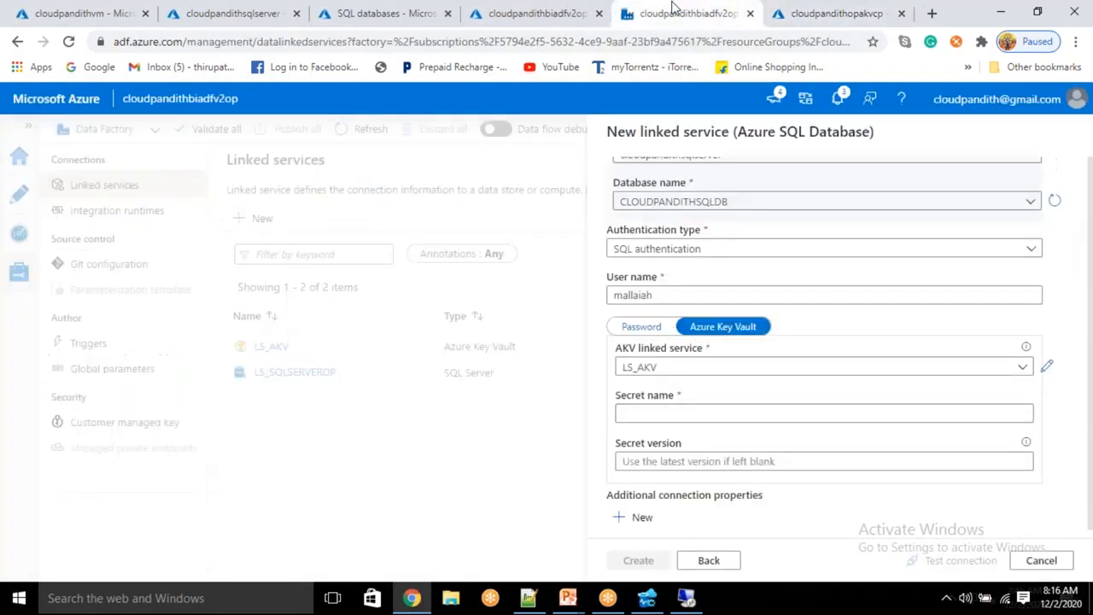
left_click(619, 412)
key("ctrl+v")
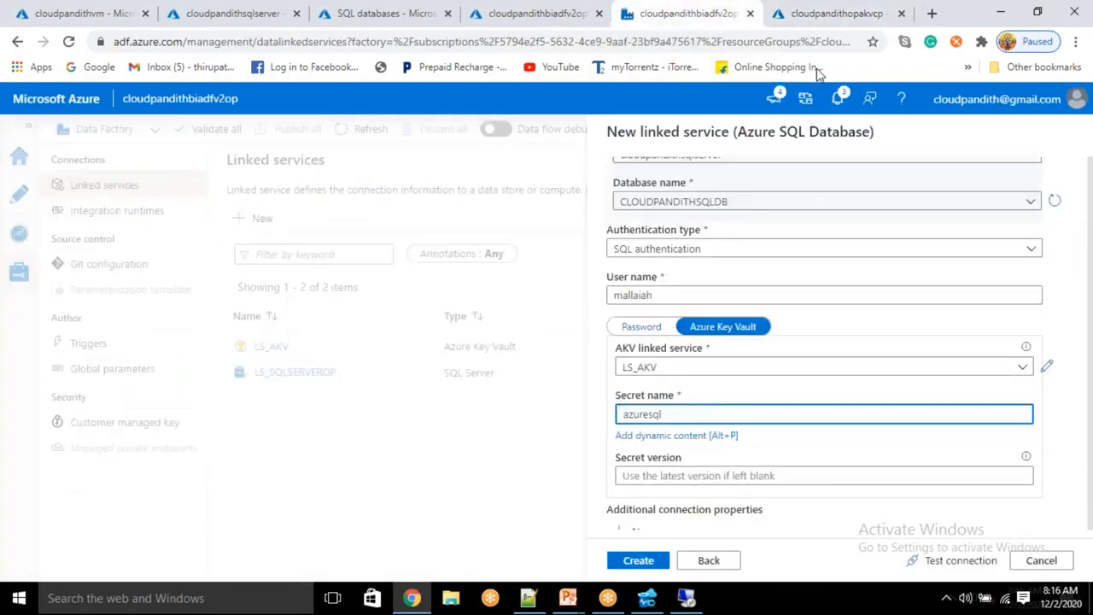
left_click(961, 560)
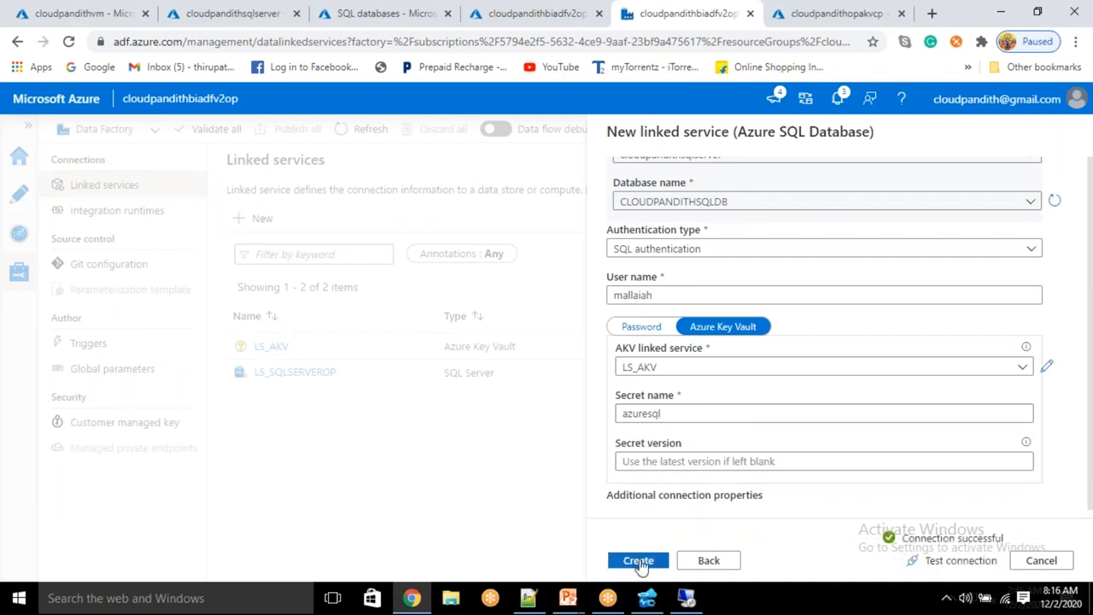
left_click(639, 561)
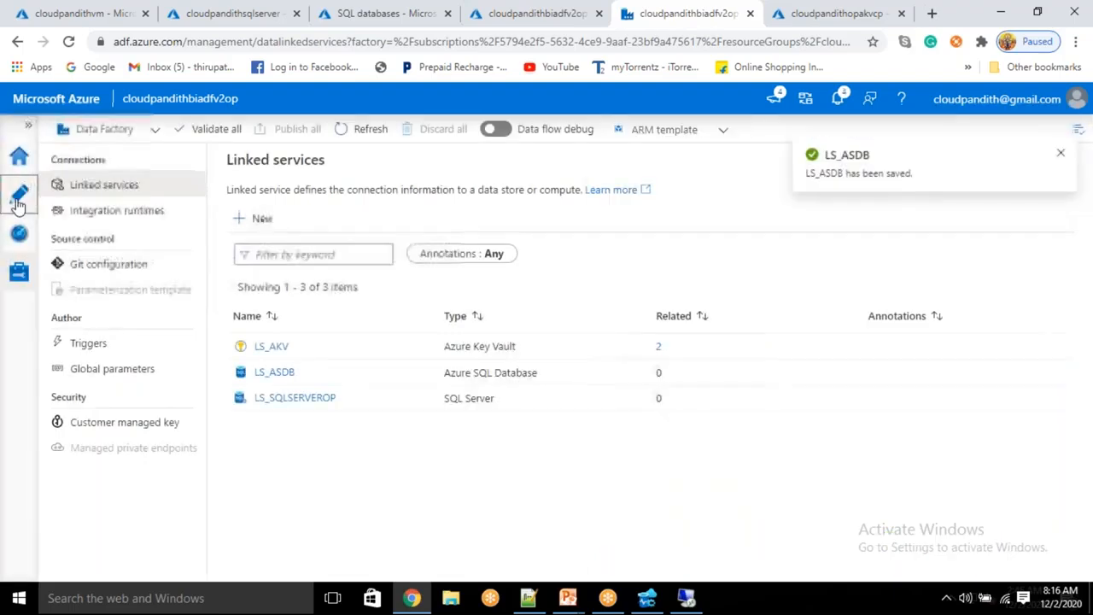
Step: Create a new pipeline, pipeline1, in the Author area
left_click(18, 198)
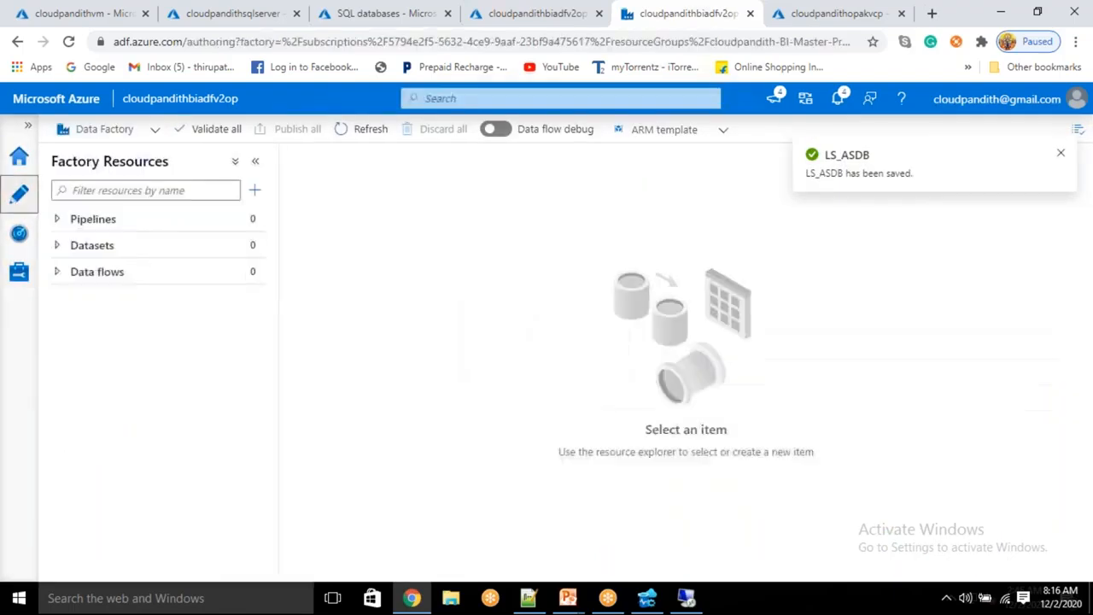
left_click(255, 190)
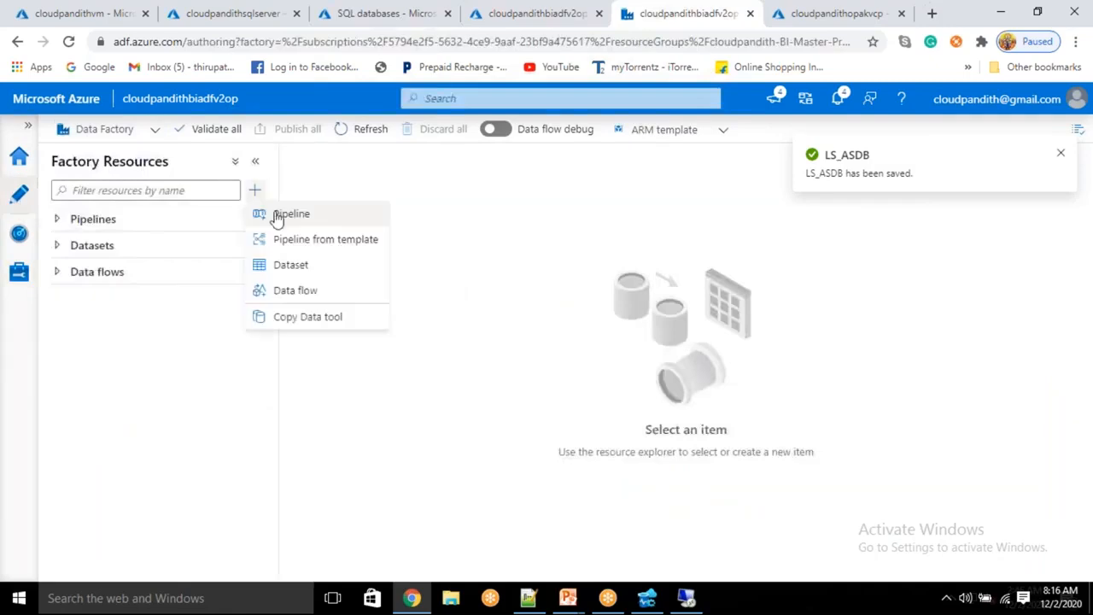
left_click(282, 214)
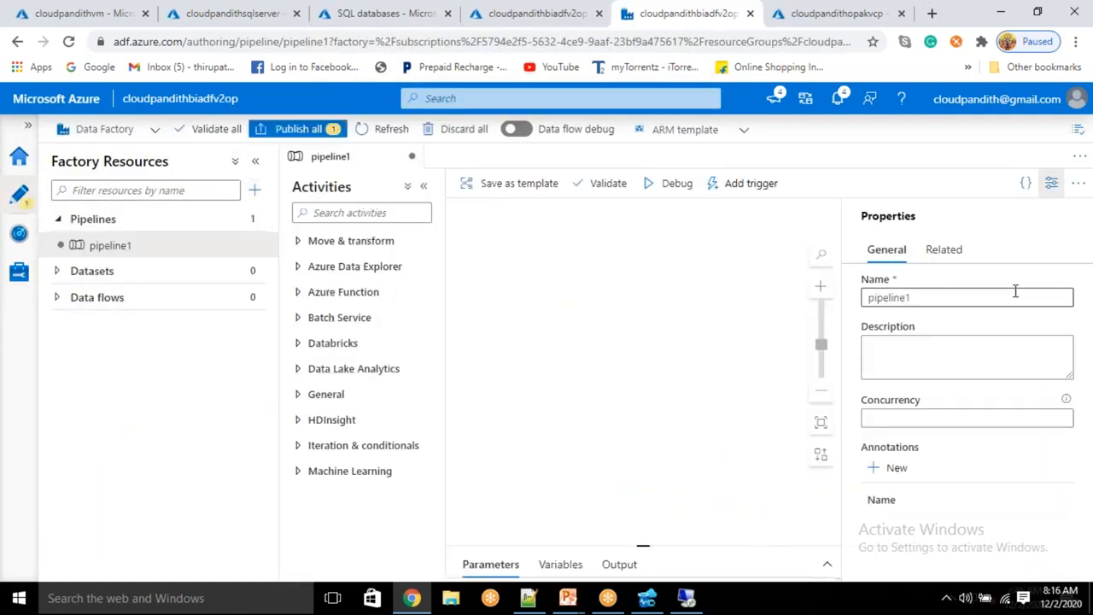
left_click(1051, 183)
Step: Find the Lookup activity and place Lookup1 on the pipeline canvas
left_click(358, 243)
left_click(359, 243)
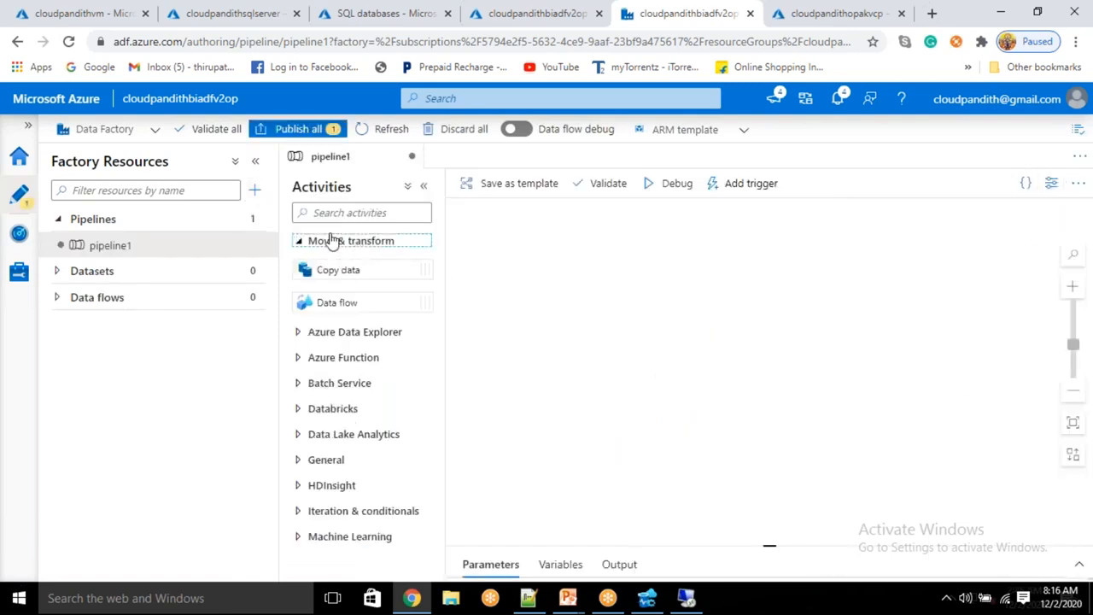
left_click(333, 248)
left_click(336, 212)
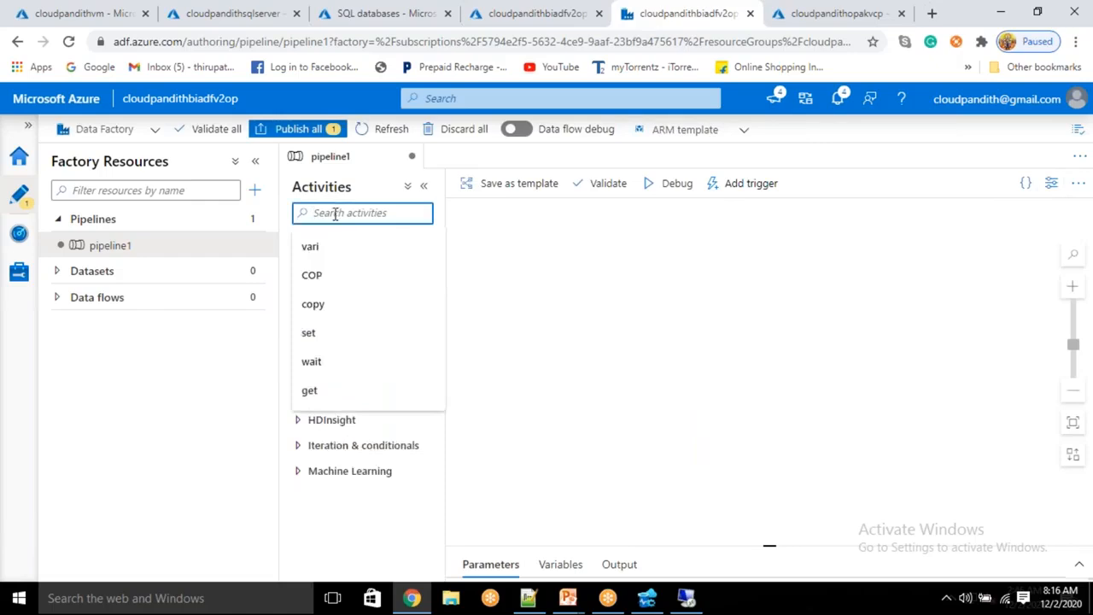
type("look")
left_click(350, 268)
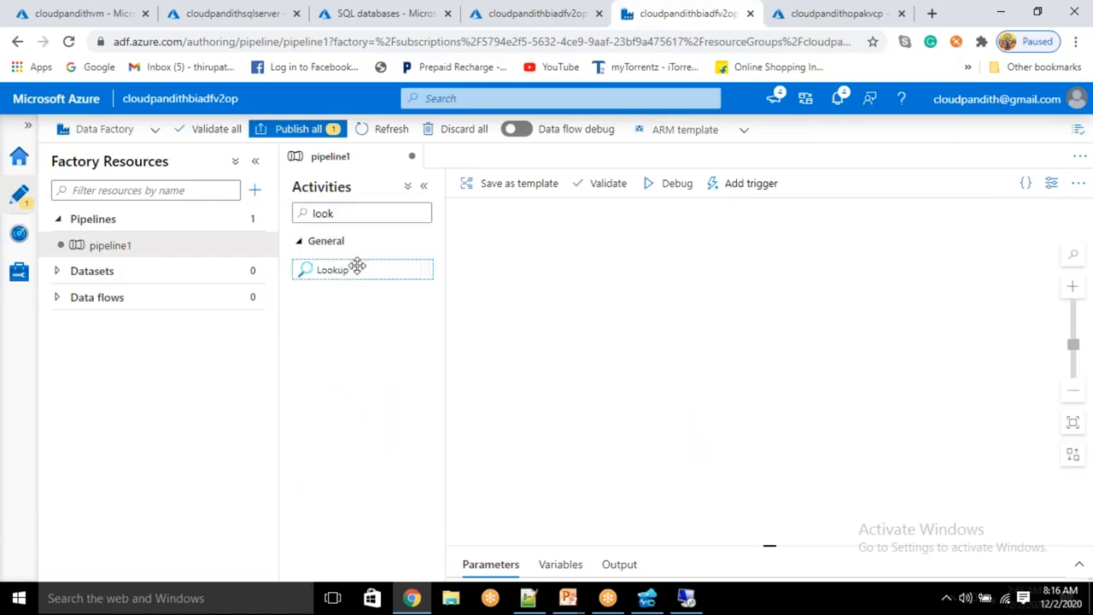
left_click_drag(370, 268, 552, 317)
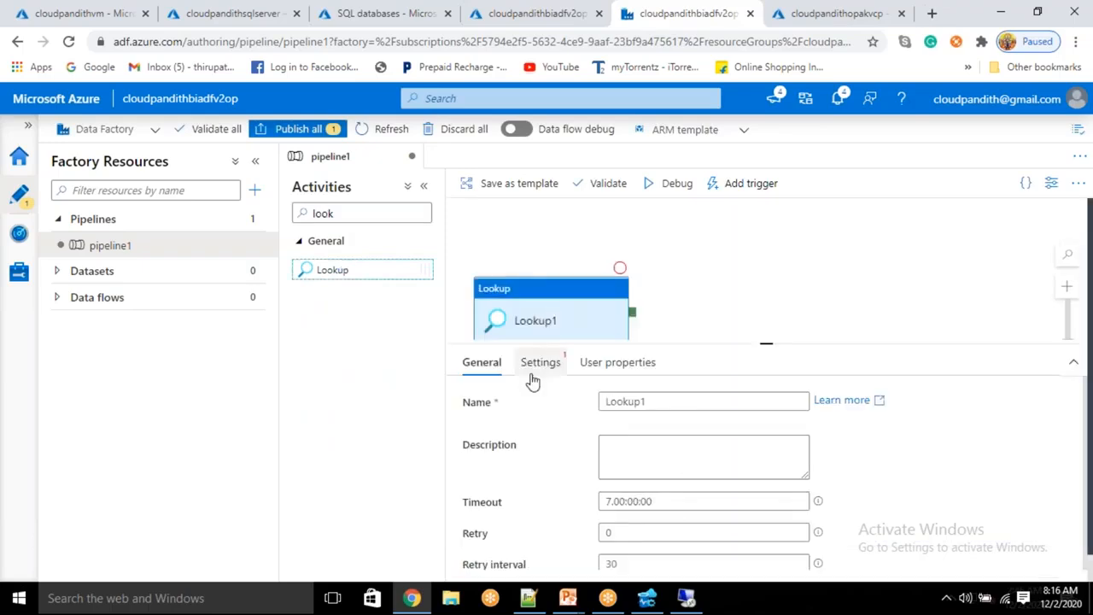
Step: Begin a new SQL Server source dataset from Lookup1's settings
left_click(541, 362)
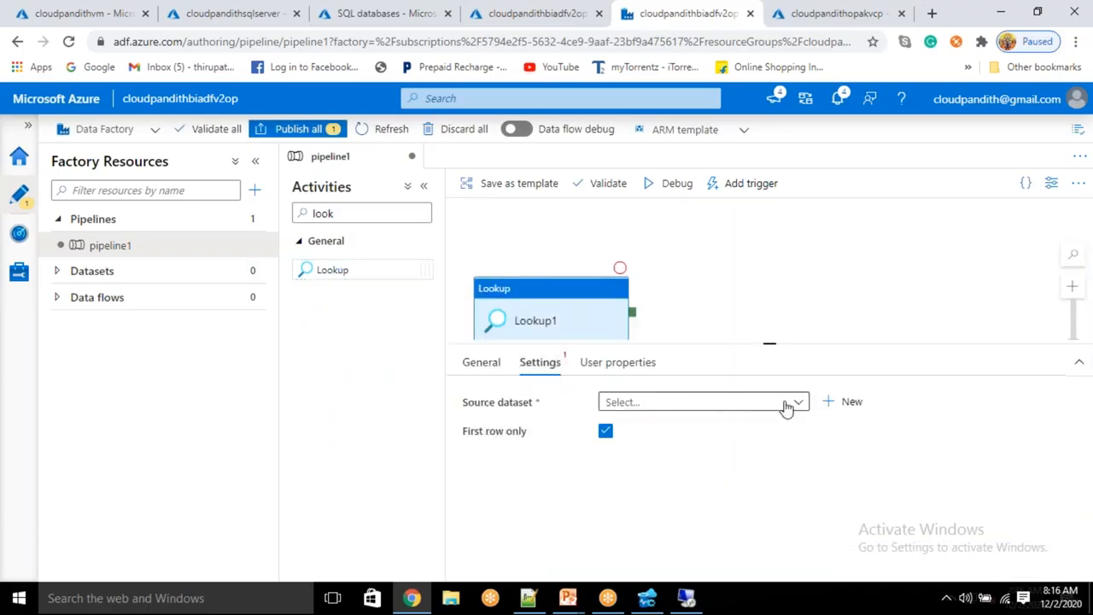
left_click(854, 403)
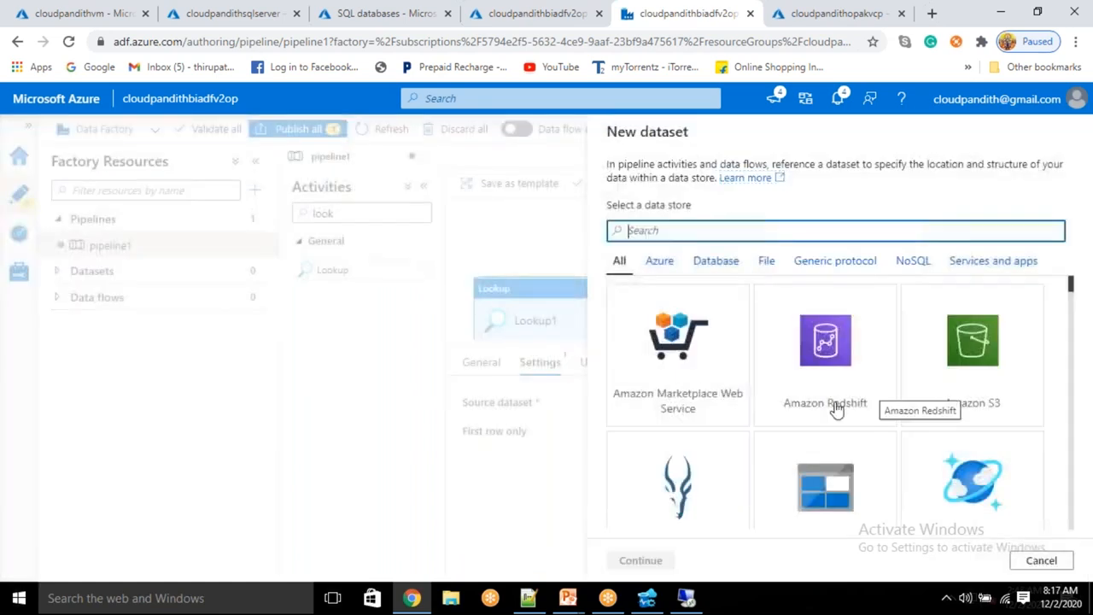
left_click(819, 506)
left_click(690, 230)
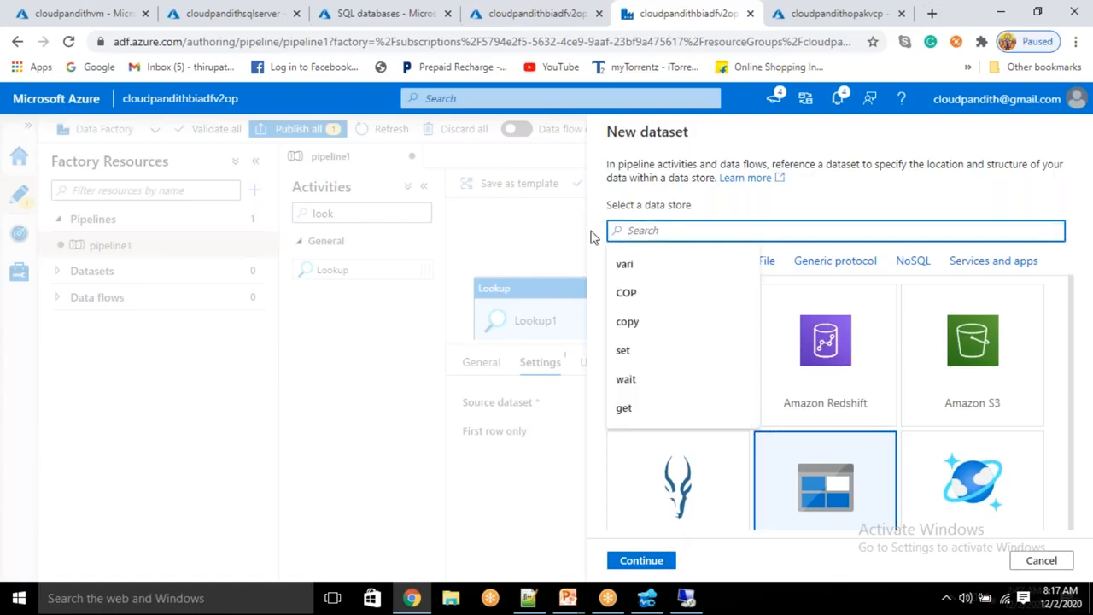
type("sql server")
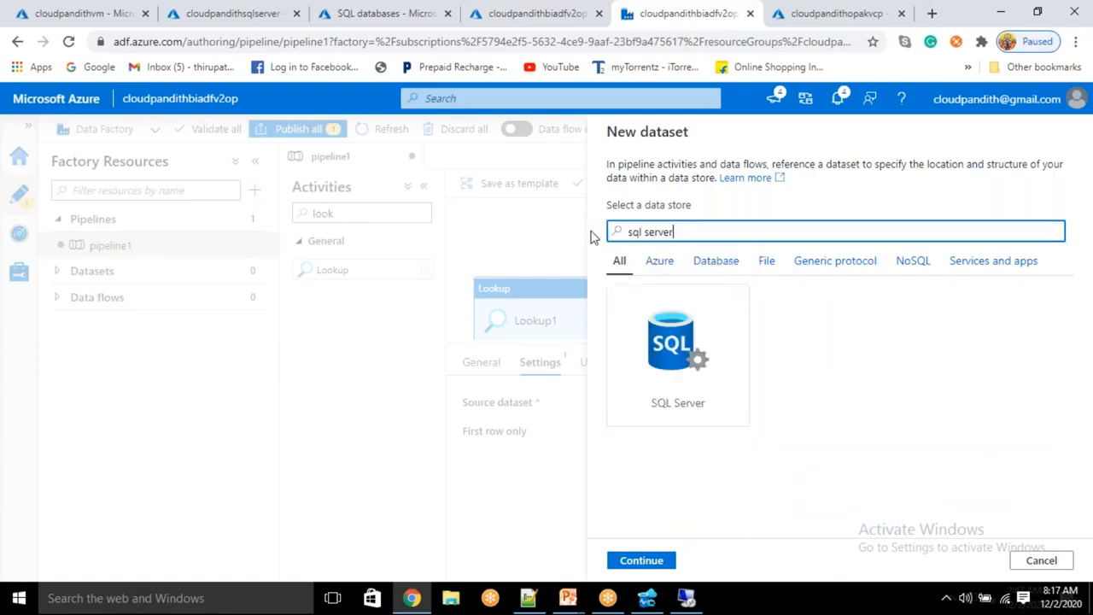
left_click(685, 365)
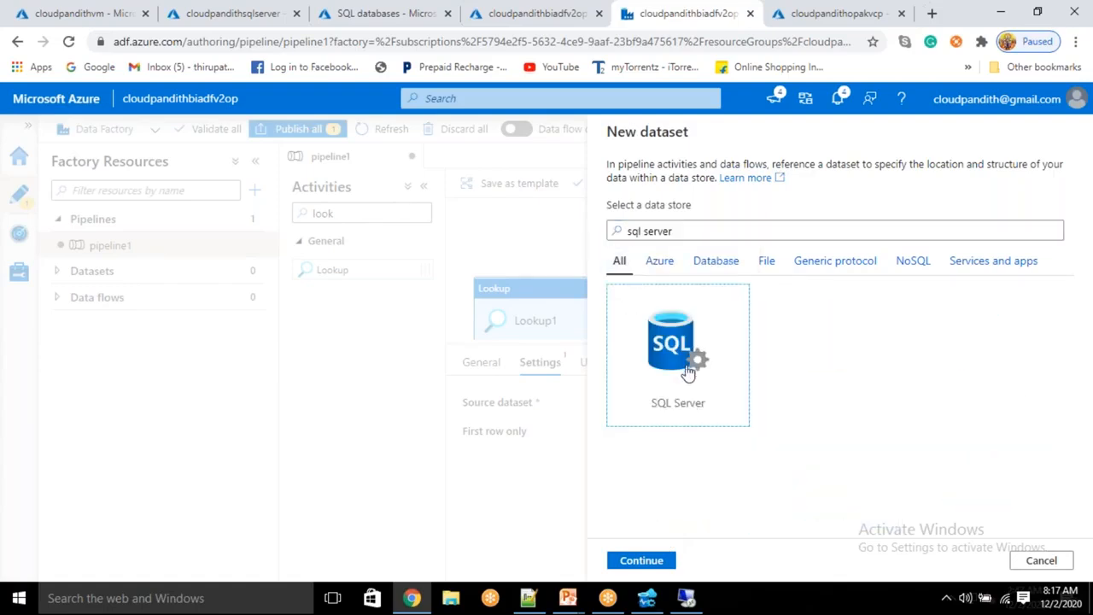
left_click(640, 561)
Step: Name the dataset DS_Lookup, link it to LS_SQLSERVEROP with no table, and confirm
left_click_drag(708, 183, 550, 173)
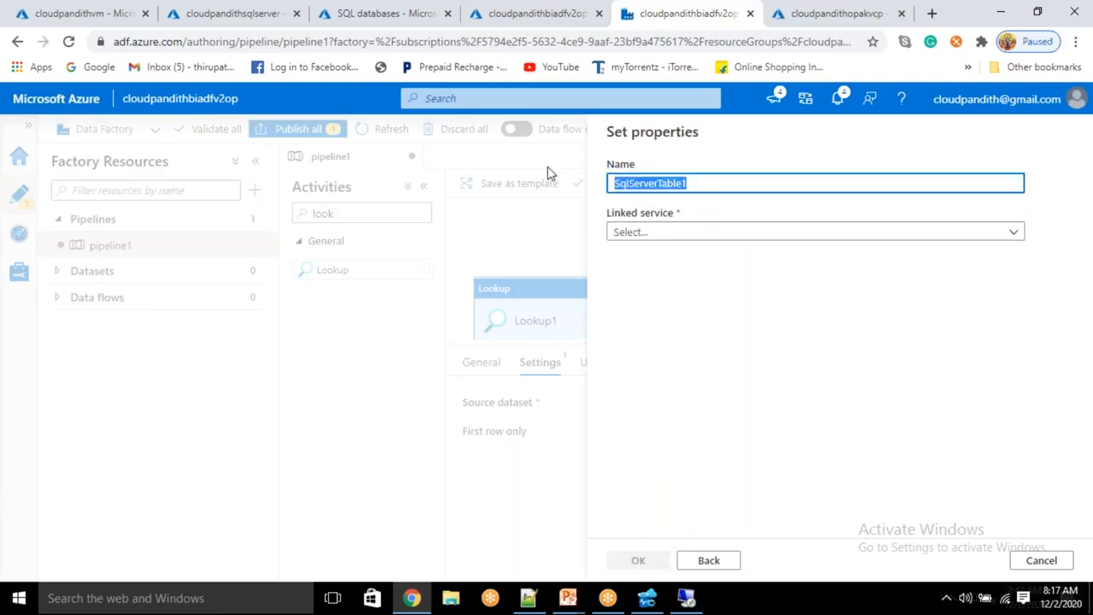
key("BackSpace")
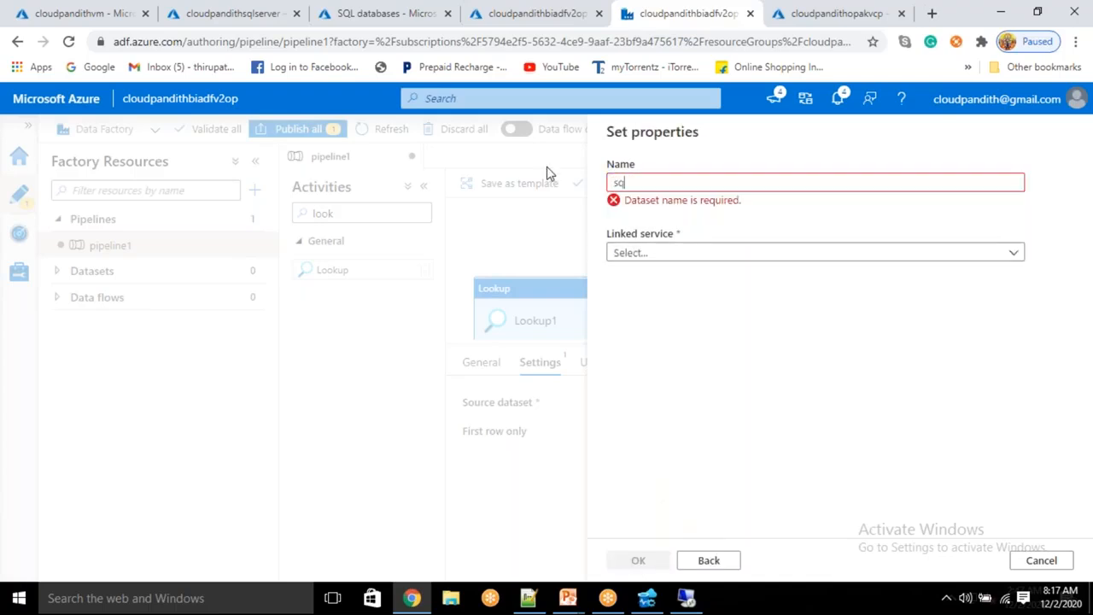
type("DS_Lookup")
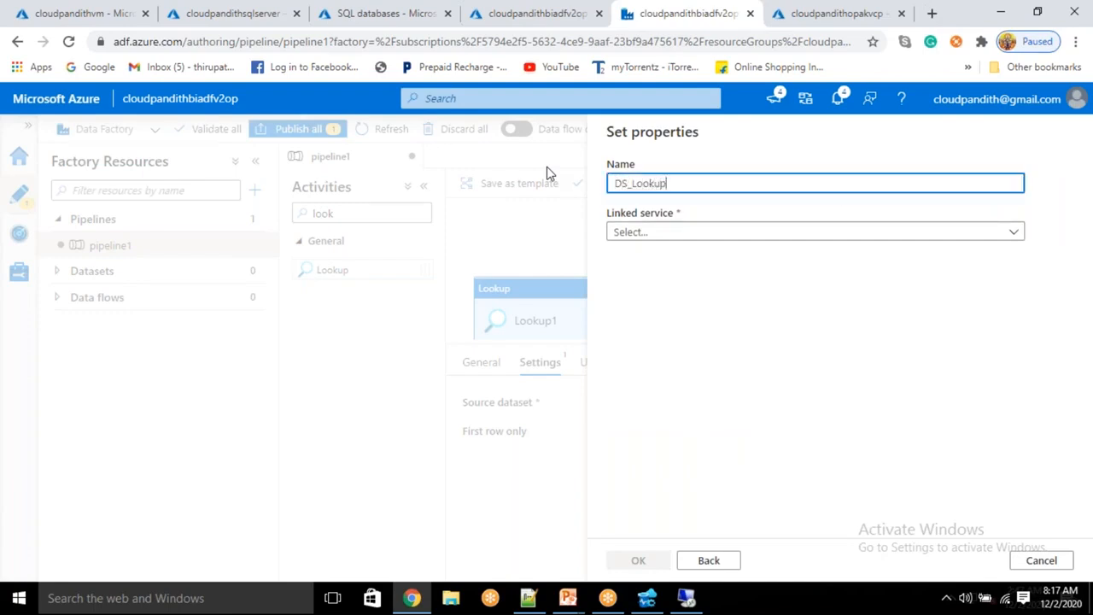
left_click(668, 235)
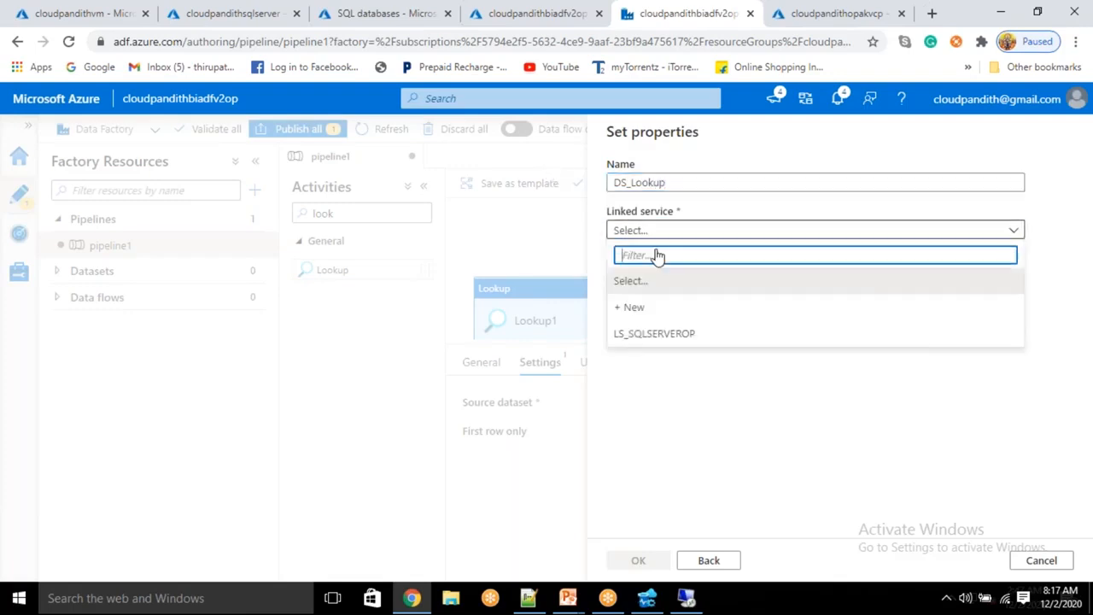
left_click(624, 335)
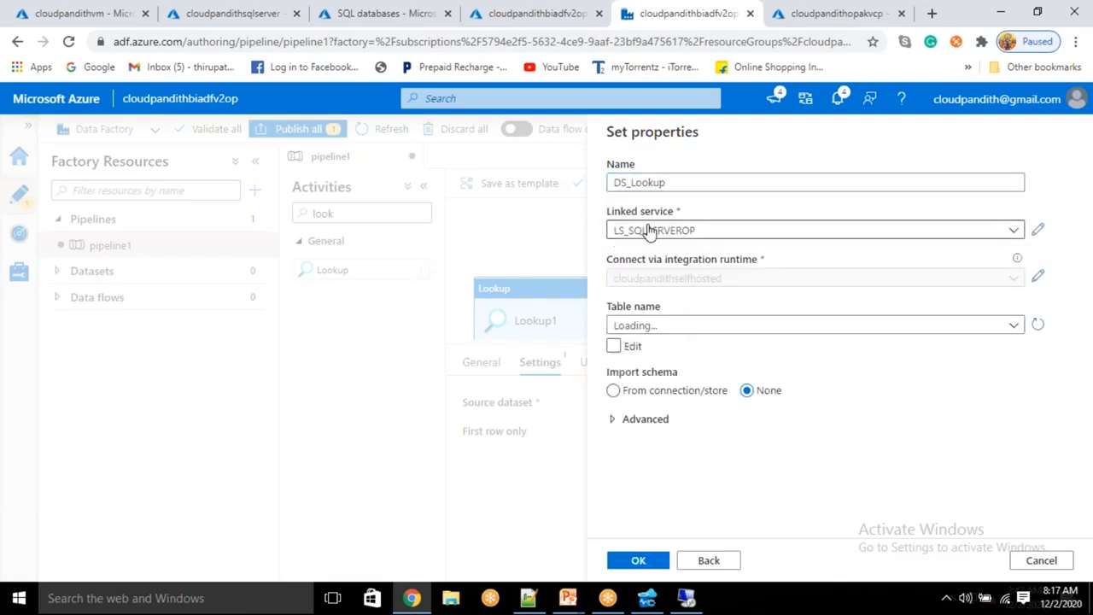
left_click(660, 331)
left_click(660, 332)
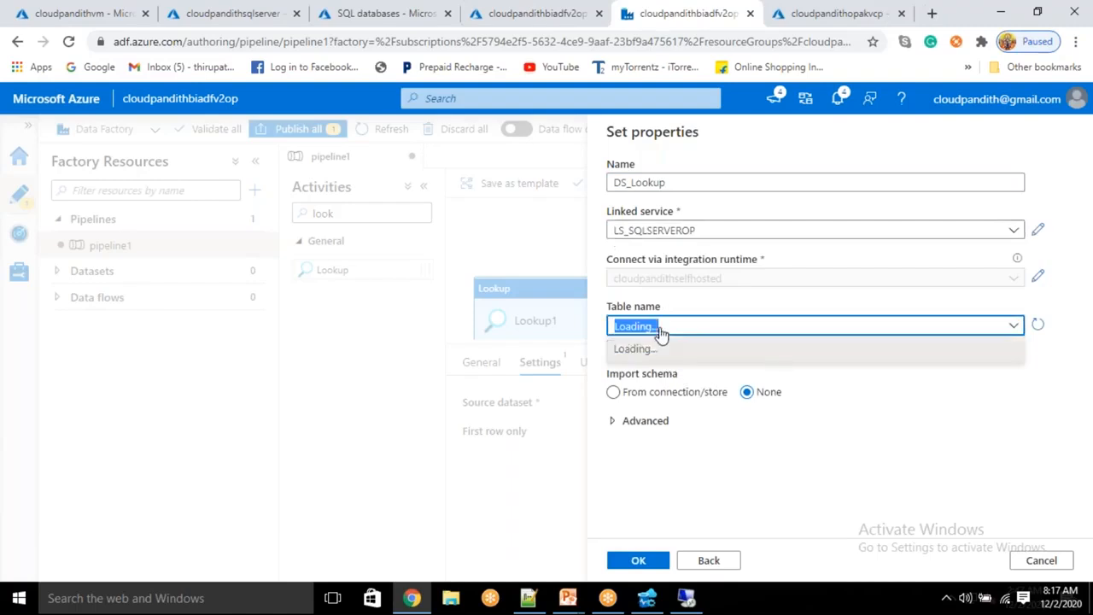
left_click(661, 332)
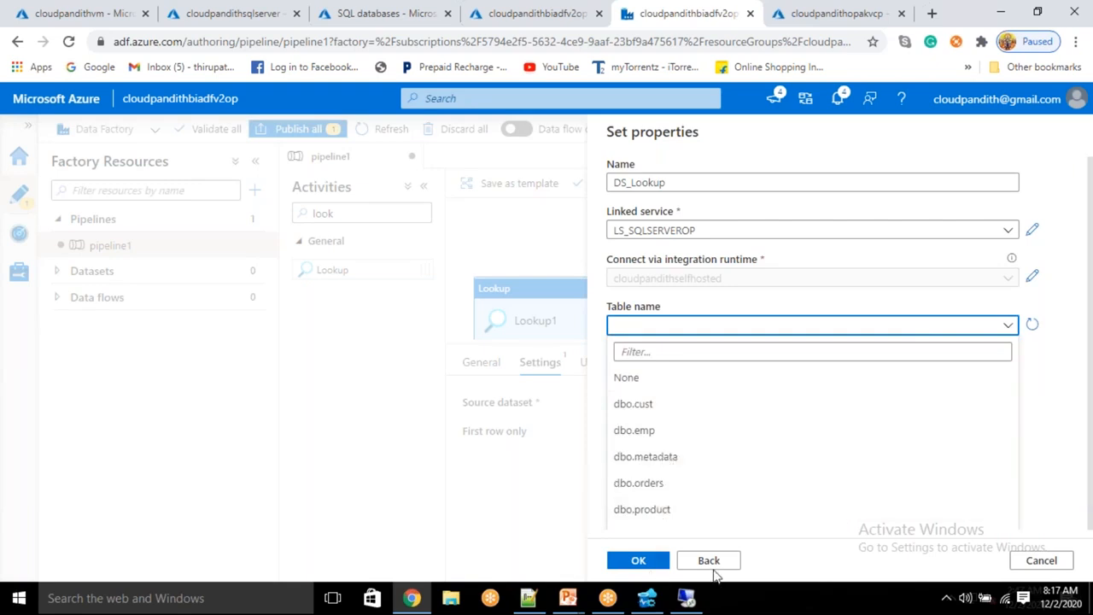
left_click(1050, 371)
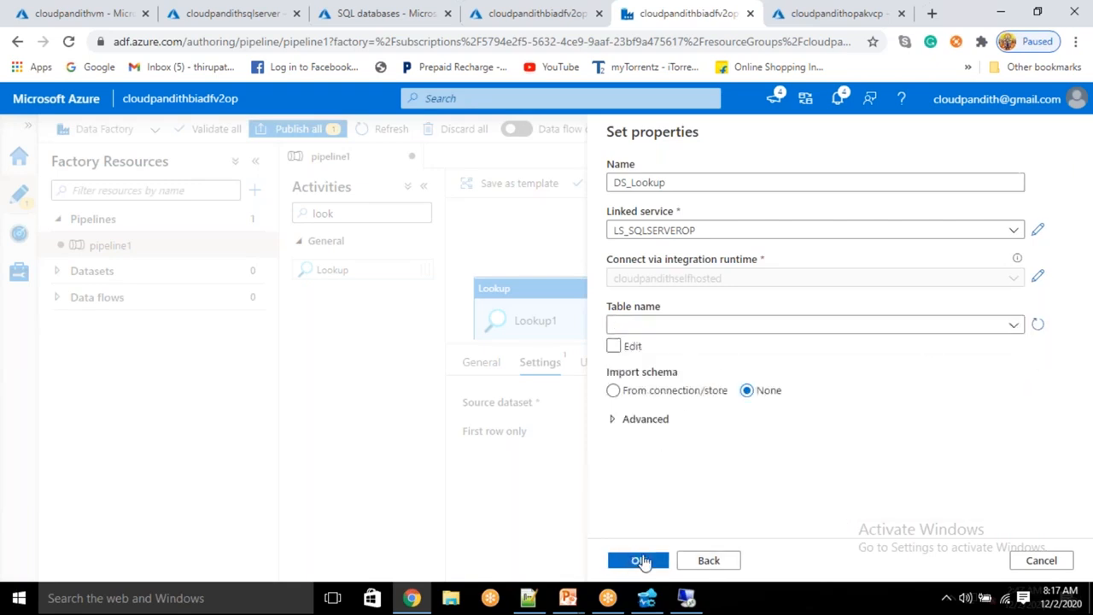
left_click(642, 560)
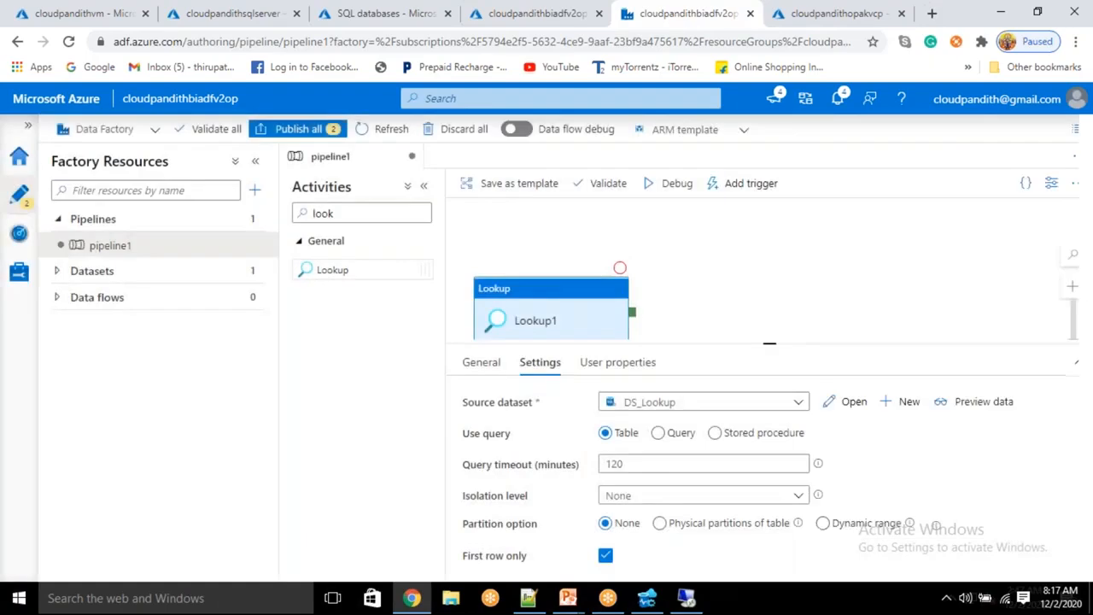
Step: Query 'select * from metadata', turn off First row only, and preview the returned rows
left_click(658, 434)
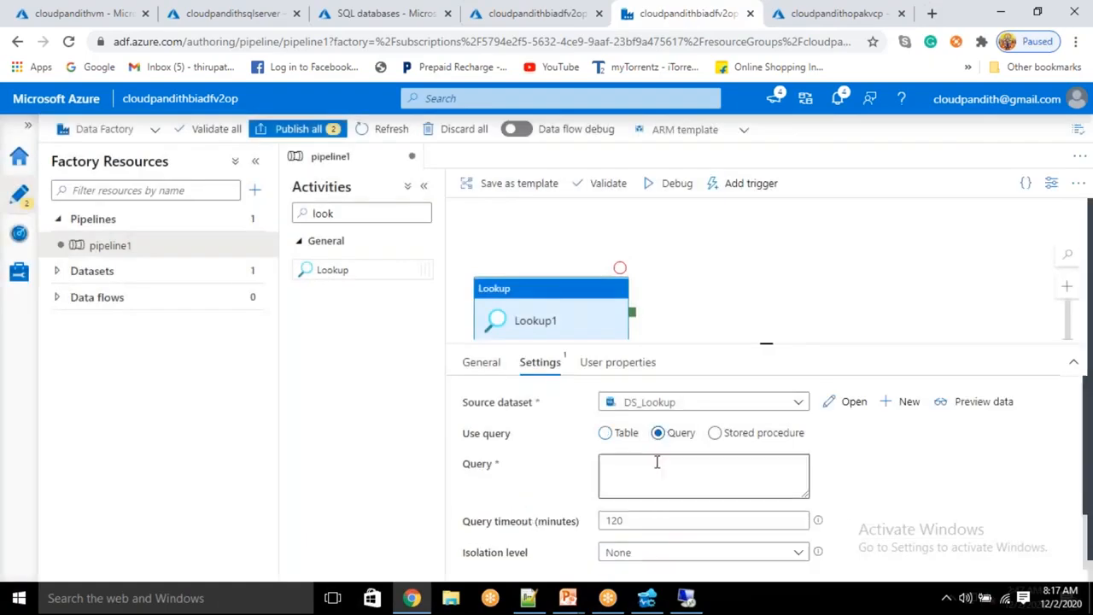
left_click(644, 475)
type("sele")
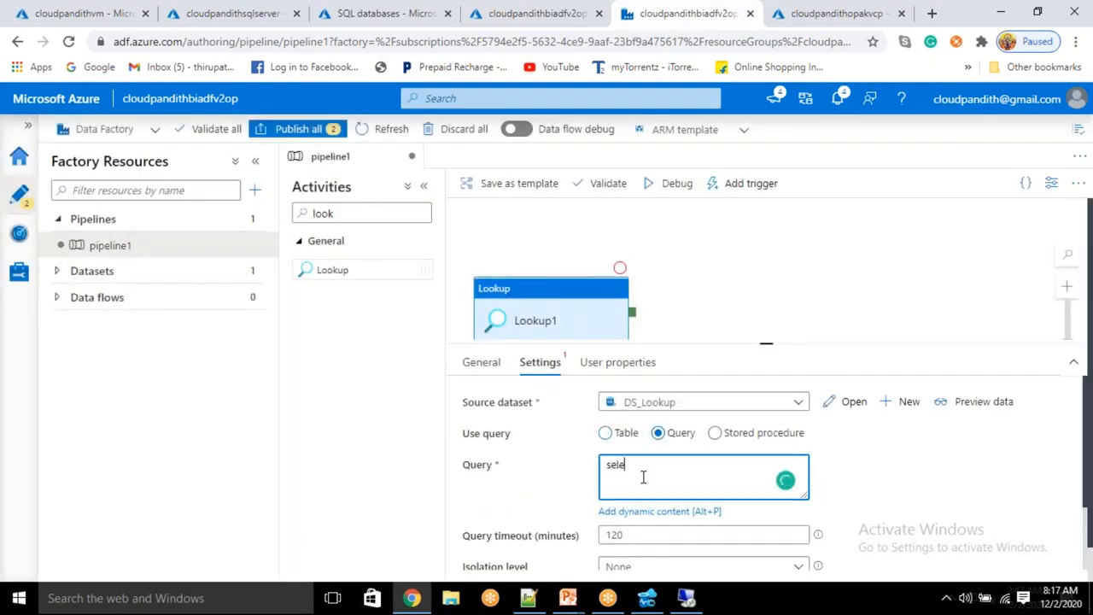
type("ct * from metadata")
scroll(627, 547, "down", 2)
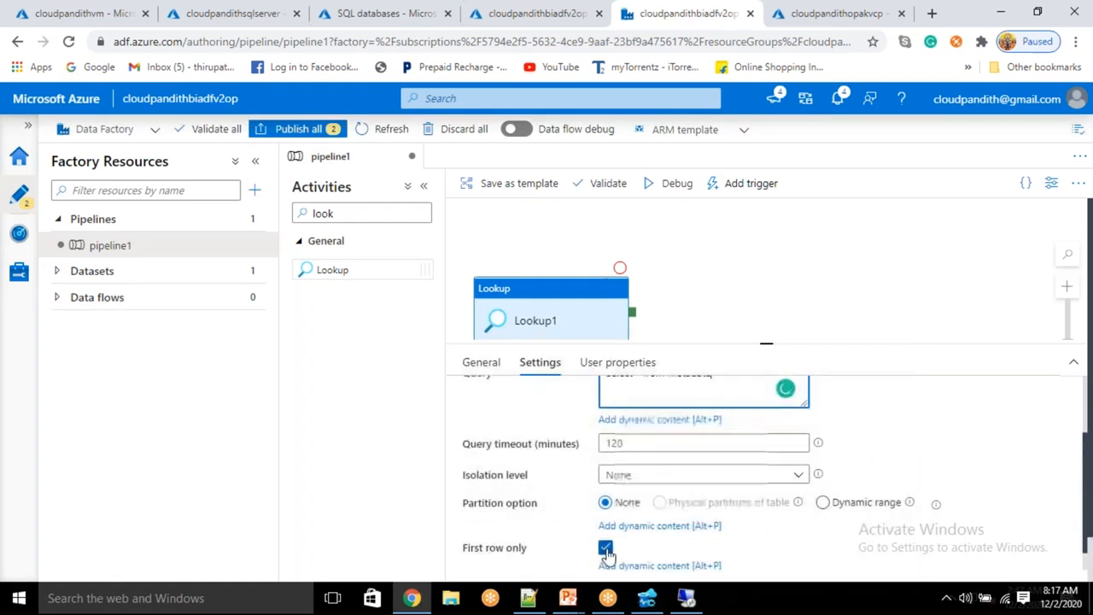
left_click(606, 547)
scroll(957, 501, "up", 2)
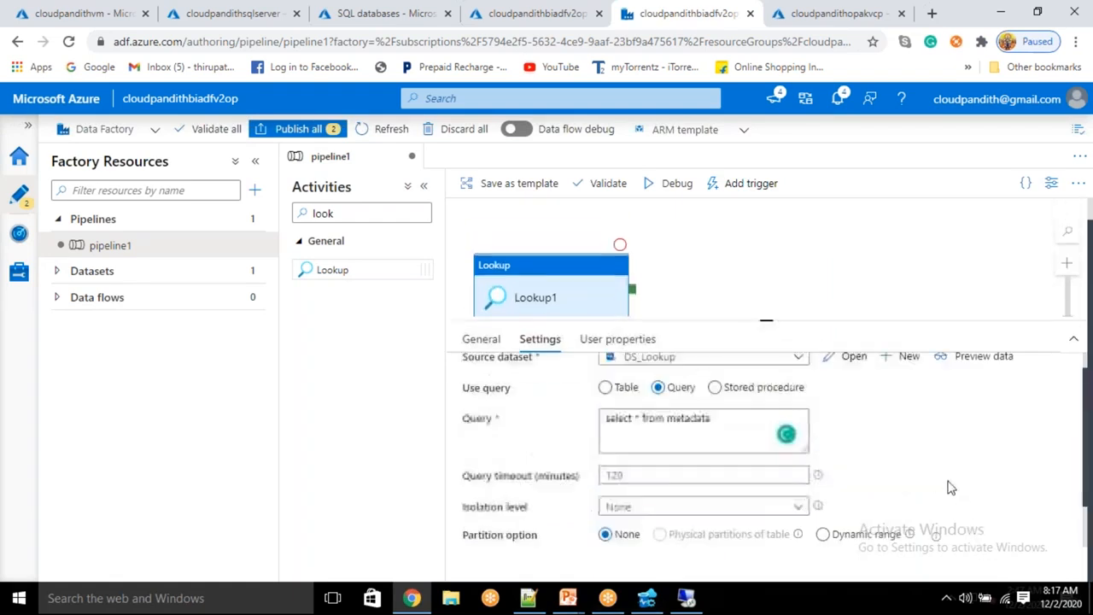
left_click(984, 381)
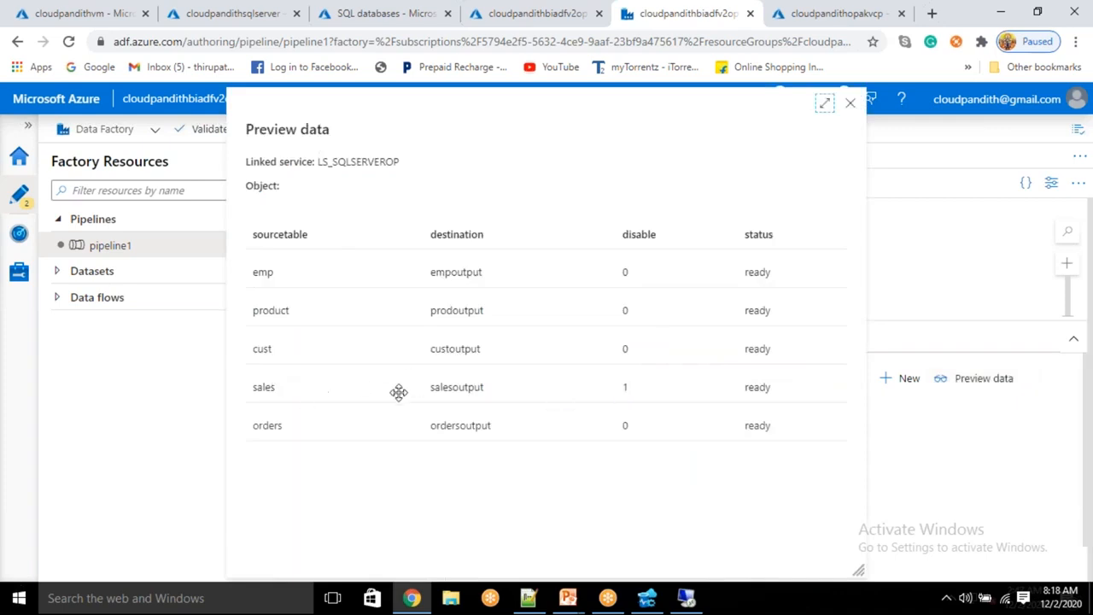
left_click(850, 103)
Step: Append 'where disable=0' to the query and preview the four remaining rows
left_click(722, 441)
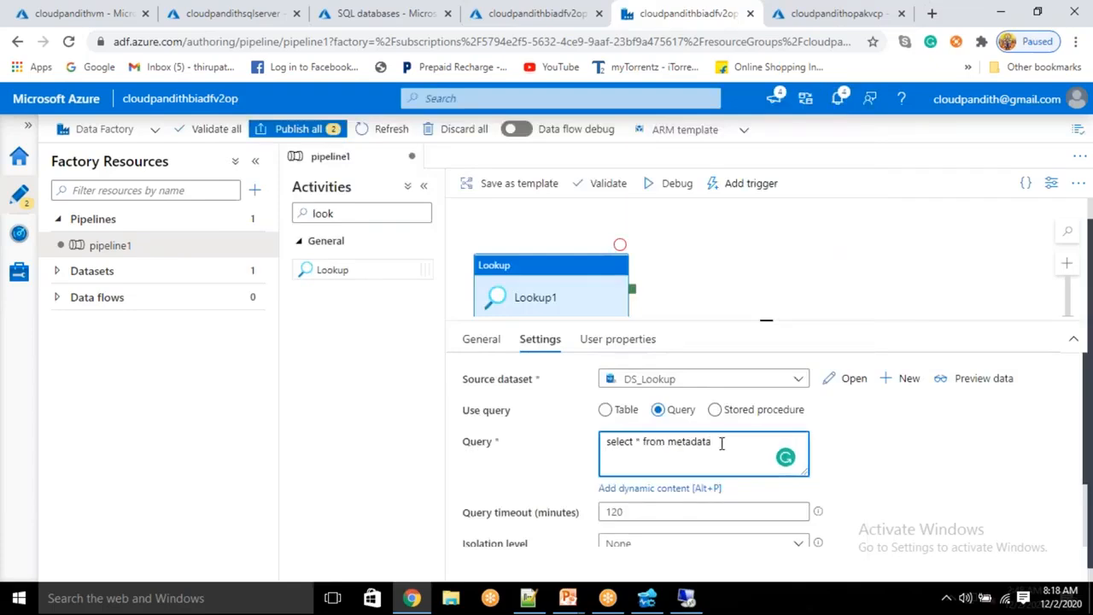
type("where diable-")
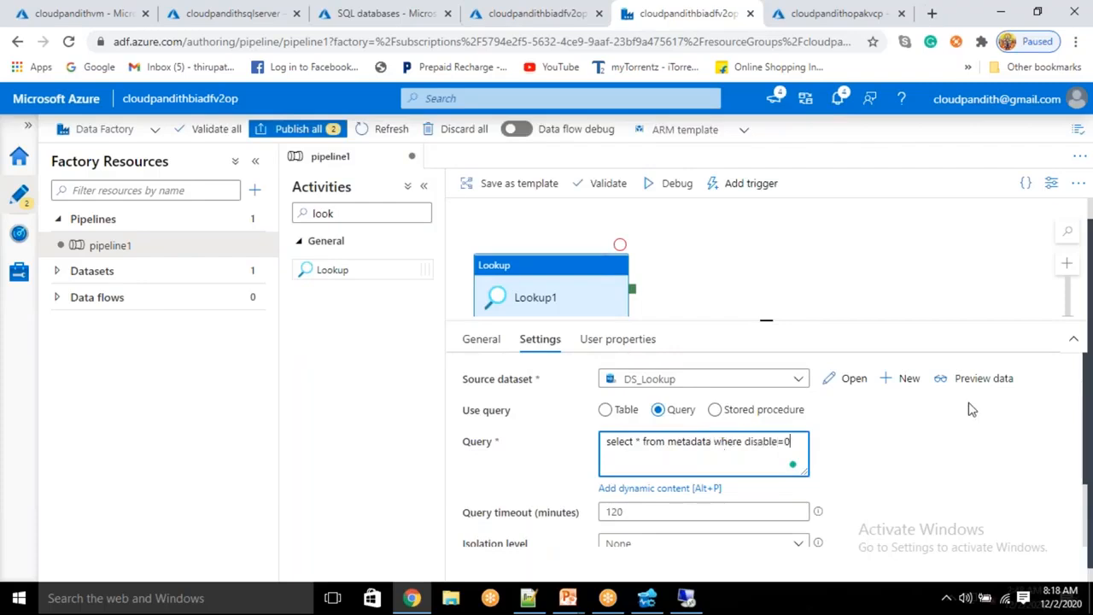
left_click(982, 385)
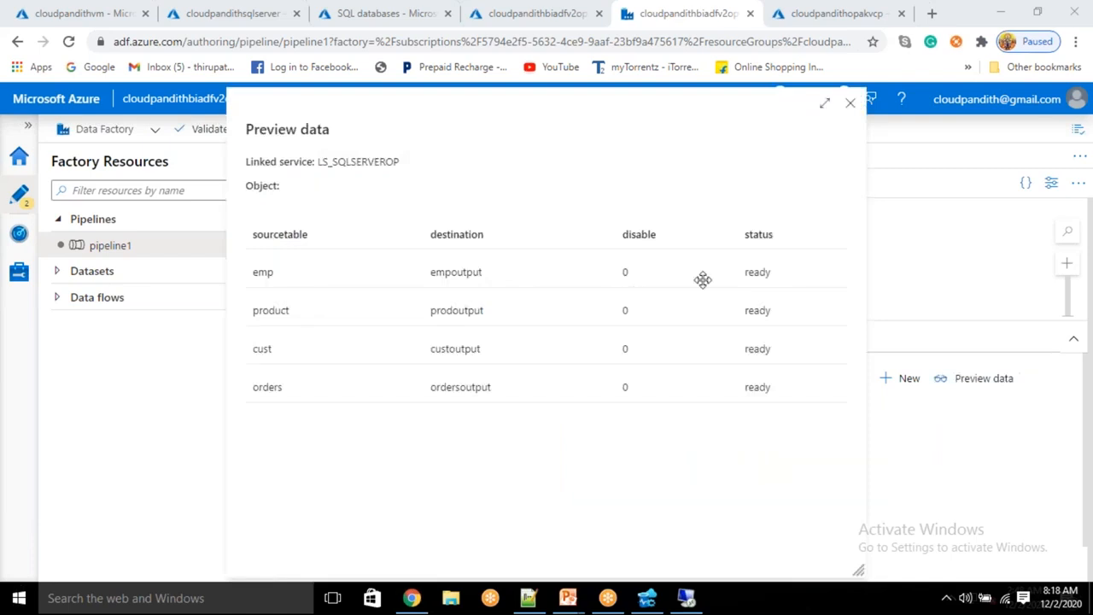
left_click(851, 105)
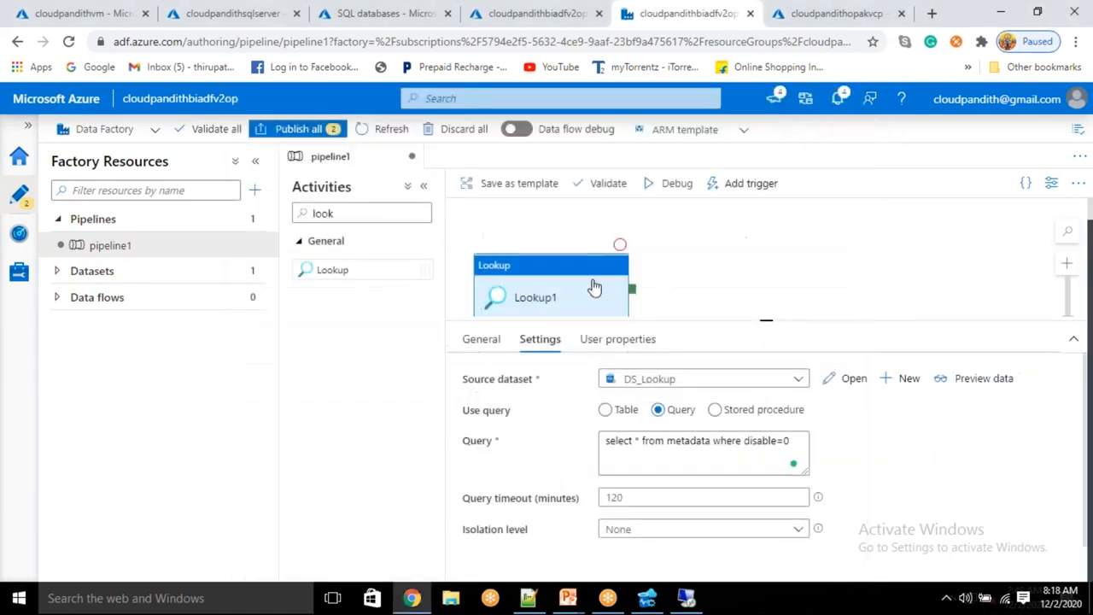
Step: Add a ForEach activity and connect Lookup1's success output to it
double_click(354, 213)
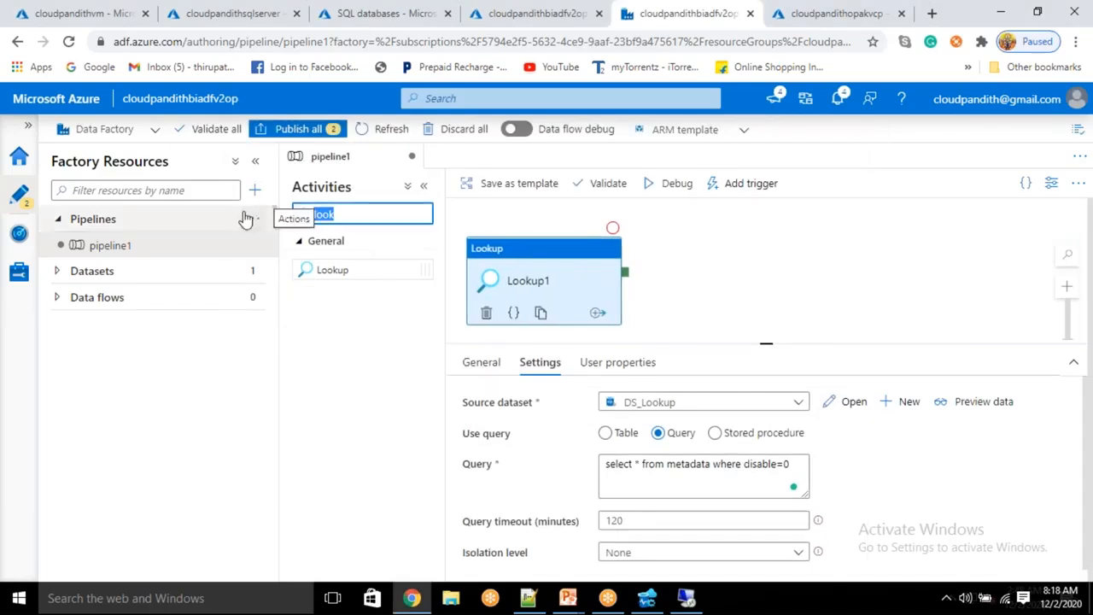
type("for")
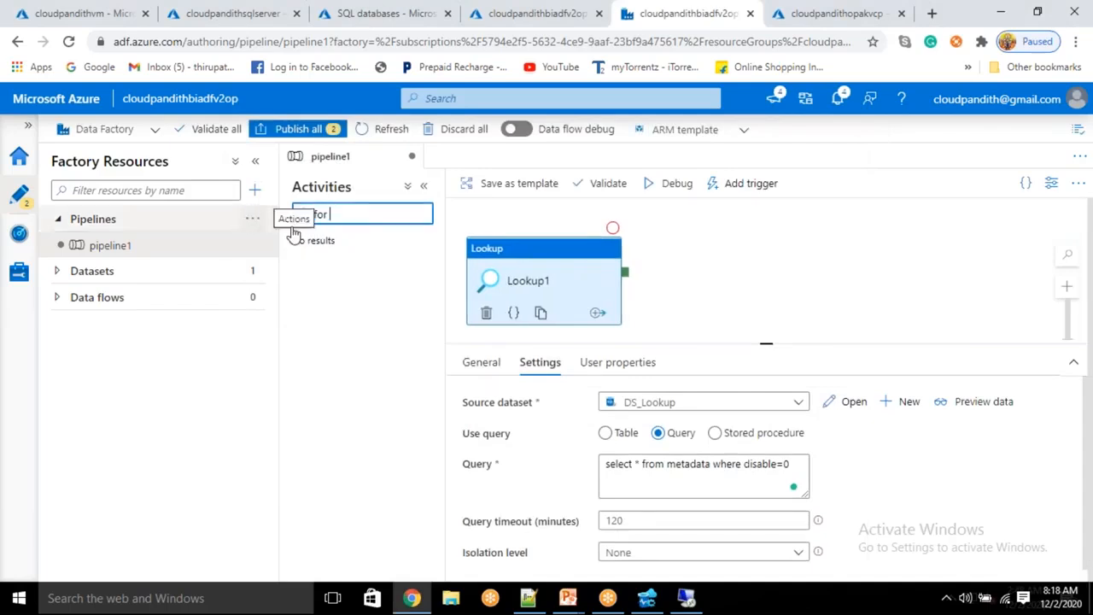
key("BackSpace")
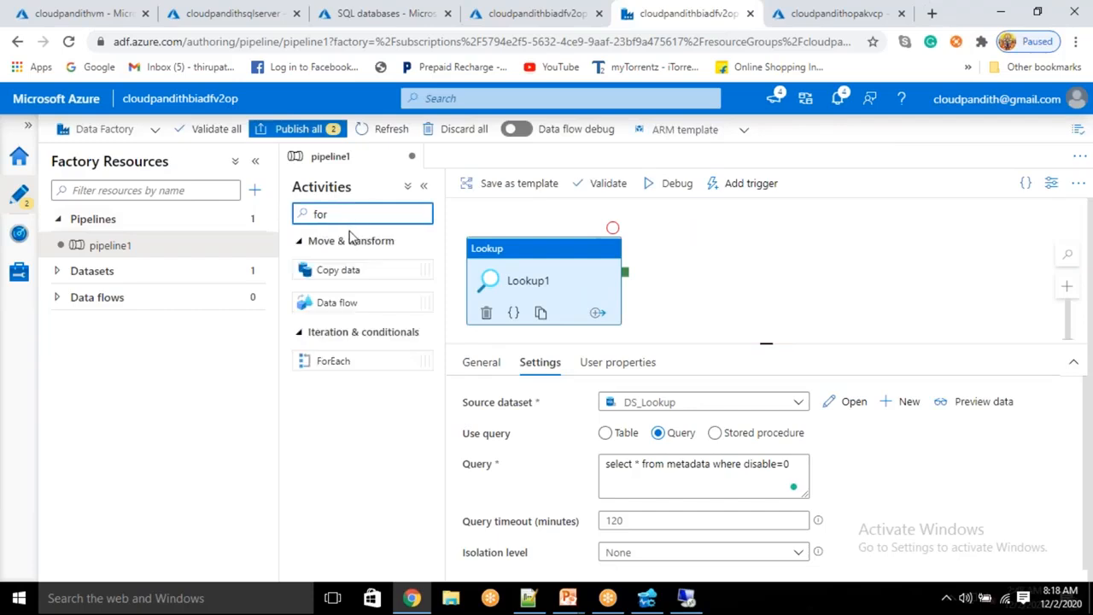
left_click_drag(545, 316, 727, 263)
left_click(619, 285)
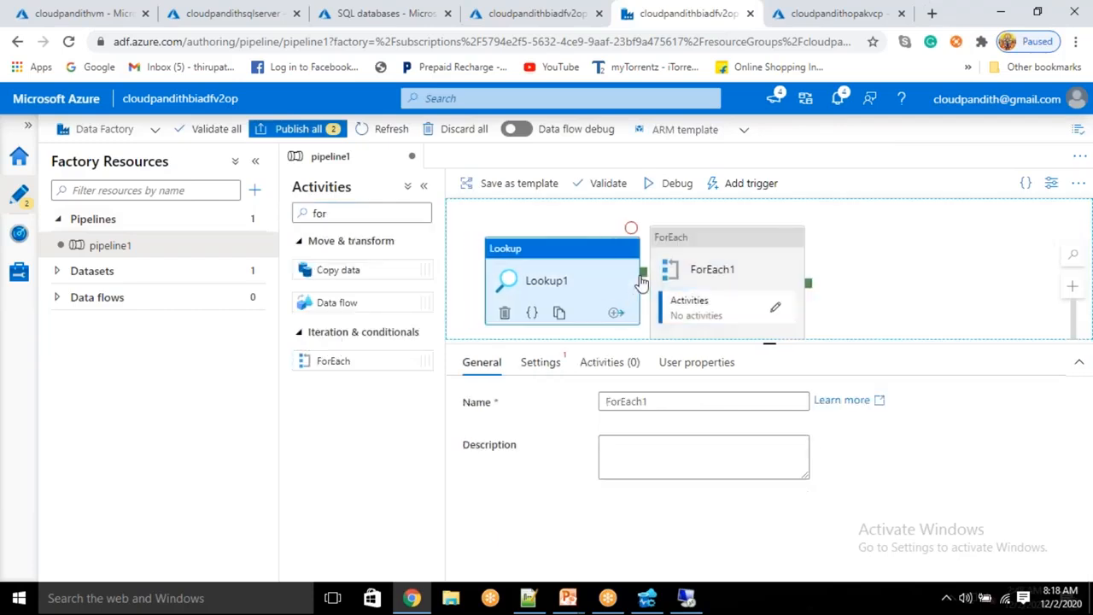
left_click_drag(626, 275, 671, 284)
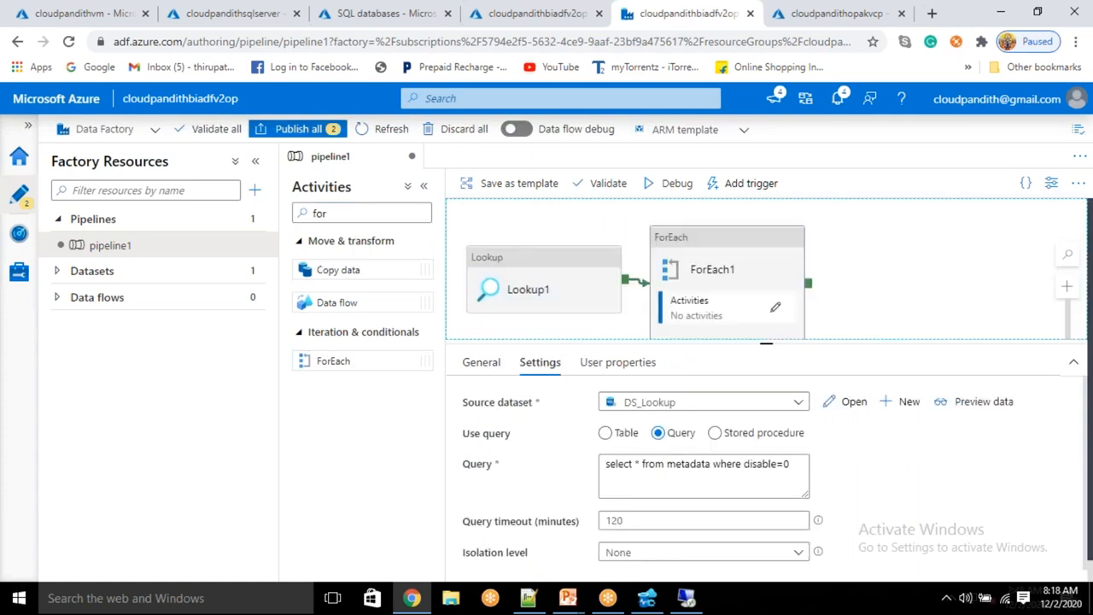
left_click(675, 286)
left_click(541, 363)
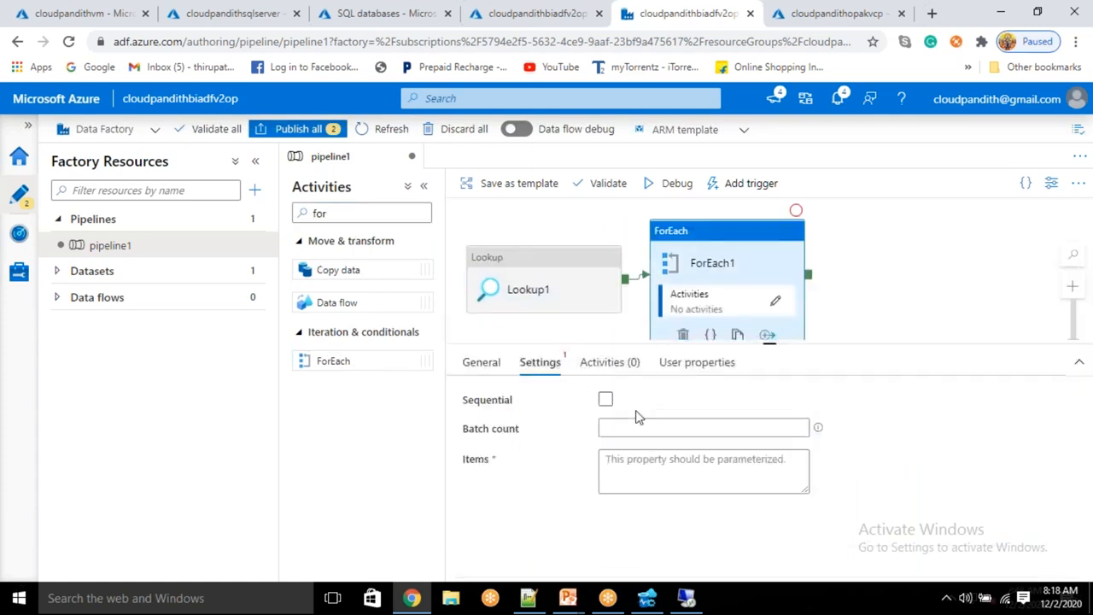
left_click(605, 399)
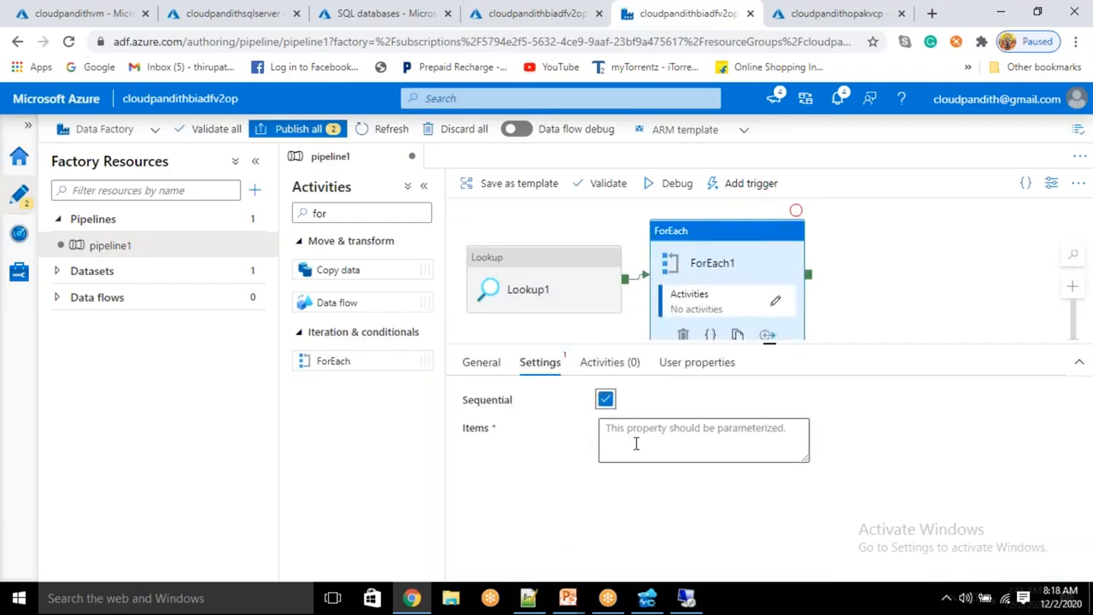
left_click(636, 444)
left_click(644, 470)
scroll(709, 432, "down", 4)
scroll(672, 512, "down", 2)
left_click(671, 510)
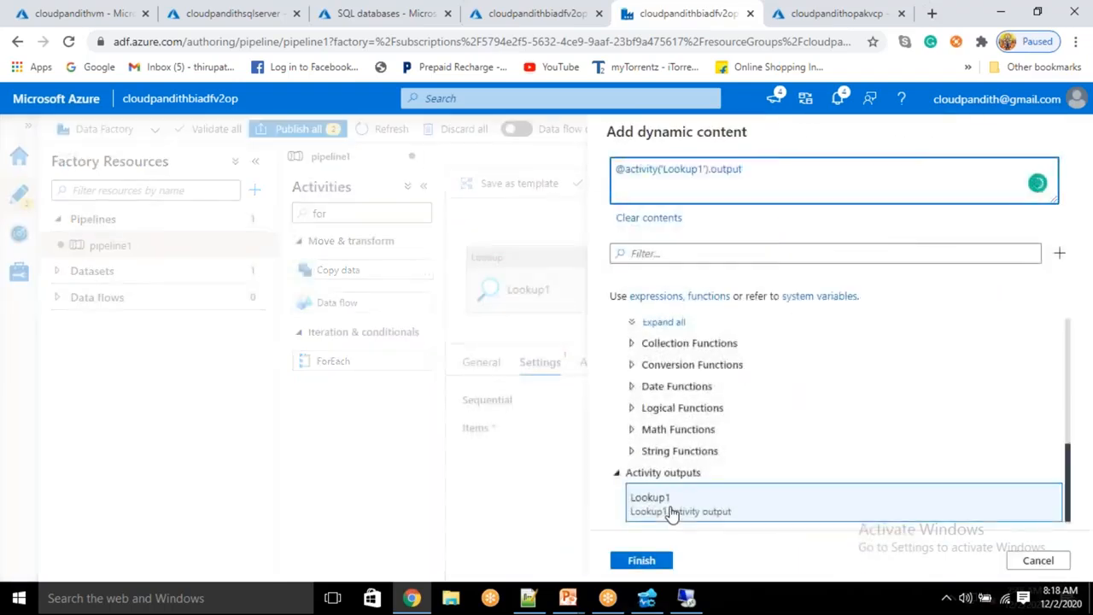
type(".value")
left_click(643, 561)
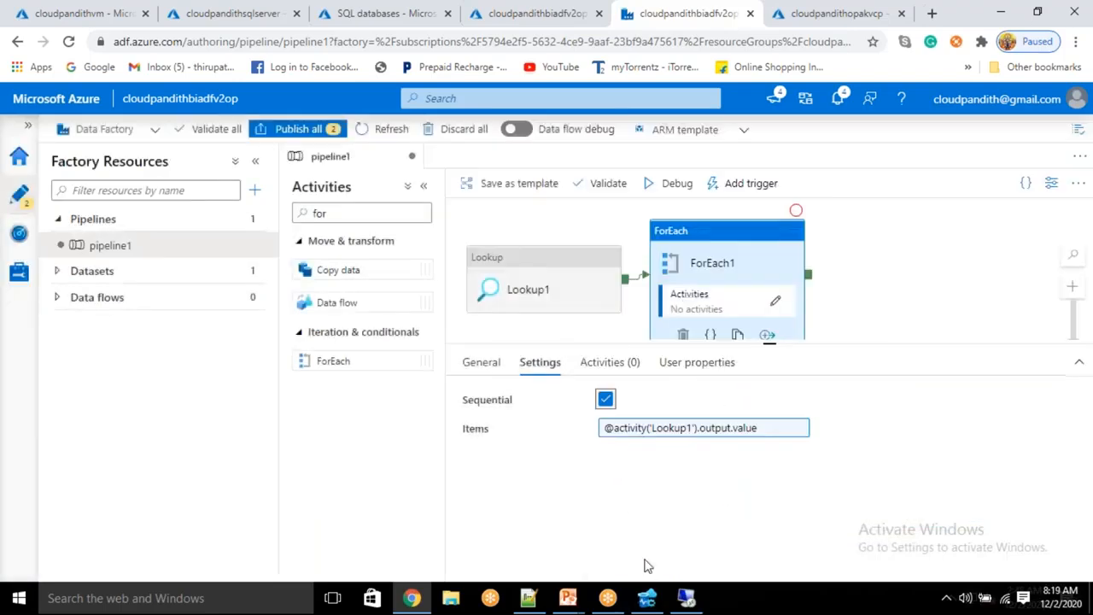
Step: Inside ForEach1, search 'get' and add a Get Metadata activity to the inner canvas
left_click(776, 300)
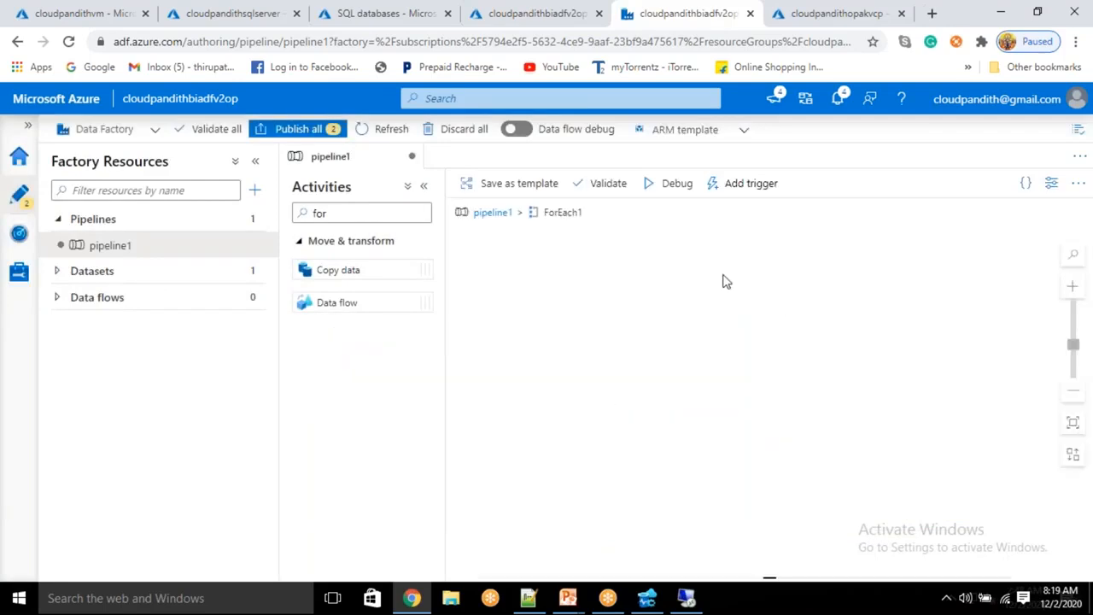
double_click(339, 214)
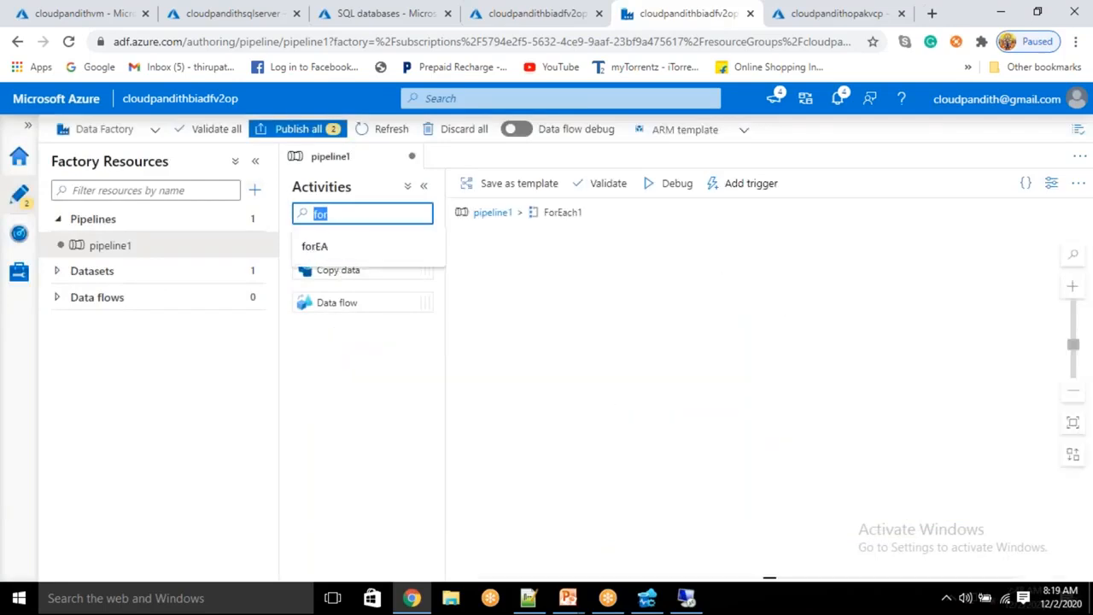
key("BackSpace")
type("get")
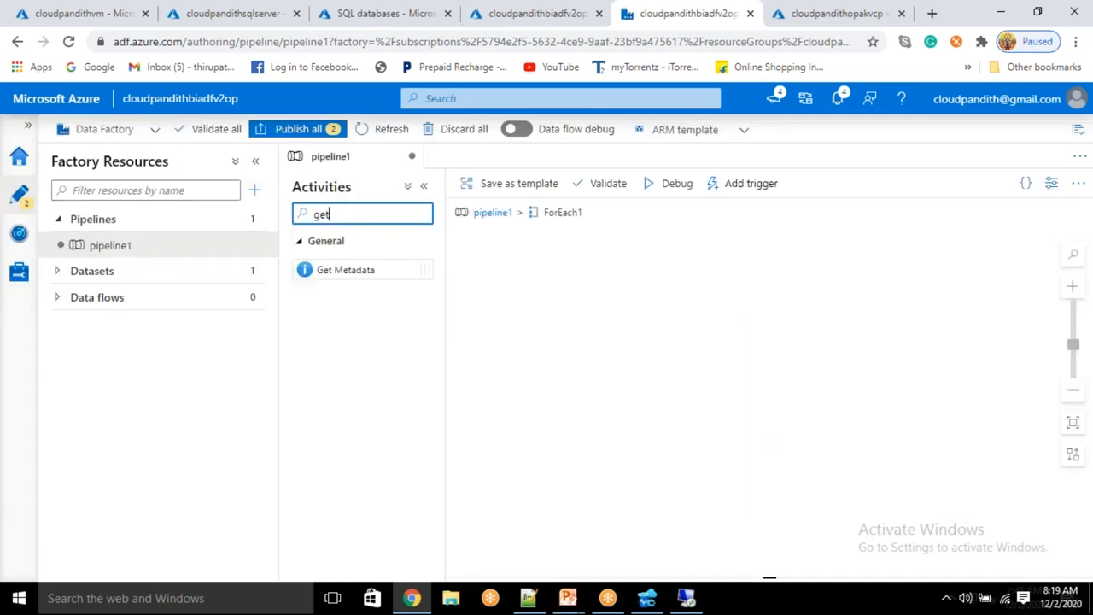
left_click_drag(341, 269, 586, 304)
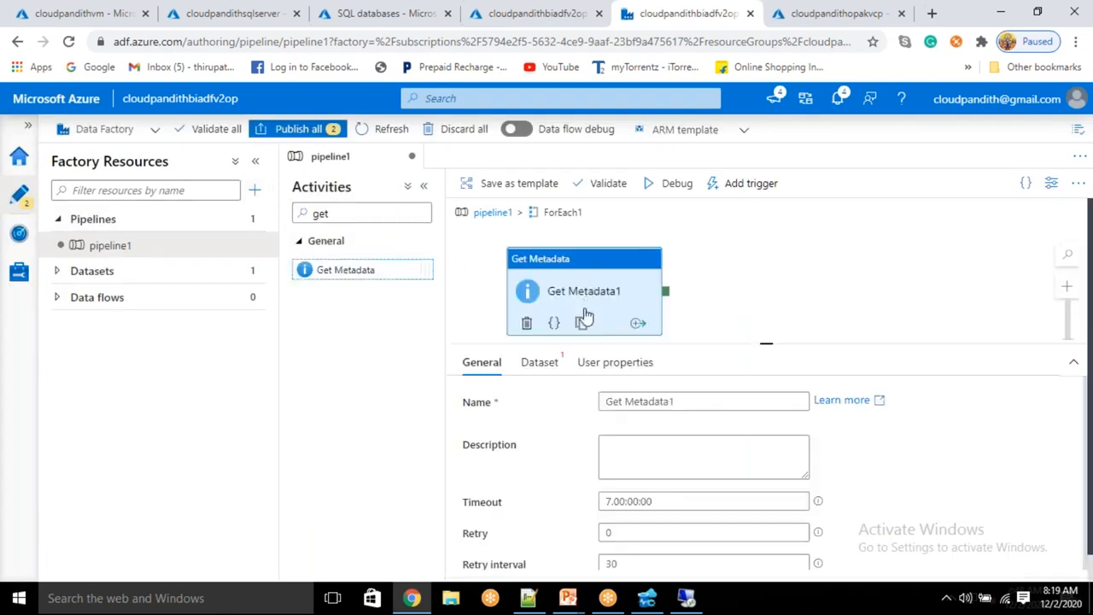
Step: Set Get Metadata1's dataset to DS_Lookup and remove the empty field list row
left_click(539, 362)
left_click(676, 403)
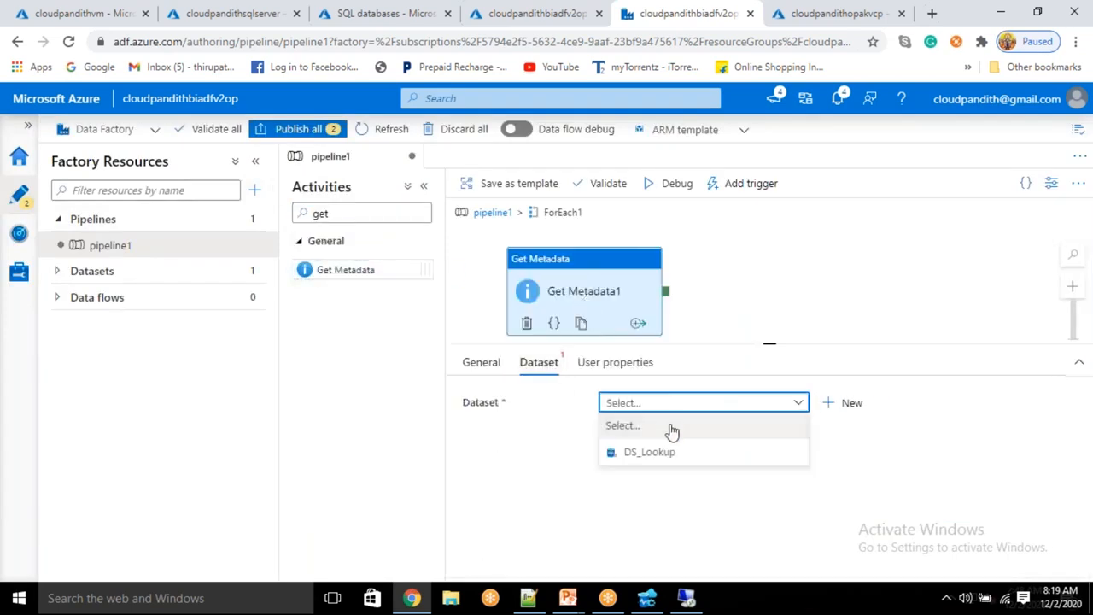
left_click(538, 460)
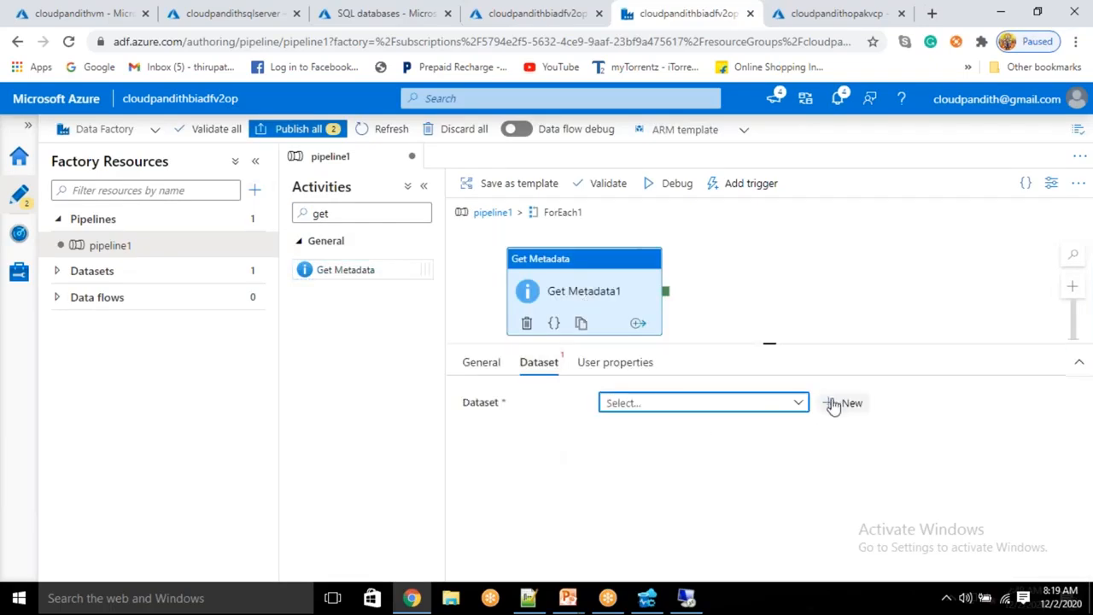
left_click(793, 408)
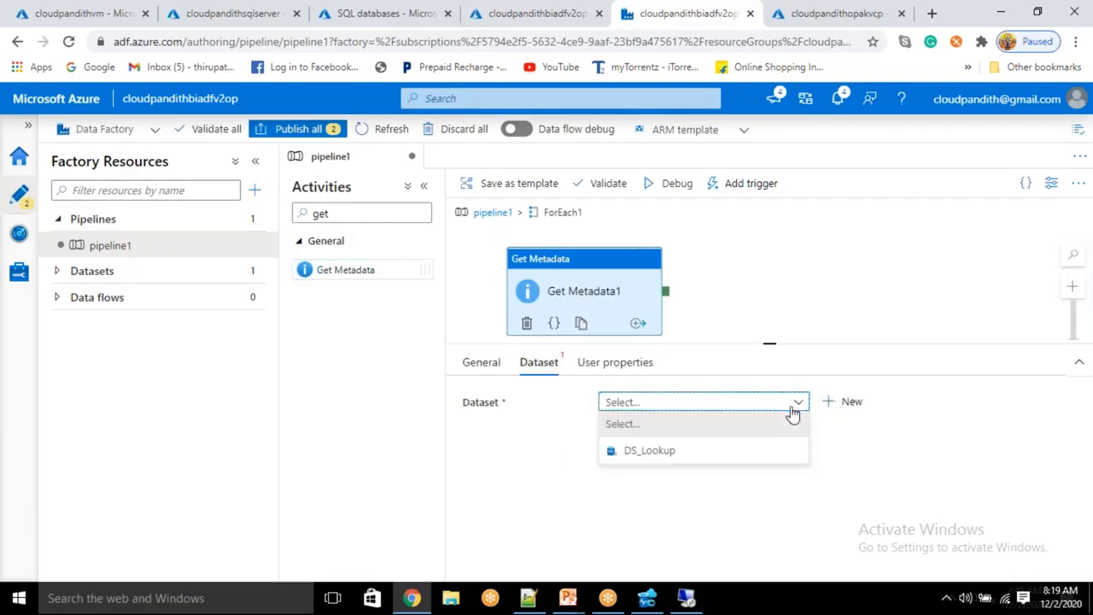
left_click(689, 452)
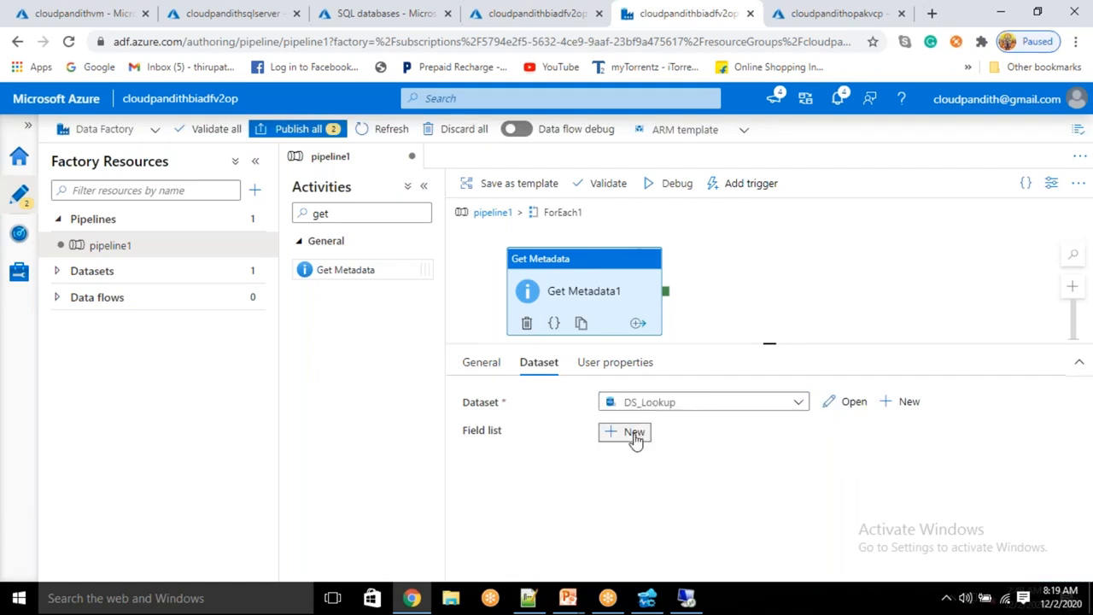
left_click(633, 433)
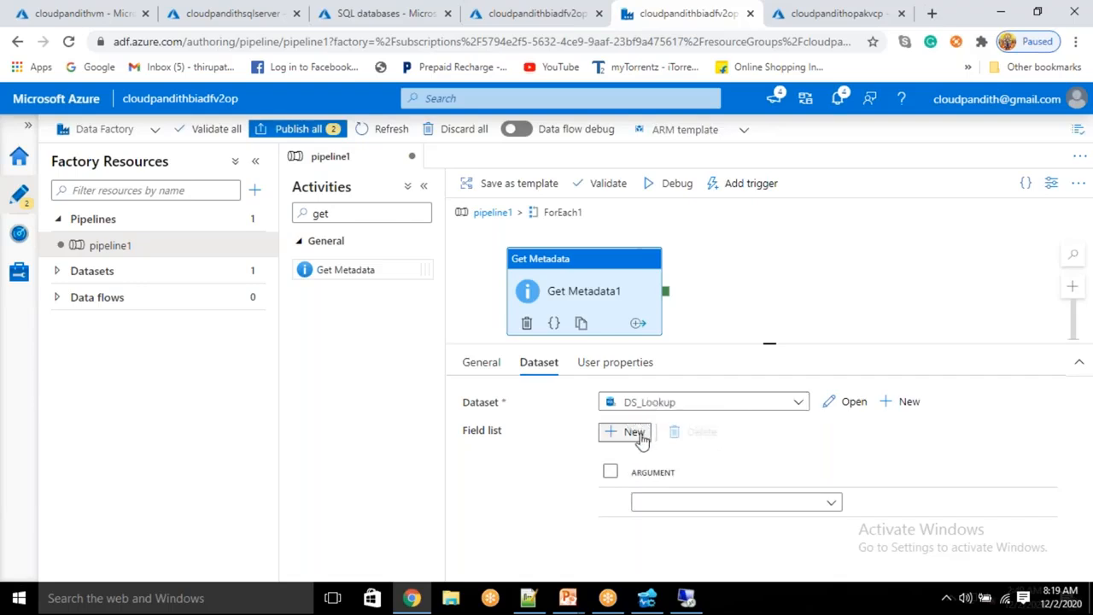
left_click(610, 472)
left_click(692, 432)
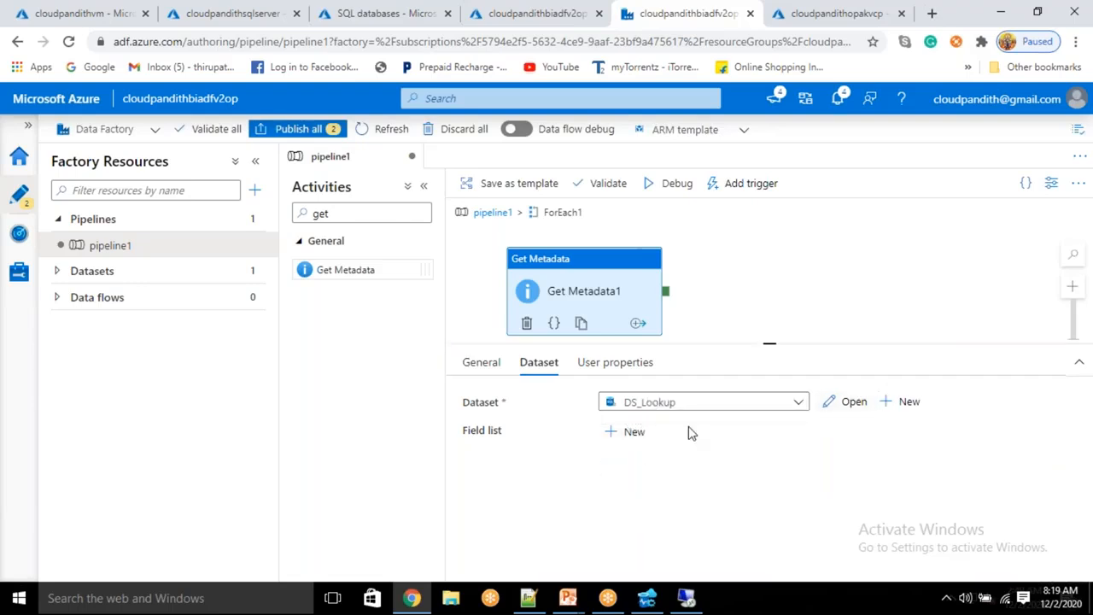
Step: Start a new dataset for Get Metadata1 using the SQL Server data store
left_click(904, 402)
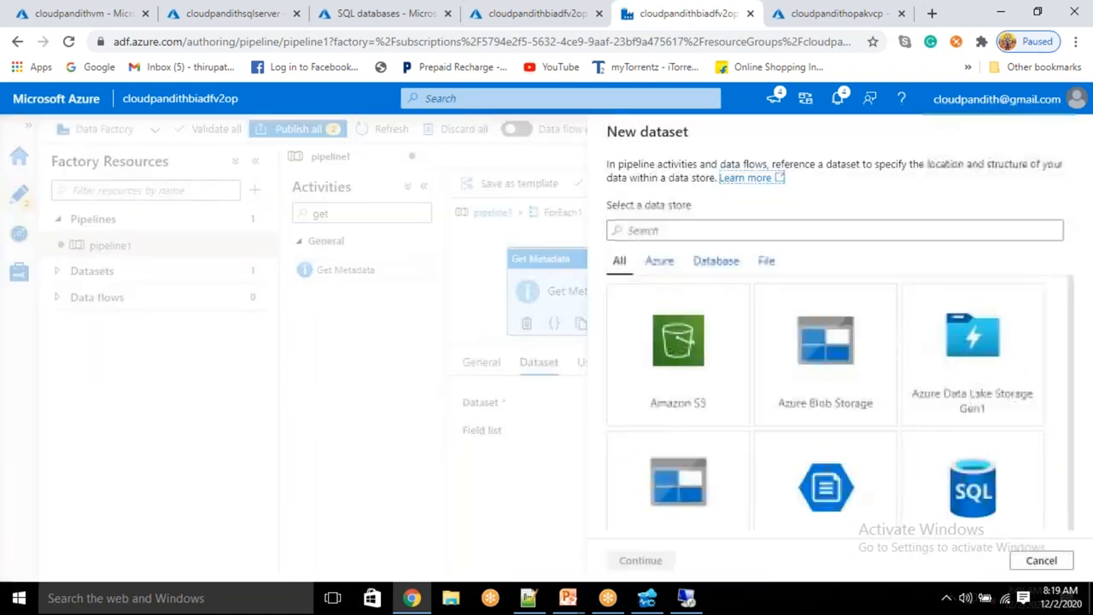
type("sql server")
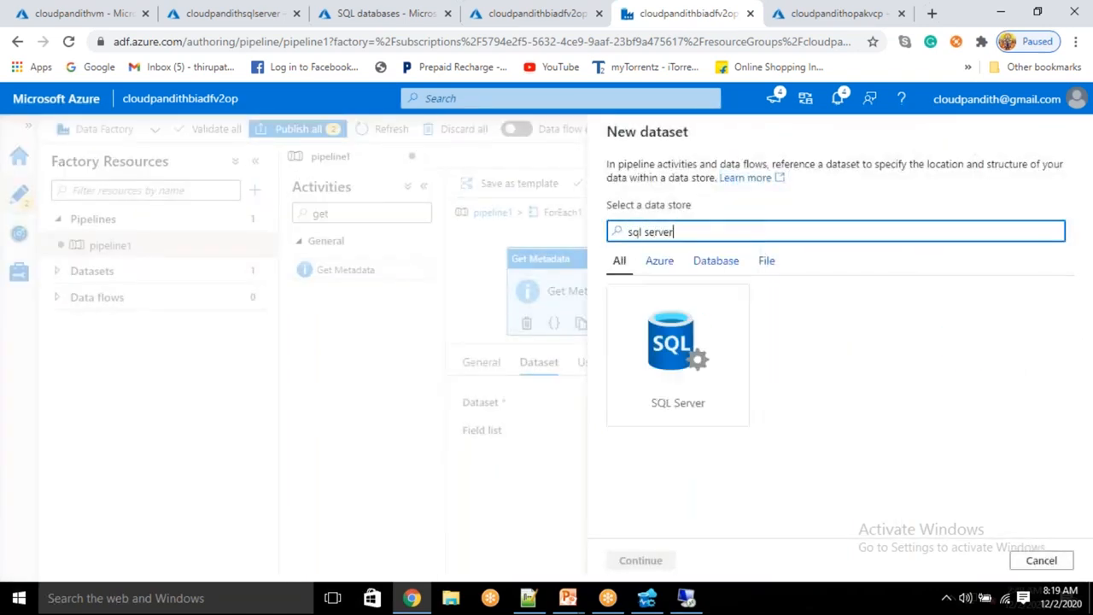
left_click(697, 361)
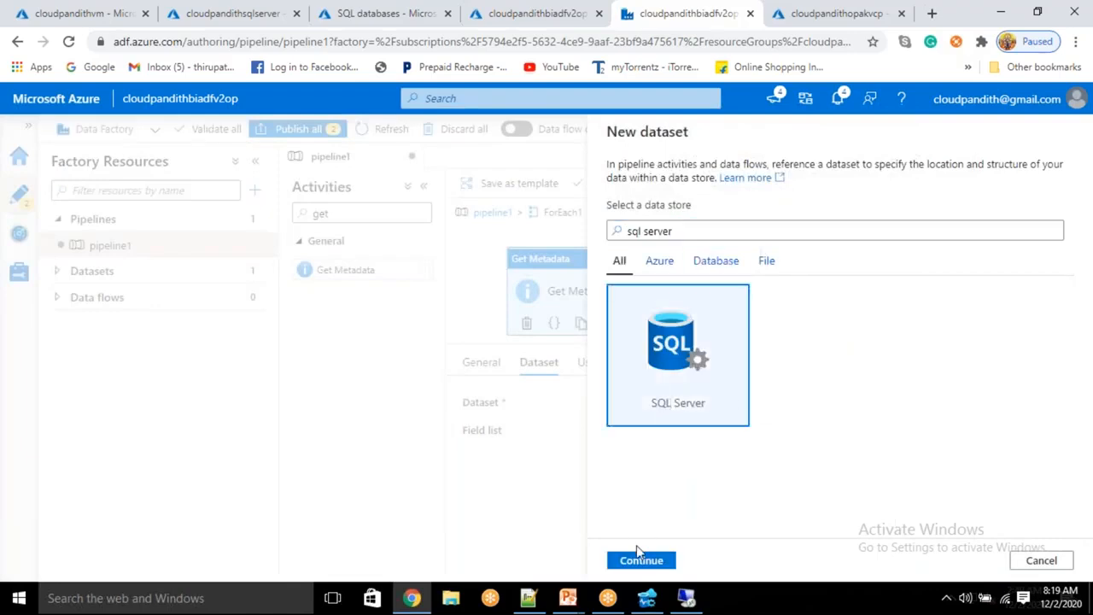
left_click(641, 560)
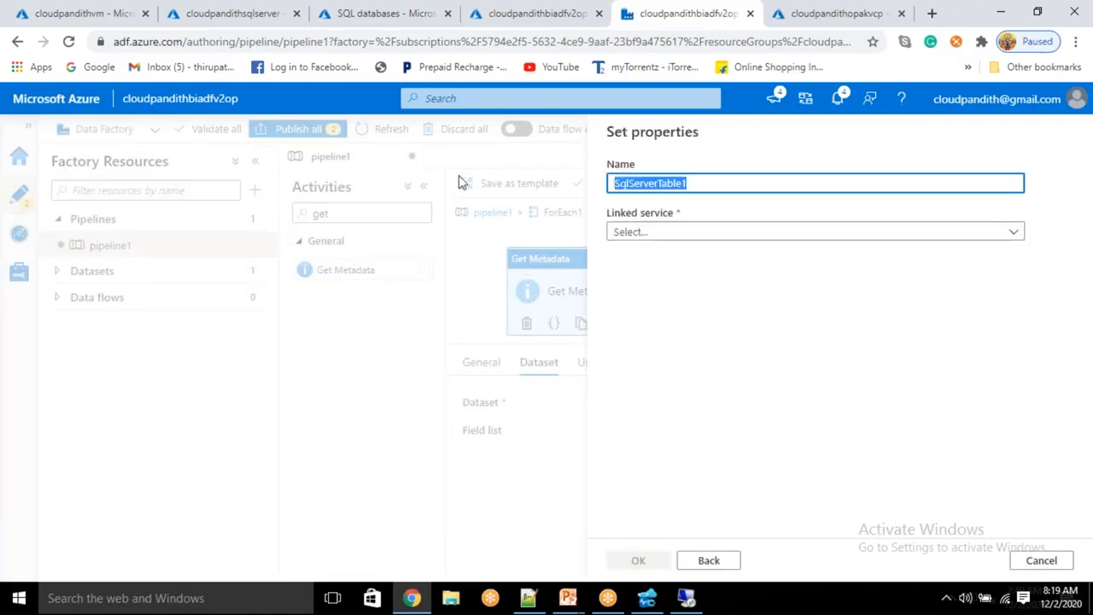
Step: Name the dataset DS_Getmetadata, link it to LS_SQLSERVEROP, and create it
key("BackSpace")
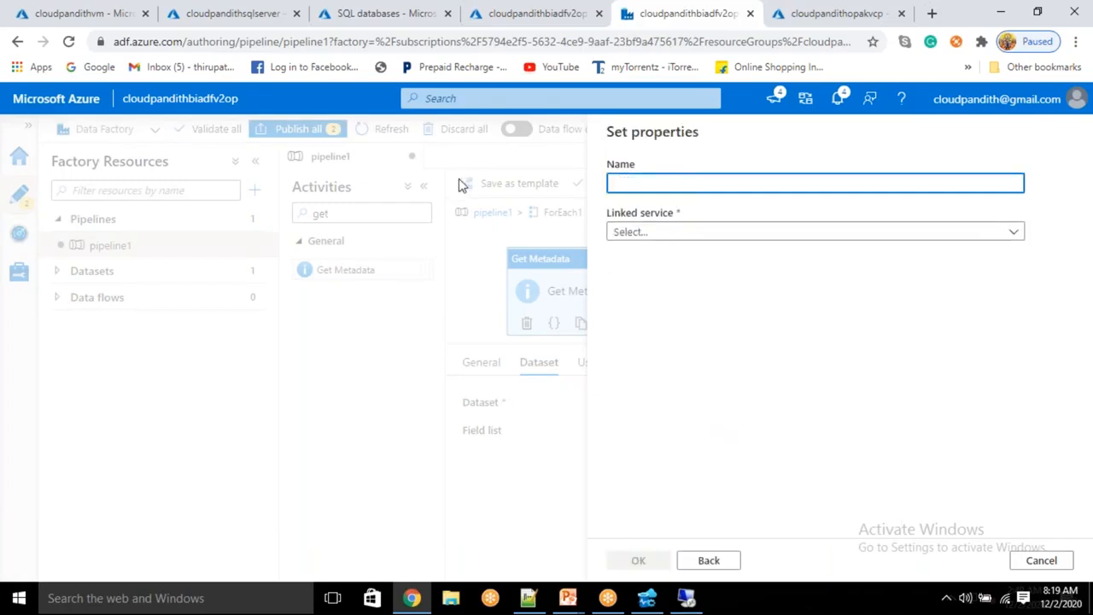
type("DS_")
left_click(658, 231)
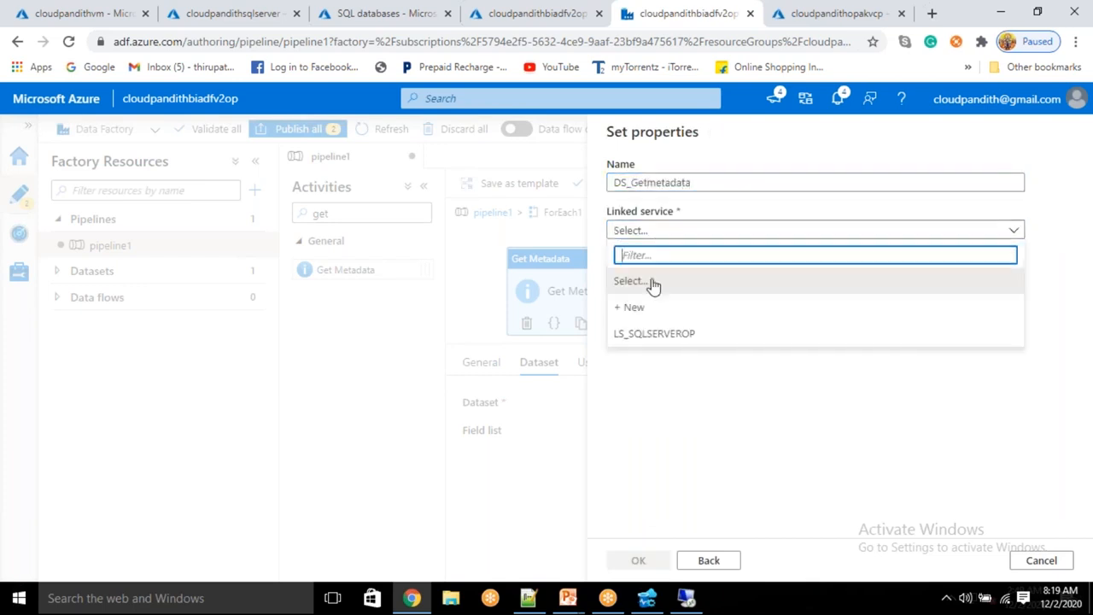
left_click(658, 333)
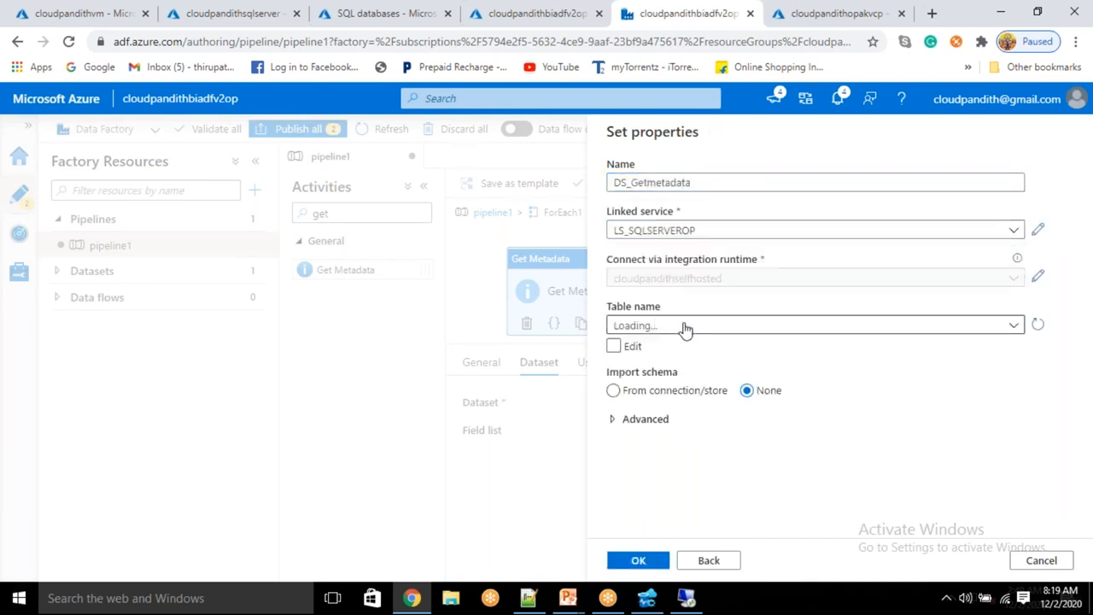
left_click(638, 560)
left_click(122, 273)
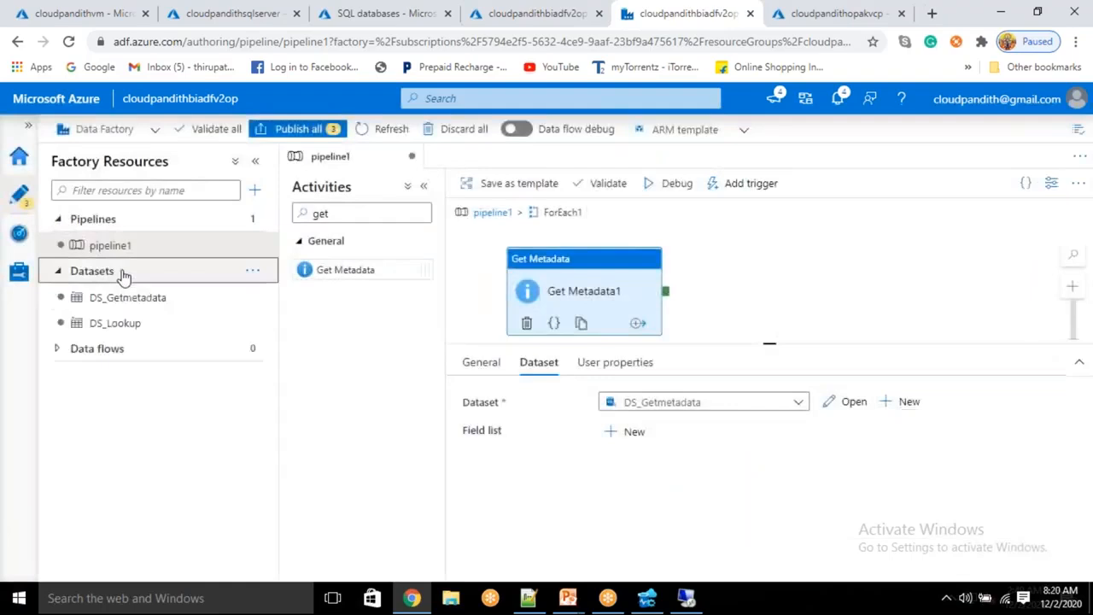
Step: Add a single sourcetablename parameter to the DS_Getmetadata dataset
left_click(93, 303)
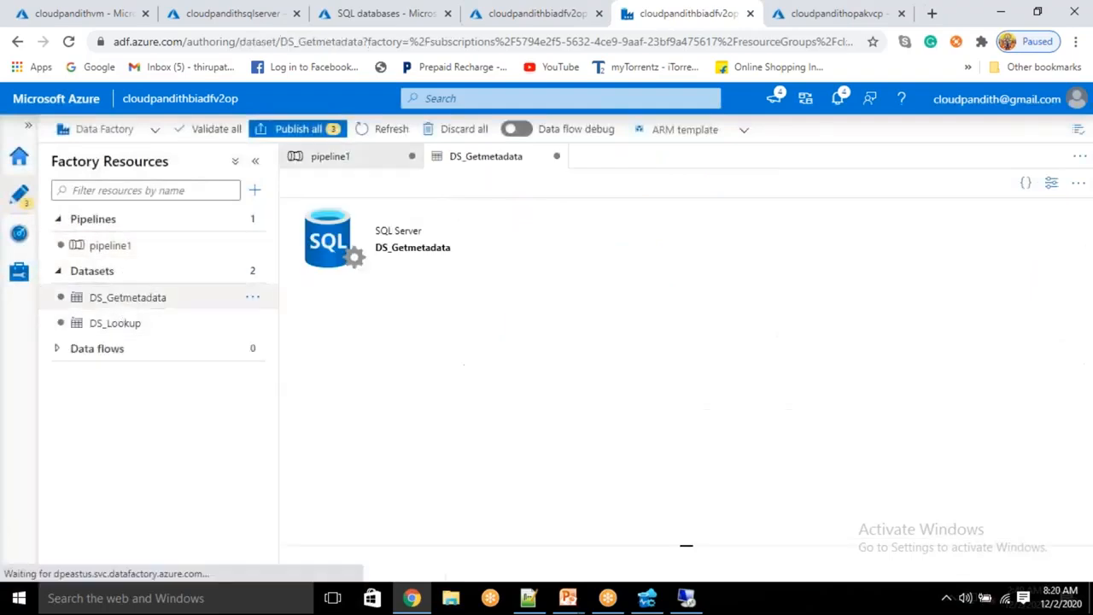
left_click(455, 220)
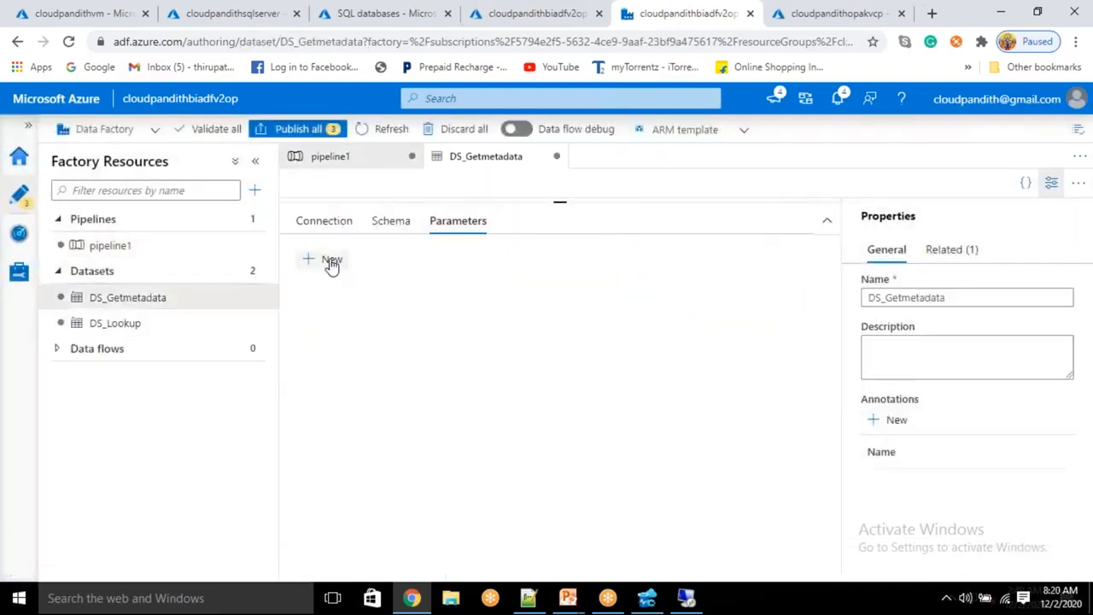
left_click(333, 260)
left_click(333, 261)
left_click(307, 295)
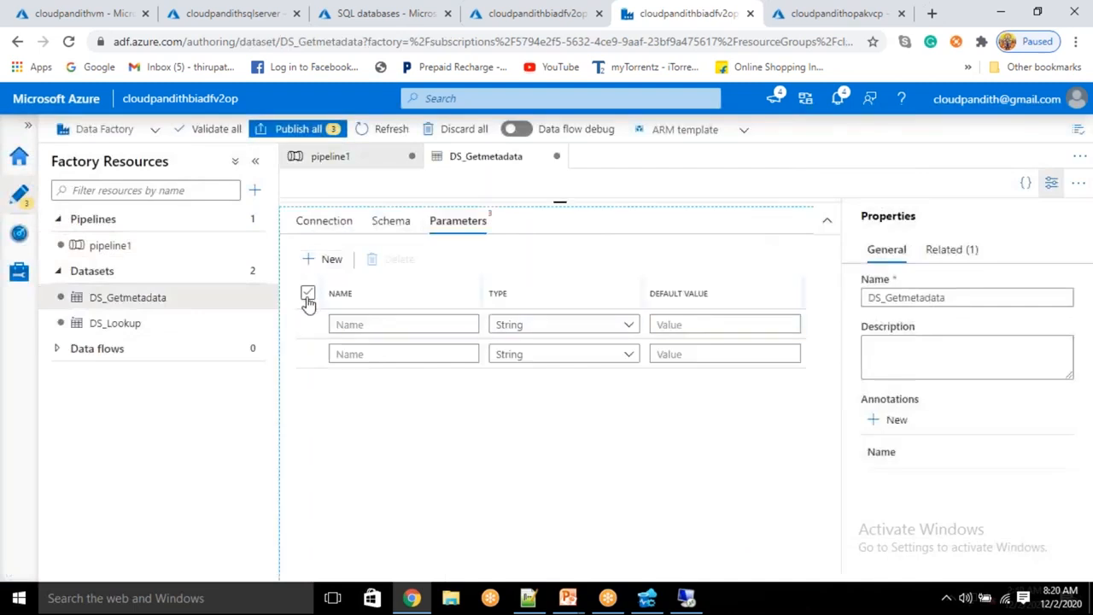
left_click(398, 263)
left_click(327, 262)
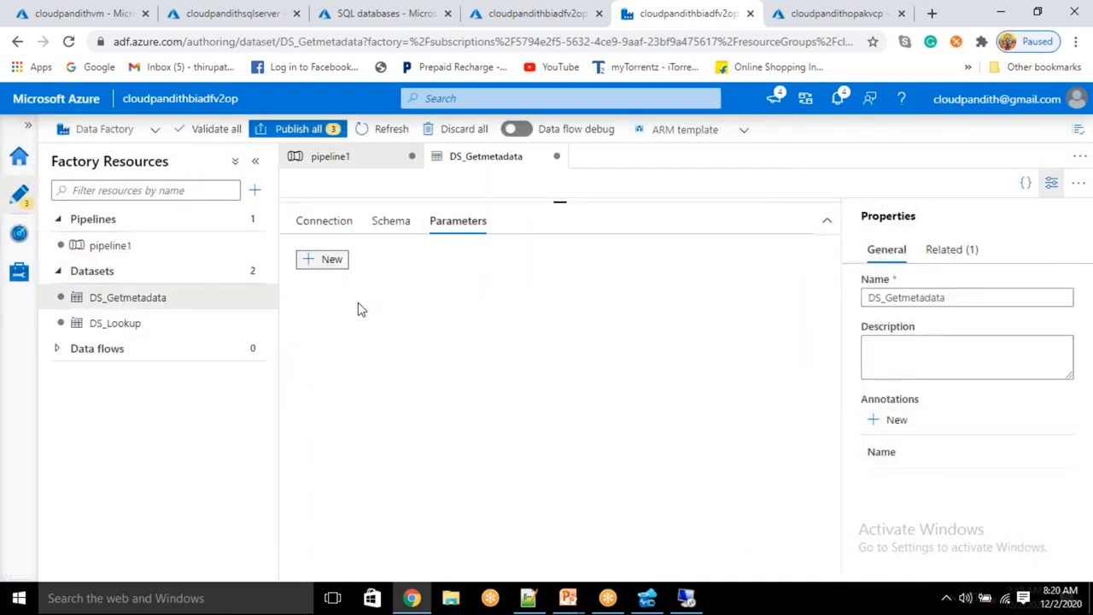
left_click(354, 322)
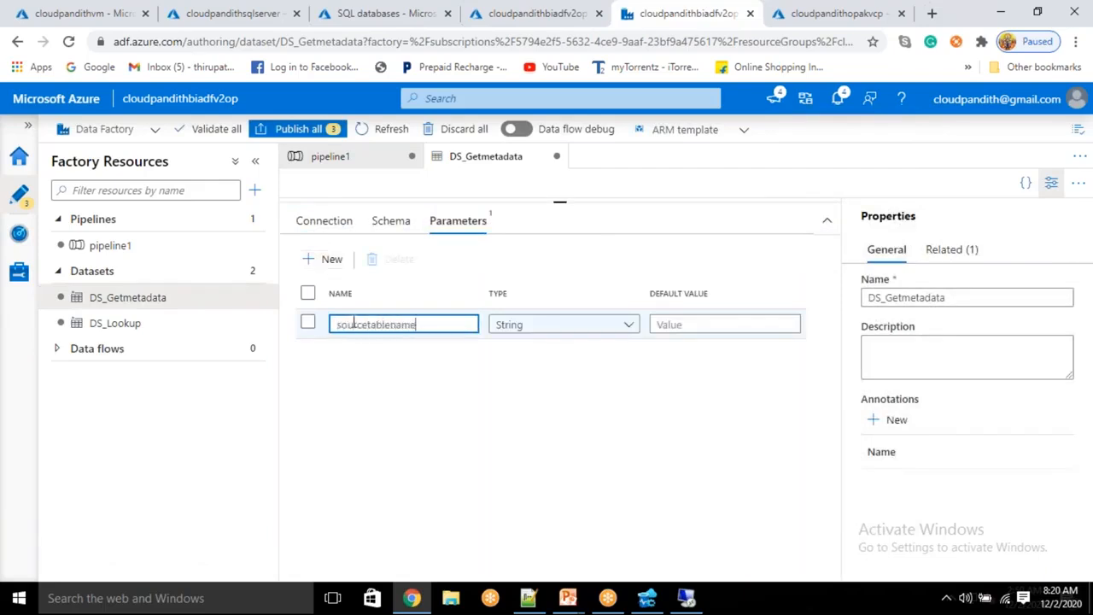
type("sourcetablename")
left_click(332, 228)
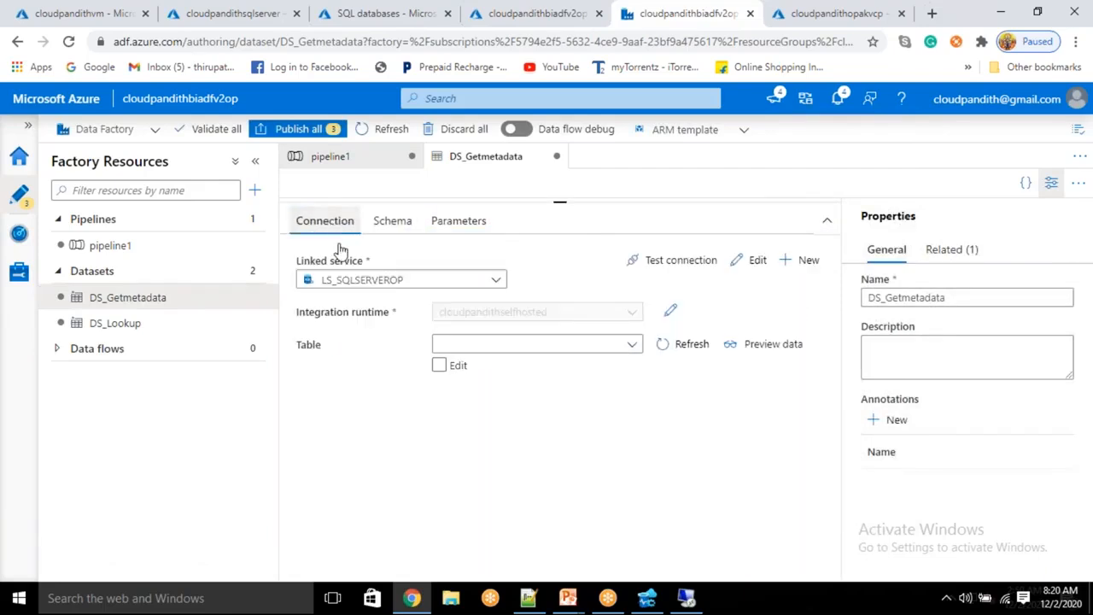
left_click(439, 366)
left_click(458, 344)
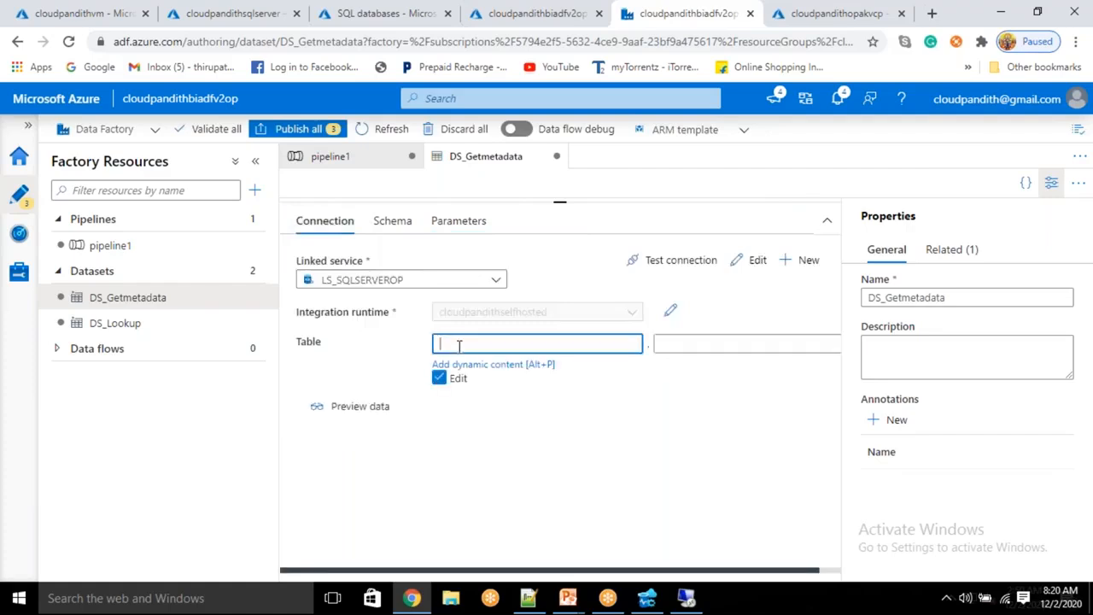
type("dbo")
key("Tab")
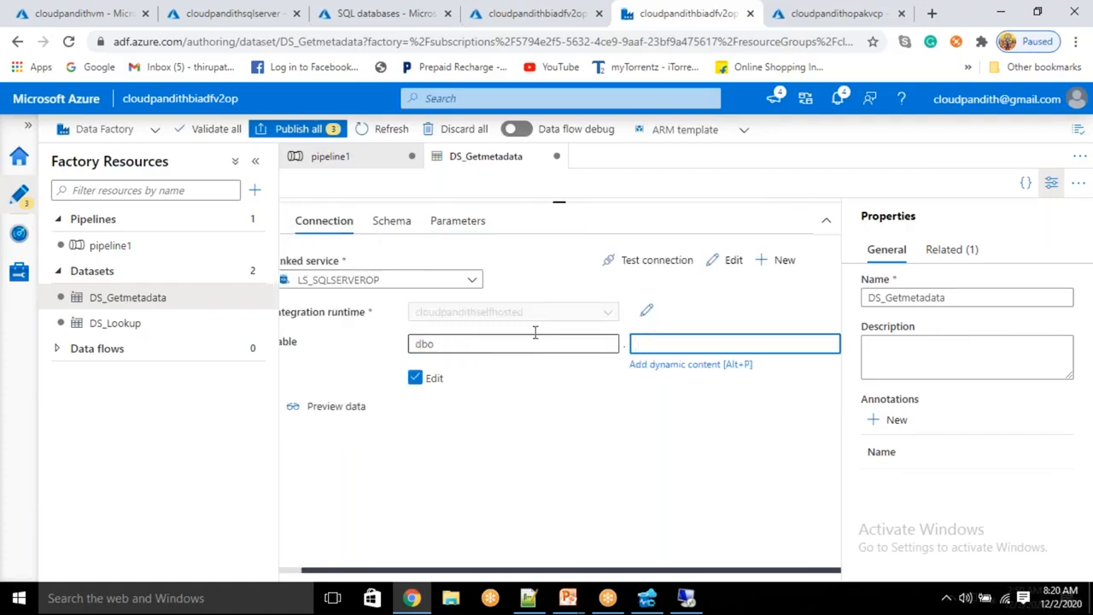
left_click(663, 365)
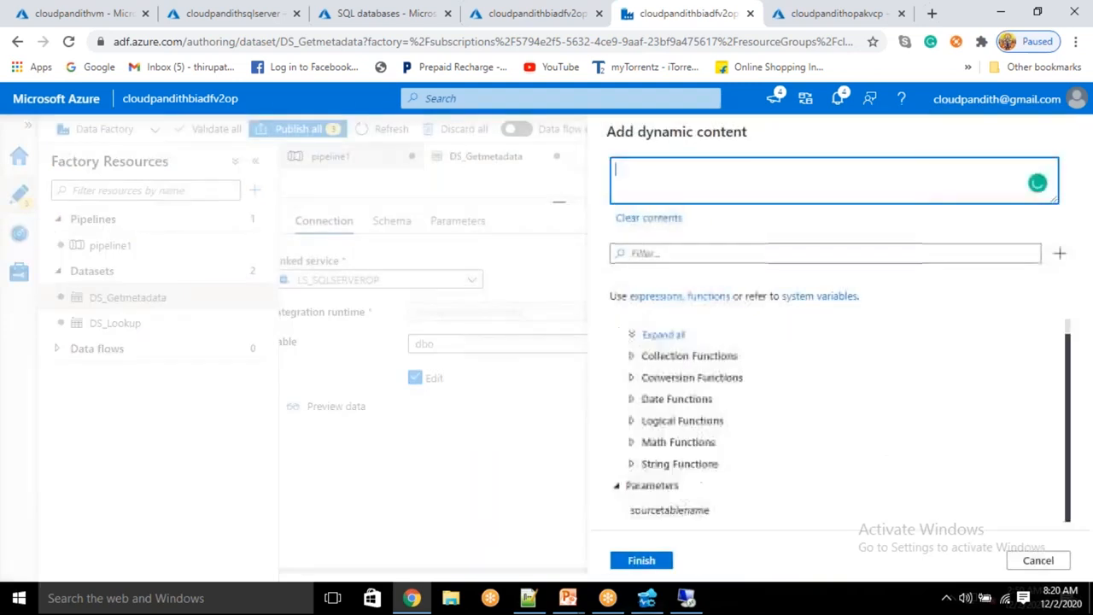
left_click(674, 516)
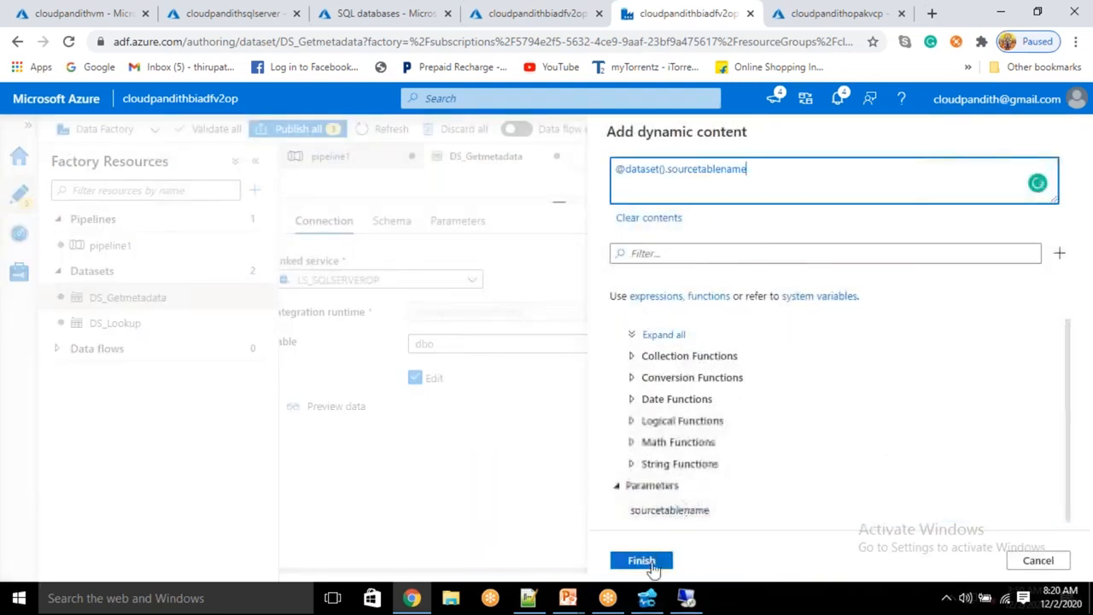
left_click(649, 560)
left_click(119, 248)
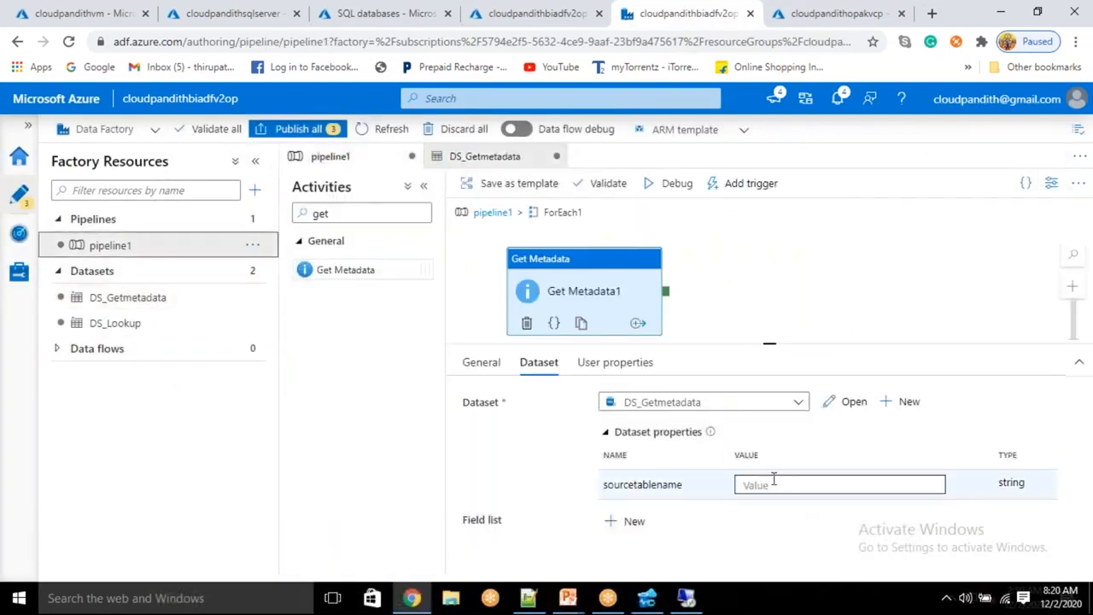
left_click(774, 484)
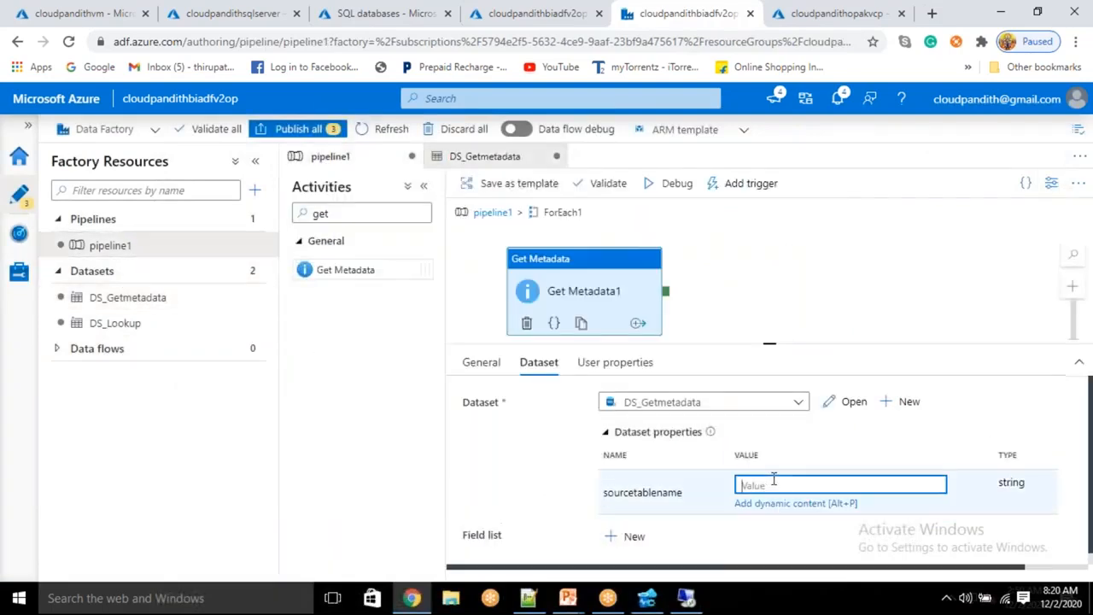
type("@item")
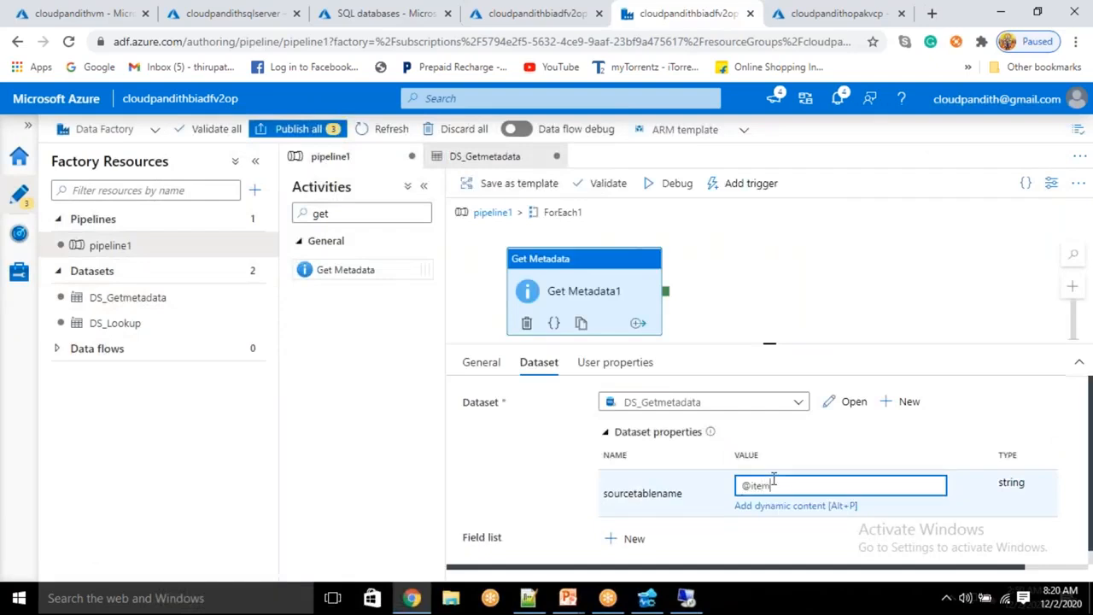
type("().")
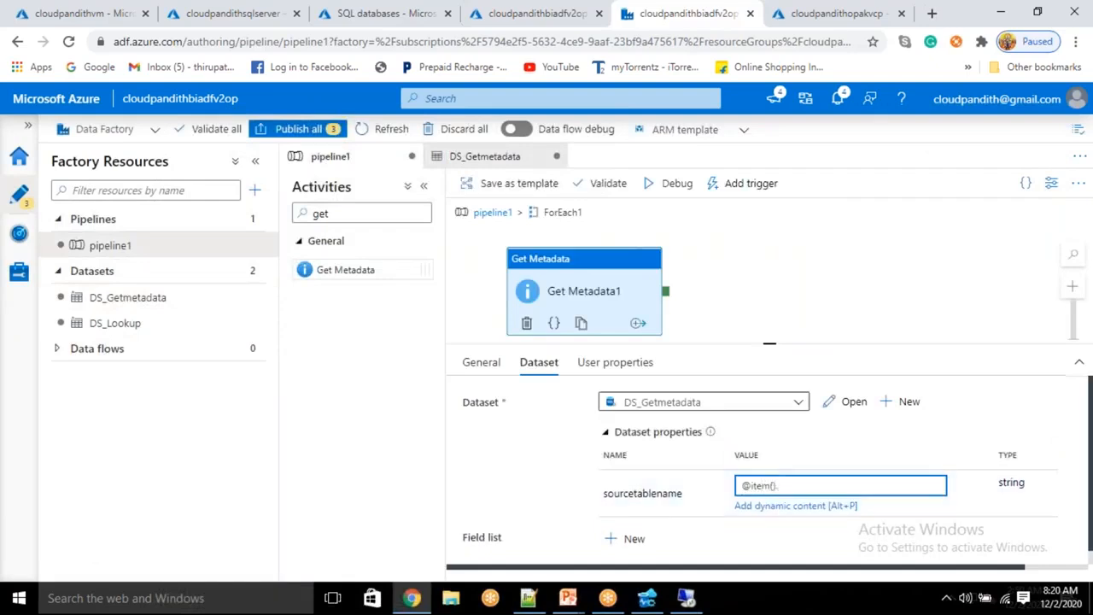
left_click(495, 212)
Step: Set Debug Until on Lookup1 and start a debug run of pipeline1
left_click(594, 260)
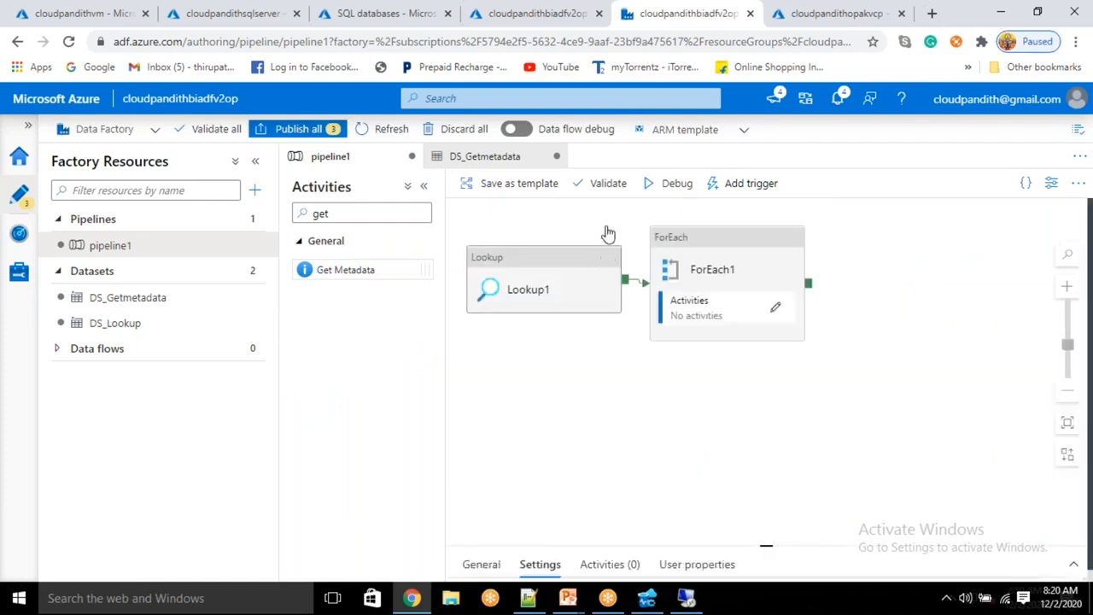
left_click(608, 249)
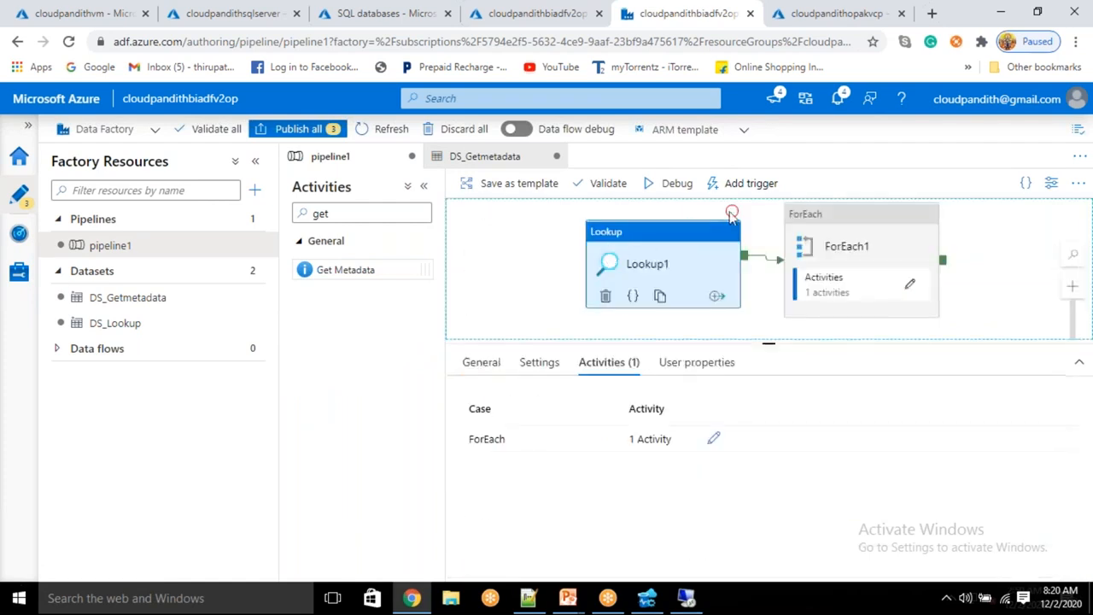
left_click(732, 212)
left_click(675, 183)
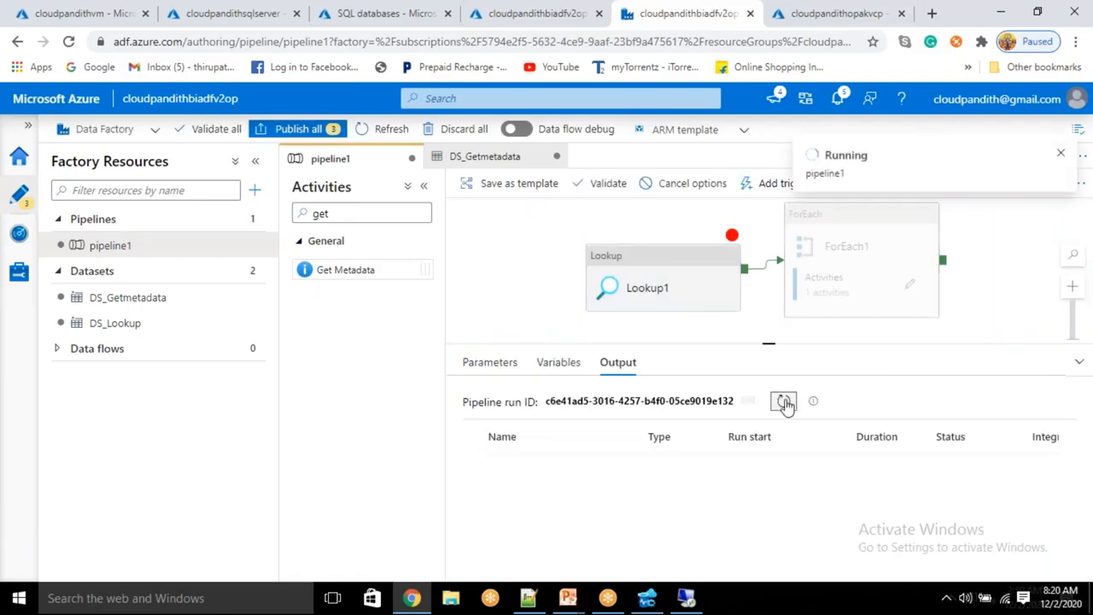
Step: Refresh until Lookup1 succeeds, then select its JSON output listing the table entries
left_click(784, 402)
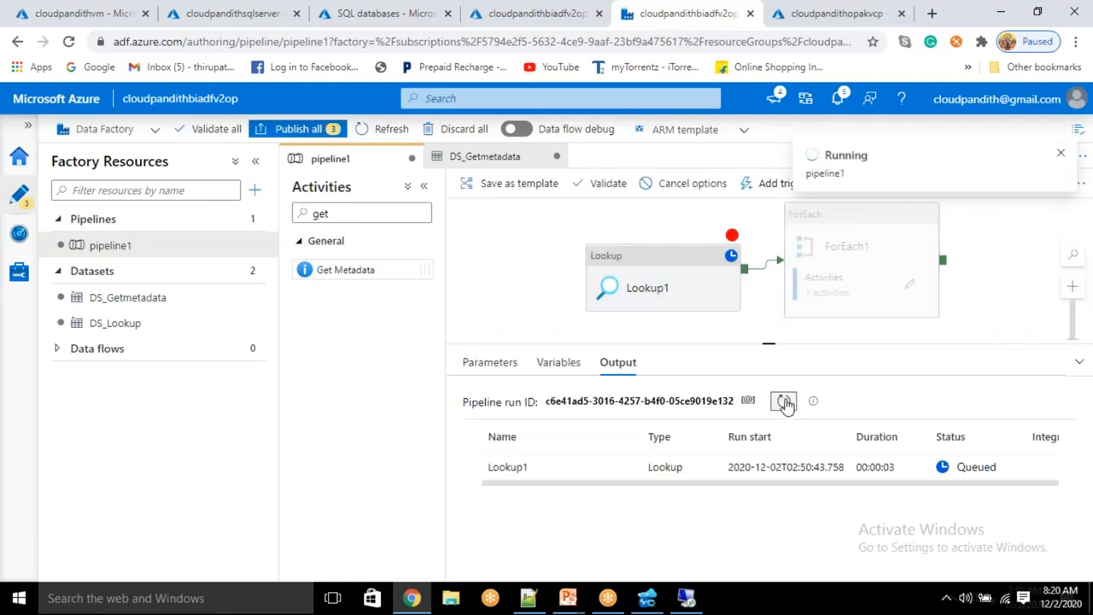
left_click(732, 242)
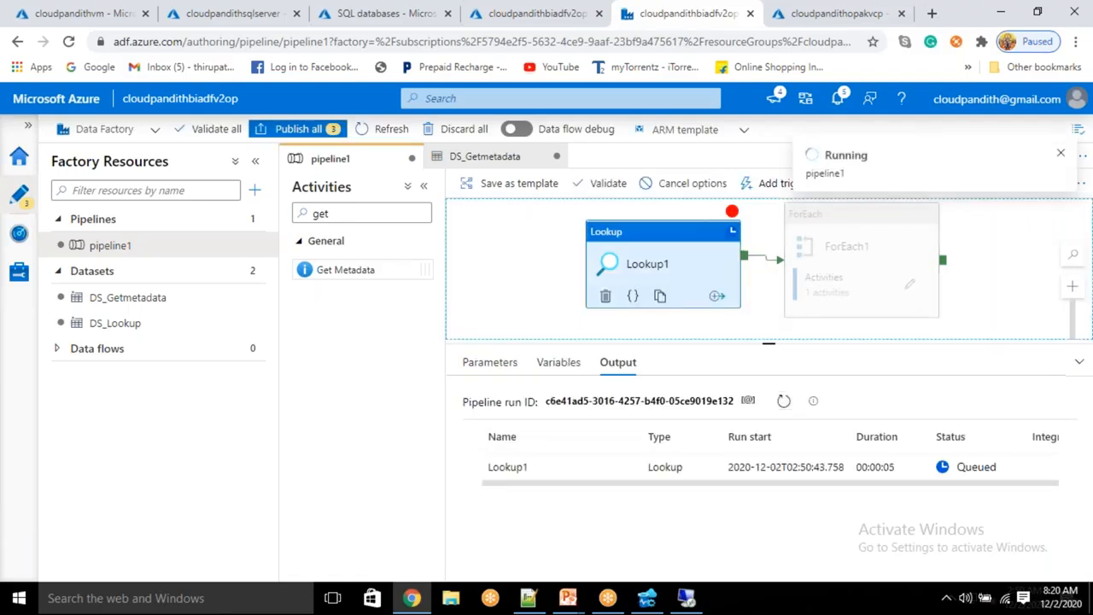
left_click(732, 213)
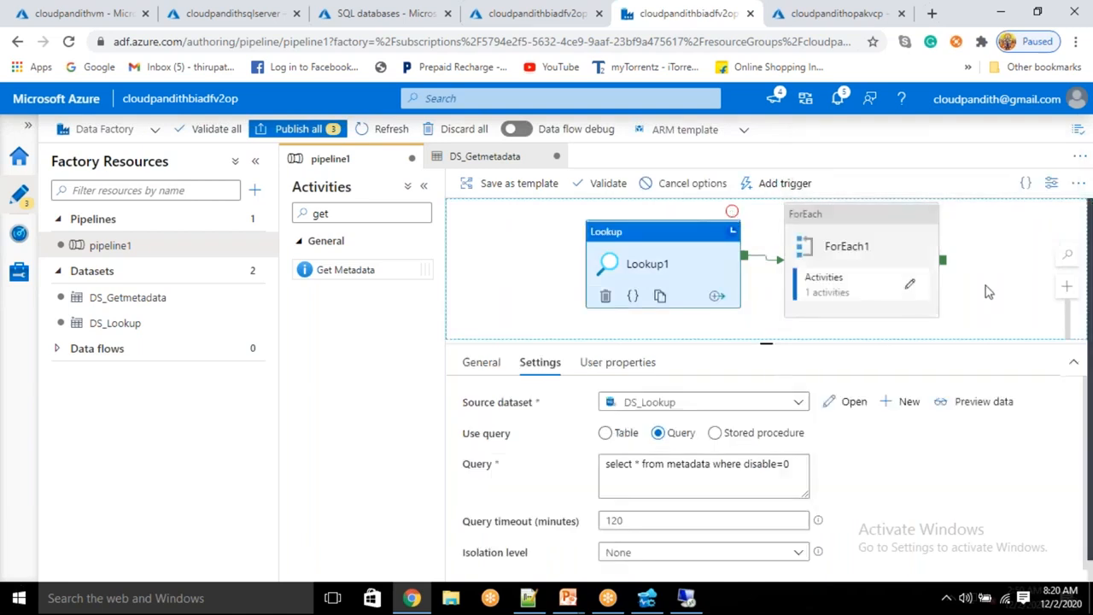
left_click(988, 292)
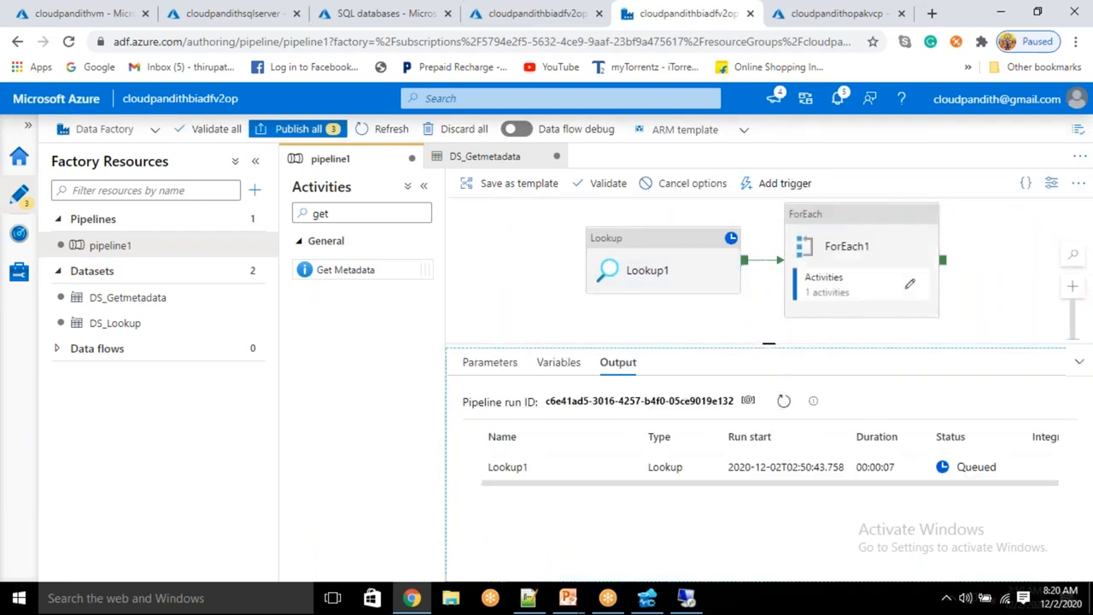
double_click(784, 401)
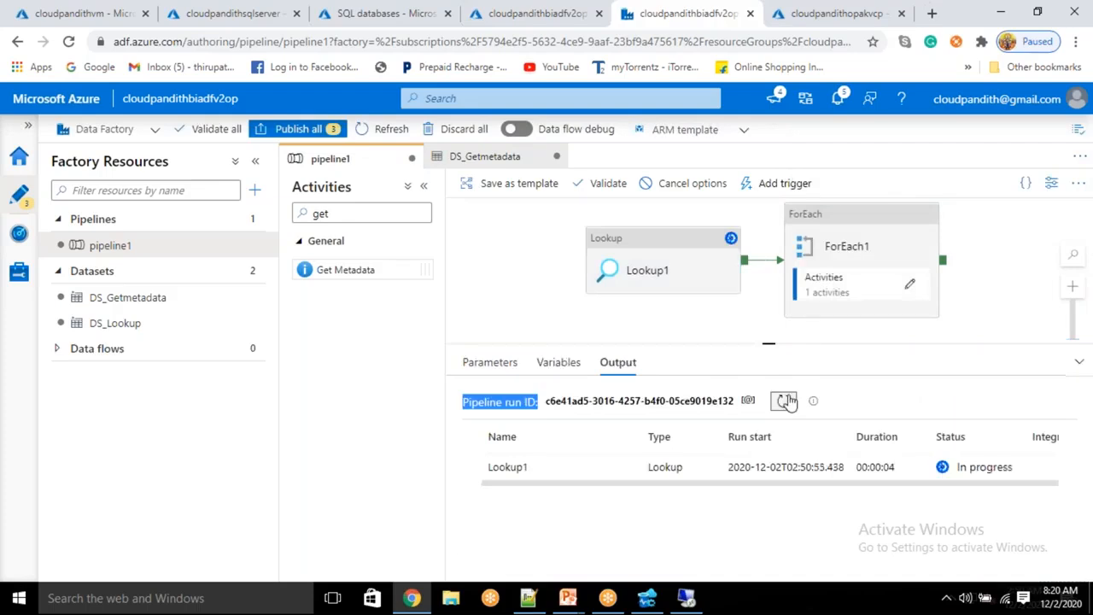
left_click(784, 401)
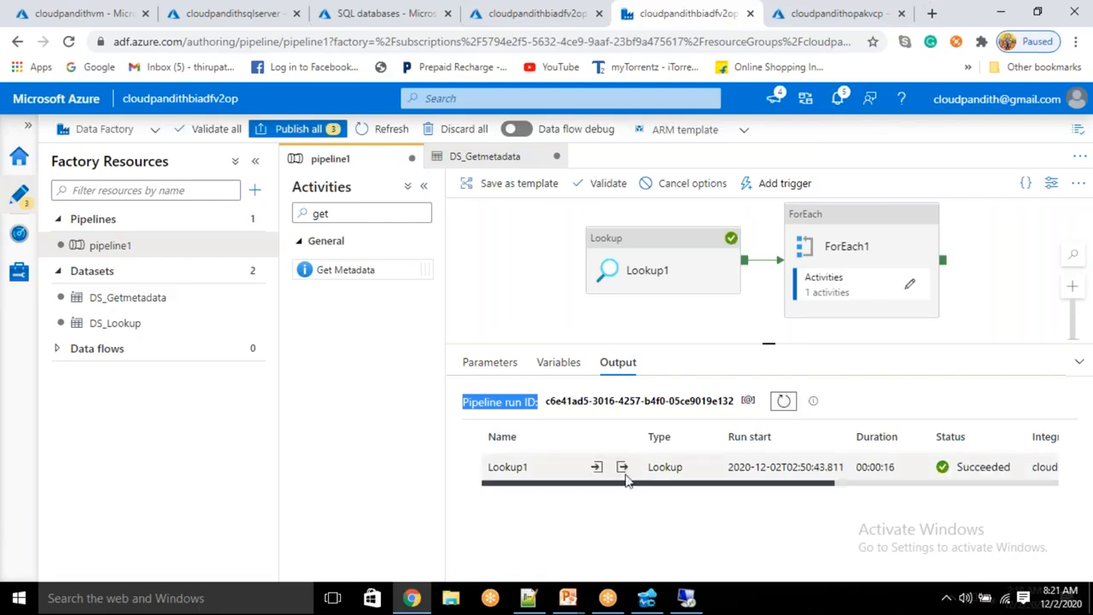
left_click(622, 467)
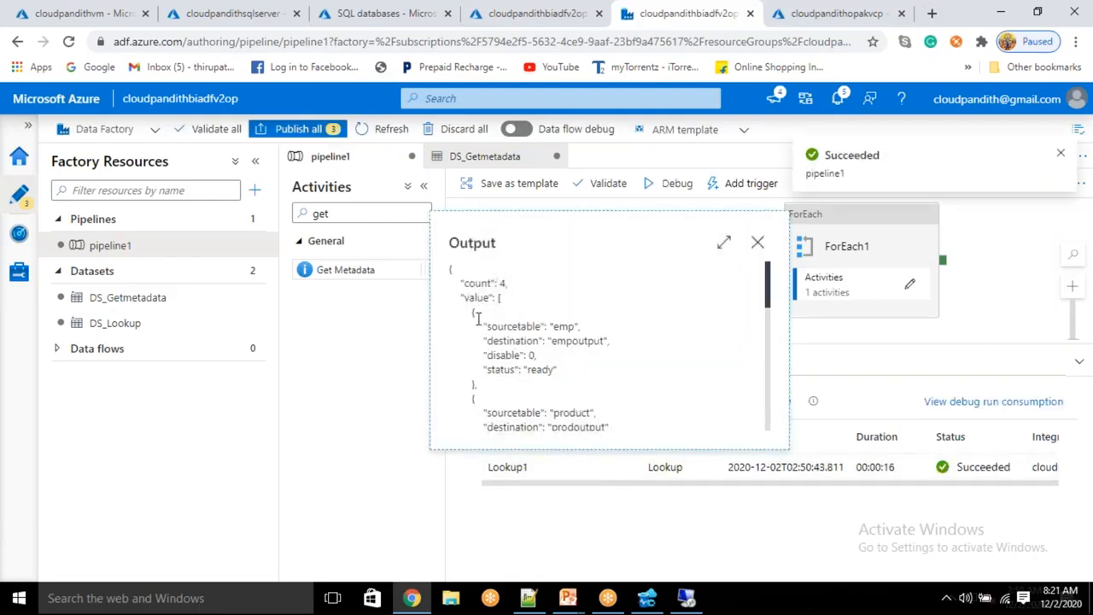
left_click_drag(470, 312, 490, 414)
left_click(528, 598)
scroll(287, 513, "down", 2)
Step: Paste Lookup1's JSON output on new lines below the procedure script
left_click(178, 547)
key("Return")
type("\\")
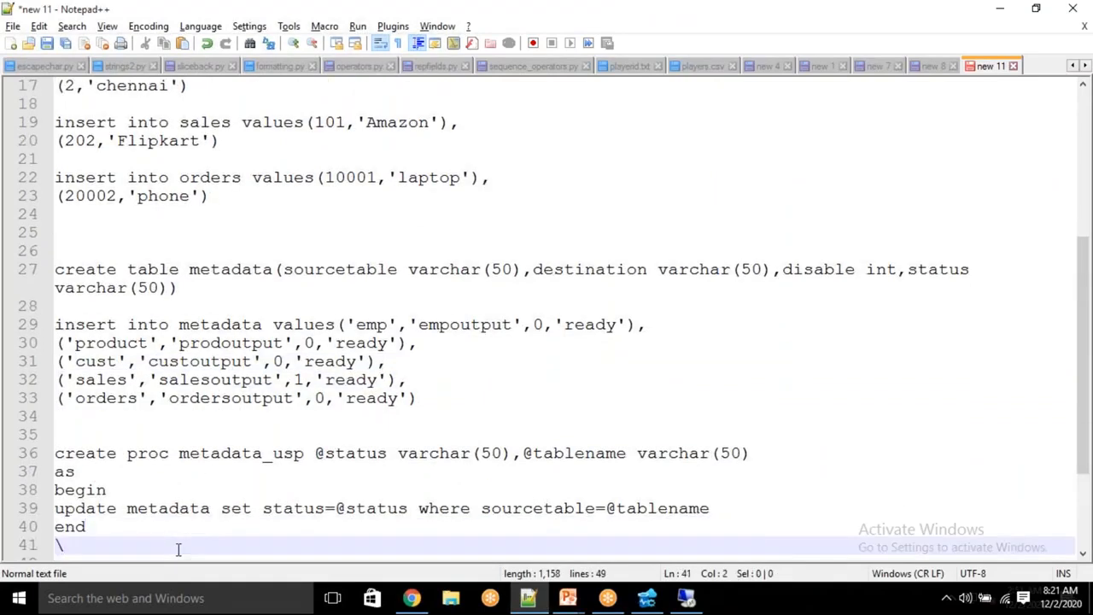
key("Return")
key("Return")
key("Return")
key("Return")
key("Return")
key("Return")
key("Return")
key("Return")
key("Return")
key("Return")
key("Return")
key("Return")
key("Return")
key("Return")
key("Return")
key("Return")
key("Return")
key("Return")
key("Return")
key("Return")
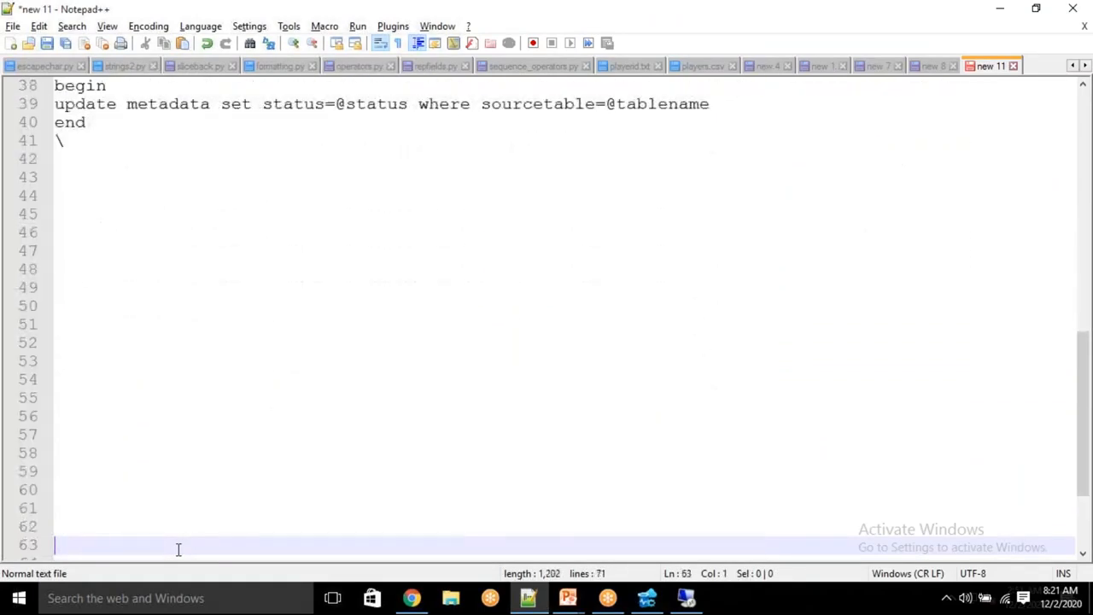
type("{             \"sourcetable\": \"emp\",             \"destination\": \"empoutput\",             \"disable\": 0,             \"status\": \"ready\"         },         {             \"sourcetable\": \"product\",             \"destination\": \"prodoutput\",             \"disable\": 0,             \"status\": \"ready\"         },         {             \"sourcetable\": \"cust\",             \"destination\": \"custoutput\",             \"disable\": 0,             \"status\": \"ready\"         },         {             \"sourcetable\": \"orders\",             \"destination\": \"ordersoutput\",             \"disable\": 0,             \"status\": \"ready\"         }")
key("Return")
key("Return")
key("Return")
Step: Highlight every sourcetable key in the pasted JSON, then close Lookup1's output in Data Factory
scroll(348, 232, "up", 1)
scroll(189, 149, "down", 1)
scroll(184, 141, "up", 2)
left_click_drag(155, 183, 142, 400)
left_click(142, 399)
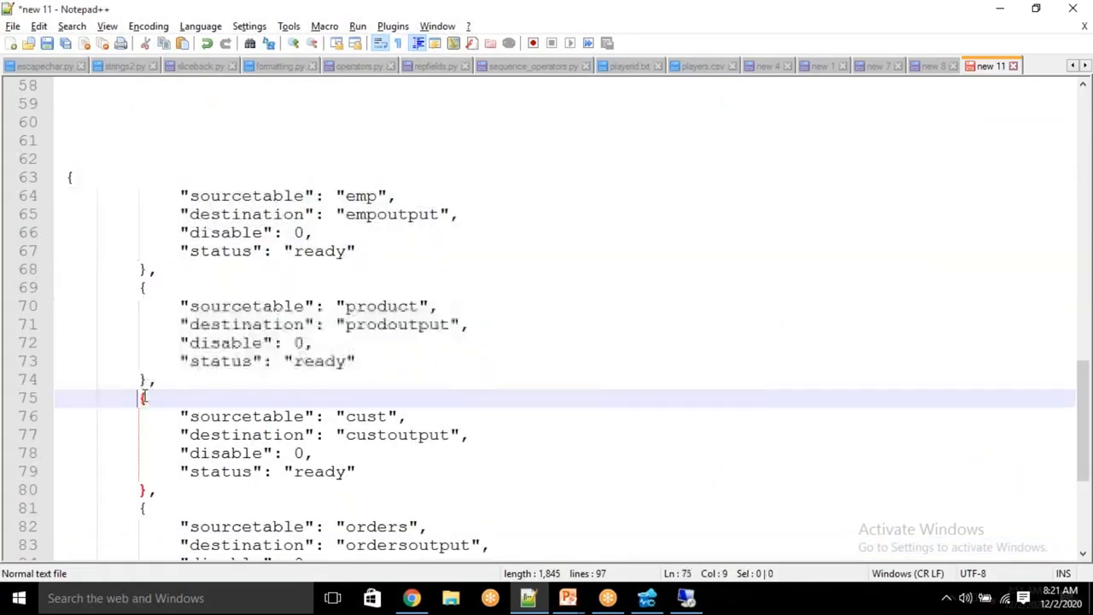
double_click(372, 196)
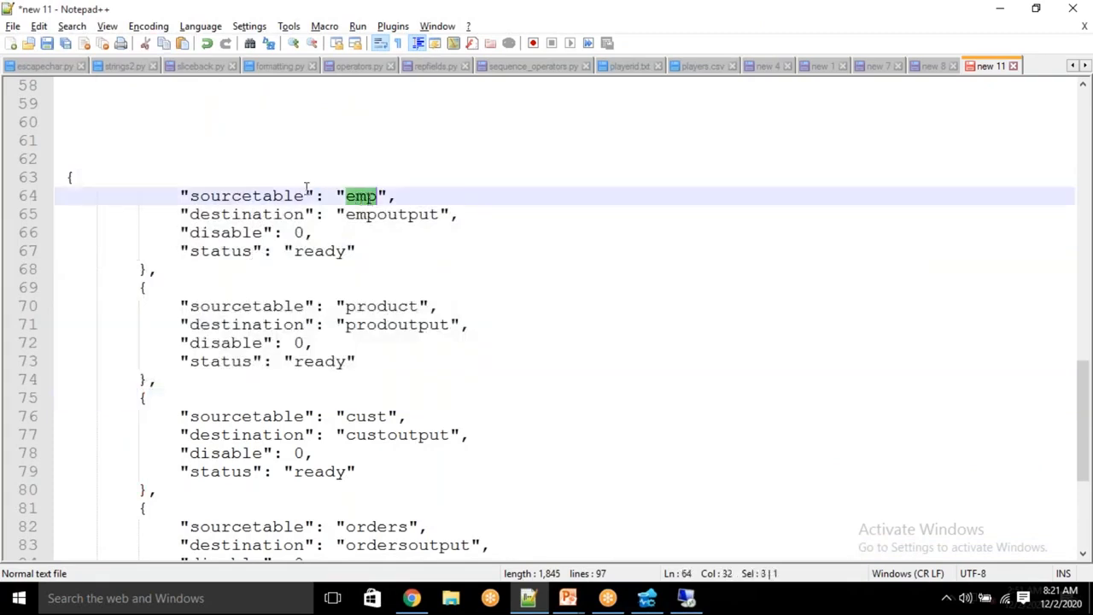
double_click(255, 195)
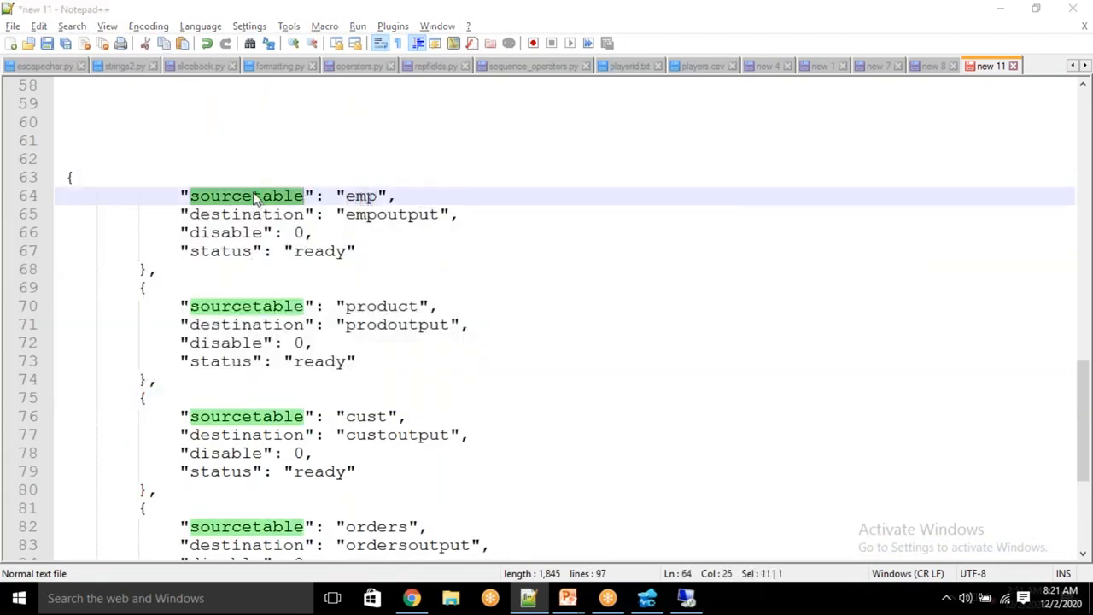
key("alt+Tab")
left_click(758, 242)
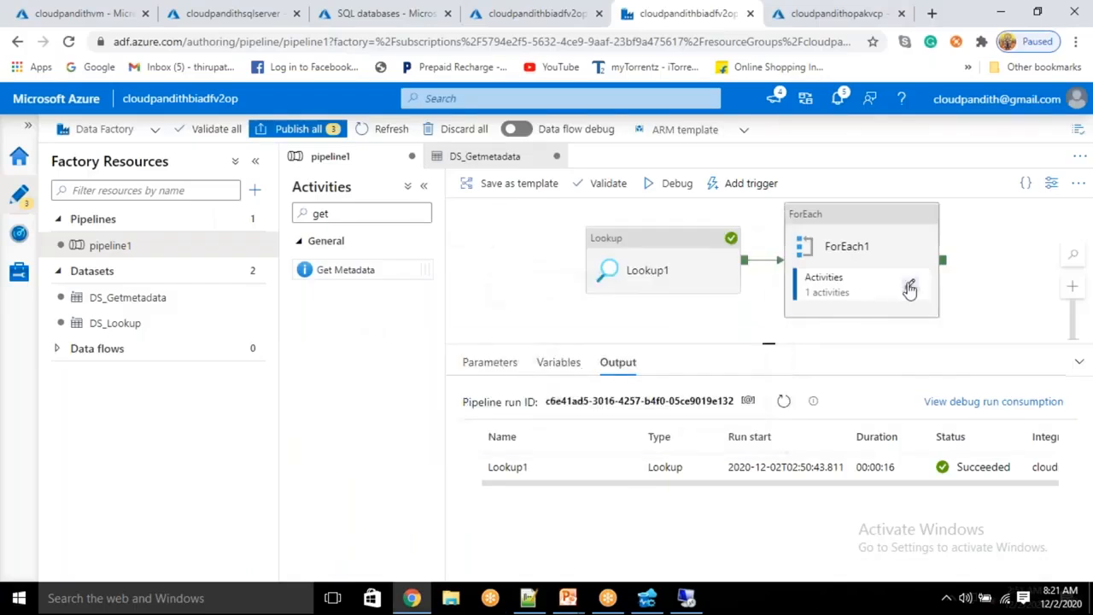
left_click(908, 355)
left_click(759, 232)
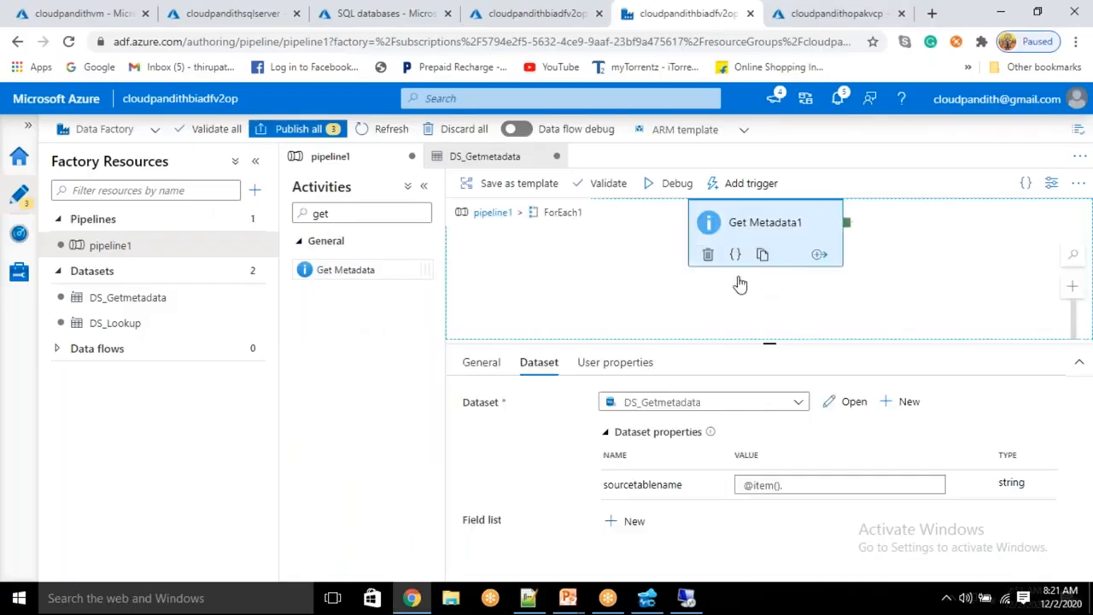
left_click(829, 485)
type("sourcetable")
scroll(530, 505, "down", 1)
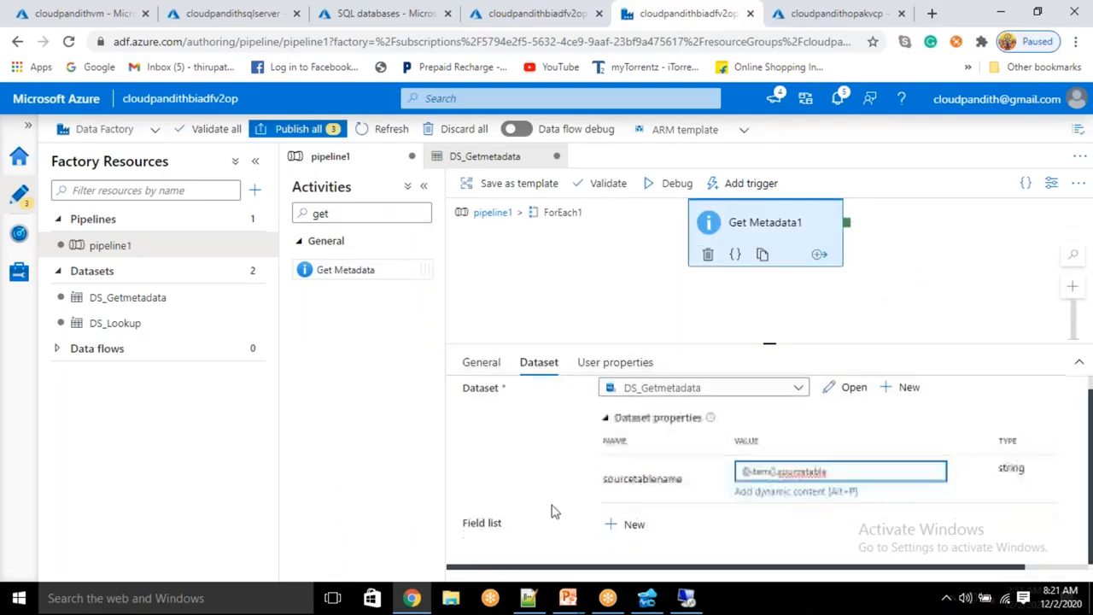
left_click(641, 533)
left_click(675, 541)
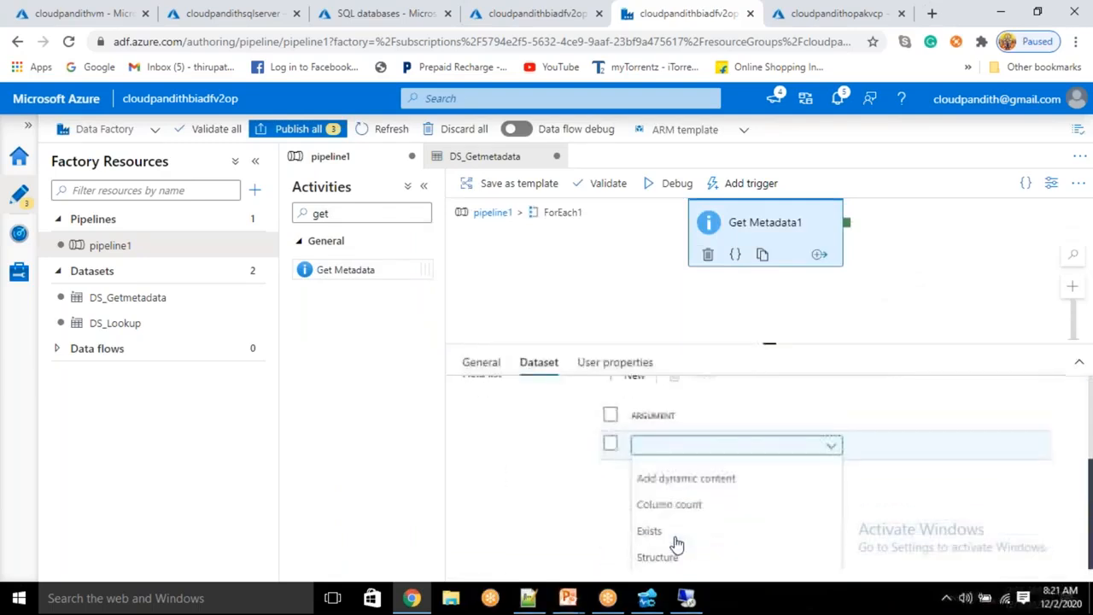
left_click(673, 531)
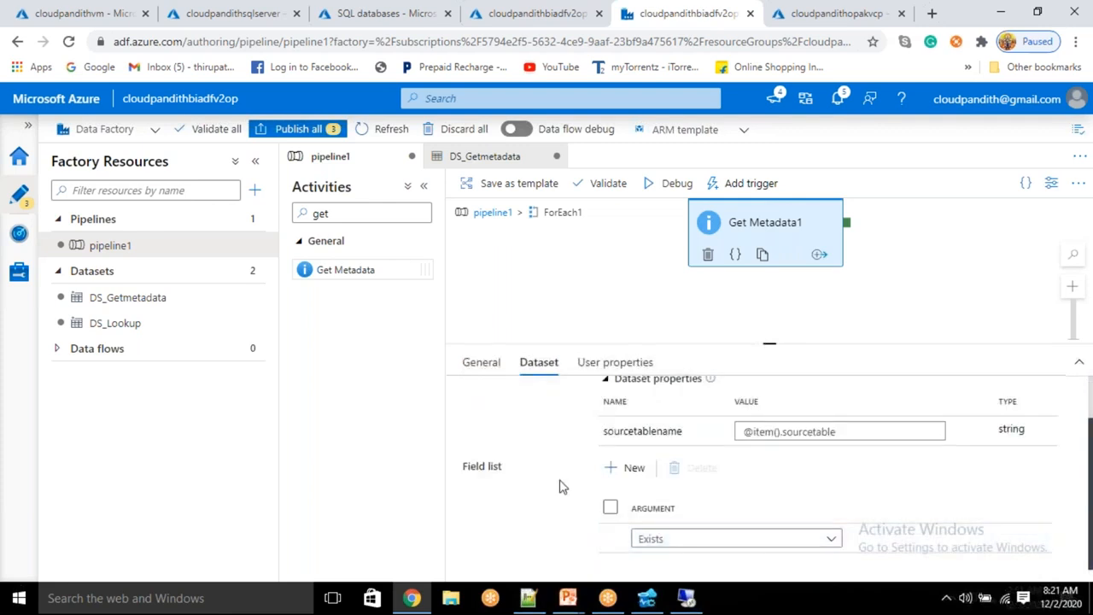
Step: Add an If Condition activity and connect Get Metadata1's success output to it
left_click_drag(727, 224, 551, 281)
double_click(321, 214)
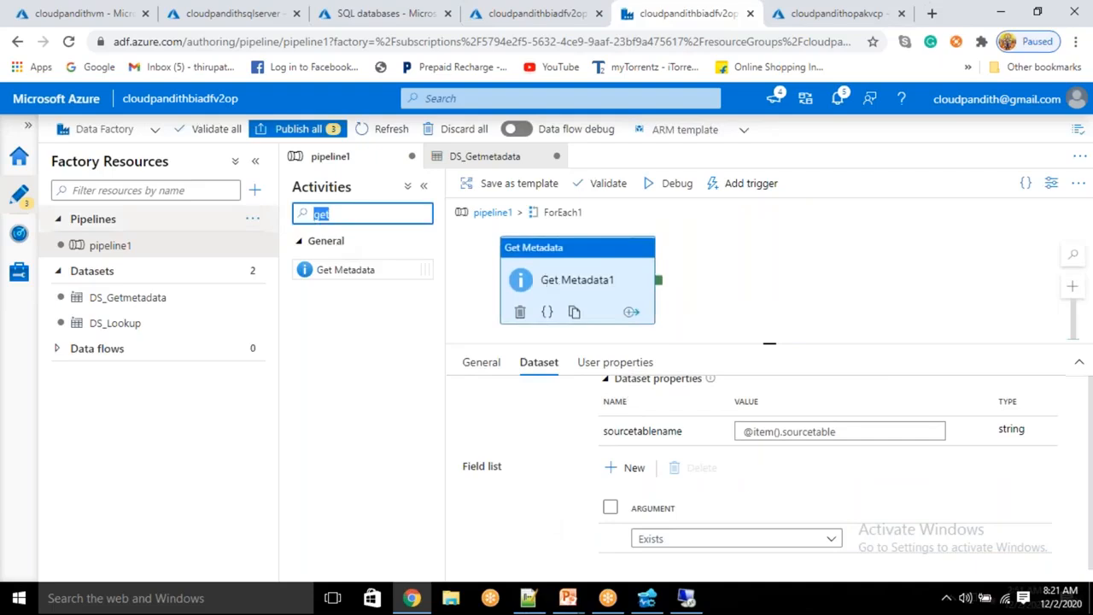
type("if")
left_click_drag(325, 270, 724, 261)
left_click_drag(658, 297, 749, 260)
left_click(551, 365)
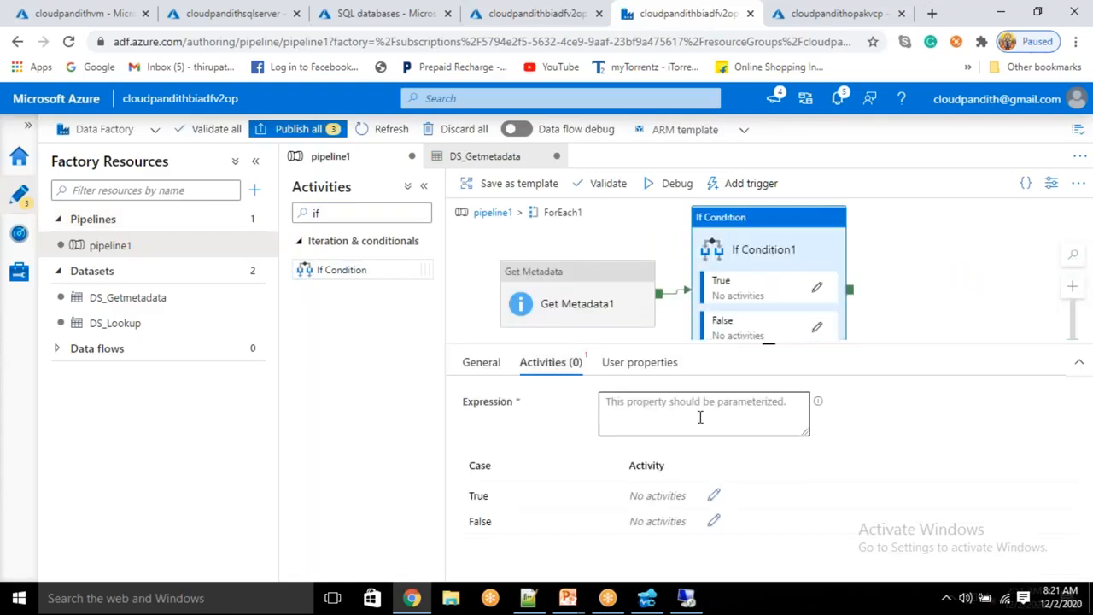
left_click(677, 431)
left_click(658, 450)
scroll(708, 516, "down", 6)
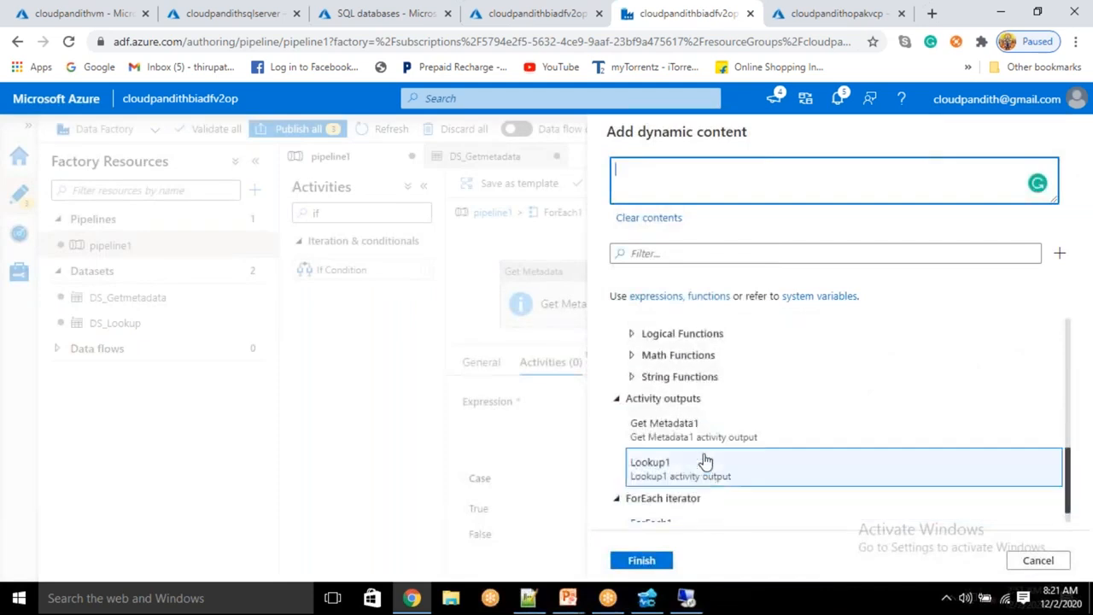
left_click(707, 444)
type(".exists")
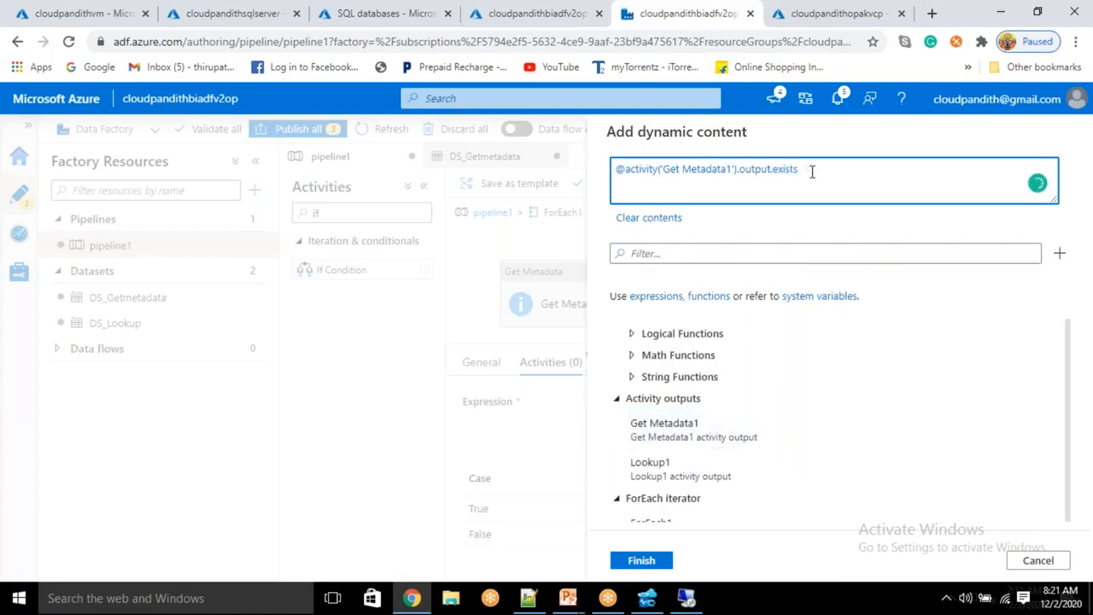
left_click_drag(806, 170, 626, 168)
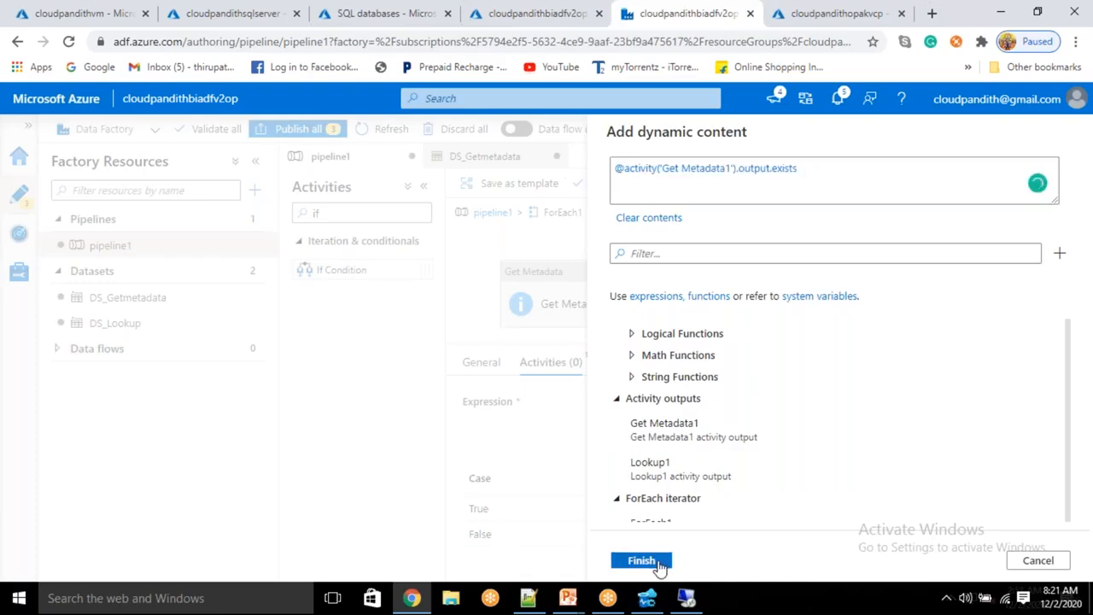
left_click(658, 566)
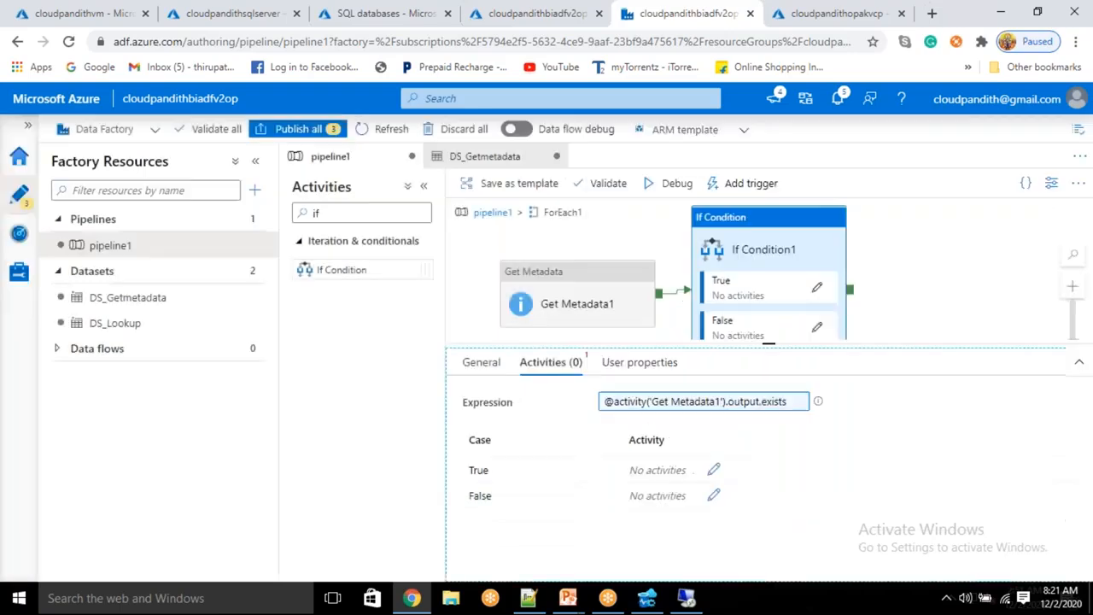
left_click(816, 287)
Step: Add a Copy data activity to the True branch canvas
double_click(317, 213)
key("BackSpace")
type("copy")
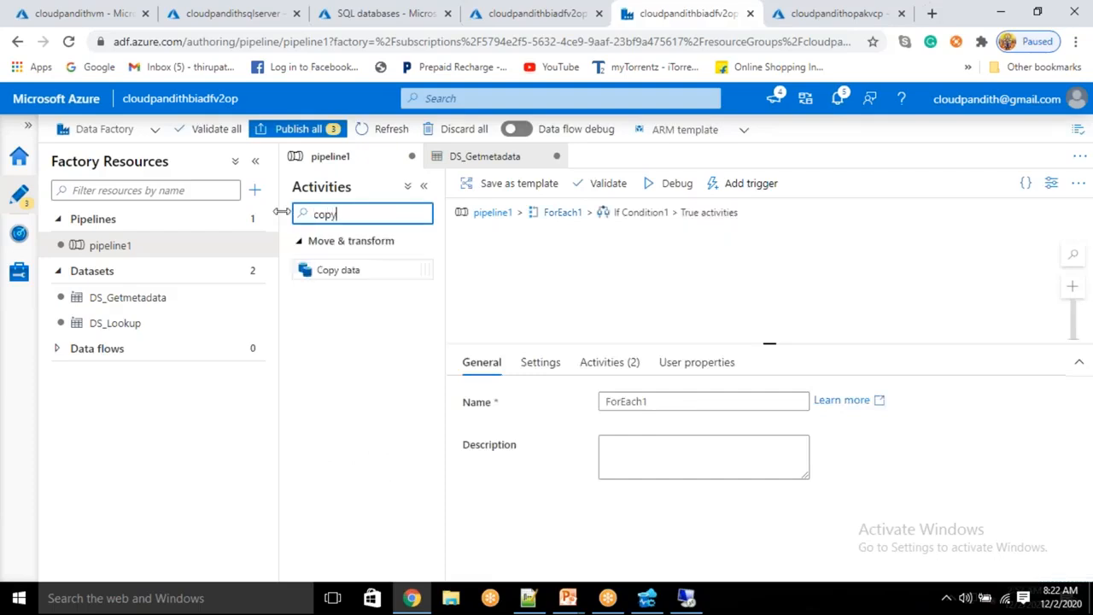
left_click_drag(347, 270, 704, 272)
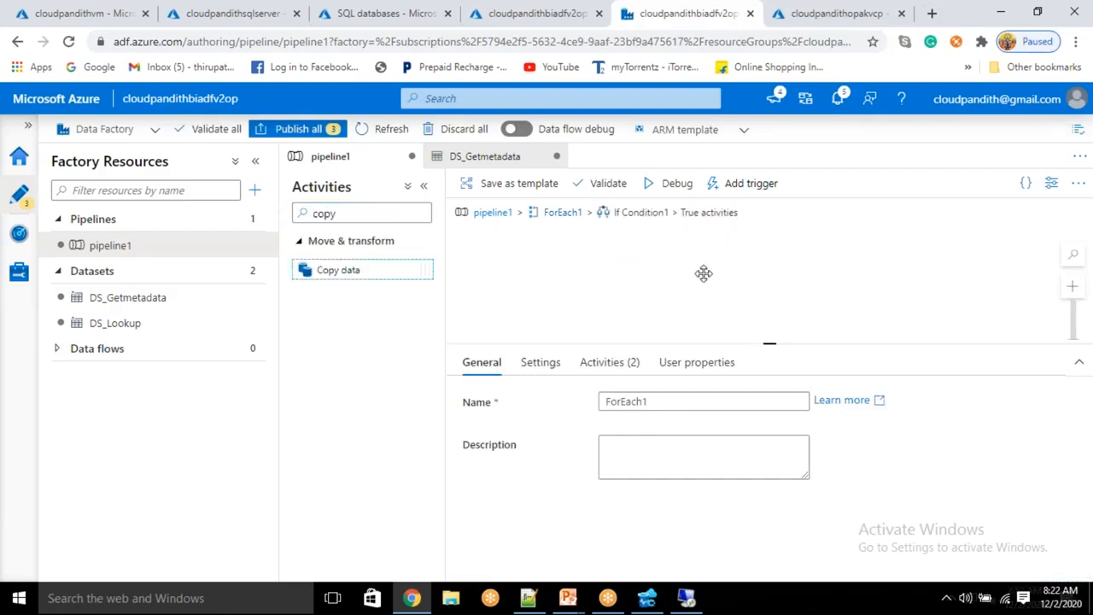
left_click(538, 362)
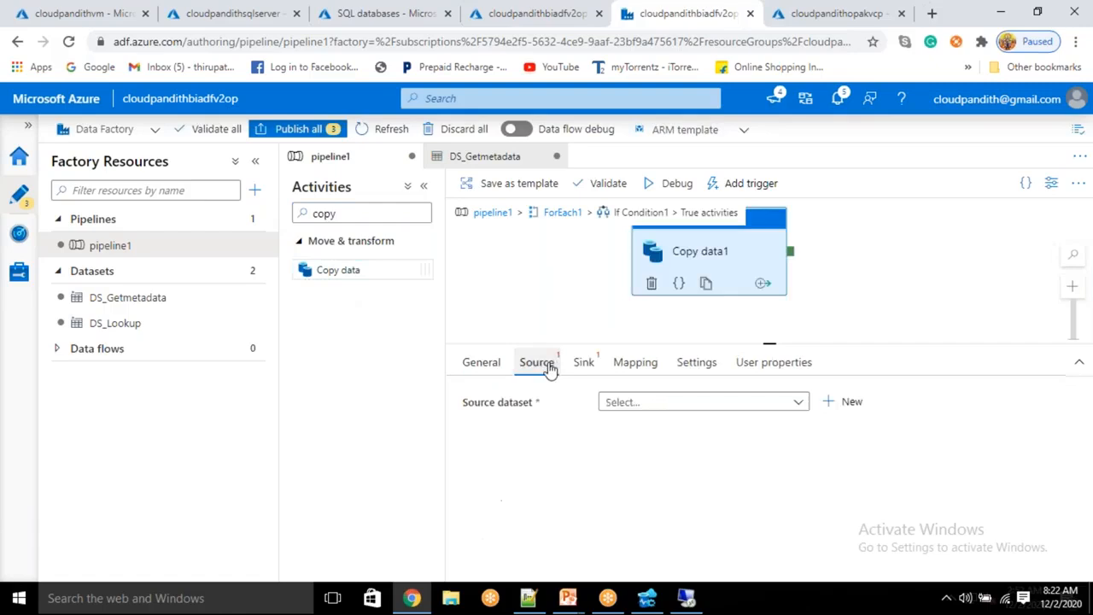
left_click(774, 402)
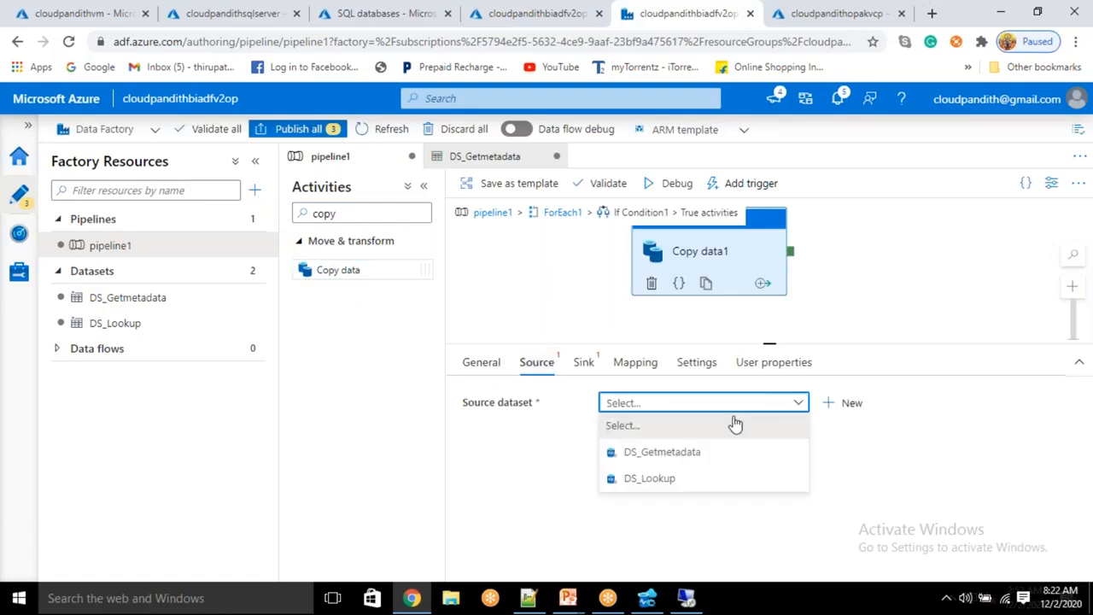
left_click(663, 454)
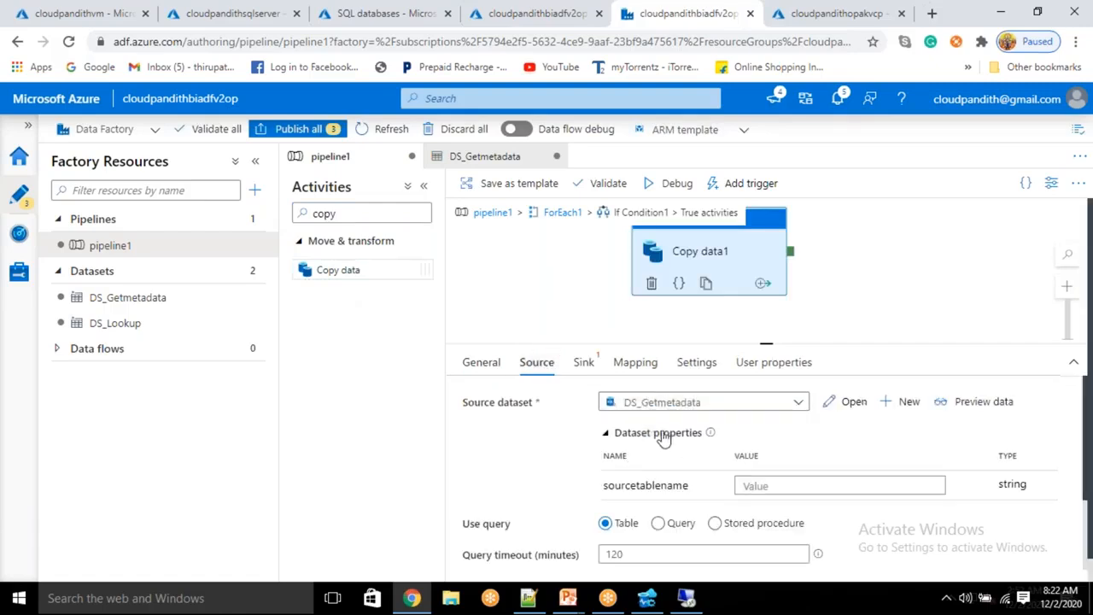
left_click(763, 485)
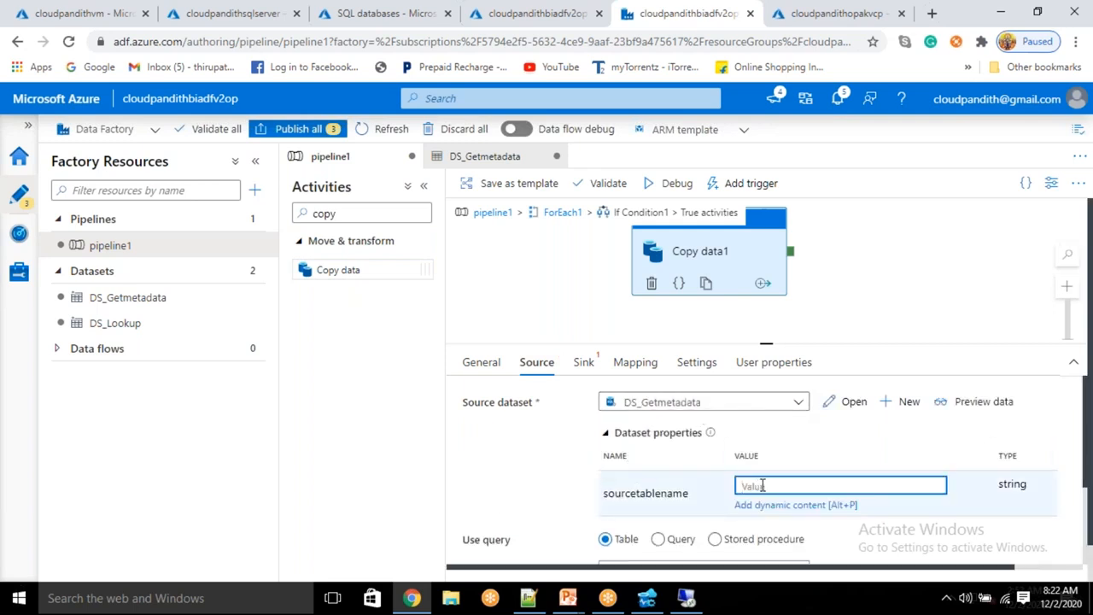
type("@item().sourcetable")
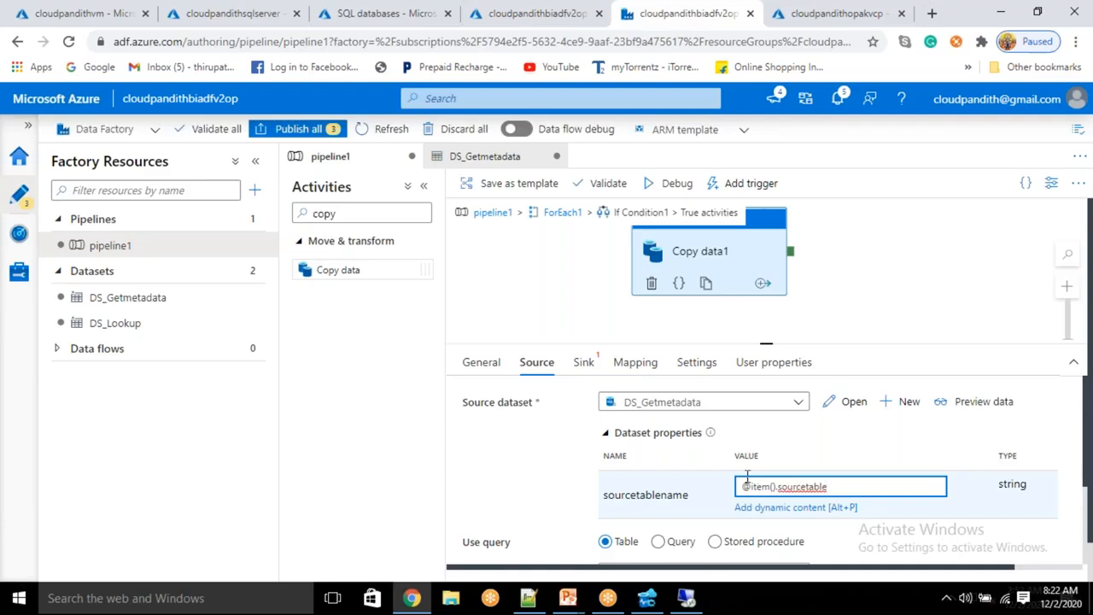
Step: Start a new sink dataset for Copy data1 using the Azure SQL Database store
left_click(583, 366)
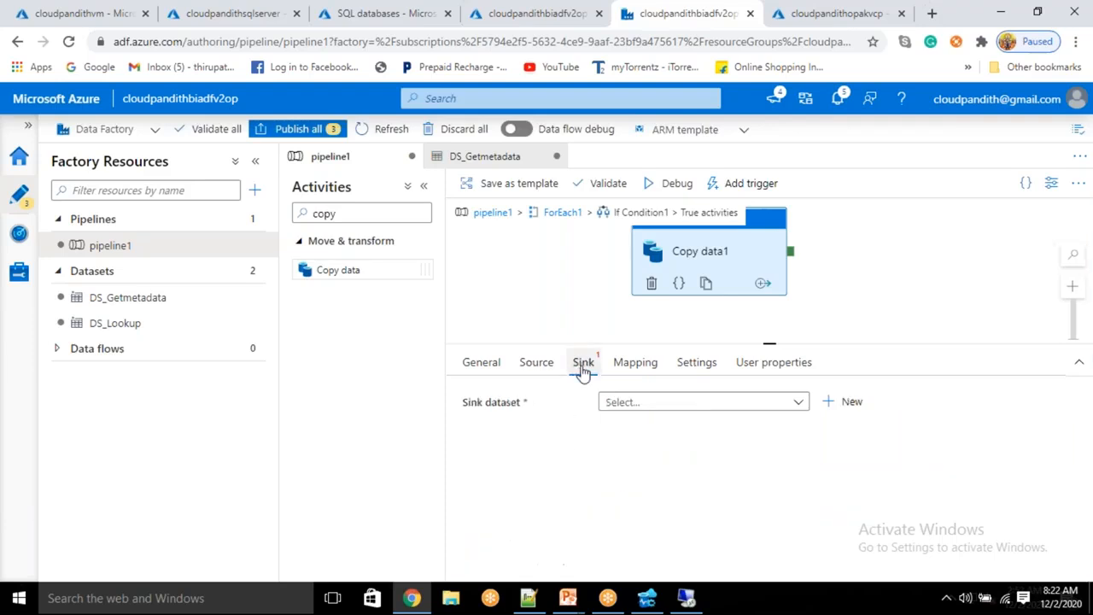
left_click(868, 402)
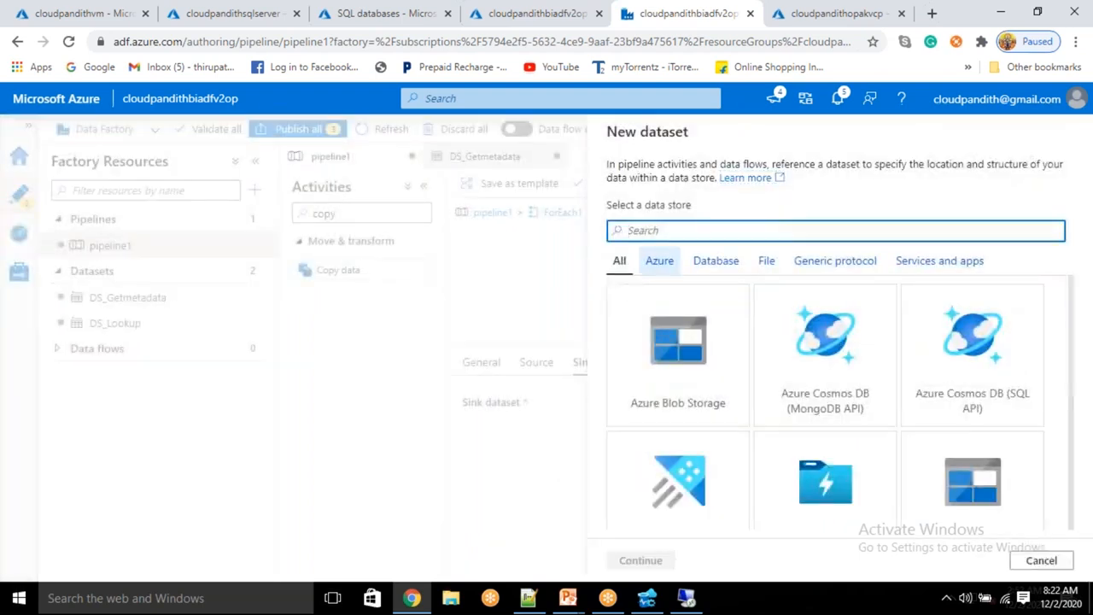
type("sql data")
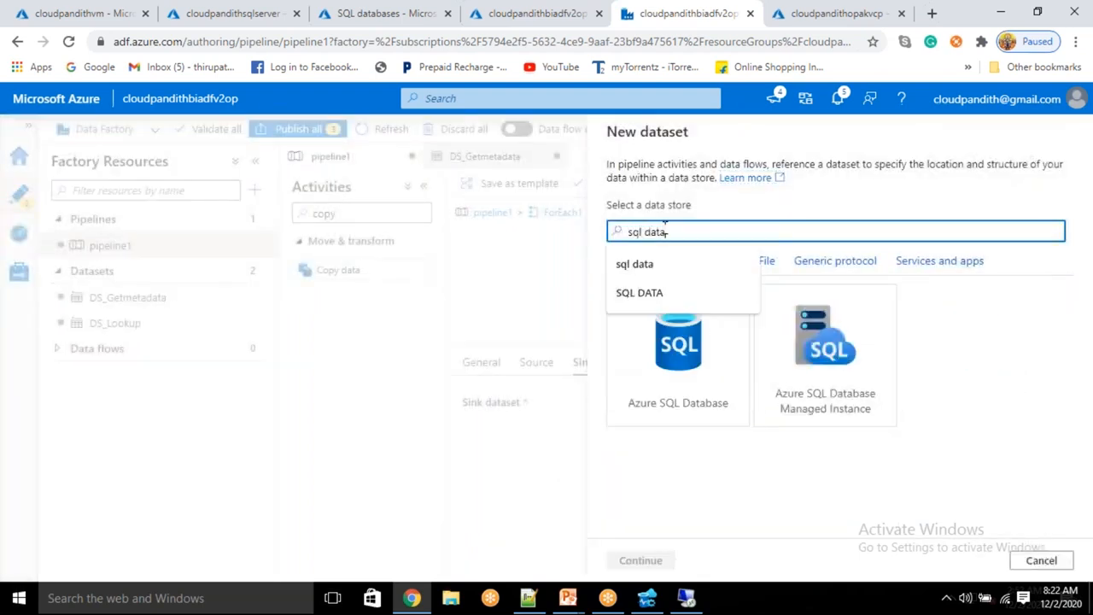
left_click(665, 390)
left_click(642, 559)
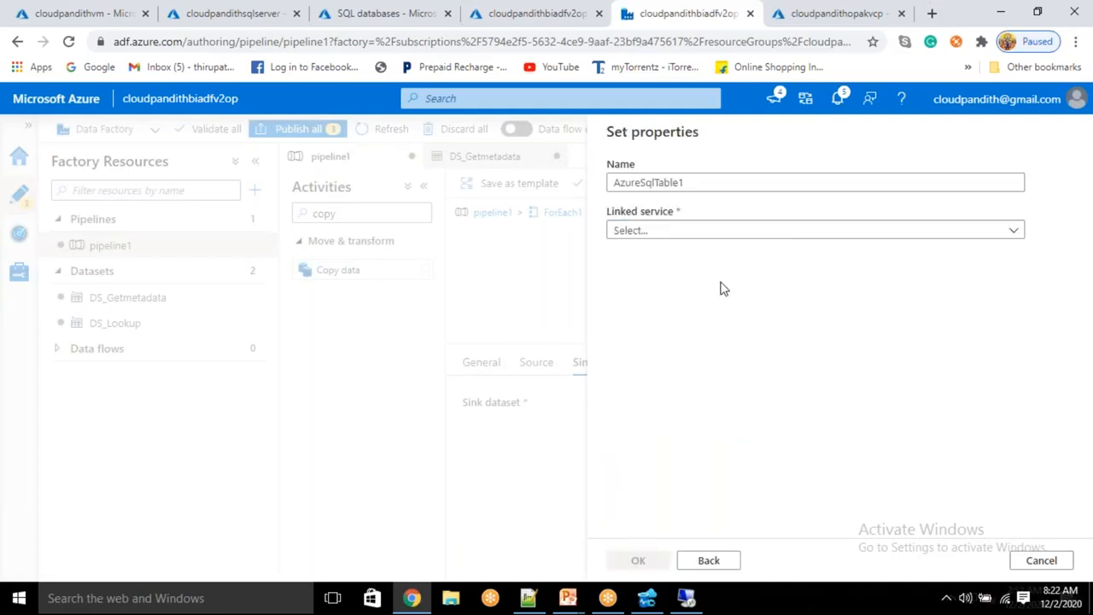
Step: Name the sink dataset DS_ASDB, link it to LS_ASDB, and create it
double_click(690, 184)
key("BackSpace")
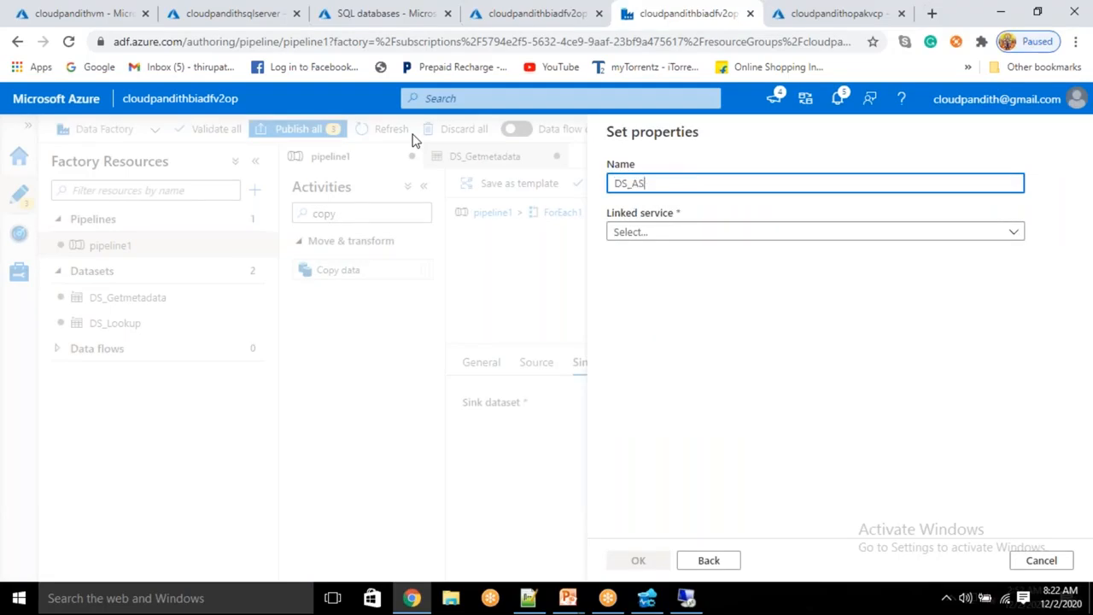
type("DS_ASDB")
left_click(649, 235)
left_click(664, 328)
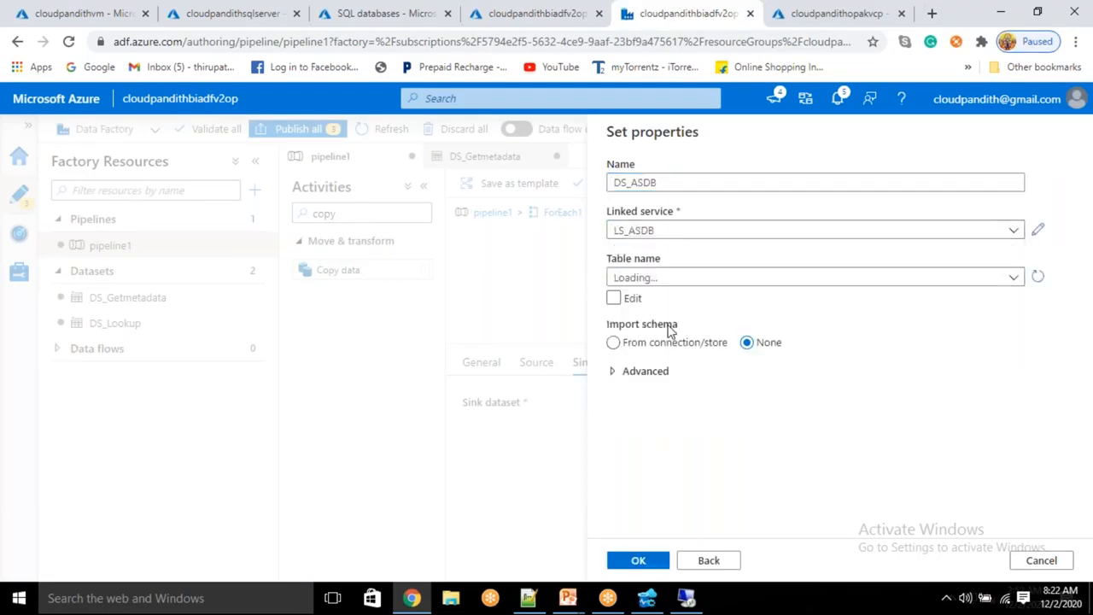
double_click(666, 283)
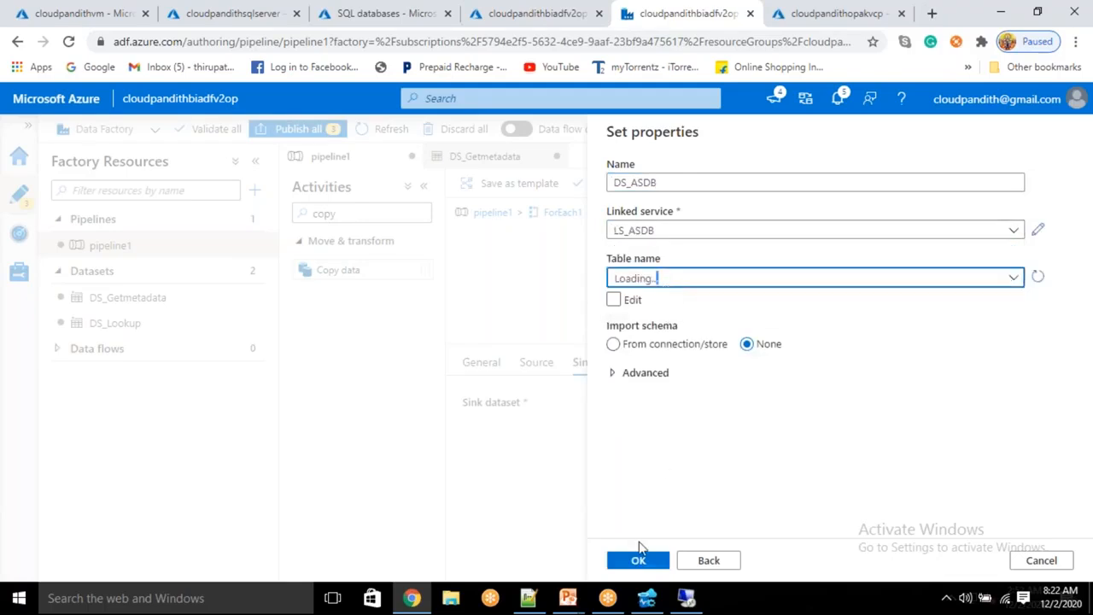
left_click(639, 563)
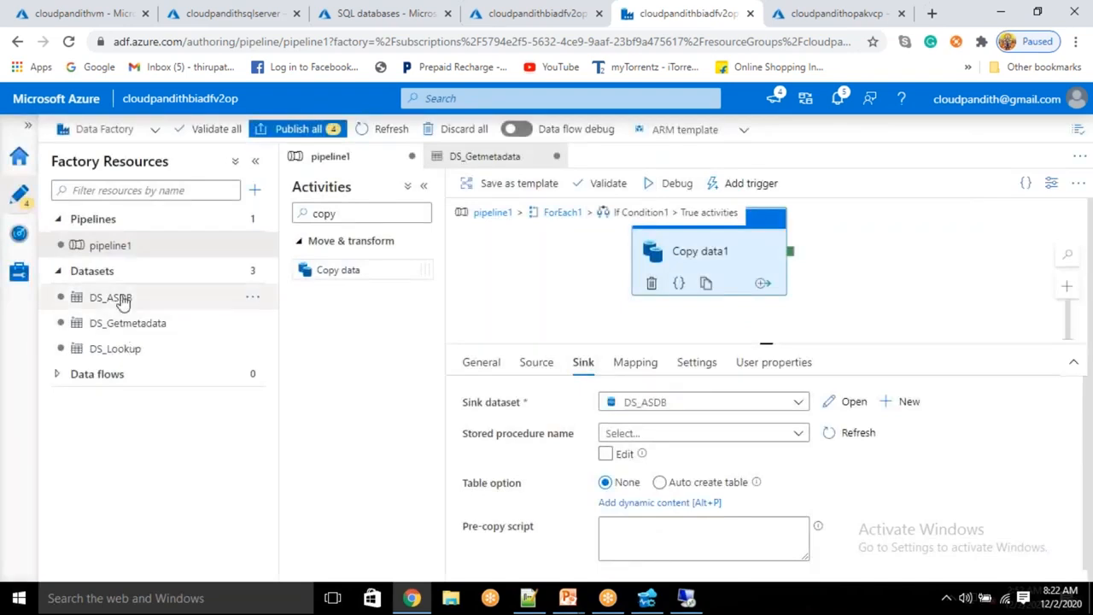
Step: Add a sinktable parameter to the DS_ASDB dataset
left_click(124, 297)
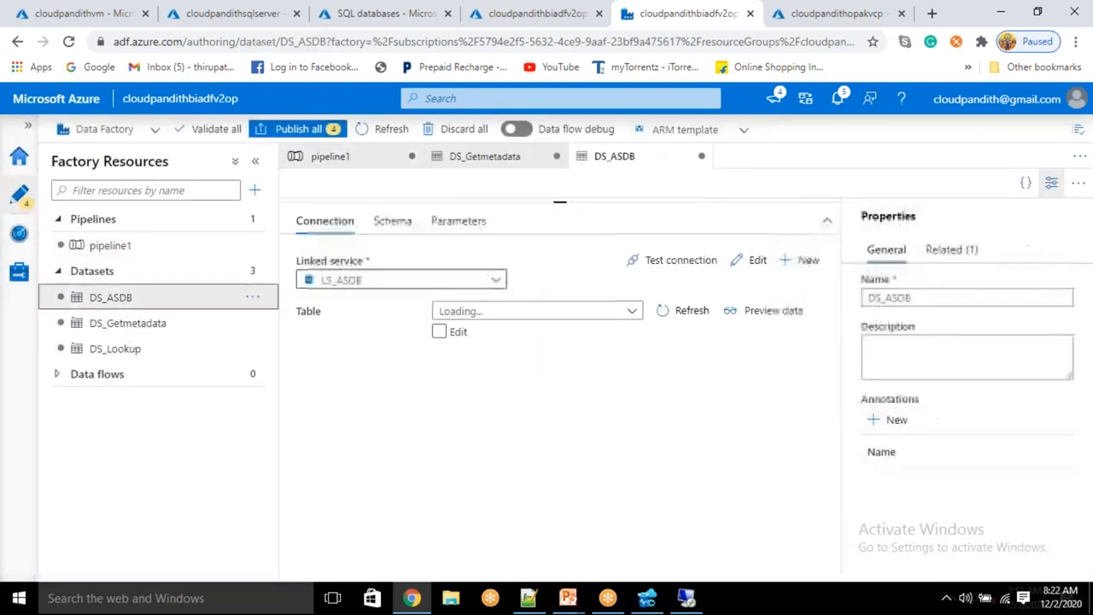
left_click(458, 224)
left_click(349, 328)
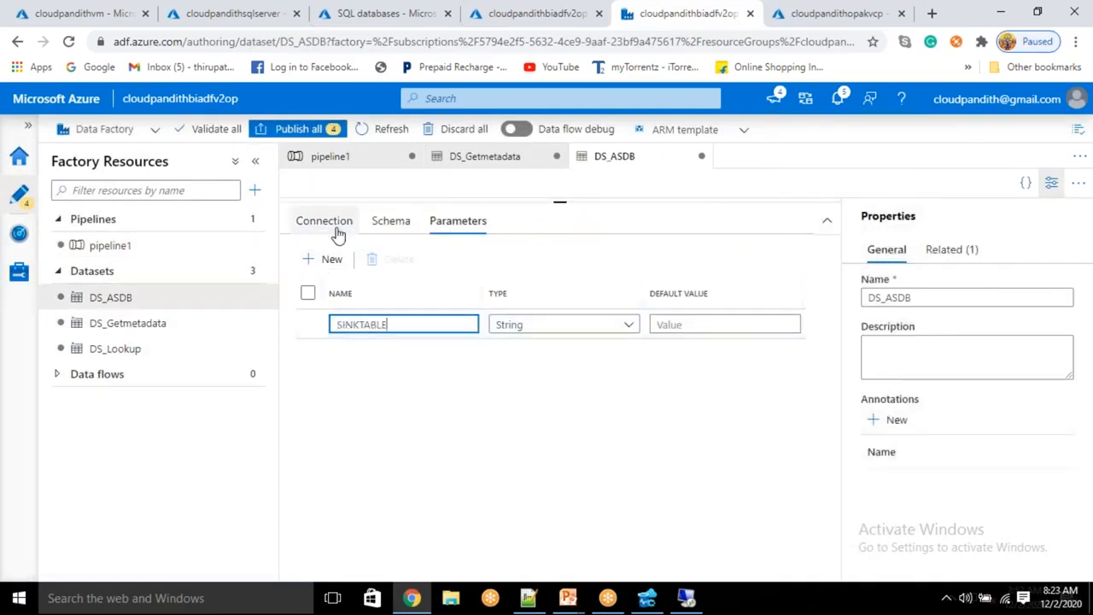
double_click(444, 318)
key("BackSpace")
left_click(325, 220)
left_click(439, 333)
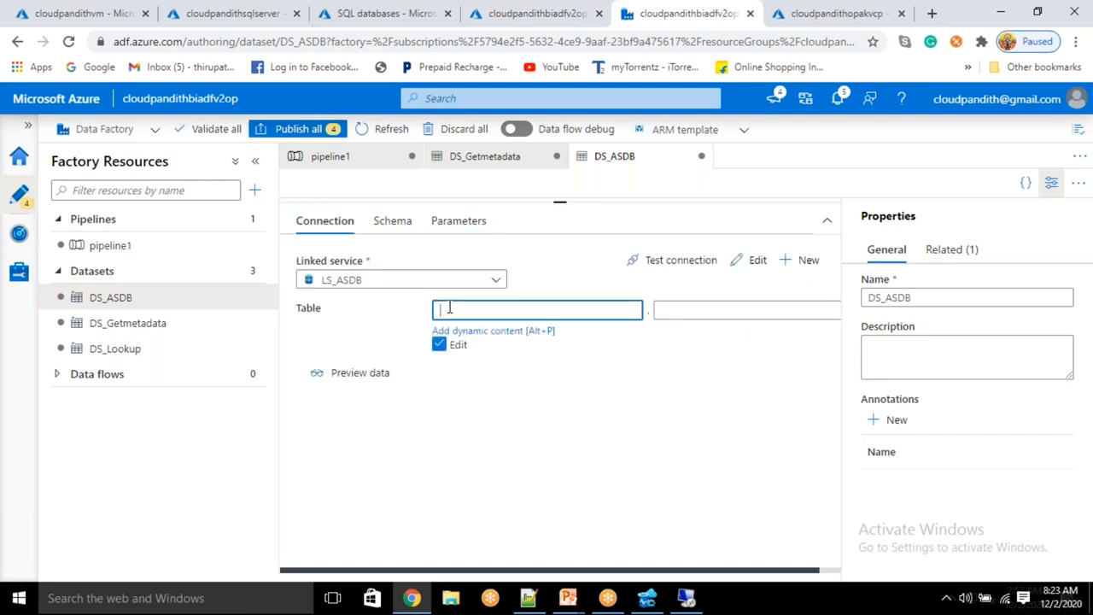
key("Tab")
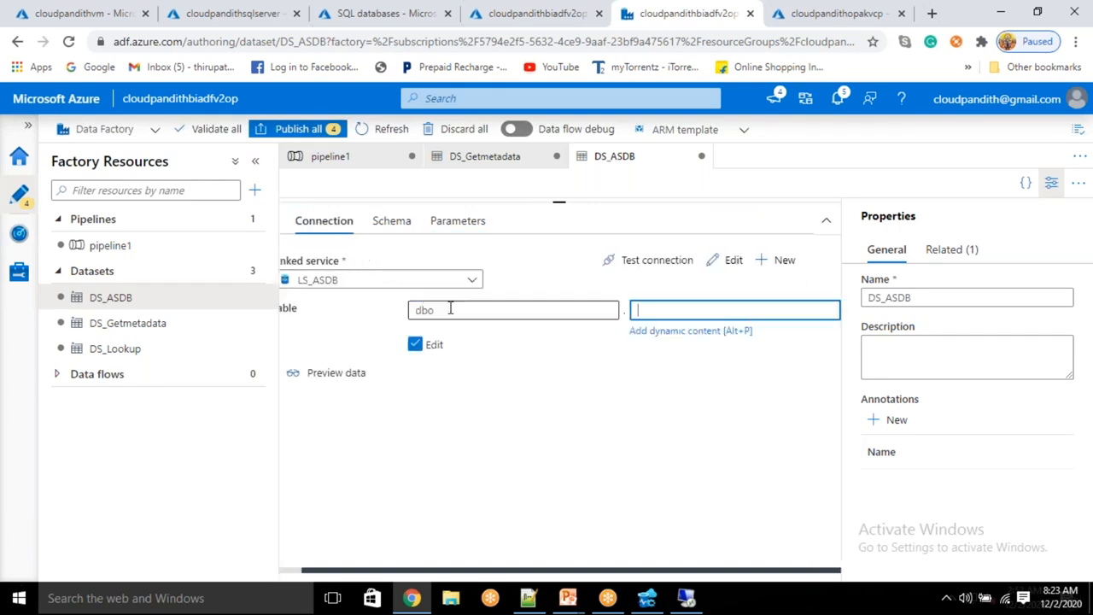
left_click(665, 335)
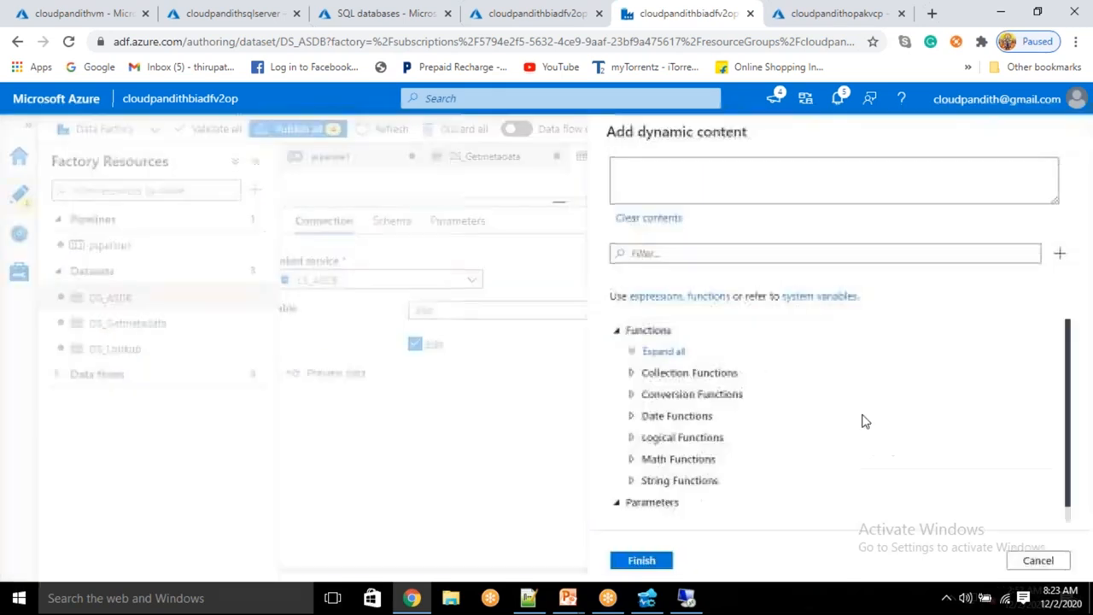
left_click(651, 510)
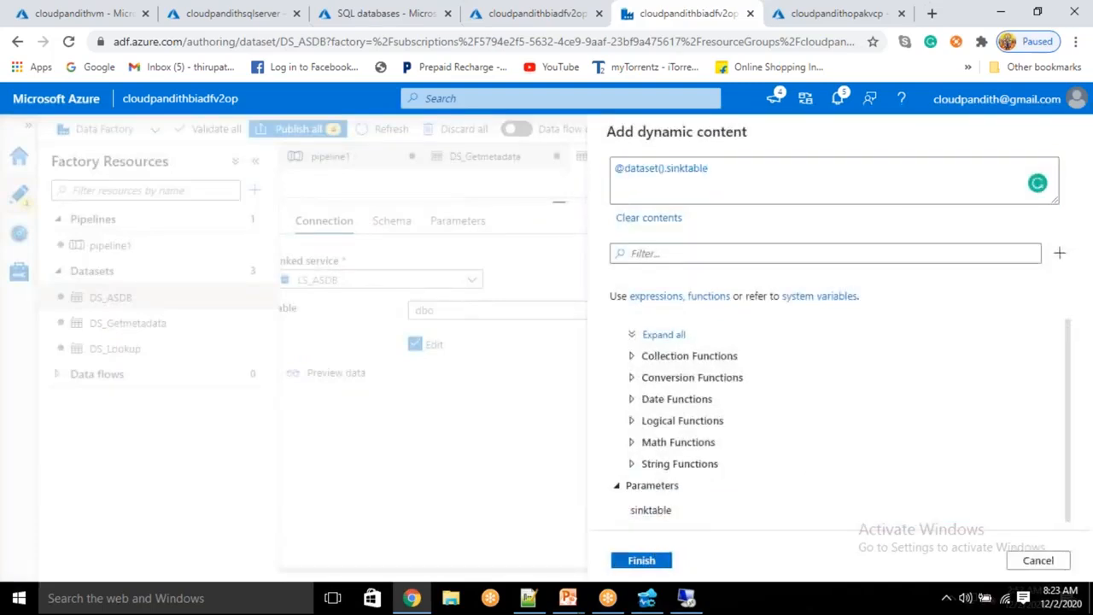
left_click(641, 561)
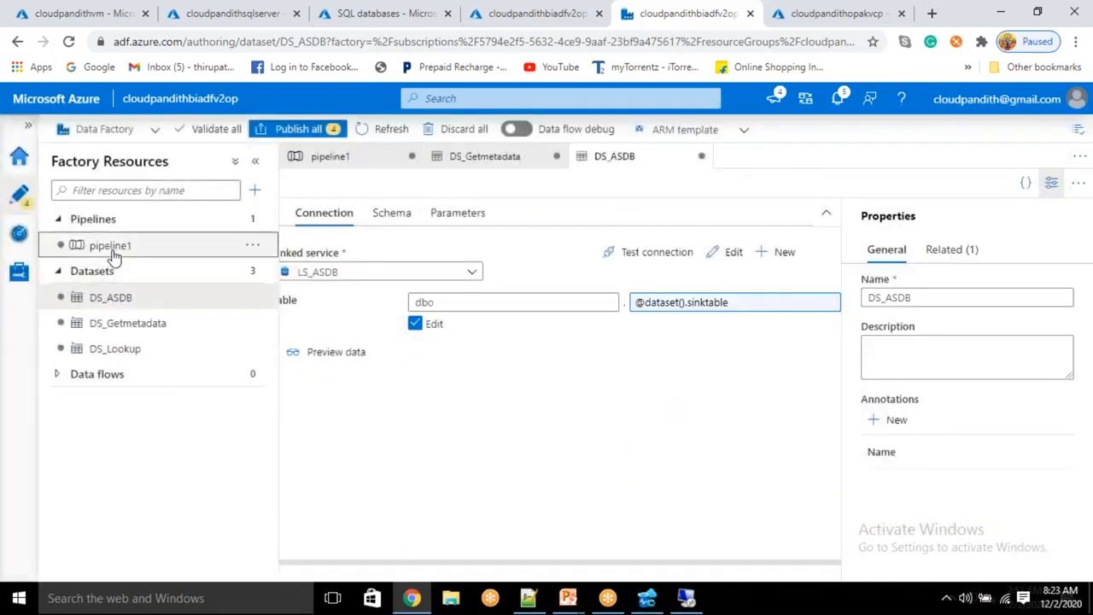
left_click(111, 248)
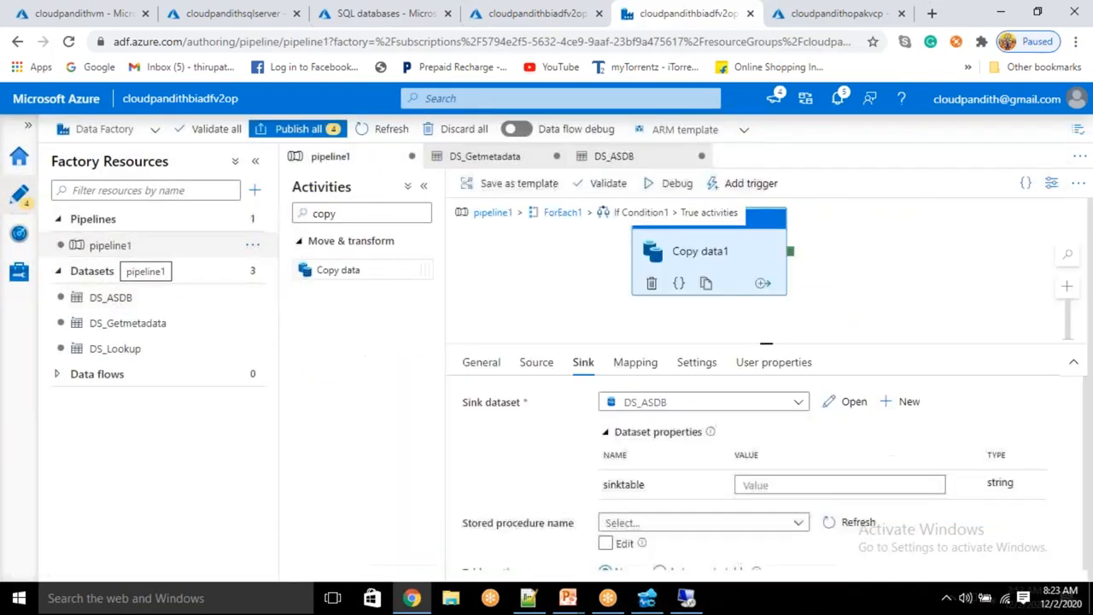
left_click(770, 485)
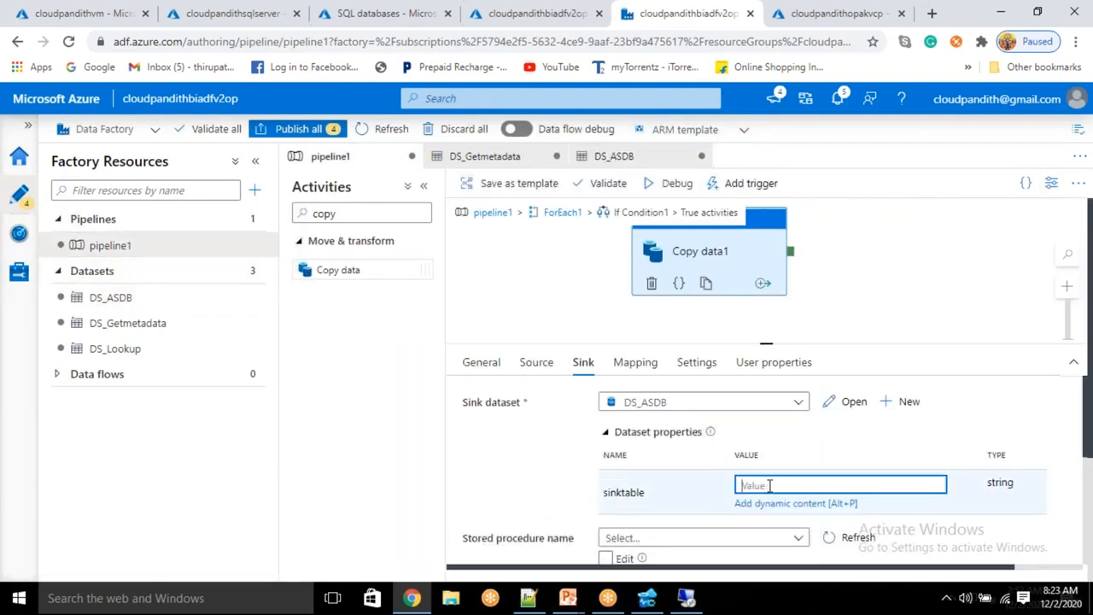
type("@item().")
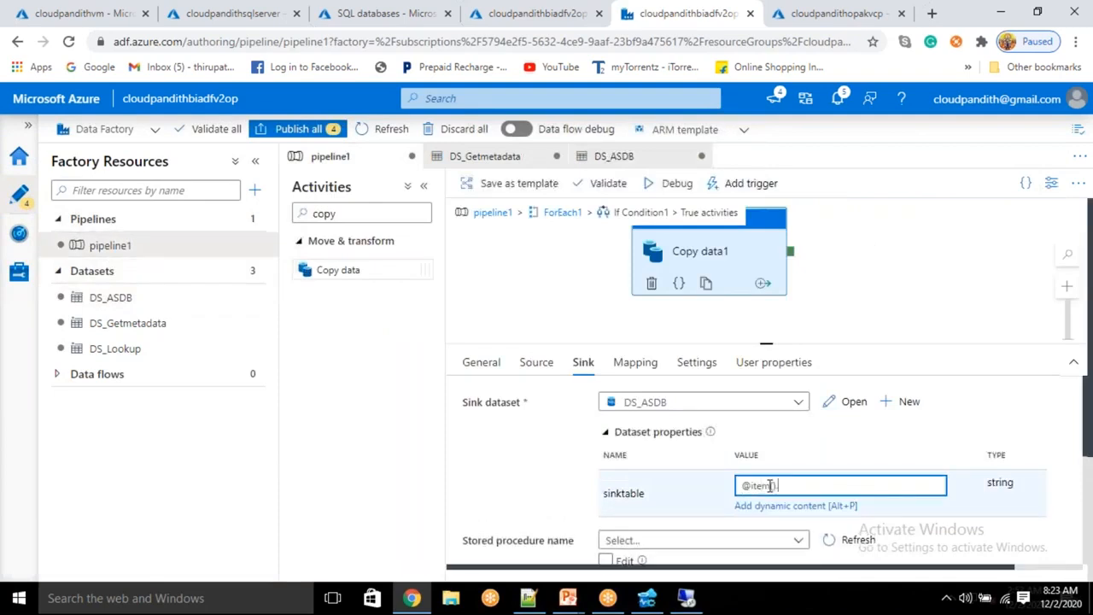
left_click(527, 598)
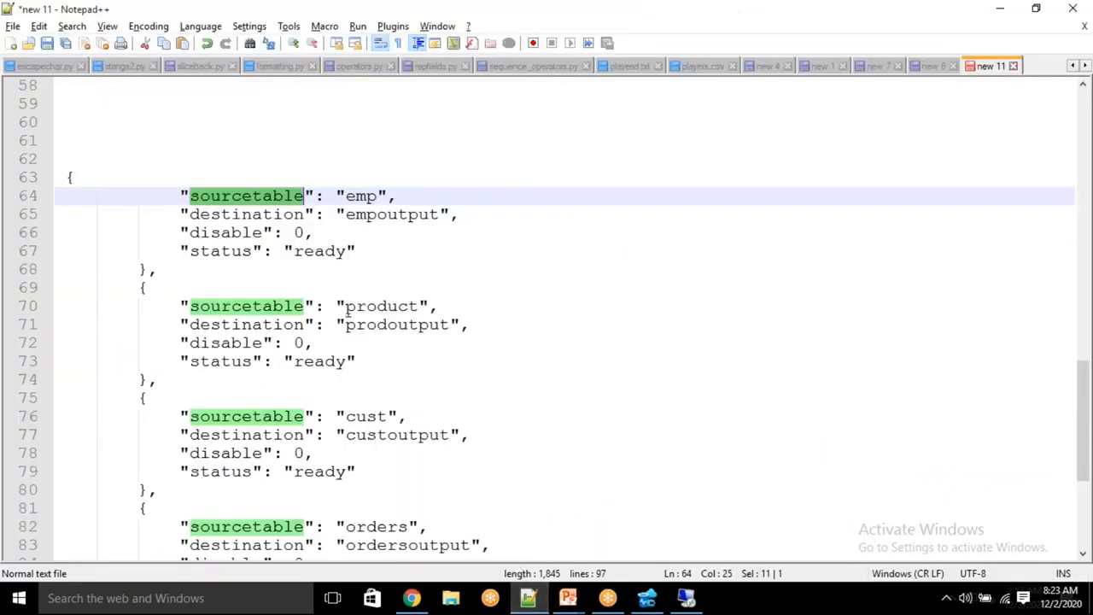
double_click(265, 214)
key("ctrl+c")
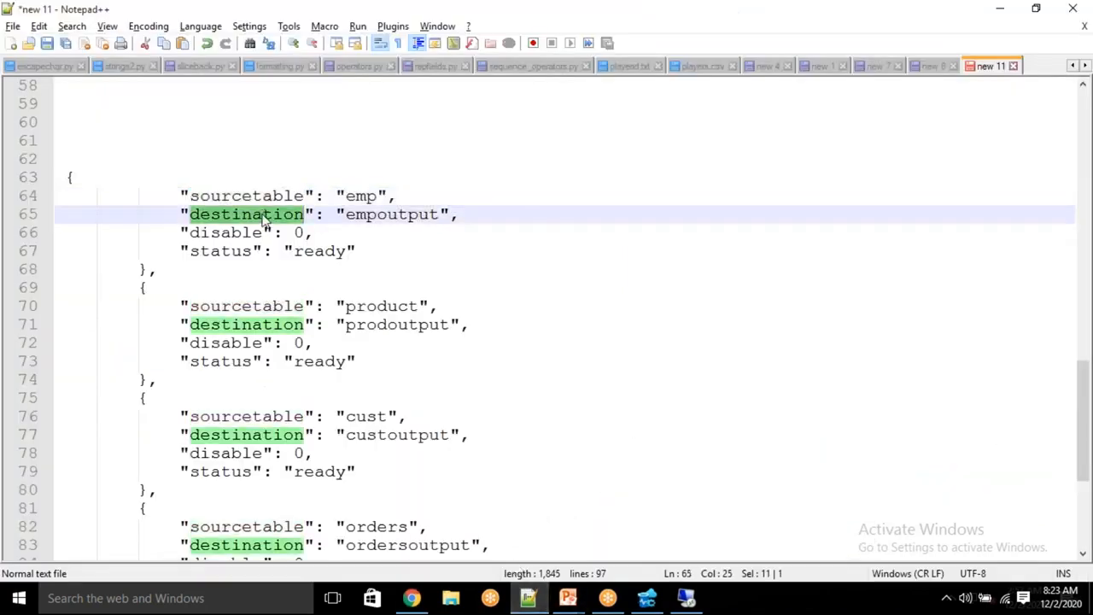
left_click(412, 598)
left_click(824, 486)
key("ctrl+v")
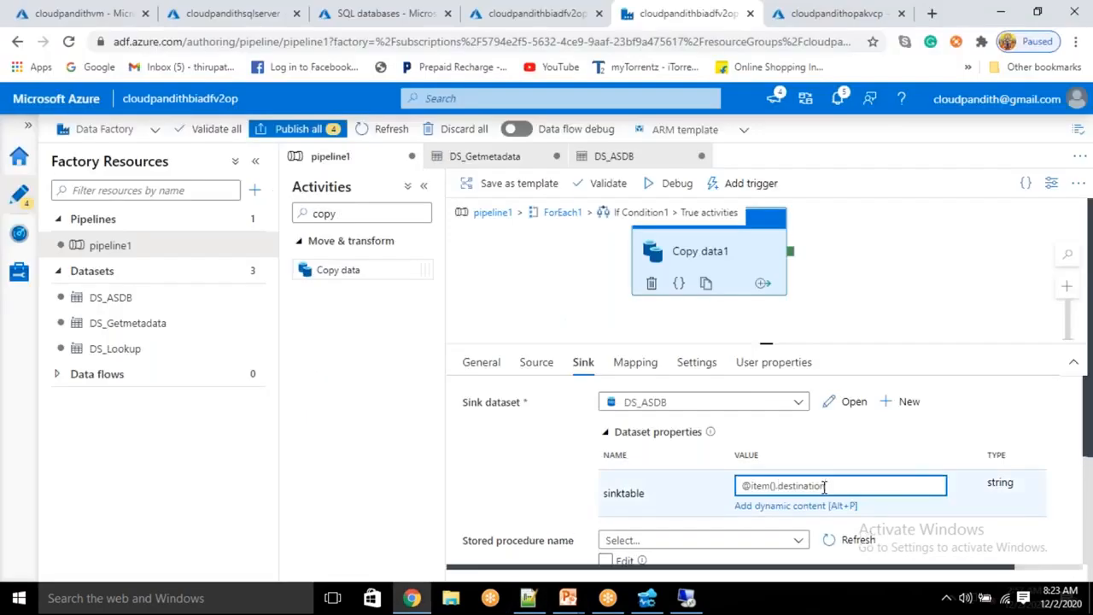
left_click_drag(740, 253, 669, 275)
double_click(375, 216)
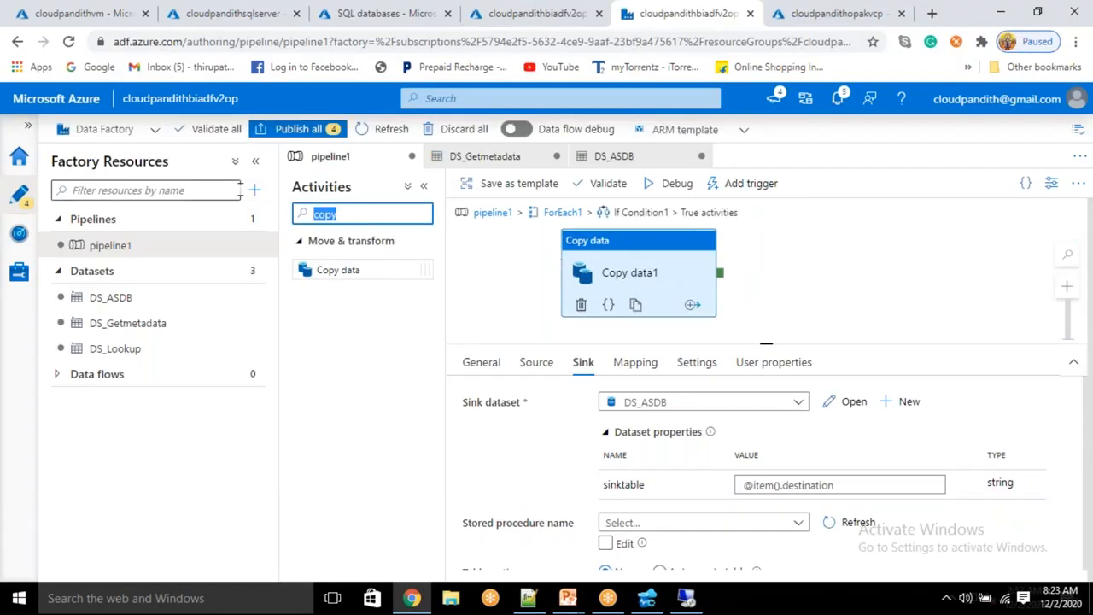
Step: Add a Stored procedure activity to the True branch, running after Copy data1 succeeds
type("store")
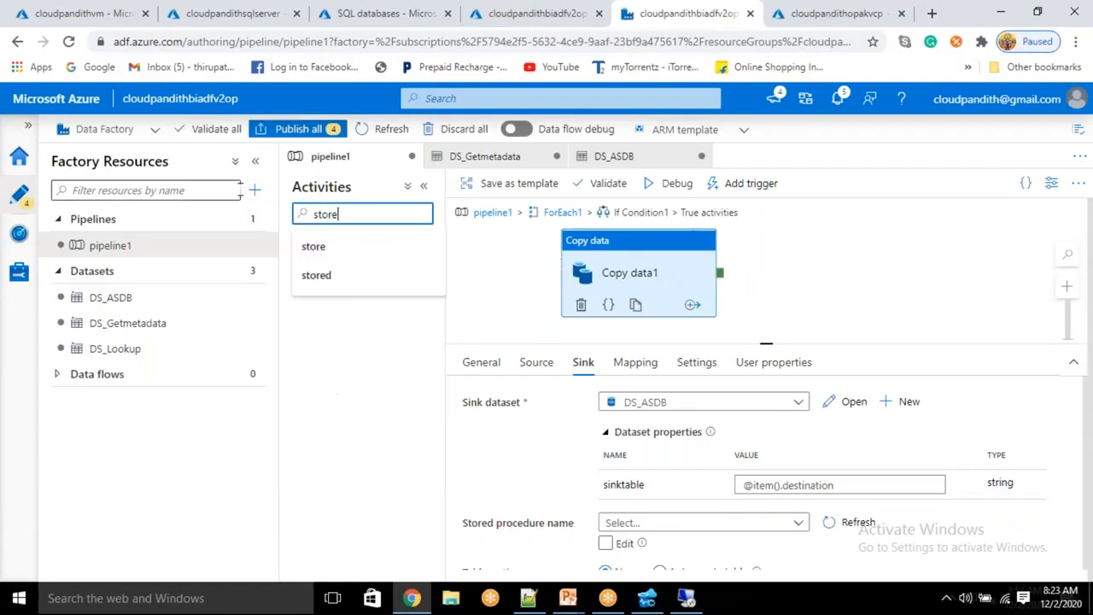
left_click(361, 242)
left_click_drag(350, 269, 833, 252)
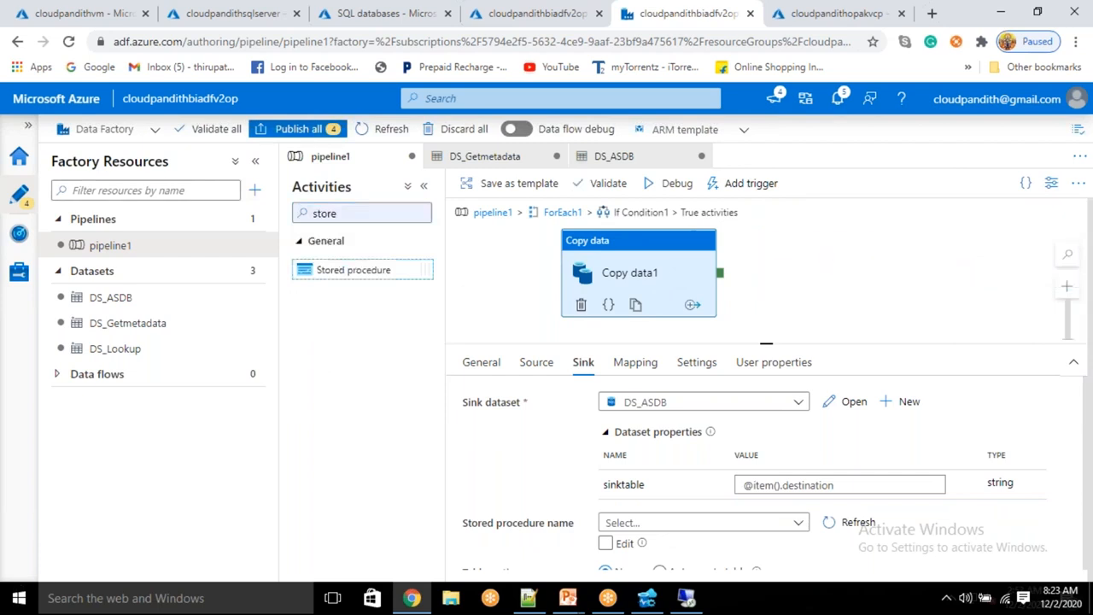
left_click_drag(723, 290, 790, 233)
Step: Point Stored procedure1 at LS_SQLSERVEROP and [dbo].[metadata_usp], then import its parameters
left_click(790, 233)
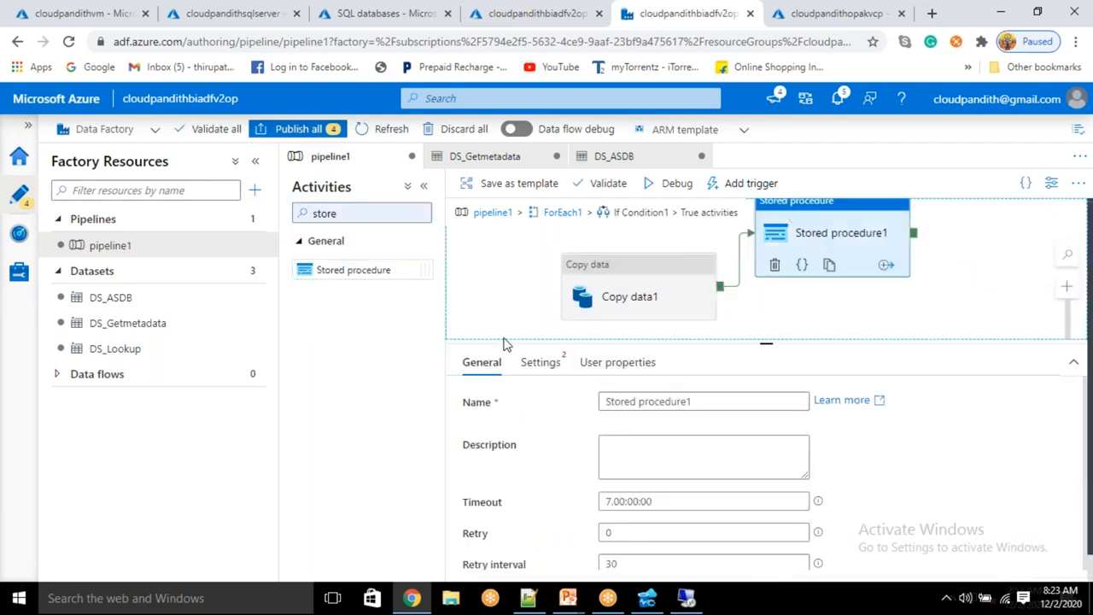
left_click(547, 367)
left_click(659, 406)
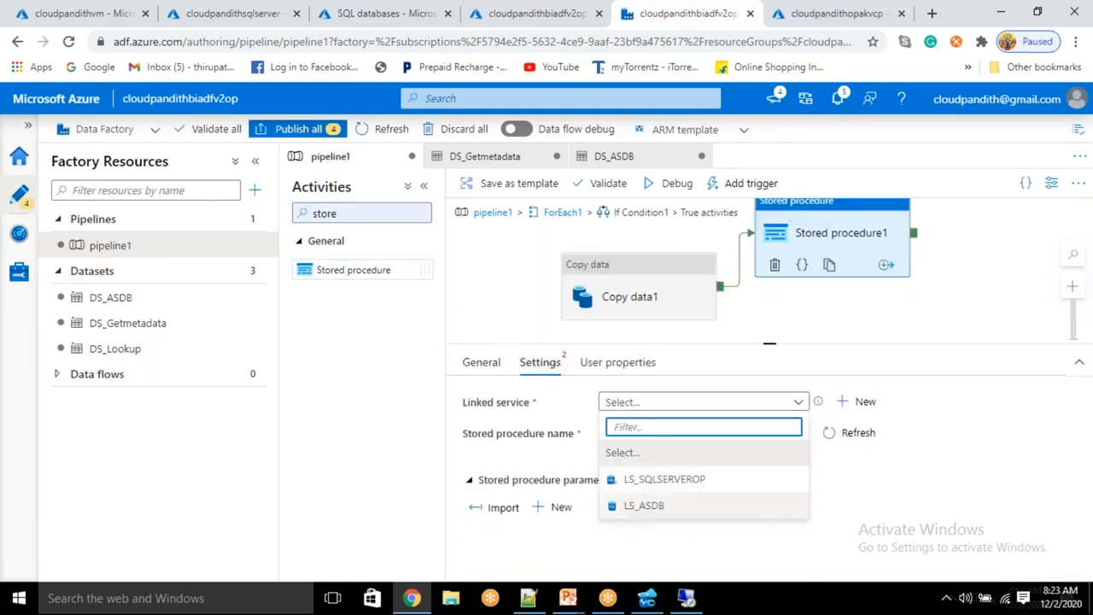
left_click(671, 479)
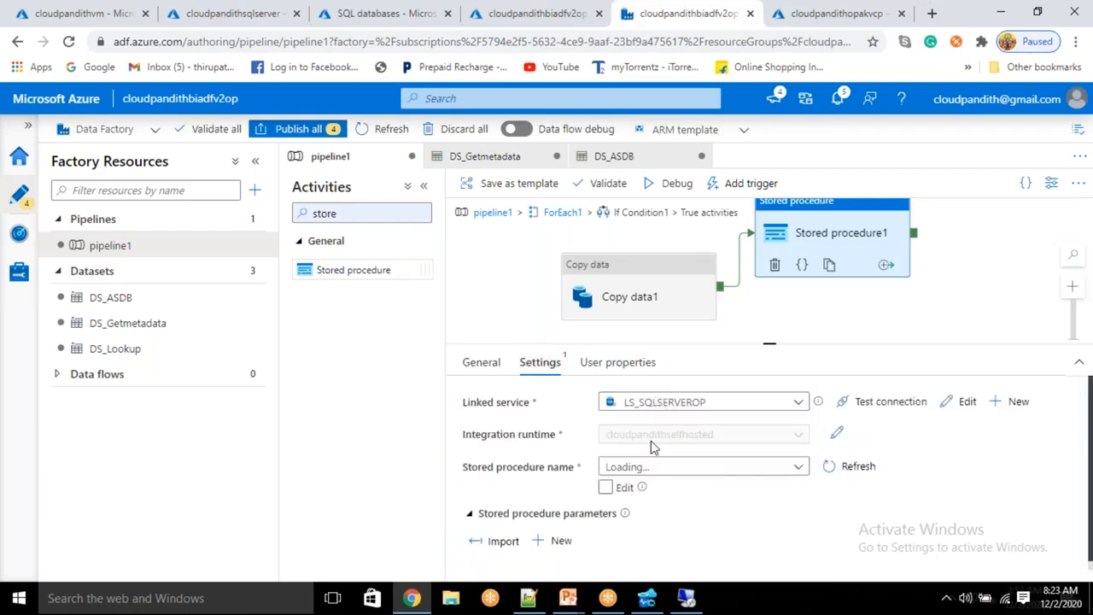
left_click(641, 468)
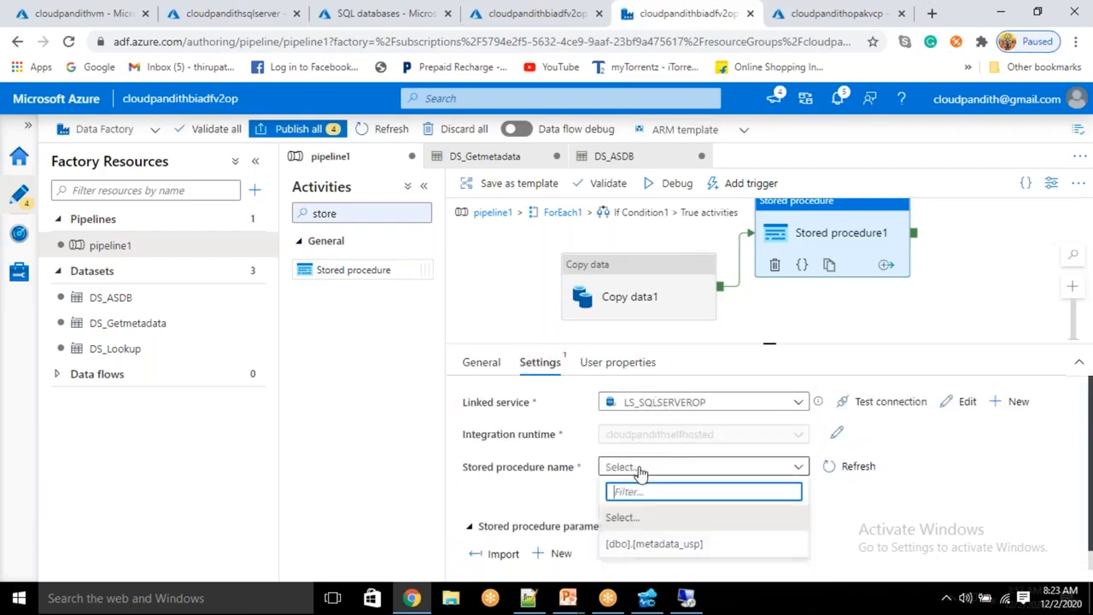
left_click(641, 543)
left_click(511, 533)
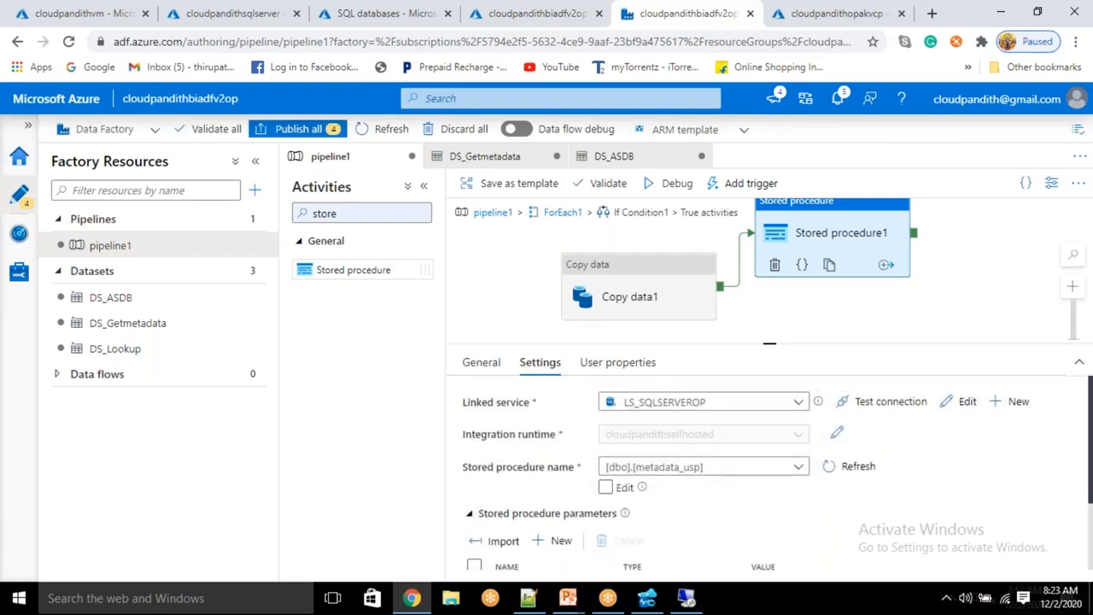
Step: Set the stored procedure's status parameter value to success
scroll(773, 504, "down", 2)
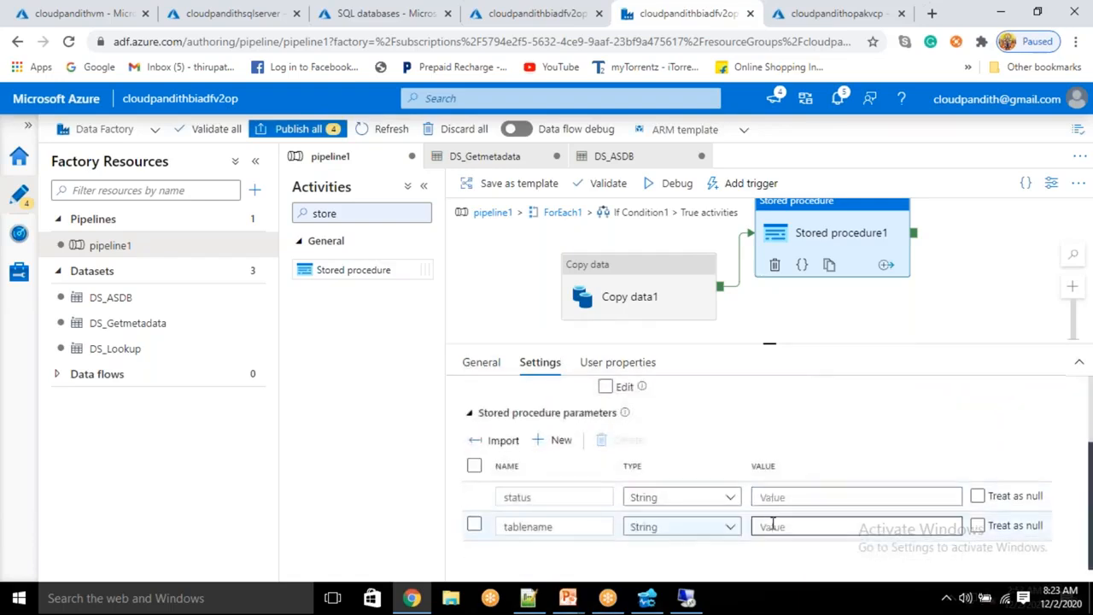
left_click(773, 496)
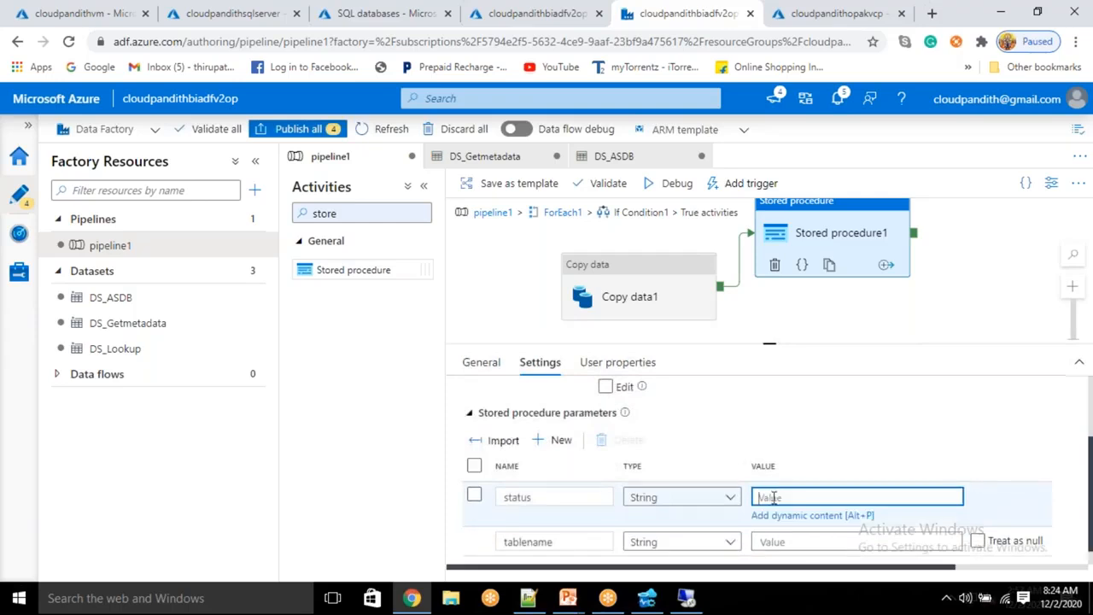
type("success")
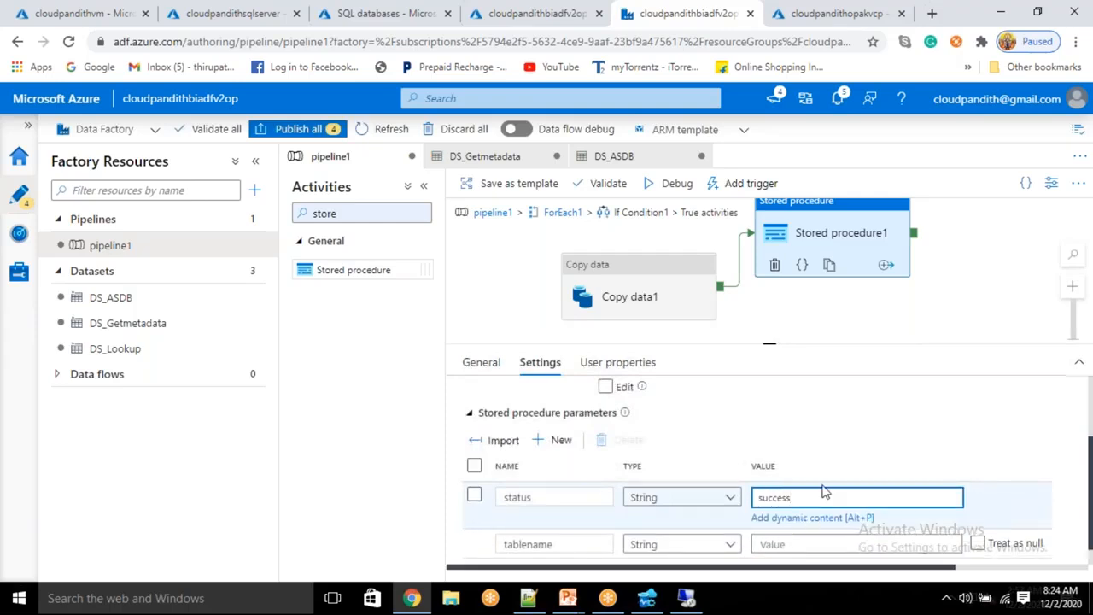
left_click(788, 543)
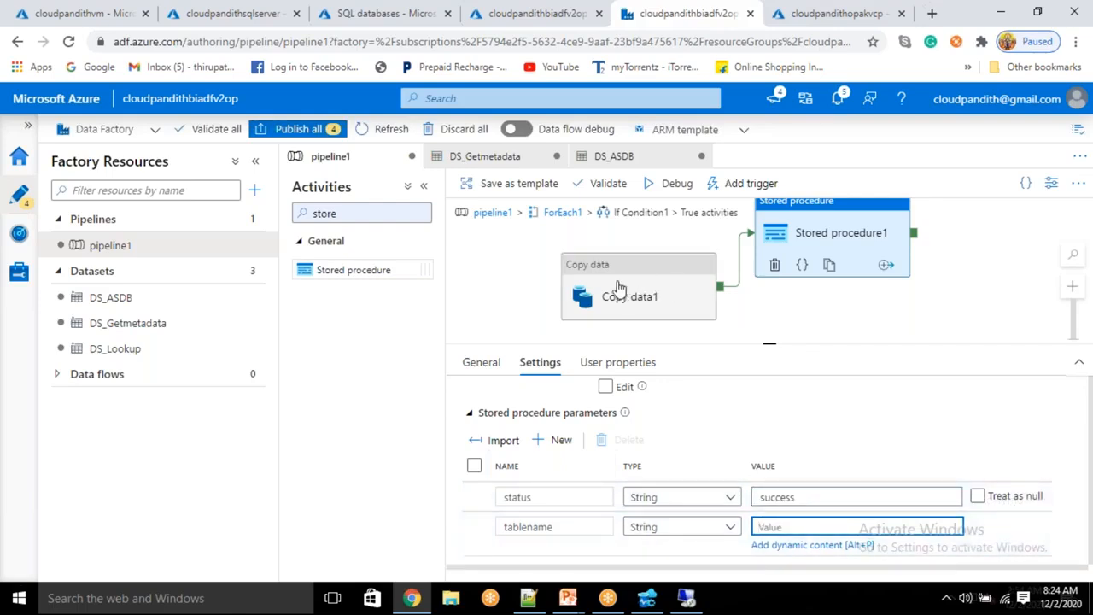
left_click(796, 497)
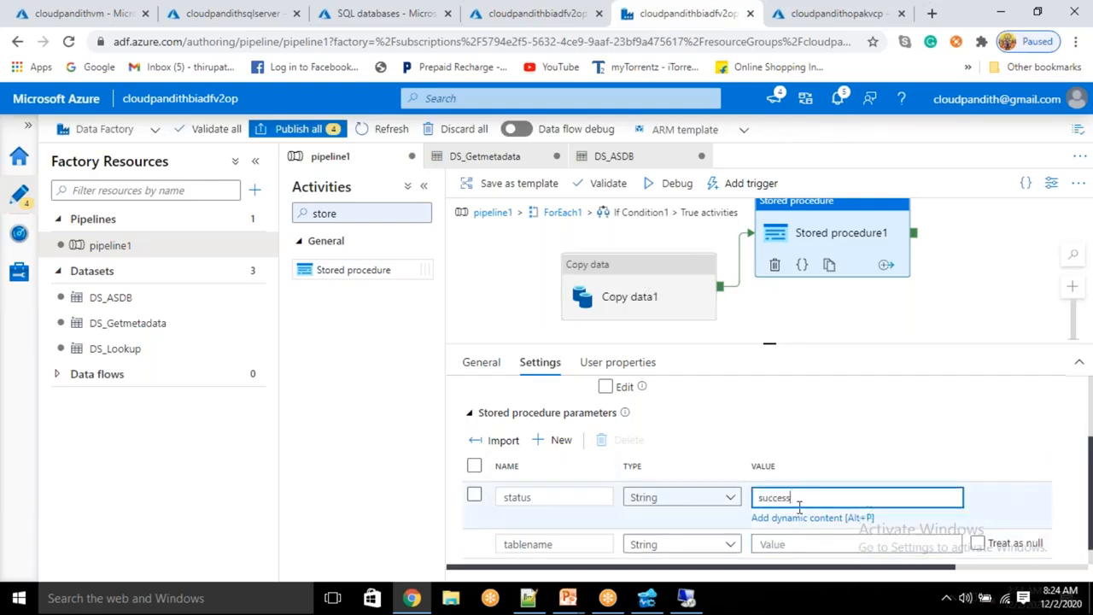
Step: Copy the sourcetable field name from the JSON config file for the tablename parameter
left_click(780, 544)
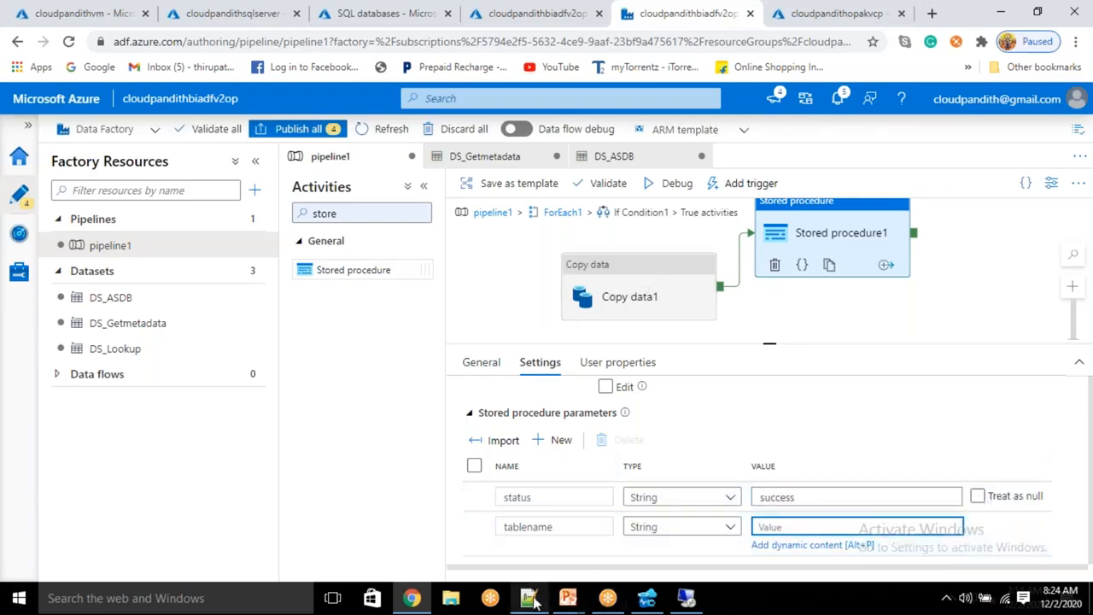
left_click(528, 598)
double_click(245, 196)
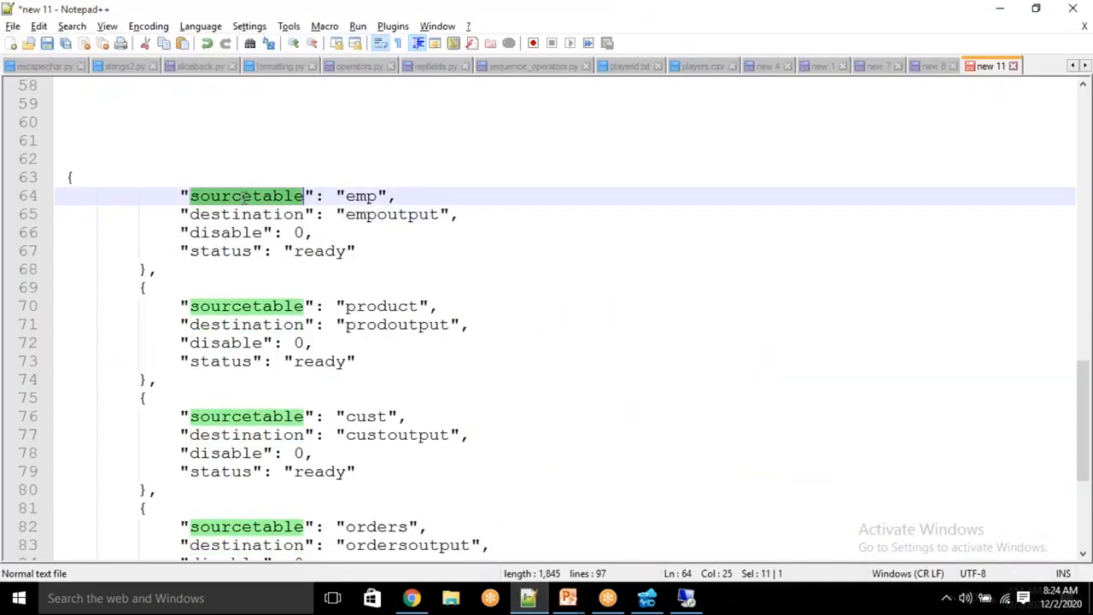
key("alt+Tab")
left_click(790, 528)
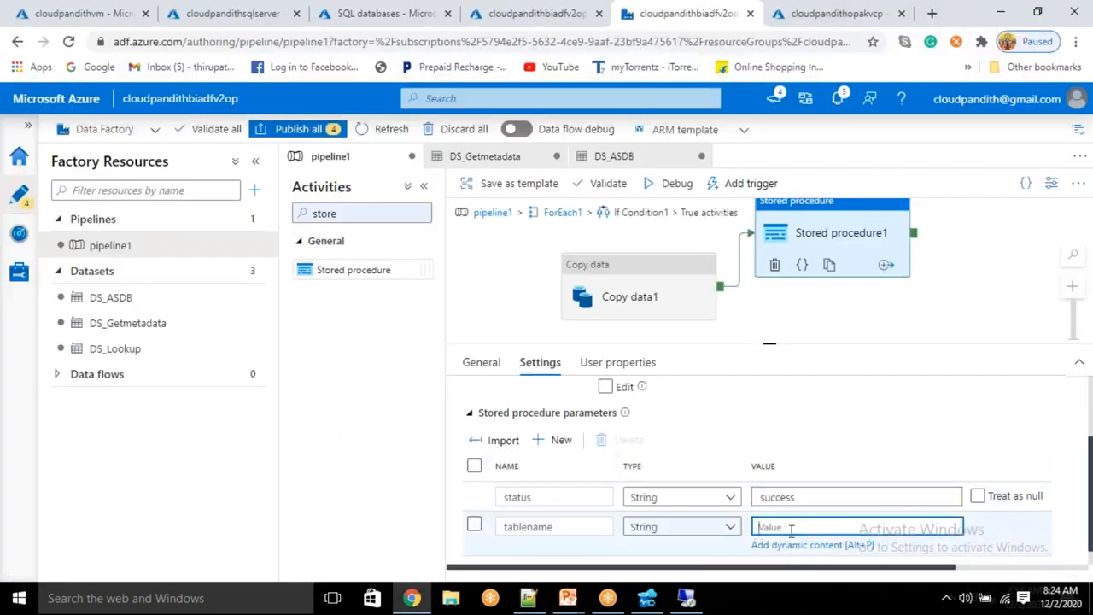
left_click(786, 547)
scroll(706, 479, "down", 8)
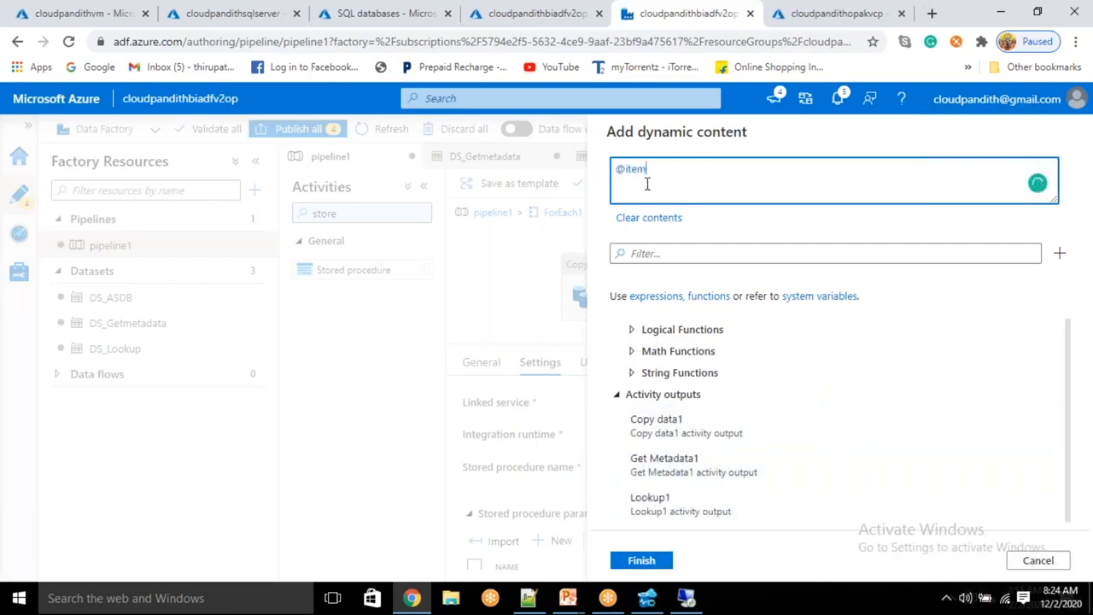
type(".sourcetable")
key("ctrl+f")
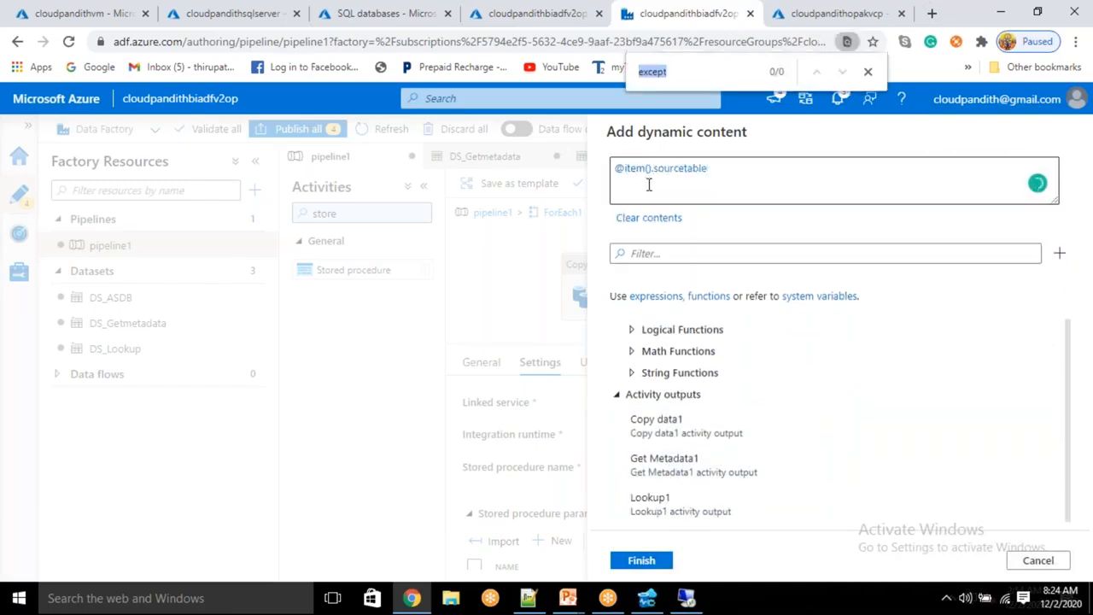
left_click(719, 168)
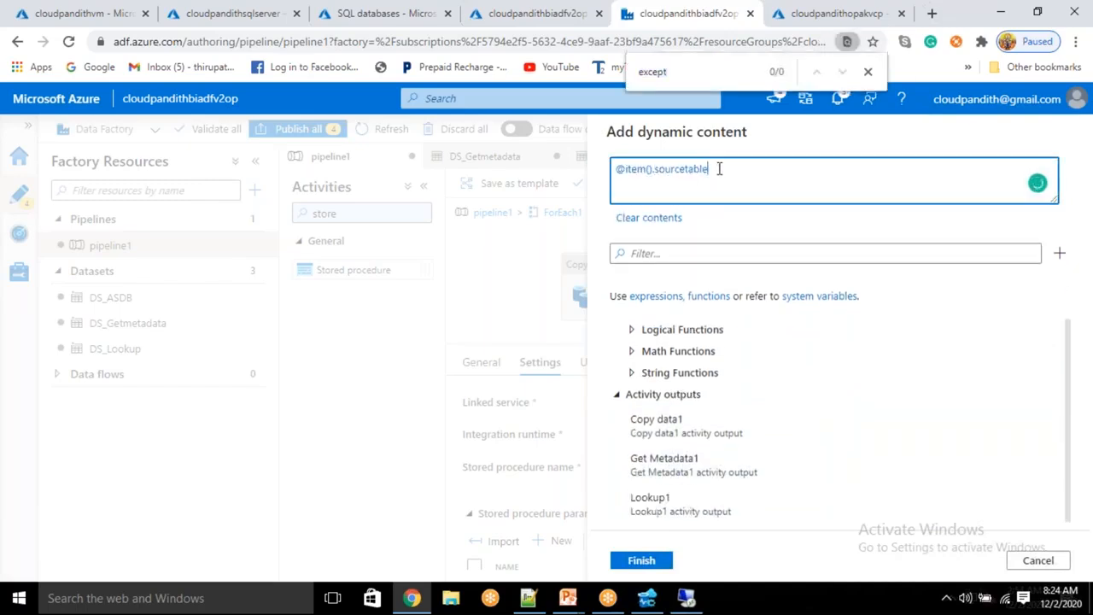
left_click(868, 72)
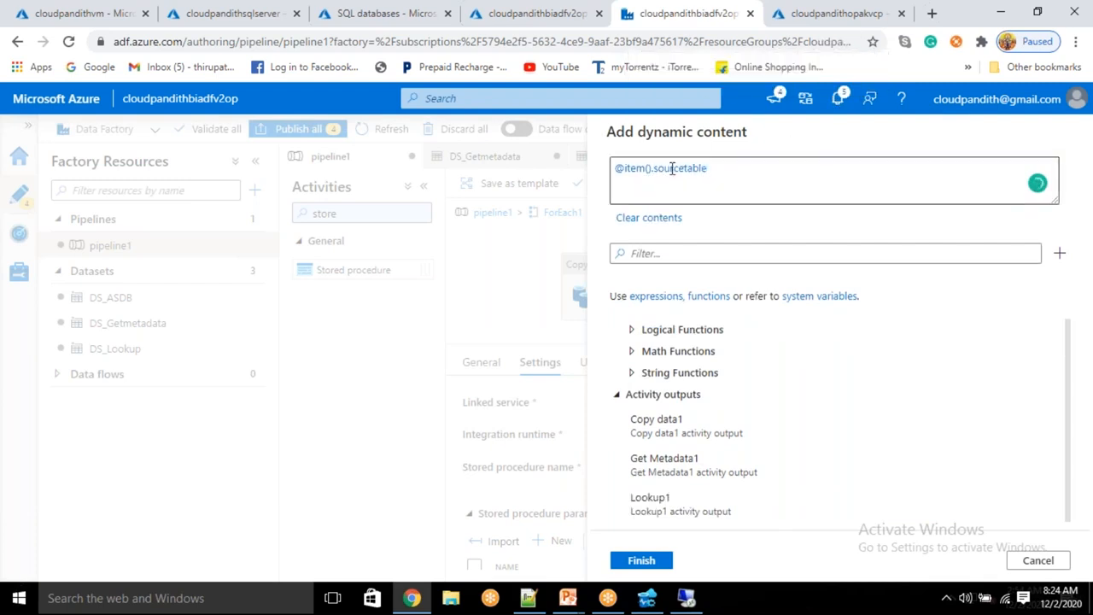
left_click(641, 560)
scroll(786, 521, "down", 2)
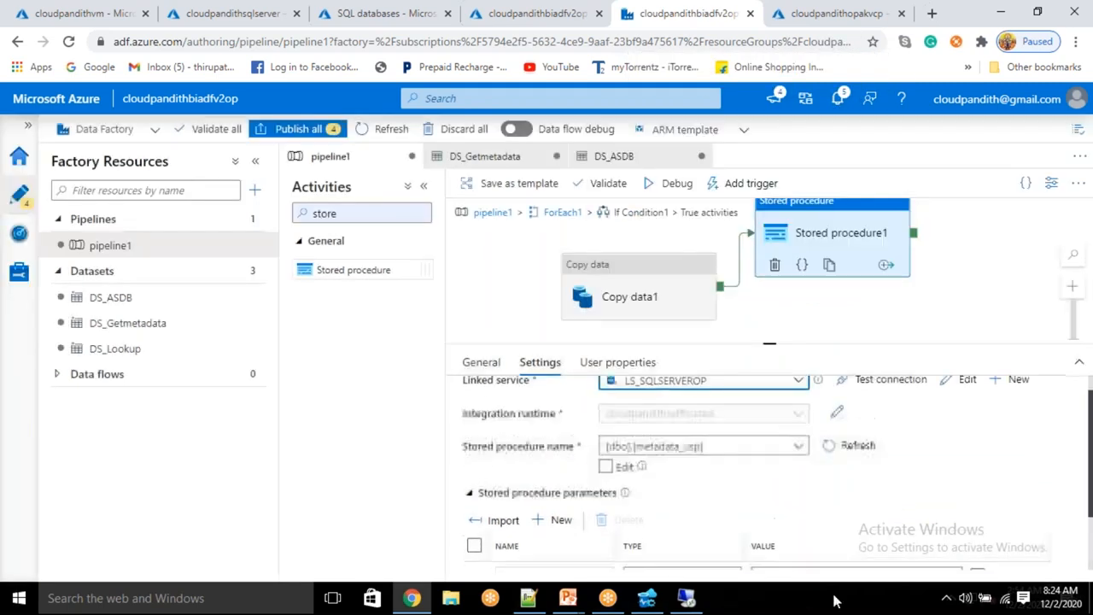
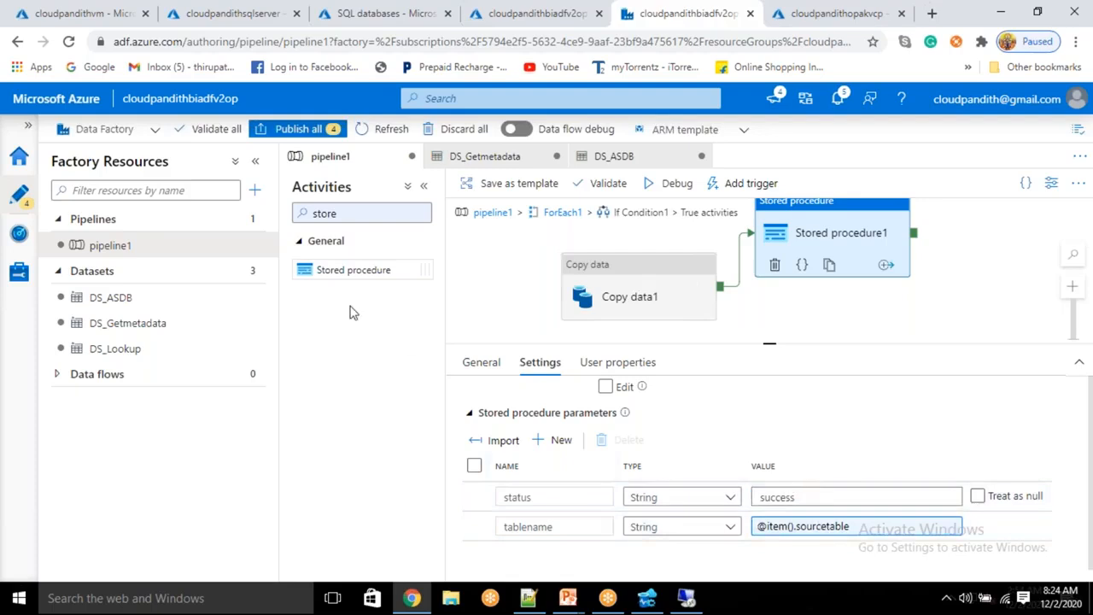
Step: Drop a second Stored procedure activity, Stored procedure2, onto the True activities canvas beside Copy data1
left_click_drag(798, 329, 856, 333)
Step: Link Copy data1 to Stored procedure2 on failure only and rename the activity F_SP
left_click_drag(724, 293, 803, 335)
right_click(757, 310)
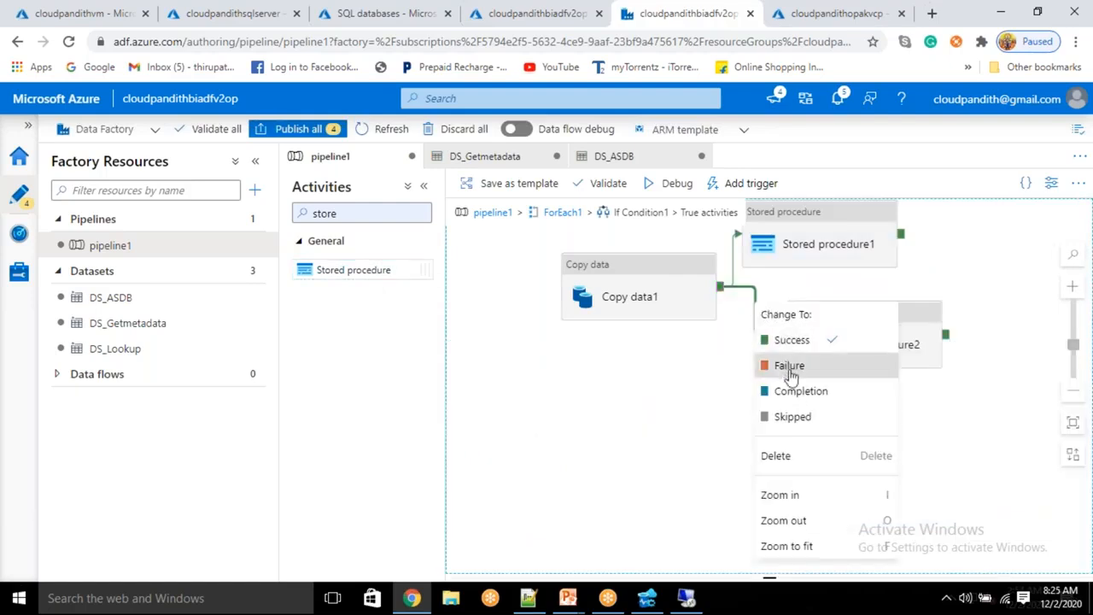
left_click(790, 365)
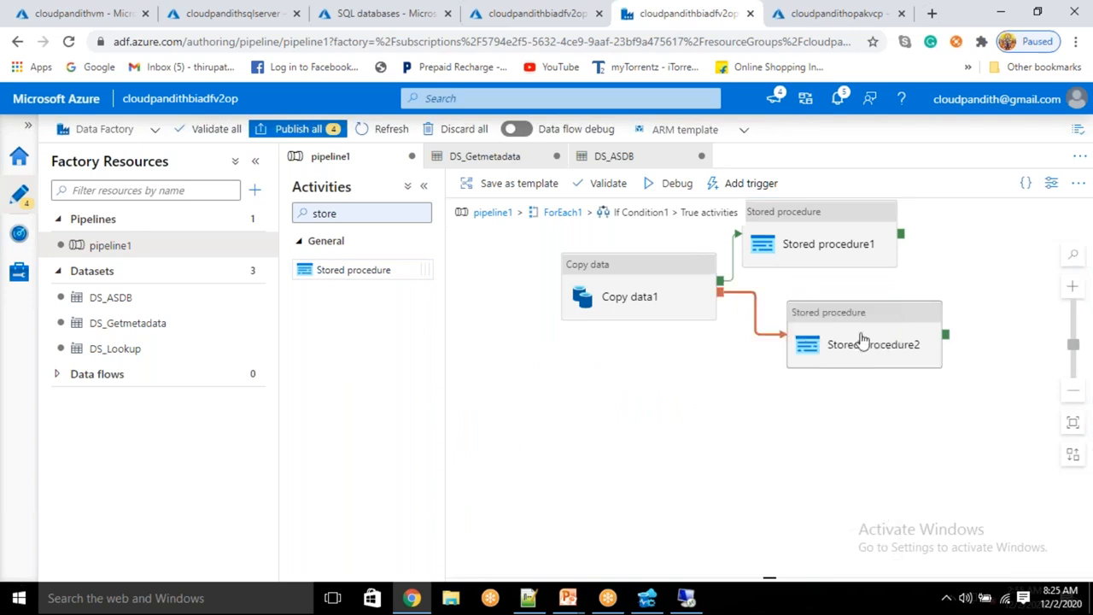
left_click(860, 342)
left_click_drag(696, 402, 573, 415)
key("BackSpace")
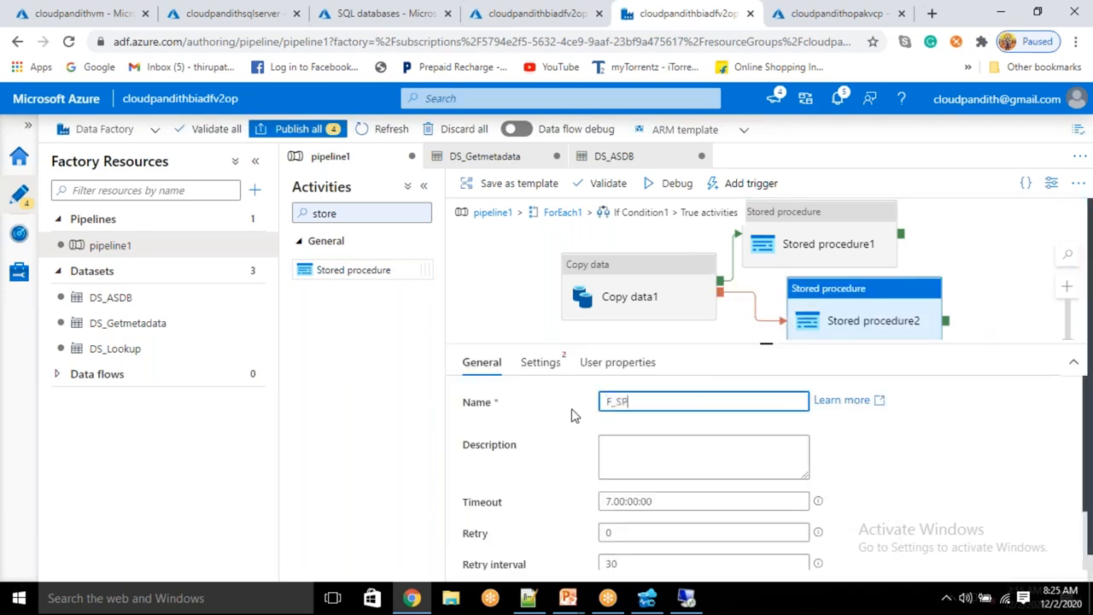
Step: Point F_SP at LS_SQLSERVEROP and [dbo].[metadata_usp], and import its status and tablename parameters
left_click(540, 362)
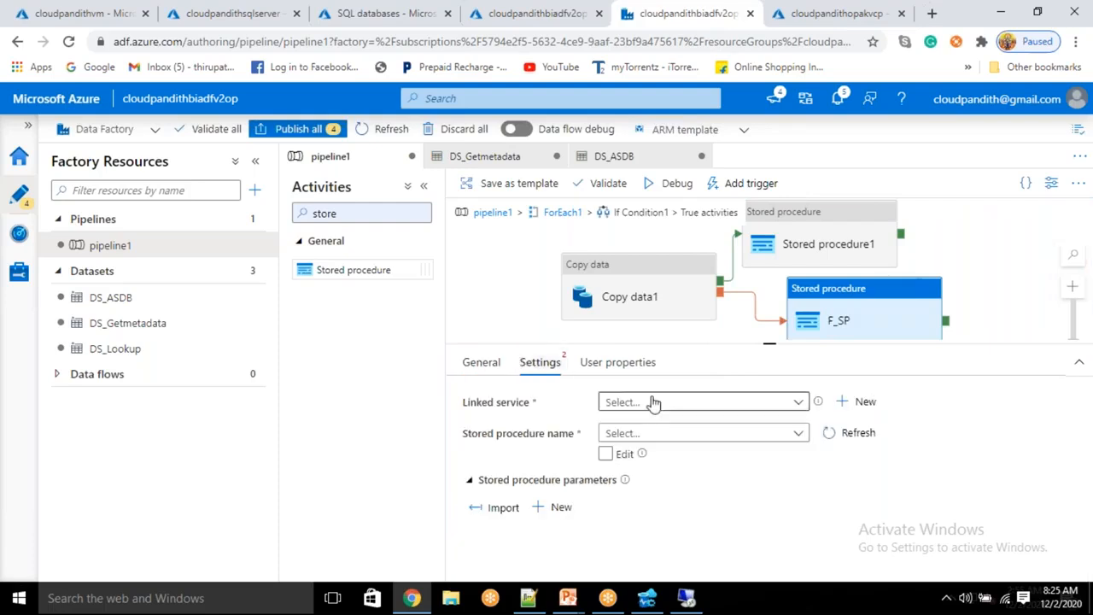
left_click(653, 403)
left_click(659, 478)
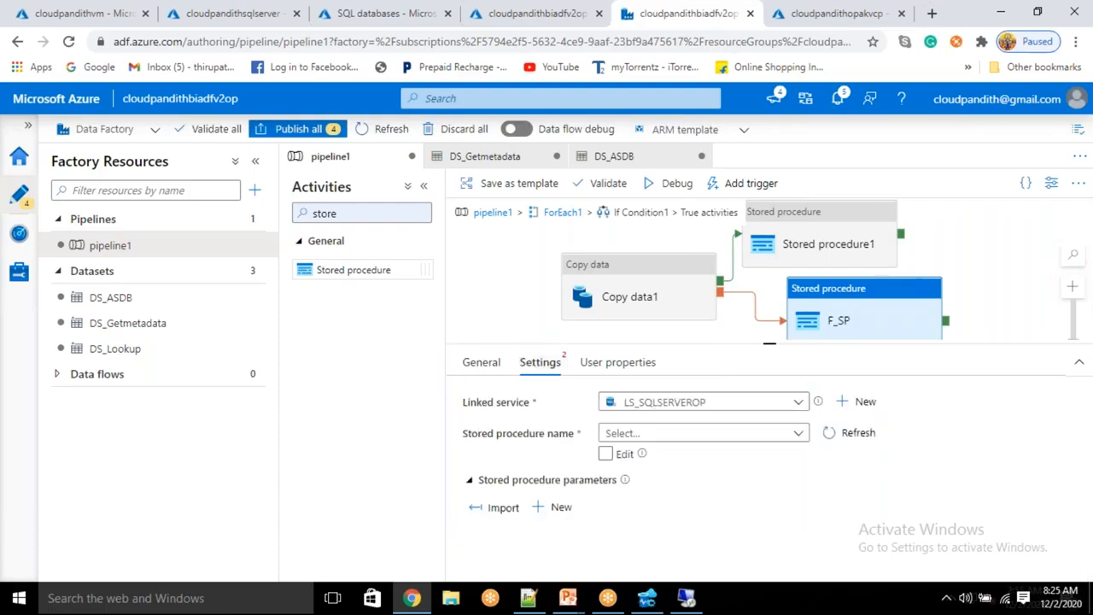
left_click(655, 471)
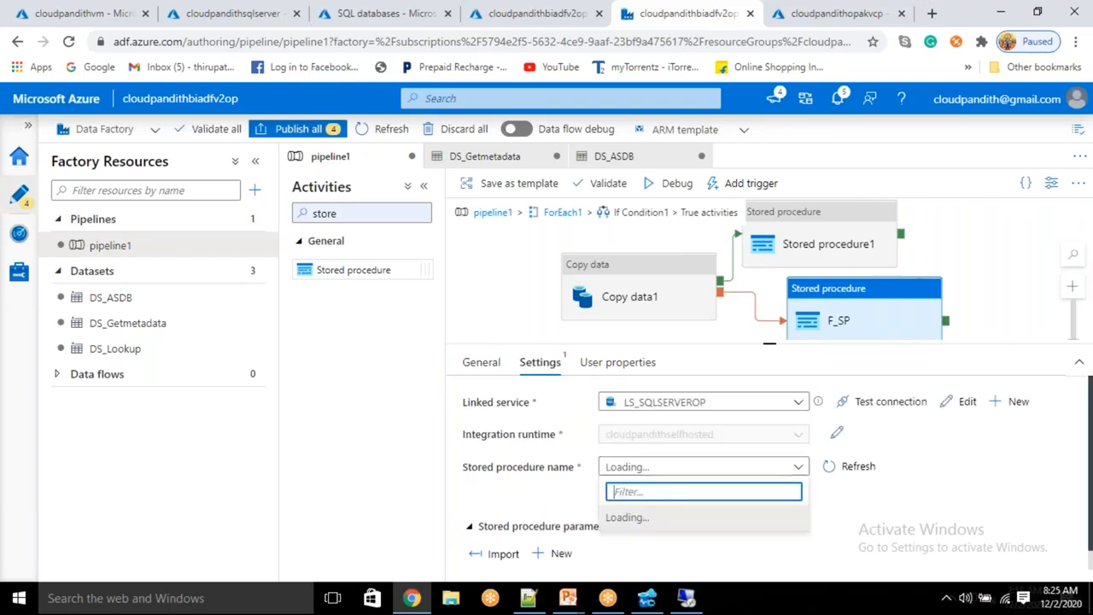
left_click(657, 466)
left_click(658, 466)
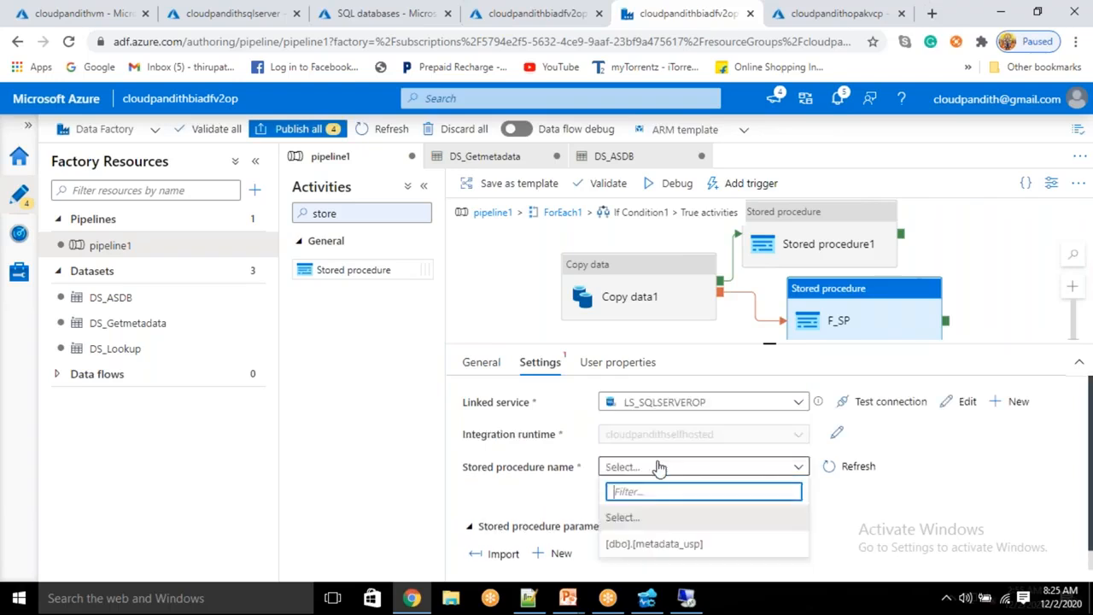
left_click(651, 546)
scroll(654, 542, "down", 1)
left_click(503, 532)
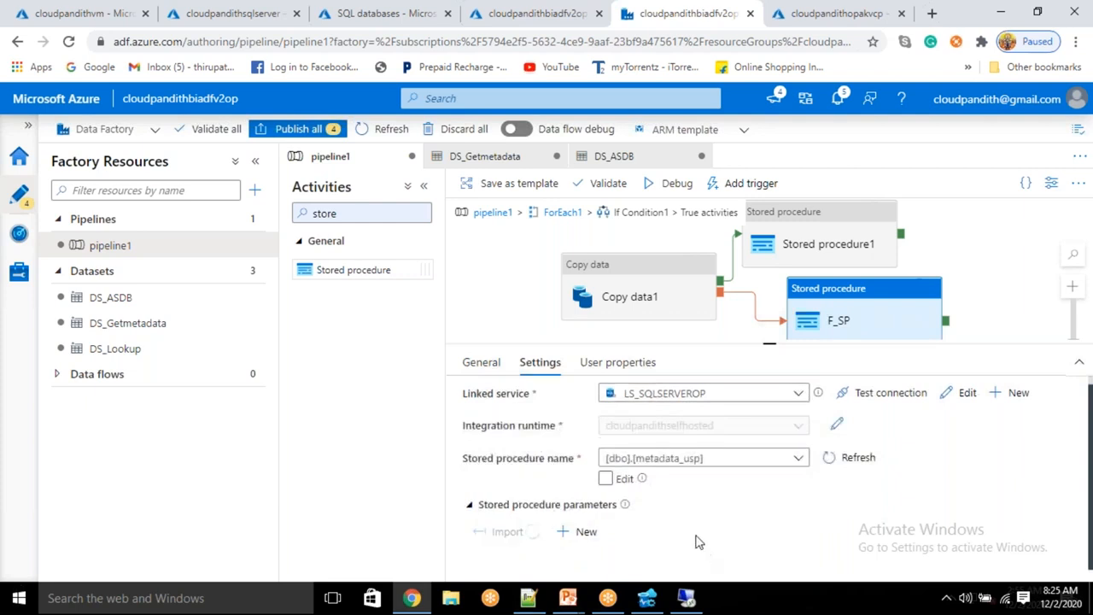
scroll(670, 521, "down", 2)
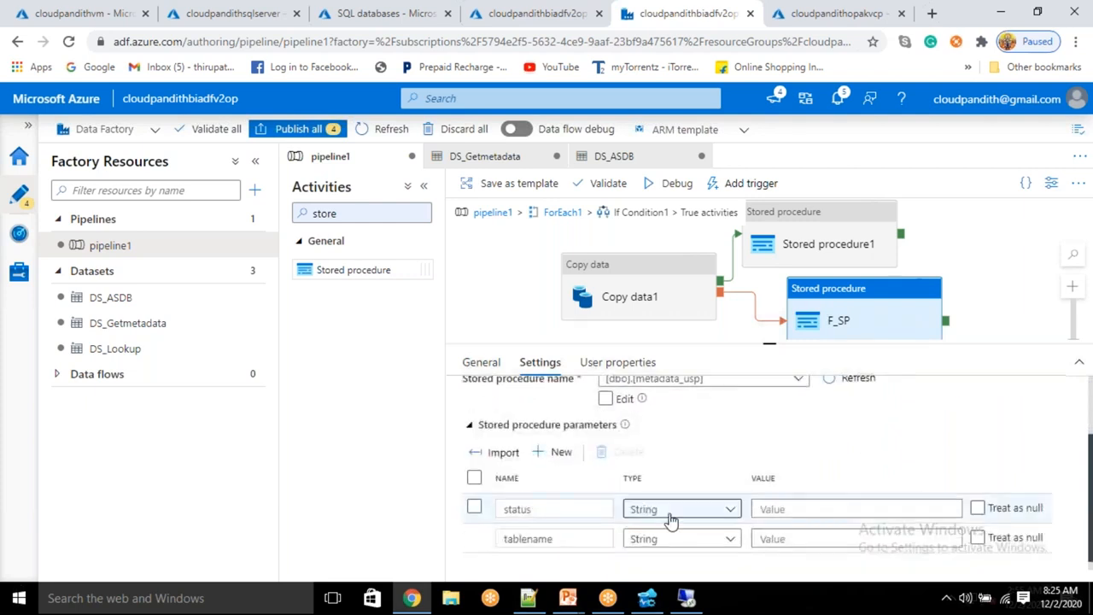
left_click(771, 509)
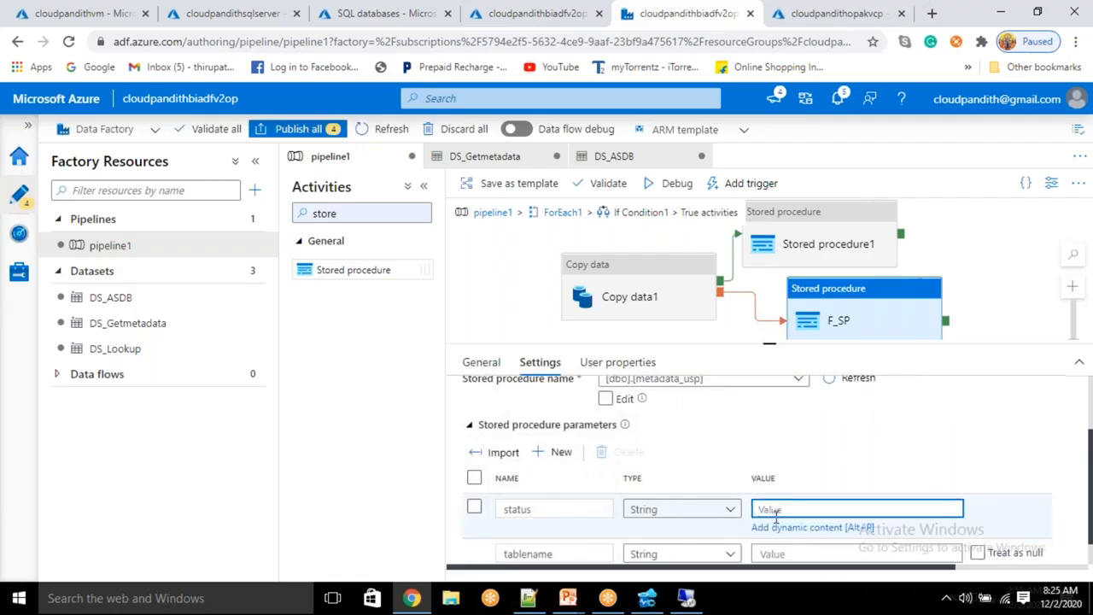
Step: Set F_SP's status parameter value to failed through dynamic content
left_click(776, 527)
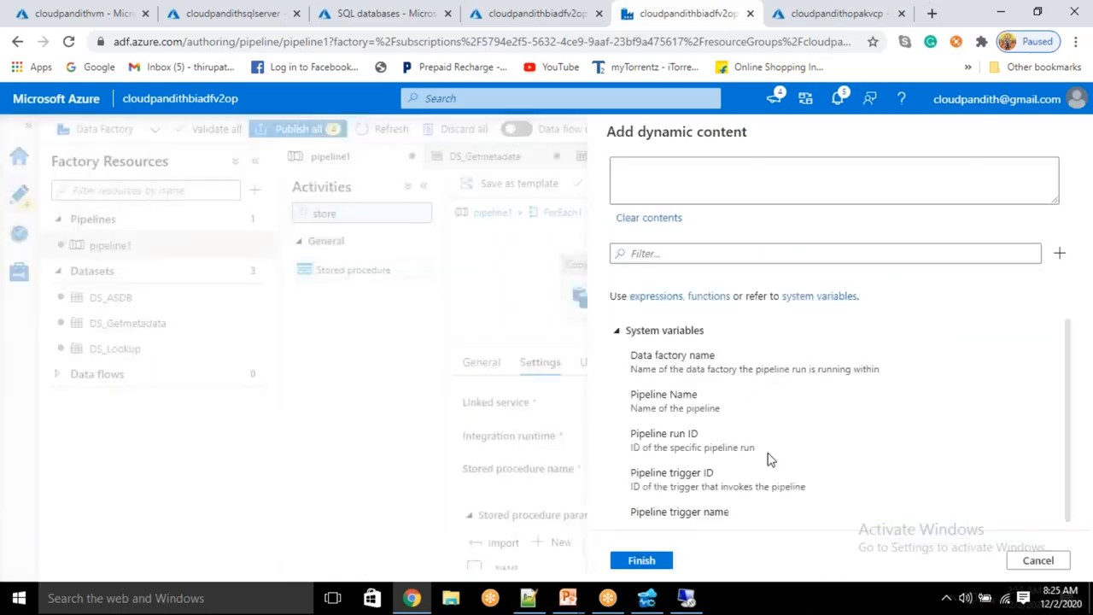
scroll(705, 466, "down", 8)
left_click(675, 440)
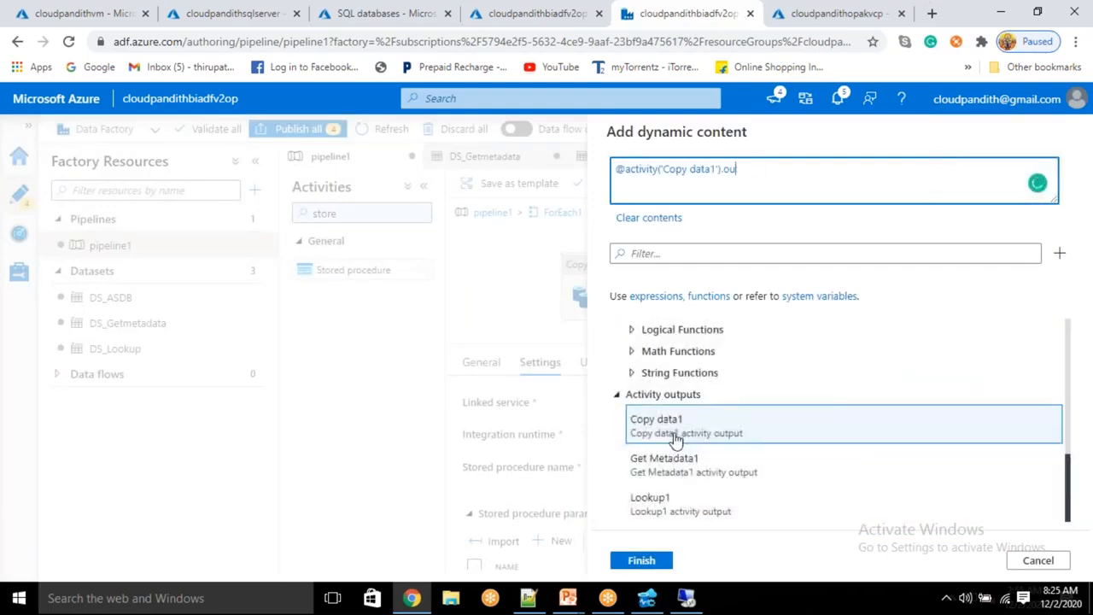
key("BackSpace")
type("status")
key("ctrl+a")
type("failed")
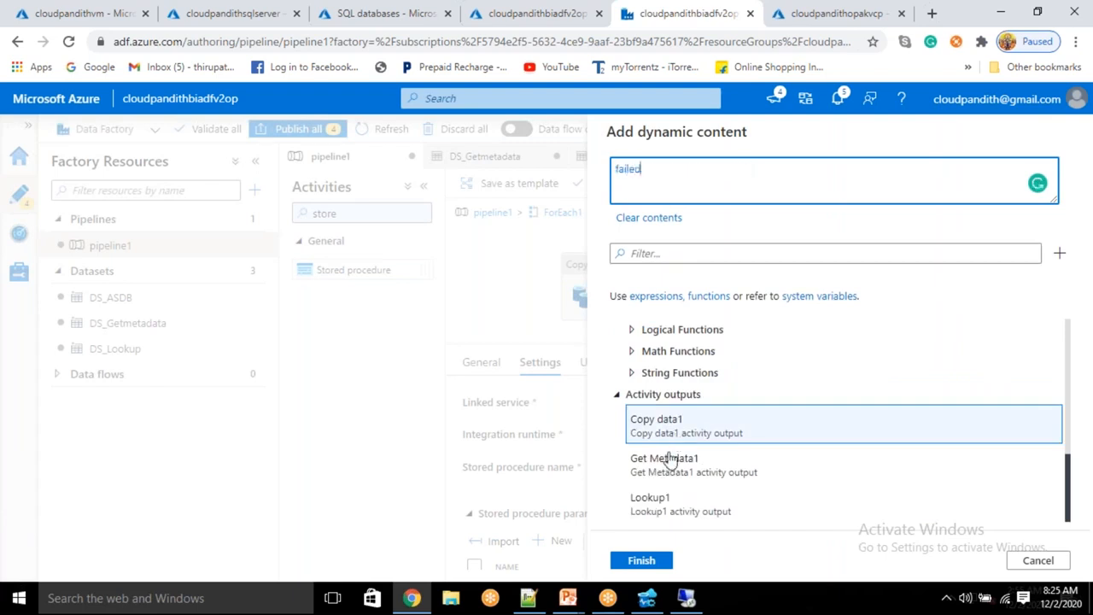
left_click(642, 560)
scroll(835, 505, "down", 1)
scroll(776, 555, "up", 1)
scroll(790, 562, "down", 2)
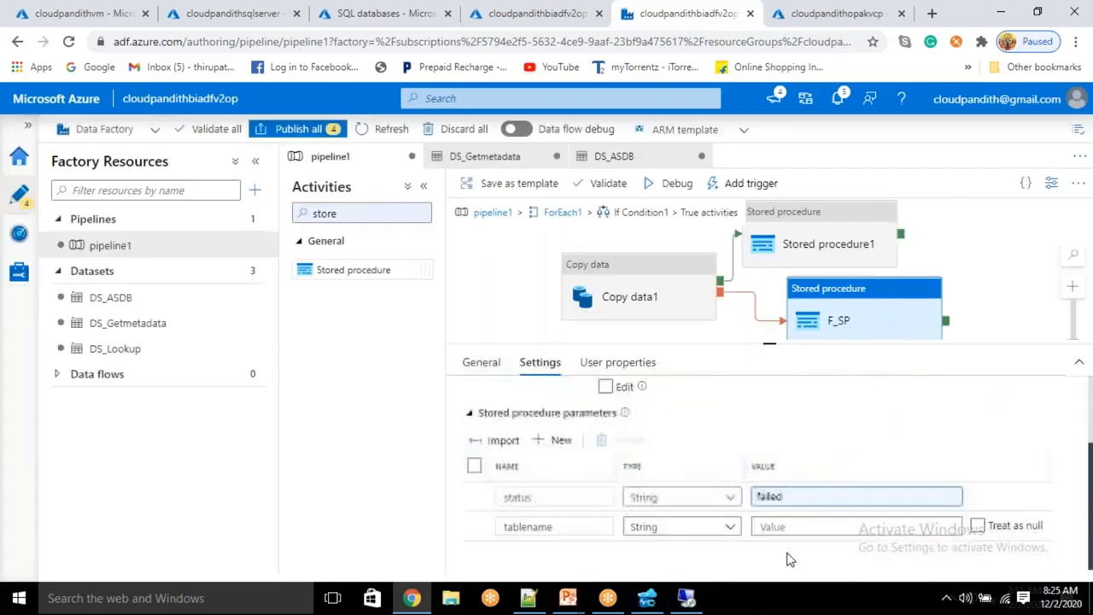
left_click(777, 527)
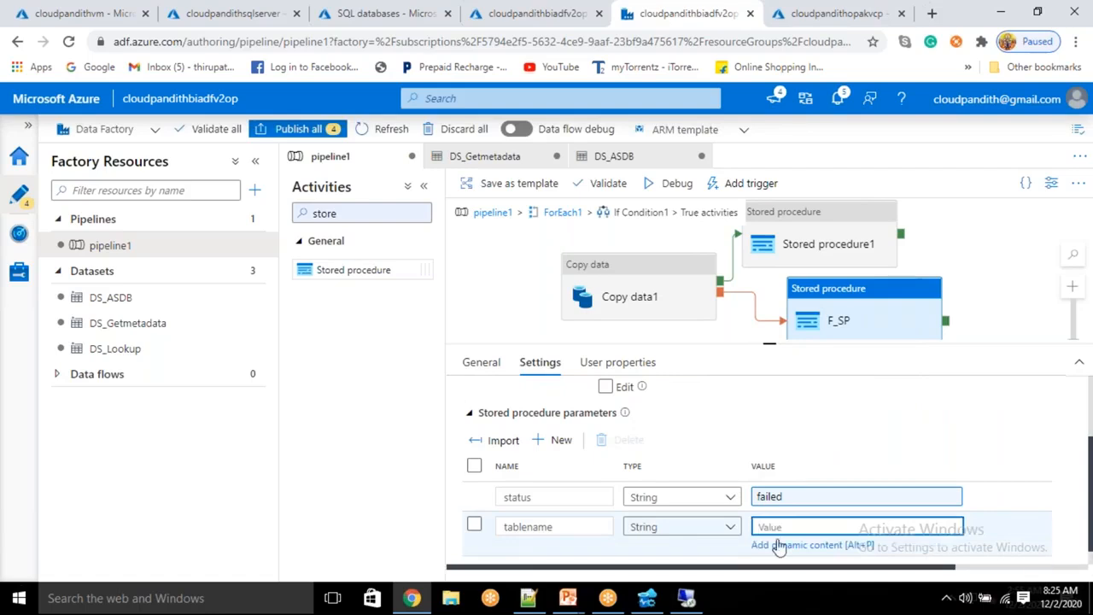
type("@item().sourcetable")
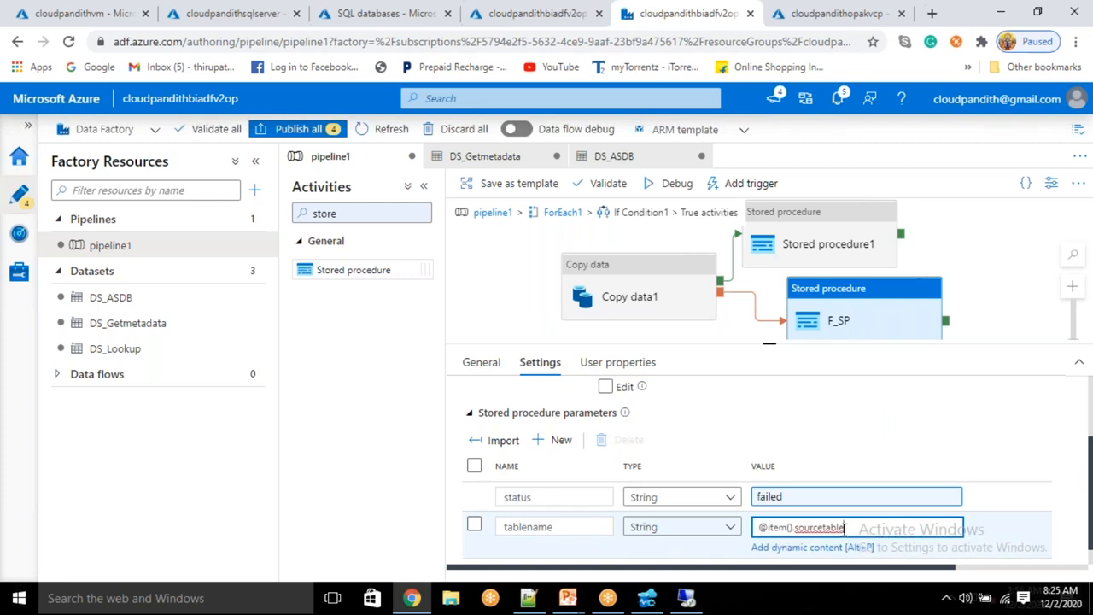
left_click(818, 417)
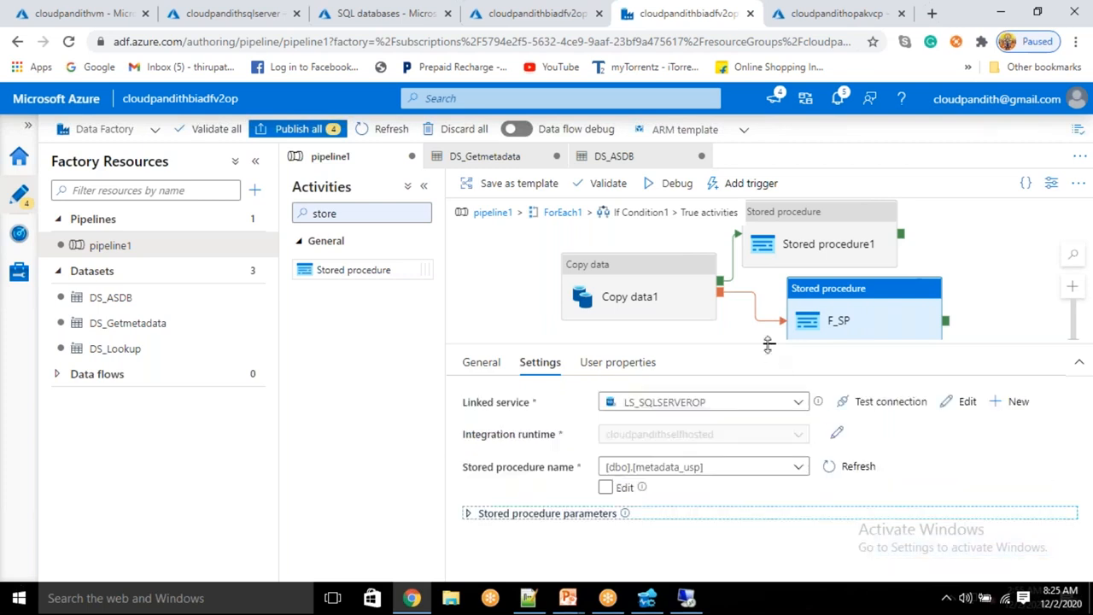
Step: Start a debug run of pipeline1 and refresh until Lookup1 and Get Metadata1 show Succeeded
left_click_drag(768, 343, 771, 373)
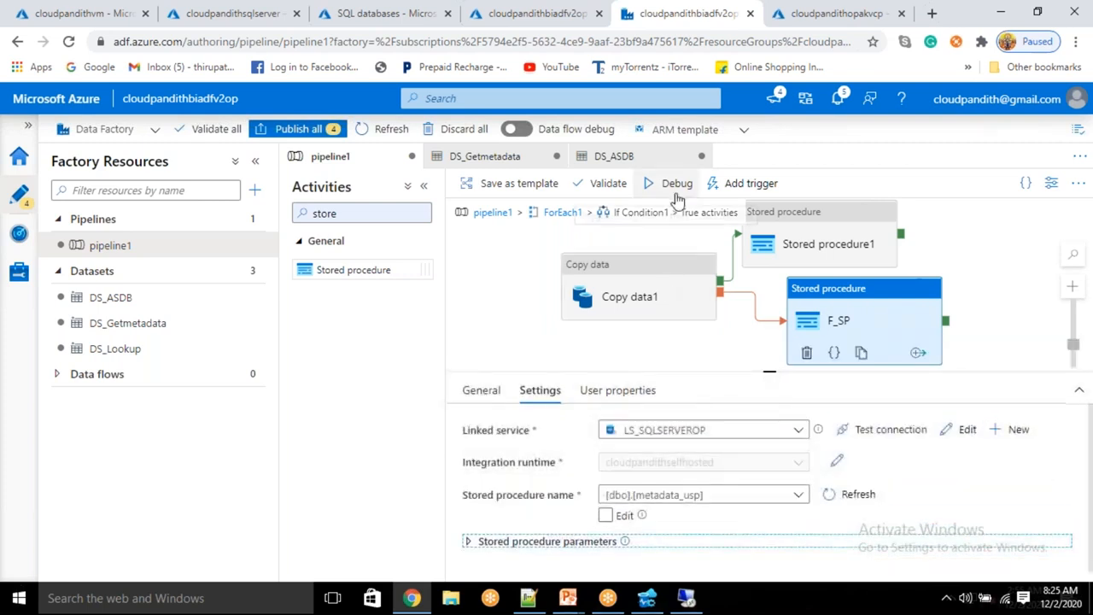
left_click(672, 184)
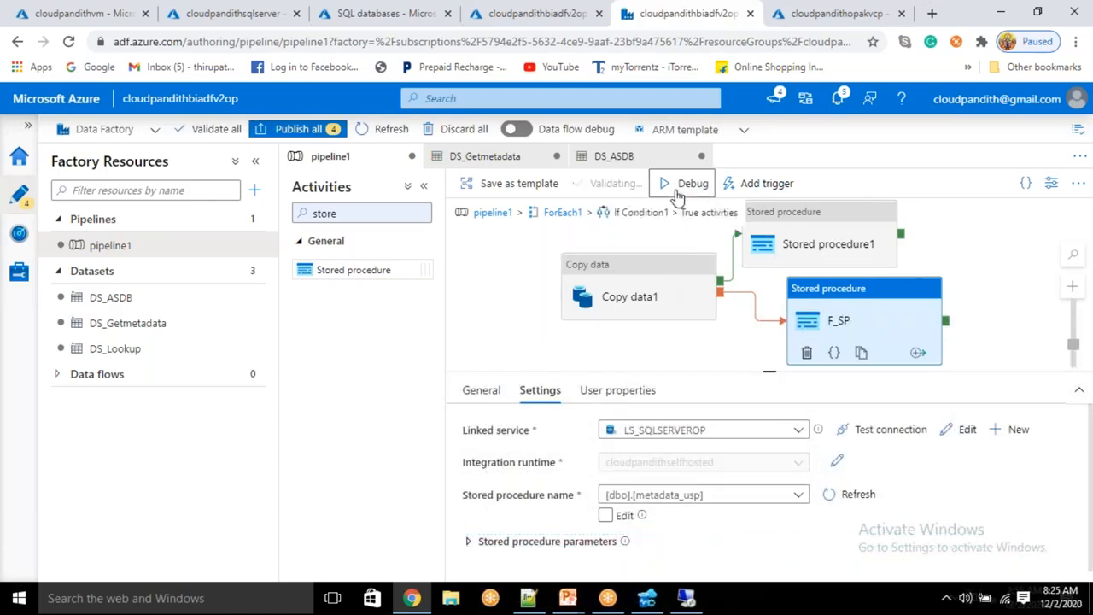
left_click(982, 259)
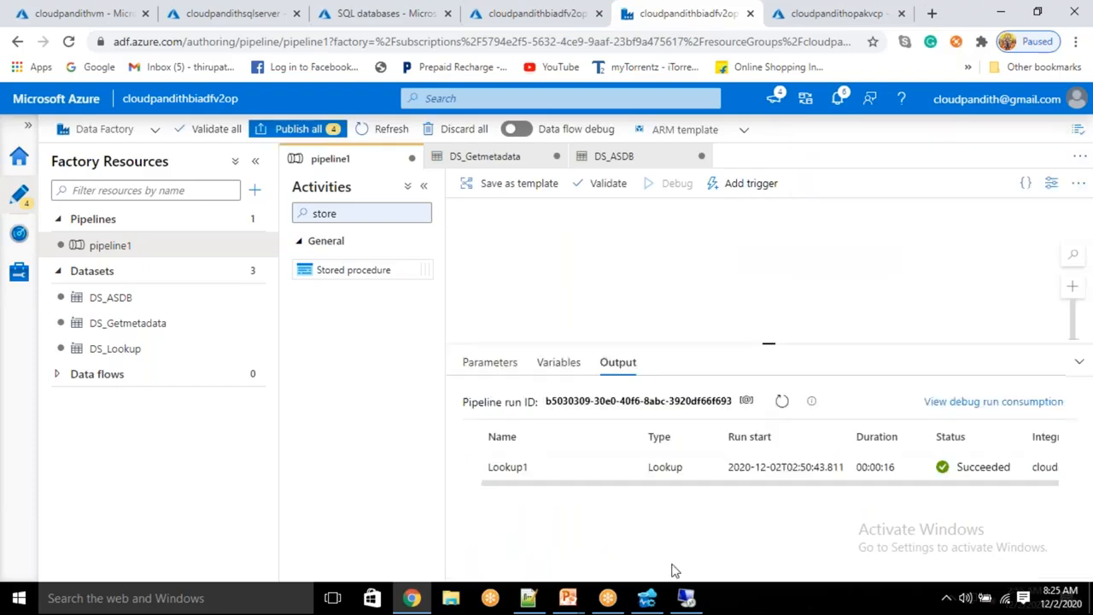
left_click(781, 405)
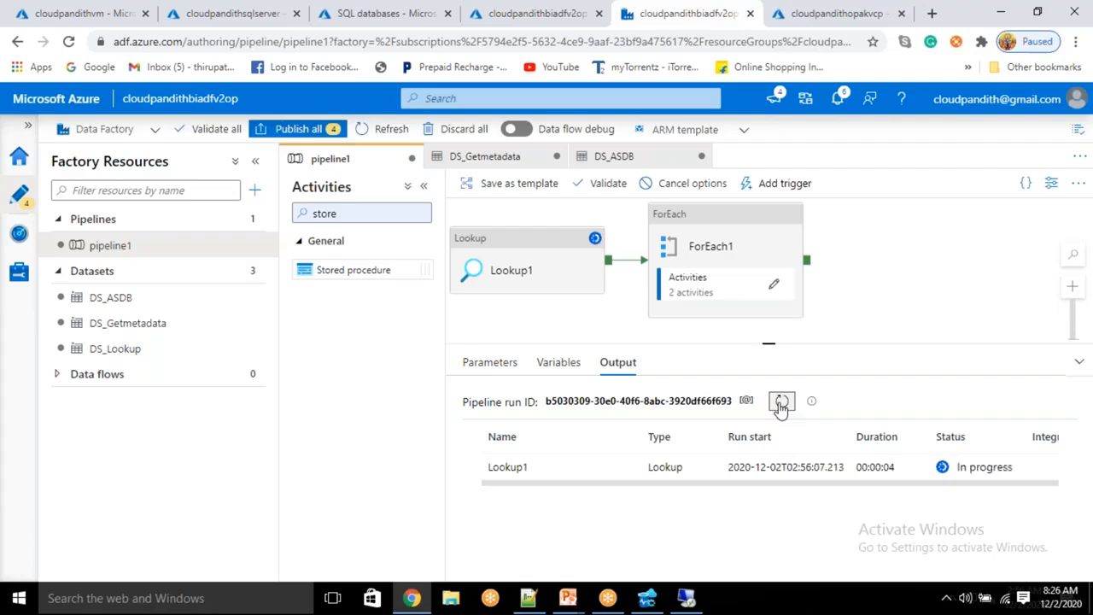
left_click(781, 401)
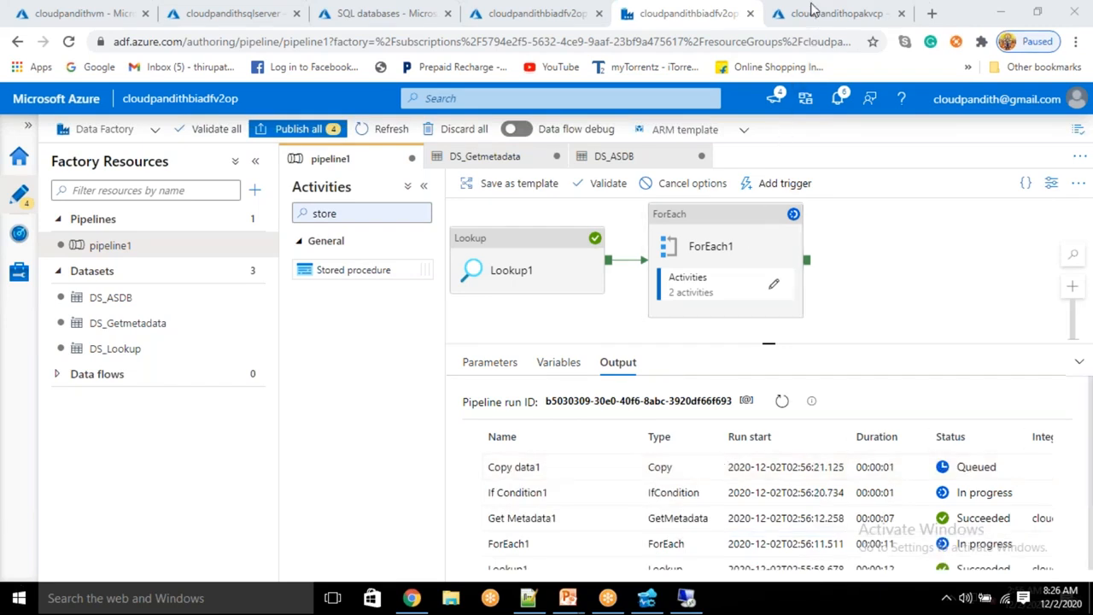
Step: Inspect Lookup1's output and Get Metadata1's input and output, noting exists: true
scroll(701, 546, "down", 1)
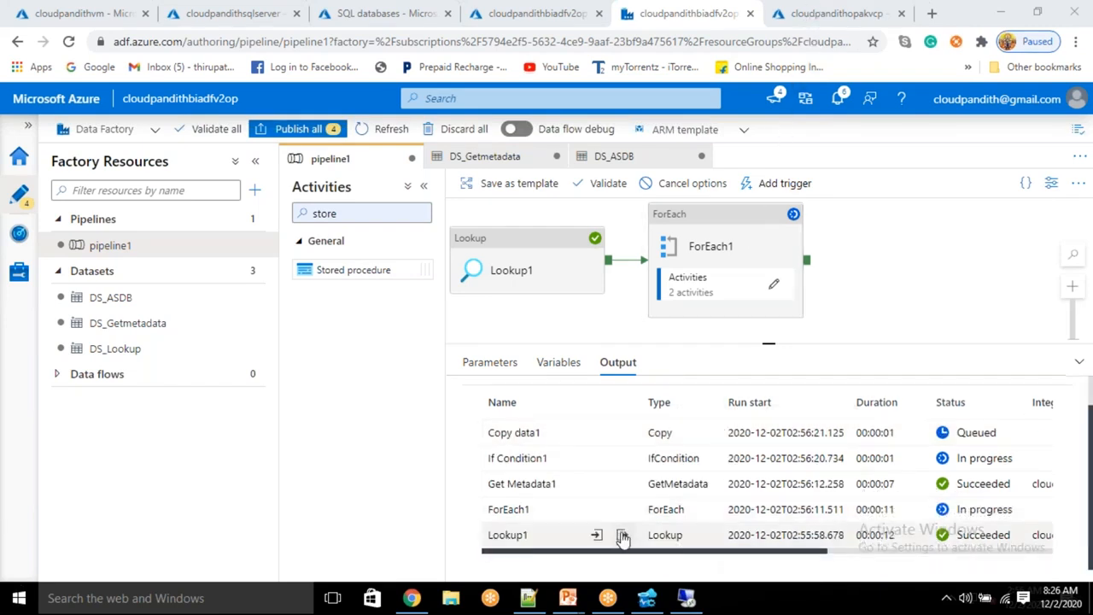
left_click(623, 536)
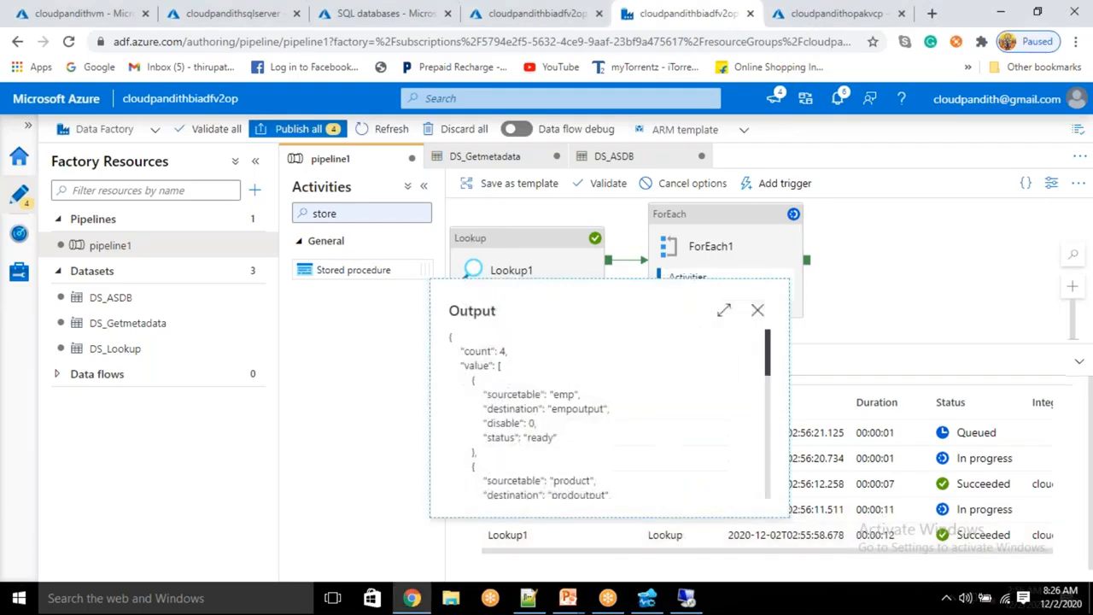
left_click(758, 310)
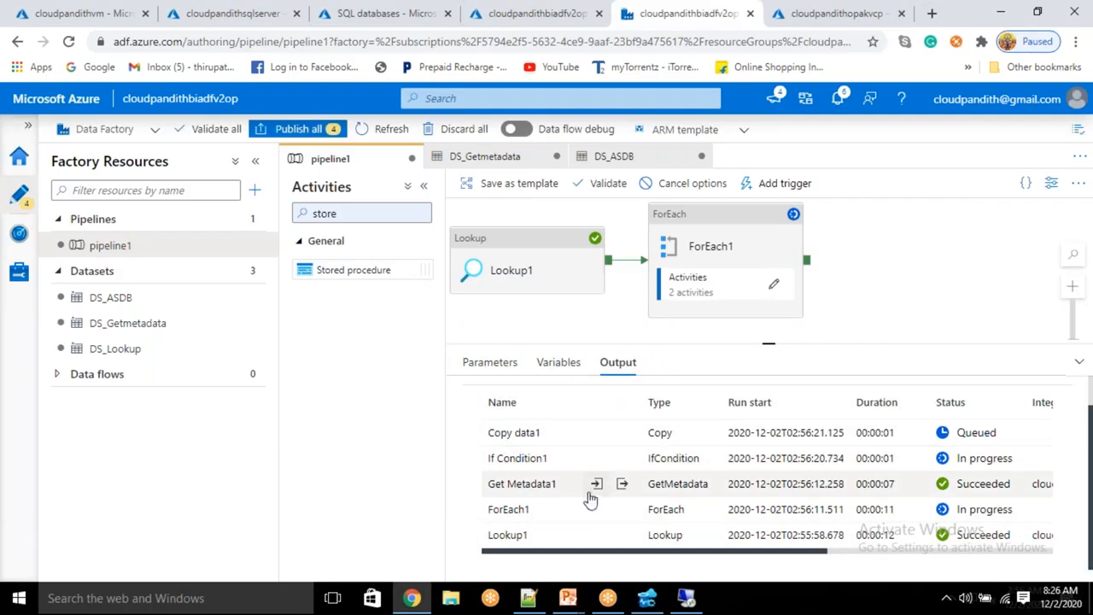
left_click(595, 485)
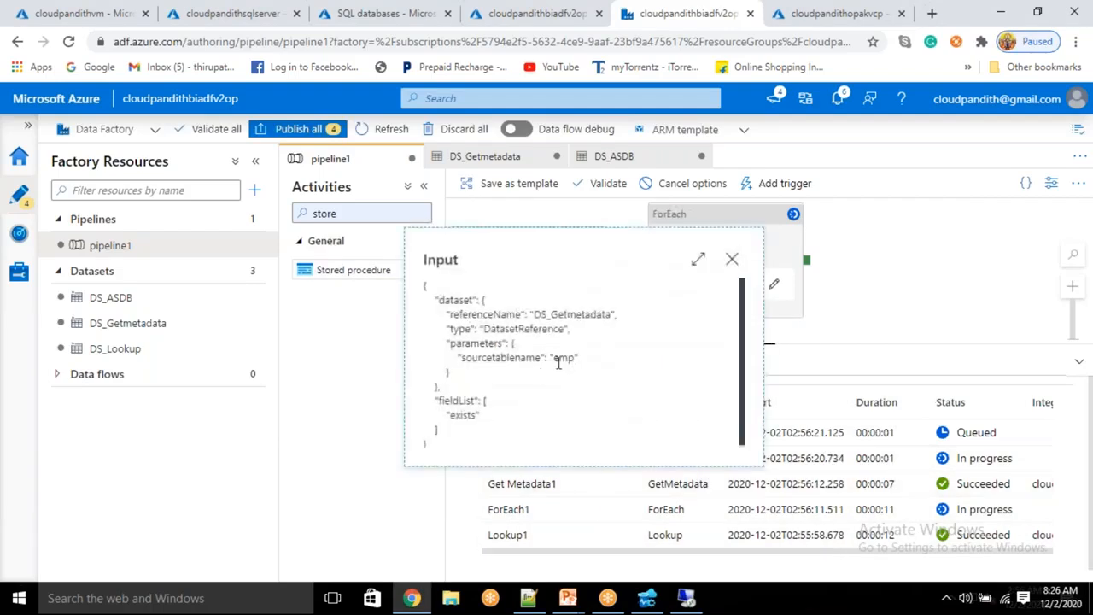
left_click(731, 260)
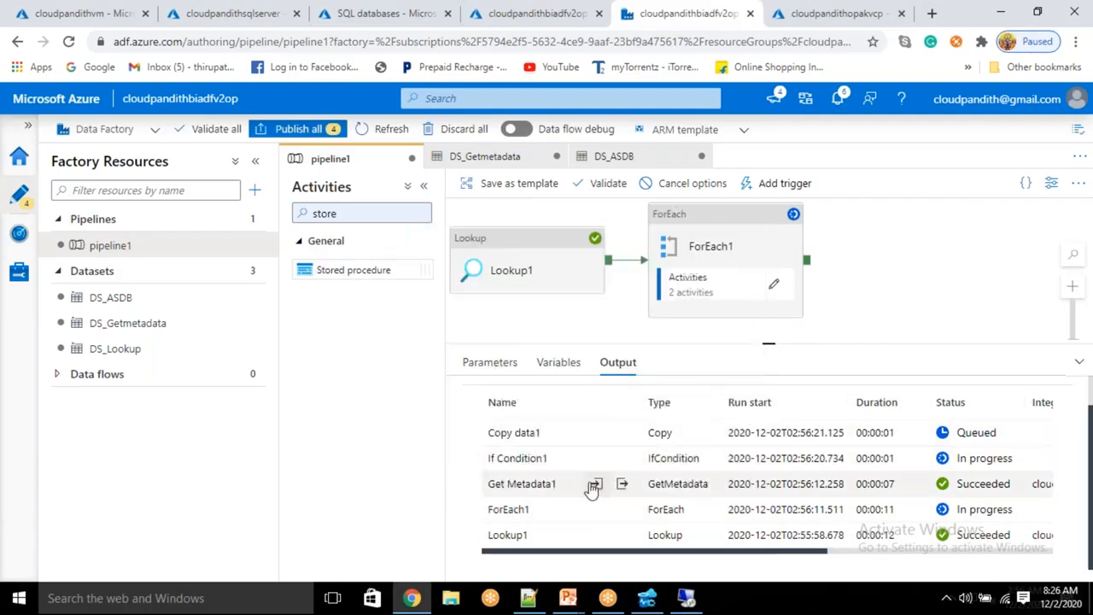
left_click(623, 485)
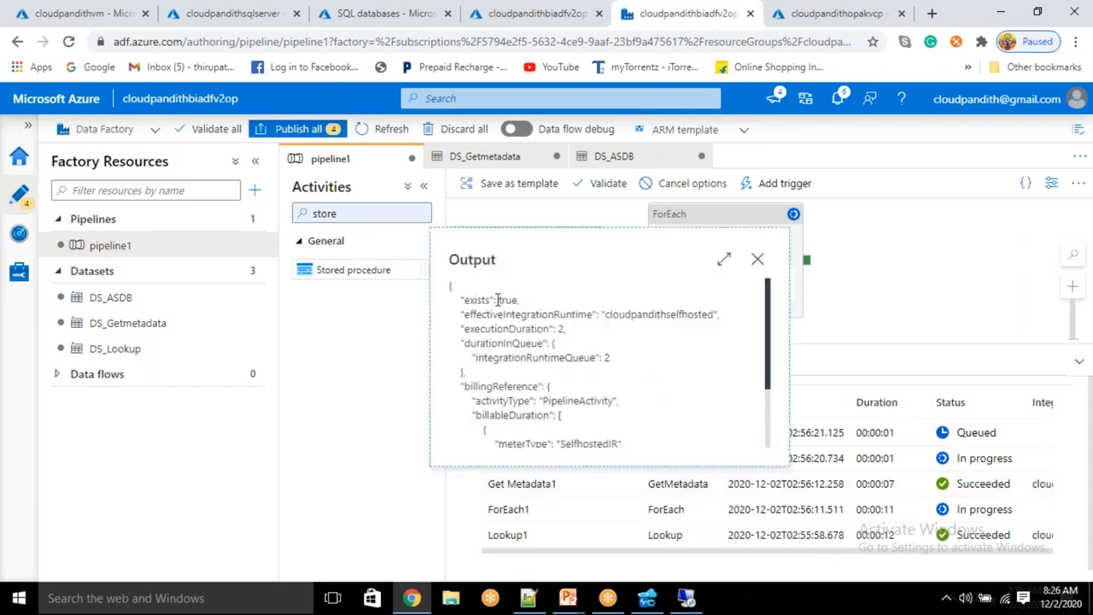
left_click_drag(497, 300, 531, 314)
left_click(758, 259)
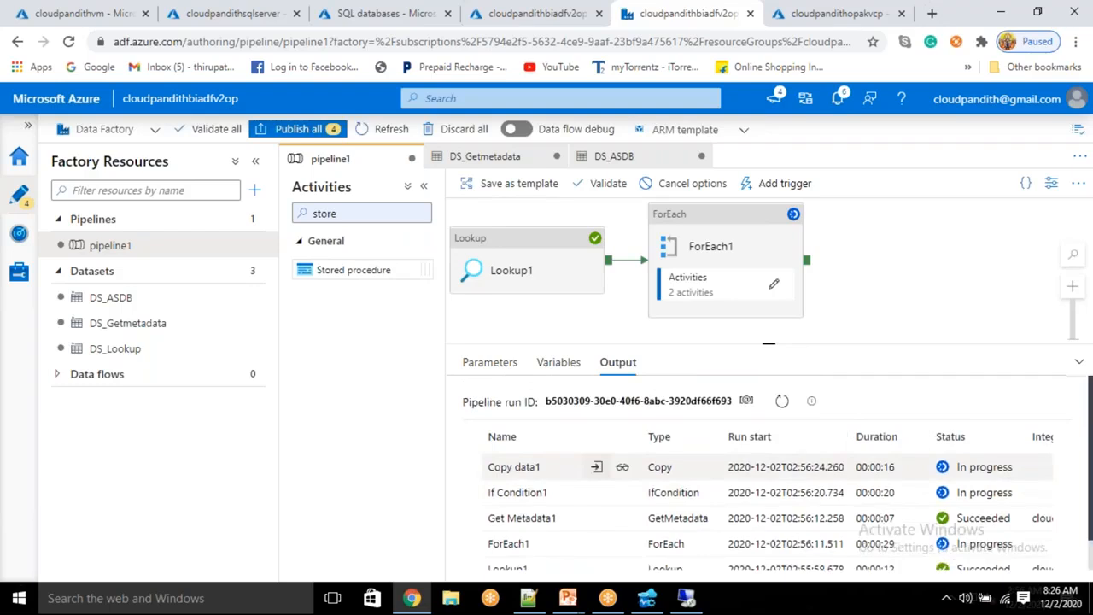
Step: Refresh the debug output until Copy data1 shows Failed and F_SP appears
left_click(781, 402)
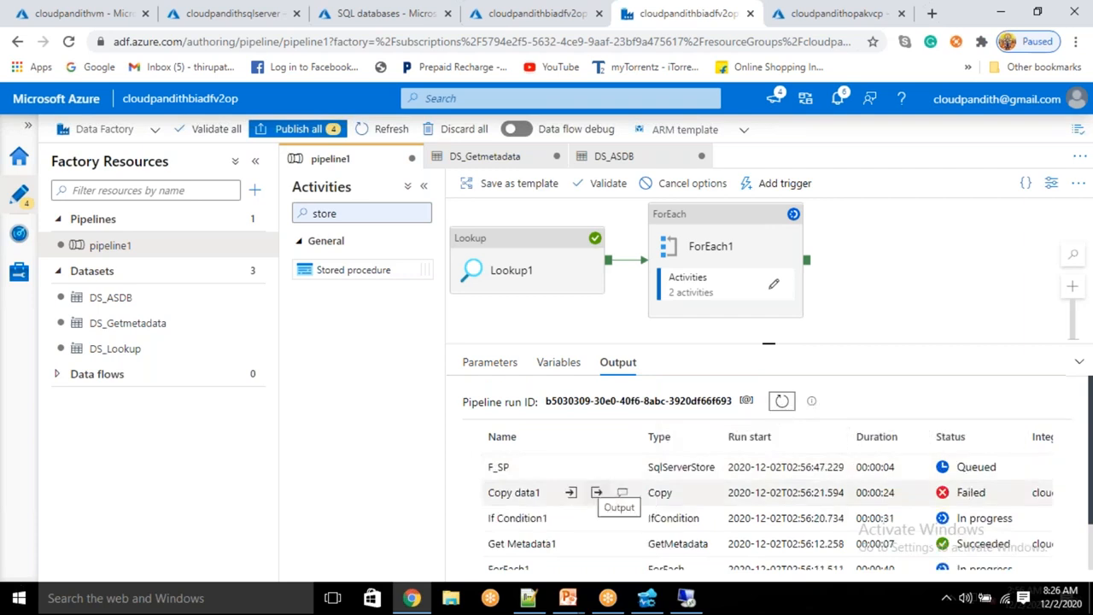
double_click(495, 467)
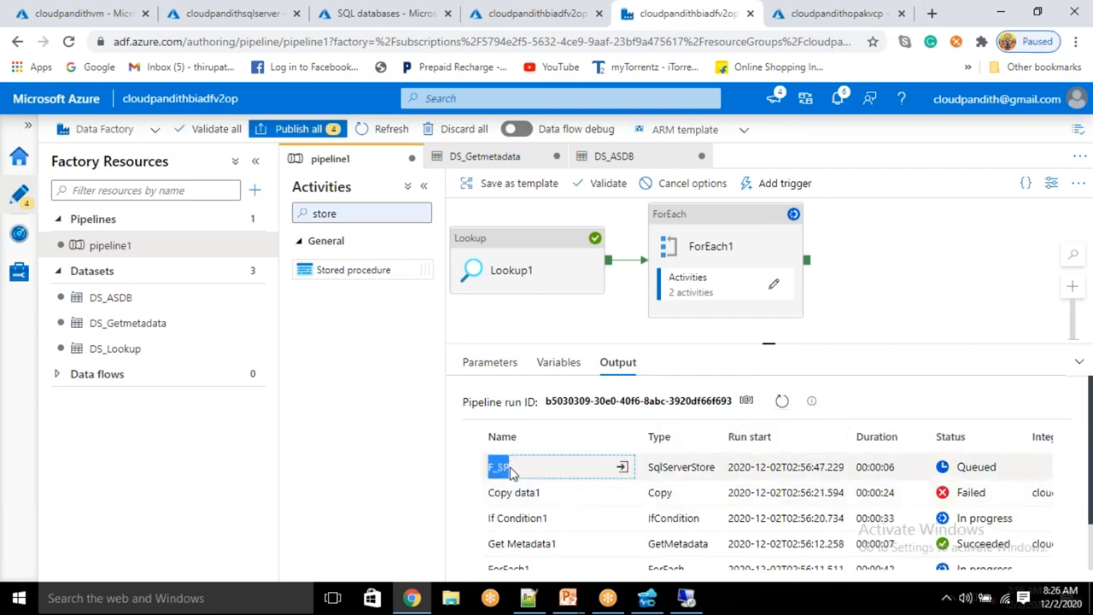
left_click(779, 401)
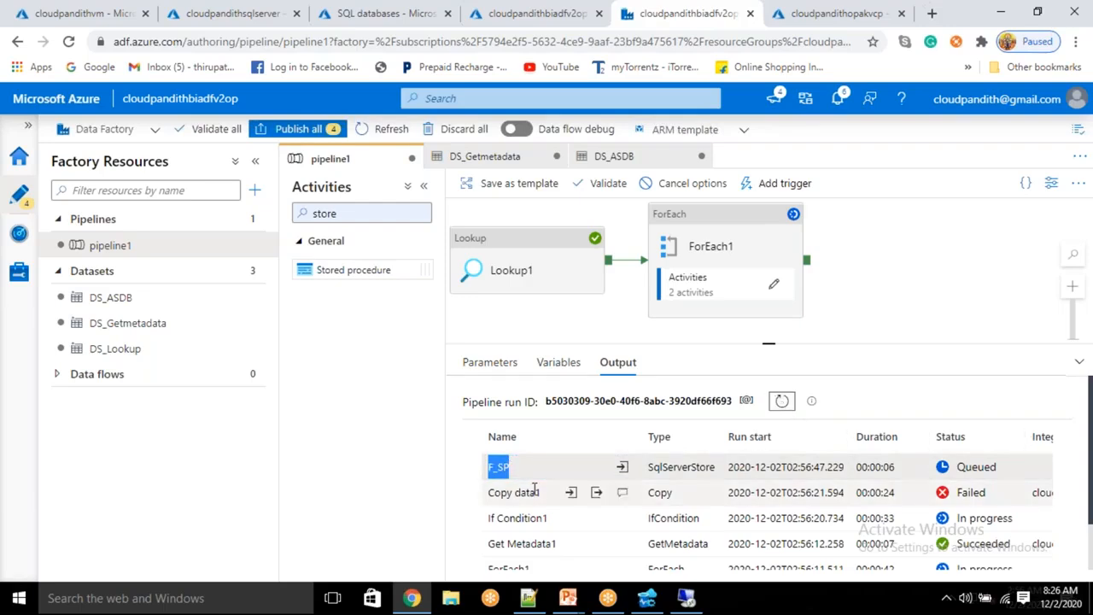
Step: Read Copy data1's error: invalid object name dbo.empoutput
left_click(623, 494)
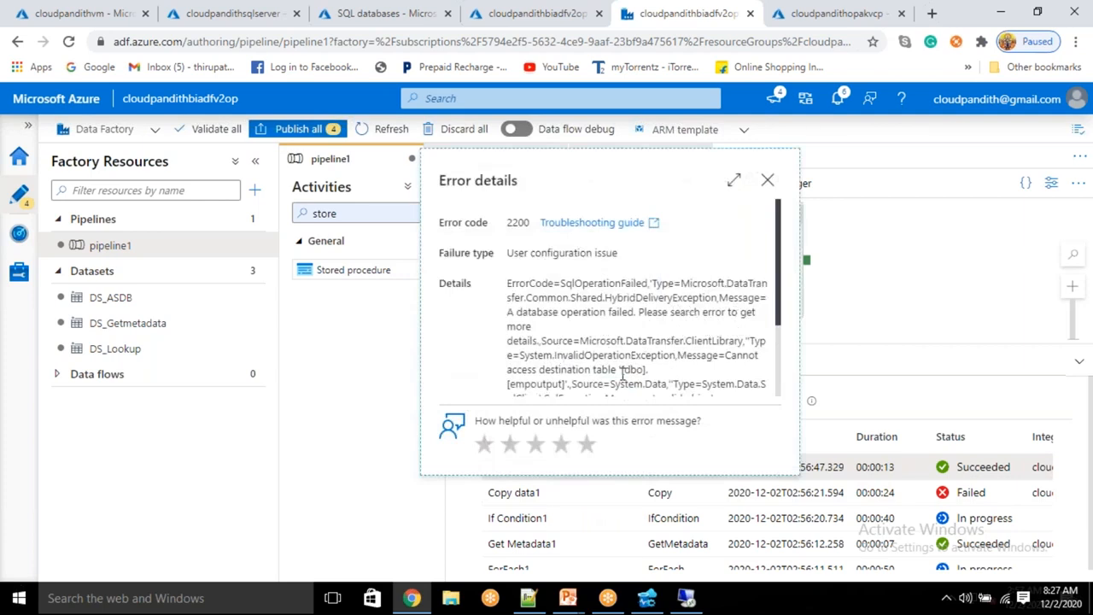
double_click(554, 390)
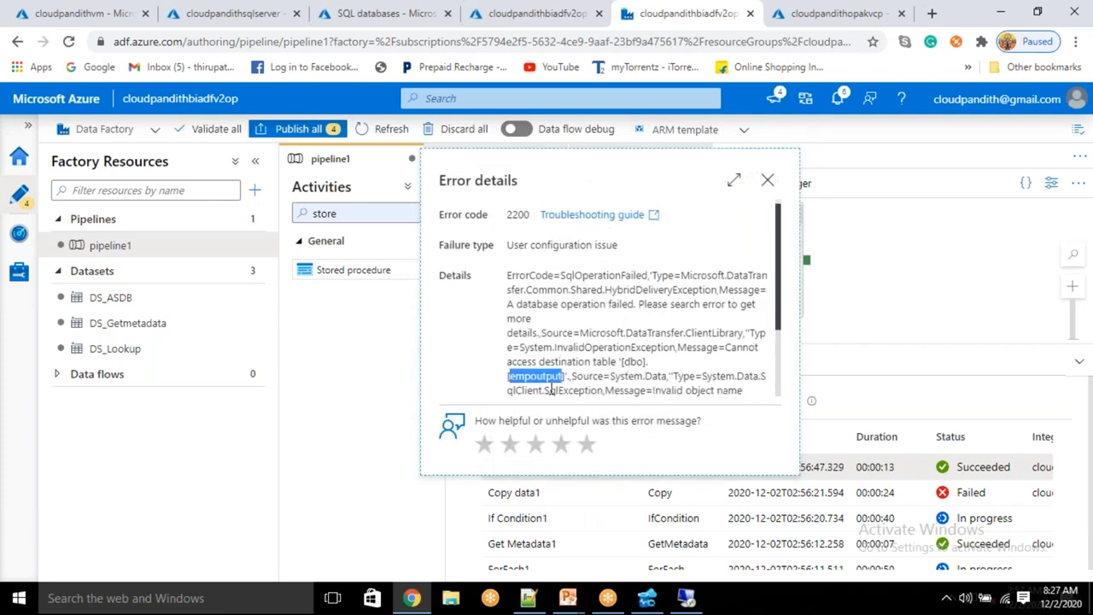
left_click_drag(555, 391, 621, 381)
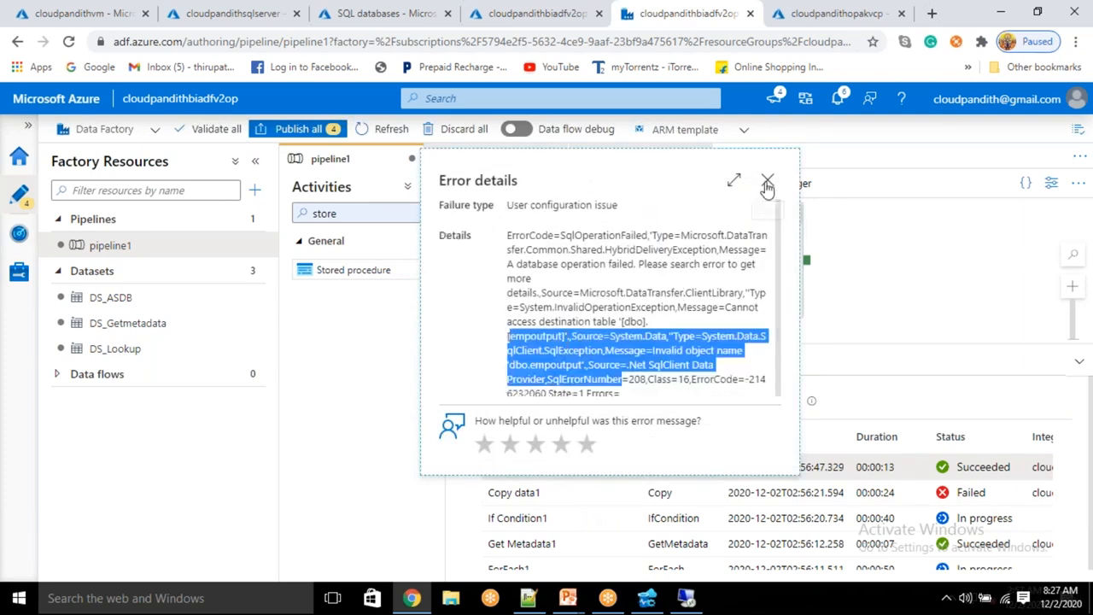
left_click(768, 180)
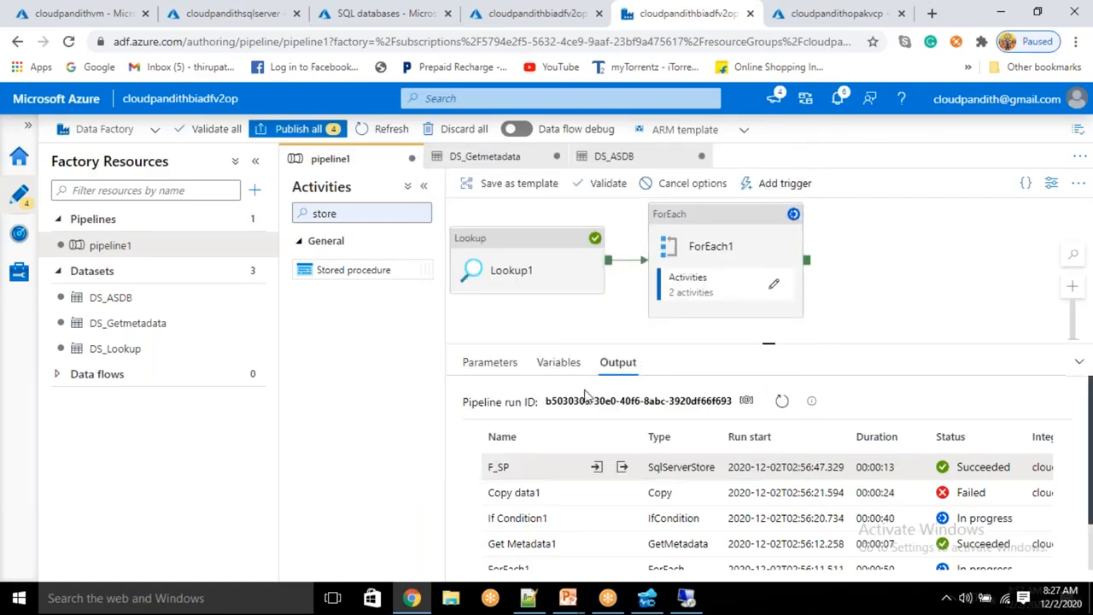
Step: Go into ForEach1's activities and into If Condition1's True branch
left_click(778, 289)
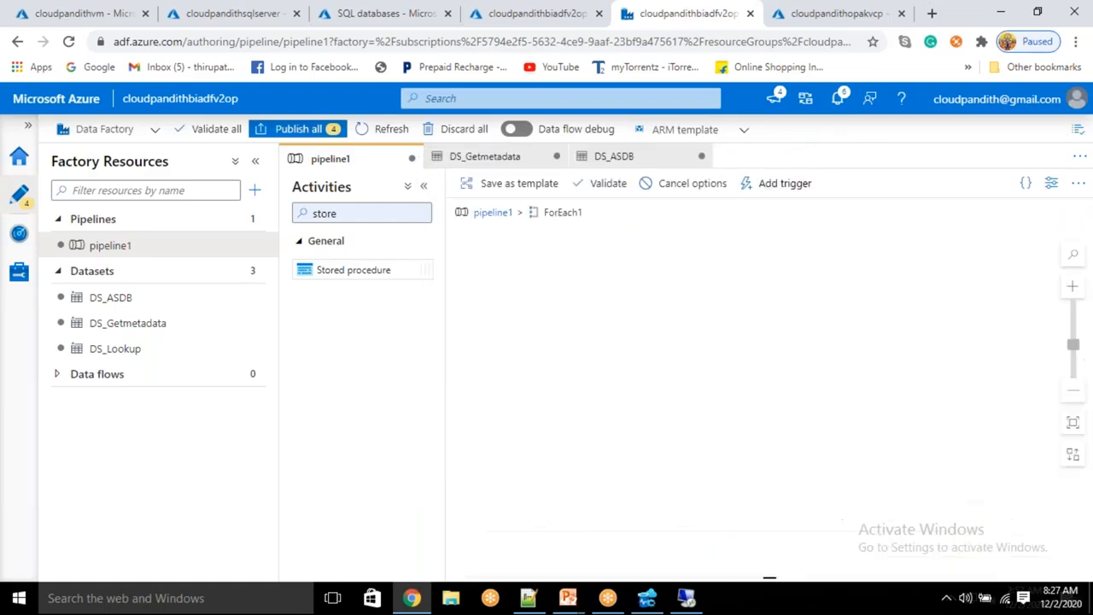
left_click(647, 275)
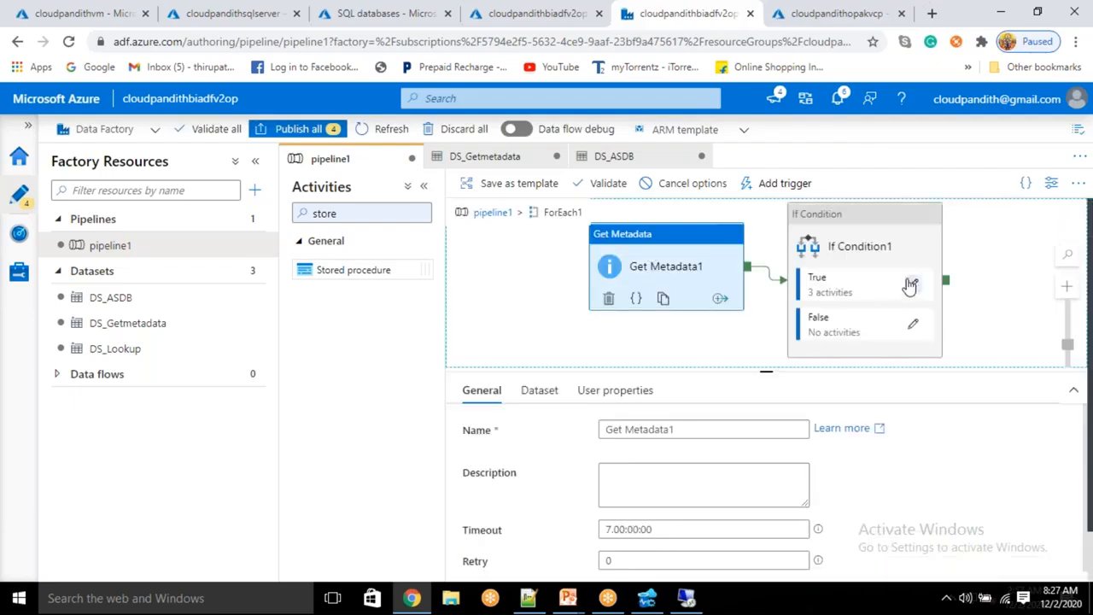
left_click(913, 283)
Step: Set Copy data1's sink Table option to Auto create table
left_click(649, 290)
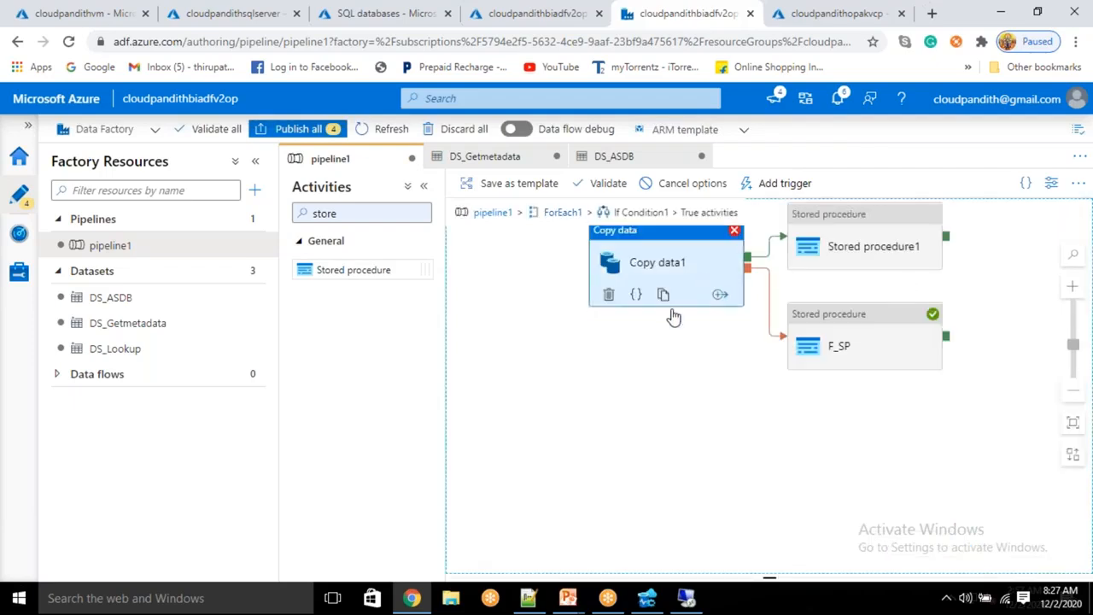
left_click(583, 390)
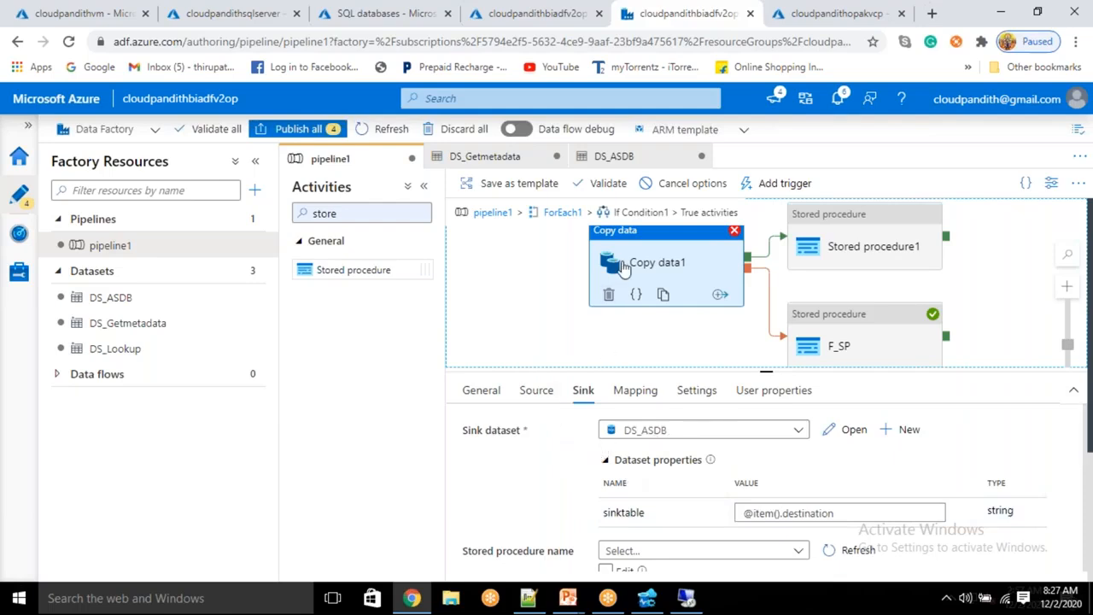
left_click(512, 324)
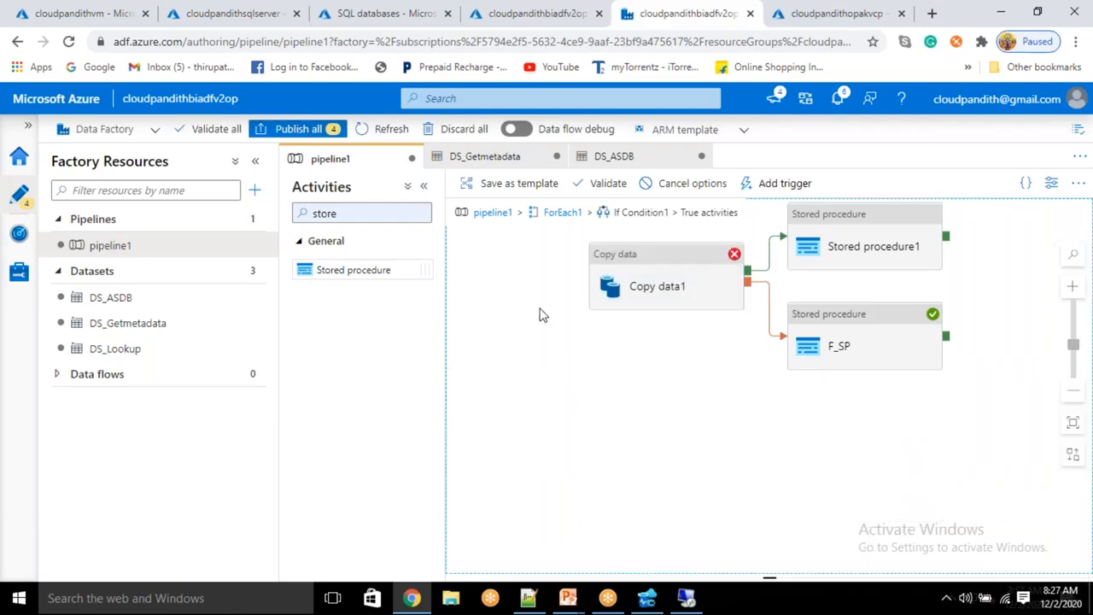
left_click(647, 284)
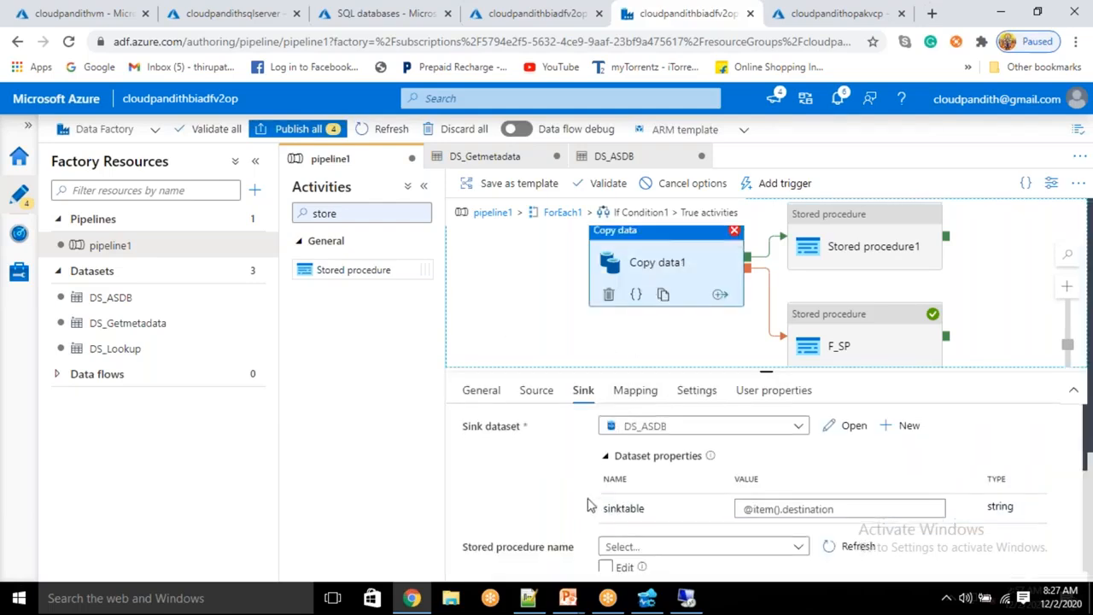
scroll(691, 469, "down", 3)
left_click(659, 440)
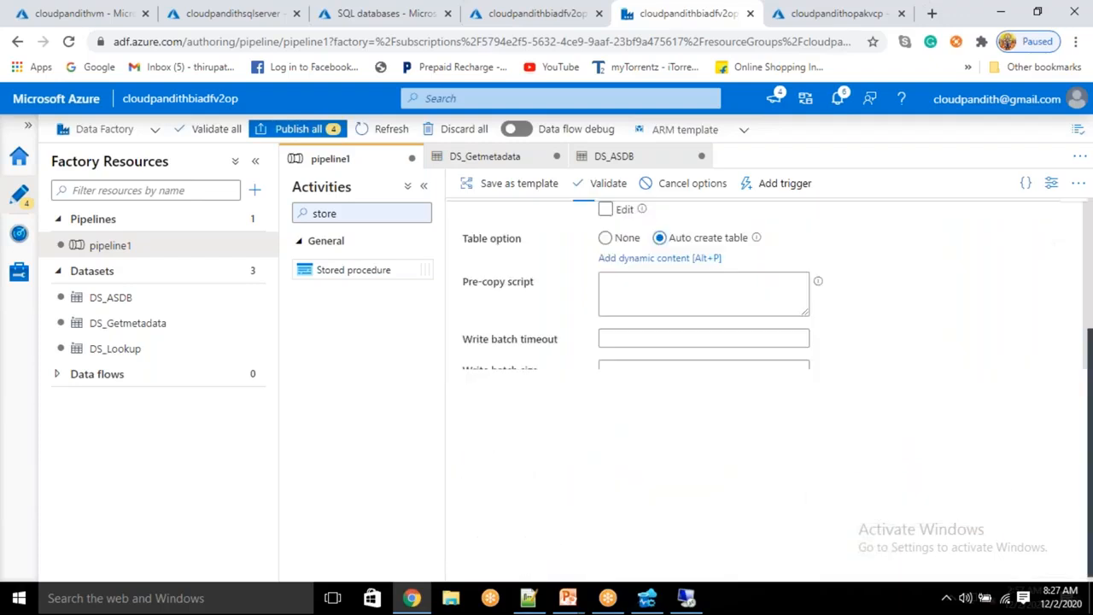
scroll(664, 434, "up", 5)
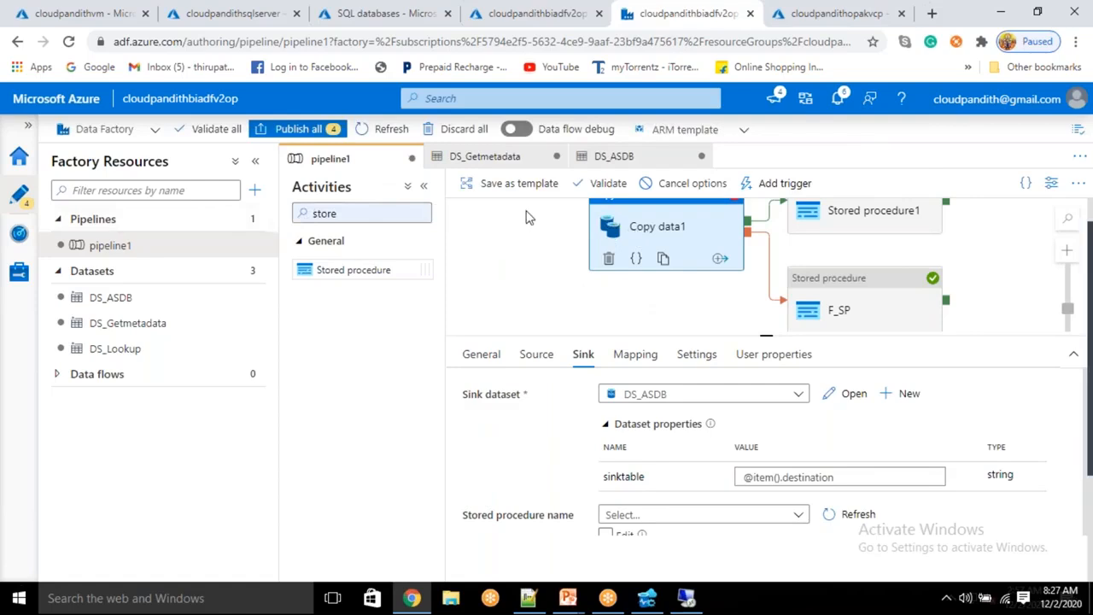
scroll(558, 270, "up", 3)
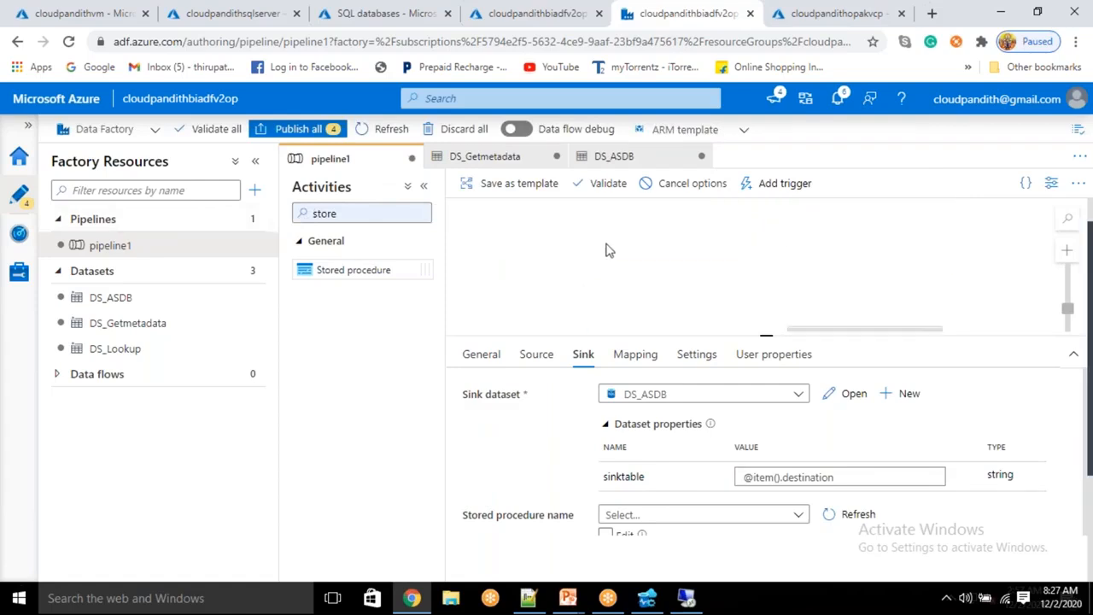
Step: Collapse the resources panel and zoom to fit all True branch activities in view
left_click(1067, 323)
scroll(903, 264, "down", 1)
scroll(903, 264, "up", 1)
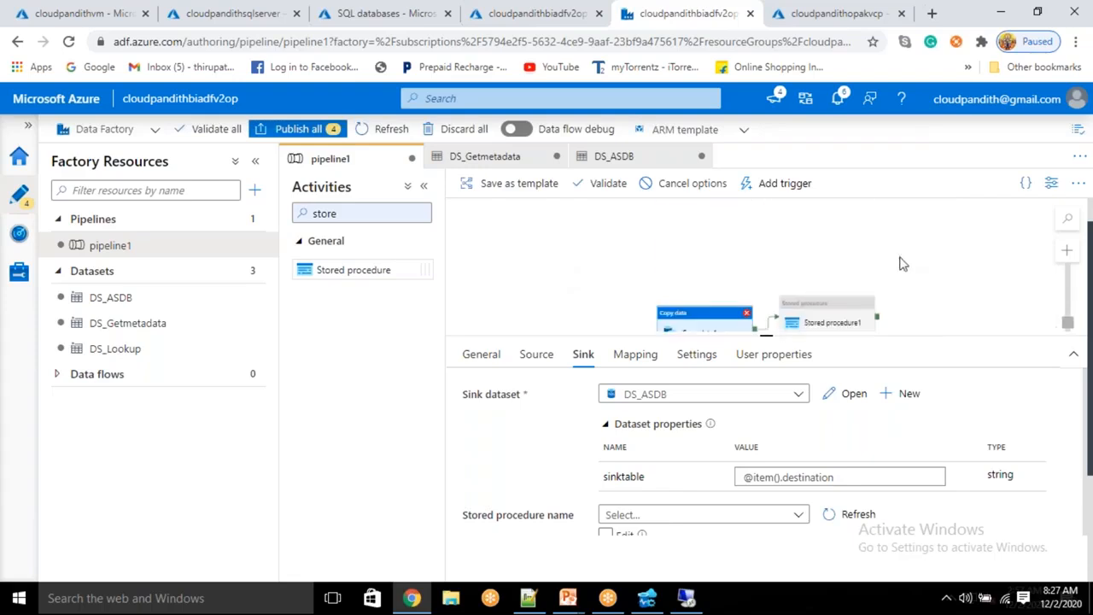
scroll(904, 264, "down", 1)
scroll(557, 248, "up", 2)
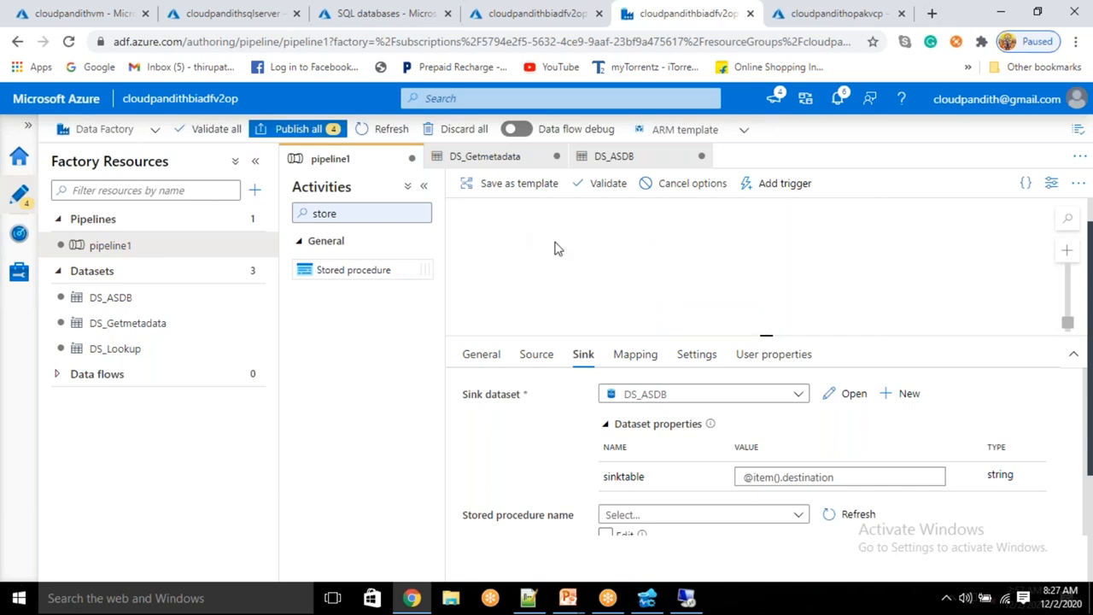
left_click(1071, 222)
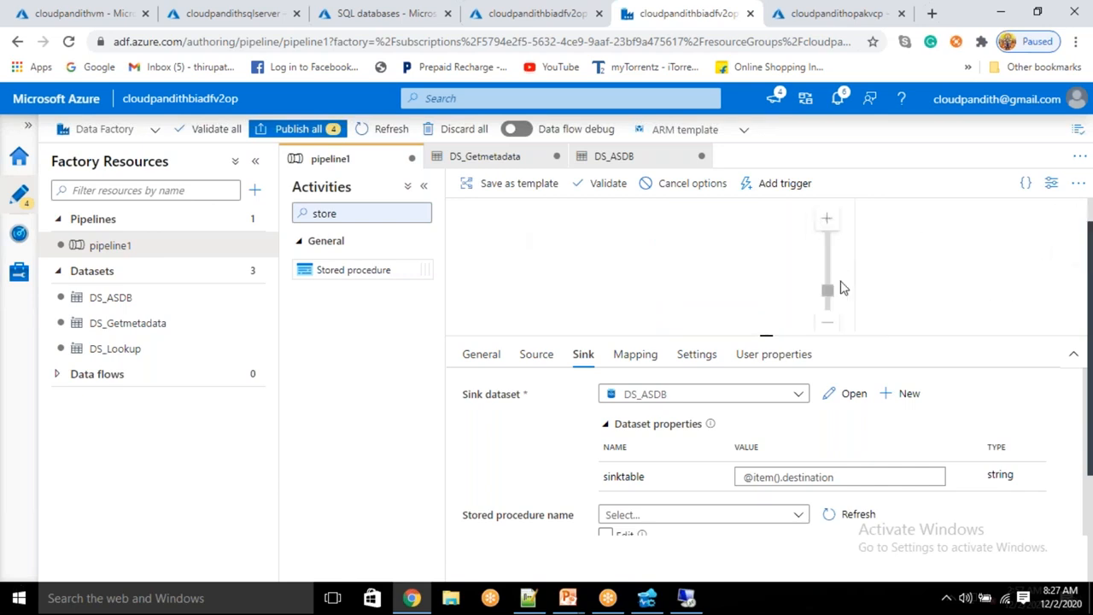
left_click(1078, 184)
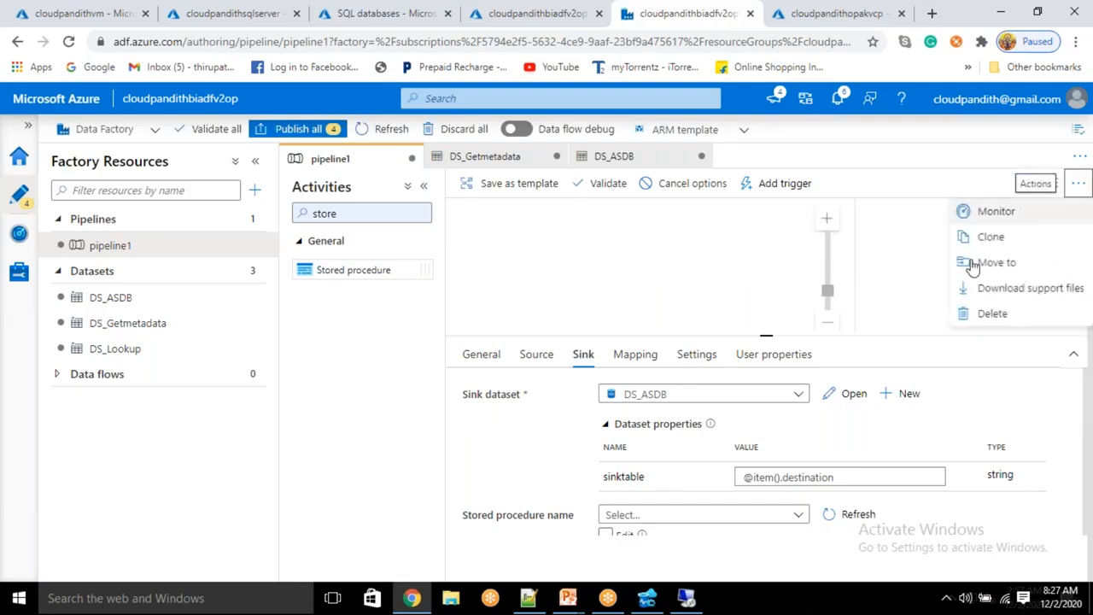
left_click(740, 286)
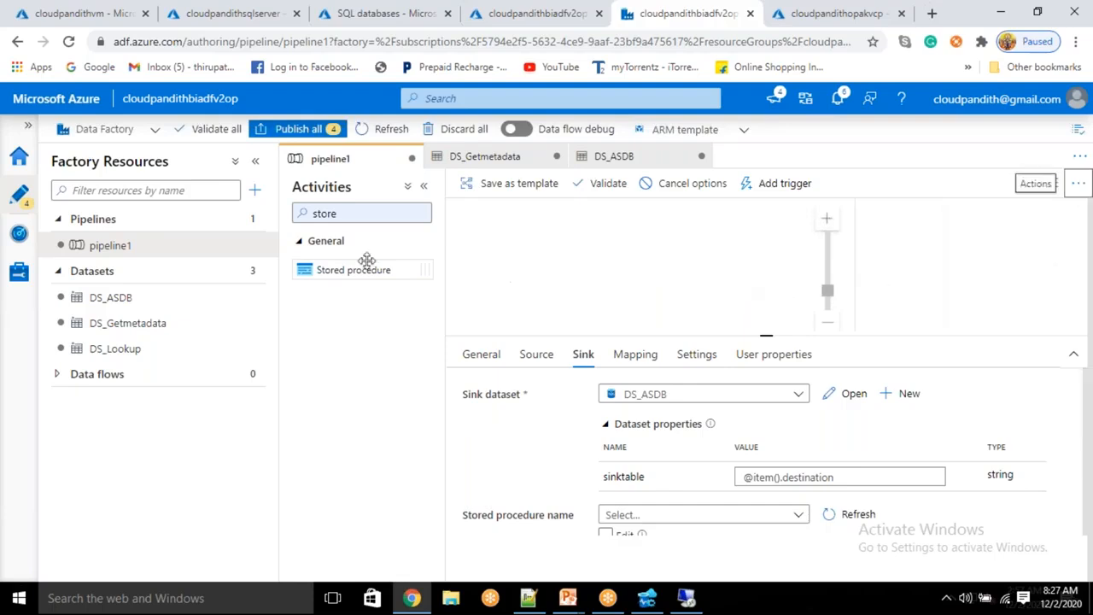
left_click(255, 161)
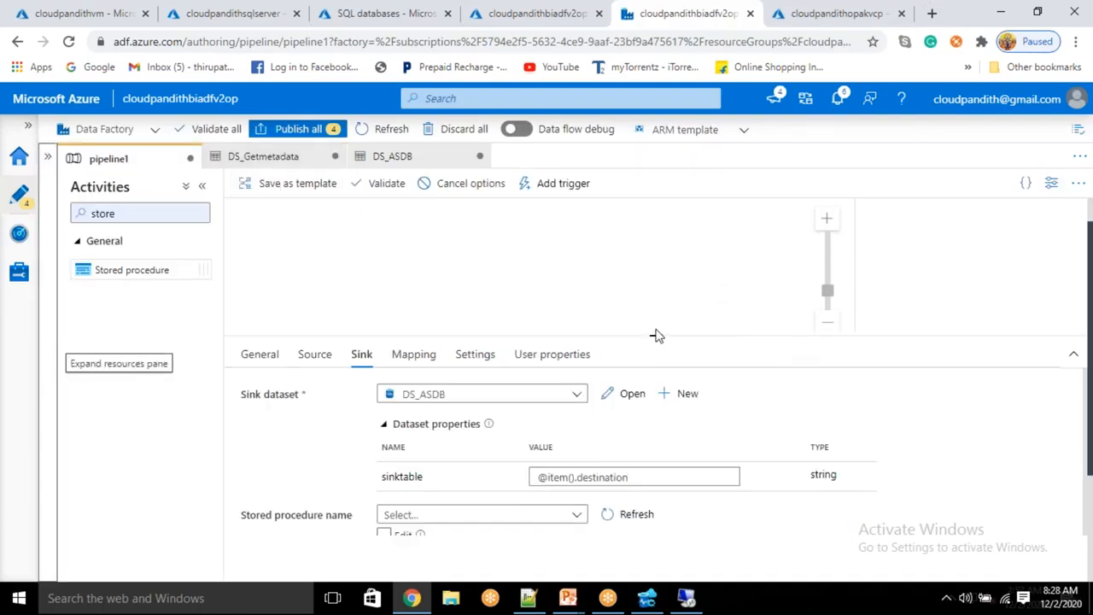
left_click_drag(655, 334, 632, 437)
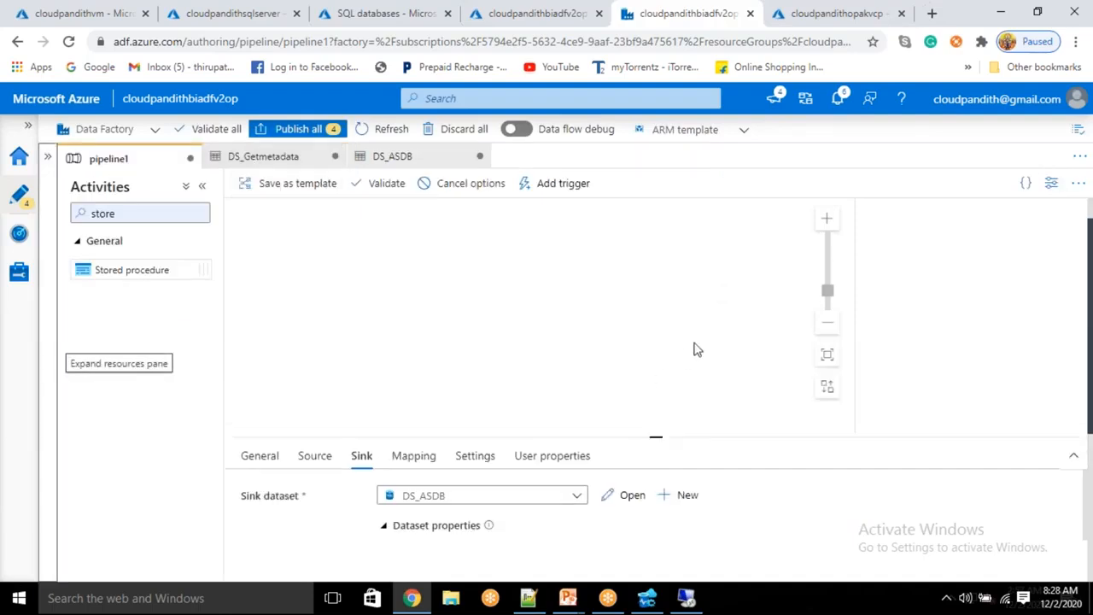
left_click(826, 354)
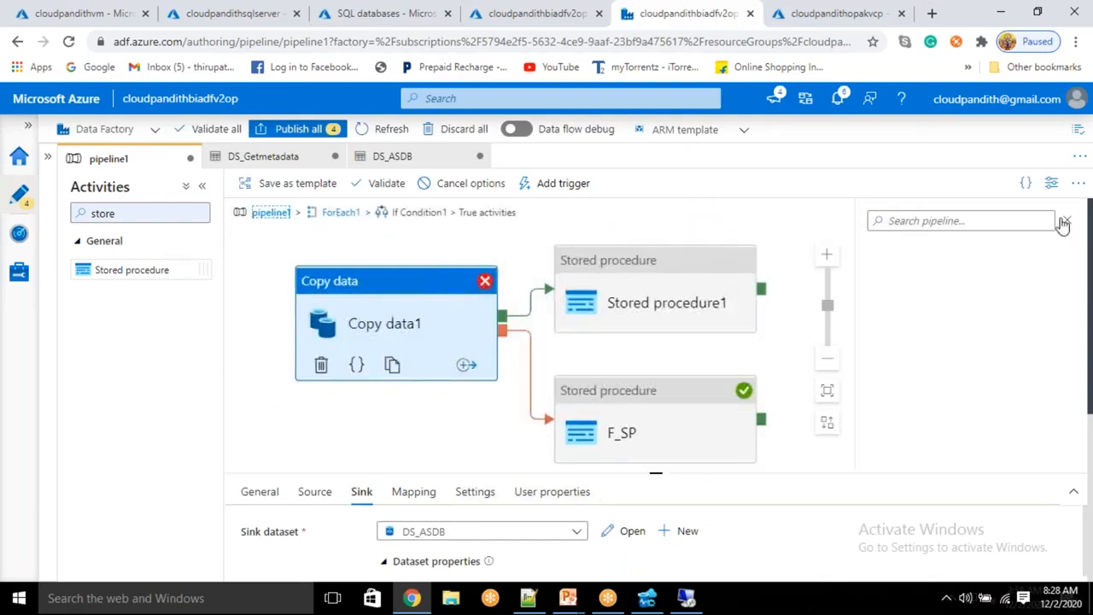
Step: Return to pipeline1's main canvas and refresh until Copy data1 and If Condition1 show In progress
left_click(1068, 222)
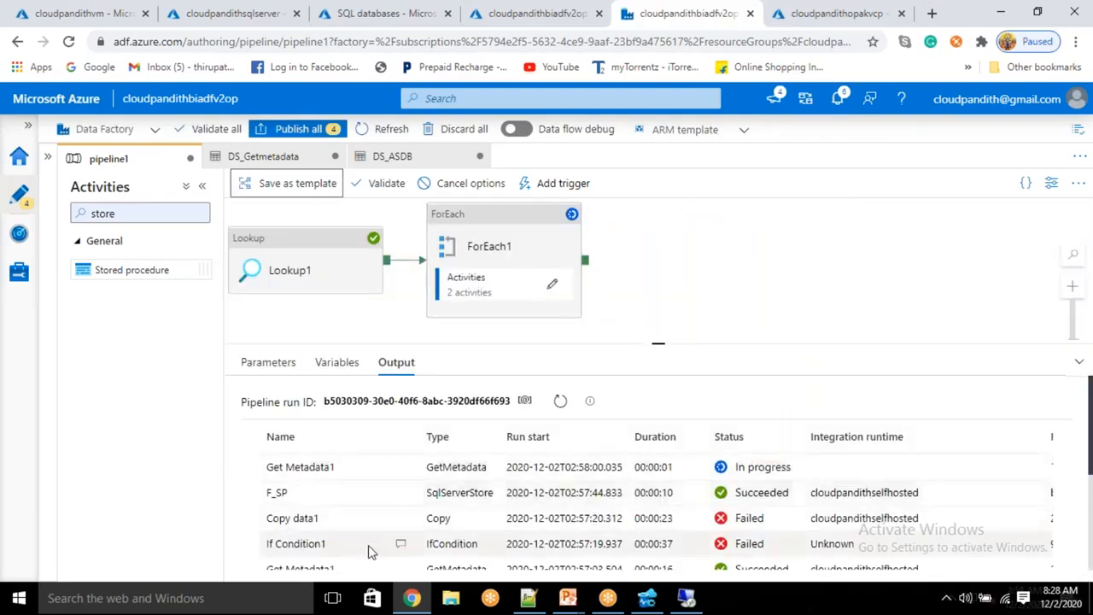
scroll(398, 518, "down", 5)
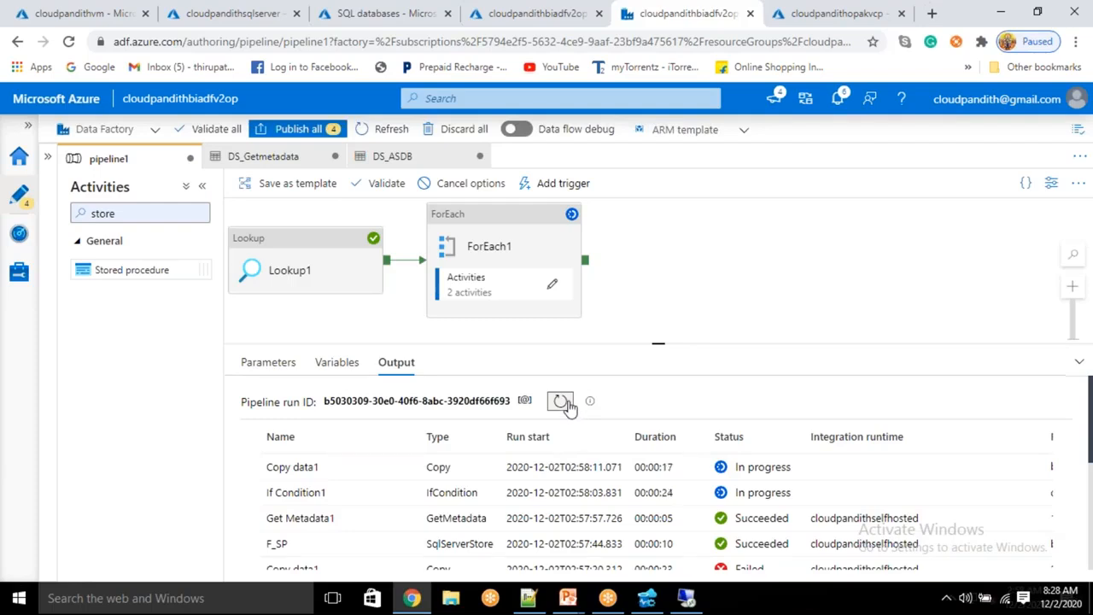
left_click(568, 404)
left_click(560, 403)
left_click(561, 403)
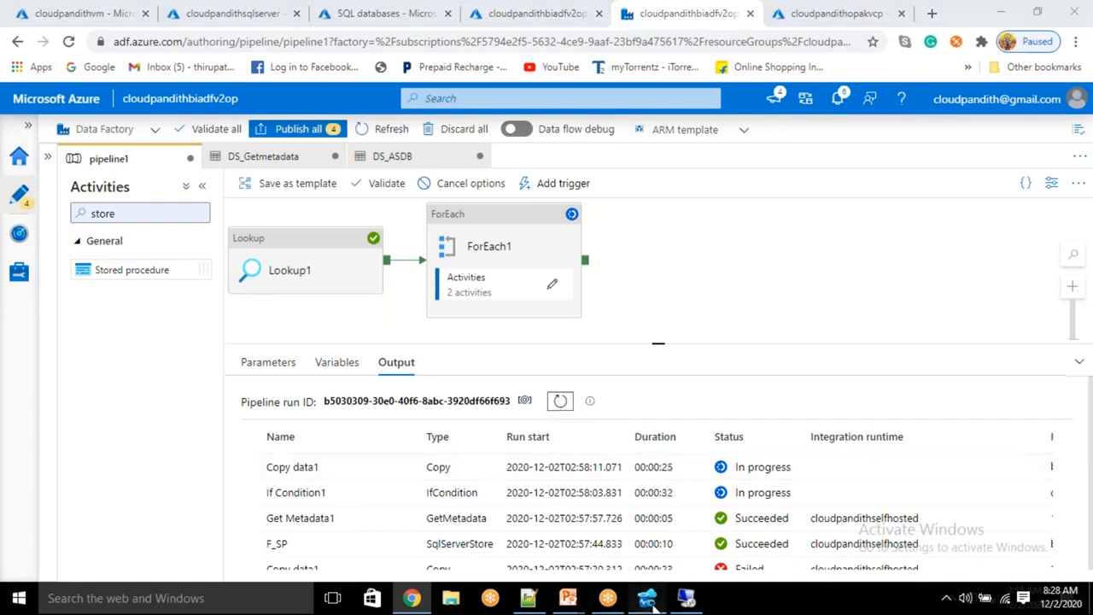
Step: Switch to the SQL editor and clear the old CREATE DATABASE statement from SQLQuery_3
left_click(648, 599)
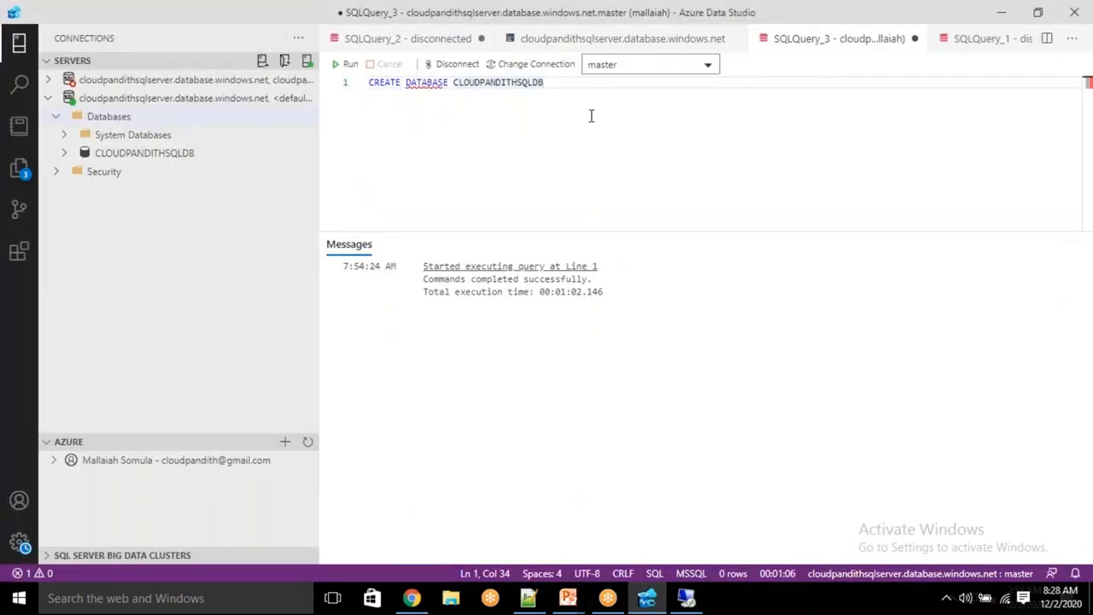
key("ctrl+a")
key("BackSpace")
type("sele")
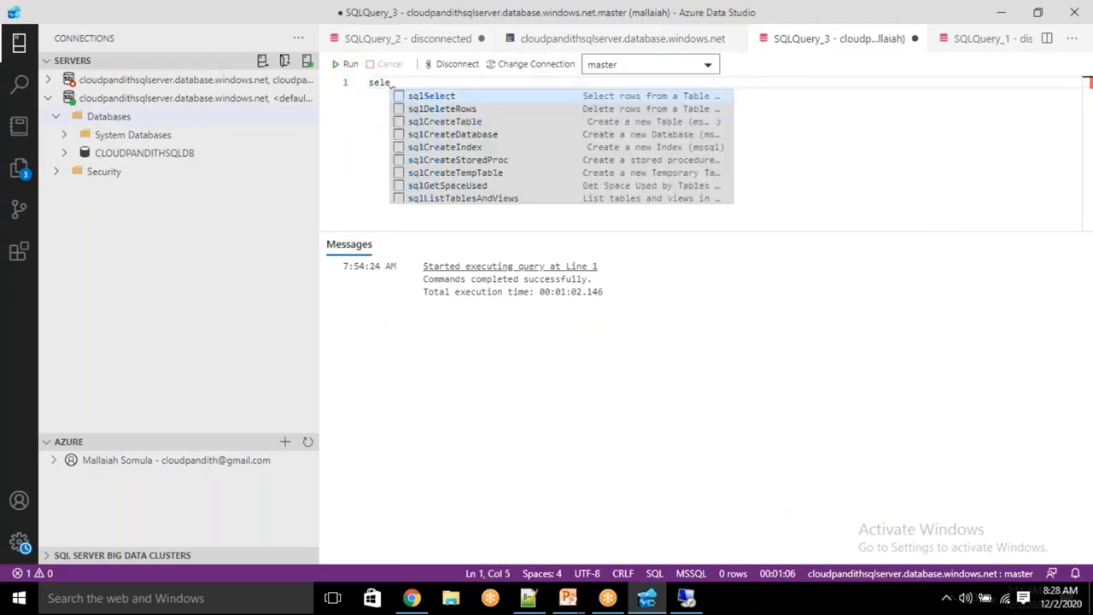
key("BackSpace")
key("BackSpace")
key("BackSpace")
key("BackSpace")
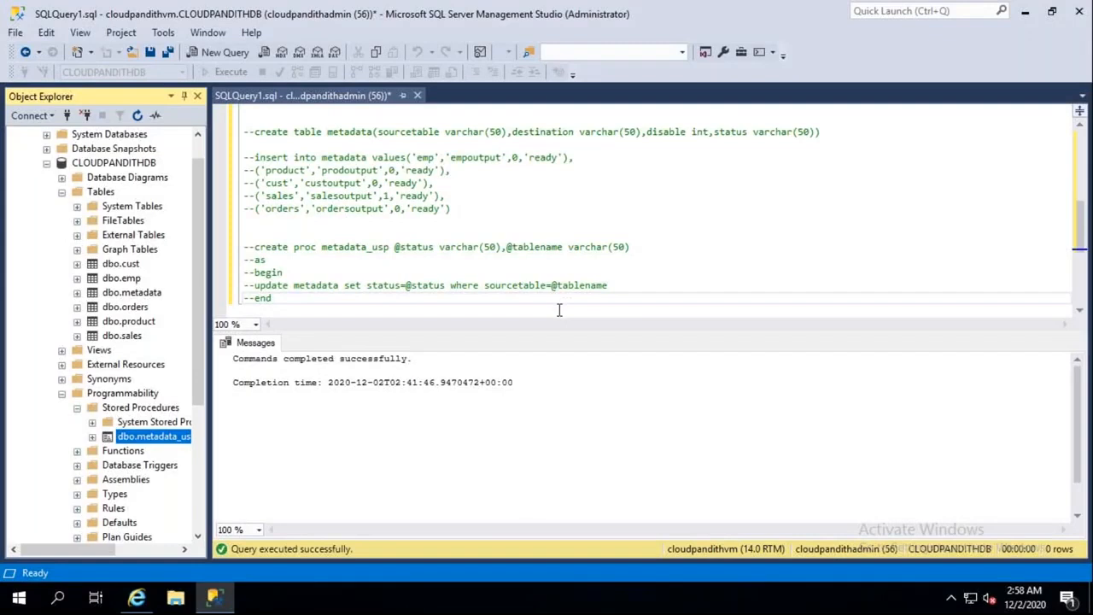
left_click(560, 310)
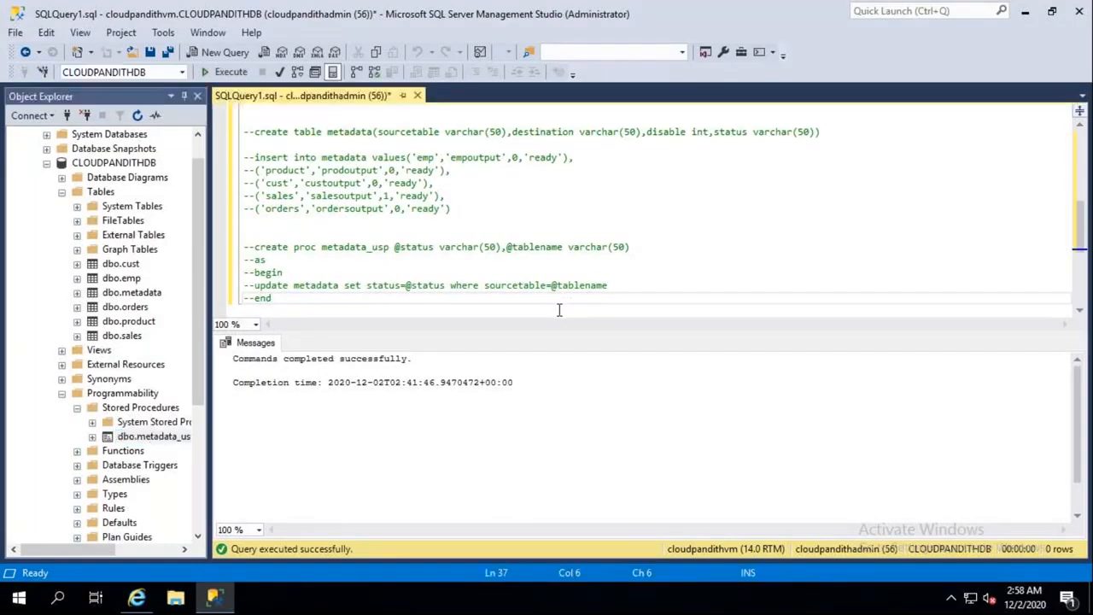
Step: Run select * from metadata and confirm emp, product and cust show status failed
key("Return")
key("Return")
type("select * from metadata")
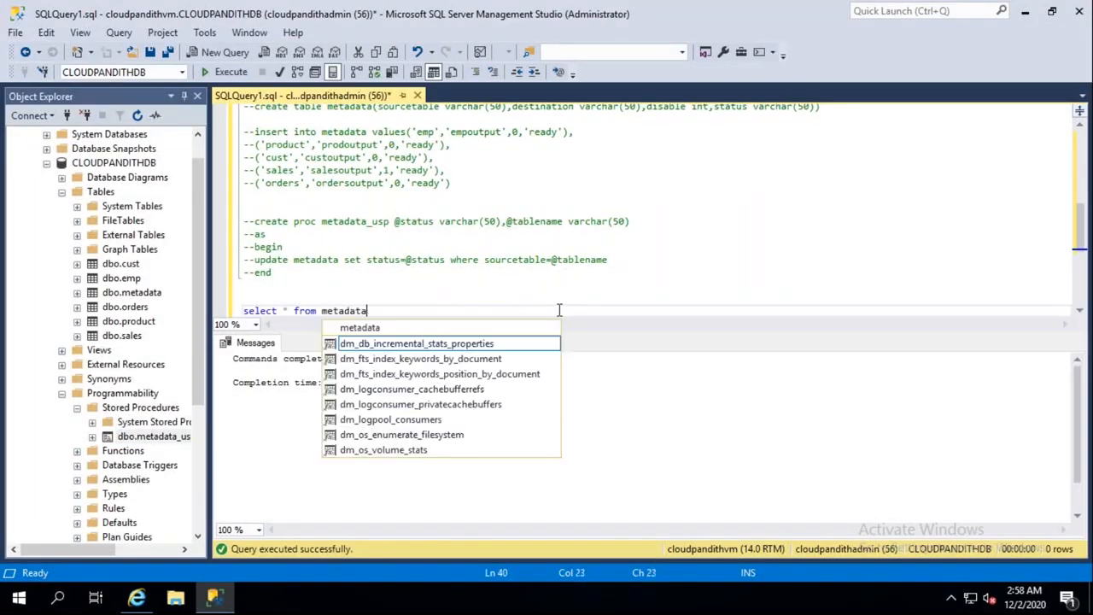
key("Escape")
key("shift+Home")
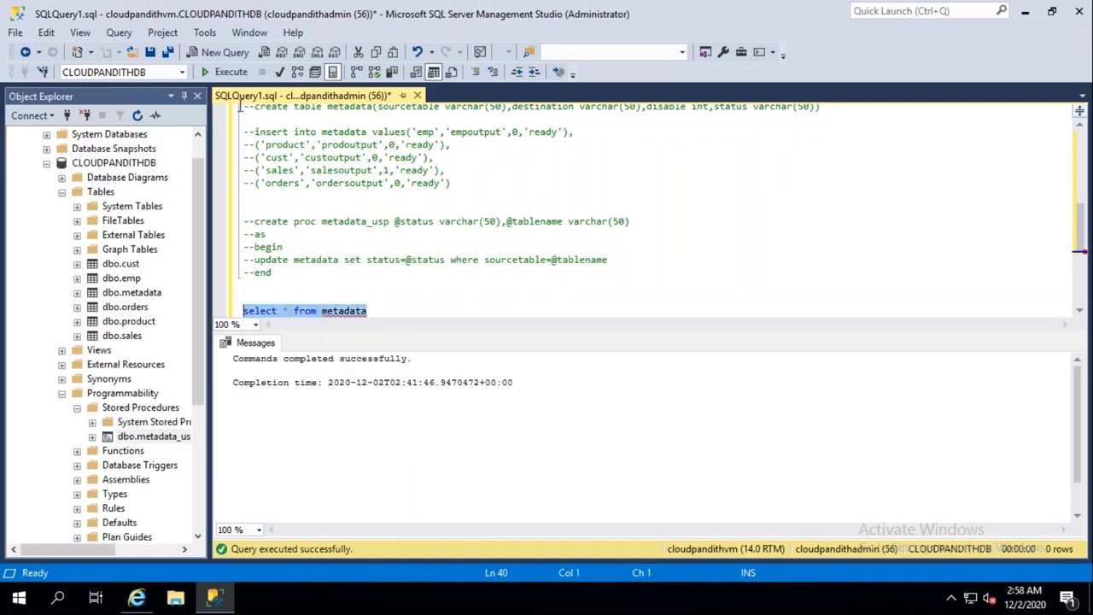
left_click(231, 72)
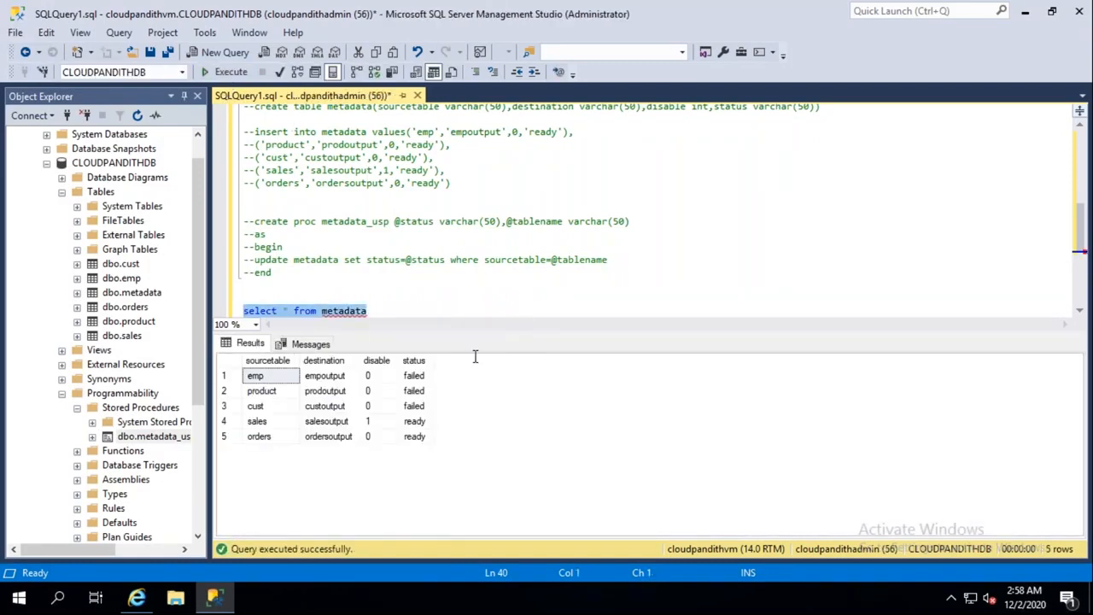
left_click(415, 376)
left_click(415, 390)
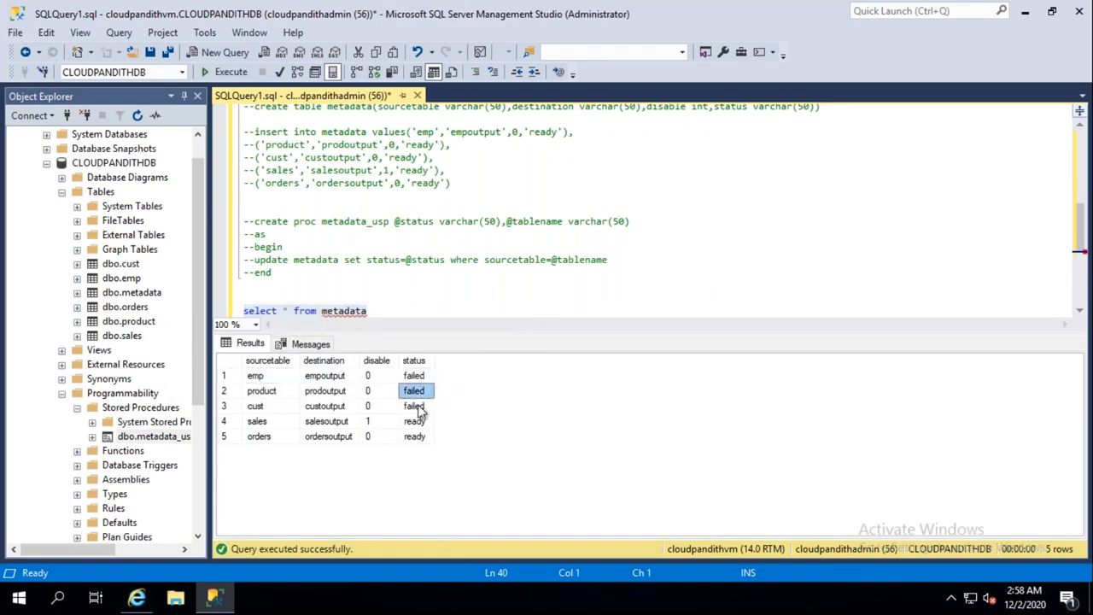
left_click(415, 406)
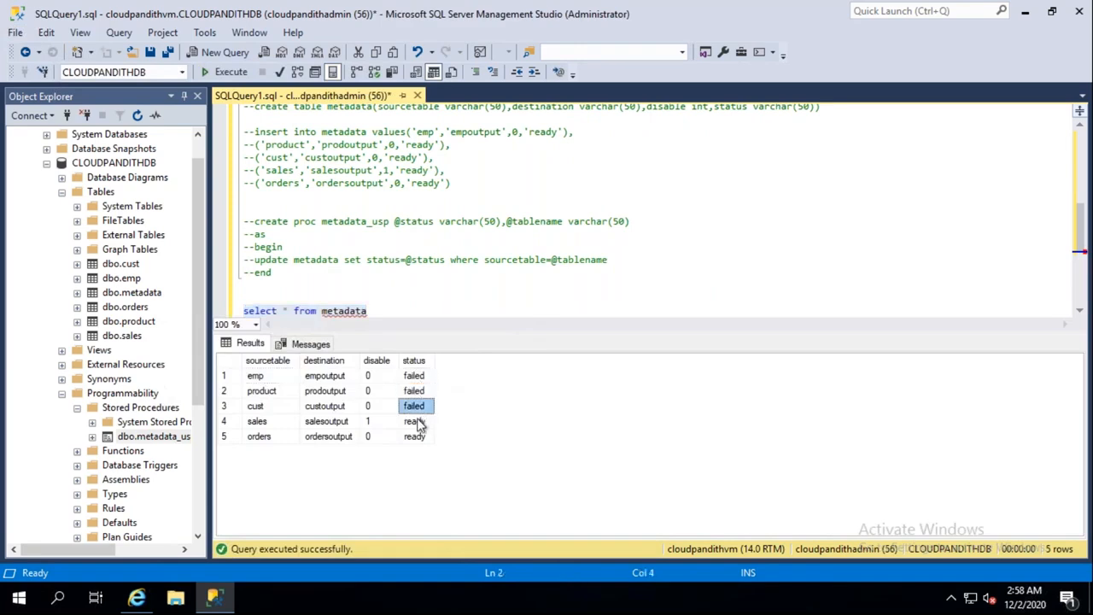
left_click(415, 378)
left_click(415, 391)
left_click(415, 405)
left_click(415, 390)
left_click(415, 380)
left_click(415, 390)
left_click(415, 404)
left_click(415, 391)
left_click(415, 378)
left_click_drag(415, 390, 415, 406)
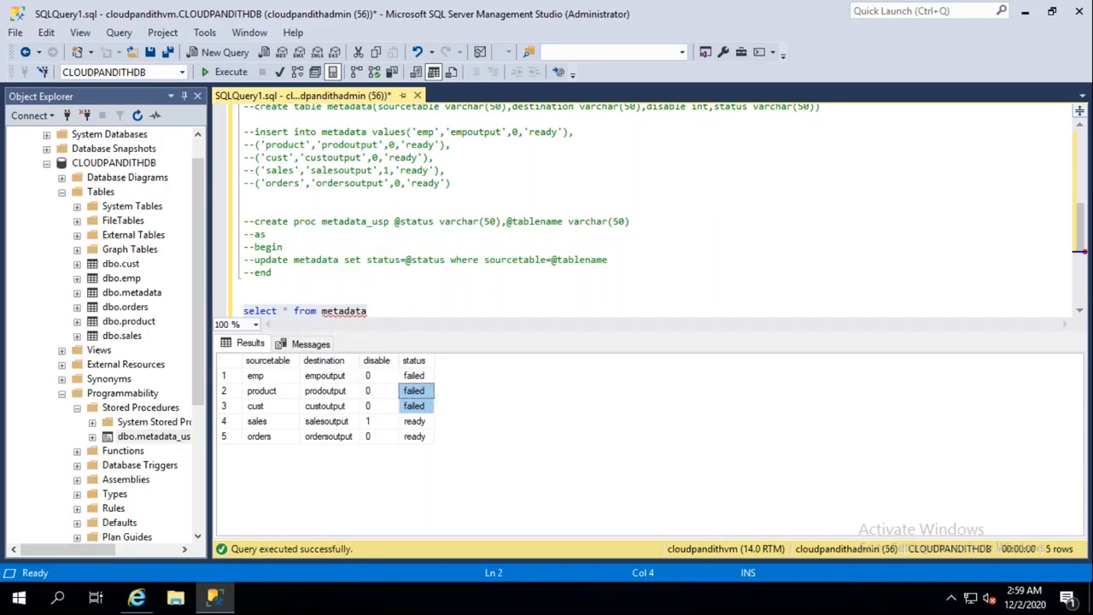
Step: Rerun the metadata query and check sales is ready with disable flag 1
left_click(373, 309)
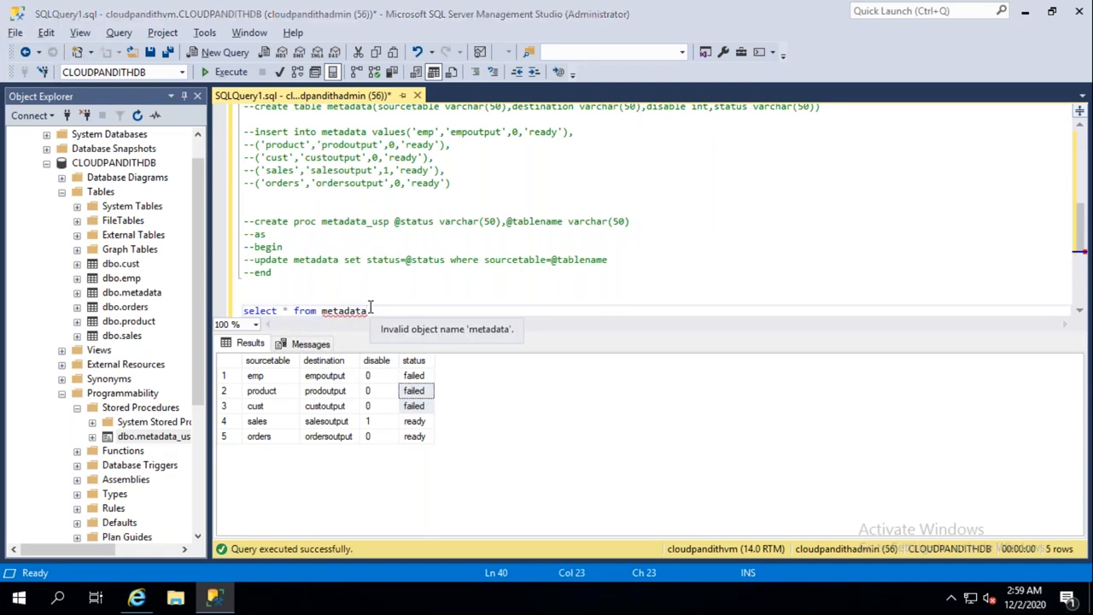
key("alt+Tab")
key("alt+Tab")
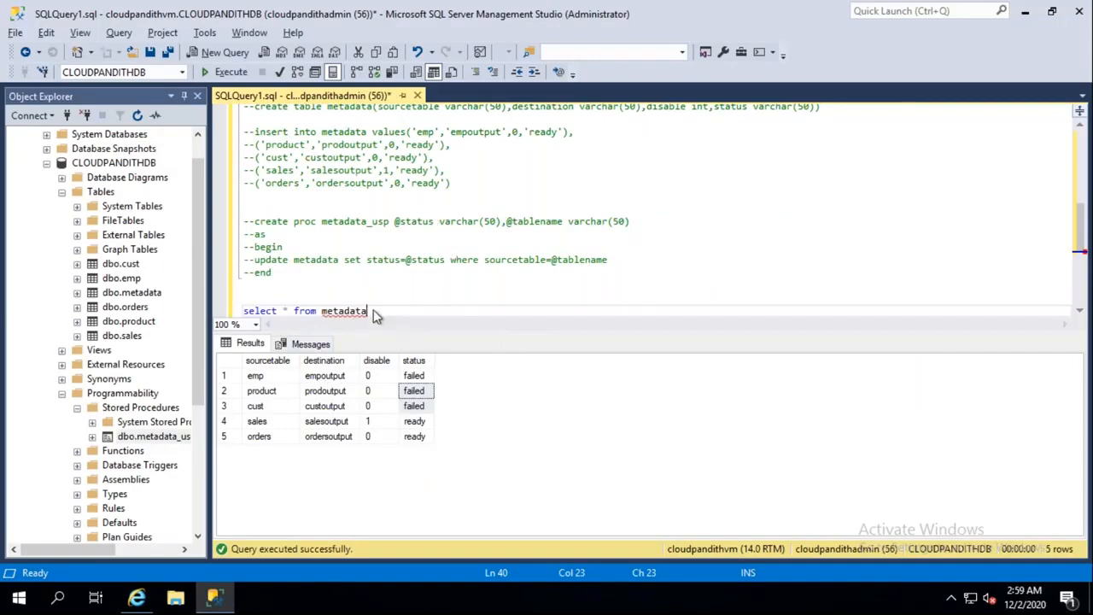
left_click_drag(369, 311, 225, 310)
left_click(229, 74)
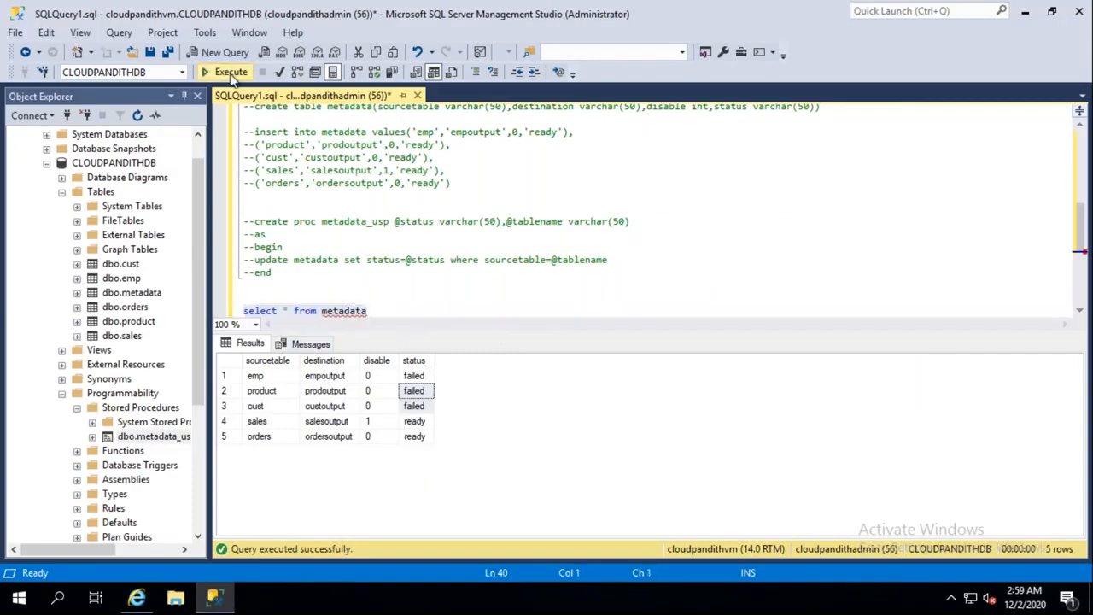
left_click(416, 422)
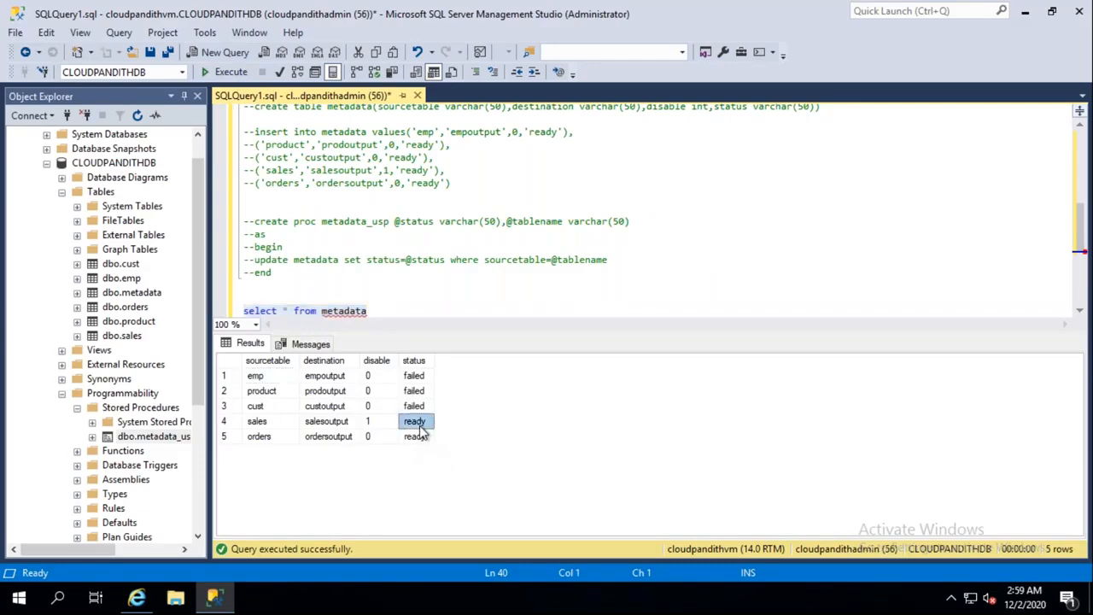
left_click(369, 423)
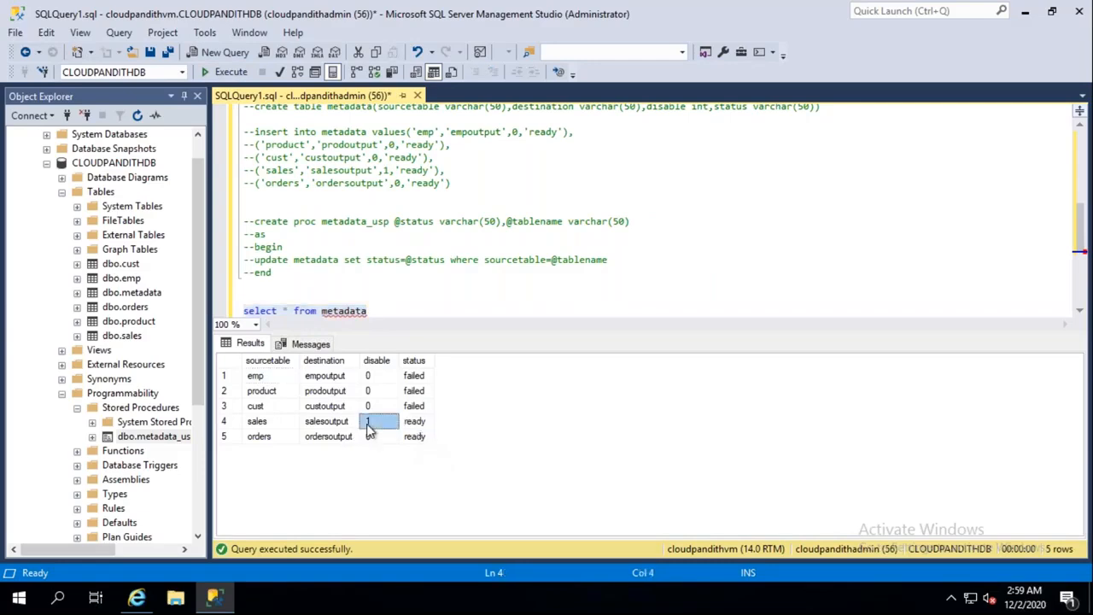
left_click(416, 437)
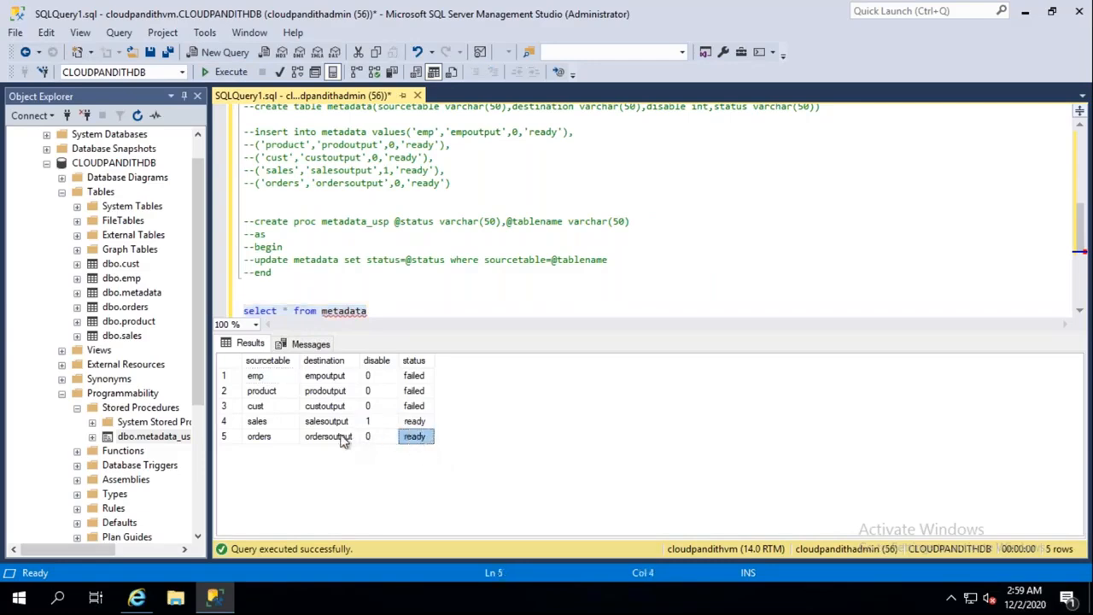
Step: Rerun the query to recheck the status column, then return to the Data Factory pipeline
left_click(373, 311)
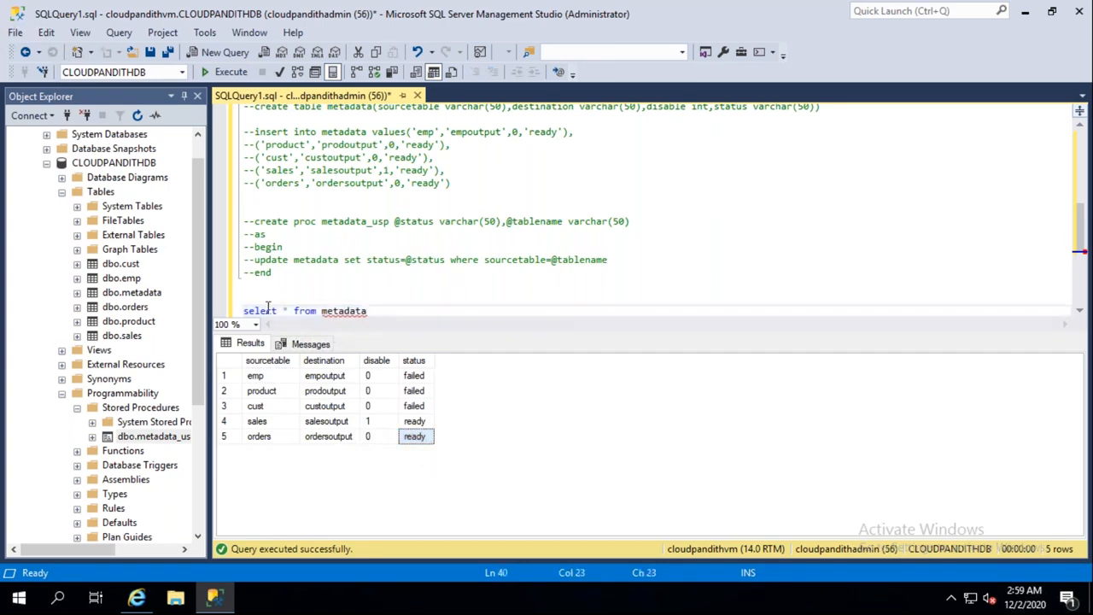
left_click(245, 297, "shift")
left_click(229, 72)
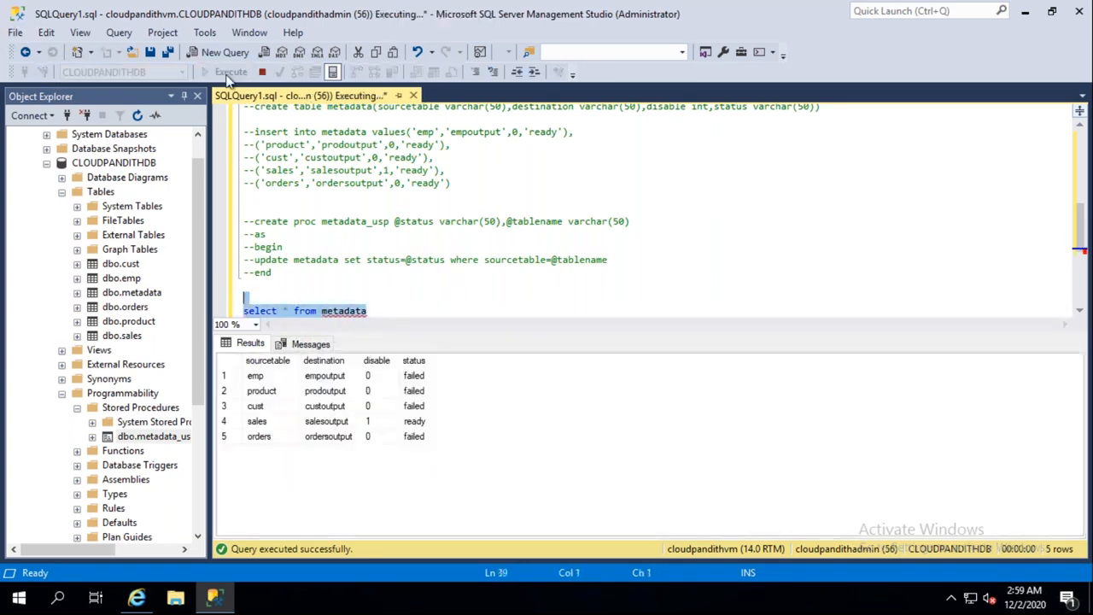
left_click(416, 422)
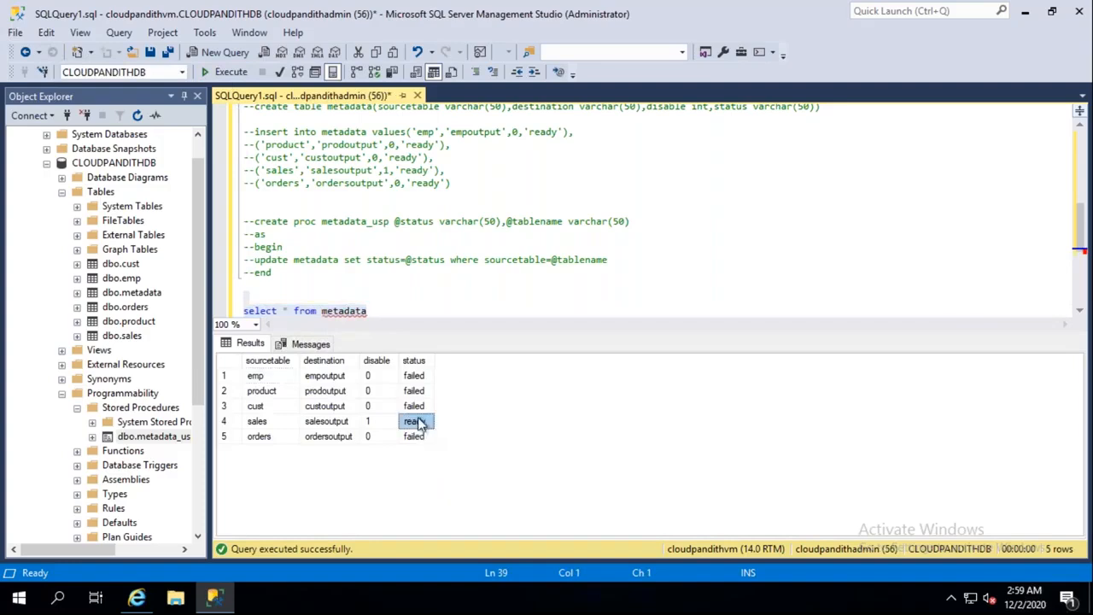
left_click(418, 408)
left_click(418, 391)
left_click(417, 363)
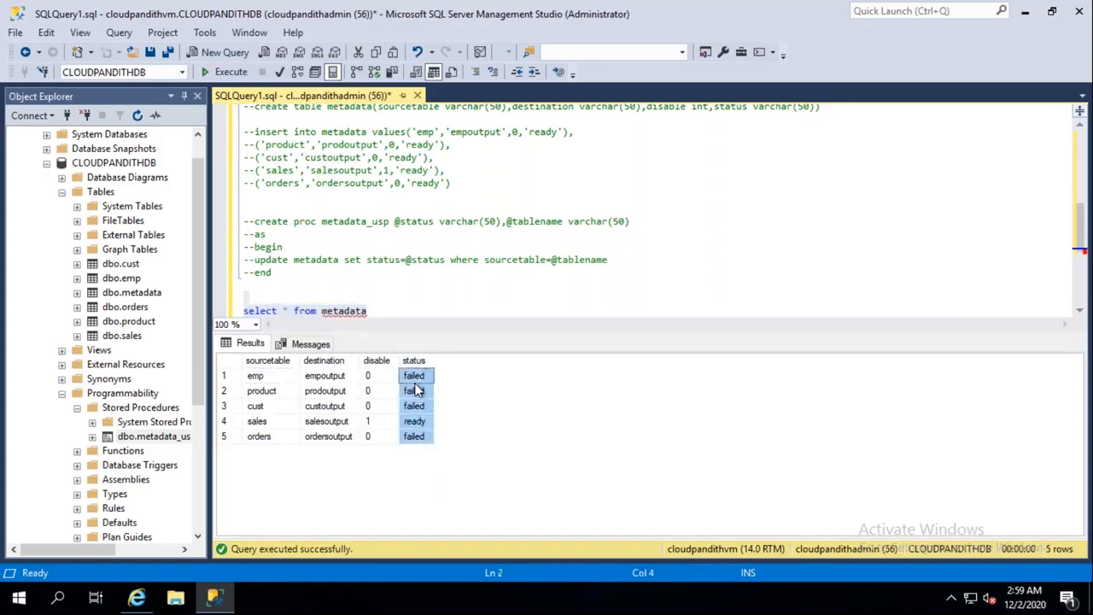
key("alt+Tab")
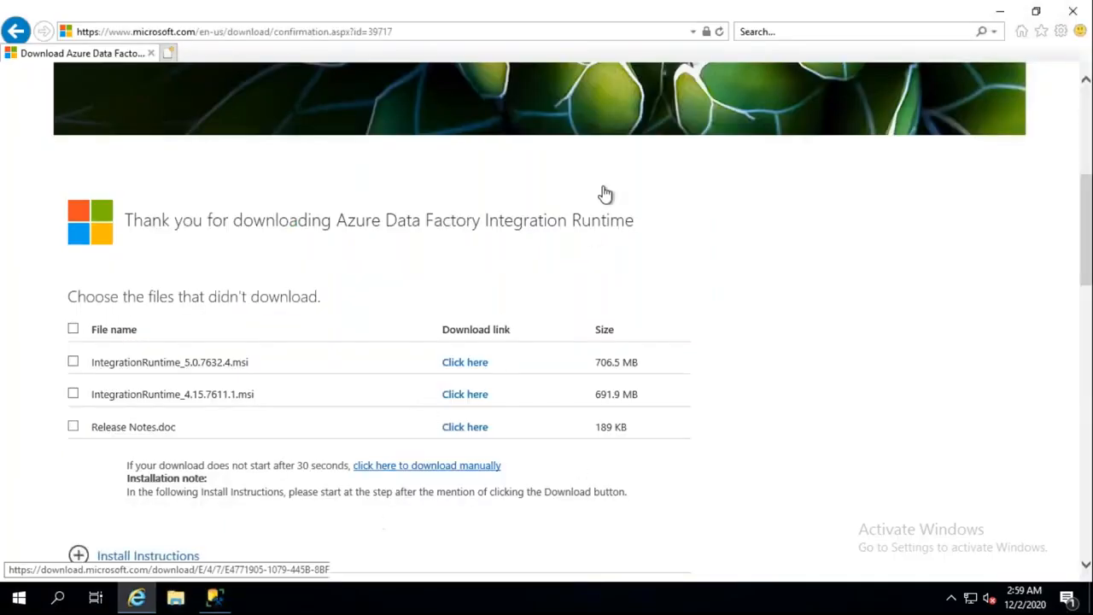
key("alt+Tab")
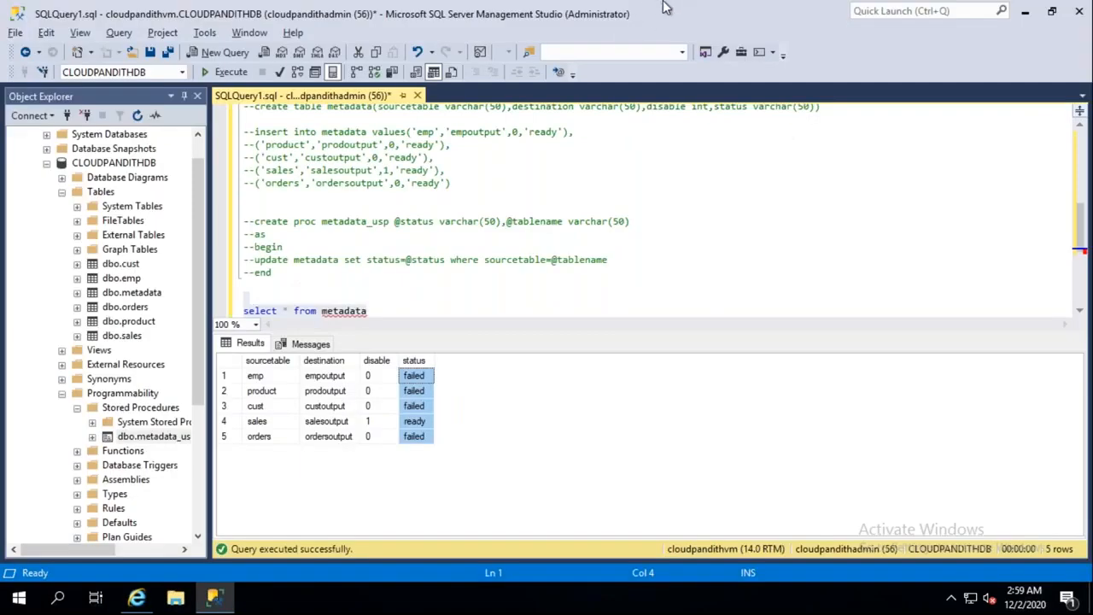
mouse_move(593, 5)
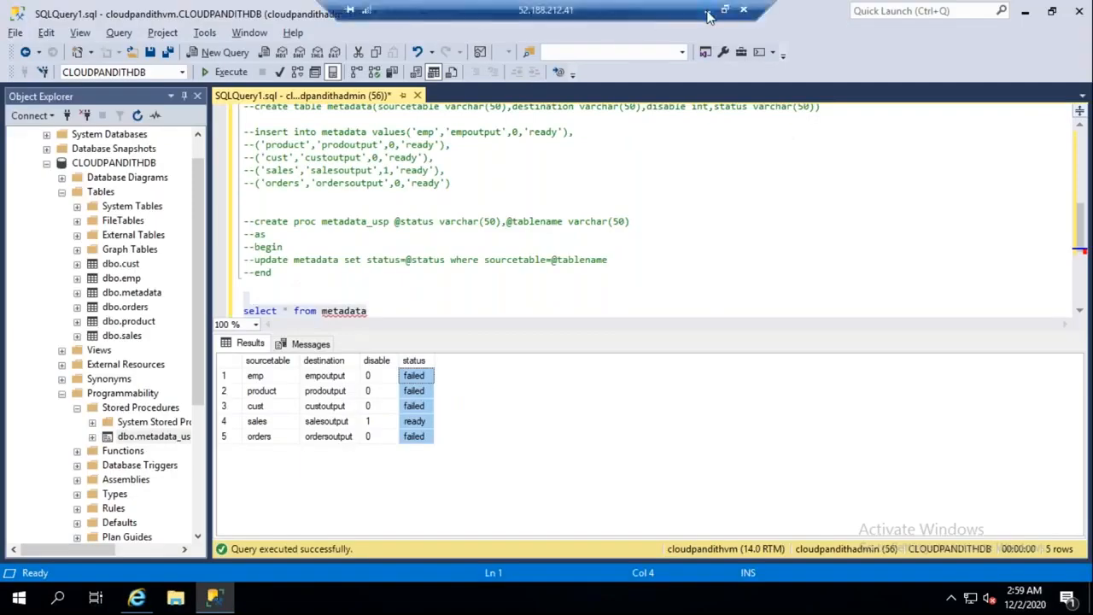
left_click(707, 15)
left_click(425, 597)
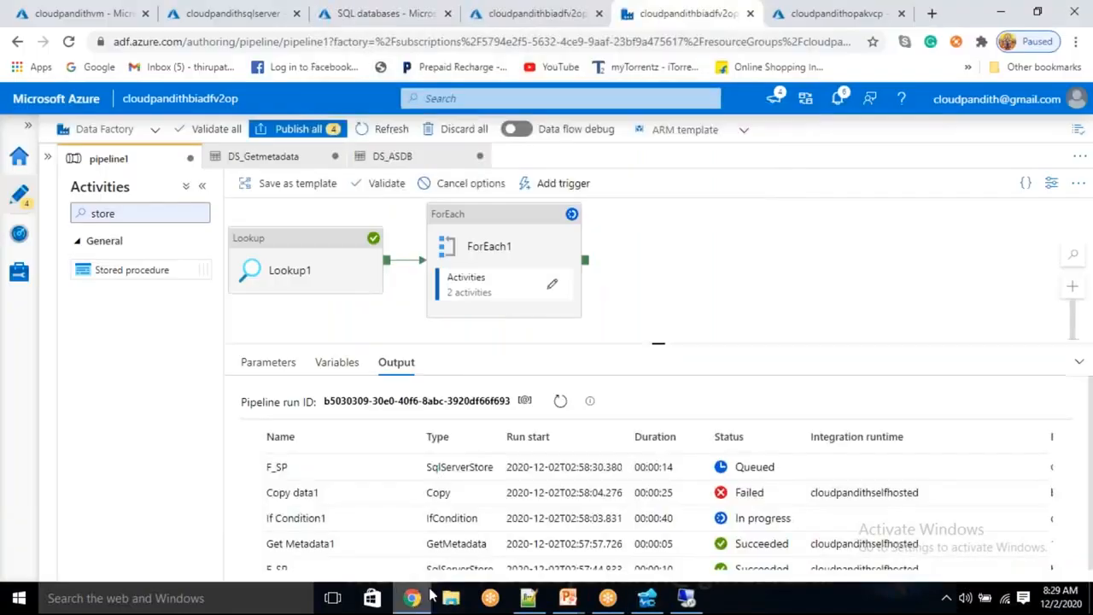
Step: Turn off Sequential in ForEach1's settings so it processes items in parallel
left_click(522, 239)
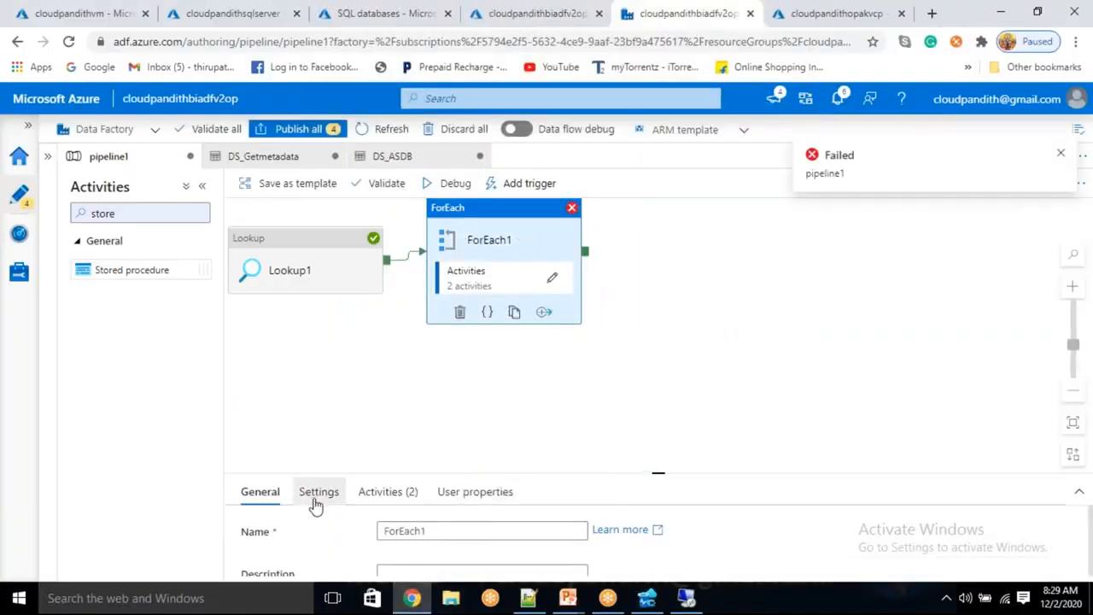
left_click(316, 493)
scroll(385, 521, "down", 1)
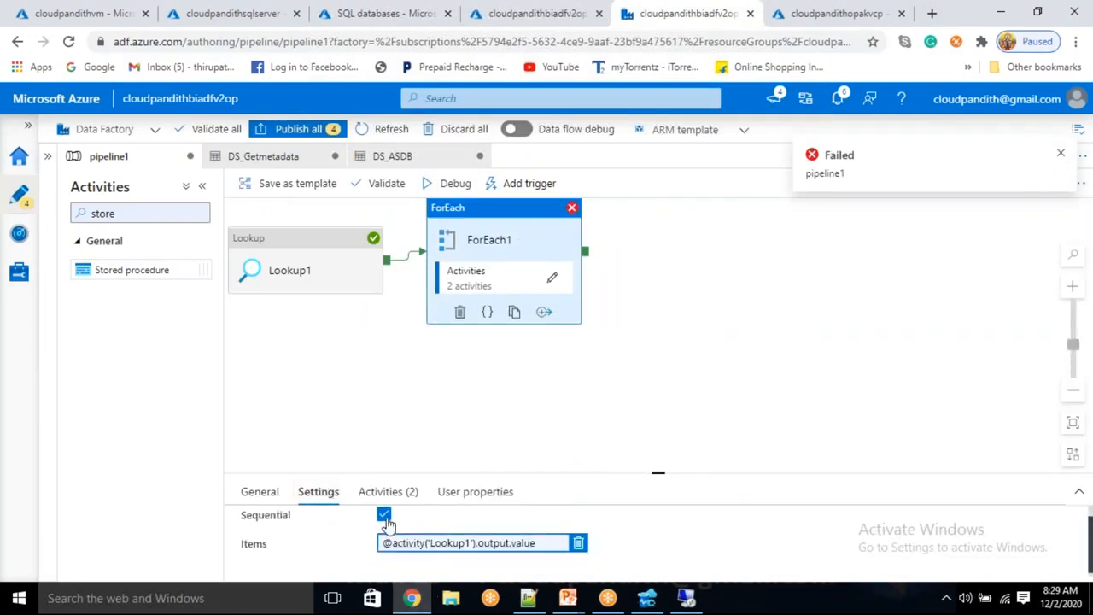
left_click(383, 515)
Step: Start a debug run of pipeline1 and refresh the Output list to follow activity statuses
left_click(452, 184)
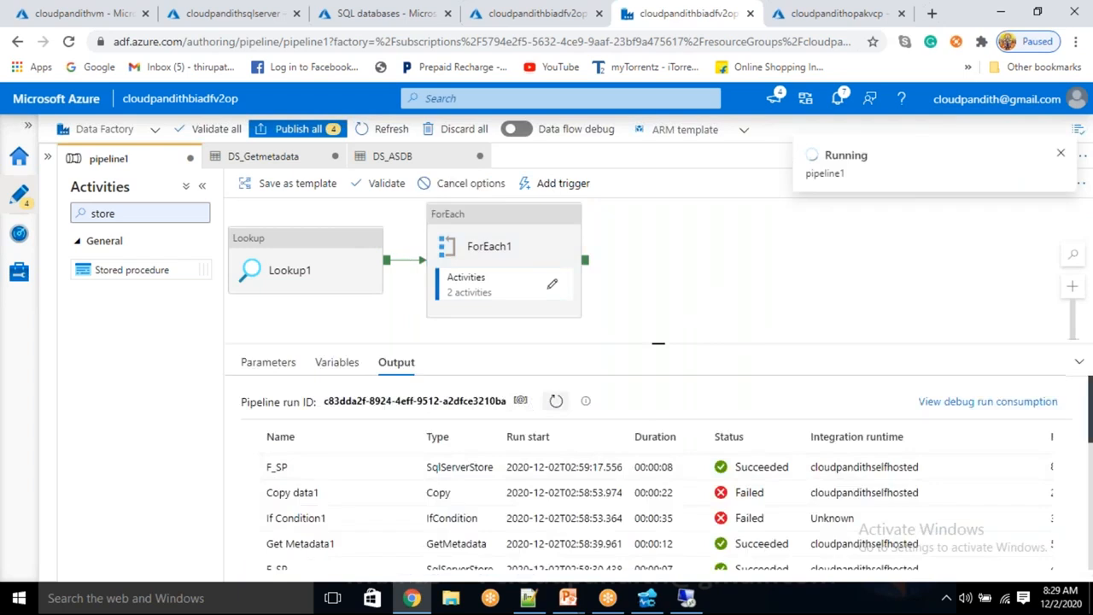
left_click(556, 402)
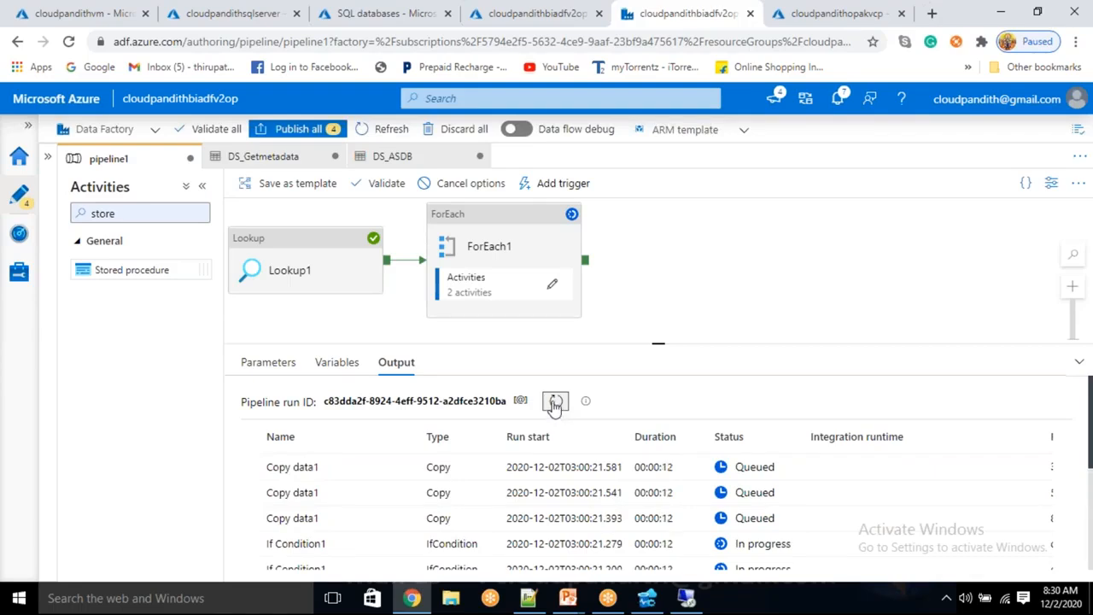
left_click(555, 403)
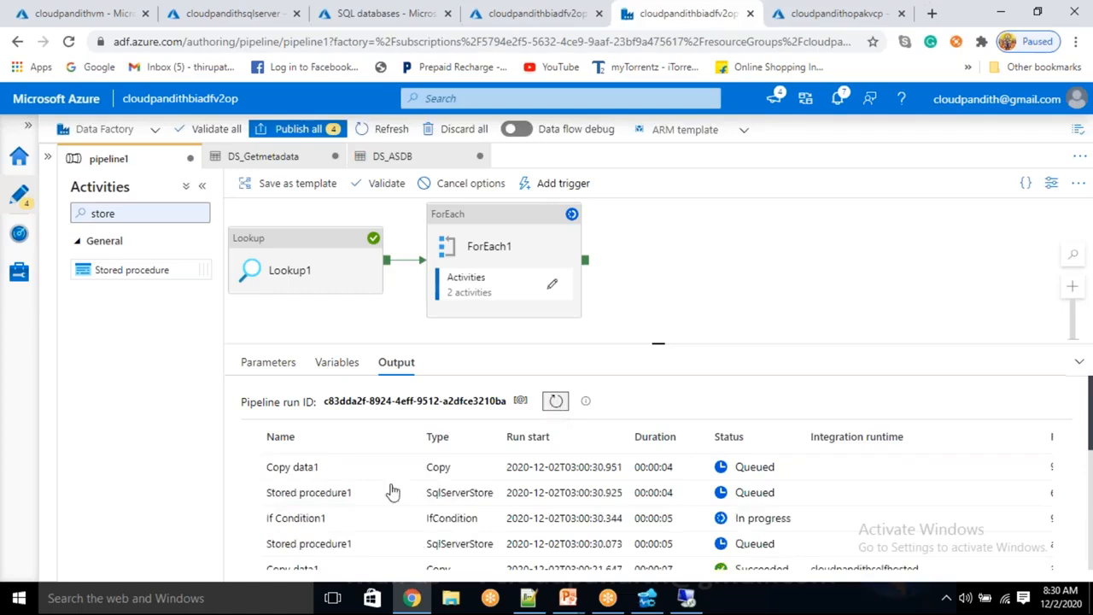
scroll(359, 510, "down", 5)
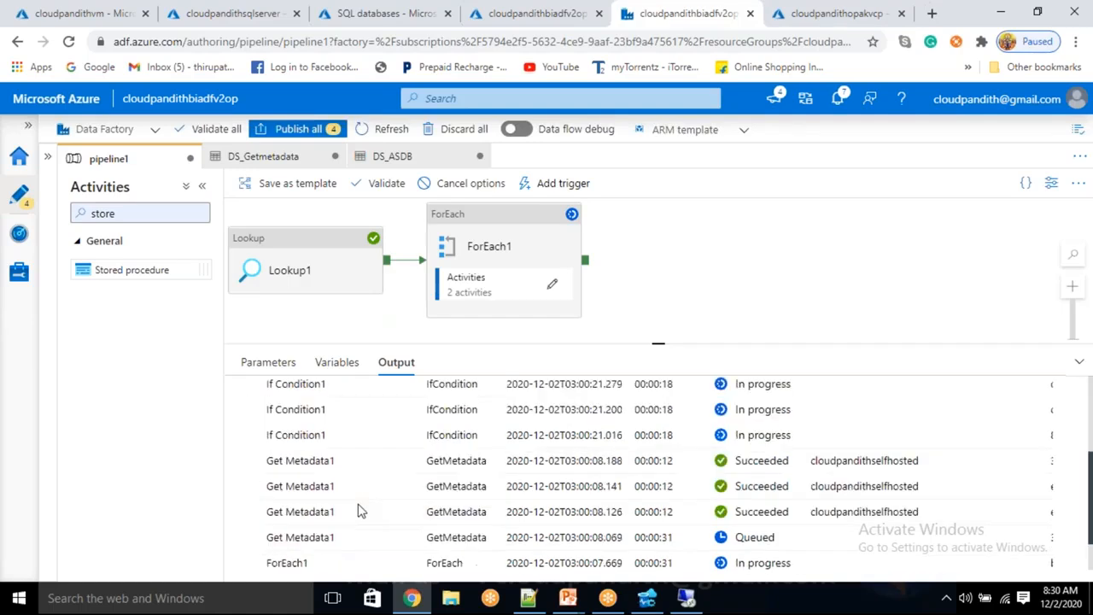
scroll(342, 504, "up", 5)
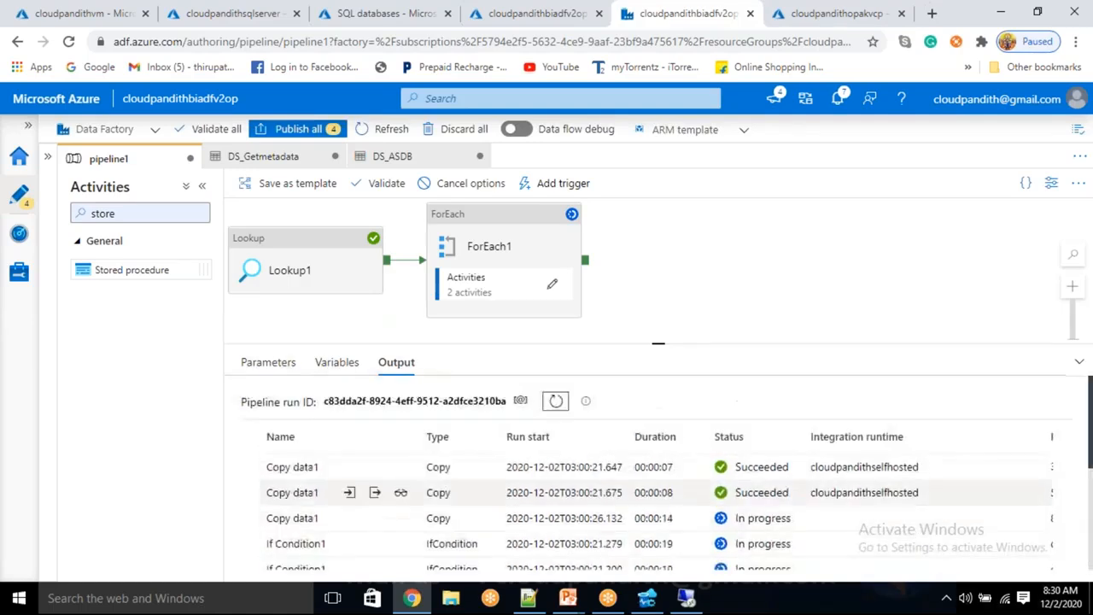
left_click(556, 406)
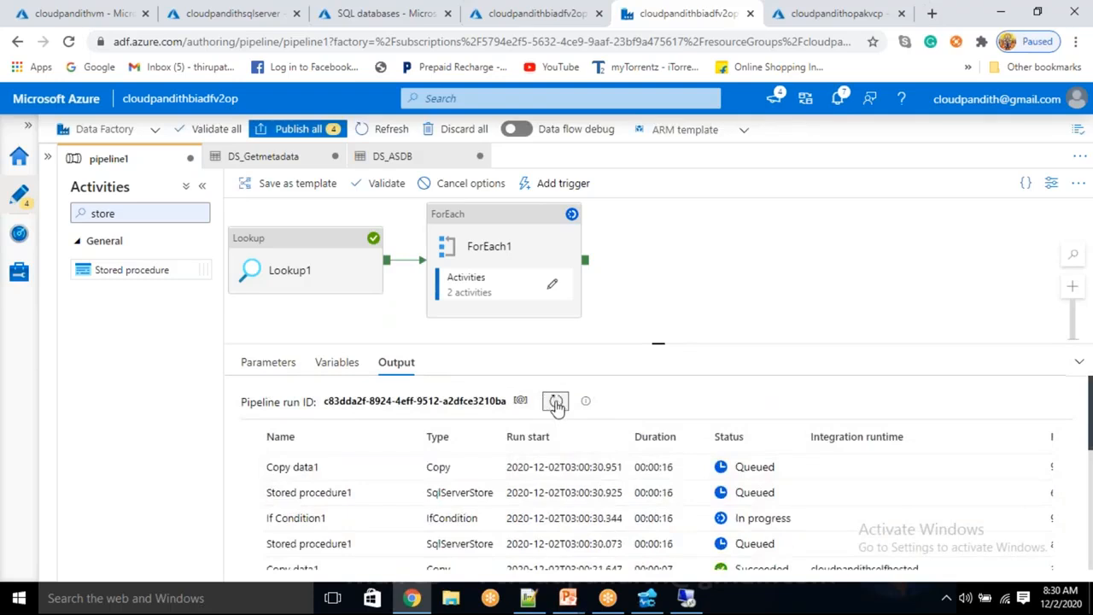
left_click(556, 404)
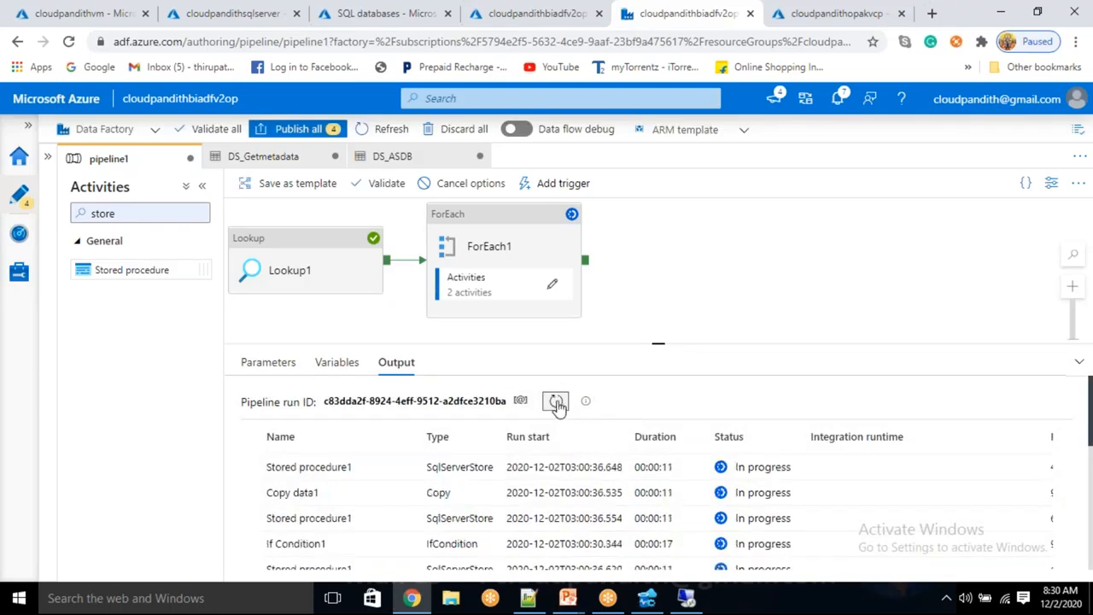
left_click(646, 598)
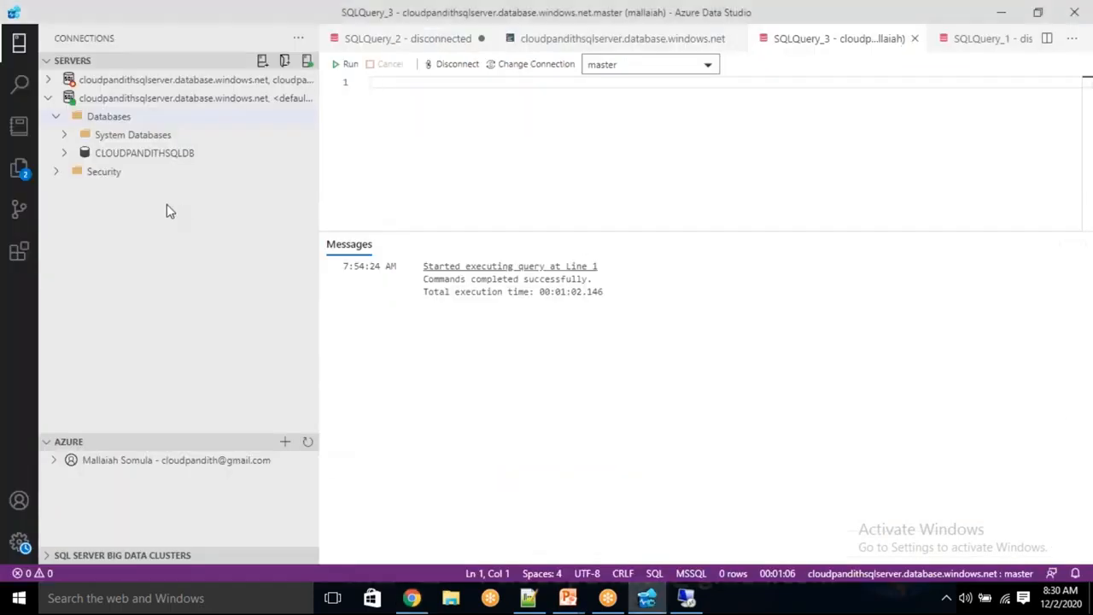
Step: Refresh CLOUDPANDITHSQLDB and expand its Tables list to see the output tables like custoutput
left_click(66, 157)
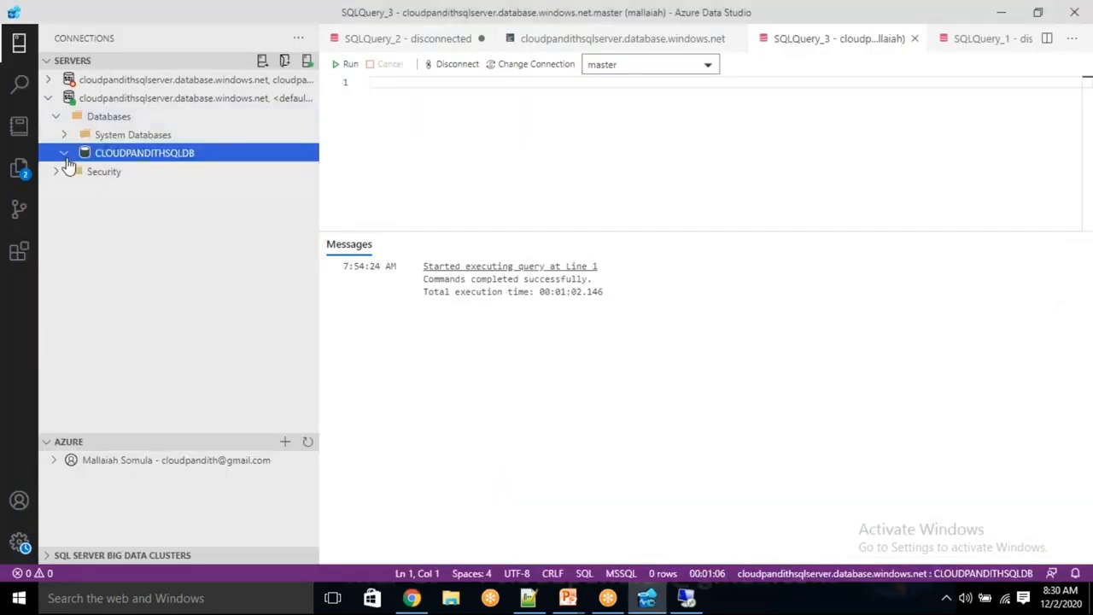
right_click(109, 157)
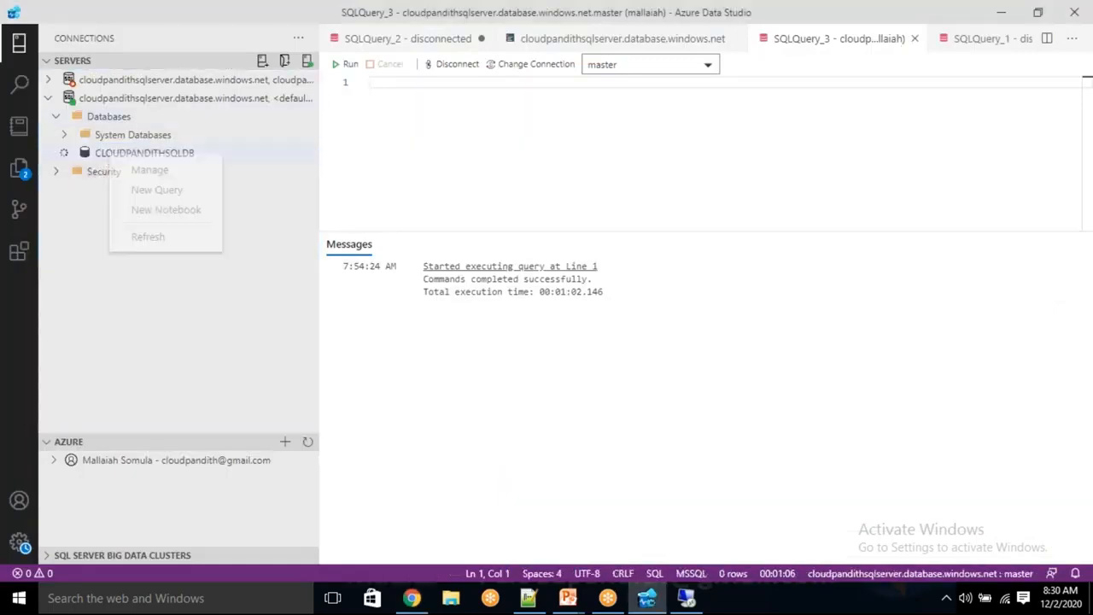
left_click(147, 239)
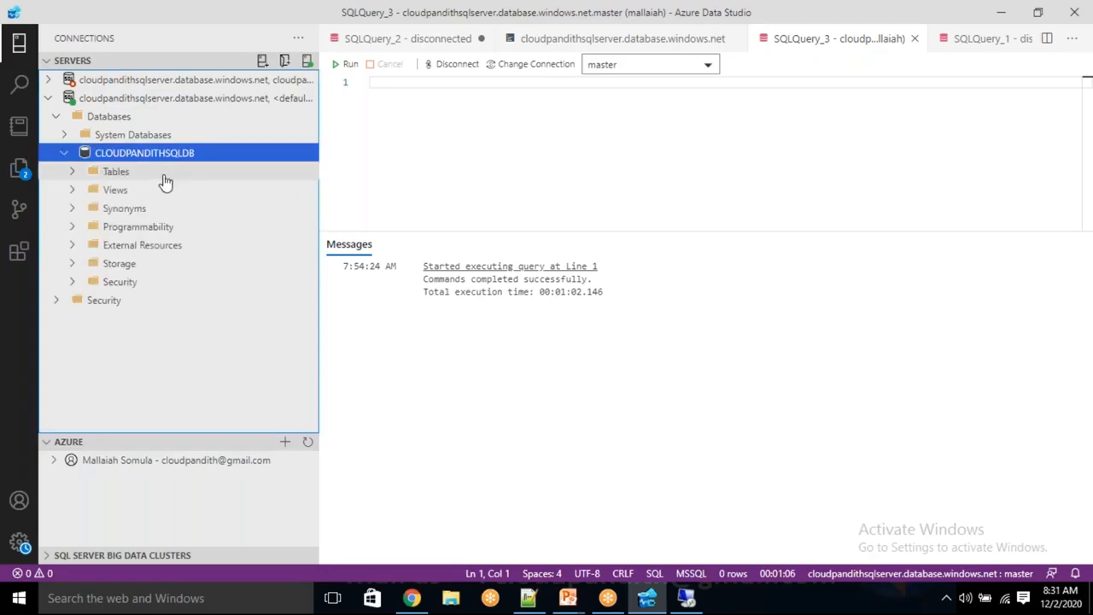
left_click(76, 175)
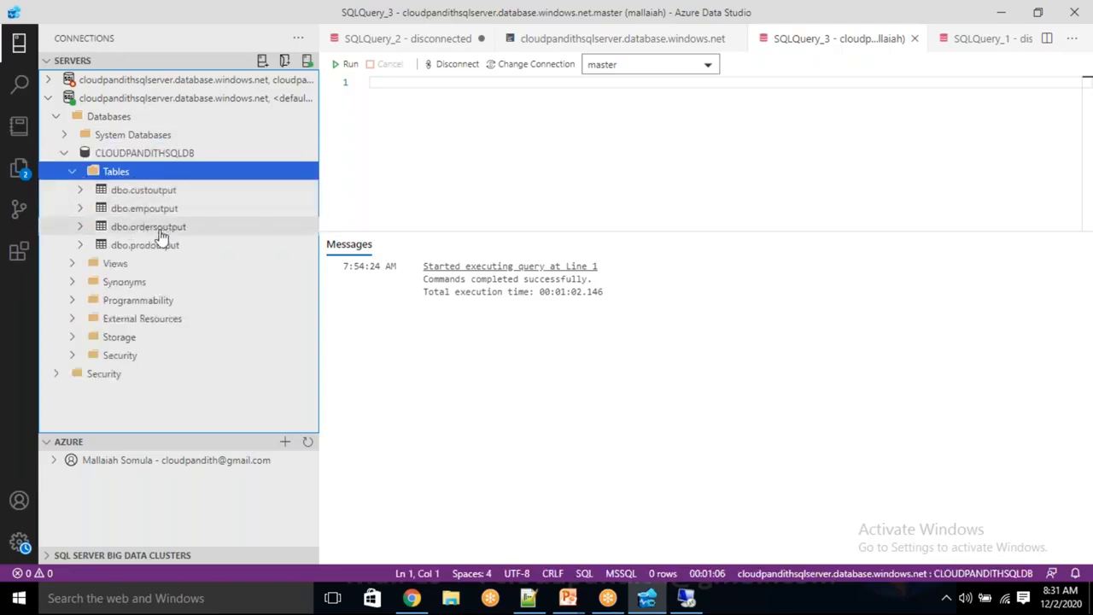
left_click(154, 193)
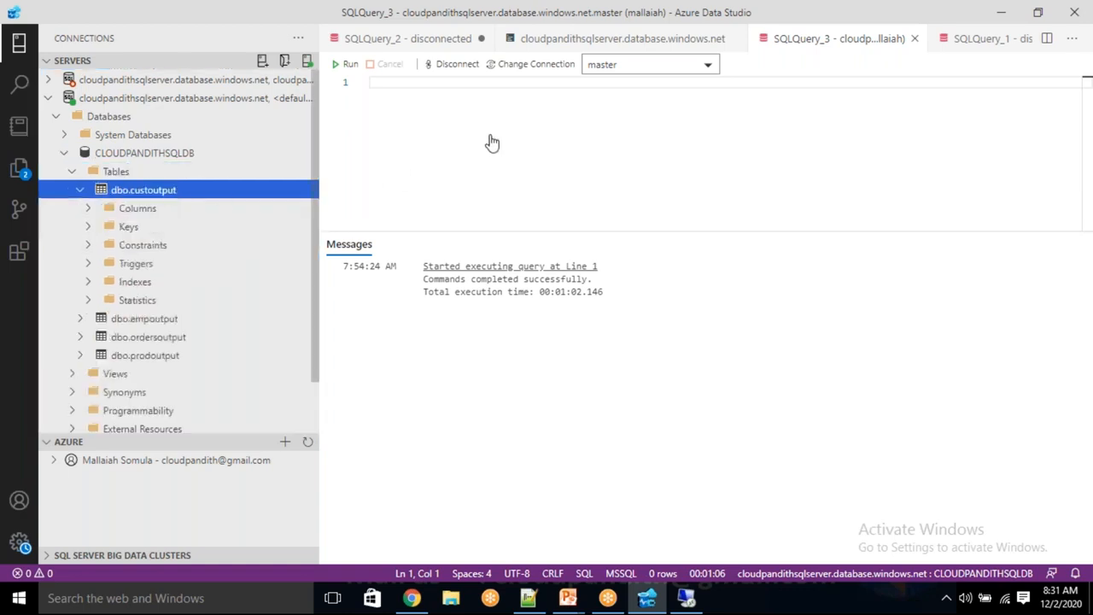
Step: Write and run 'select * from empoutput', which fails on master with Invalid object name
left_click(491, 132)
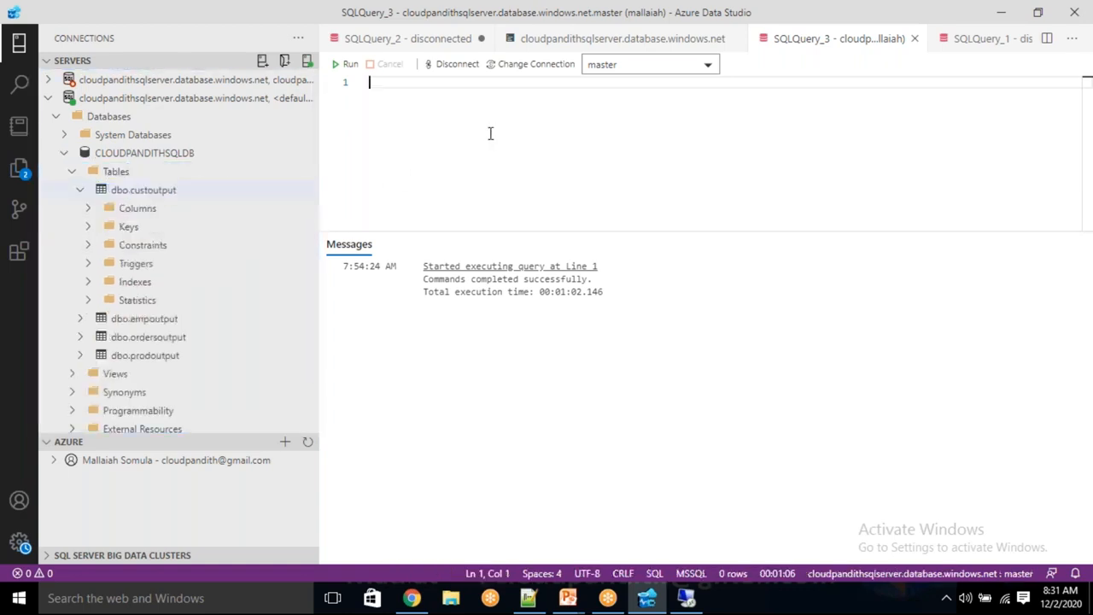
type("select * from")
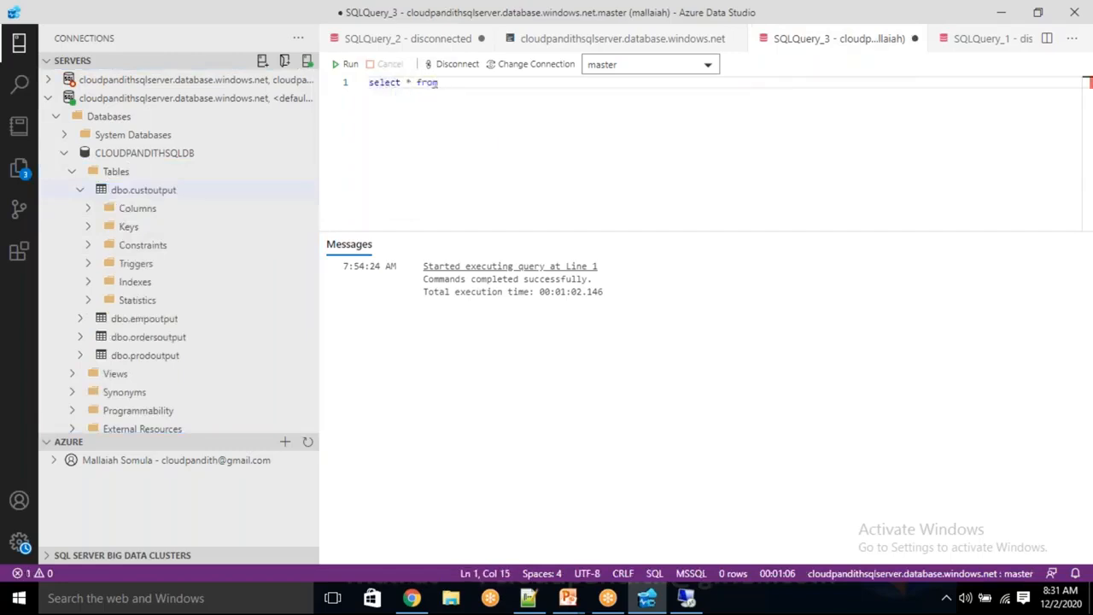
type(" empouptut")
key("BackSpace")
type("poutput")
key("F5")
left_click(469, 119)
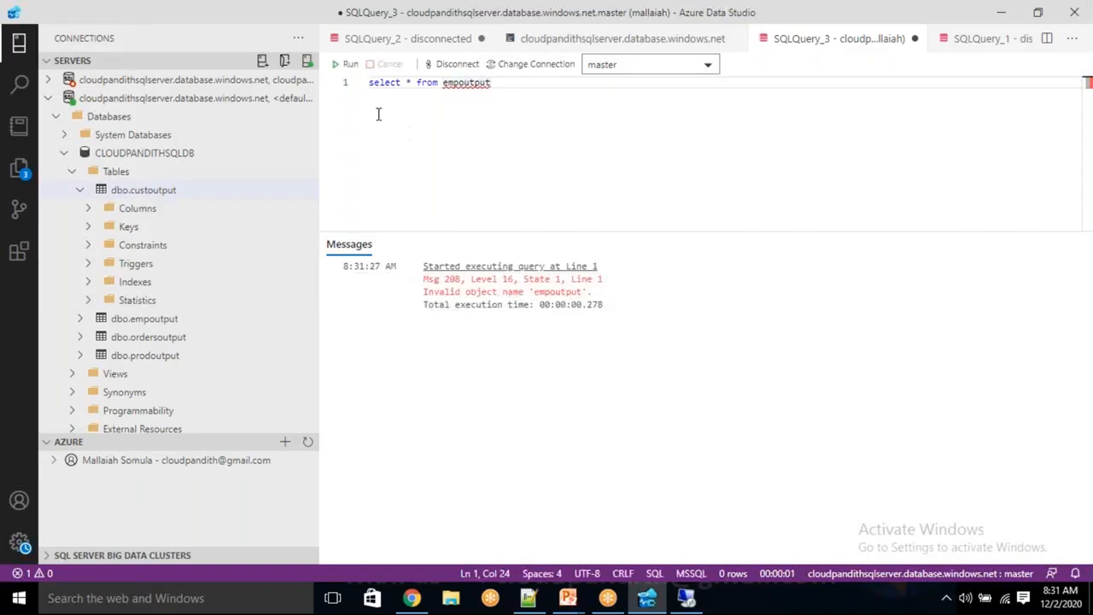
key("shift+Home")
left_click(346, 64)
left_click(478, 105)
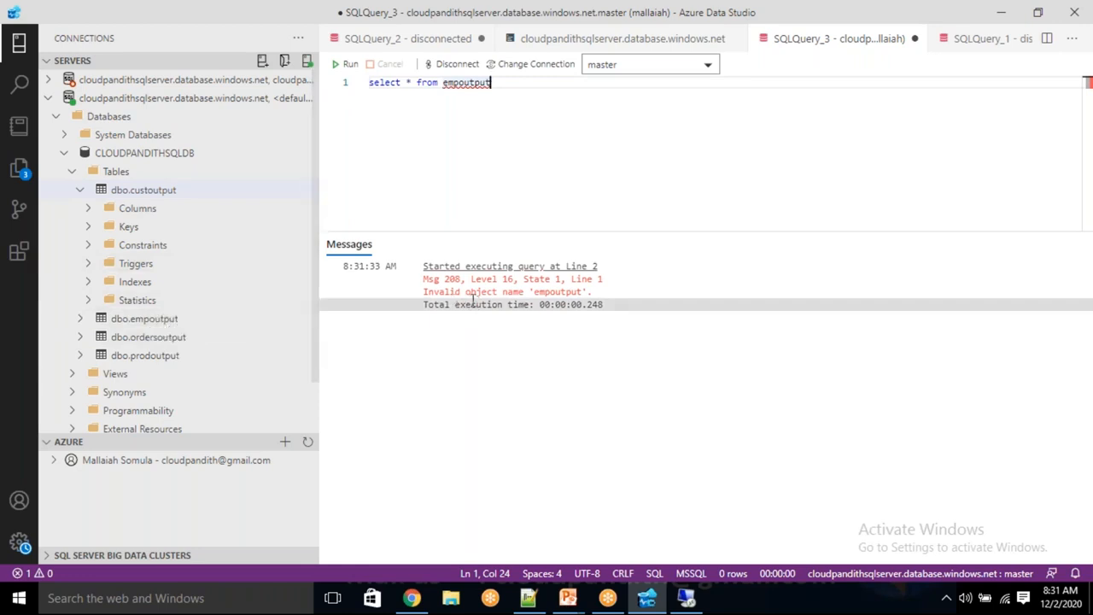
left_click_drag(493, 83, 350, 82)
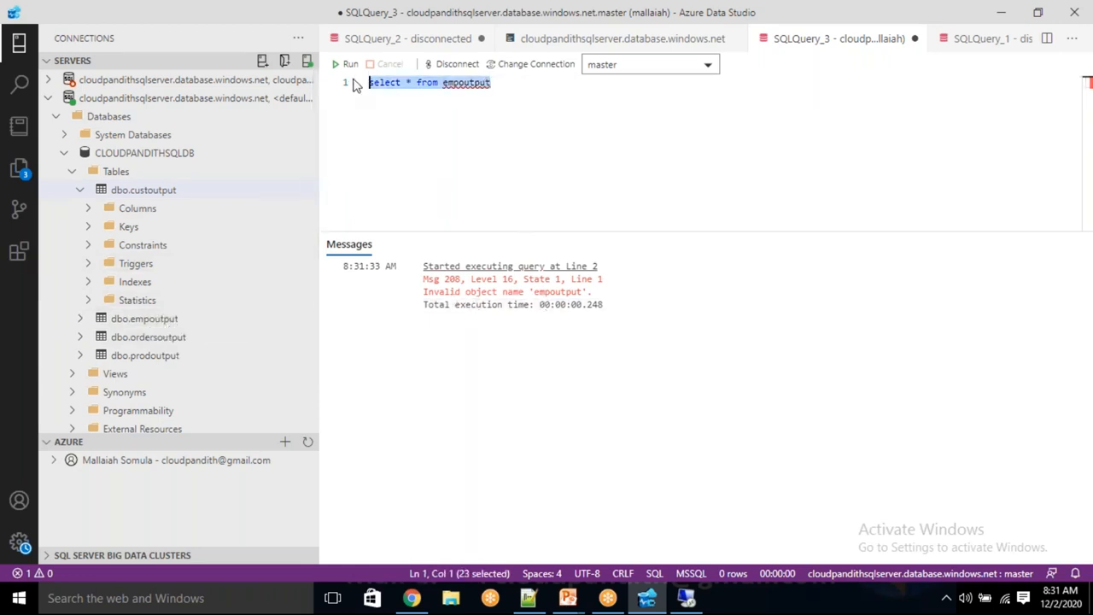
left_click(688, 65)
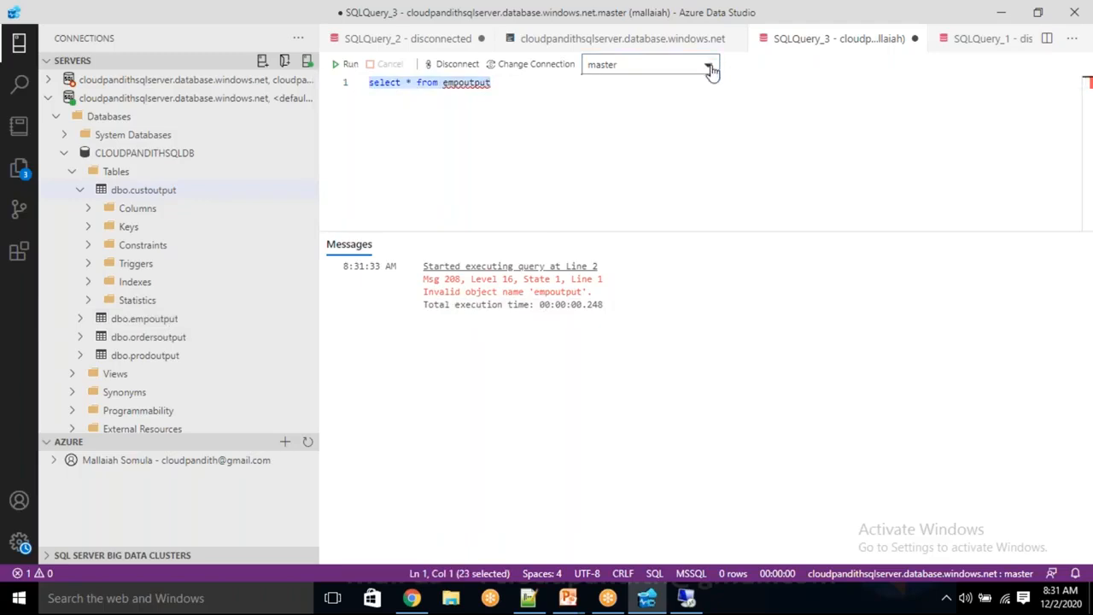
Step: Switch the query's database from master to CLOUDPANDITHSQLDB and run the empoutput query
left_click(713, 69)
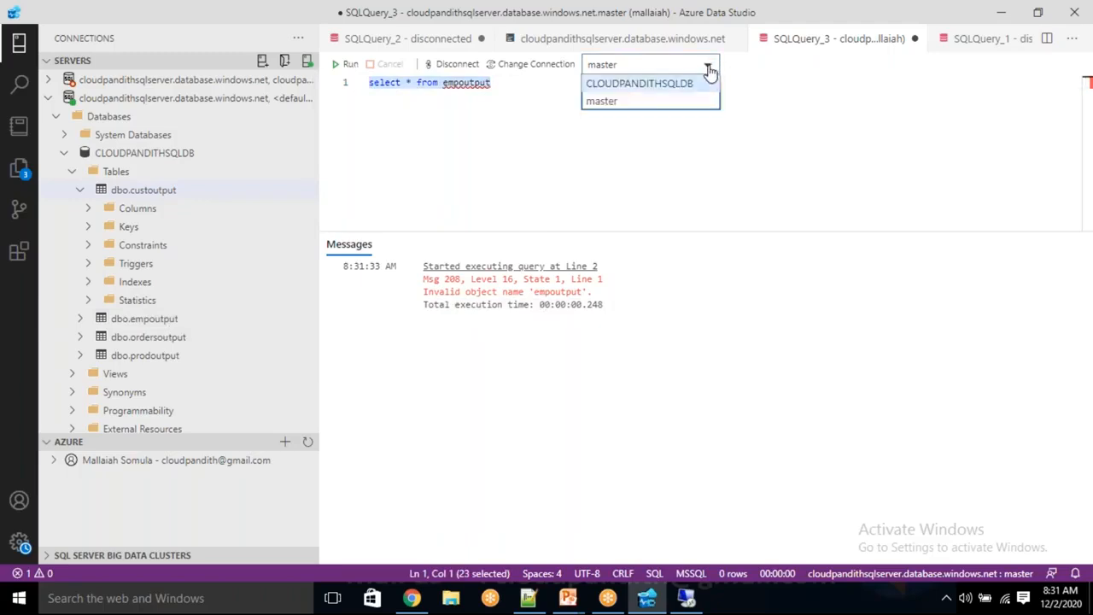
left_click(688, 82)
left_click(347, 64)
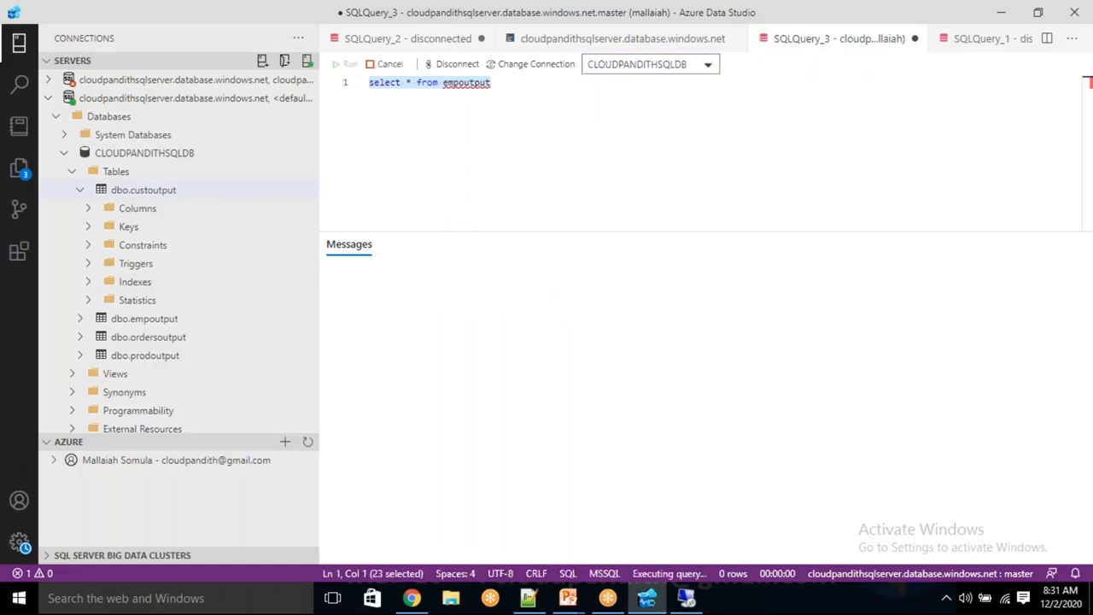
left_click(524, 149)
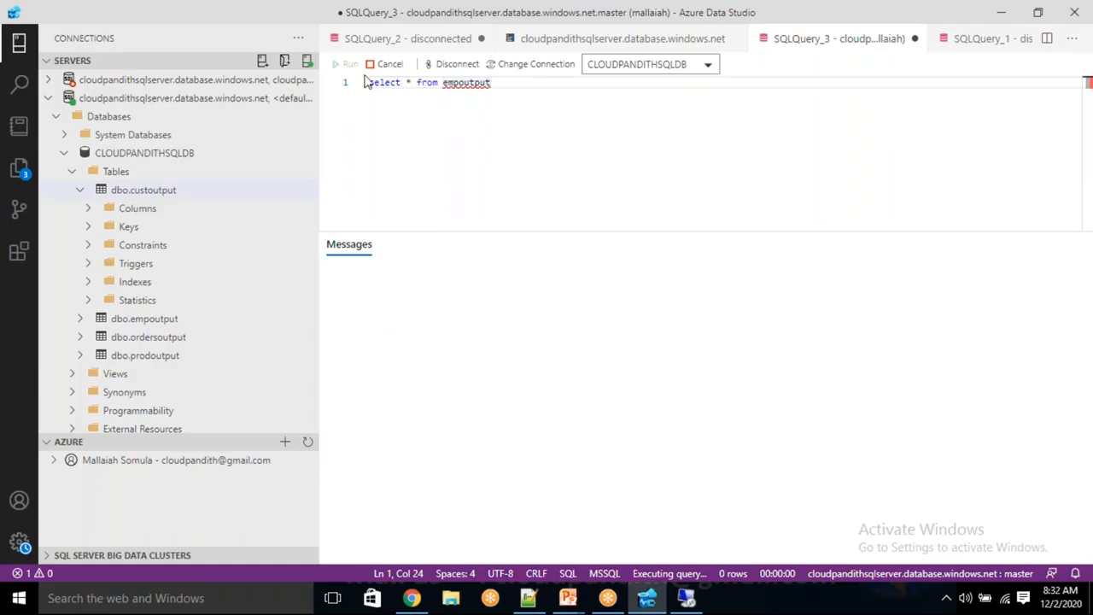
key("ctrl+d")
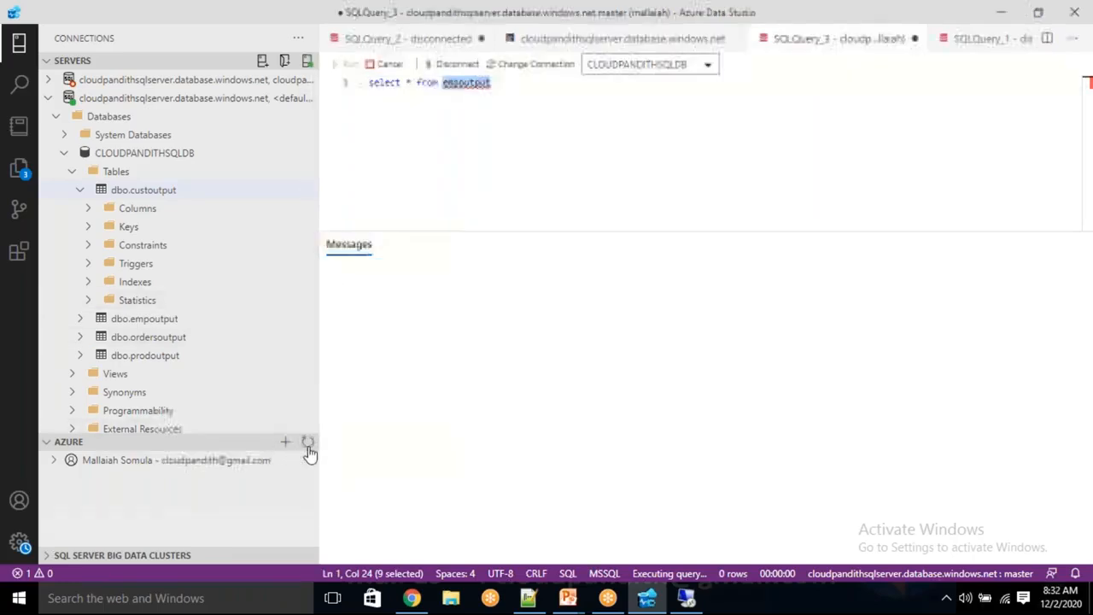
Step: Check the results grid: two employee rows with salaries 1000 and 2000
left_click(65, 154)
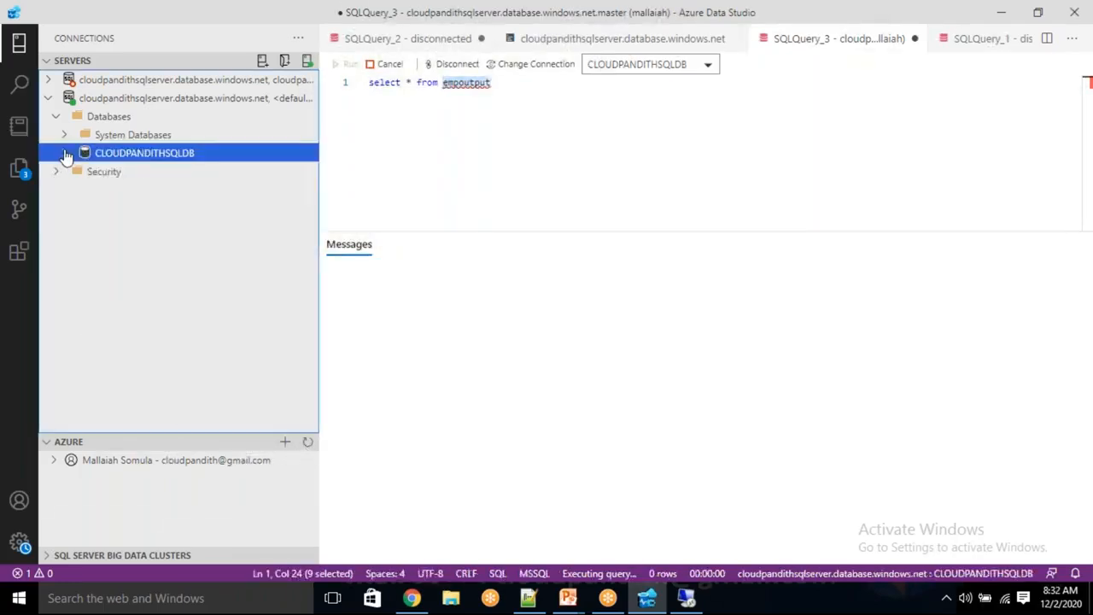
left_click(553, 108)
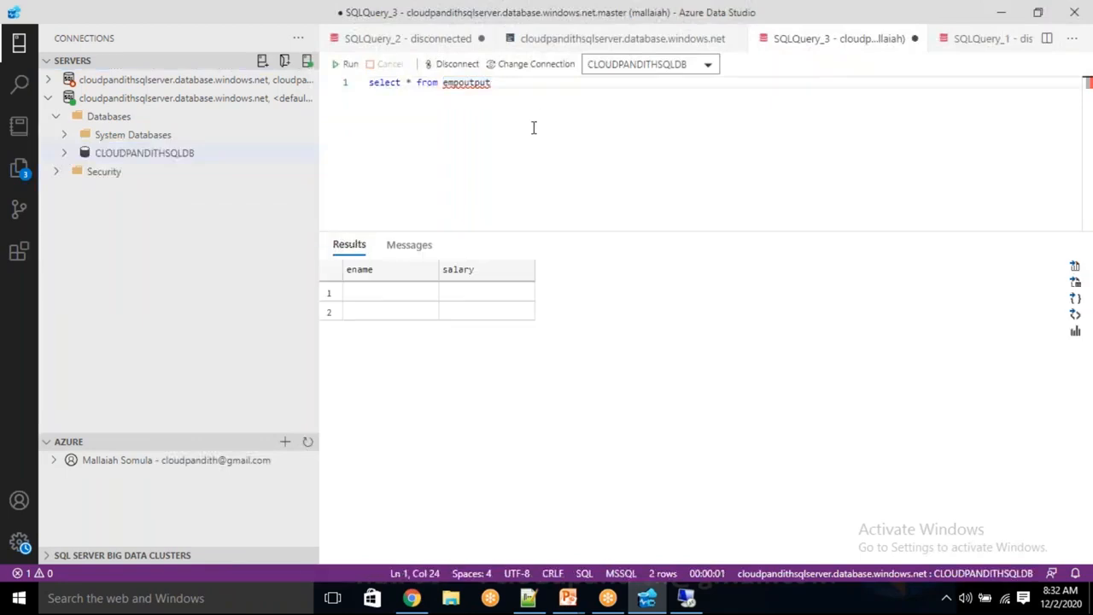
left_click(352, 298)
left_click(408, 294)
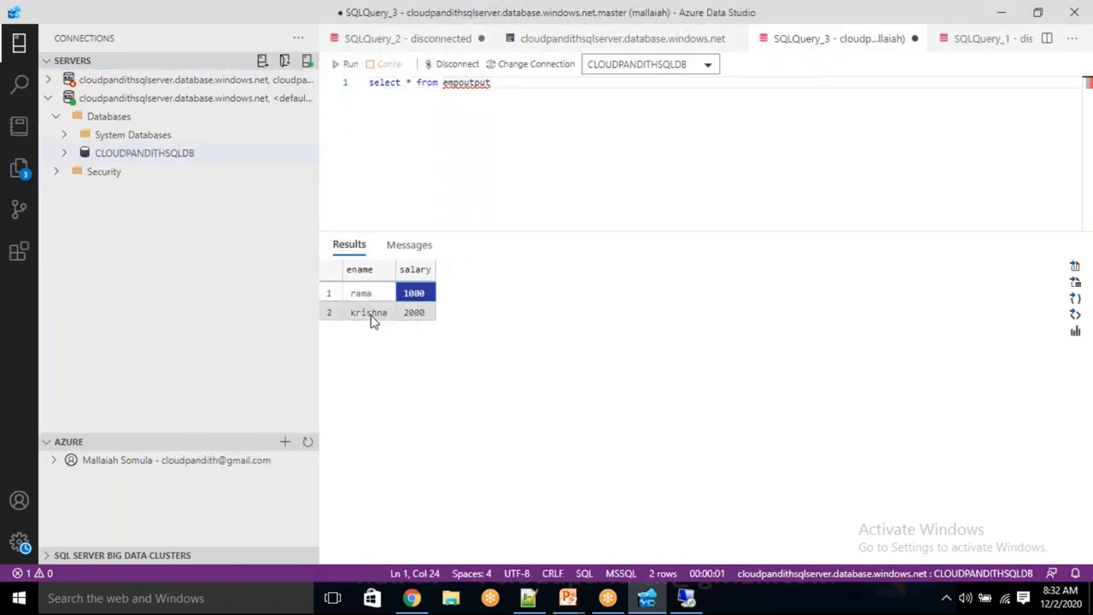
left_click(371, 315)
left_click(413, 314)
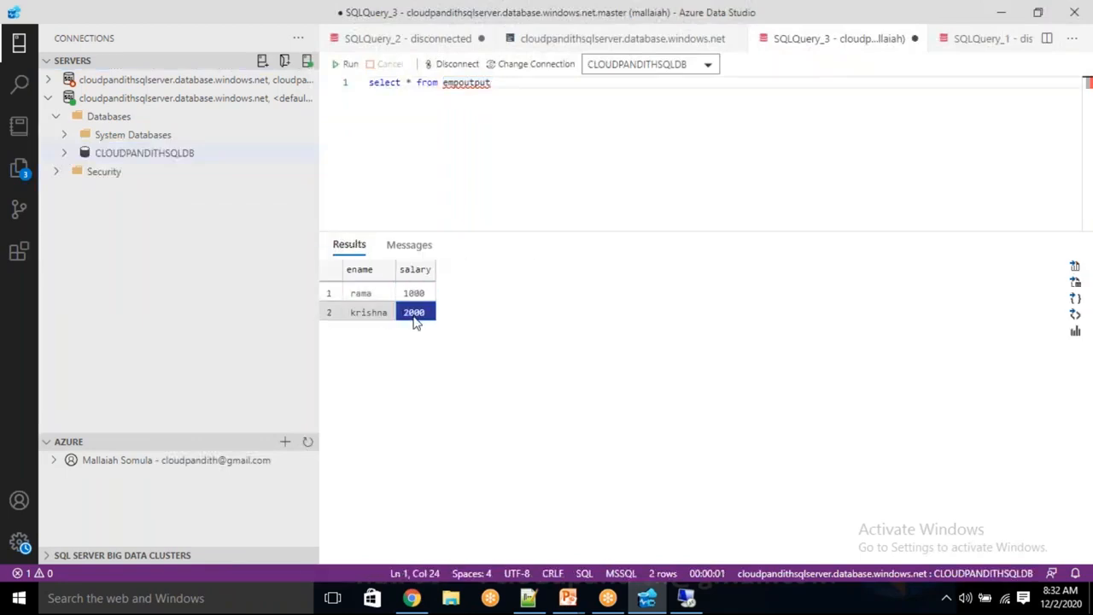
left_click(687, 598)
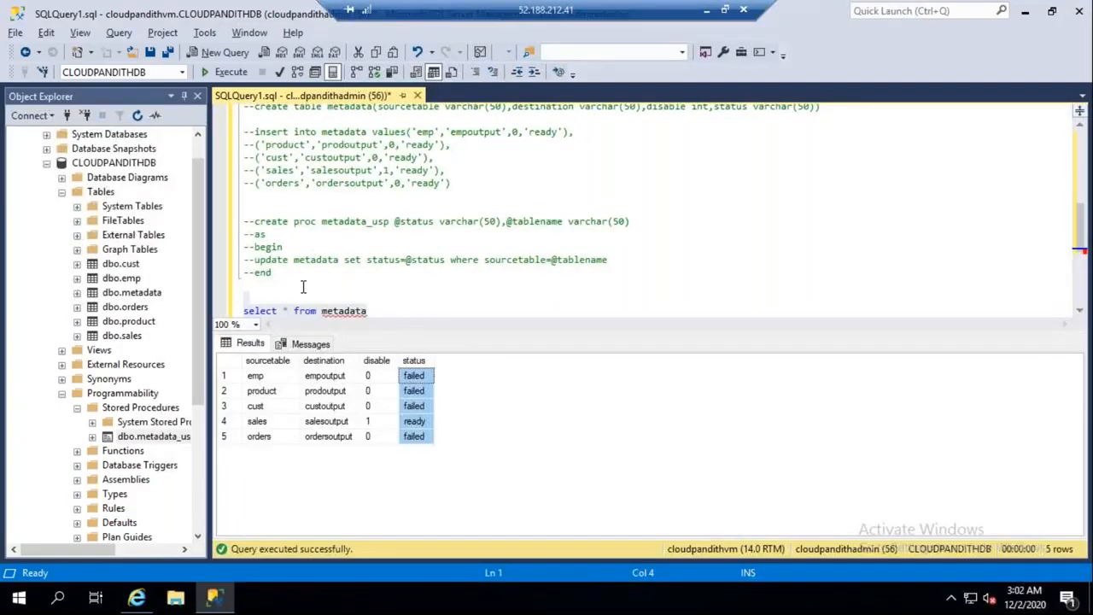
Step: Re-execute 'select * from metadata' in SSMS to refresh the status results
left_click(386, 298)
scroll(382, 291, "down", 2)
left_click_drag(378, 241, 244, 218)
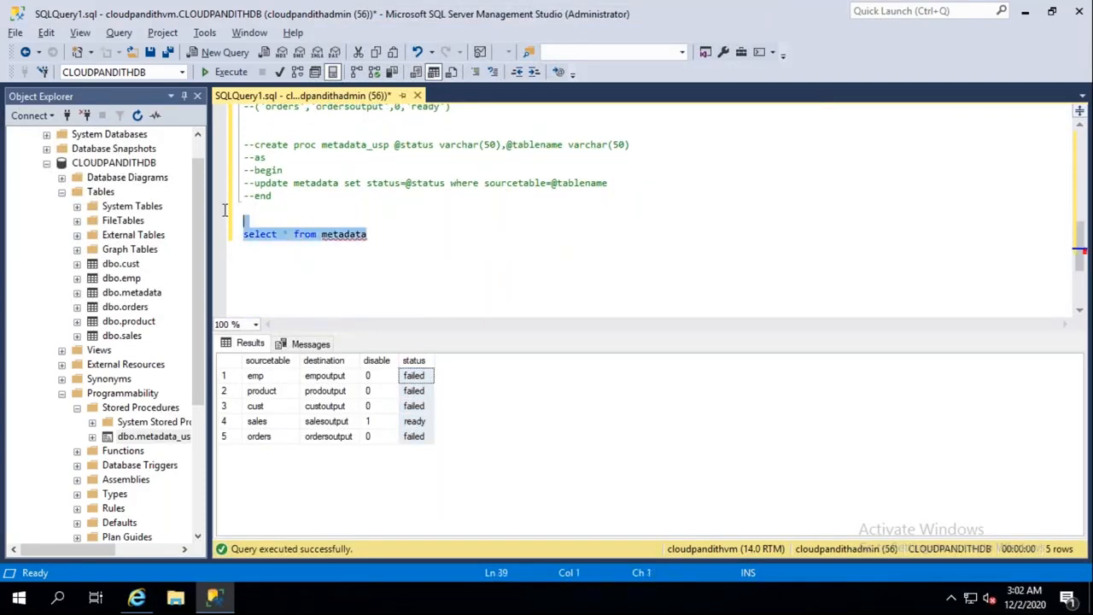
left_click(227, 72)
Step: Confirm emp, product, cust and orders read success, then minimize the Remote Desktop window
left_click(420, 376)
left_click(420, 391)
left_click(419, 407)
left_click(420, 437)
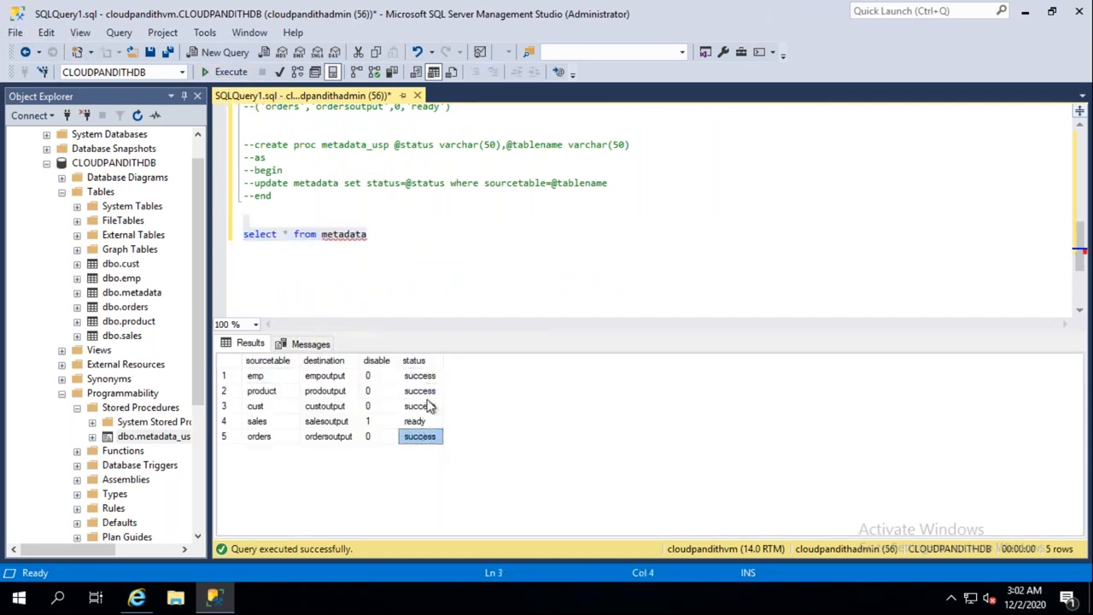
left_click(419, 406)
left_click(420, 391)
left_click(422, 377)
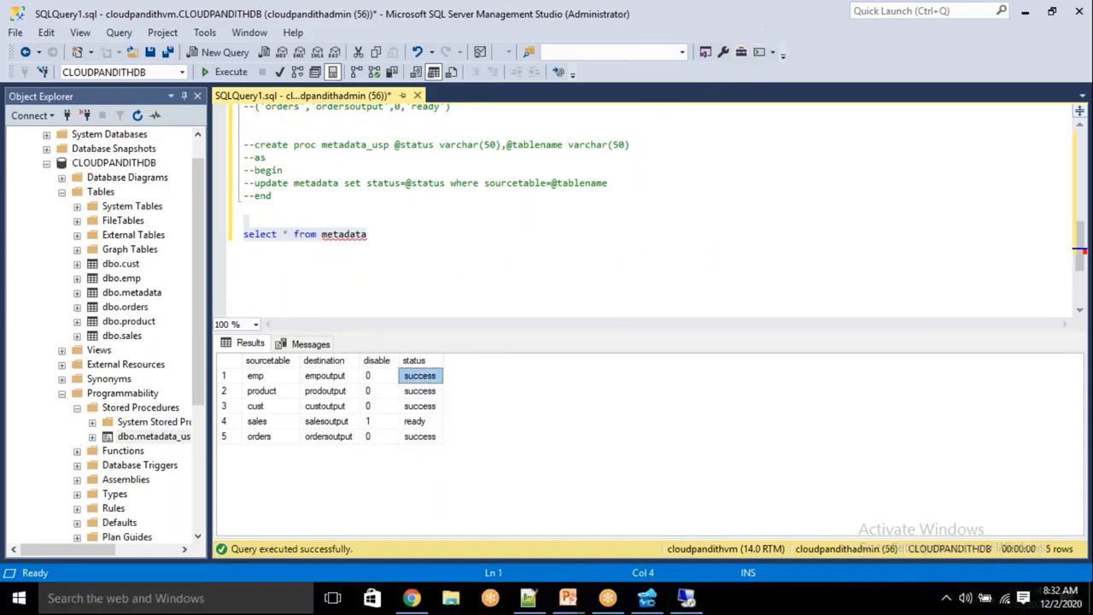
mouse_move(706, 5)
left_click(711, 13)
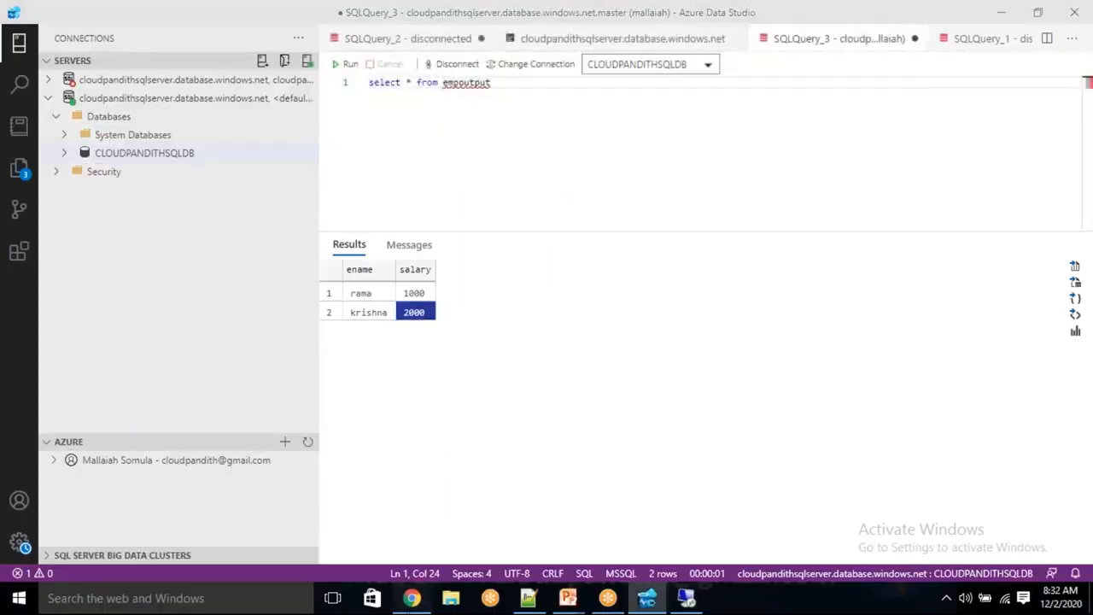
Step: Switch back to the Chrome window showing the Azure Data Factory pipeline
key("alt+Tab")
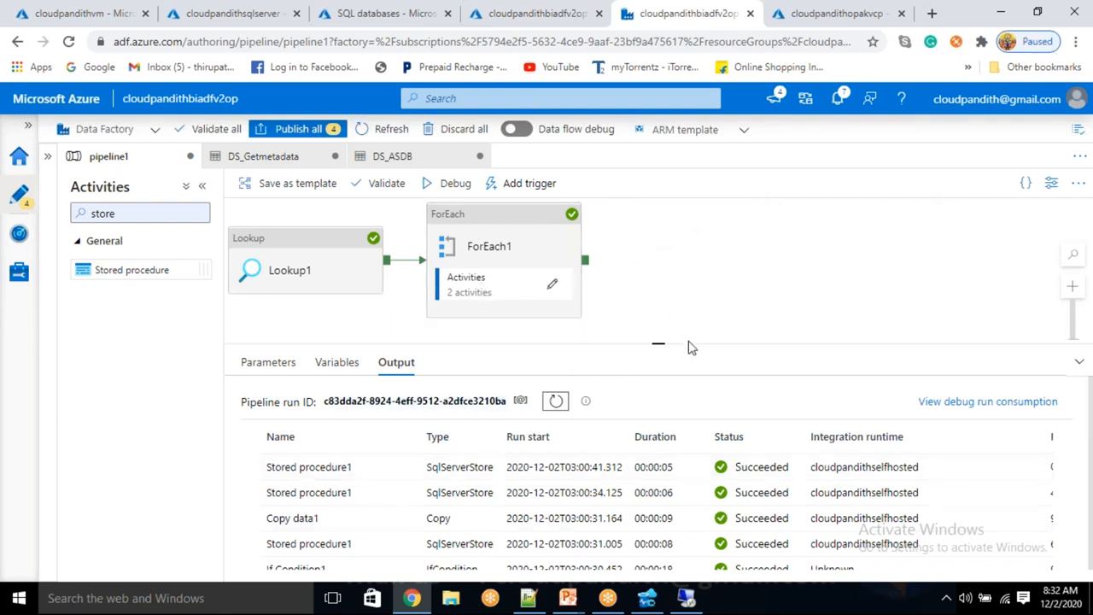
left_click_drag(660, 343, 661, 356)
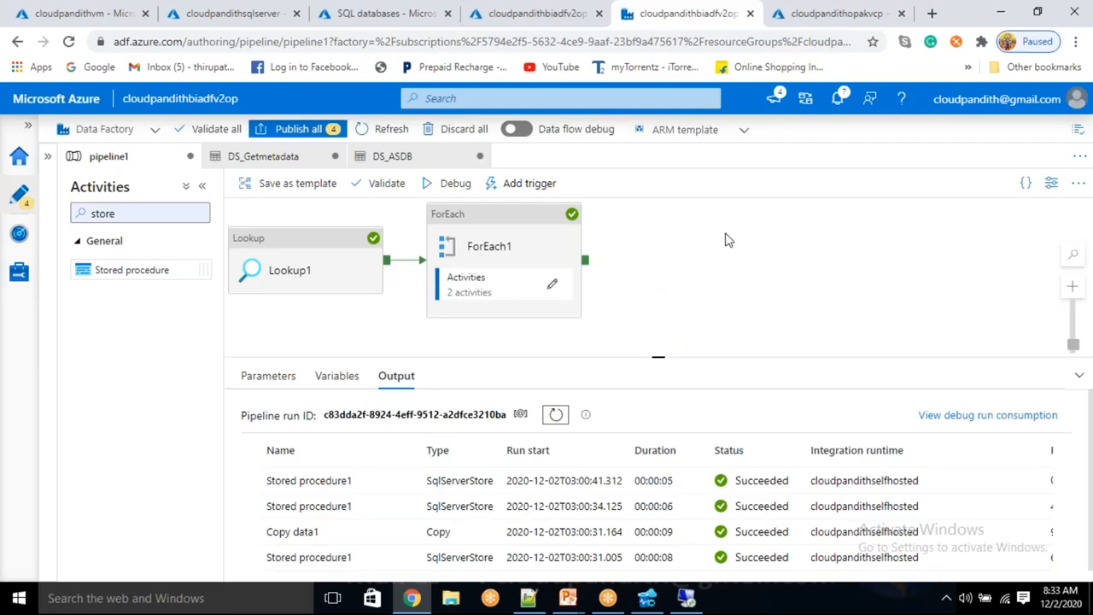
left_click(1072, 43)
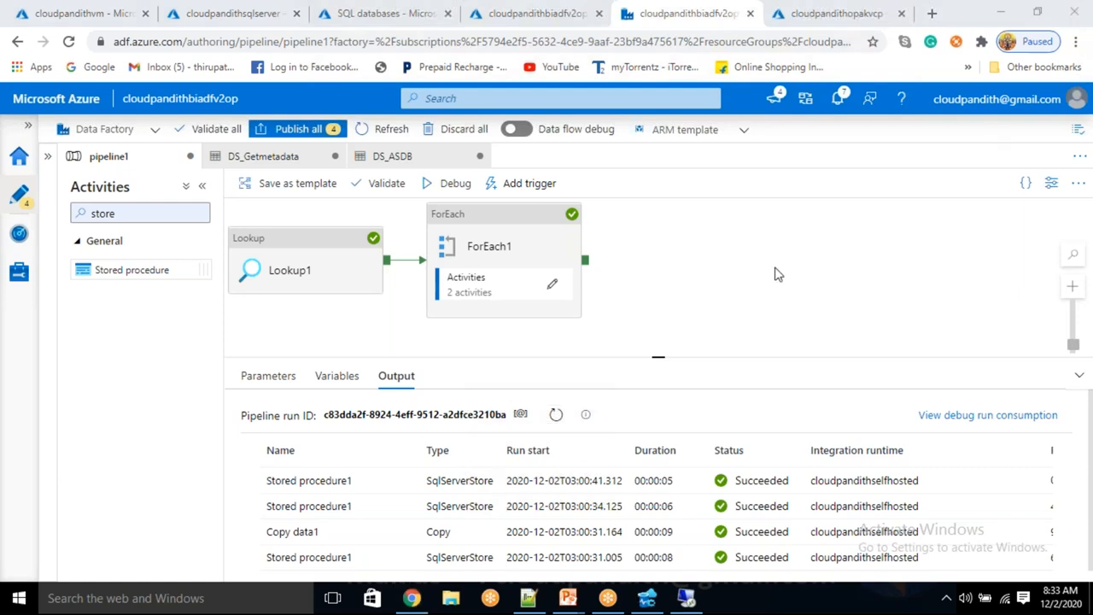